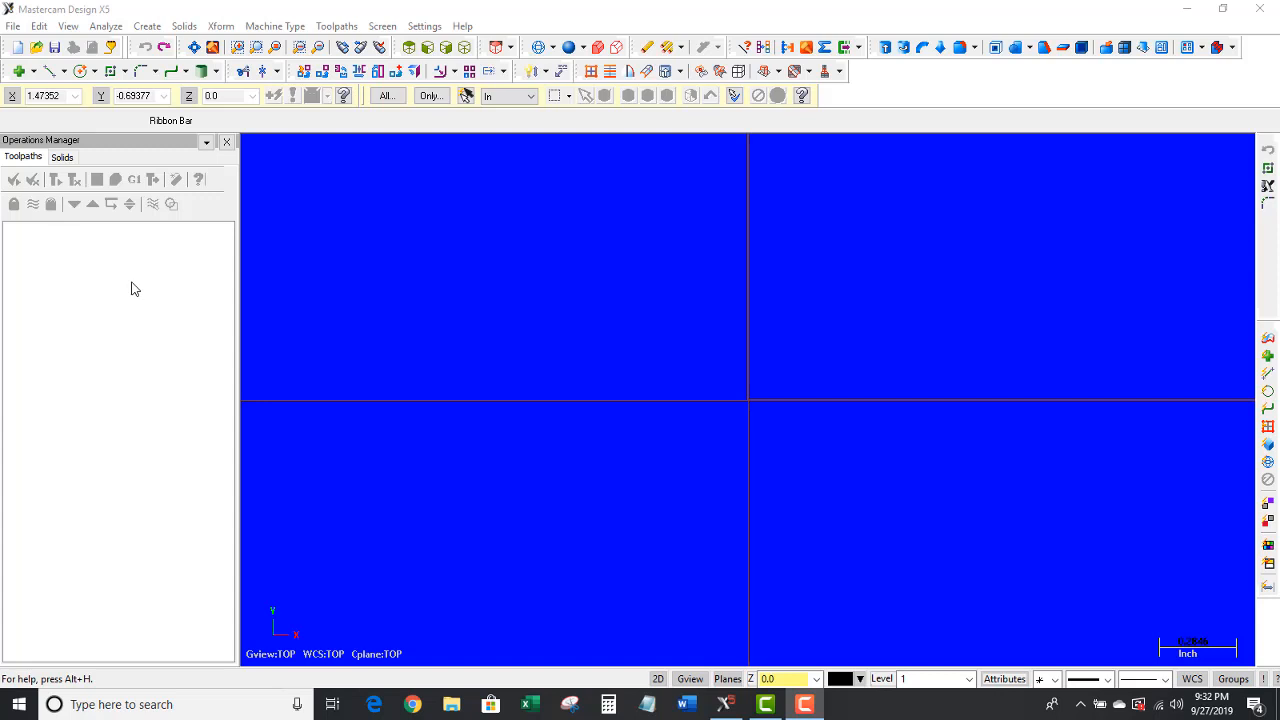
left_click(70, 163)
left_click(38, 162)
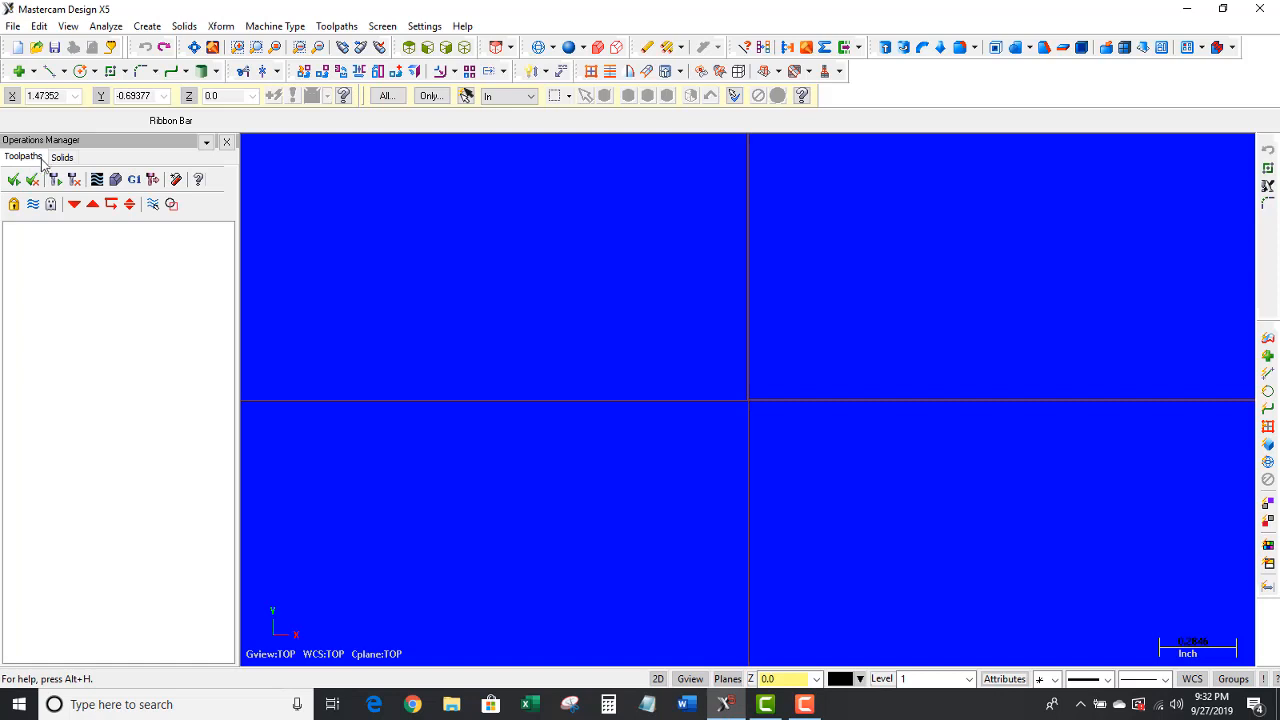
left_click(62, 158)
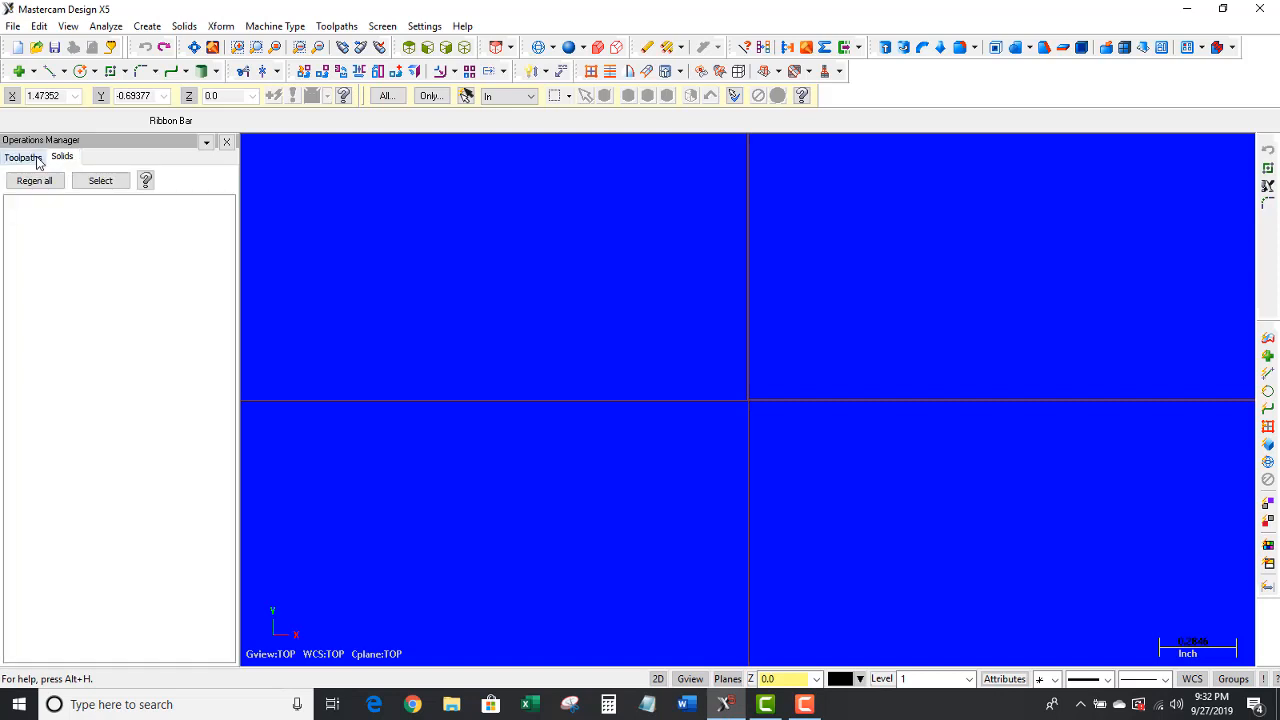
left_click(37, 159)
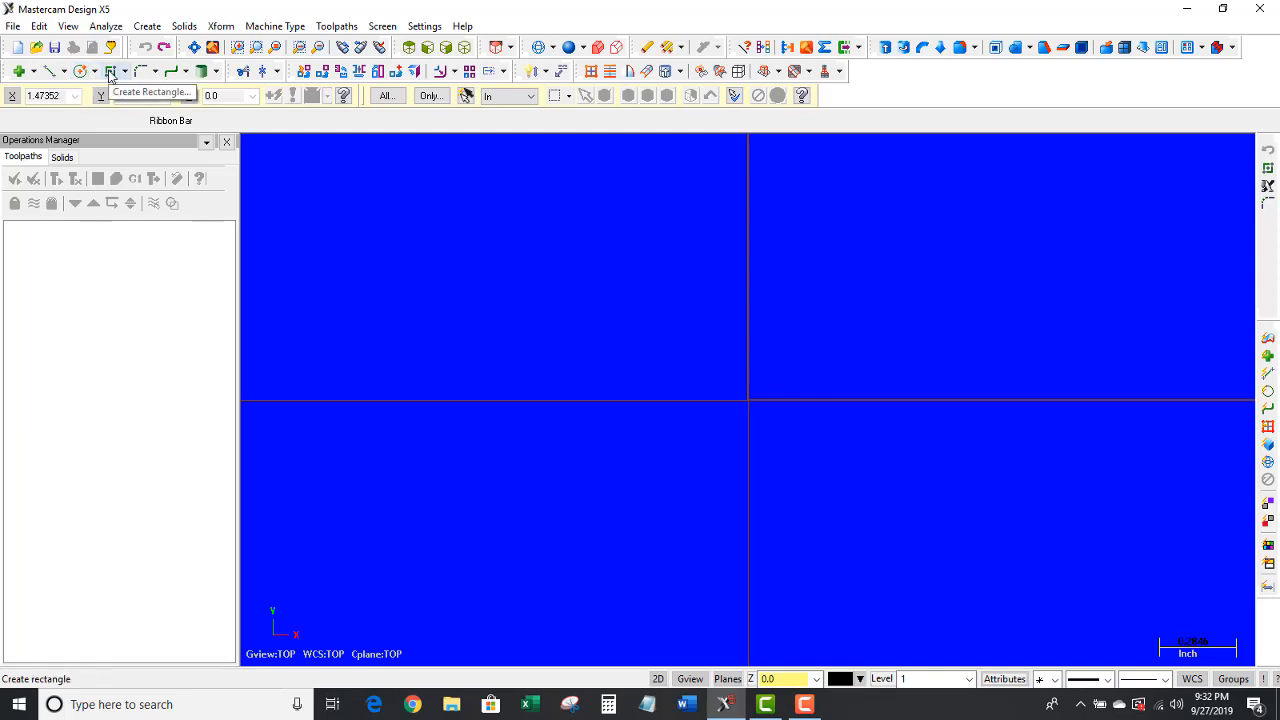
left_click(124, 72)
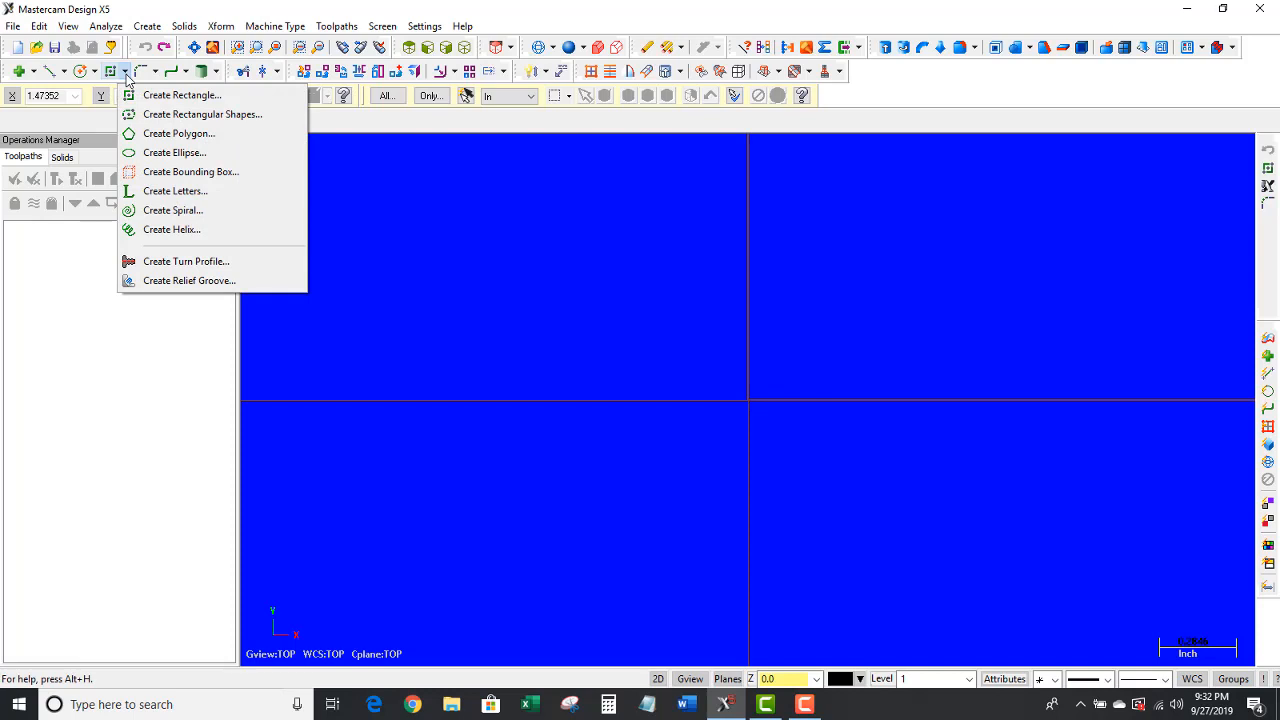
left_click(150, 29)
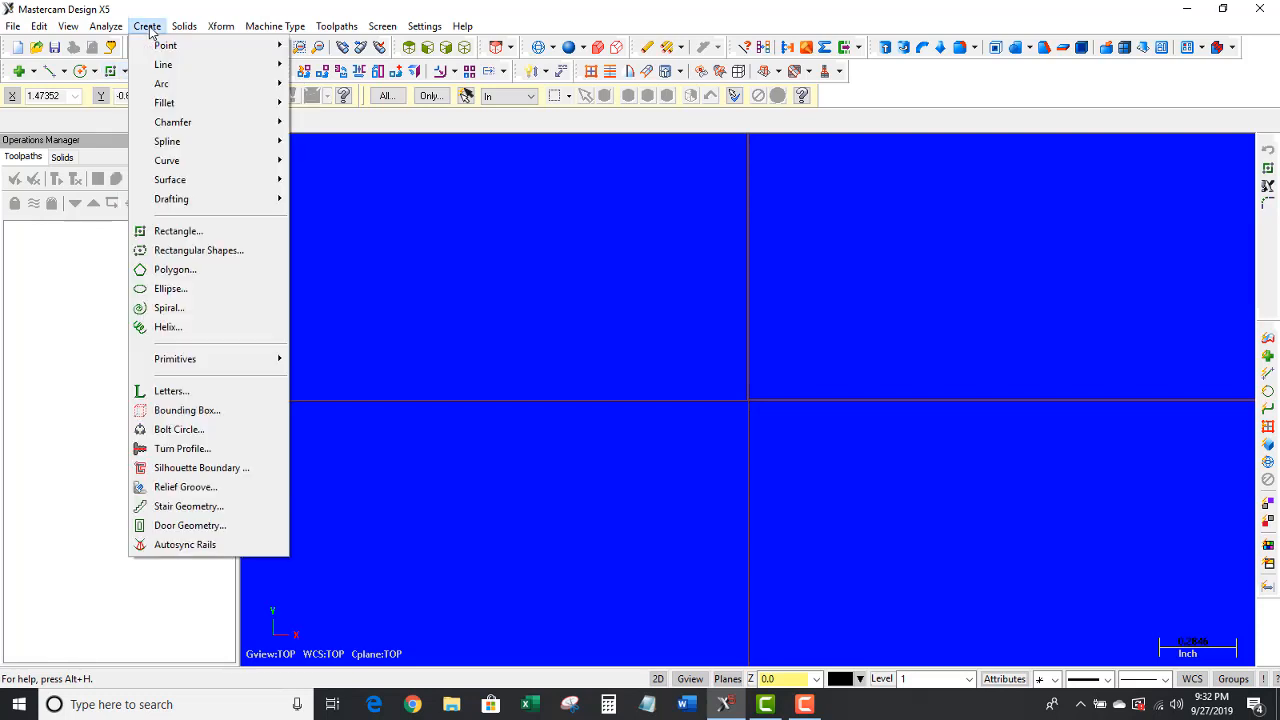
left_click(180, 27)
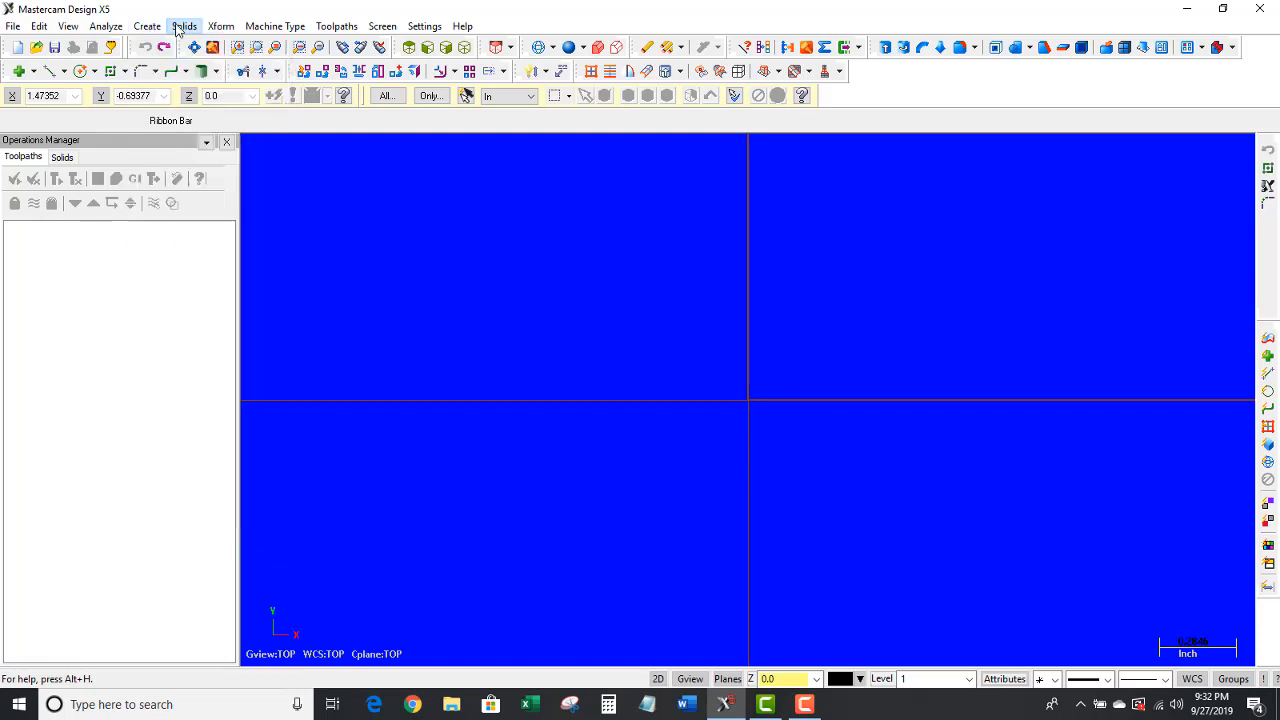
left_click(180, 28)
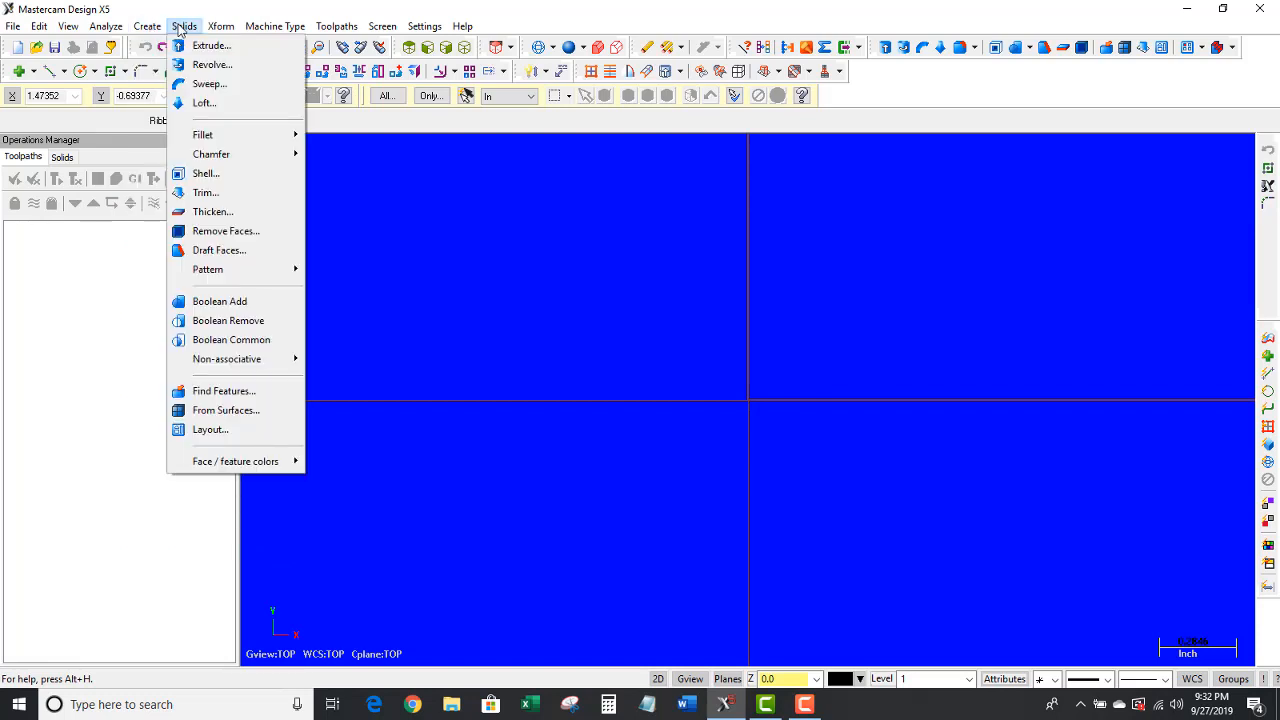
mouse_move(212, 28)
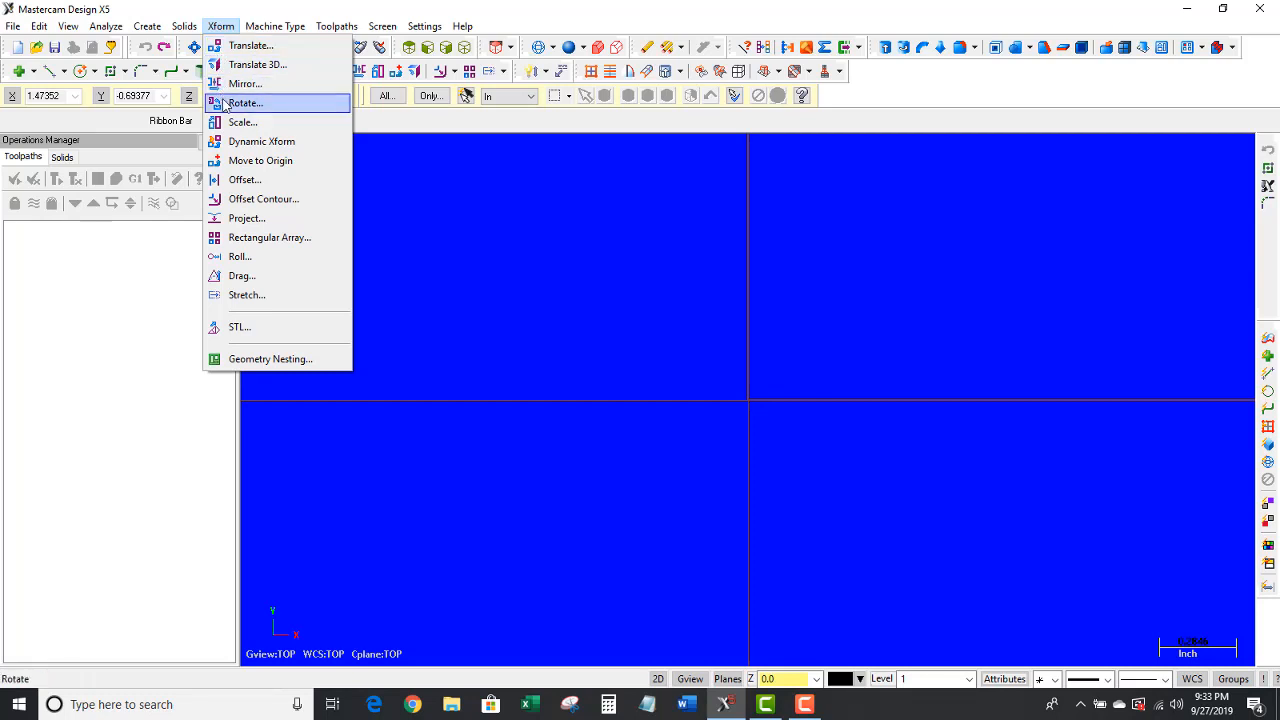
left_click(517, 196)
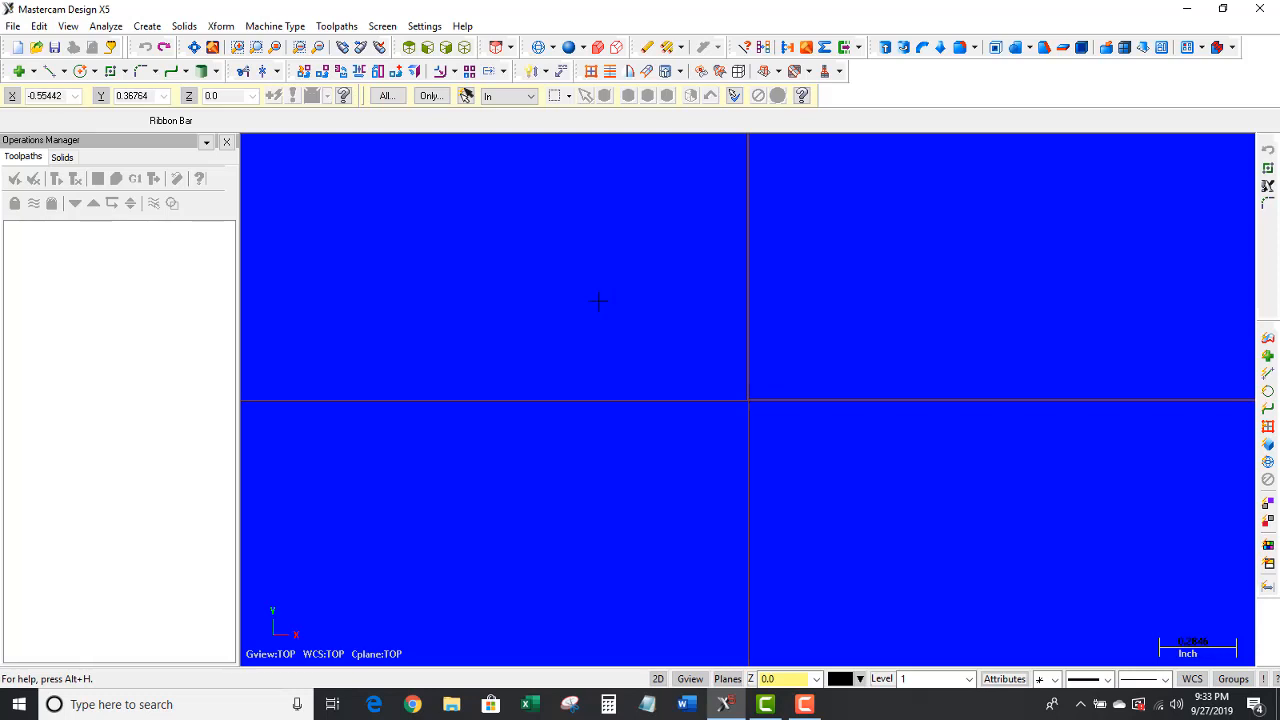
- Set the graphics background color to white (color 15) in the system configuration and save it to the mcamx.config file
left_click(433, 30)
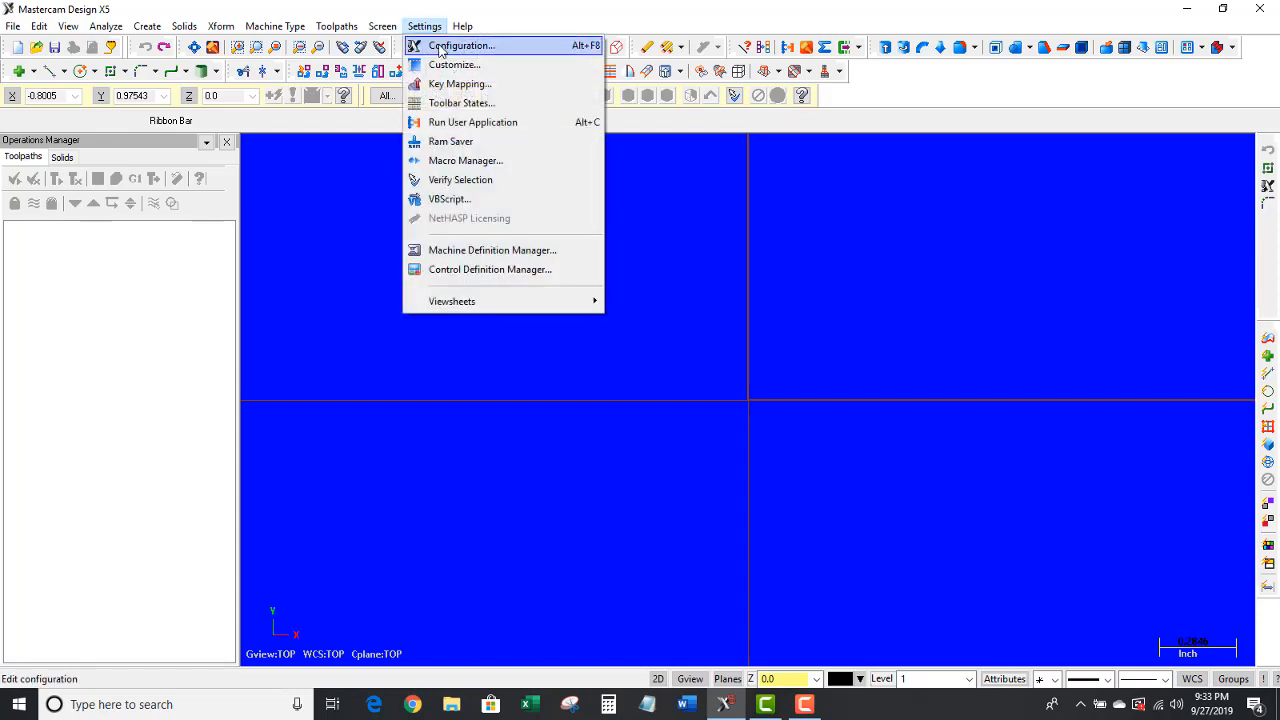
left_click(448, 46)
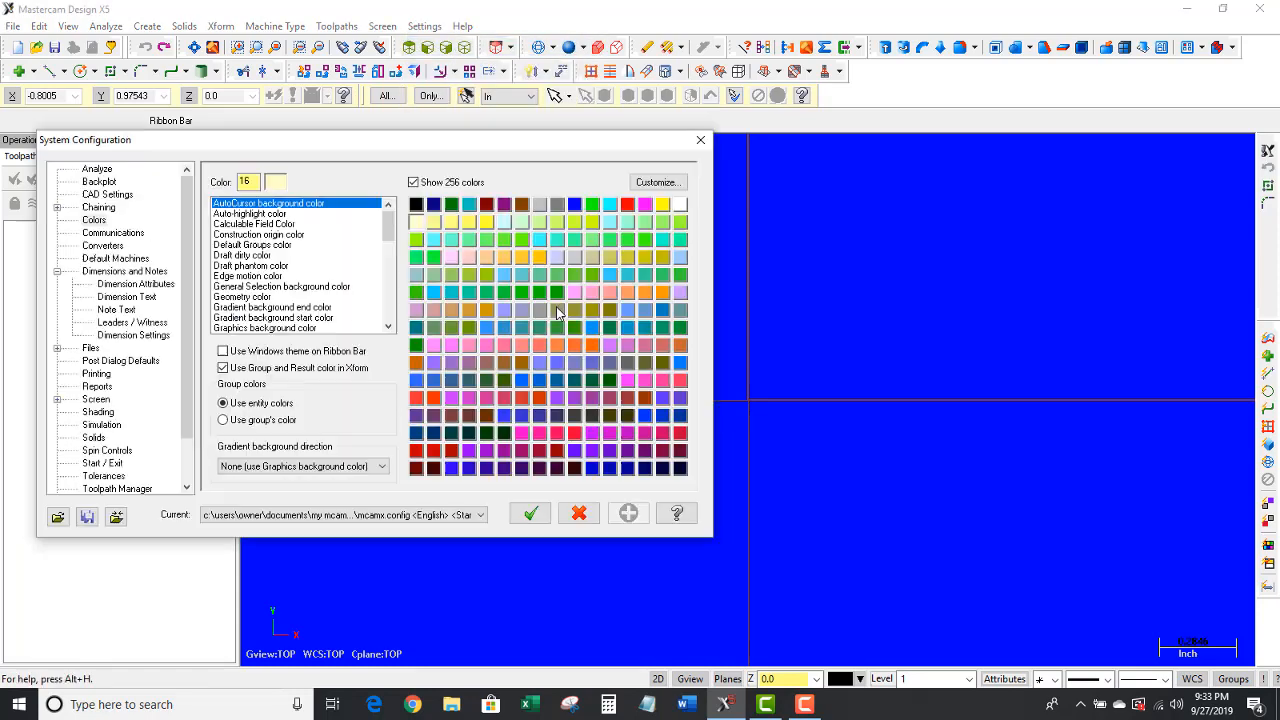
left_click(94, 220)
left_click(233, 328)
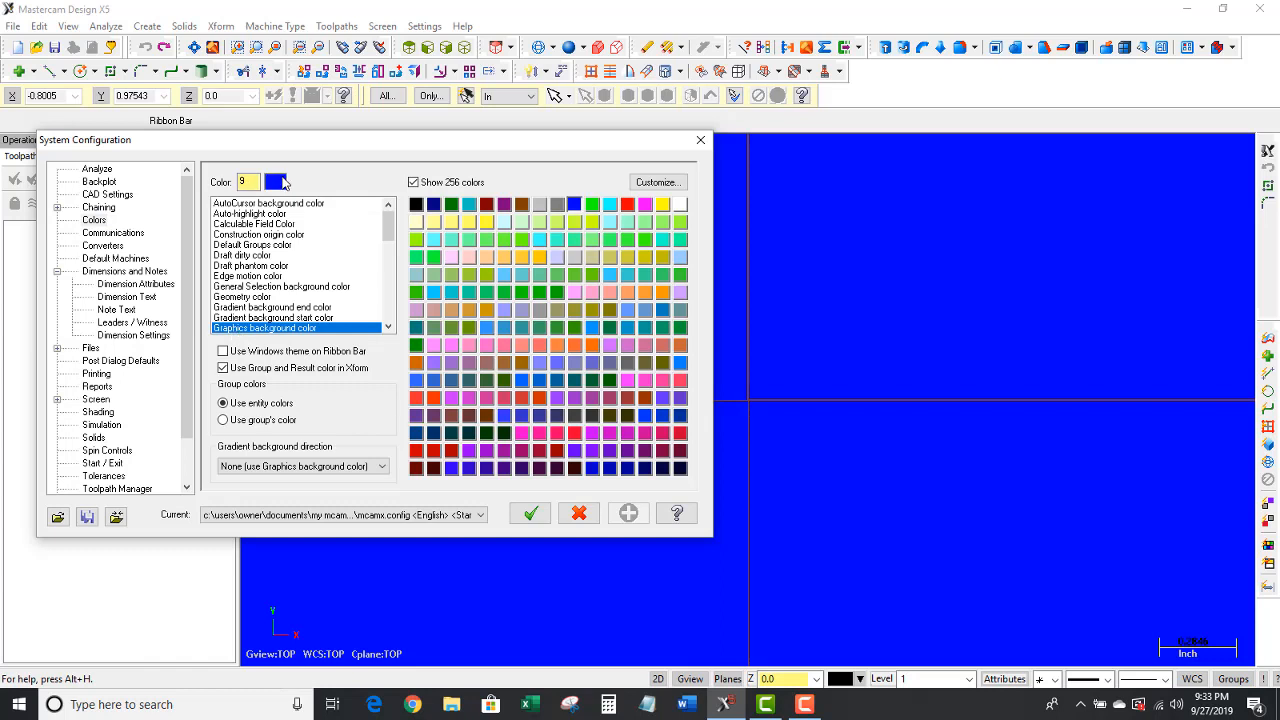
left_click(681, 205)
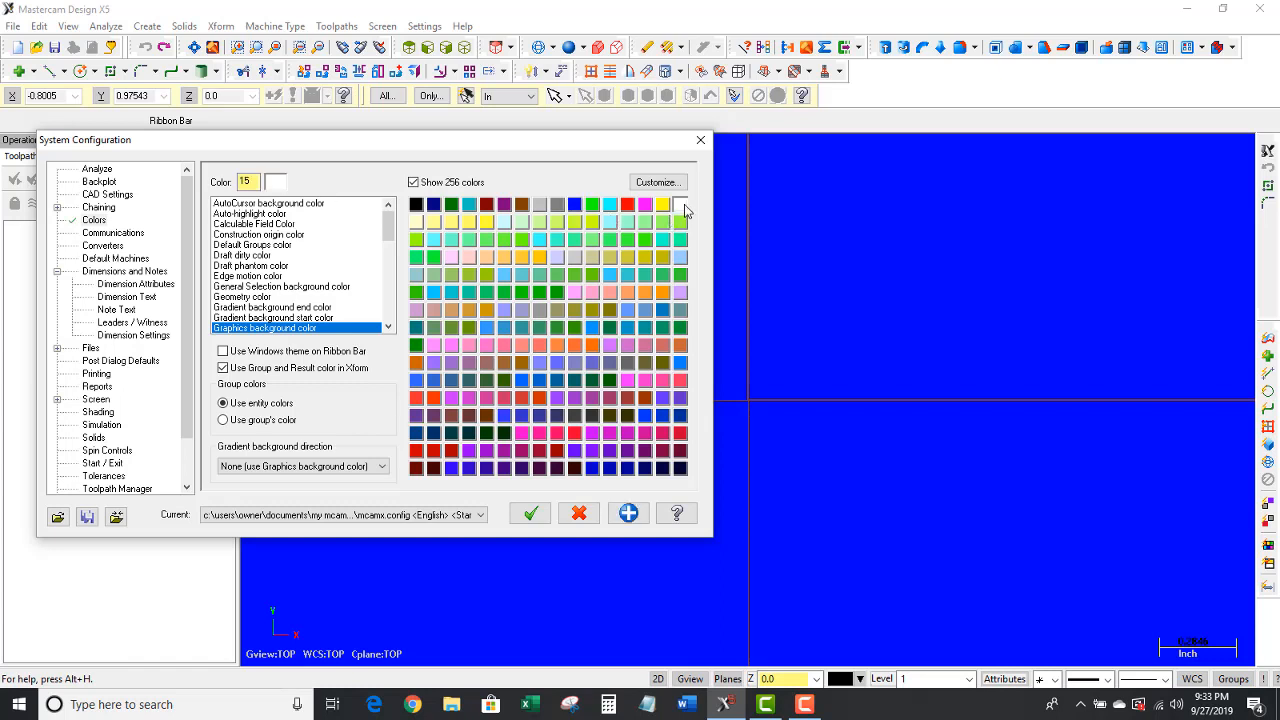
left_click(531, 513)
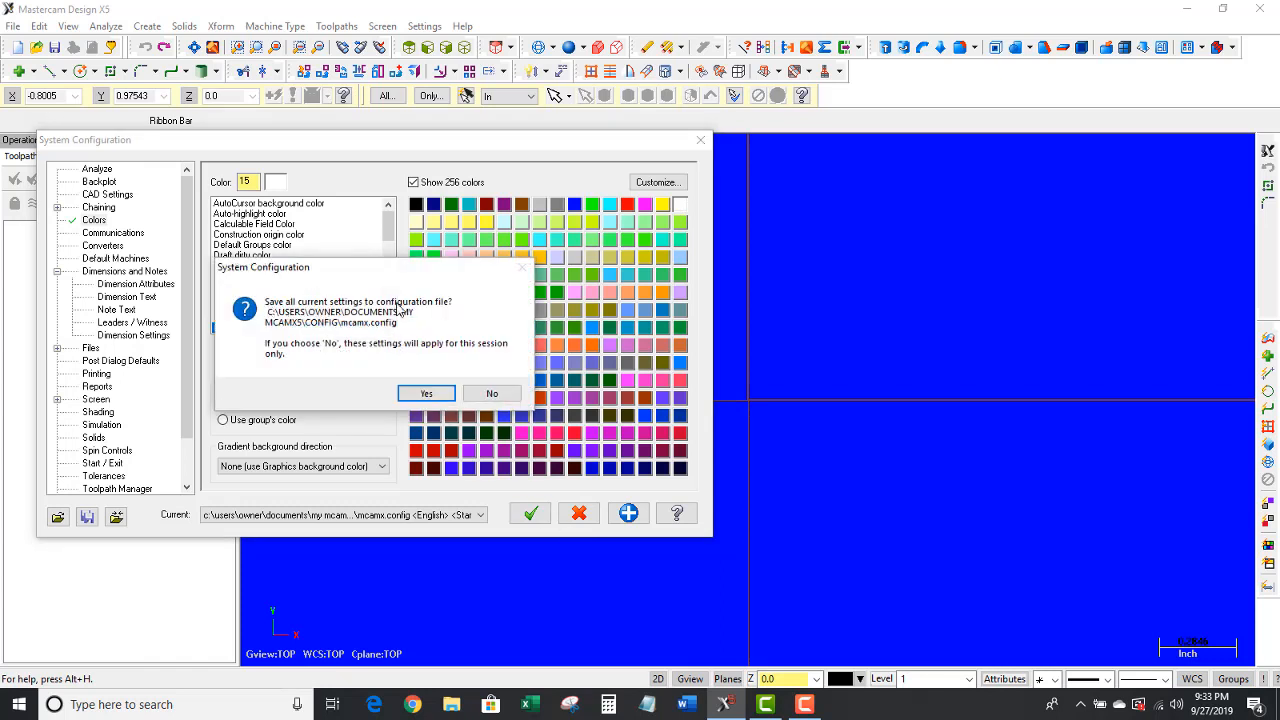
left_click(448, 393)
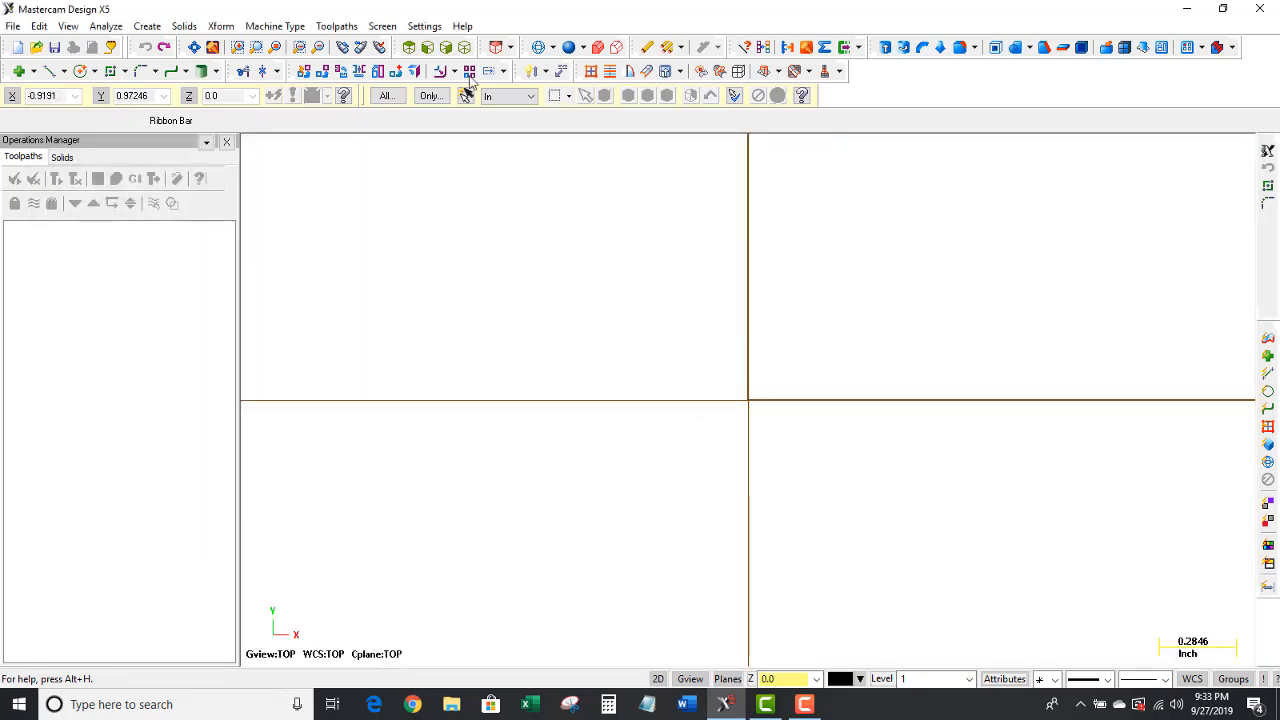
- Set the gradient background direction to Horizontal, check the gradient start and end colors, and save the settings to the configuration file
left_click(424, 26)
left_click(449, 47)
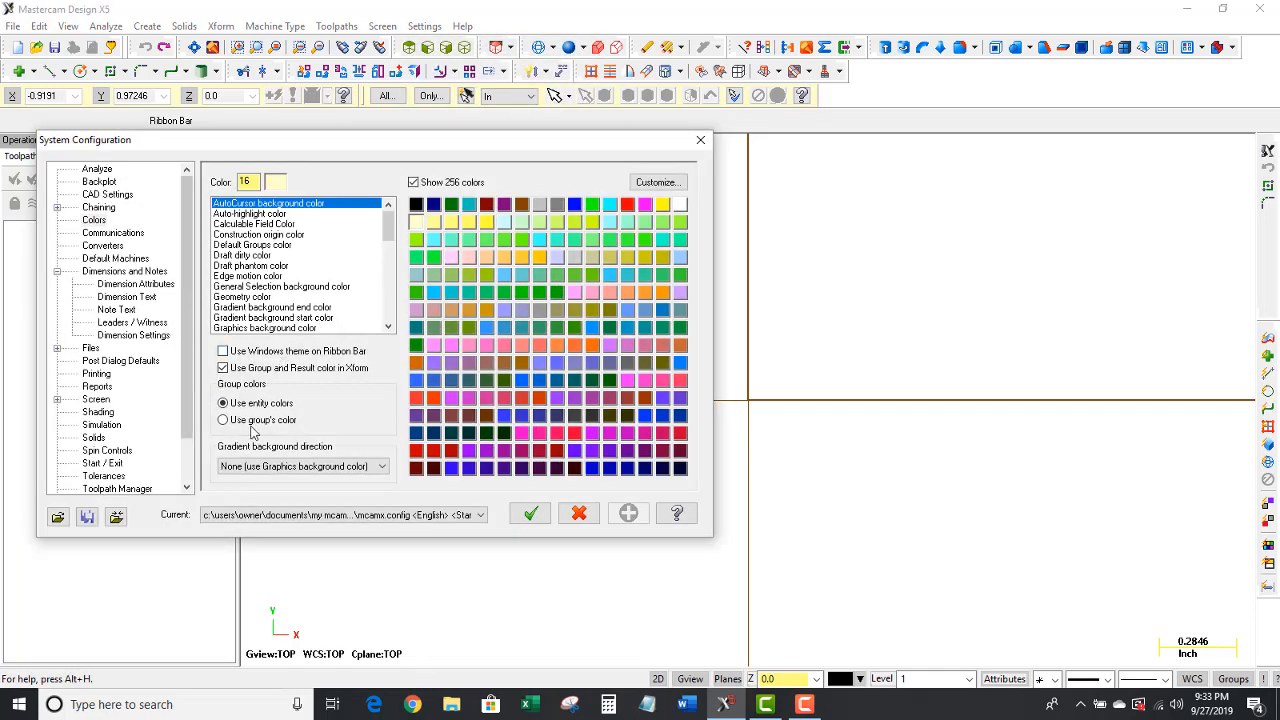
left_click(263, 467)
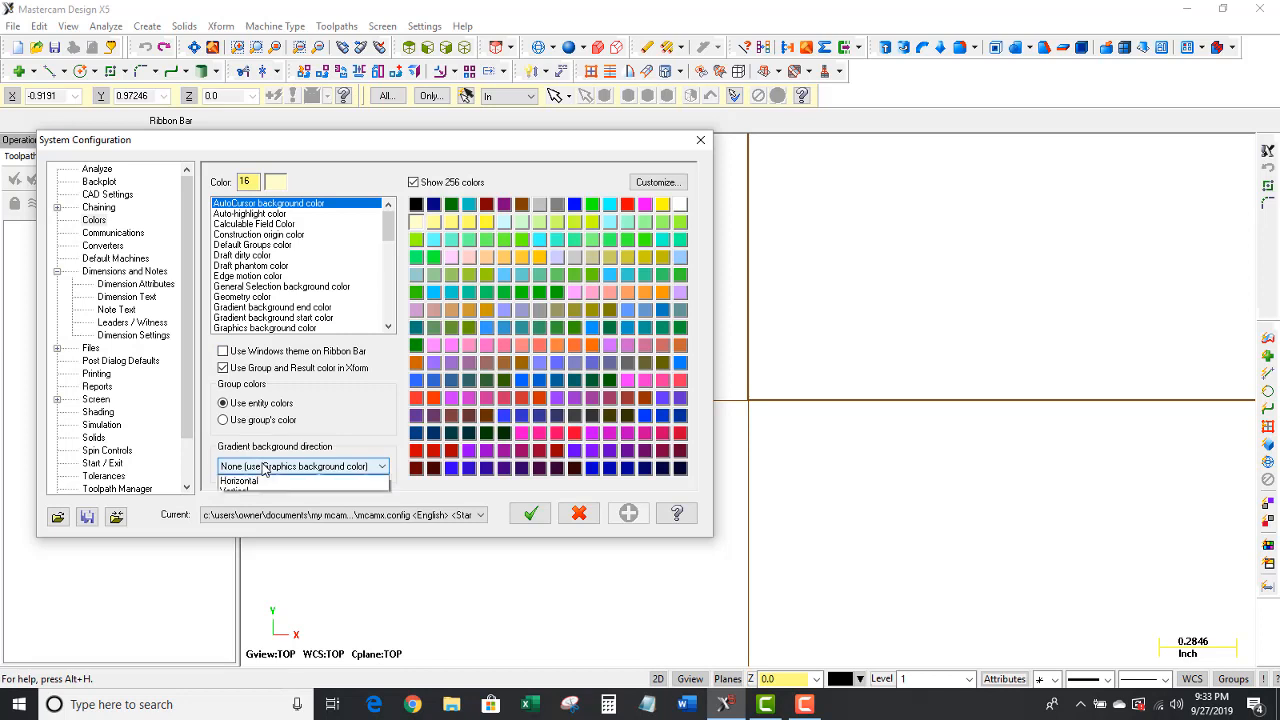
left_click(260, 491)
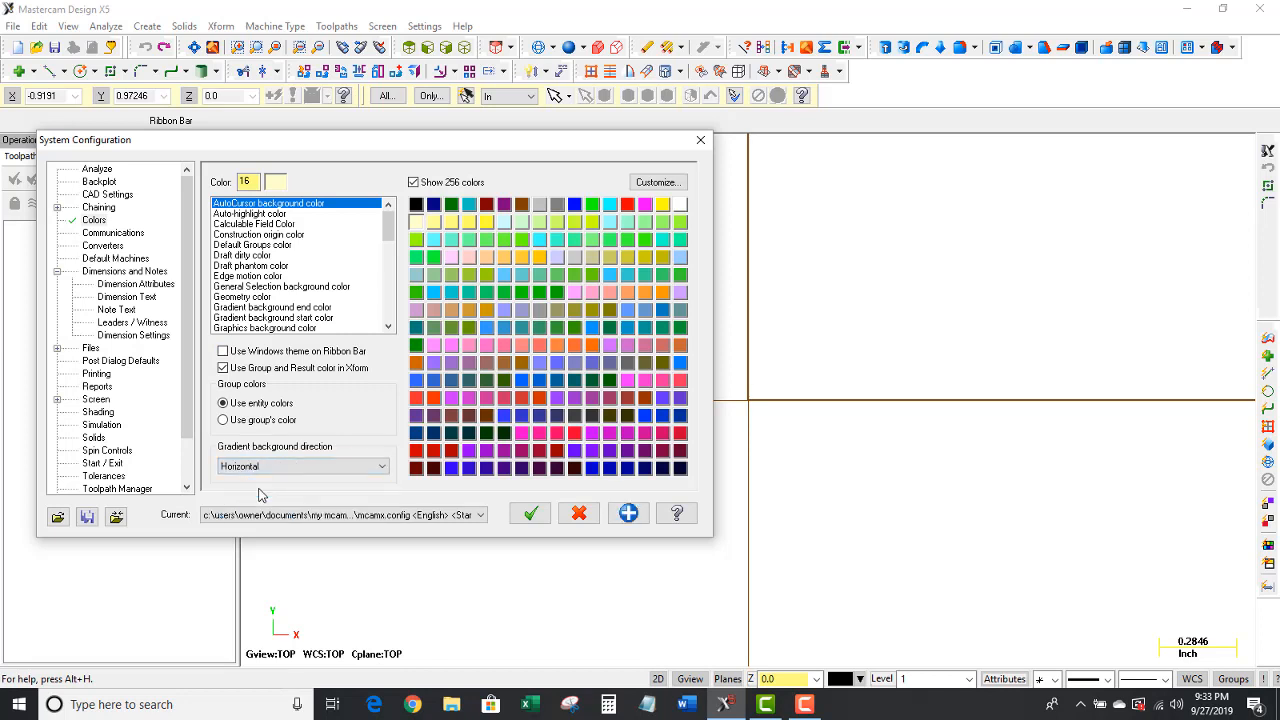
left_click(259, 307)
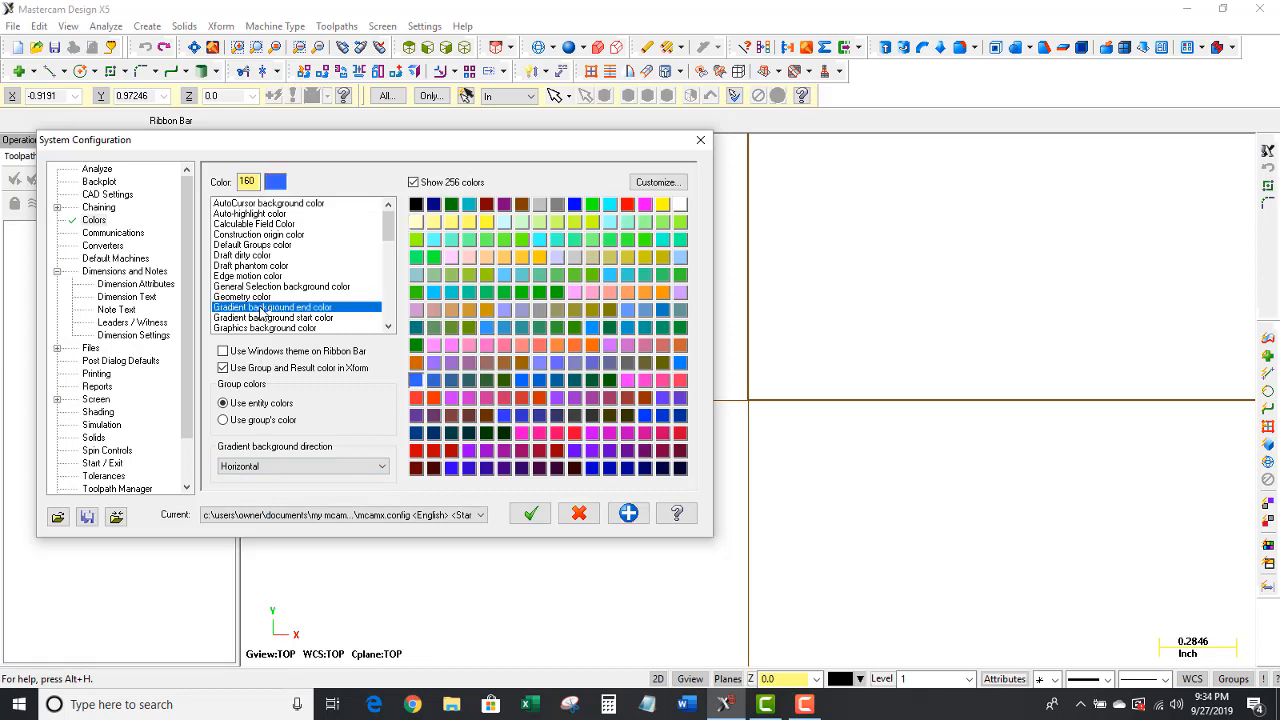
left_click(265, 319)
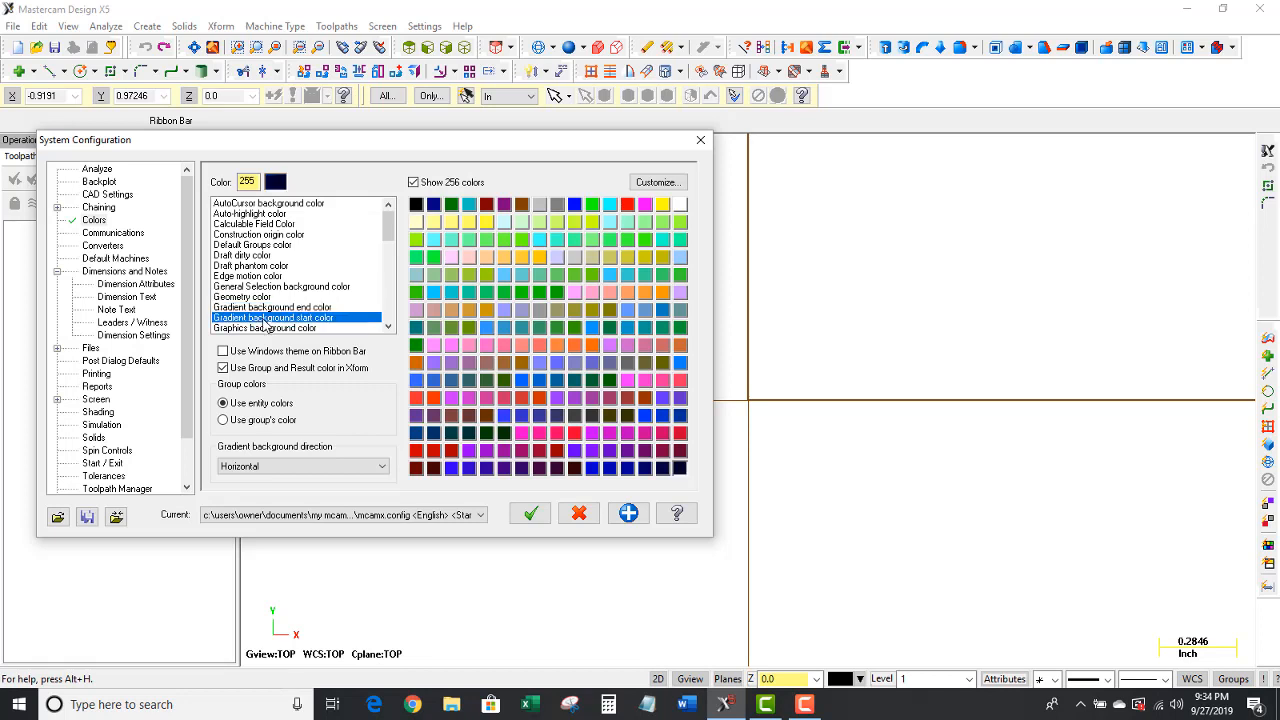
left_click(266, 308)
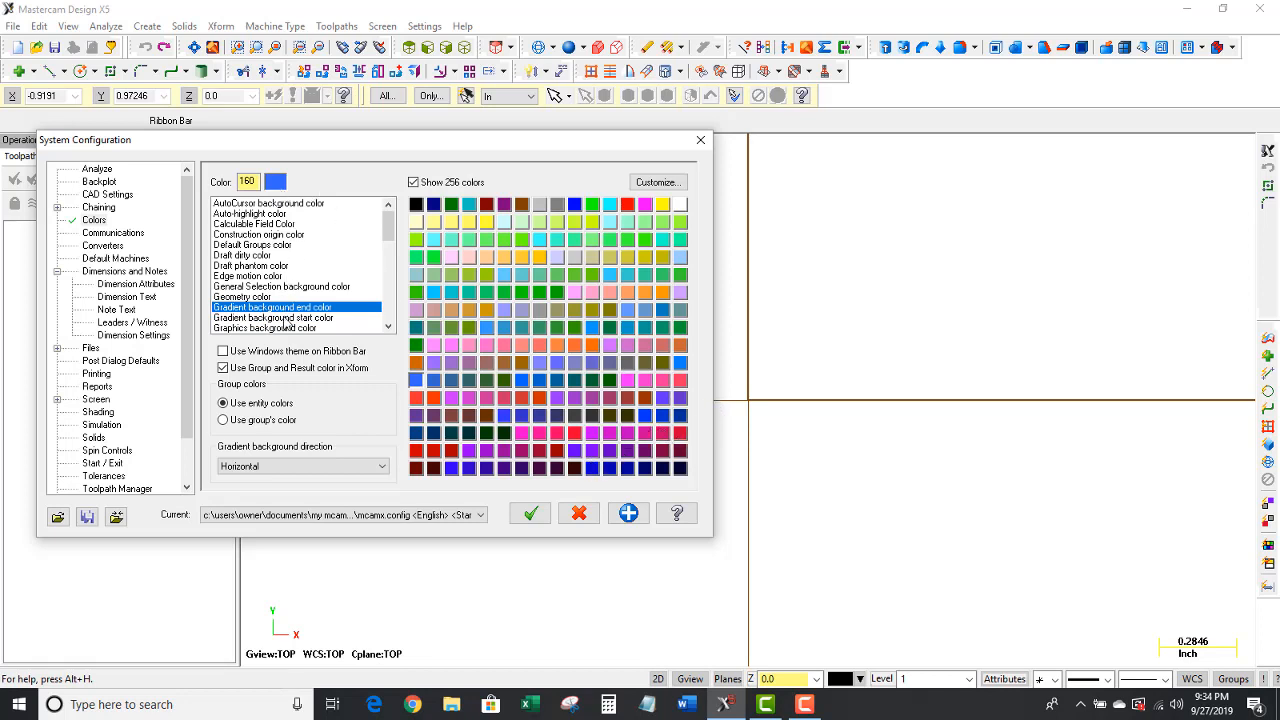
left_click(287, 318)
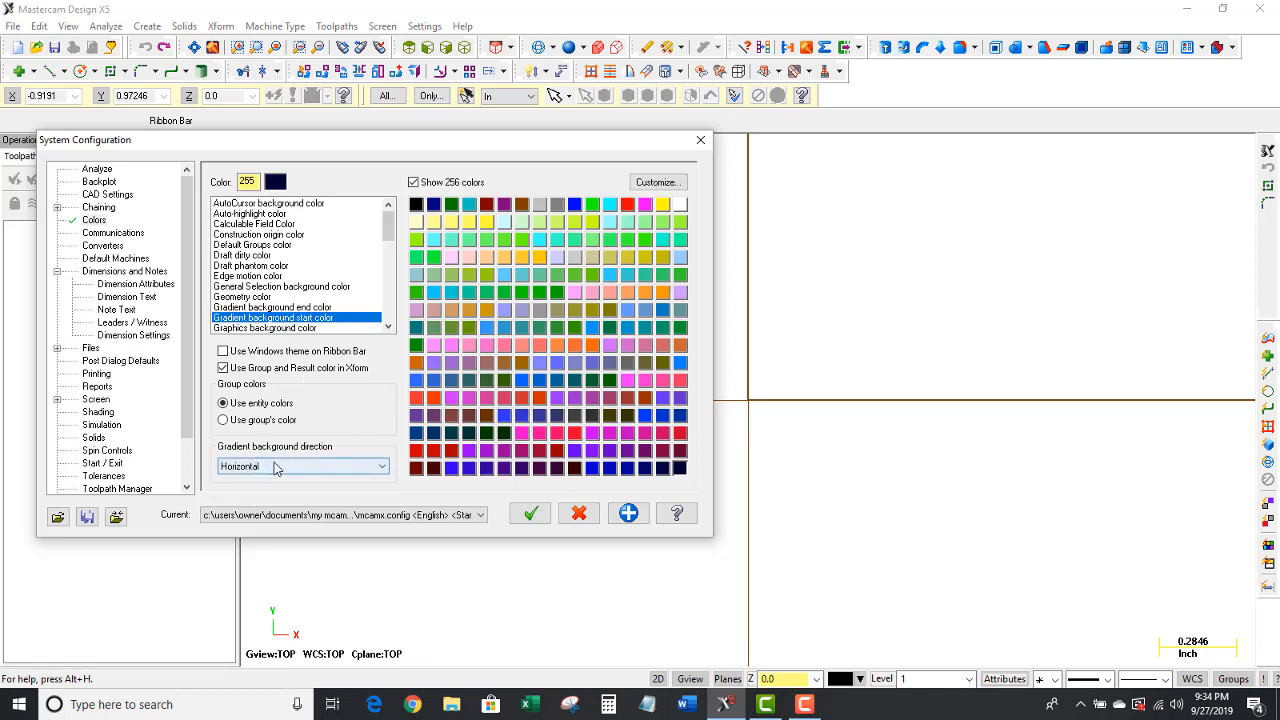
left_click(531, 513)
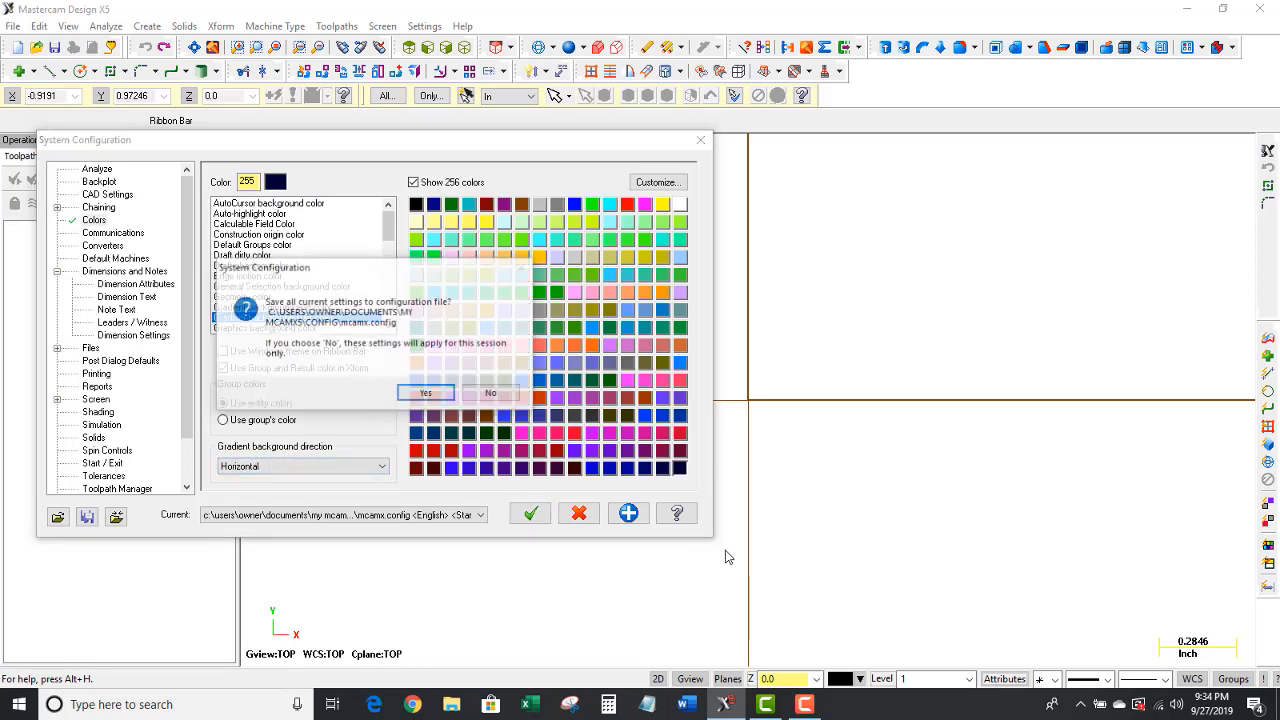
key("Return")
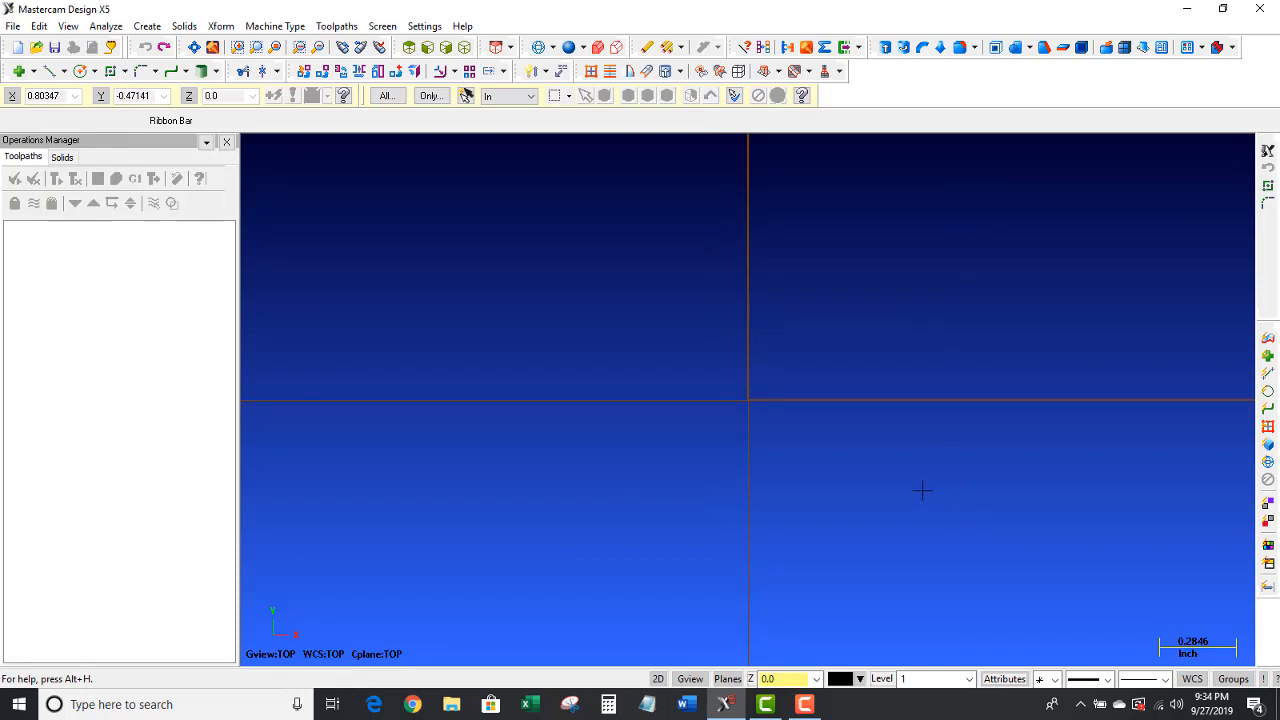
- Set the gradient background direction back to None (use Graphics background color) and save the settings to the configuration file
left_click(424, 26)
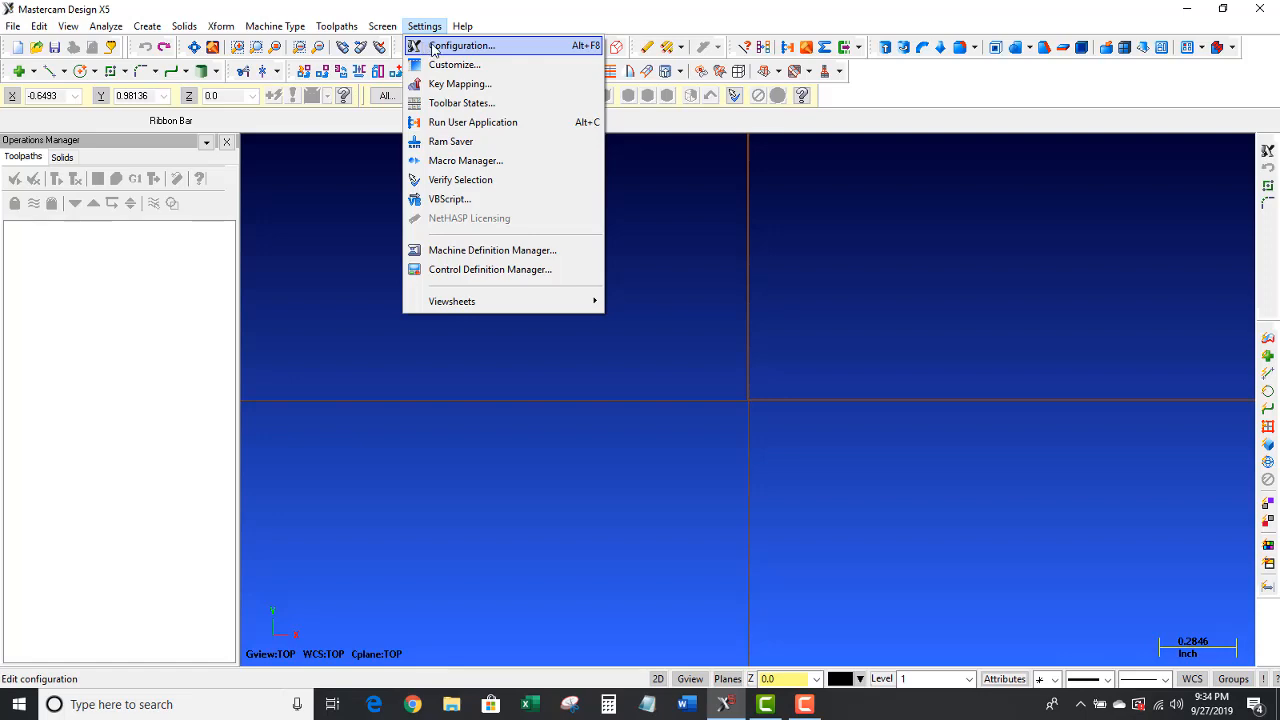
left_click(460, 46)
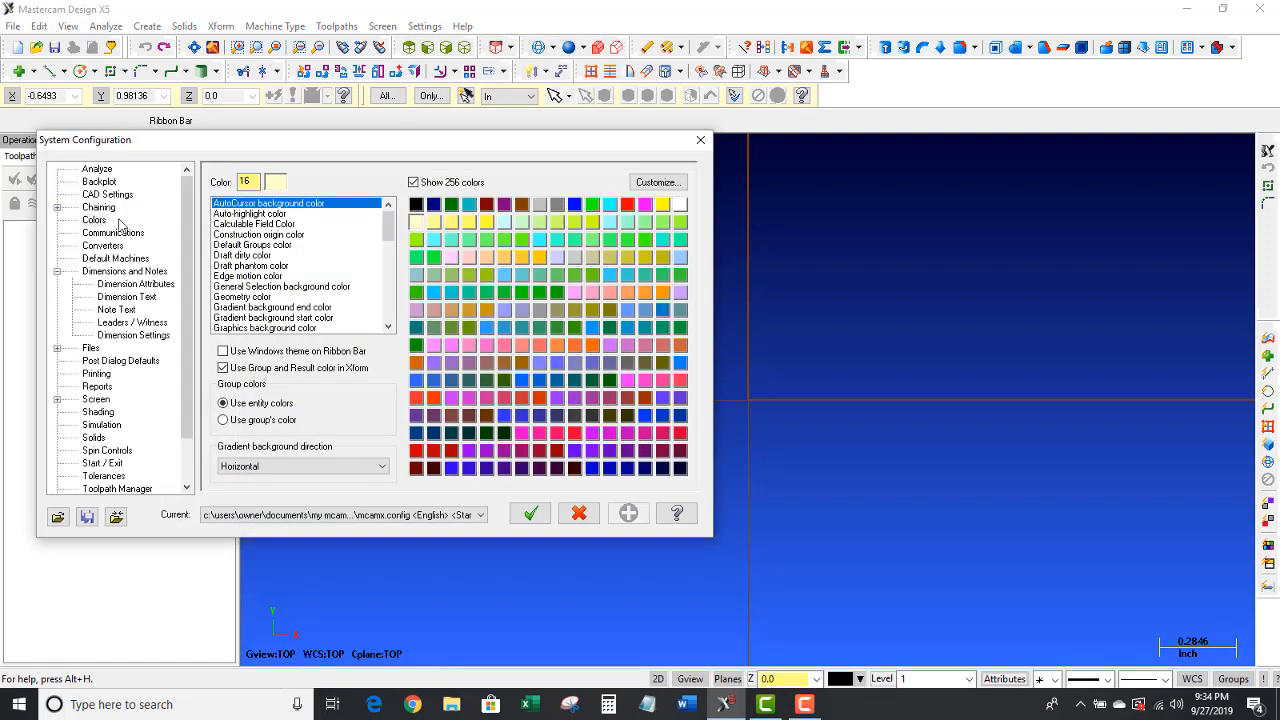
left_click(241, 329)
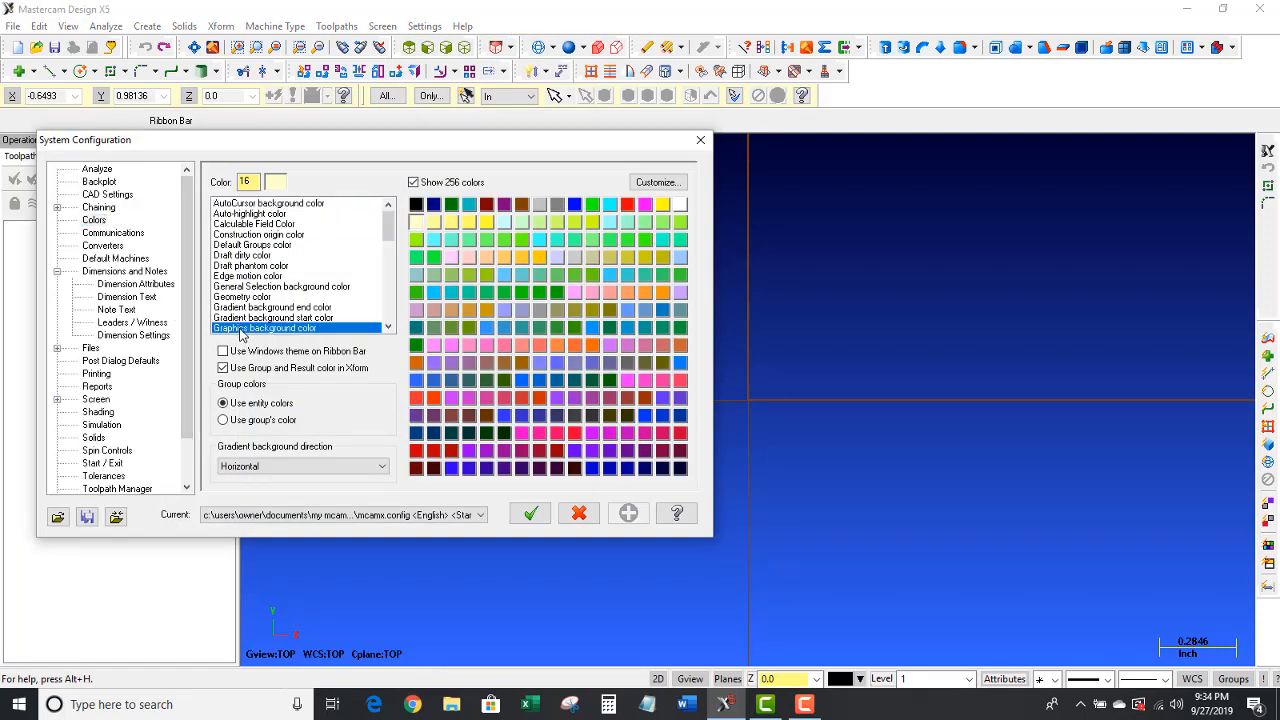
left_click(297, 467)
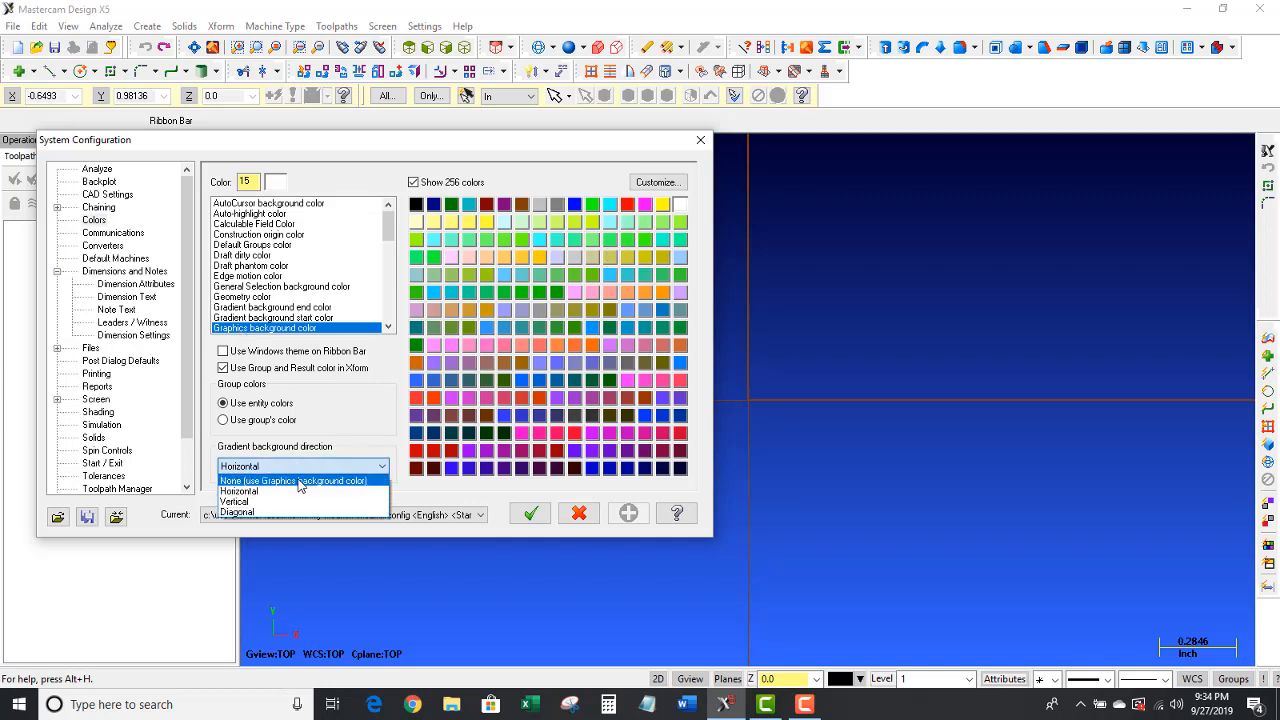
left_click(298, 481)
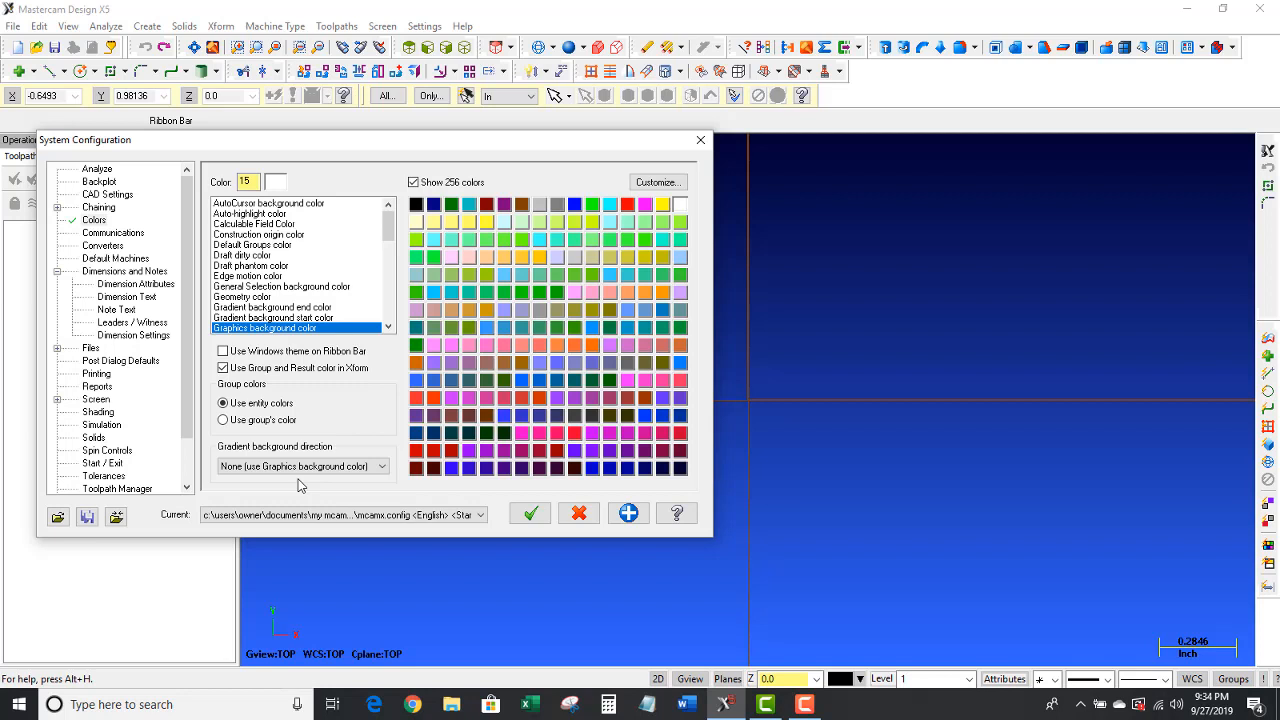
left_click(530, 513)
left_click(426, 393)
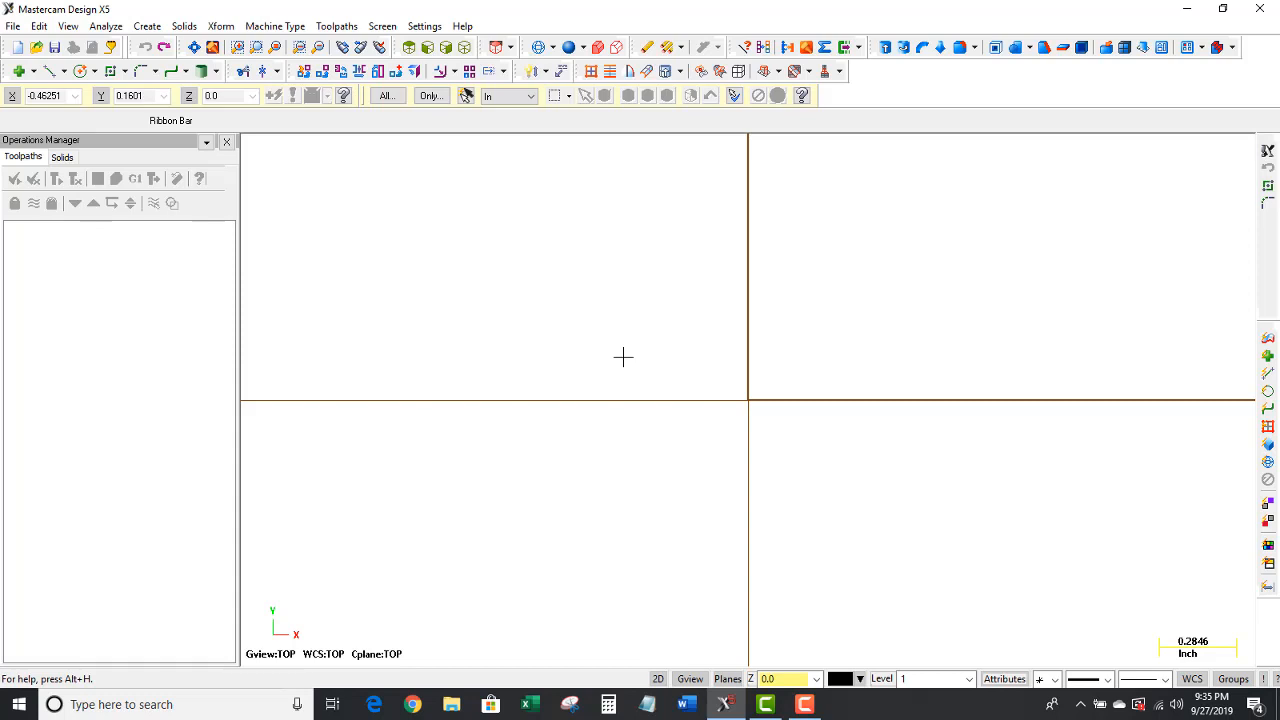
- Rotate the view freely in 3D, and cycle through the standard Top, Front and Right (WCS) views
mouse_move(622, 357)
middle_mouse_down()
mouse_move(637, 317)
mouse_move(706, 261)
middle_mouse_up()
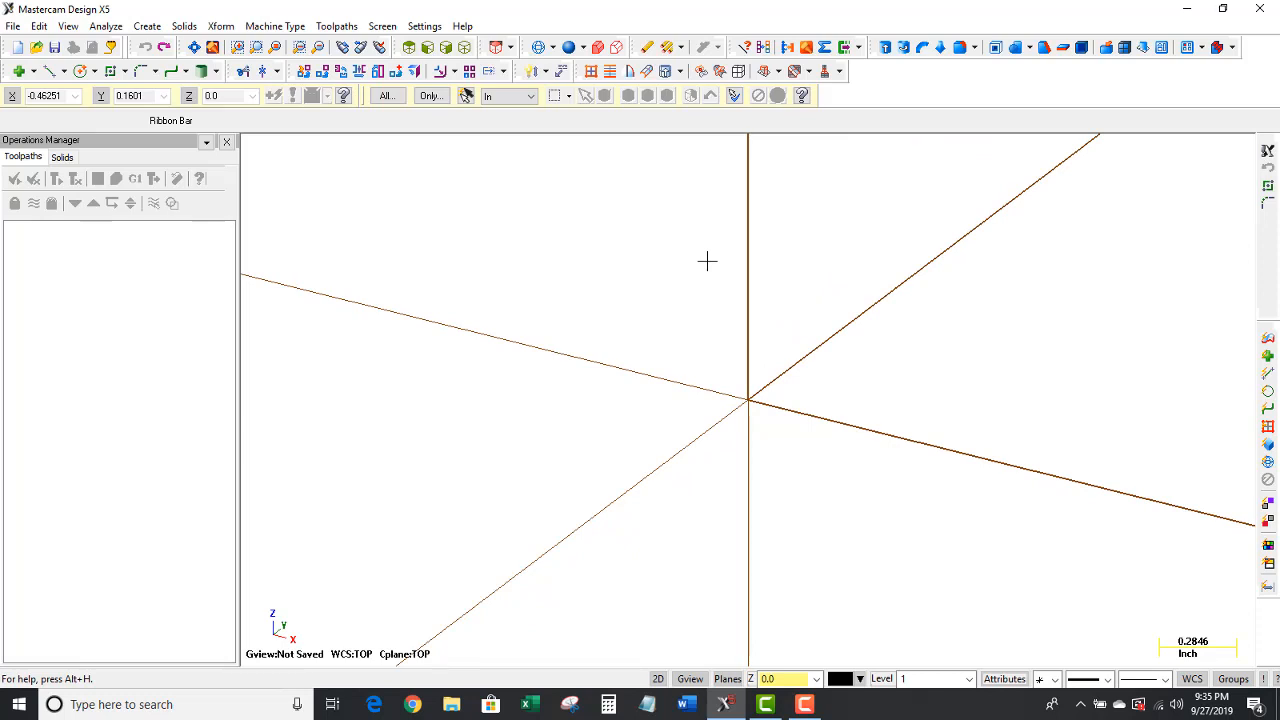
right_click(571, 229)
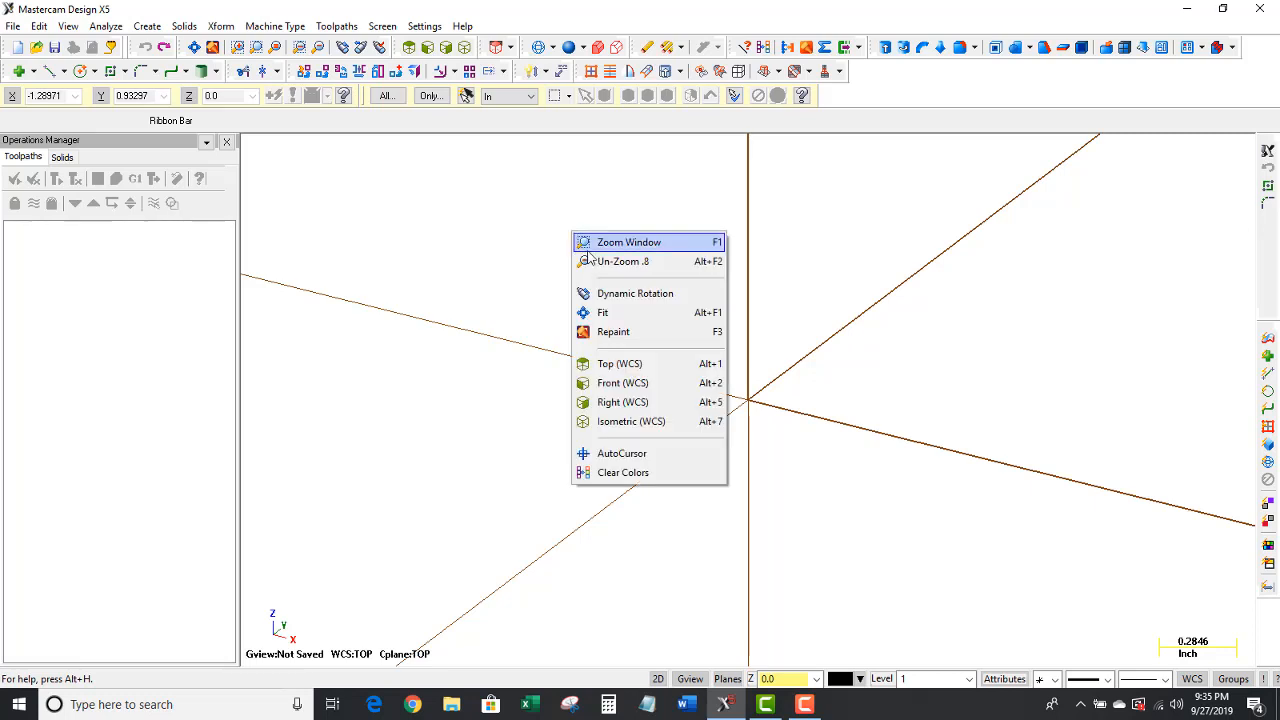
left_click(620, 364)
right_click(633, 290)
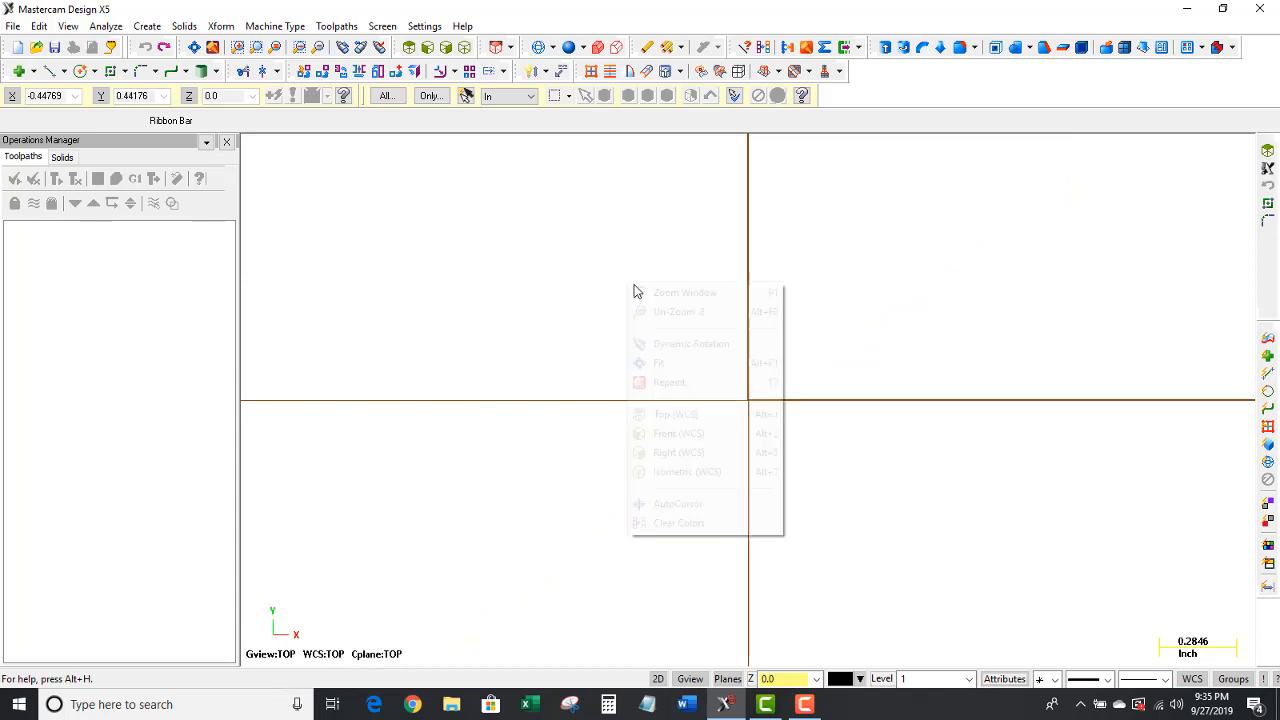
left_click(675, 433)
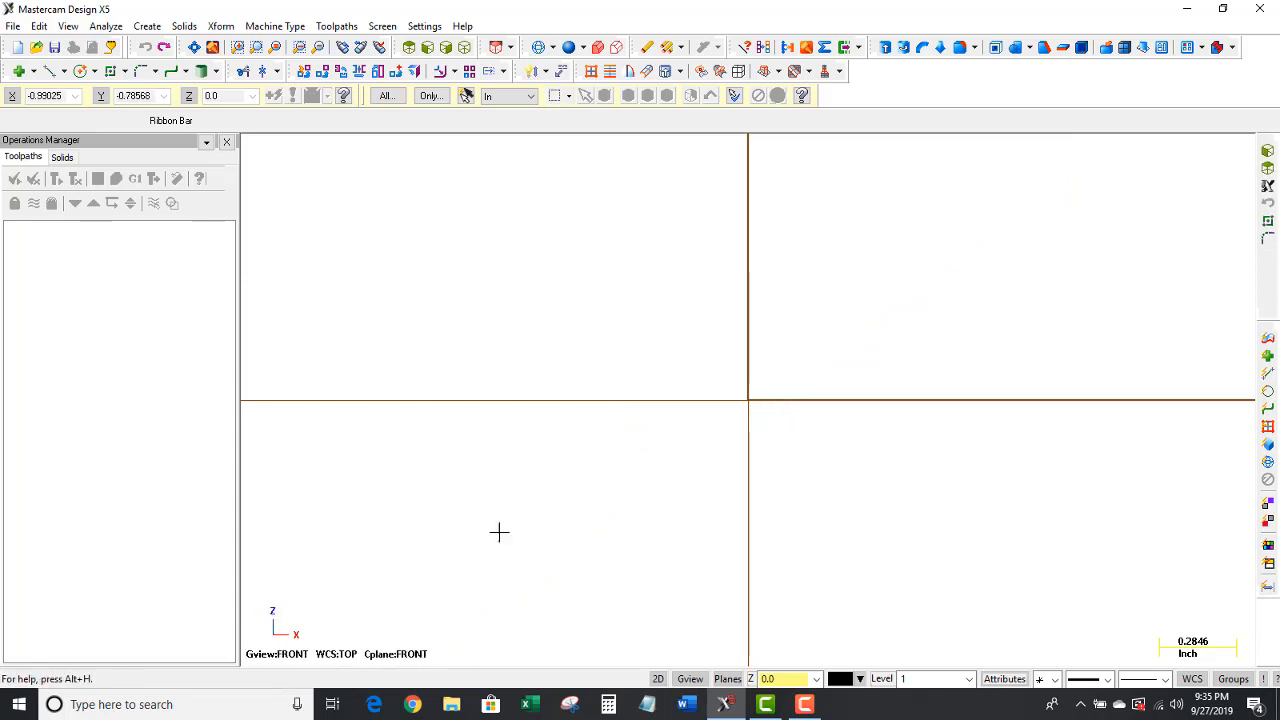
right_click(527, 306)
left_click(565, 476)
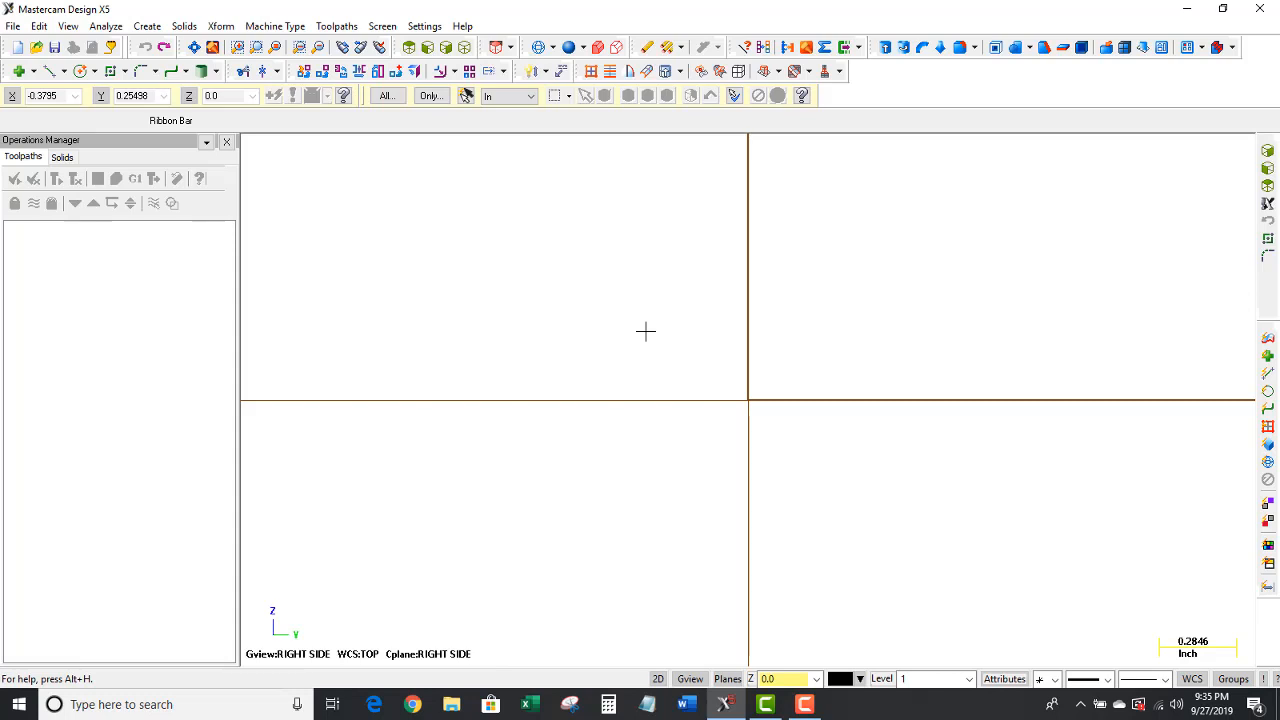
- In the Top (WCS) view, draw a rectangle about 2.19 by 1.41 inches, anchored to its center at the origin
right_click(629, 300)
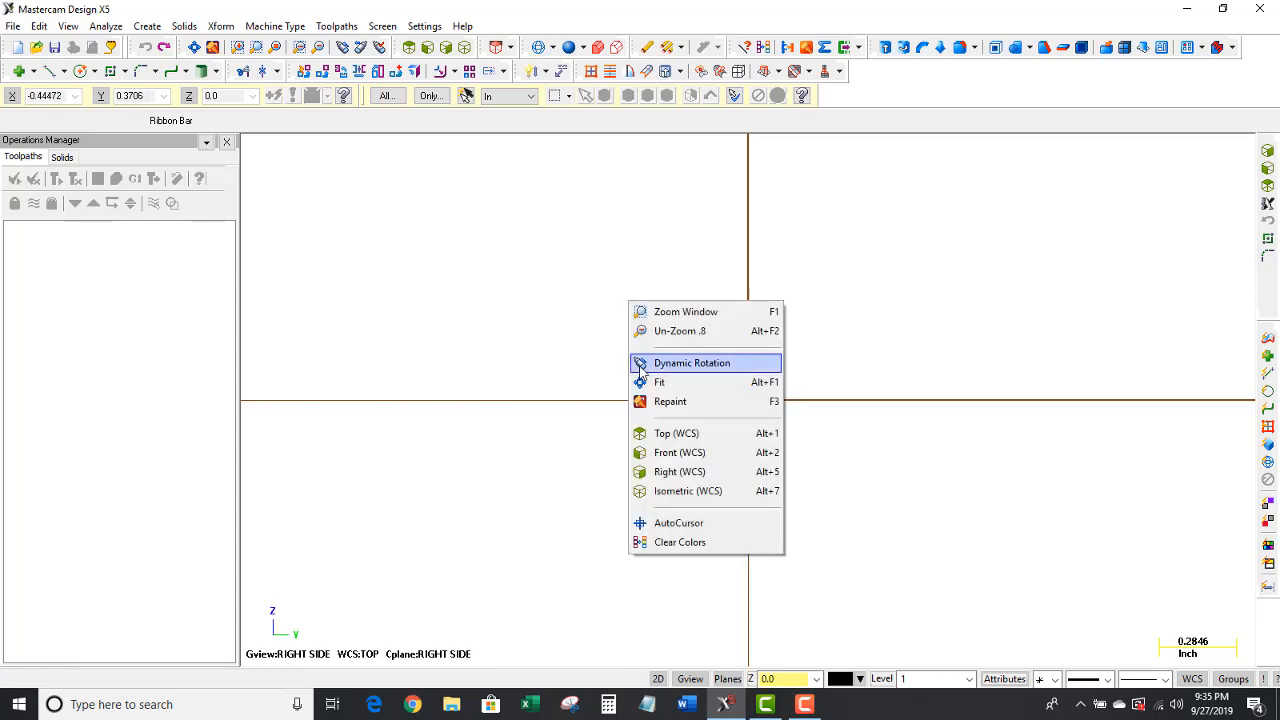
left_click(672, 434)
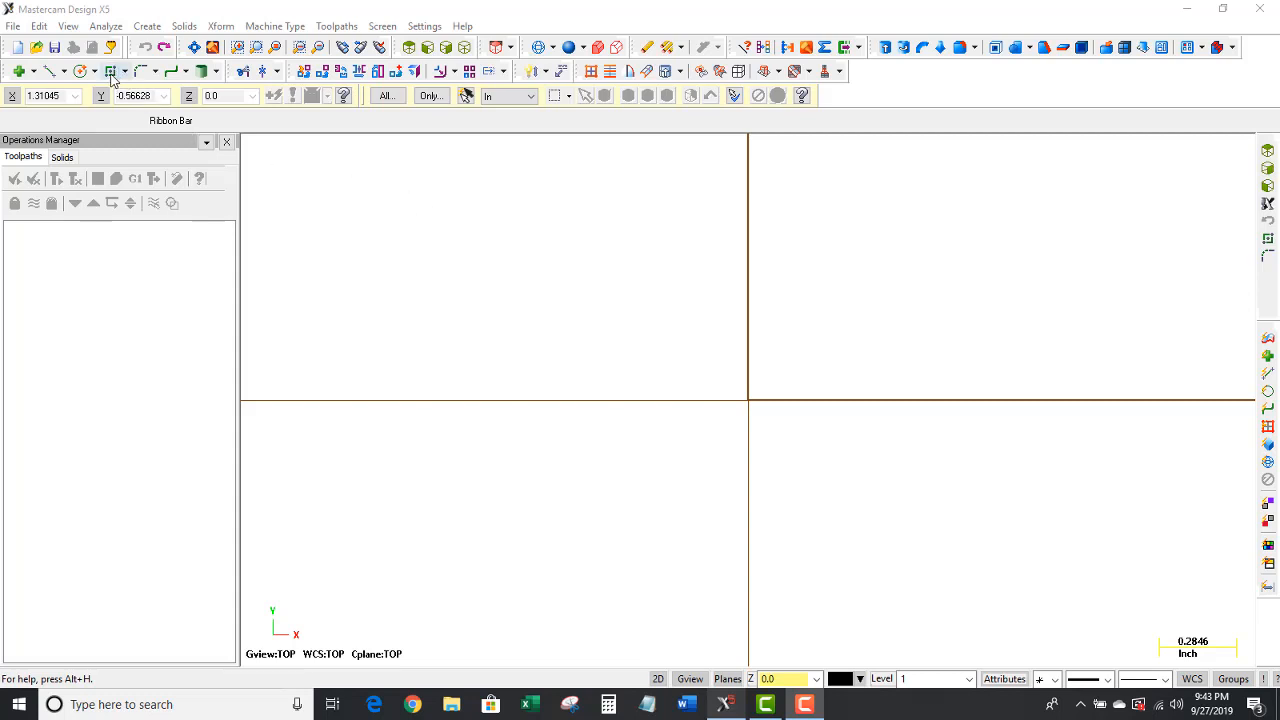
left_click(146, 27)
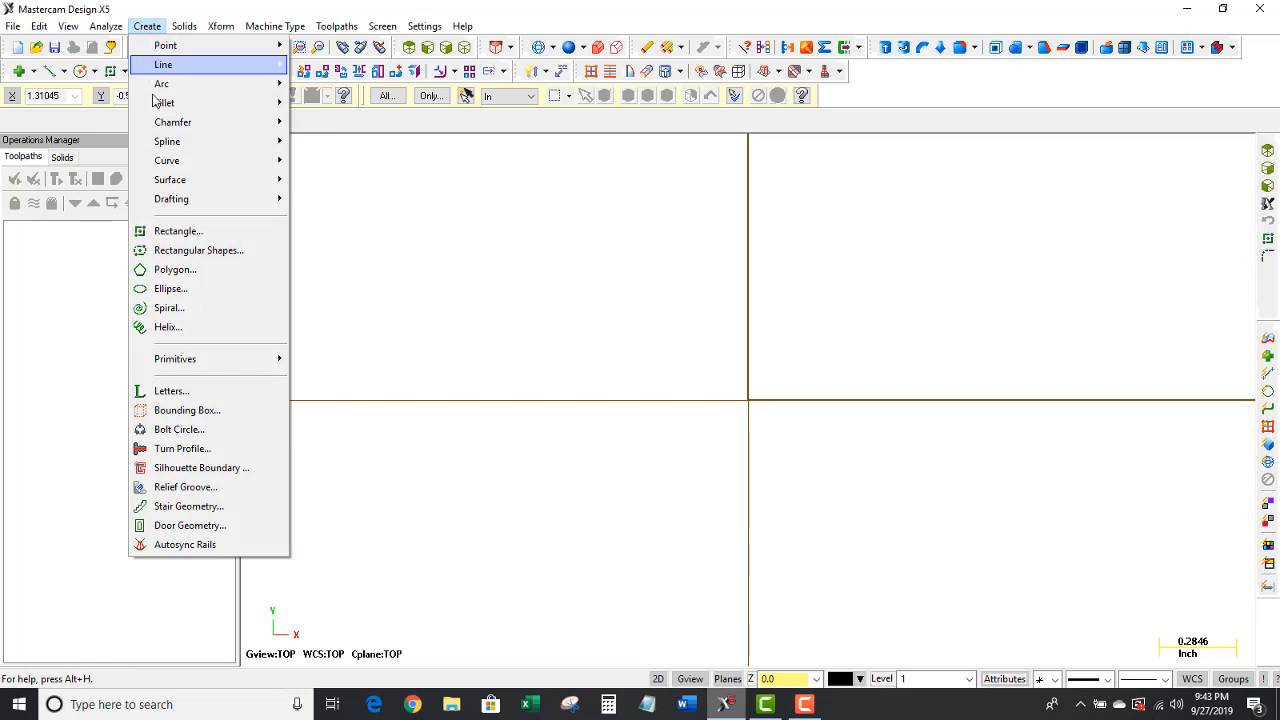
left_click(168, 234)
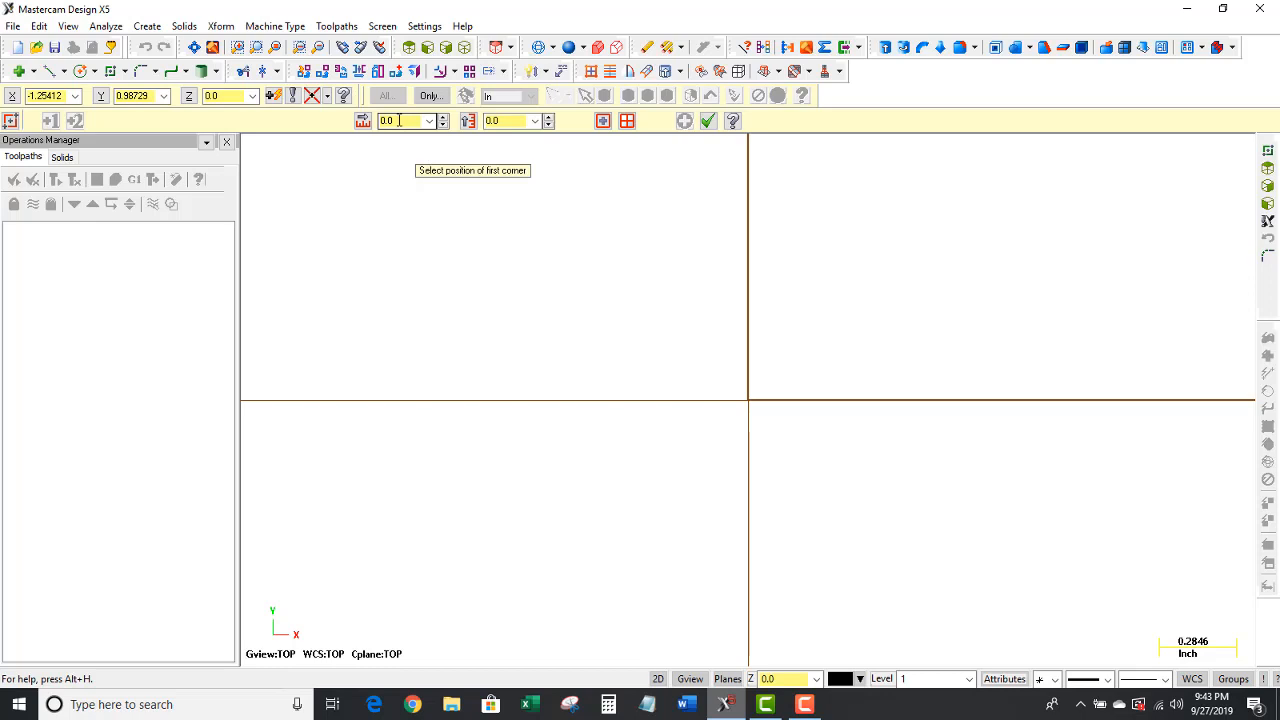
left_click(399, 120)
left_click(508, 121)
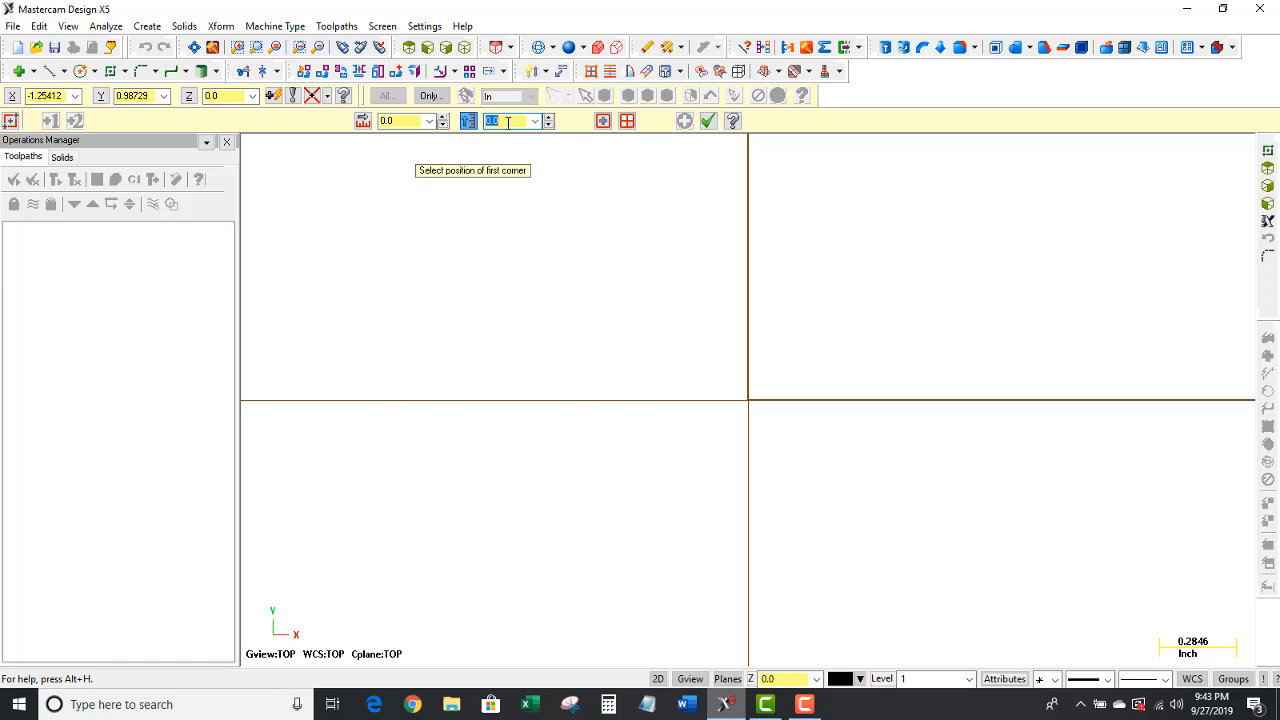
left_click(603, 121)
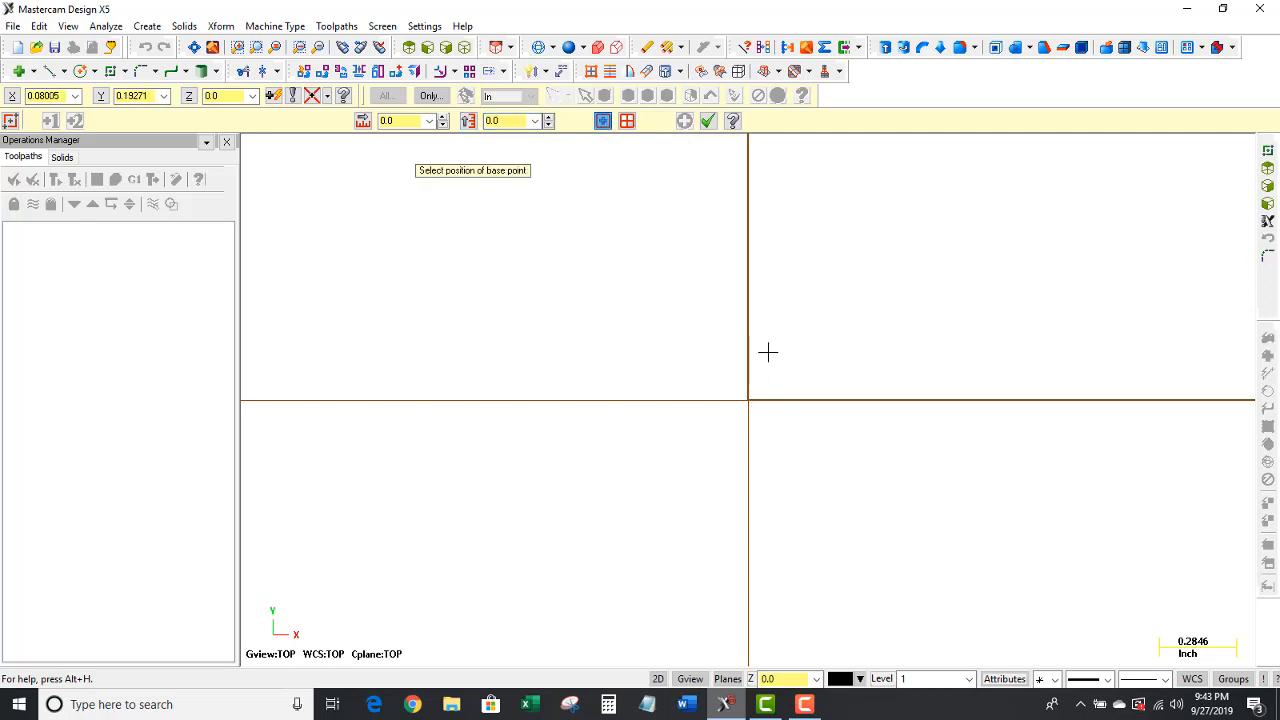
left_click(757, 403)
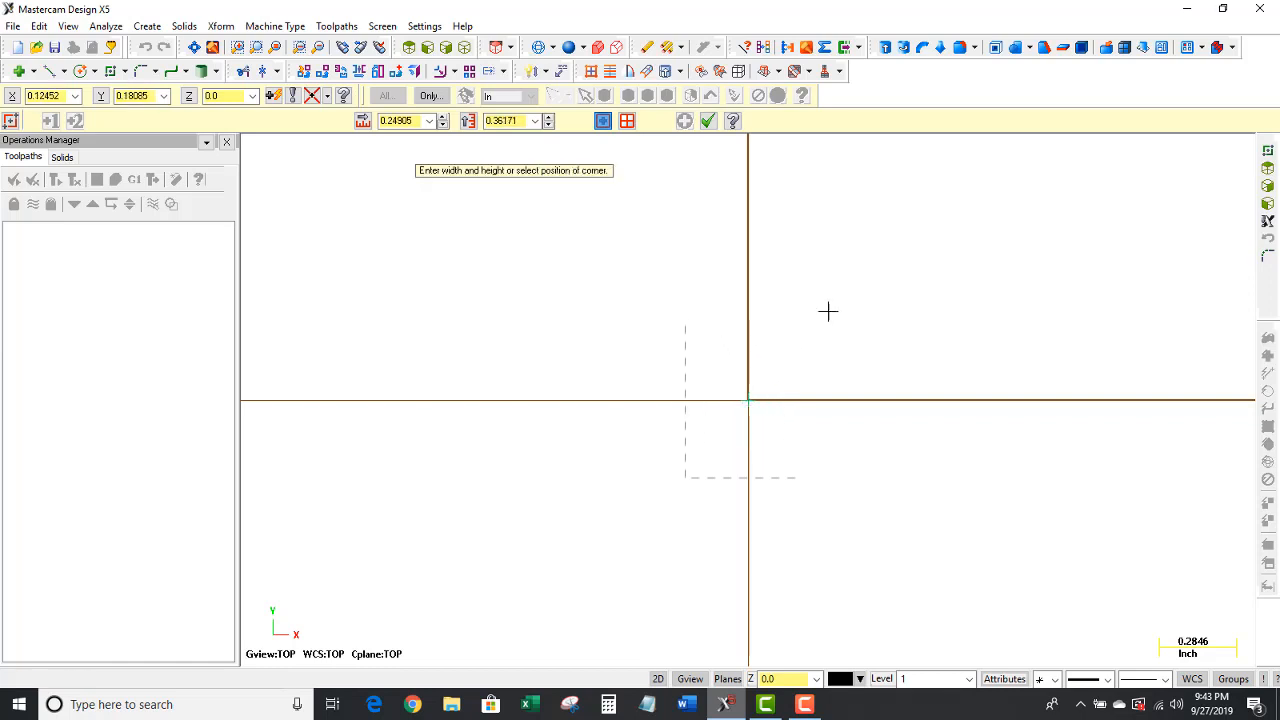
left_click(1049, 206)
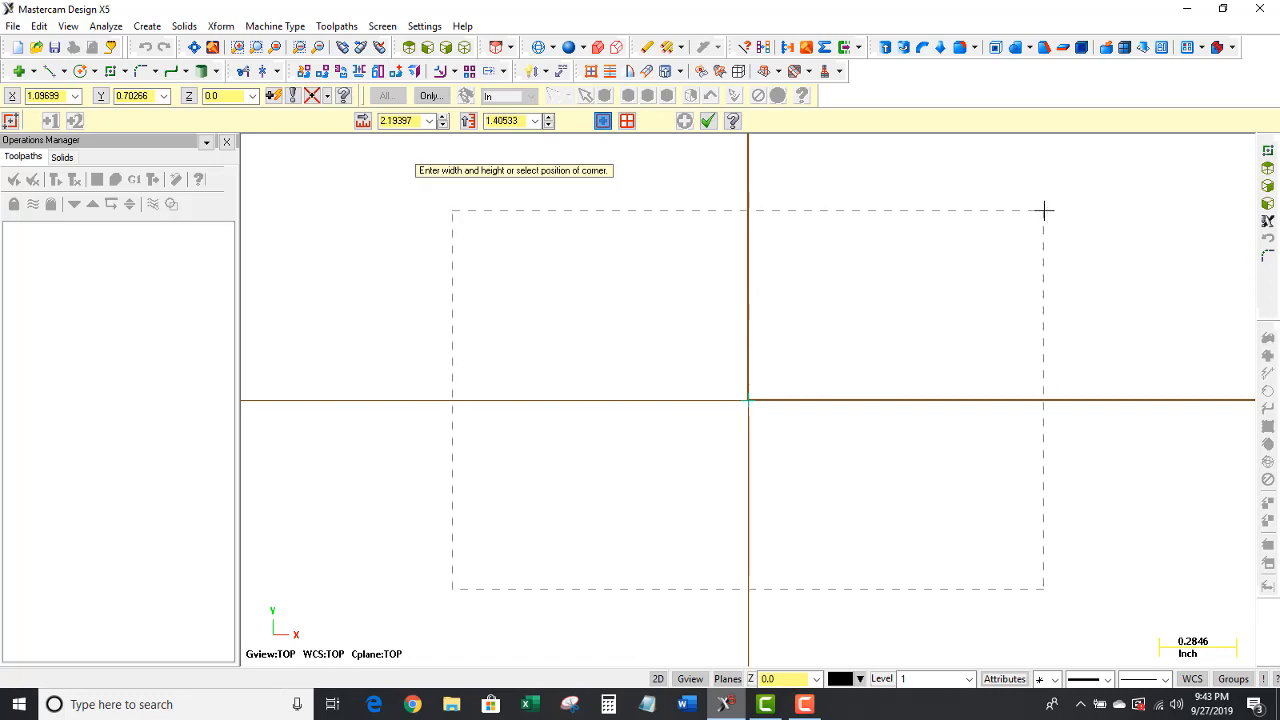
left_click(1043, 209)
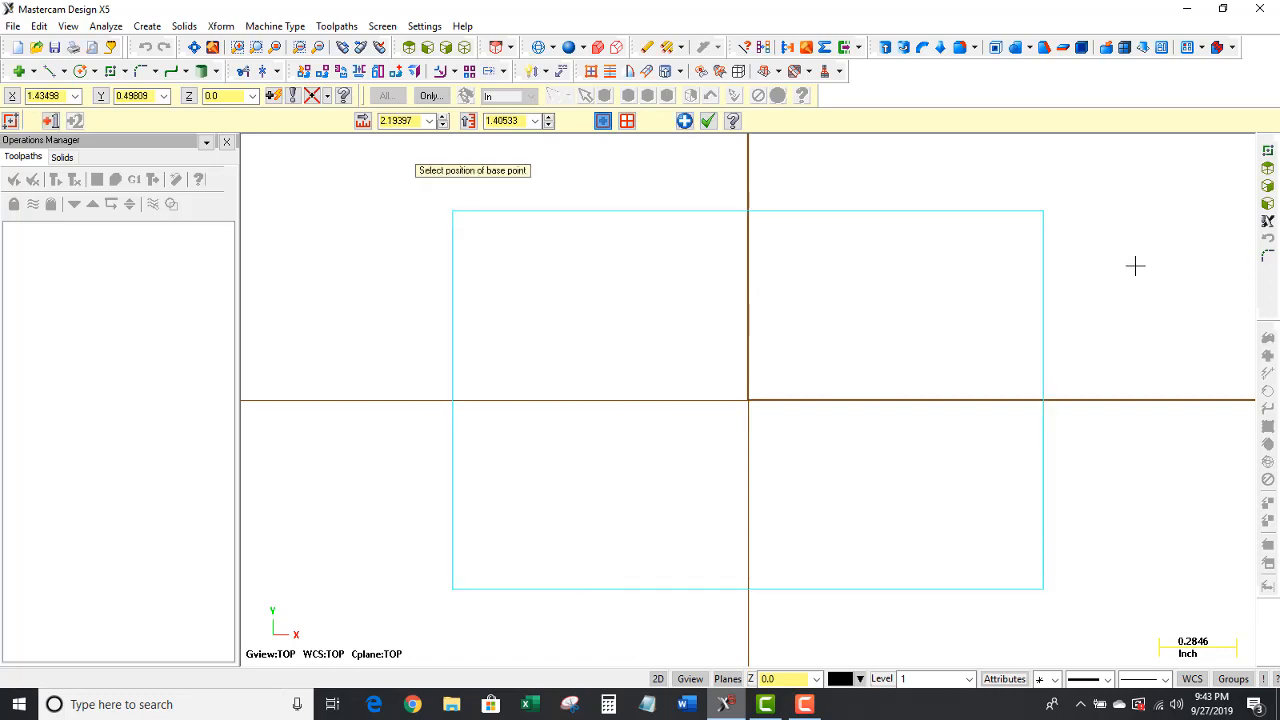
- Set the rectangle's width to 4.0 and its height to 2.0 inches, and finish it
left_click(414, 120)
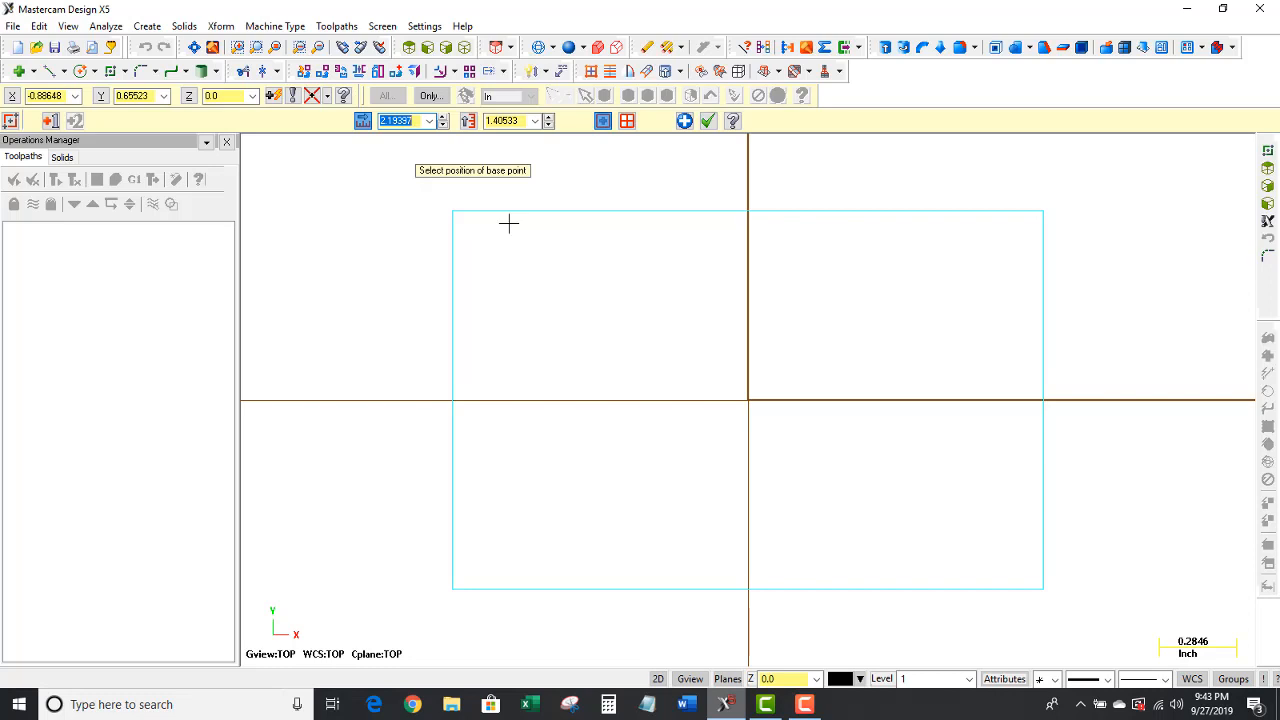
type("4.")
left_click(521, 121)
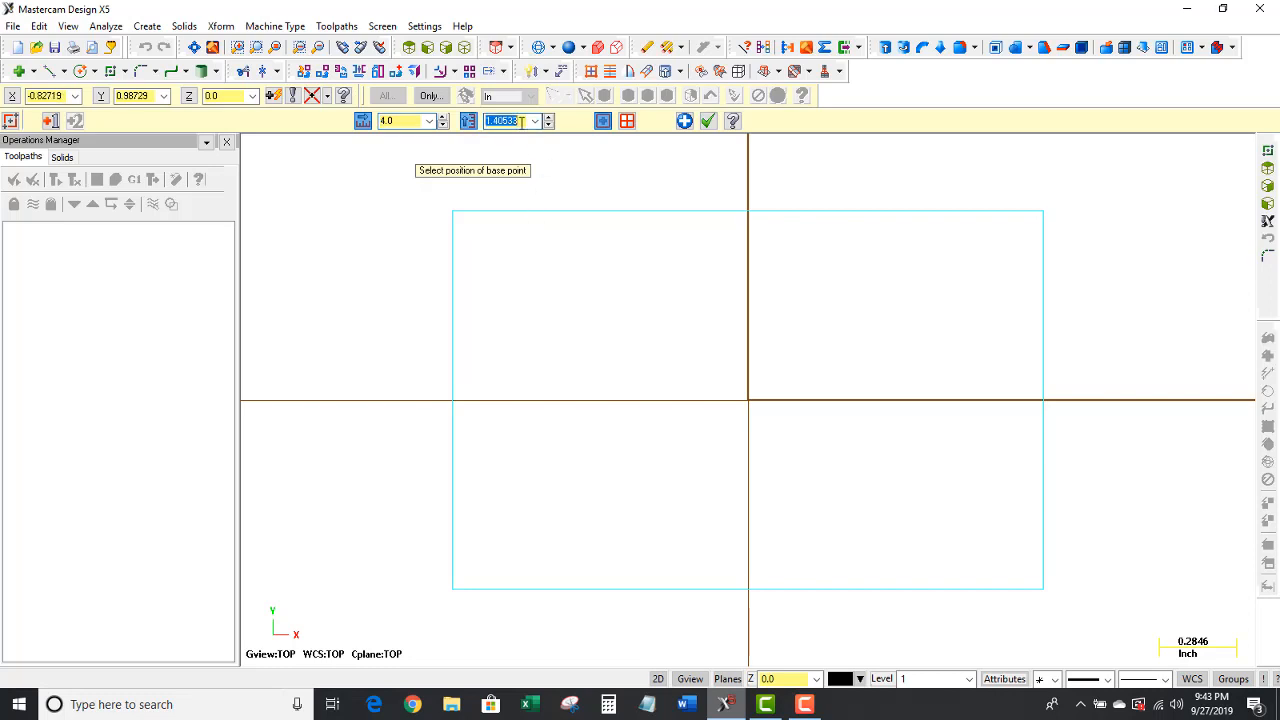
type("2")
key("Return")
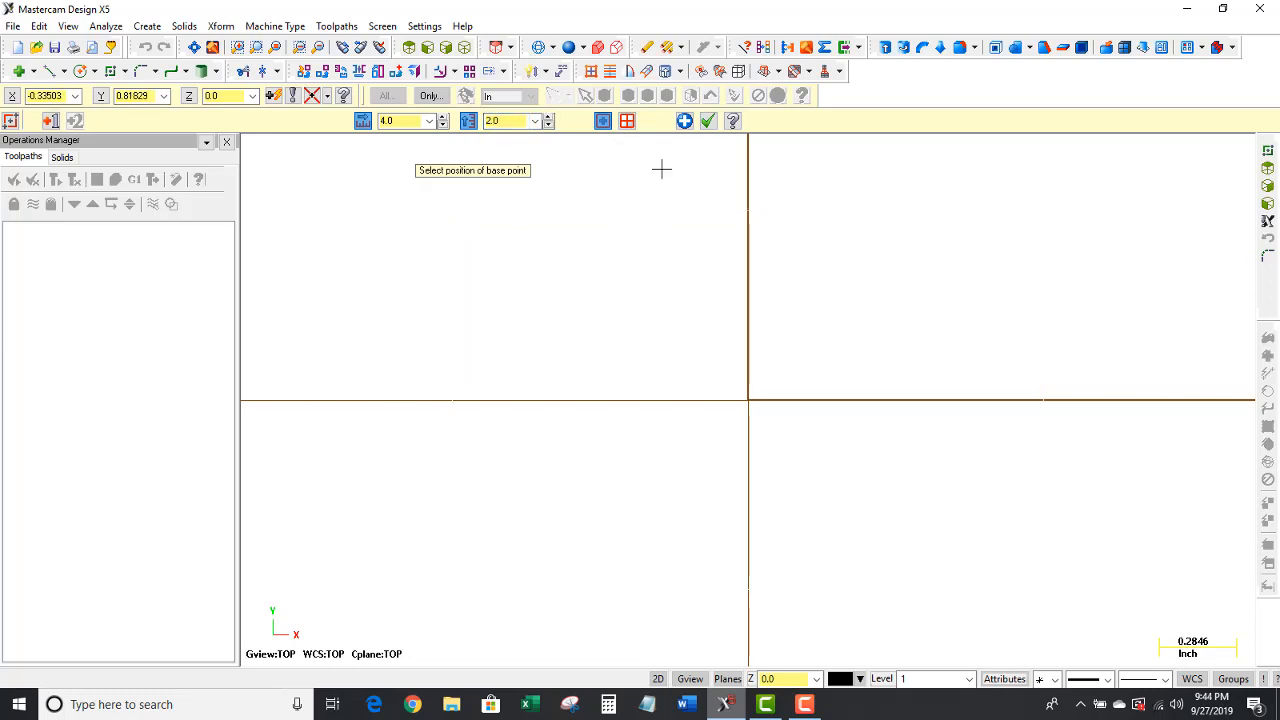
left_click(707, 121)
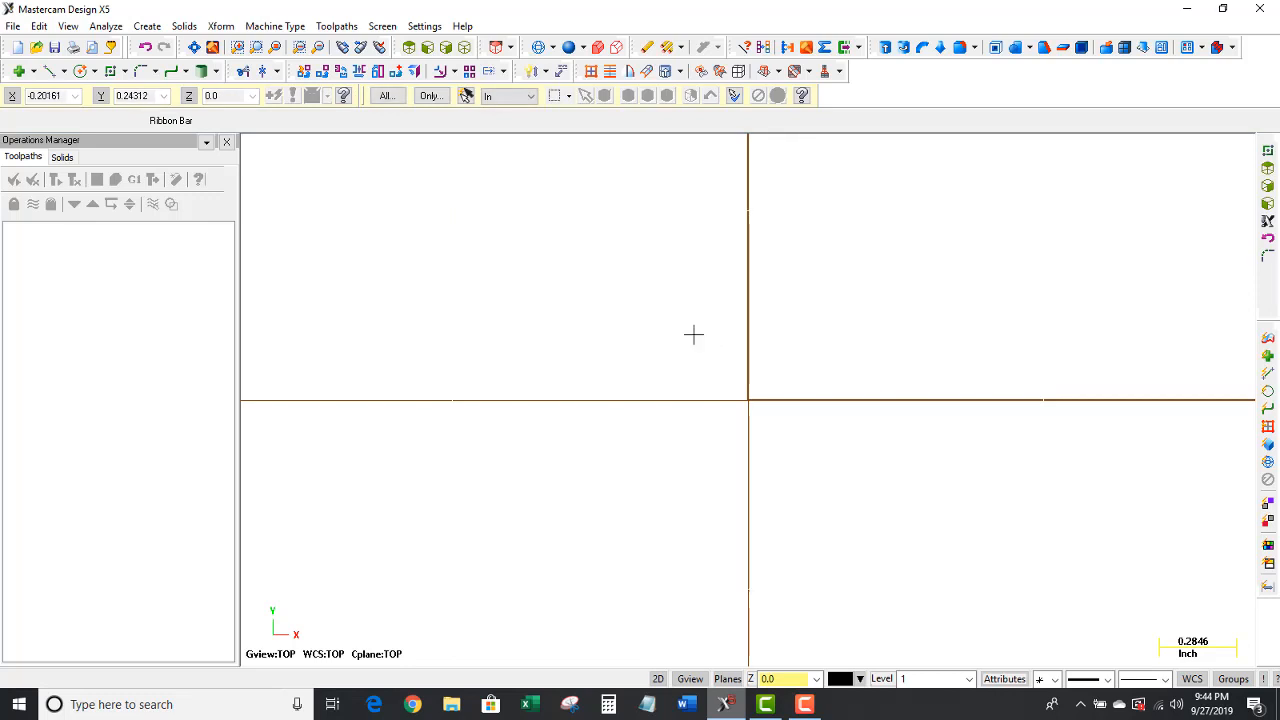
- Practise zooming out and in around the rectangle, including fitting it to the graphics area
scroll(693, 334, "down", 3)
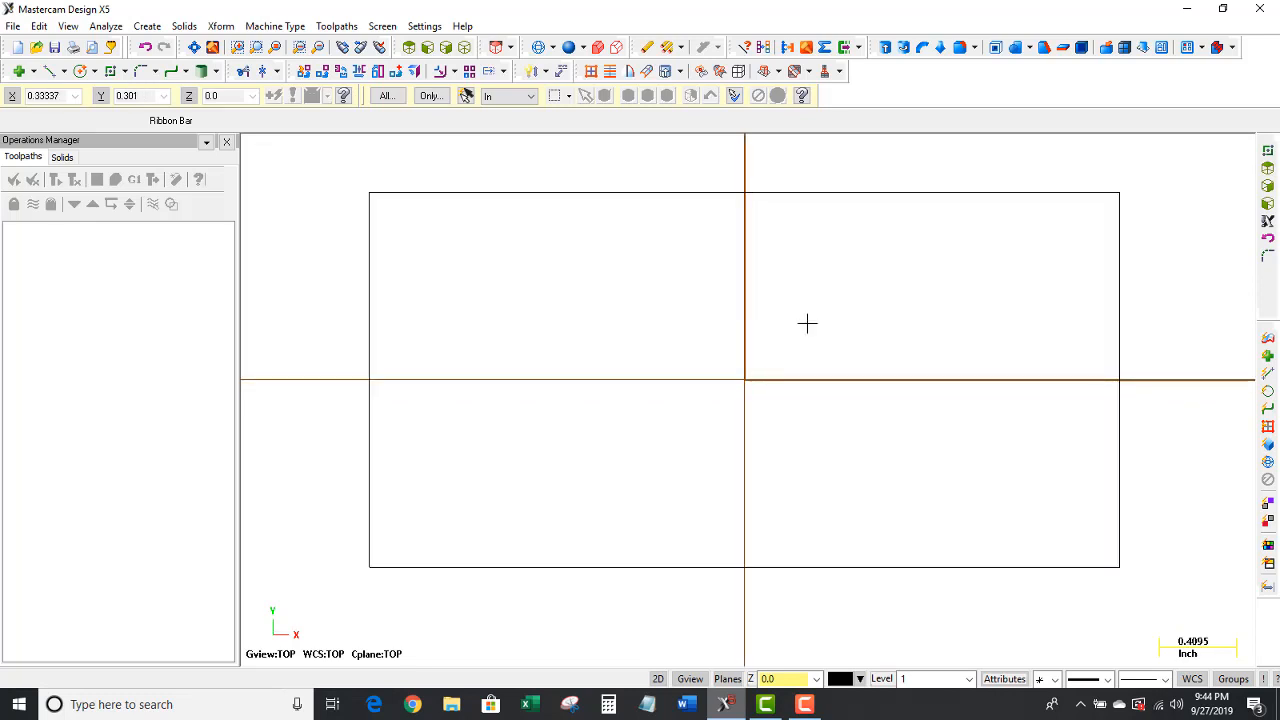
scroll(752, 322, "up", 1)
scroll(741, 319, "up", 2)
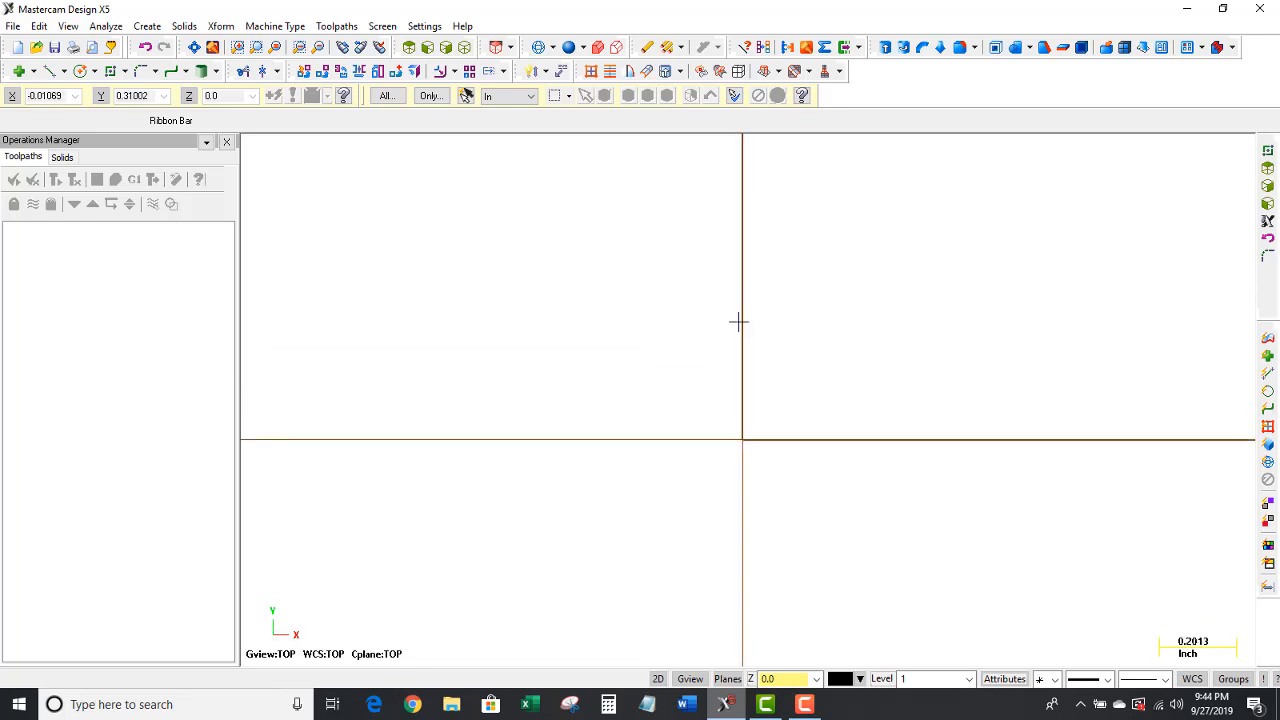
right_click(815, 307)
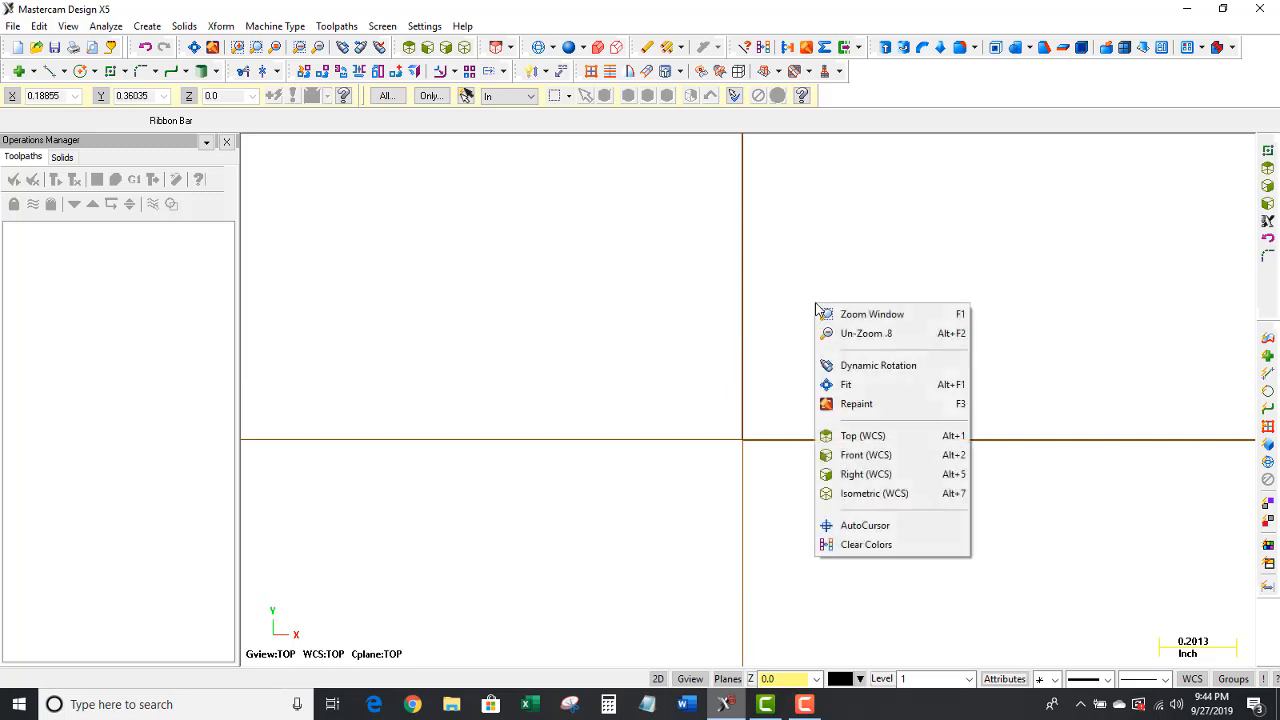
left_click(863, 384)
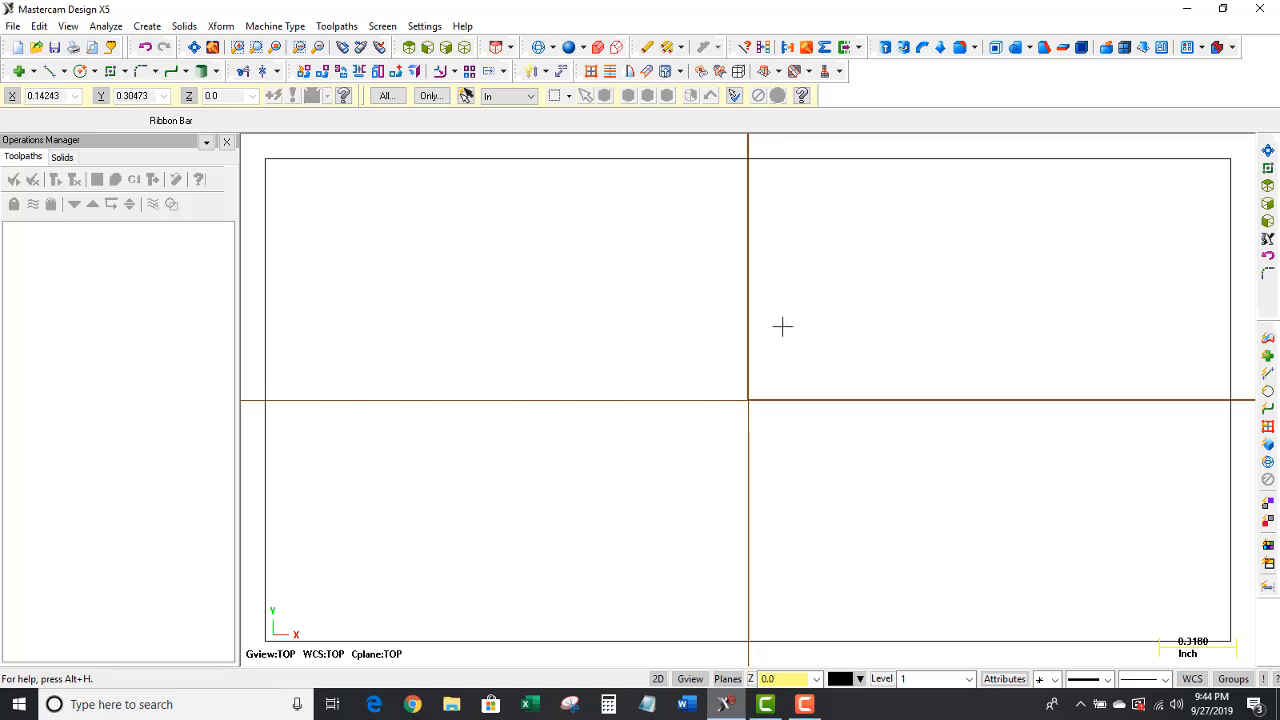
scroll(784, 324, "down", 1)
scroll(784, 324, "down", 1)
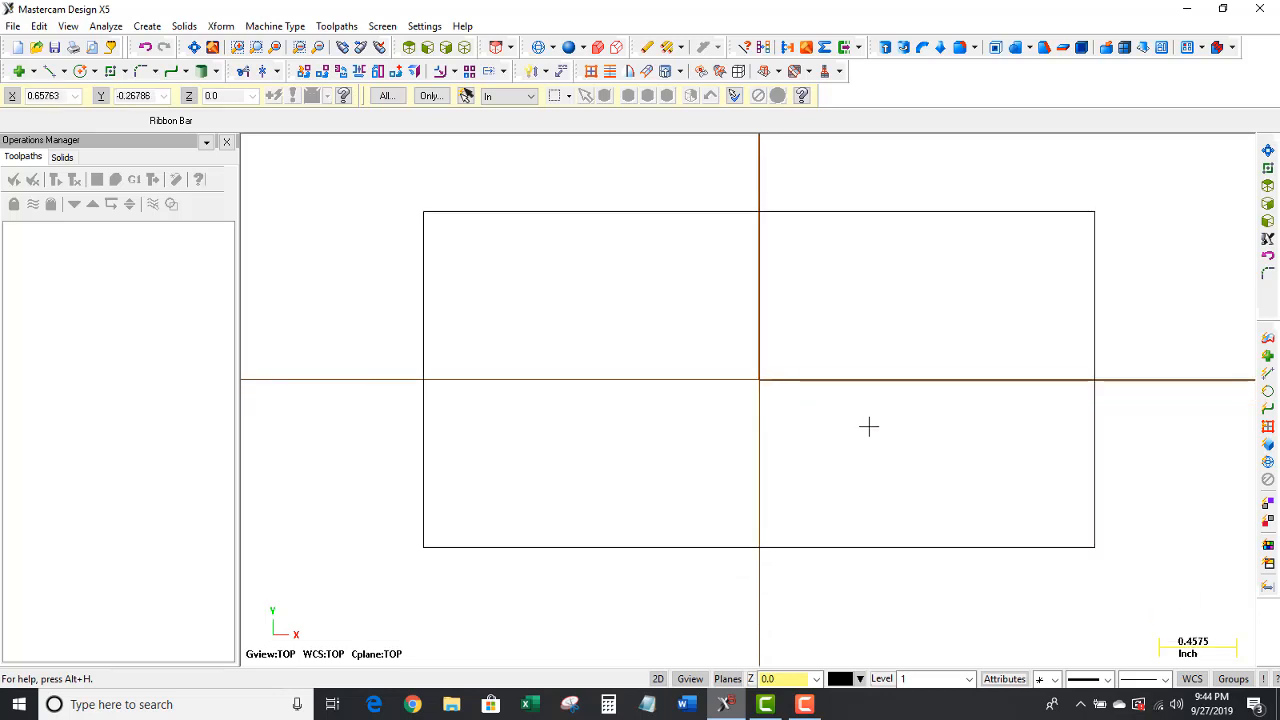
scroll(867, 428, "down", 2)
scroll(866, 426, "up", 5)
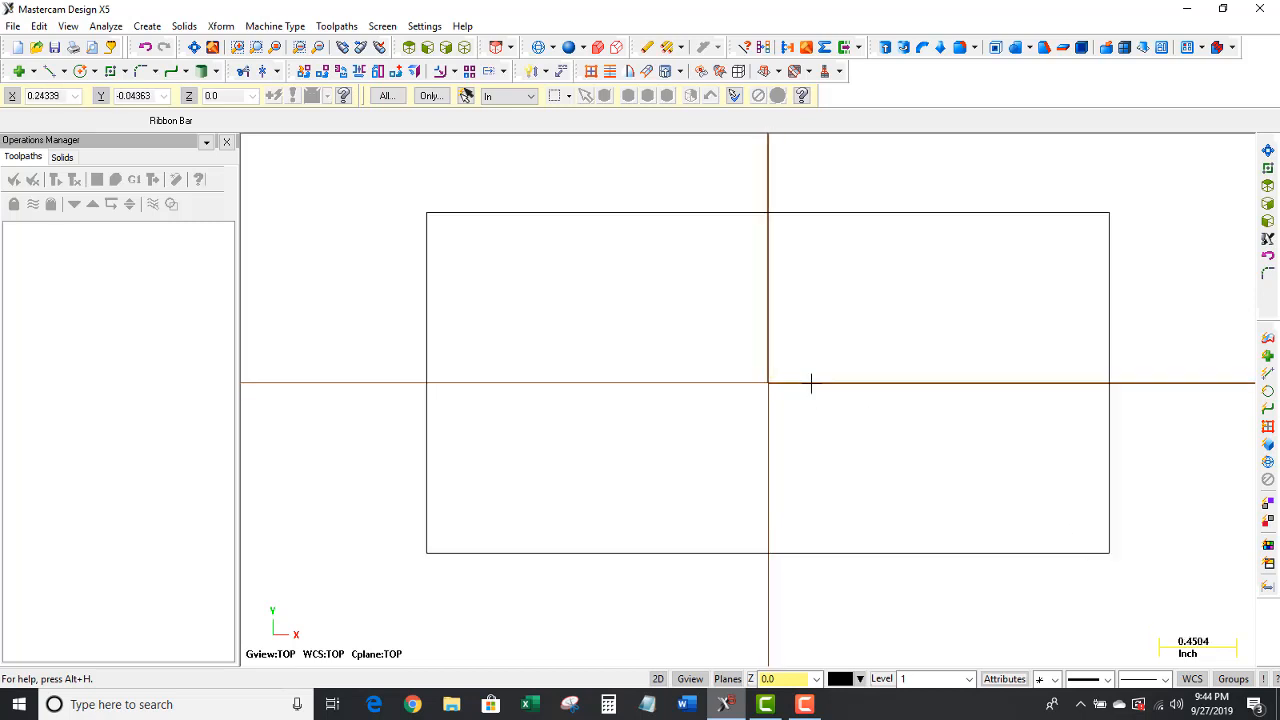
scroll(791, 394, "down", 1)
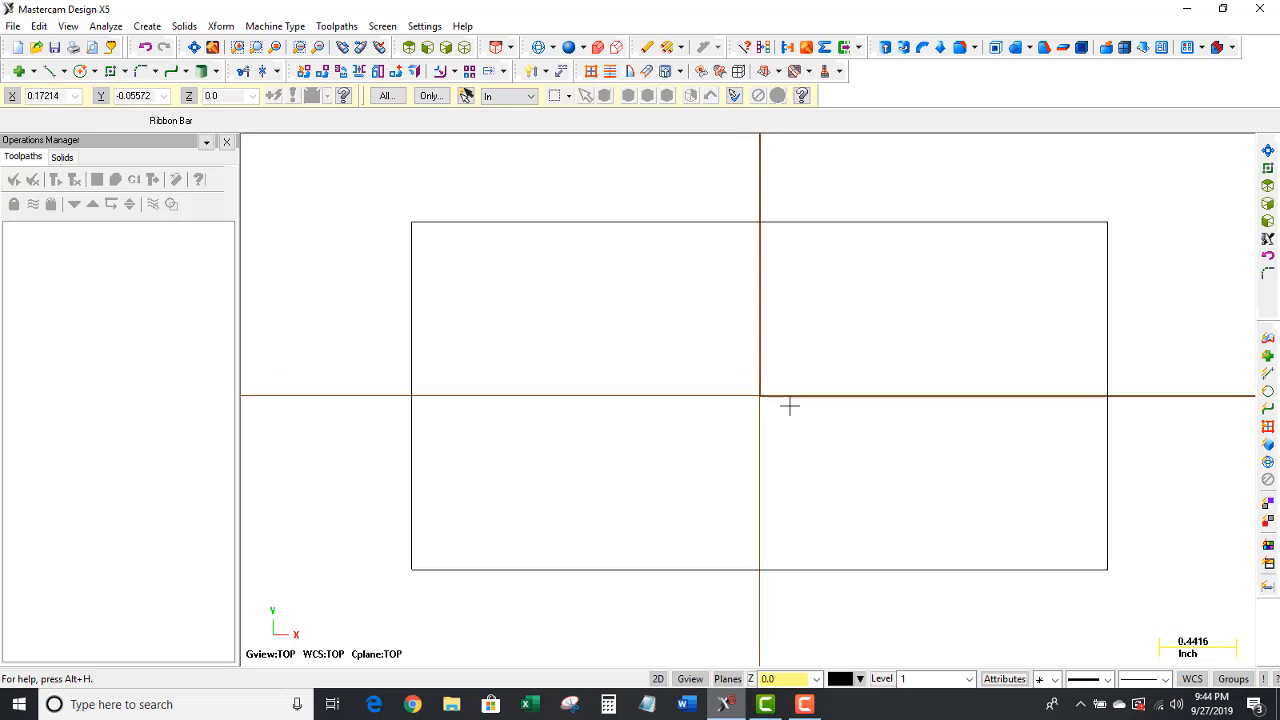
- Shrink the view three times with Un-Zoom .8, and fit the rectangle back to the graphics area
right_click(830, 324)
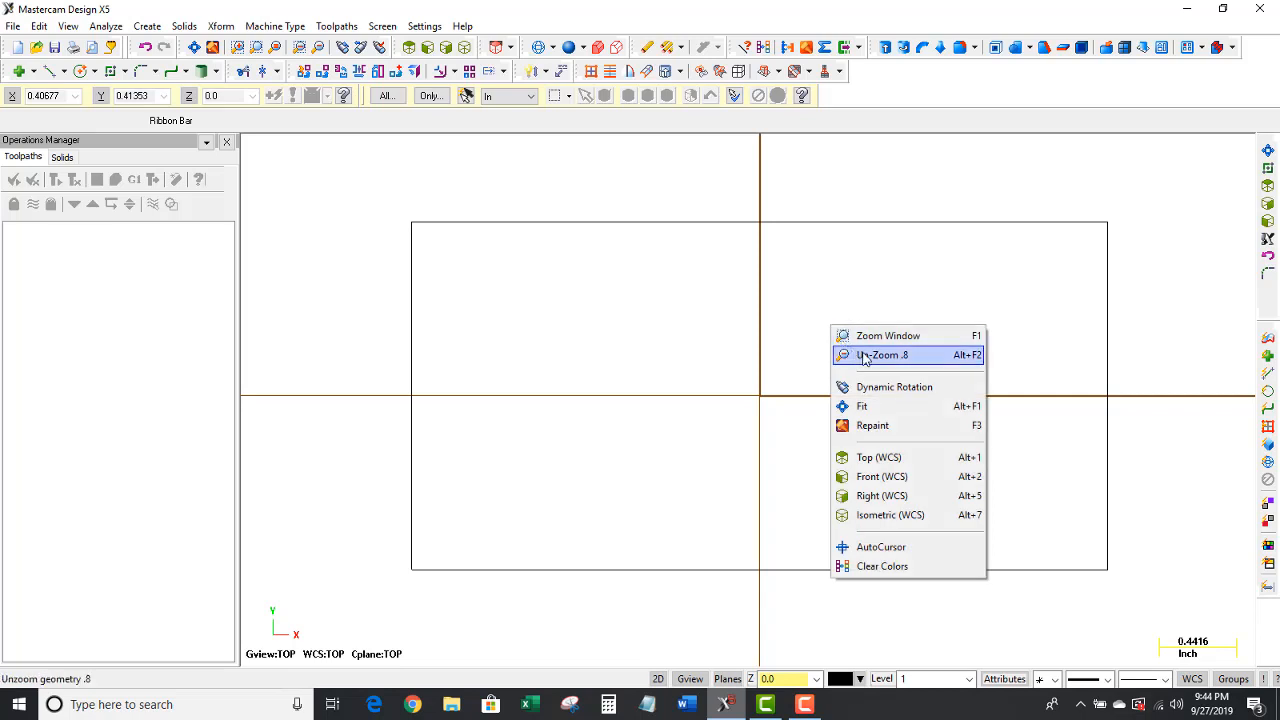
left_click(865, 356)
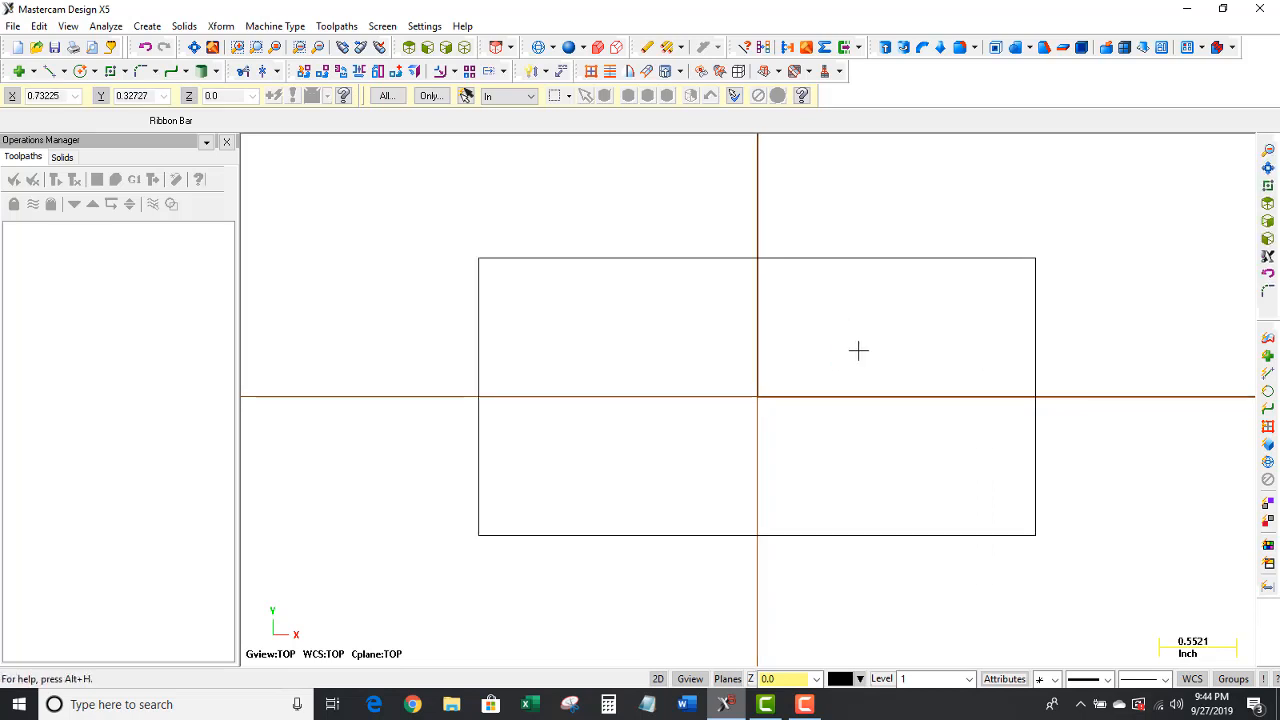
right_click(848, 339)
left_click(874, 369)
right_click(875, 357)
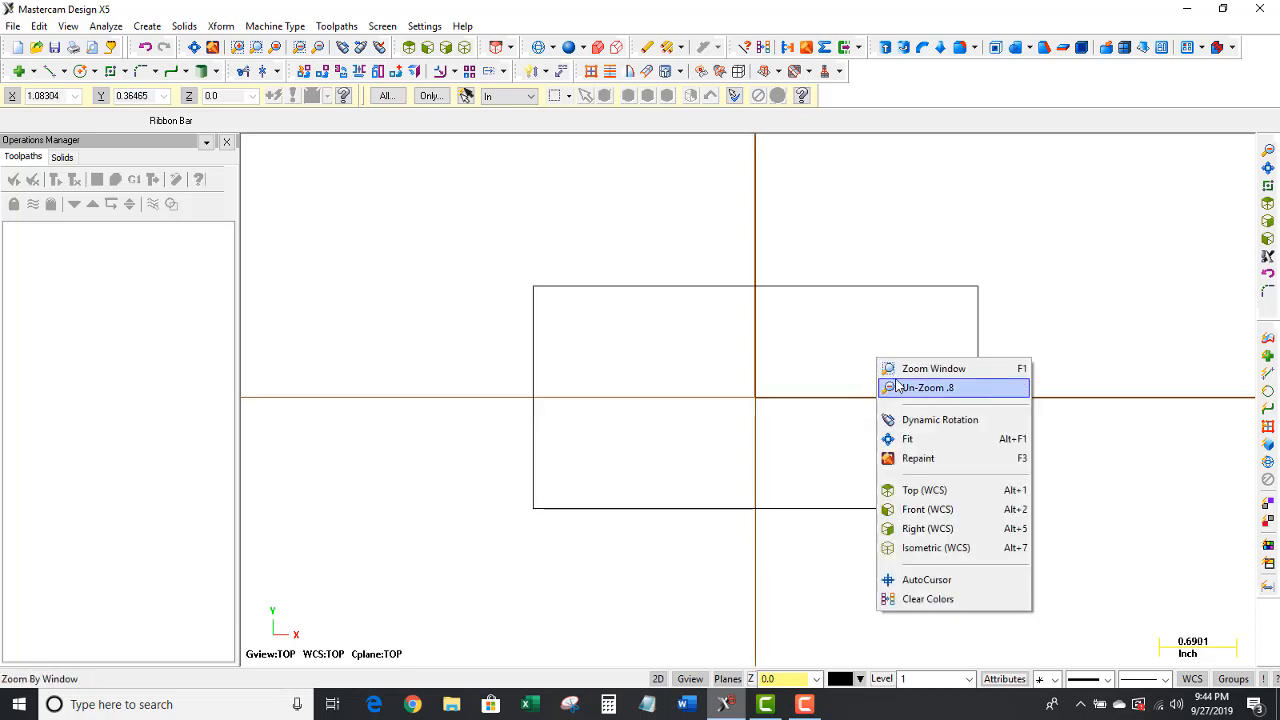
left_click(888, 389)
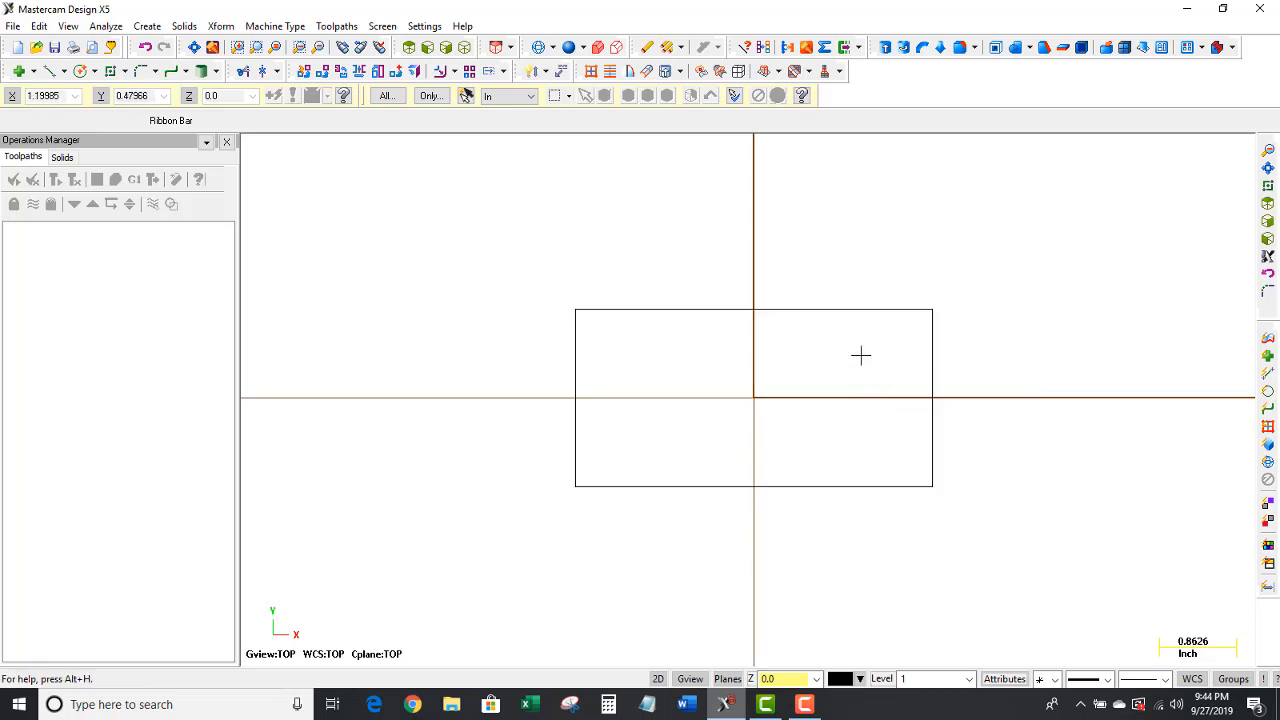
right_click(860, 354)
left_click(888, 437)
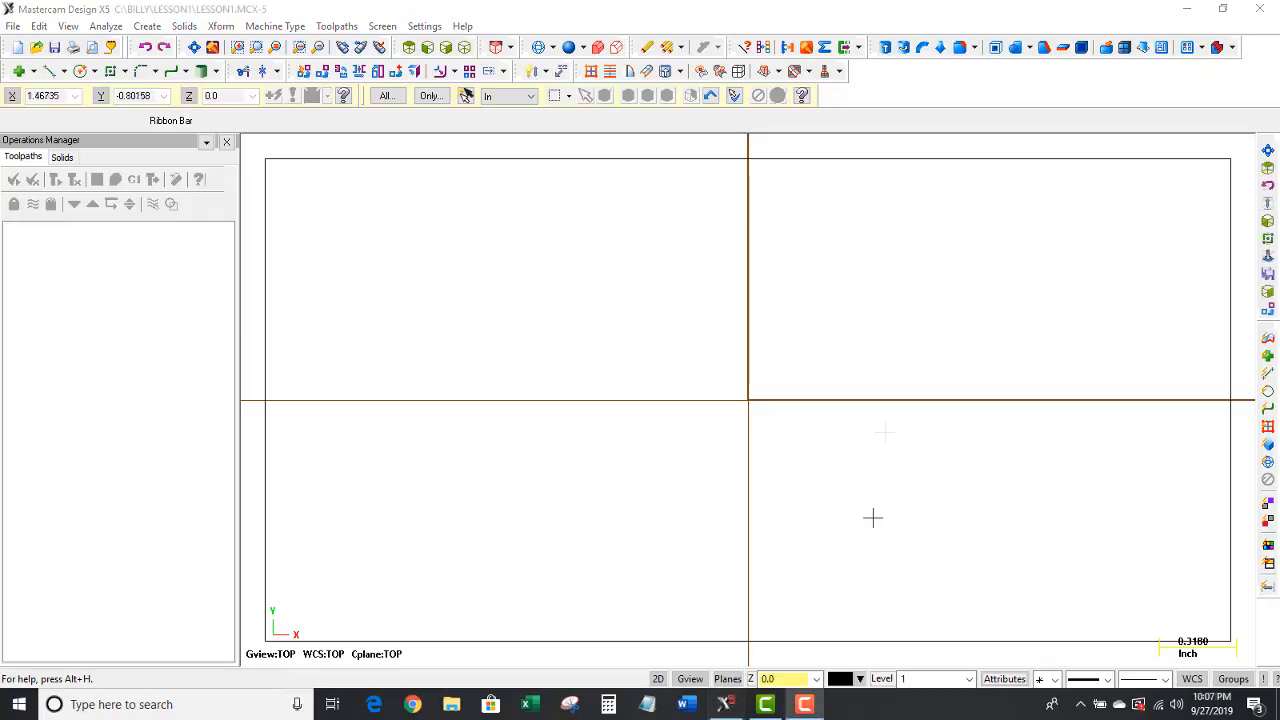
- Set the Z construction depth to 1.0 inch
scroll(737, 371, "down", 3)
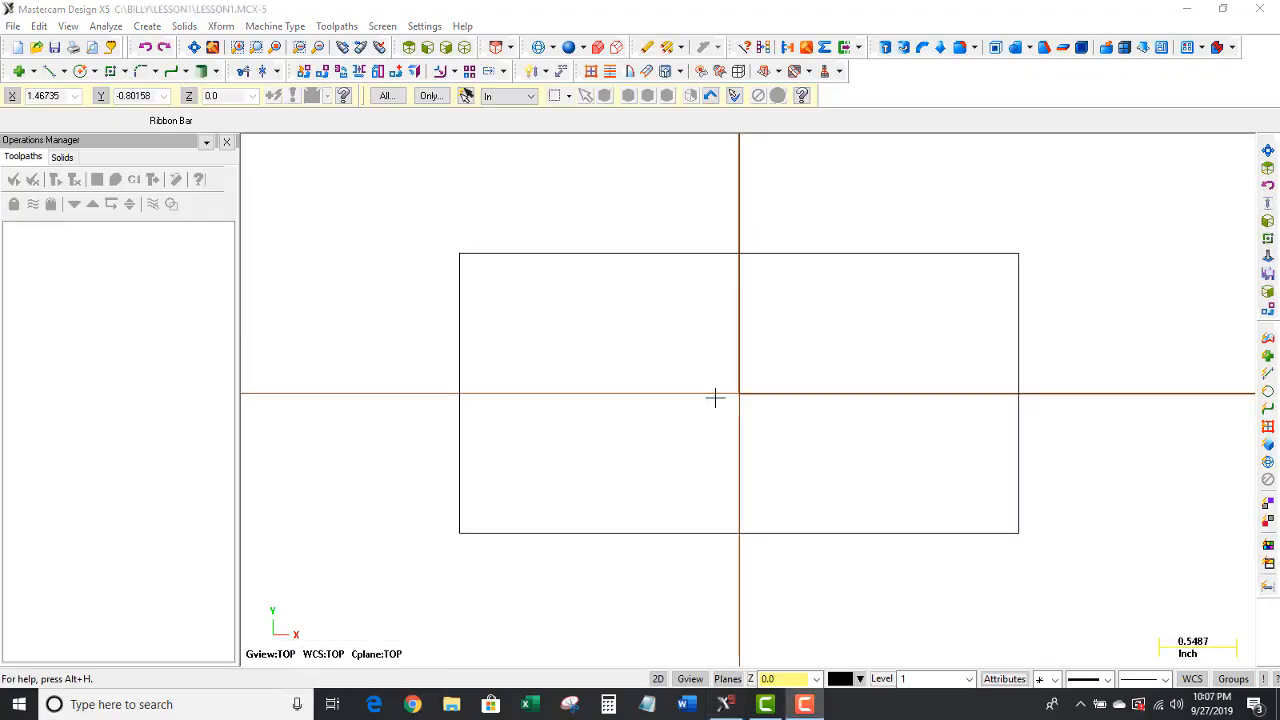
middle_click_drag(703, 420, 811, 327)
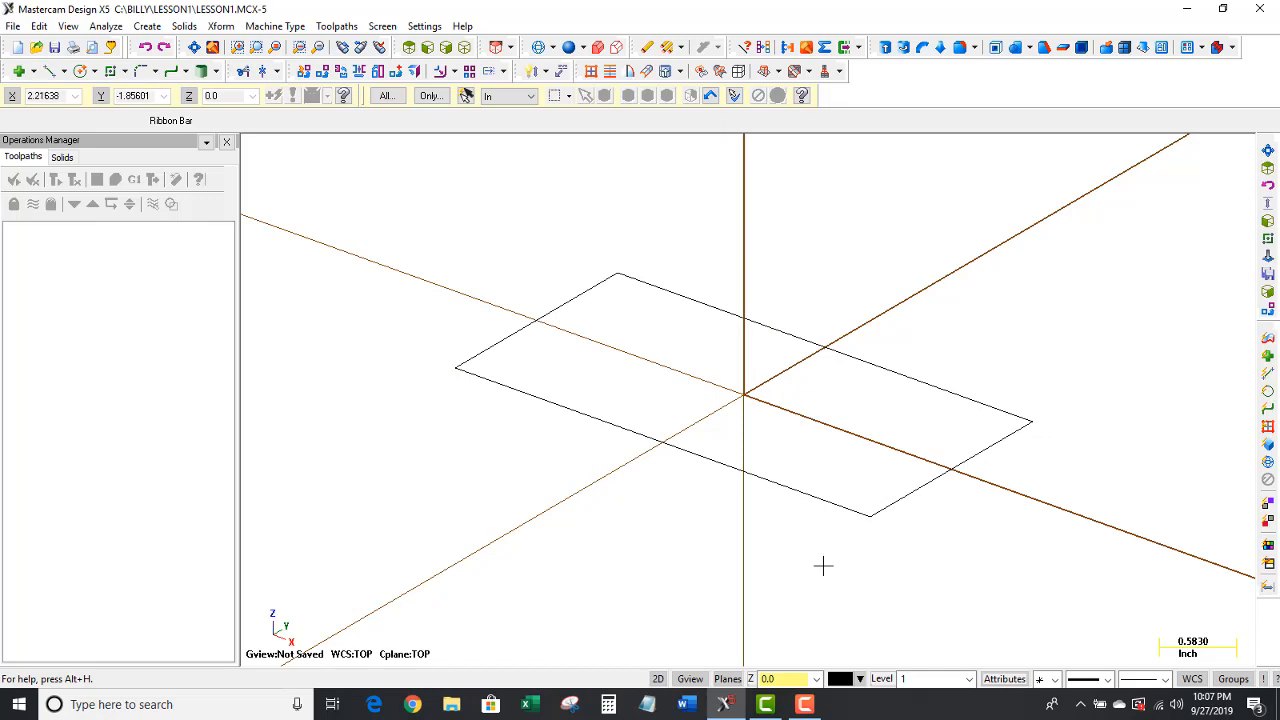
middle_click_drag(823, 563, 760, 597)
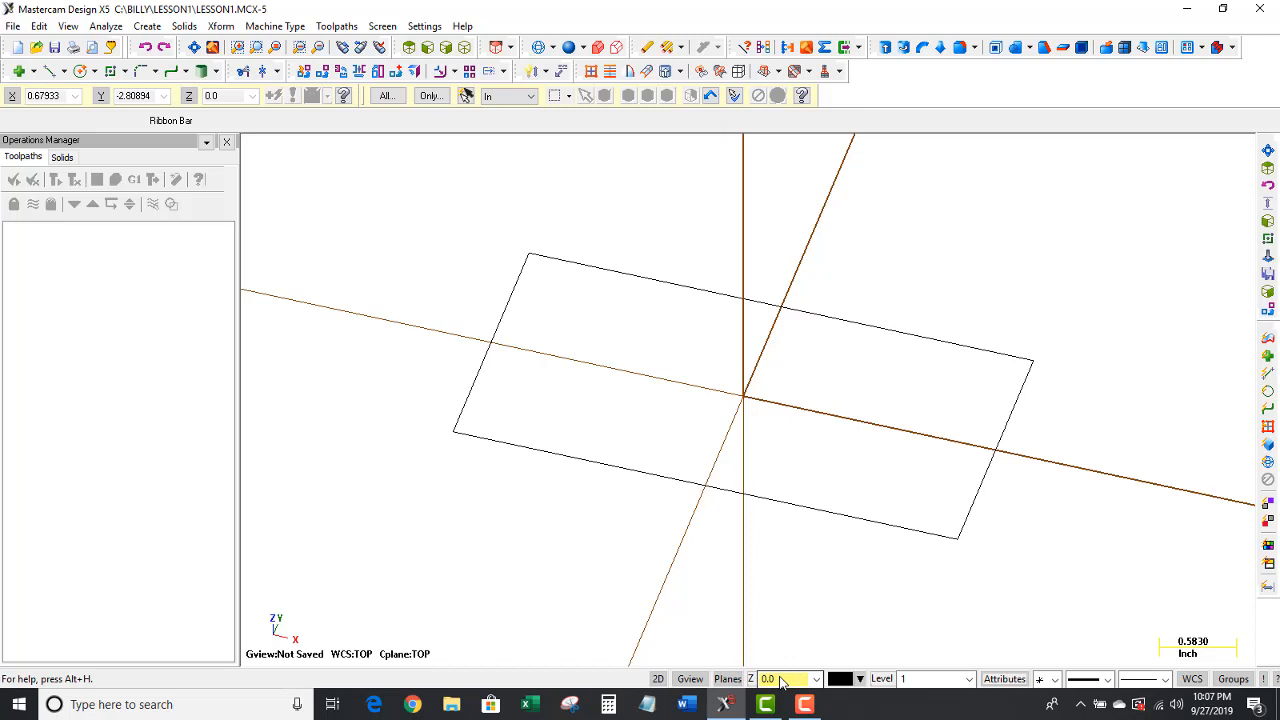
left_click(658, 679)
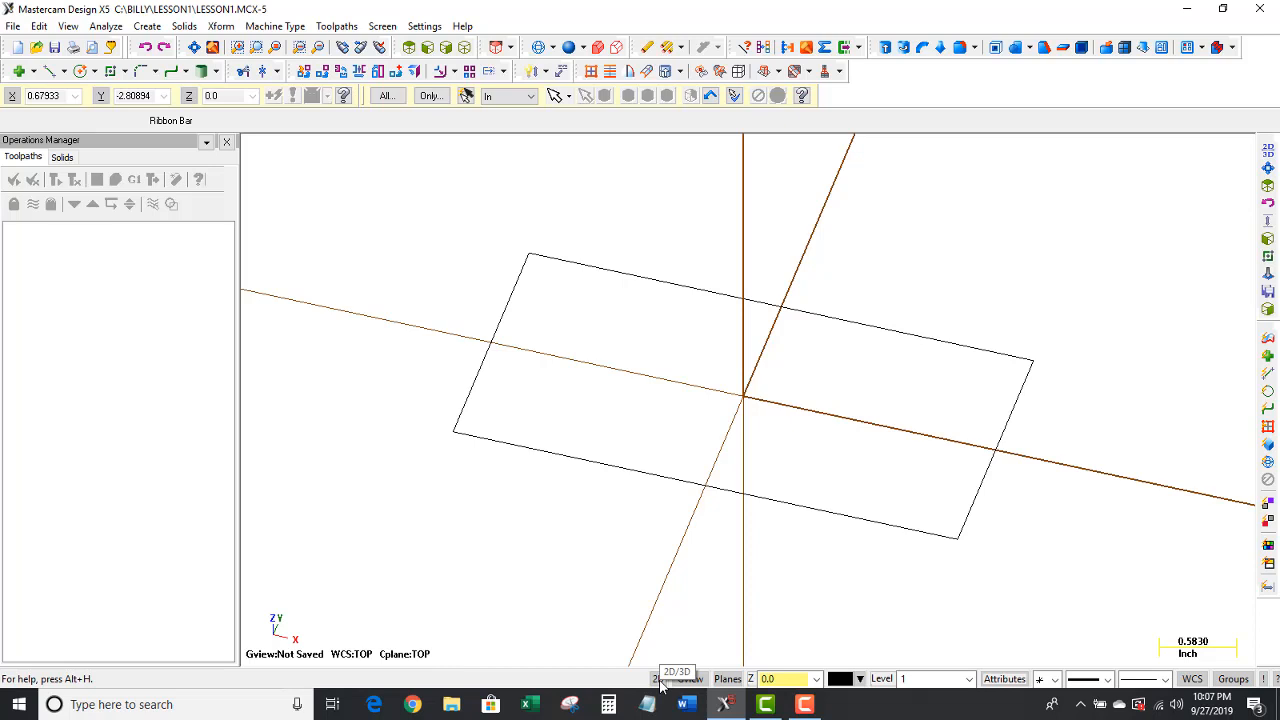
left_click(788, 678)
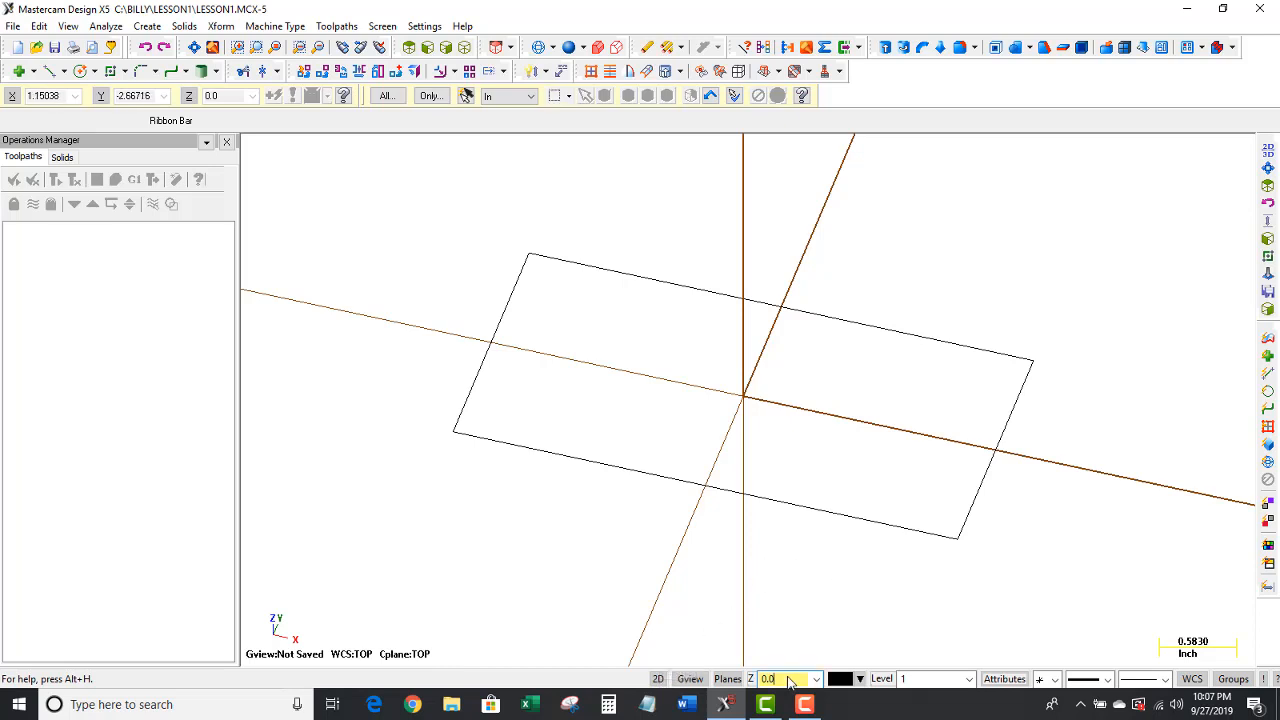
double_click(785, 679)
type("1")
key("Return")
- In the Top view, draw a center-anchored rectangle from the origin, about 2.52 by 1.26 inches, at Z 1.0
right_click(916, 278)
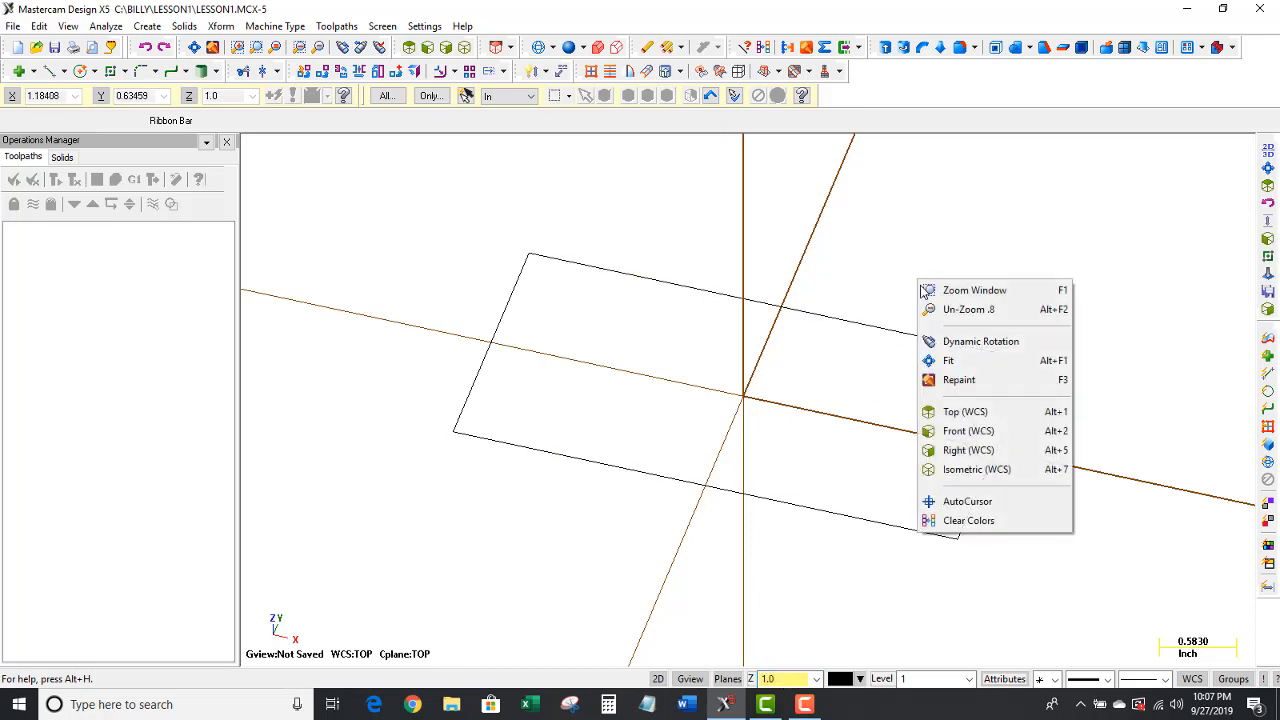
left_click(962, 411)
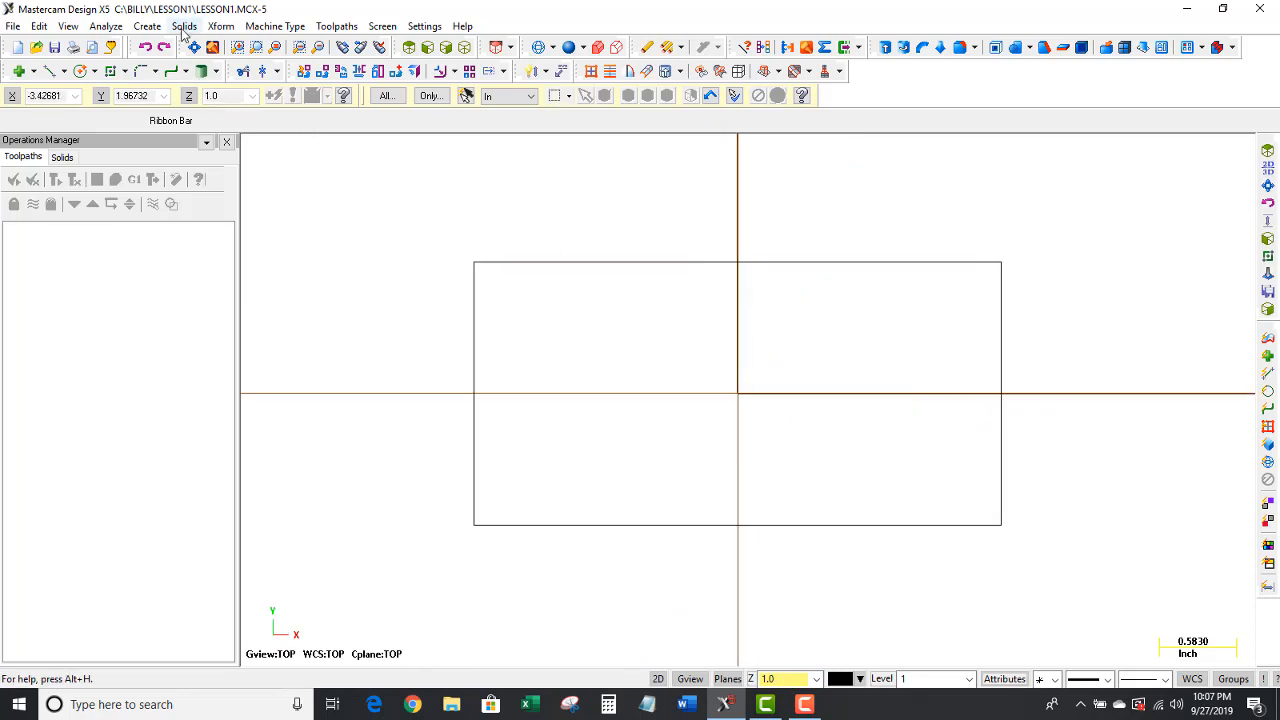
left_click(148, 26)
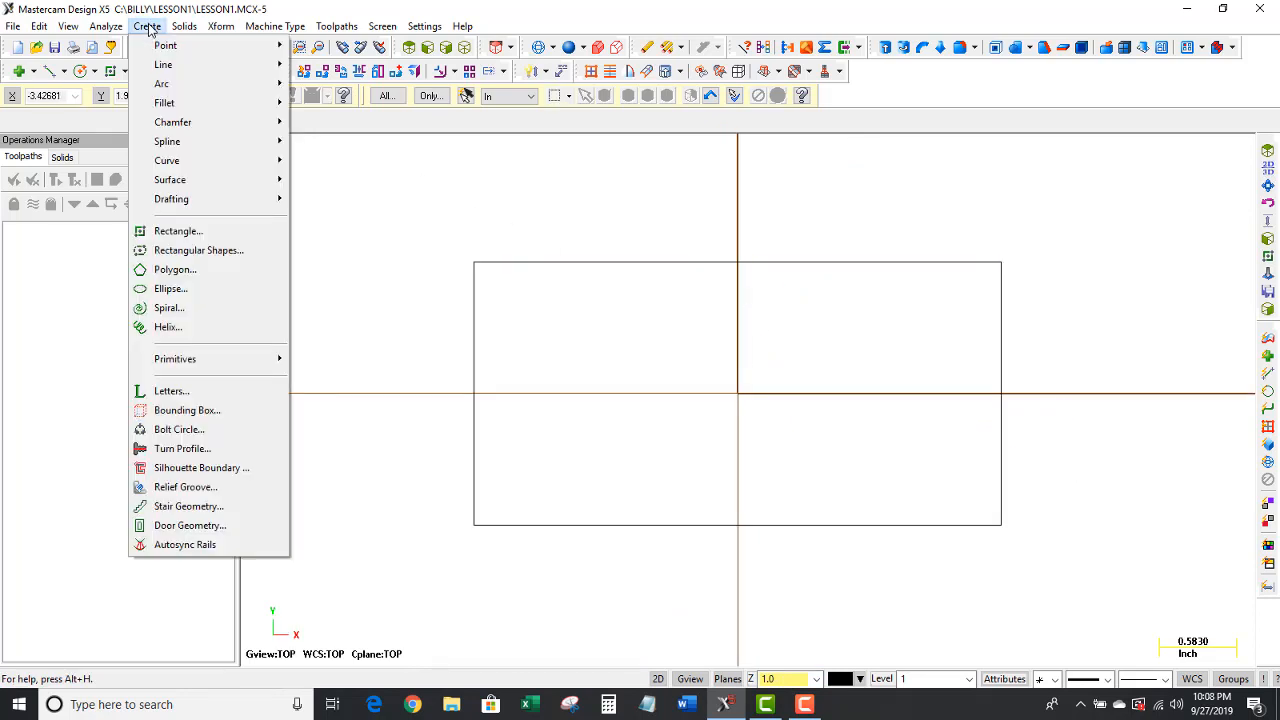
left_click(188, 231)
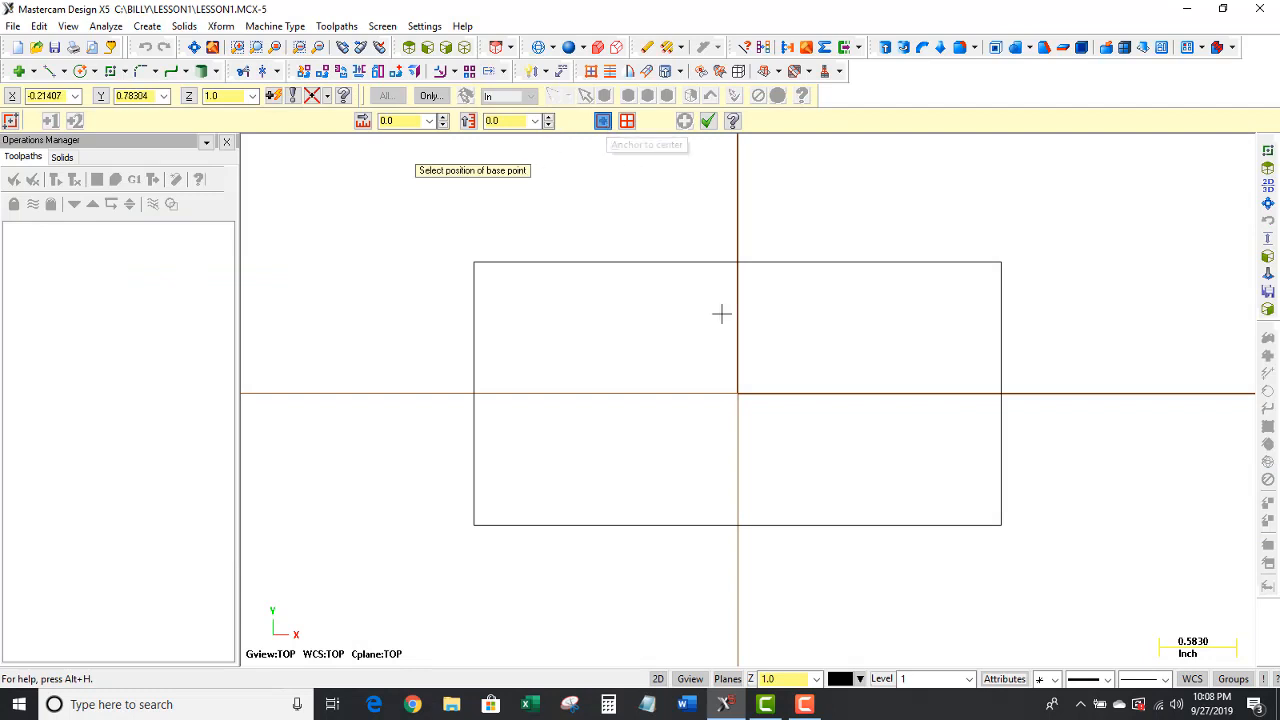
left_click(741, 392)
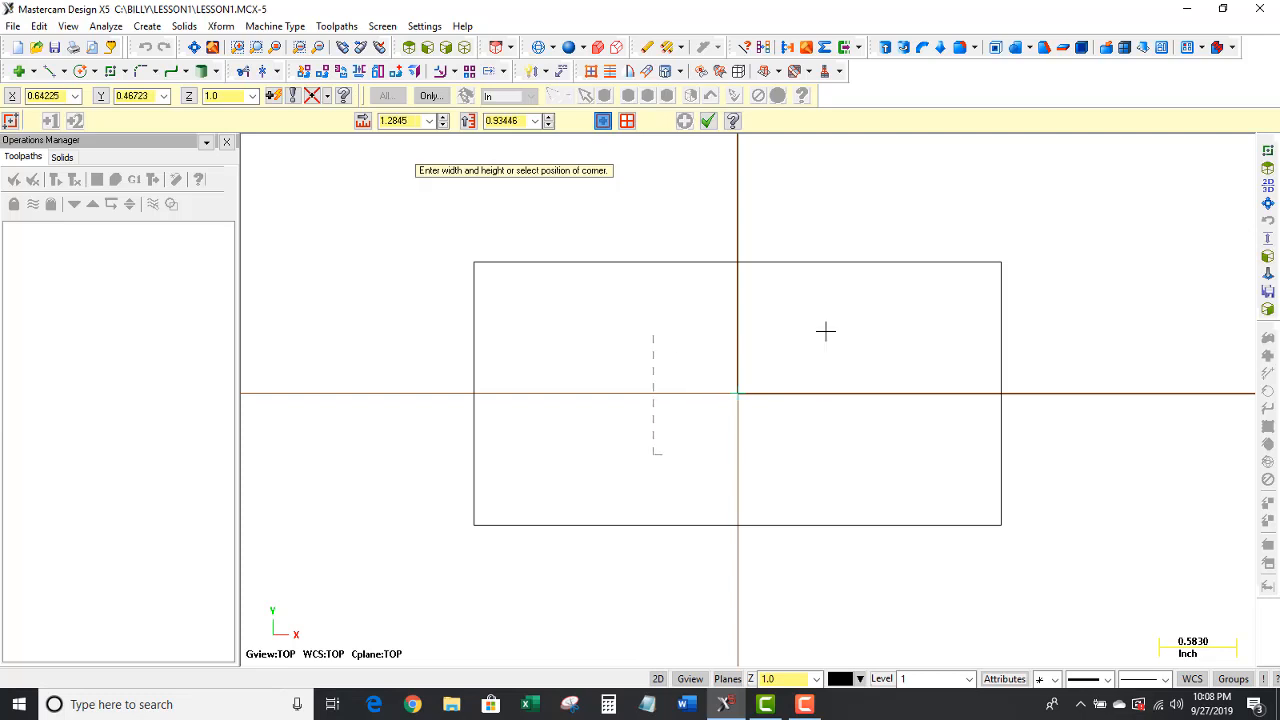
left_click(903, 310)
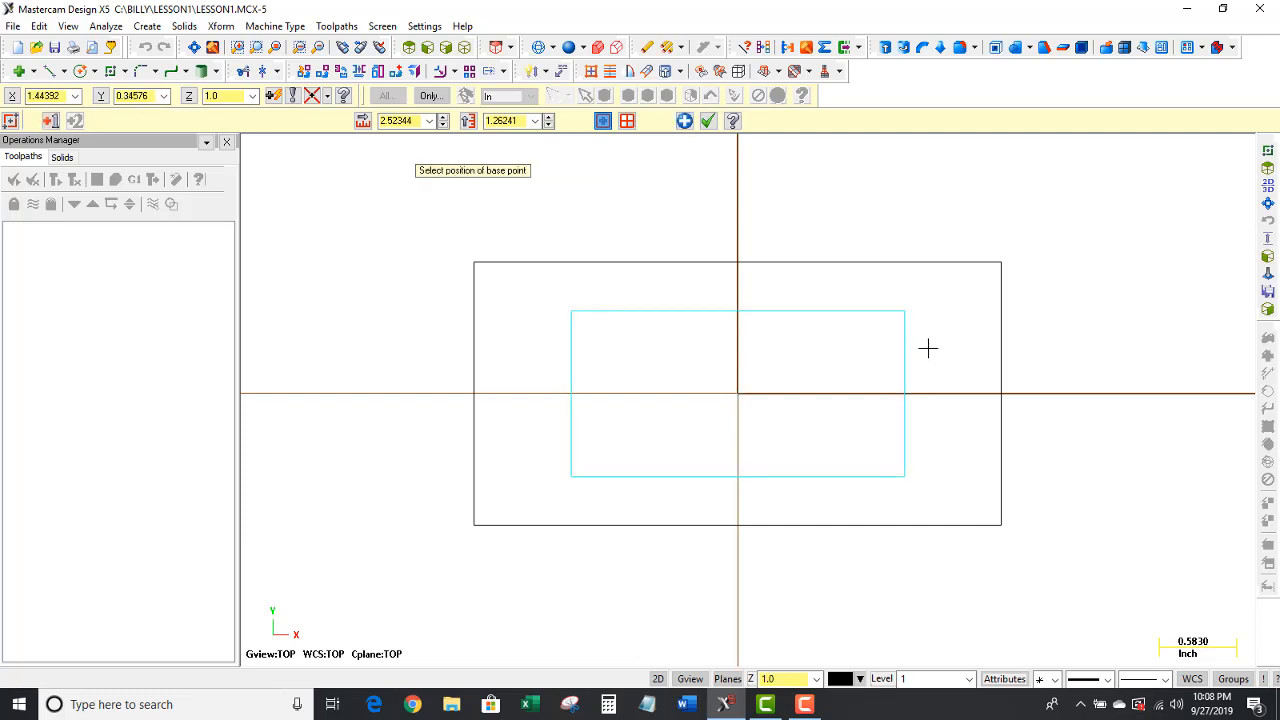
left_click(709, 120)
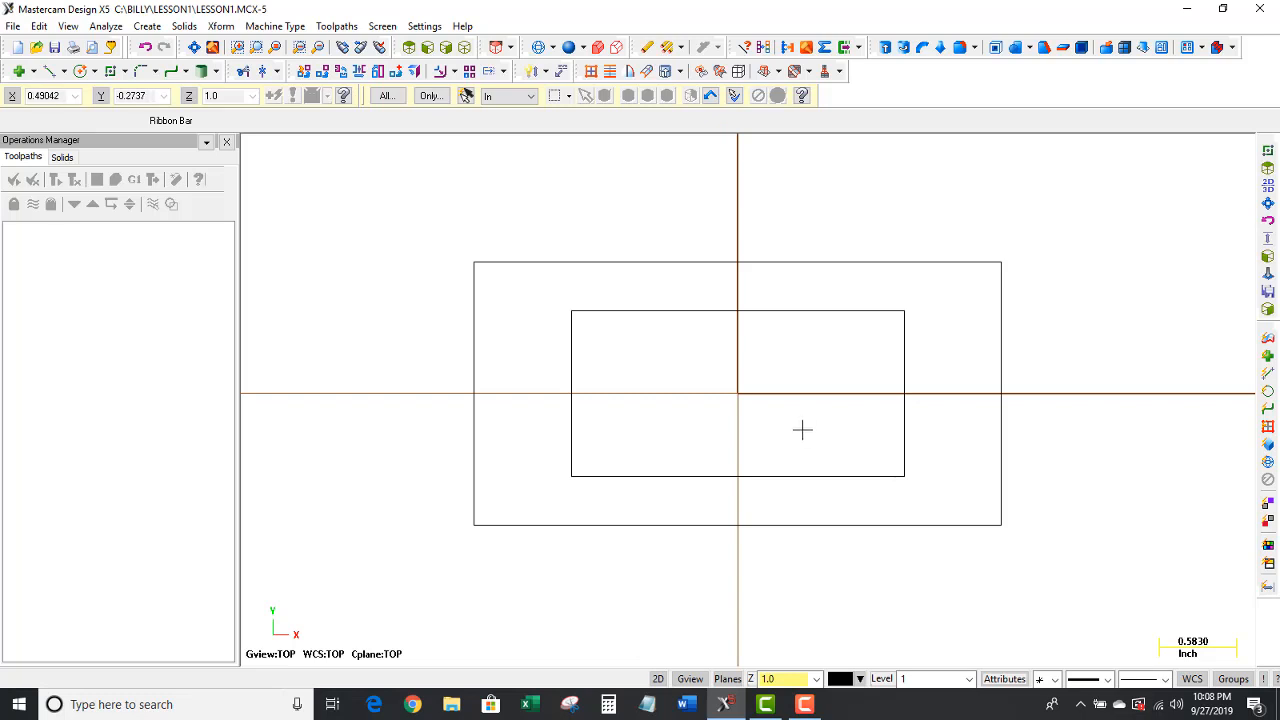
- With the Front plane active, add a vertical dimension between the right-hand front corners of the upper and lower rectangles
middle_click_drag(802, 430, 891, 318)
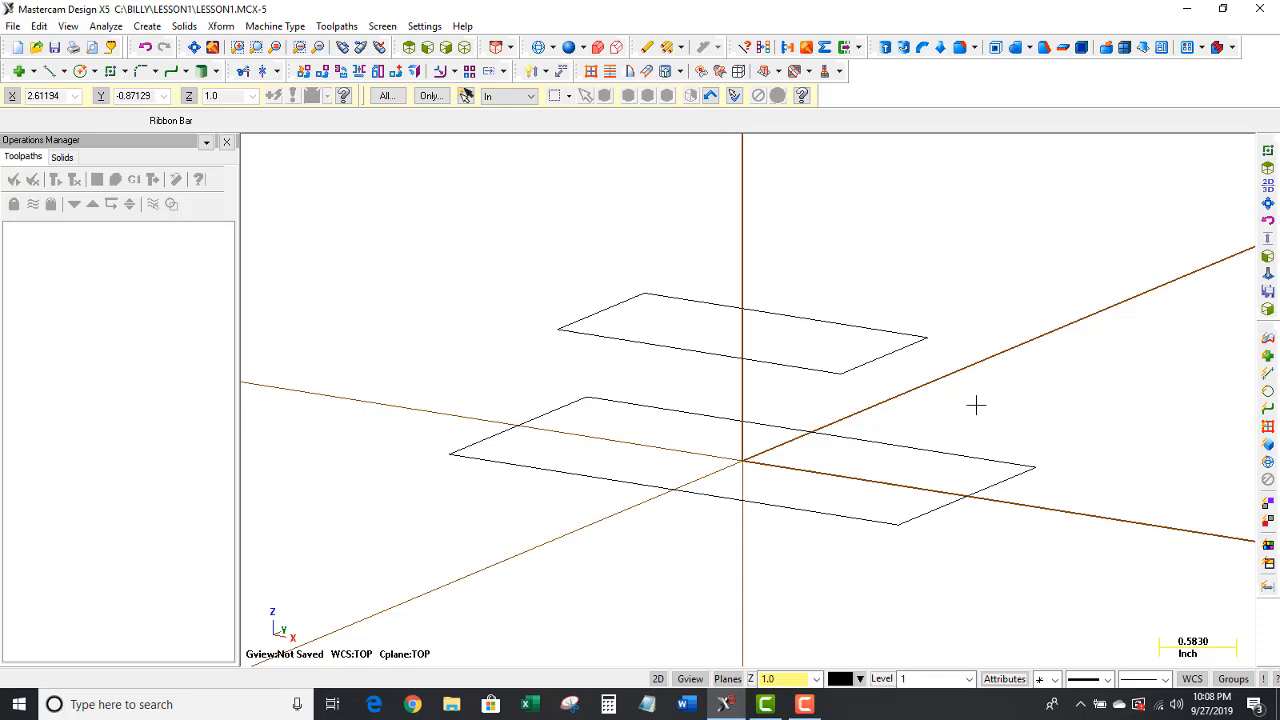
right_click(849, 247)
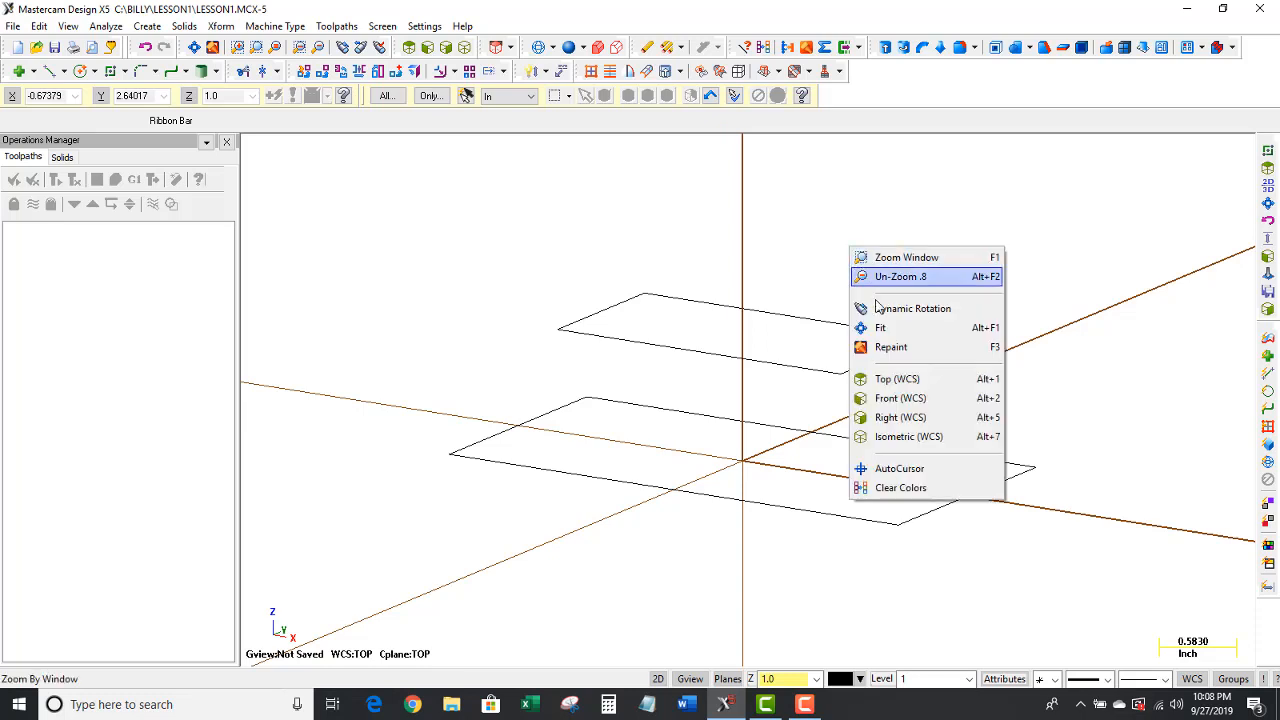
left_click(902, 401)
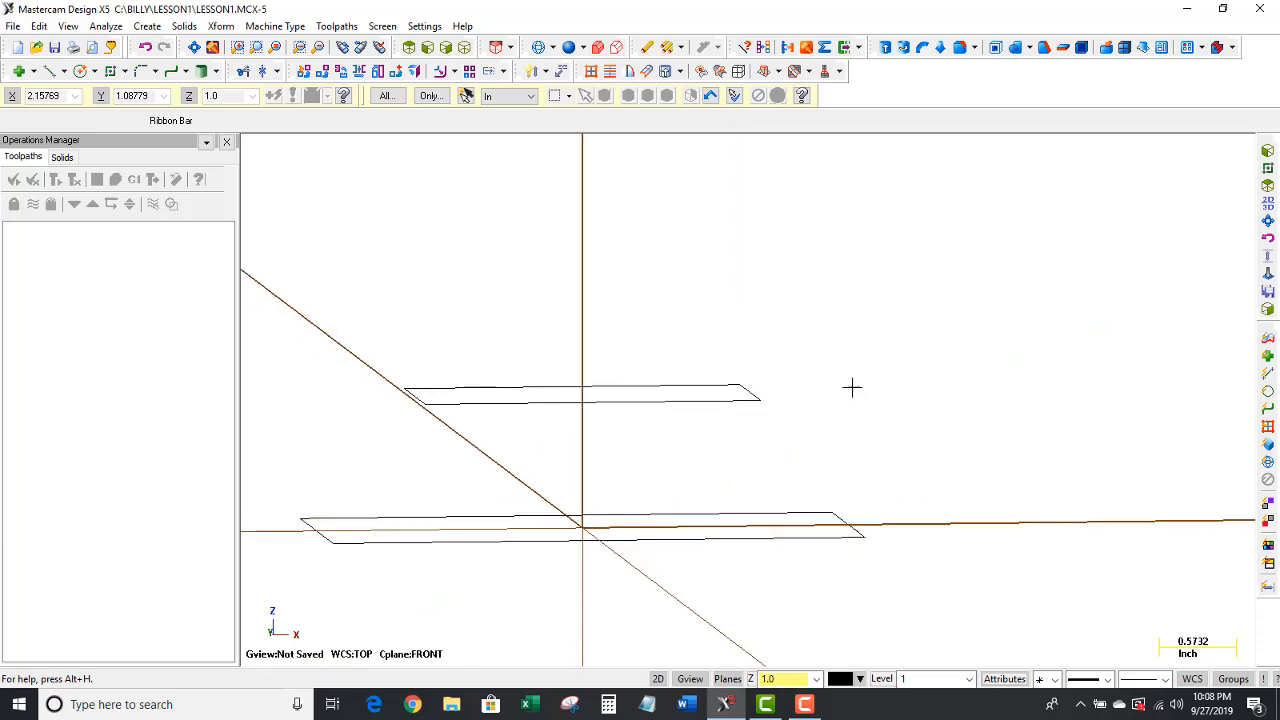
left_click(547, 74)
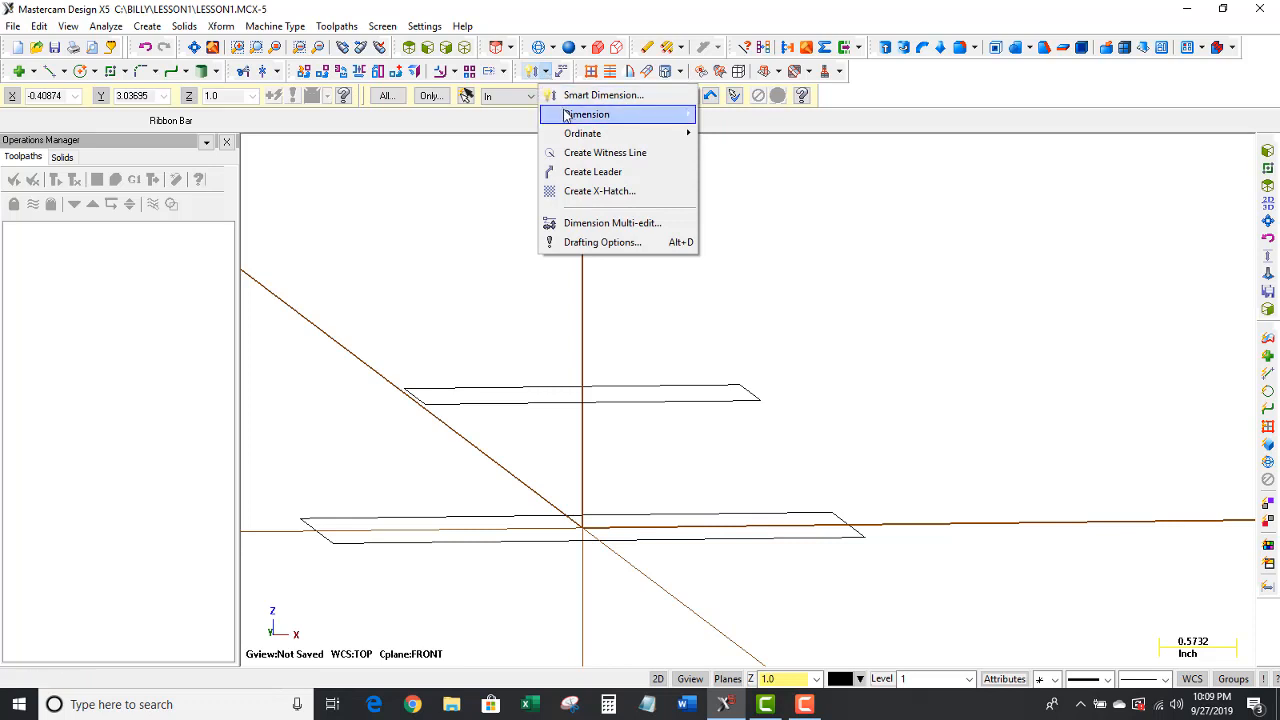
mouse_move(576, 116)
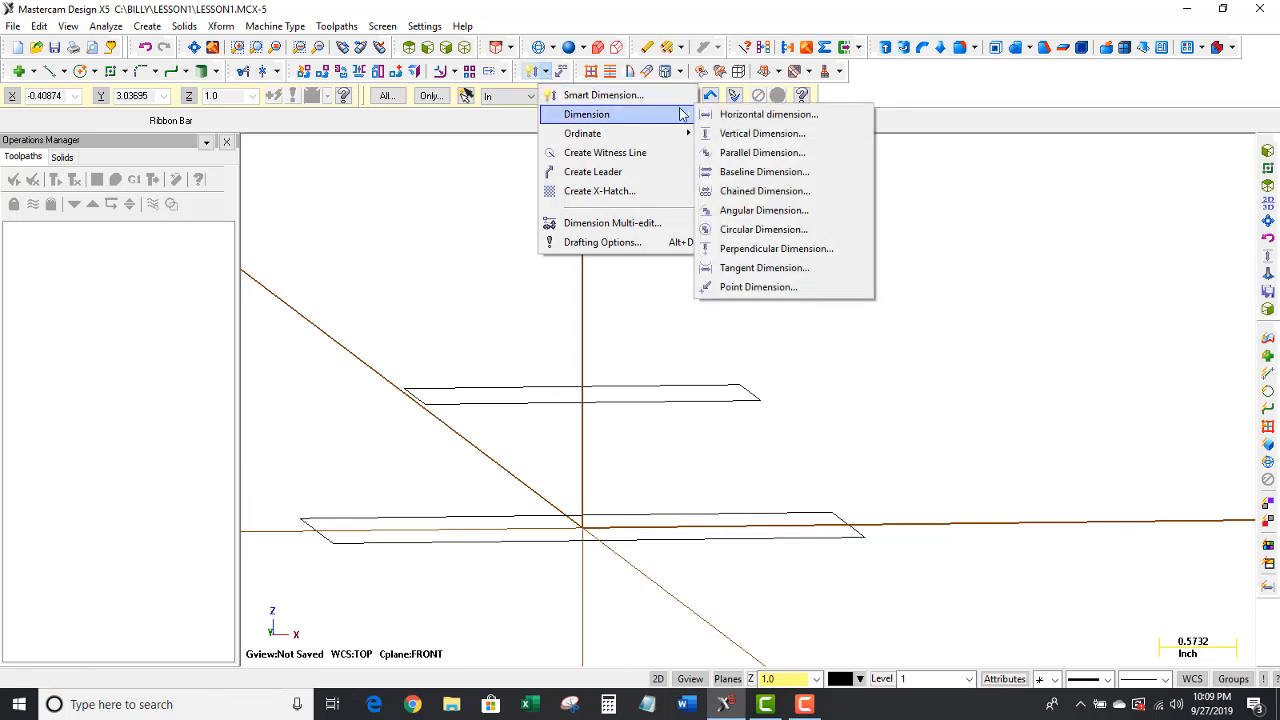
left_click(738, 137)
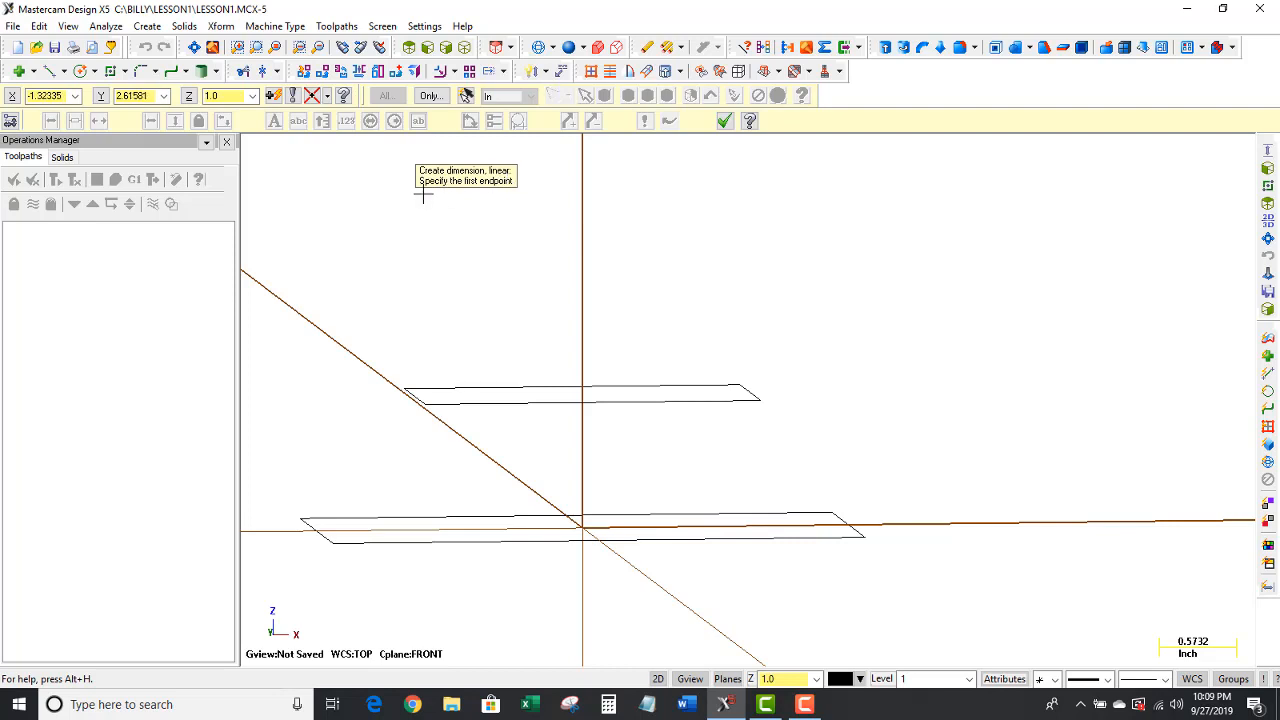
left_click(761, 402)
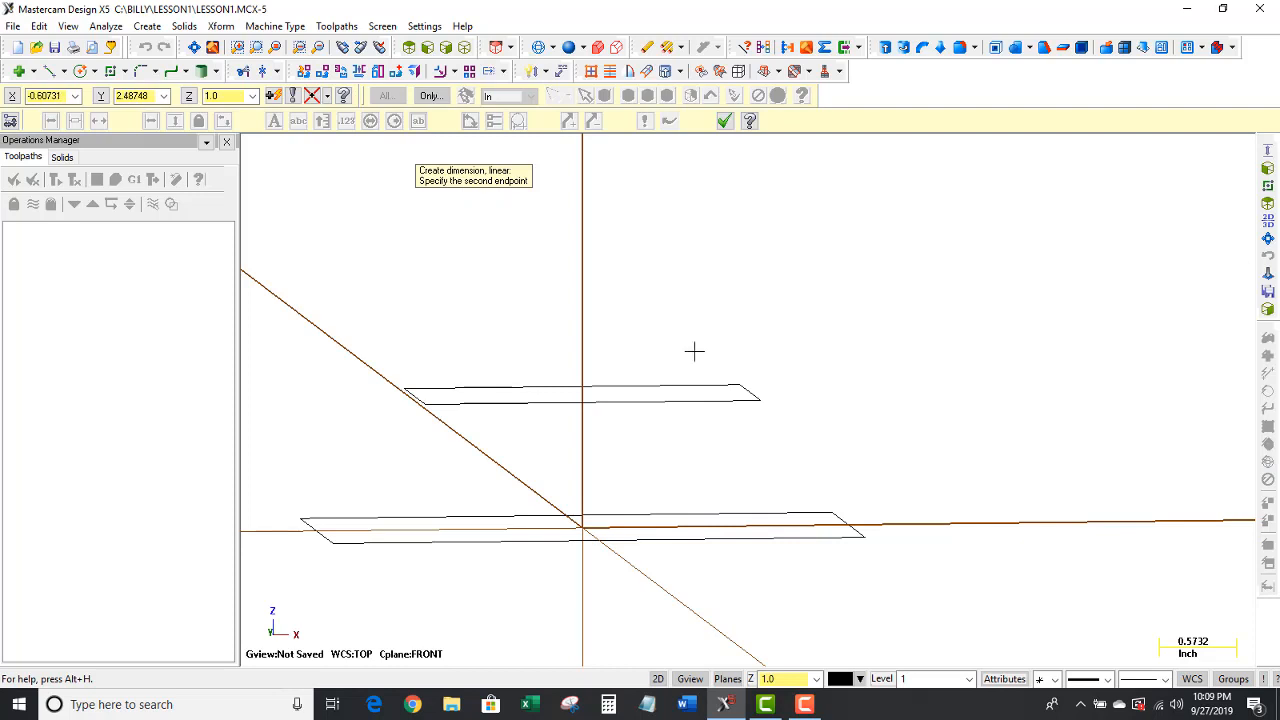
left_click(866, 540)
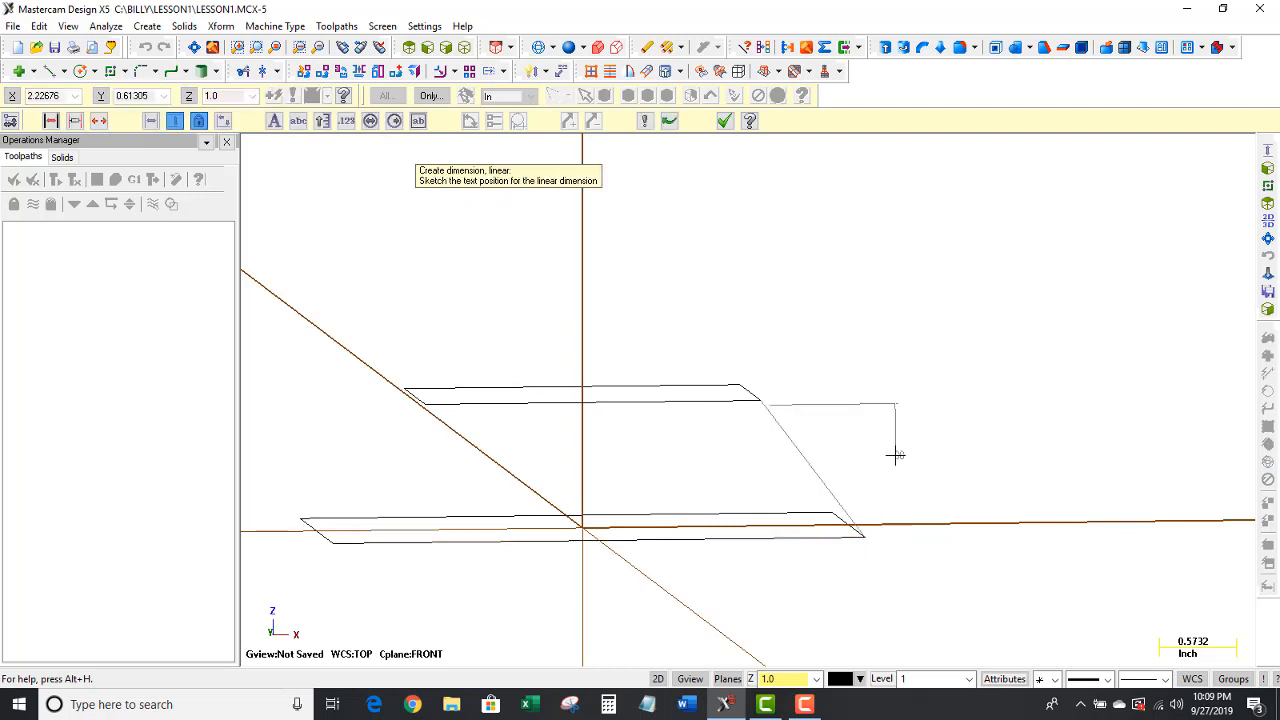
left_click(894, 455)
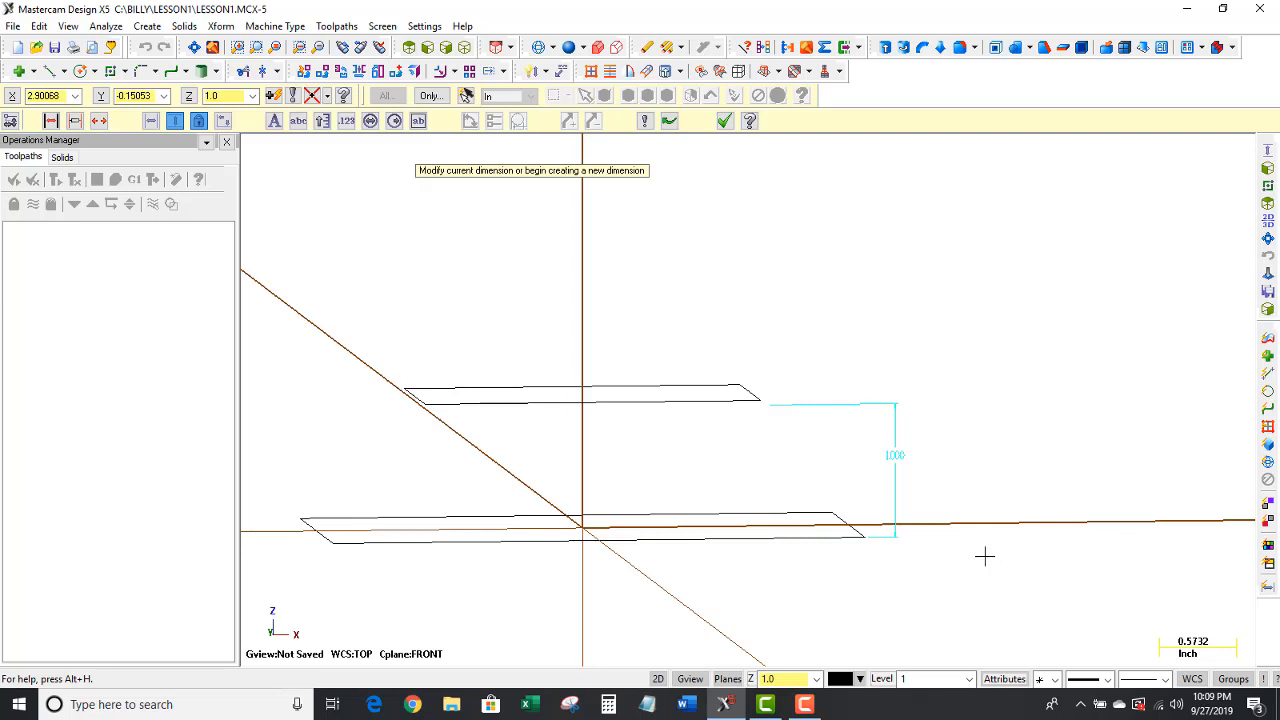
scroll(1050, 420, "down", 1)
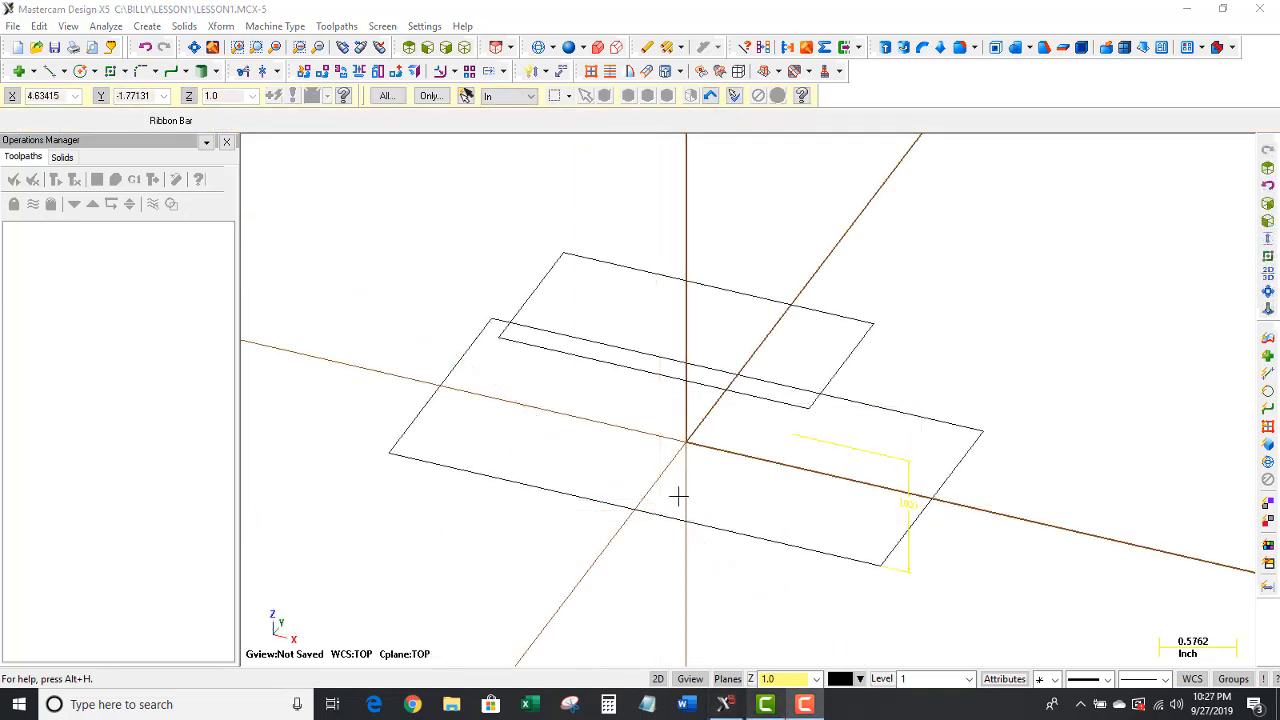
- Undo the vertical dimension between the two rectangles
left_click(145, 47)
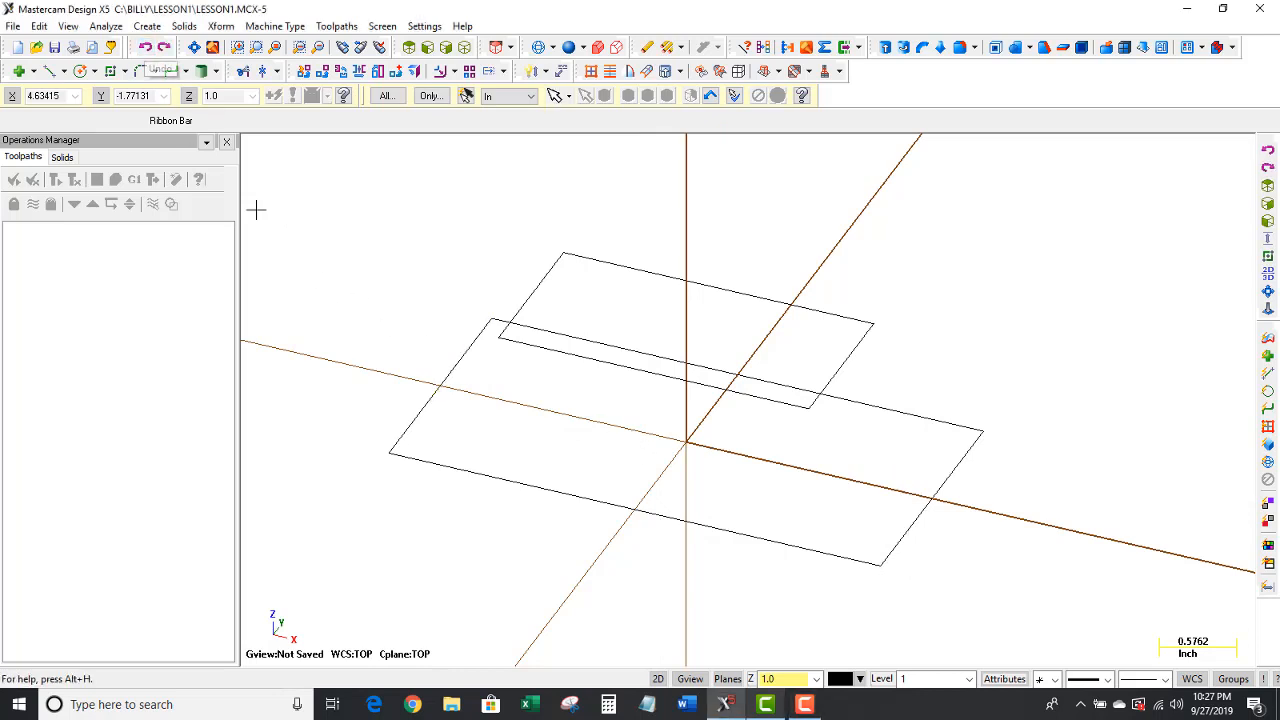
mouse_move(402, 280)
middle_mouse_down()
mouse_move(406, 257)
mouse_move(434, 257)
mouse_move(403, 283)
middle_mouse_up()
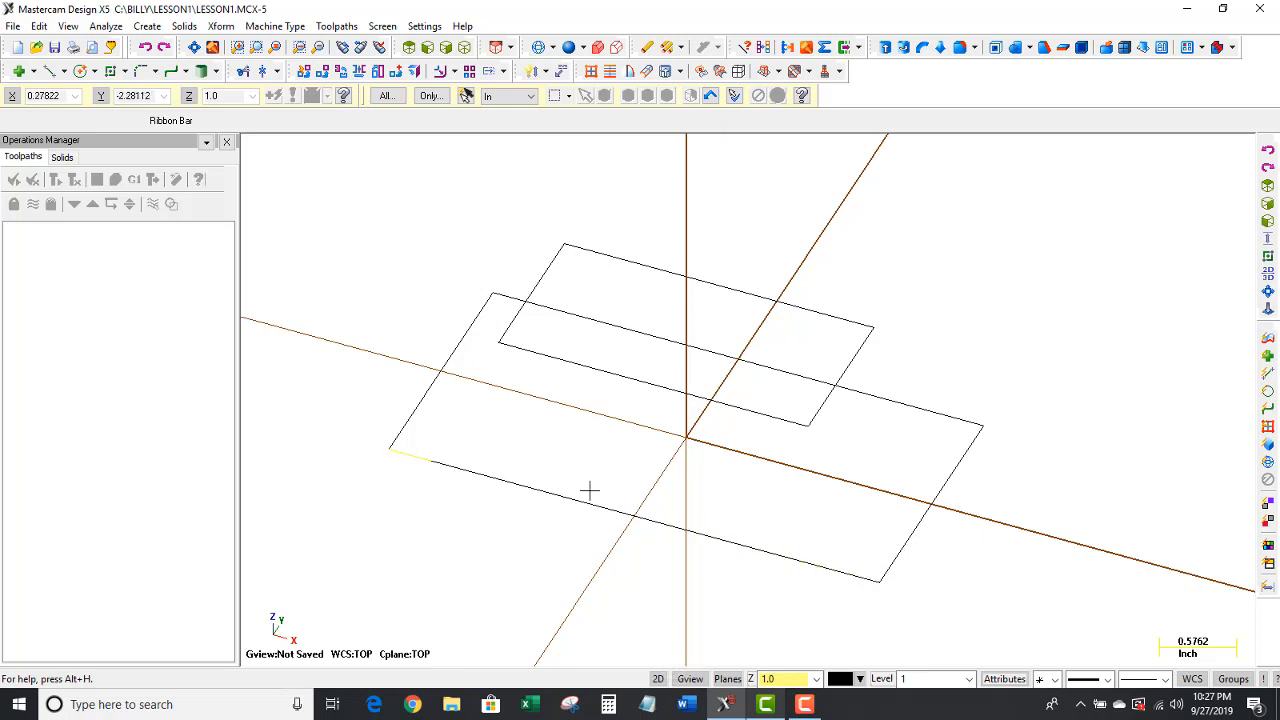
middle_click_drag(603, 409, 615, 380)
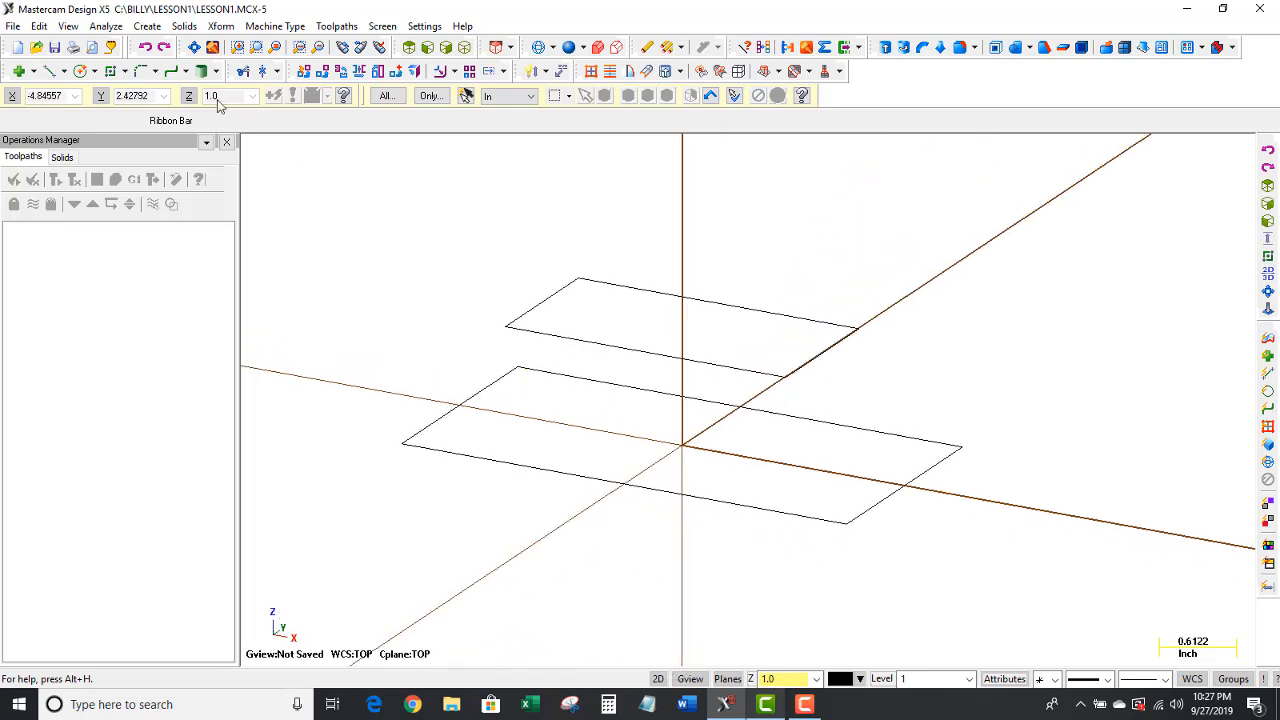
- Try to join the front-left corners of the upper and lower rectangles with a line in 2D mode, and undo it
left_click(52, 77)
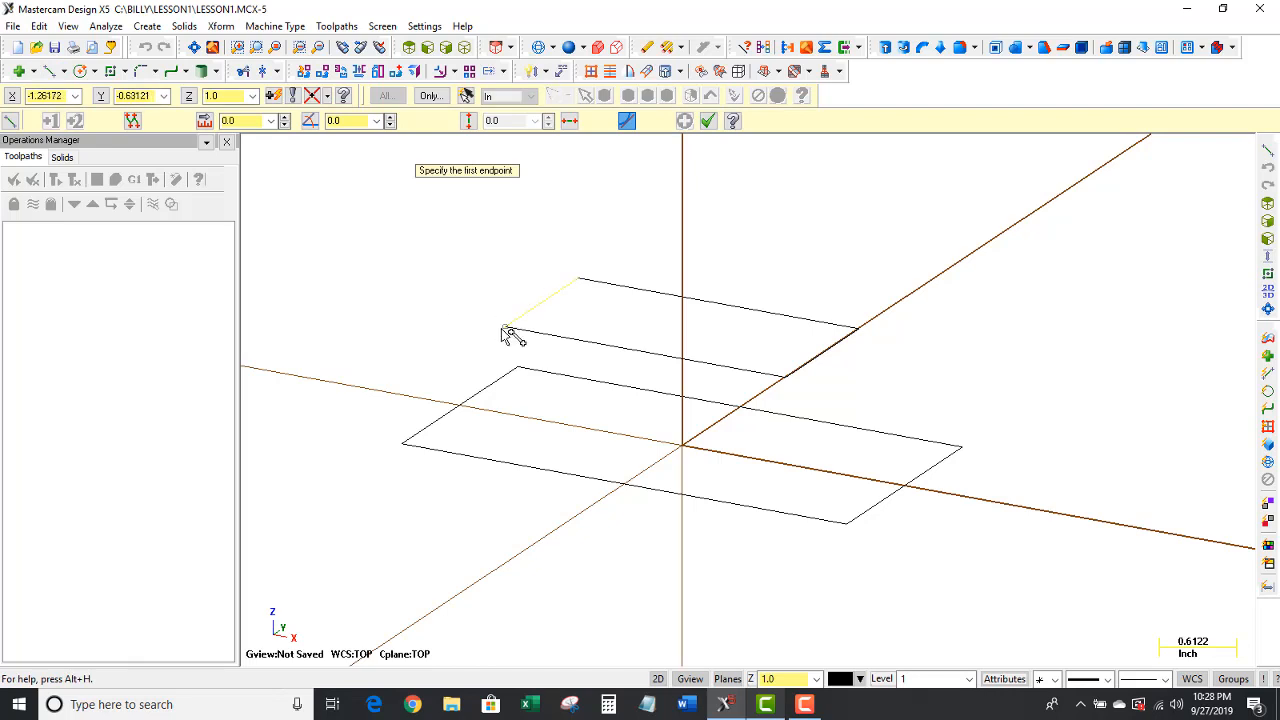
left_click(505, 328)
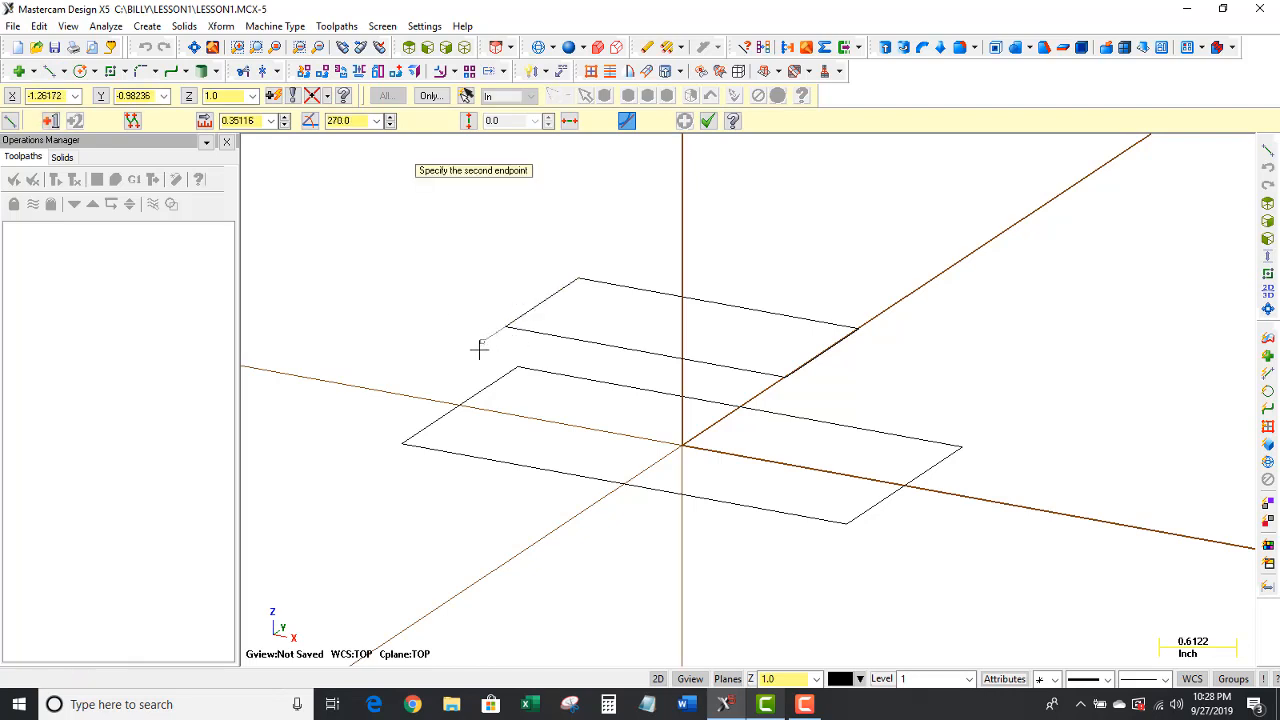
left_click(404, 444)
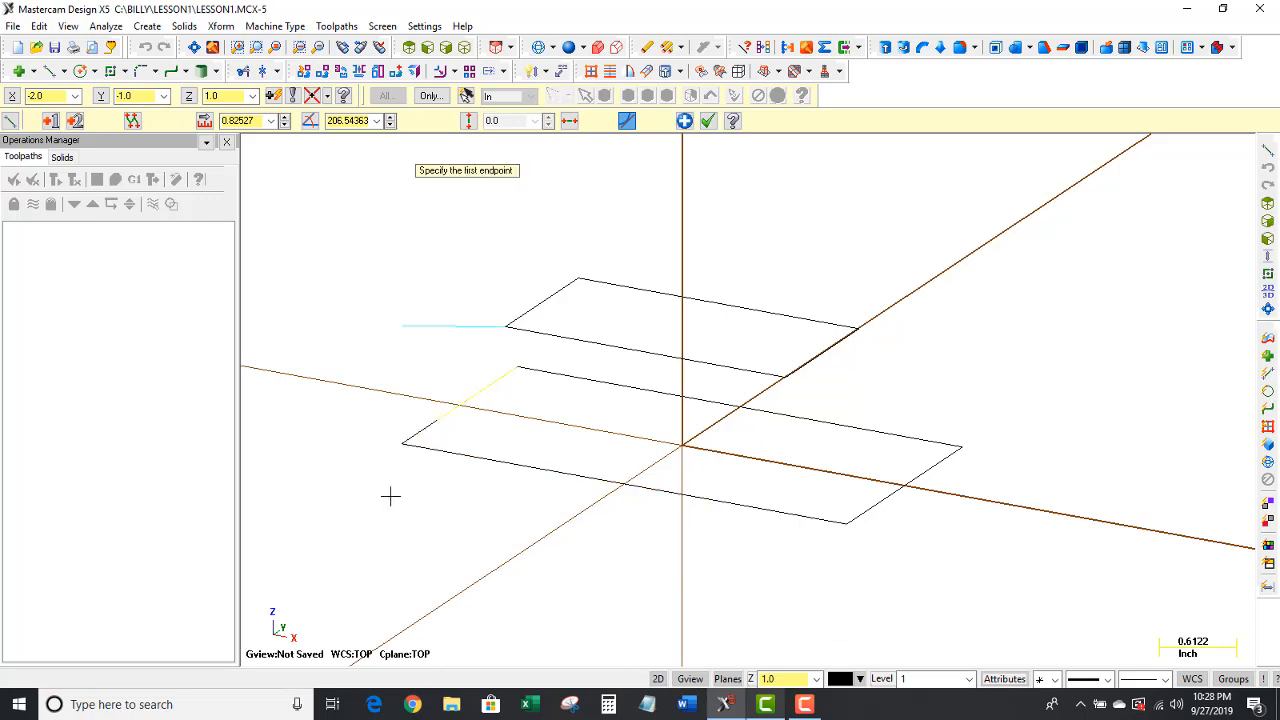
middle_click_drag(373, 323, 473, 609)
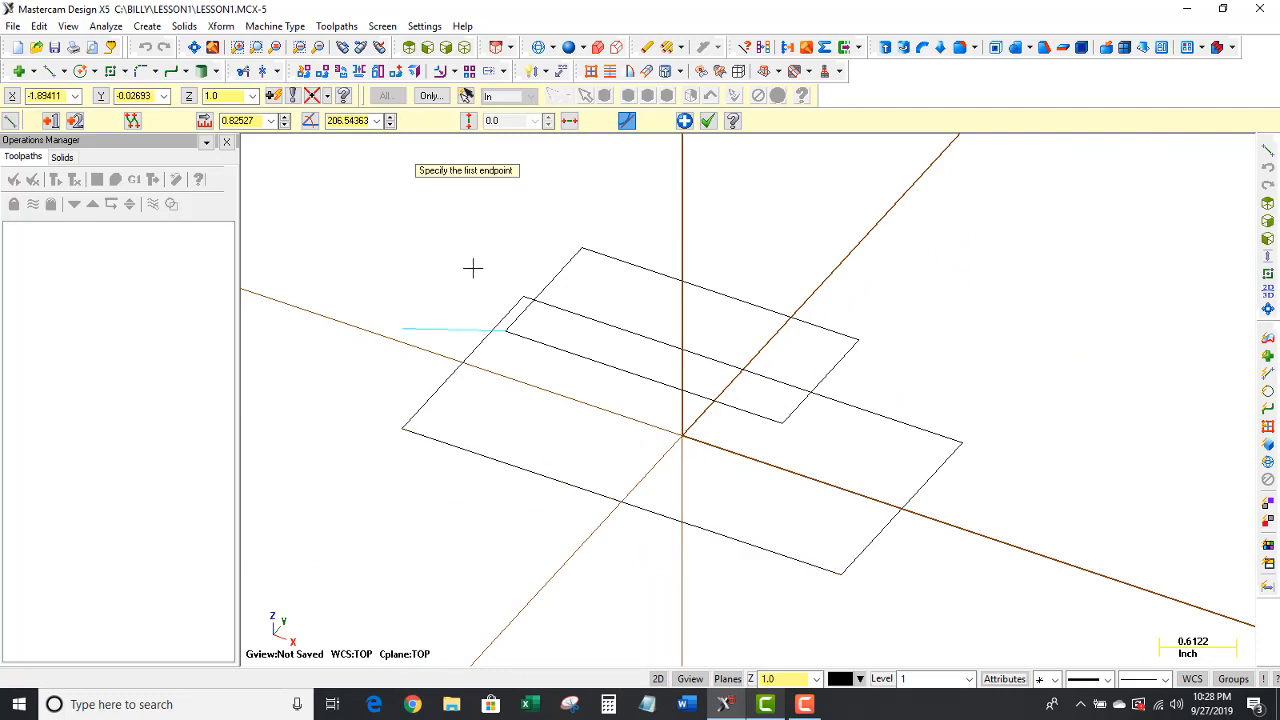
left_click(707, 120)
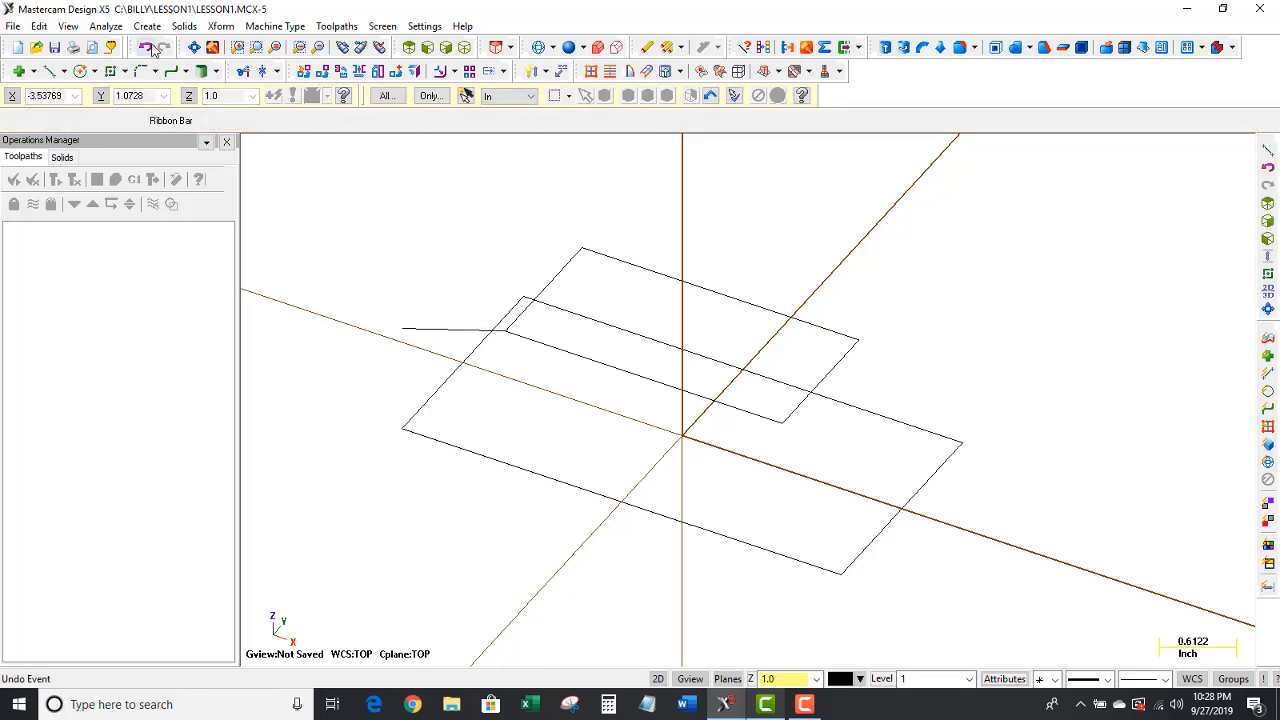
left_click(146, 48)
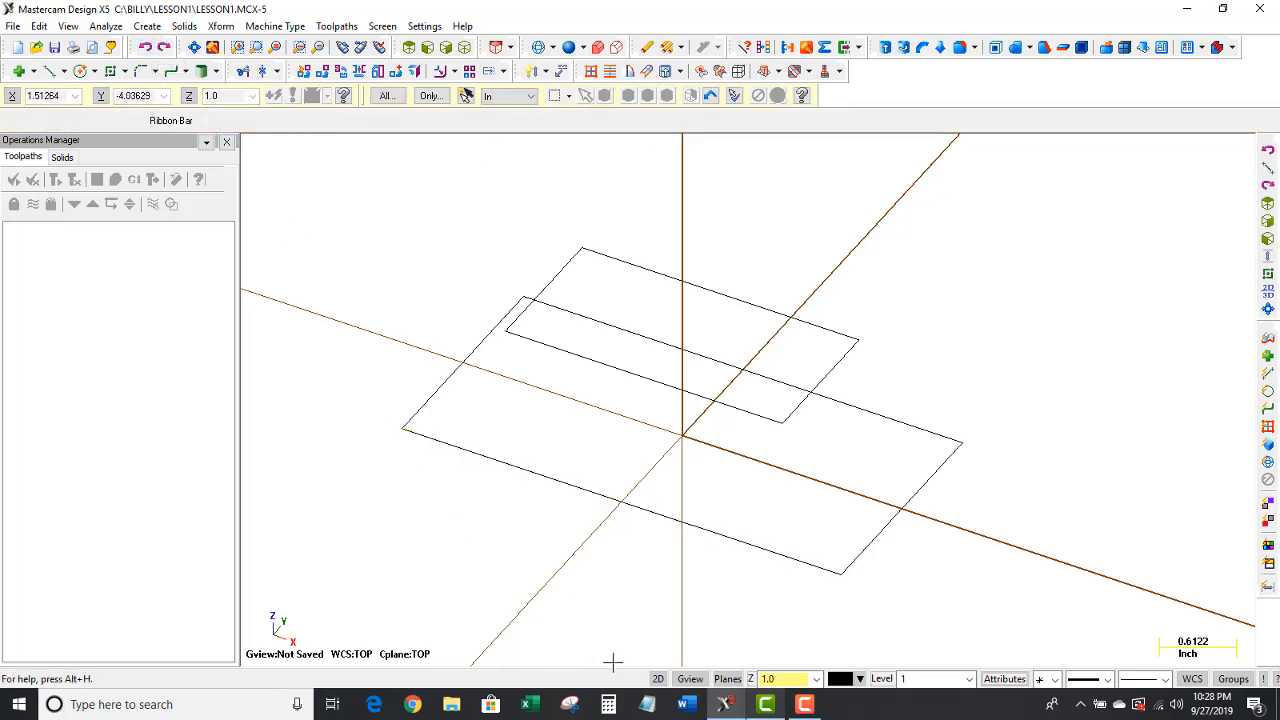
- Switch construction to 3D mode and draw a line from the upper rectangle's front-left corner to the lower rectangle's matching corner
left_click(659, 679)
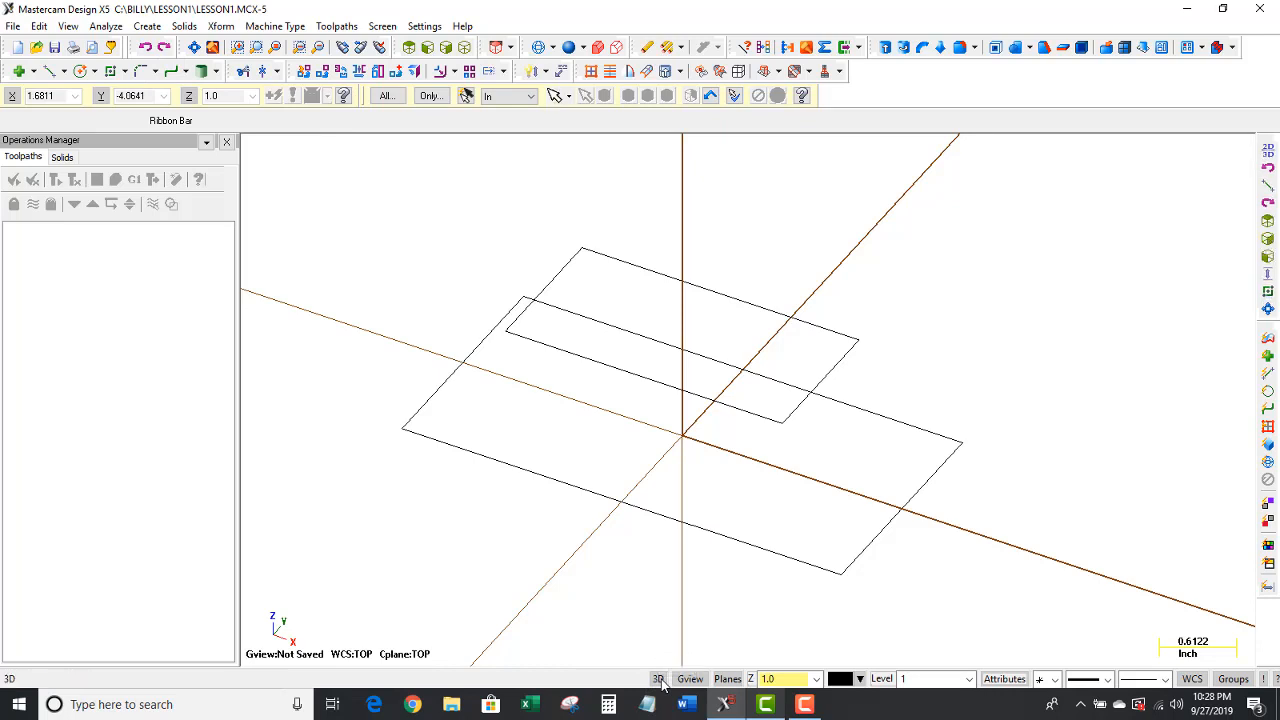
left_click(49, 75)
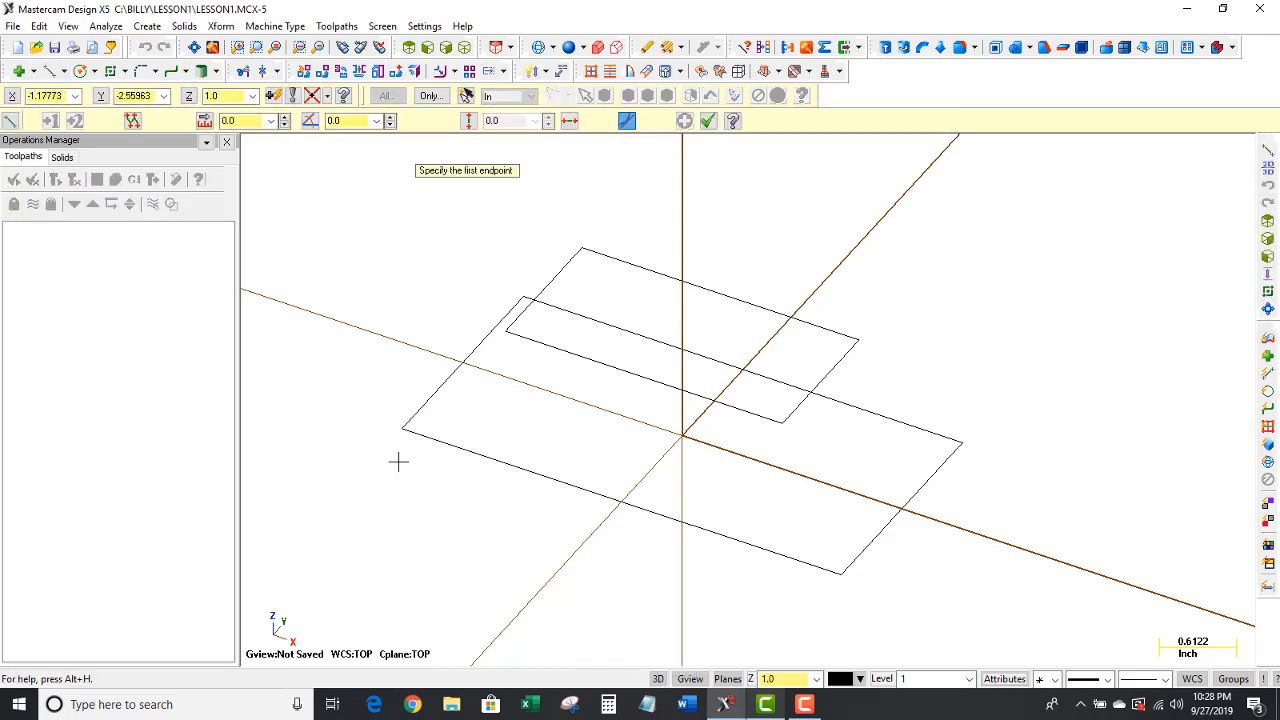
left_click(507, 333)
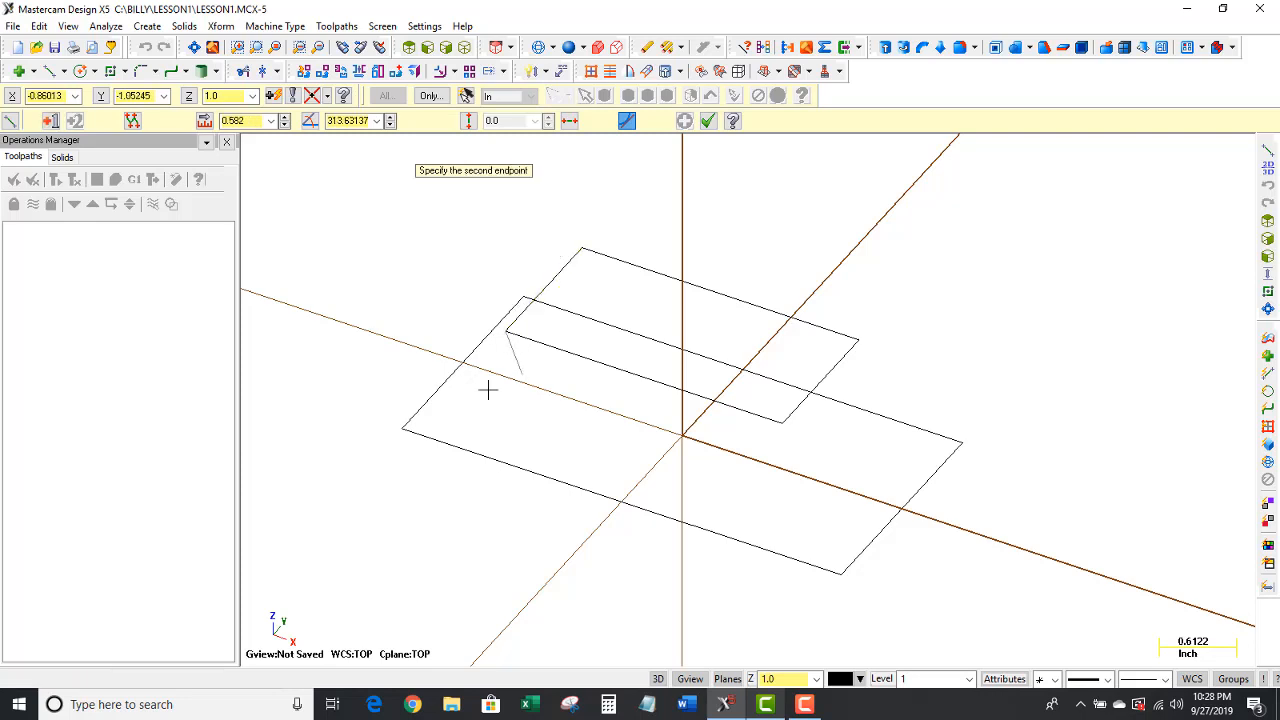
left_click(405, 428)
- Draw lines connecting the three remaining corners of the upper rectangle to the matching corners of the lower rectangle
middle_click_drag(405, 510, 611, 457)
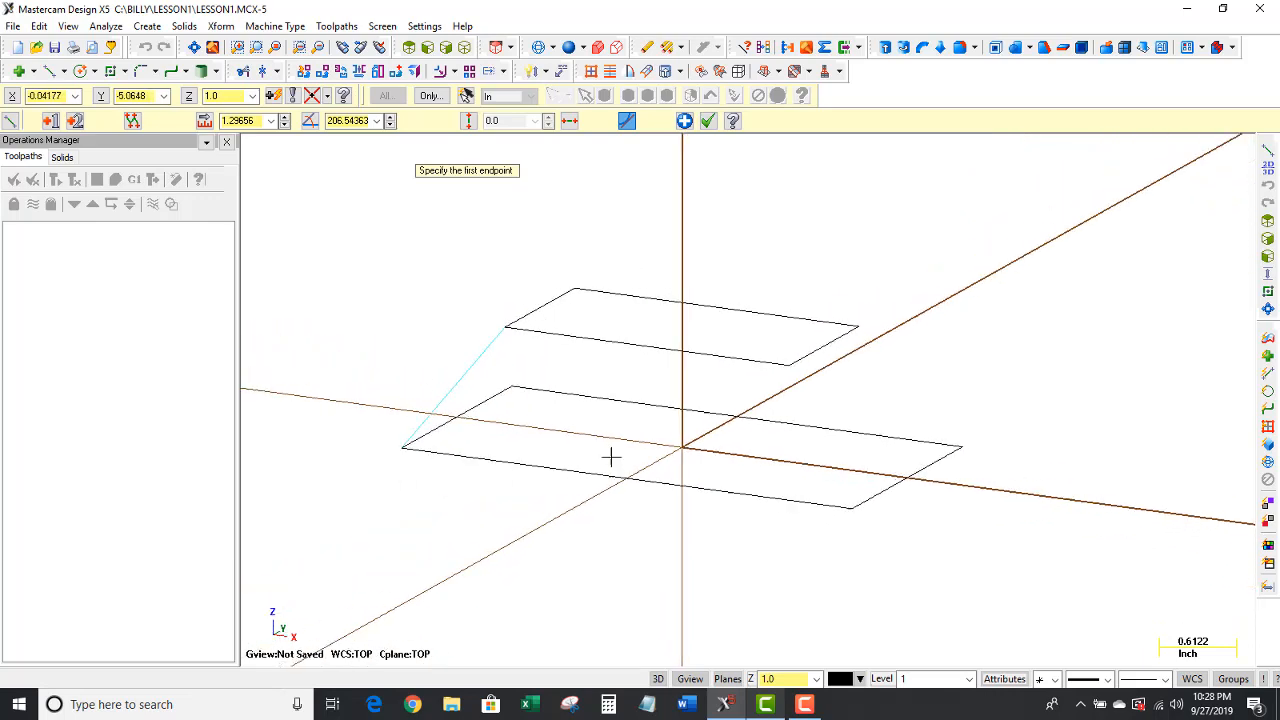
left_click(786, 366)
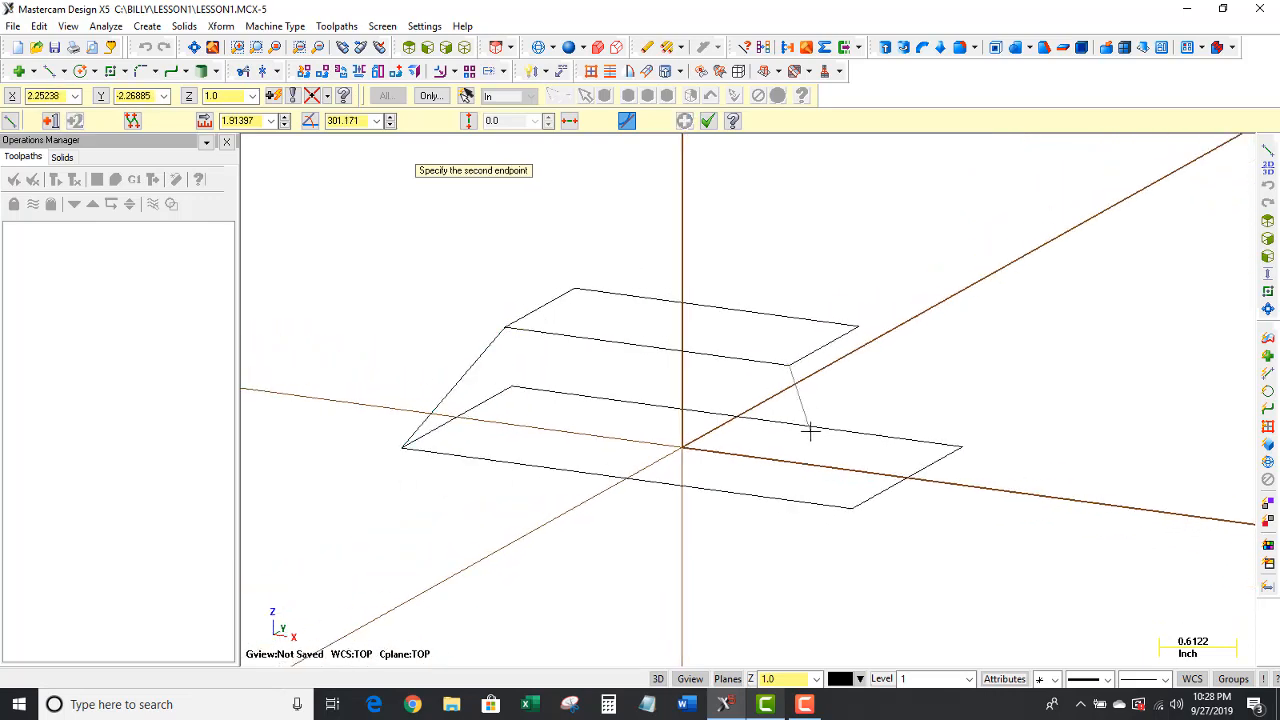
middle_click_drag(809, 429, 829, 513)
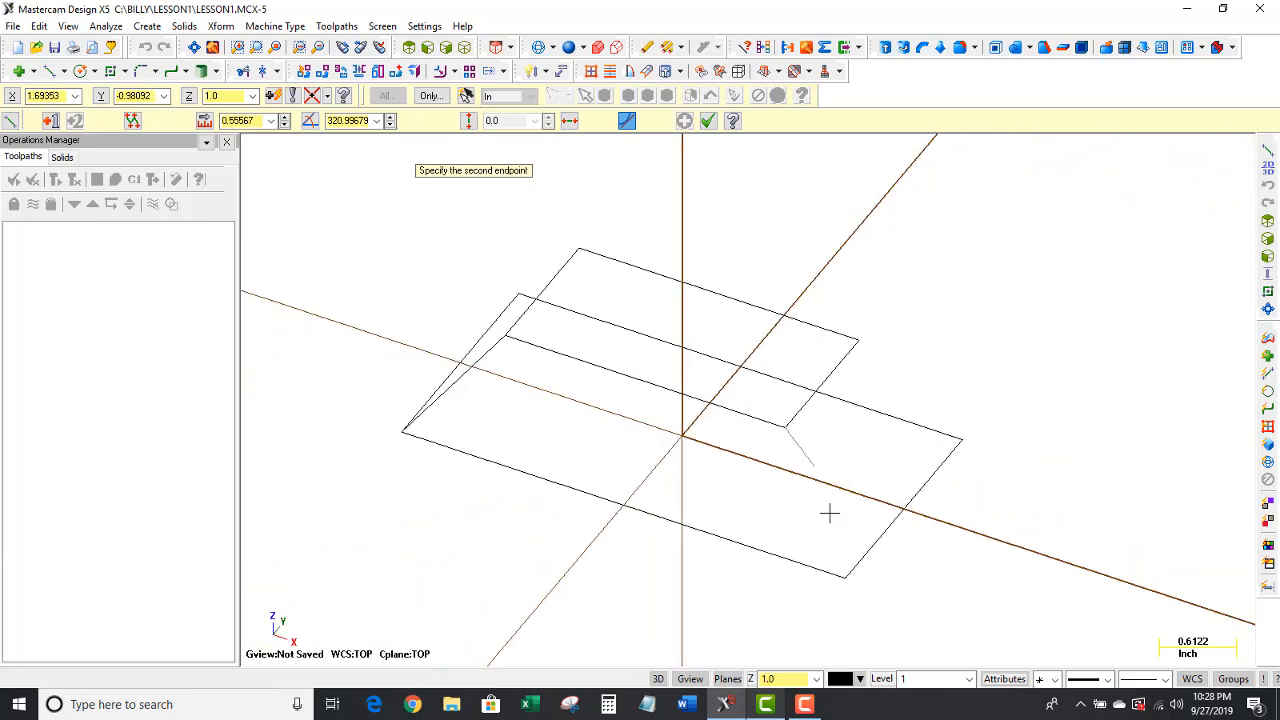
left_click(846, 576)
left_click(858, 341)
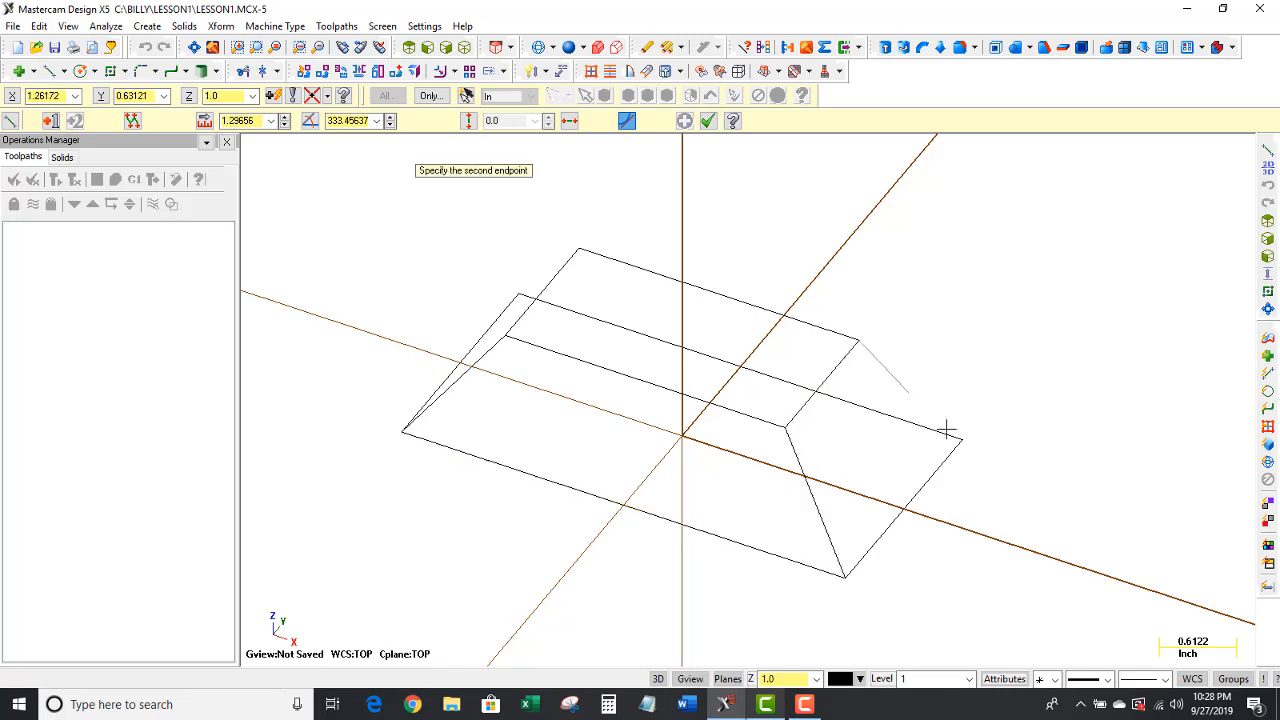
left_click(962, 438)
middle_click_drag(1017, 409, 519, 350)
left_click(516, 346)
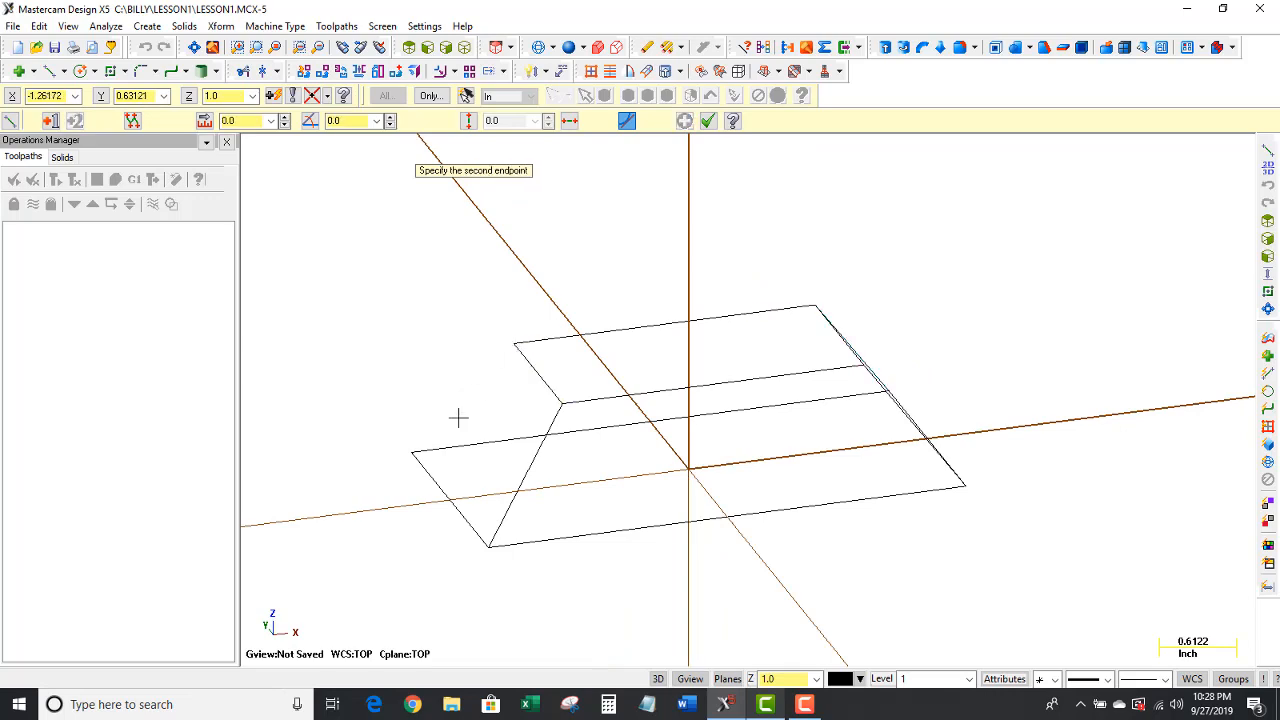
left_click(413, 452)
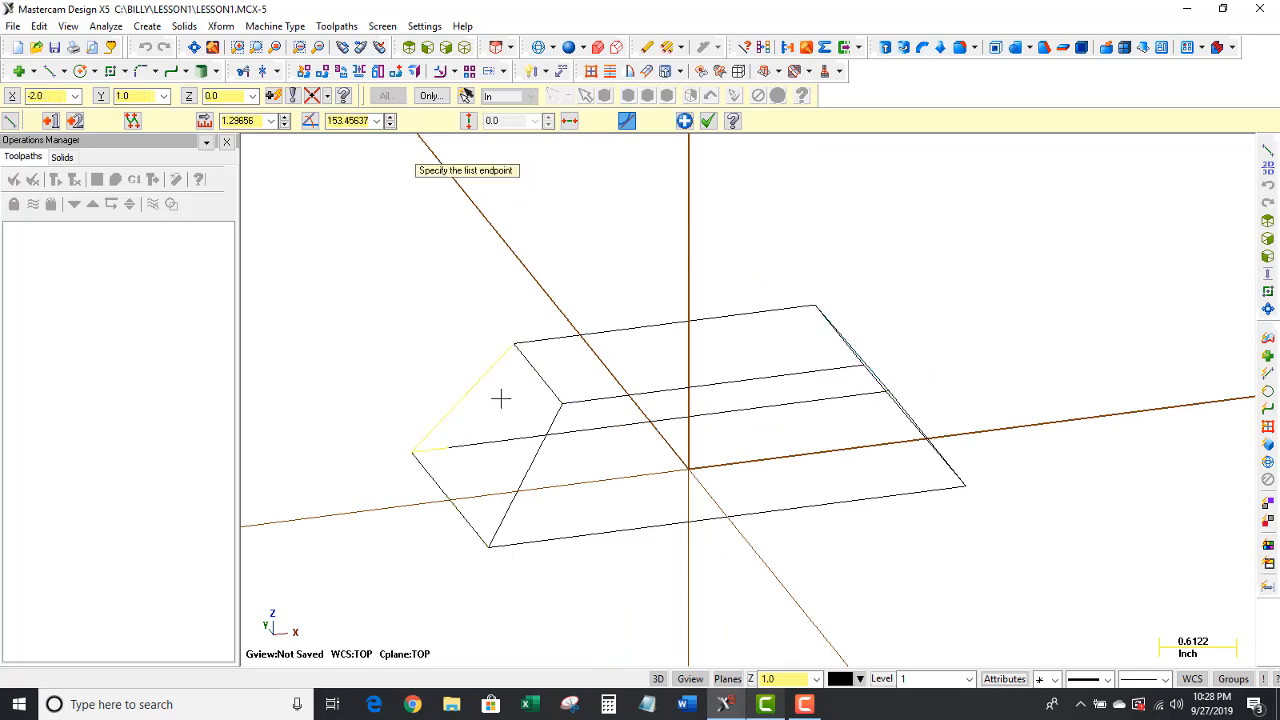
- Finish the line command, then switch construction back to 2D mode with the Z depth set to 0
middle_click_drag(855, 260, 972, 286)
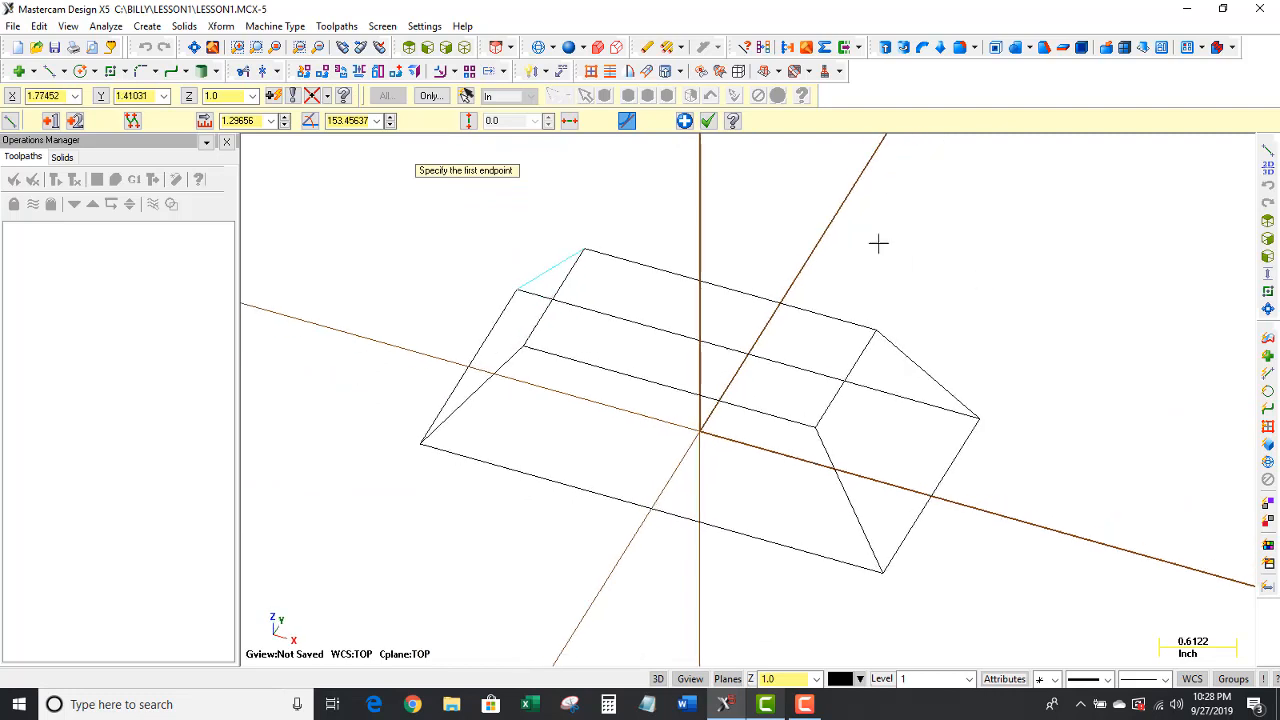
left_click(708, 120)
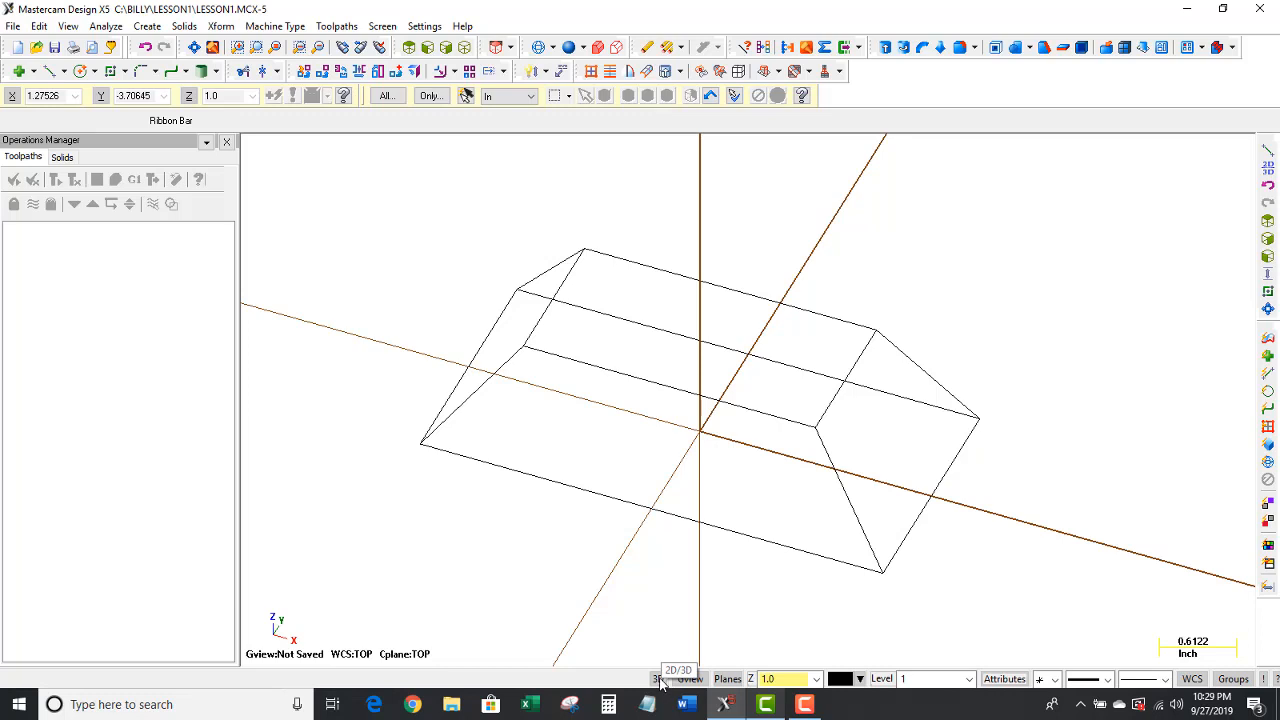
left_click(660, 679)
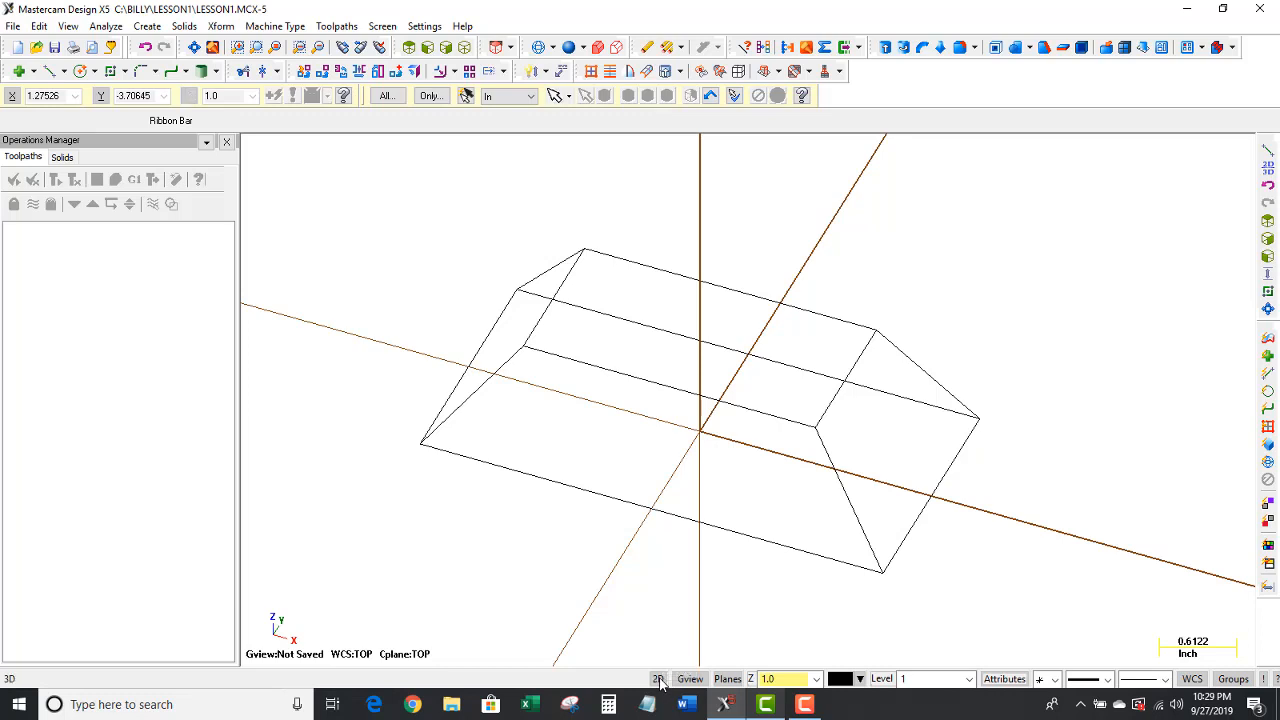
left_click(780, 681)
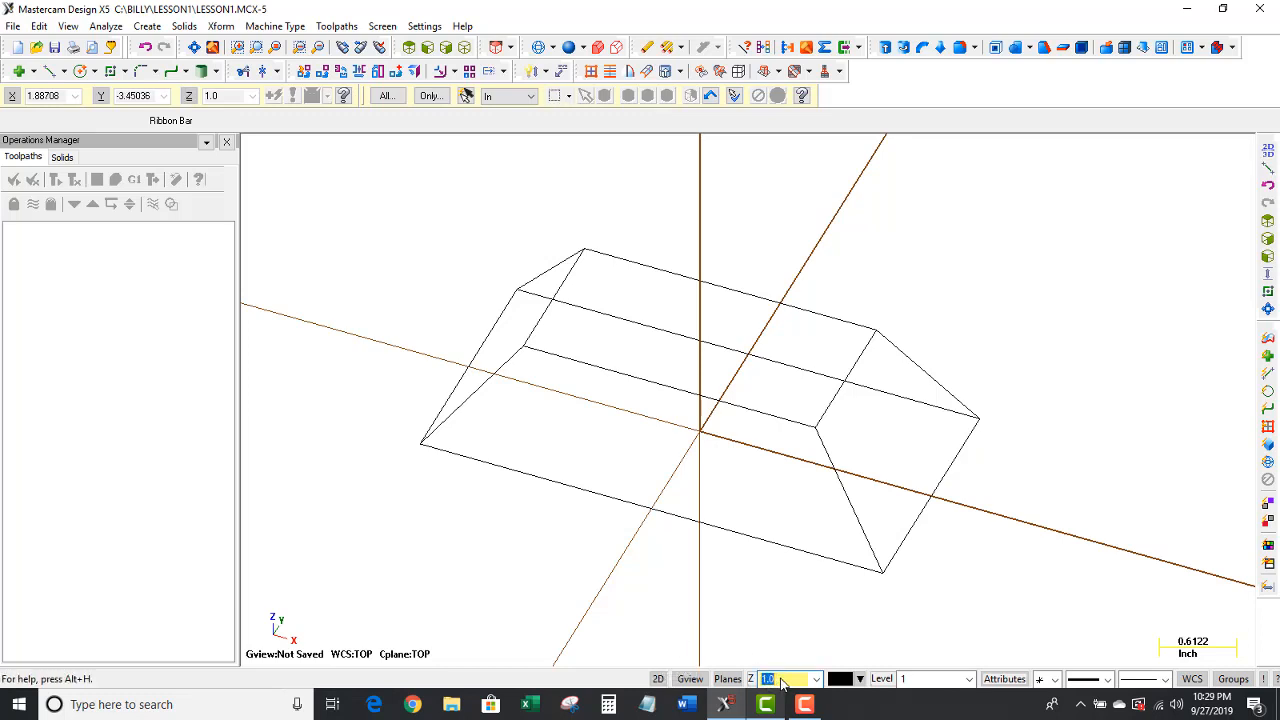
type("0")
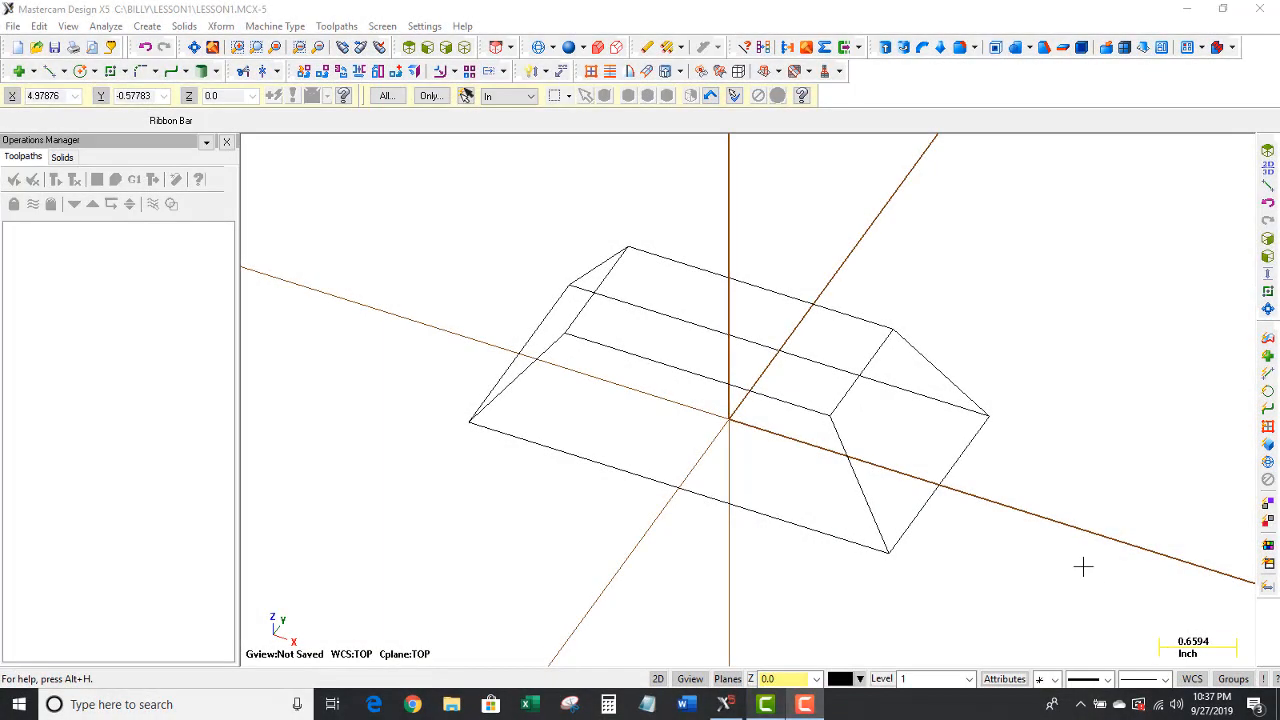
- Delete the upper rectangle's four sides and the four lines connecting its corners to the lower rectangle
scroll(630, 345, "down", 1)
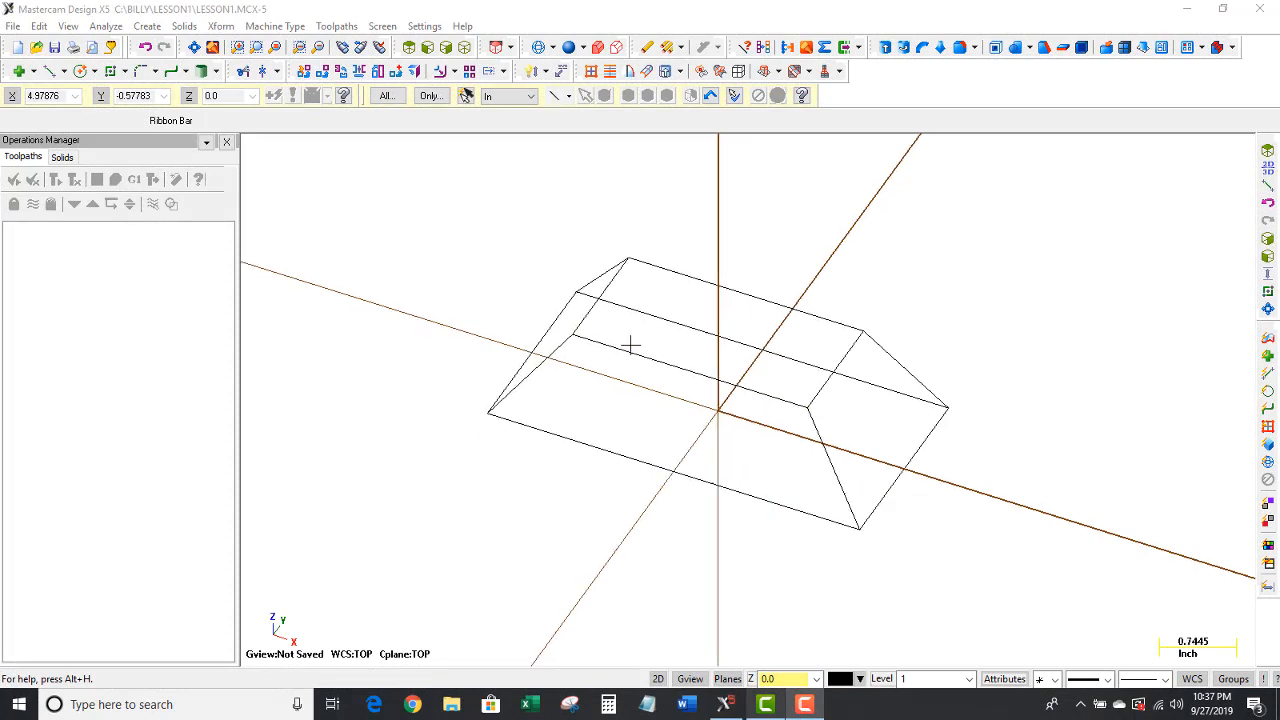
scroll(630, 345, "down", 1)
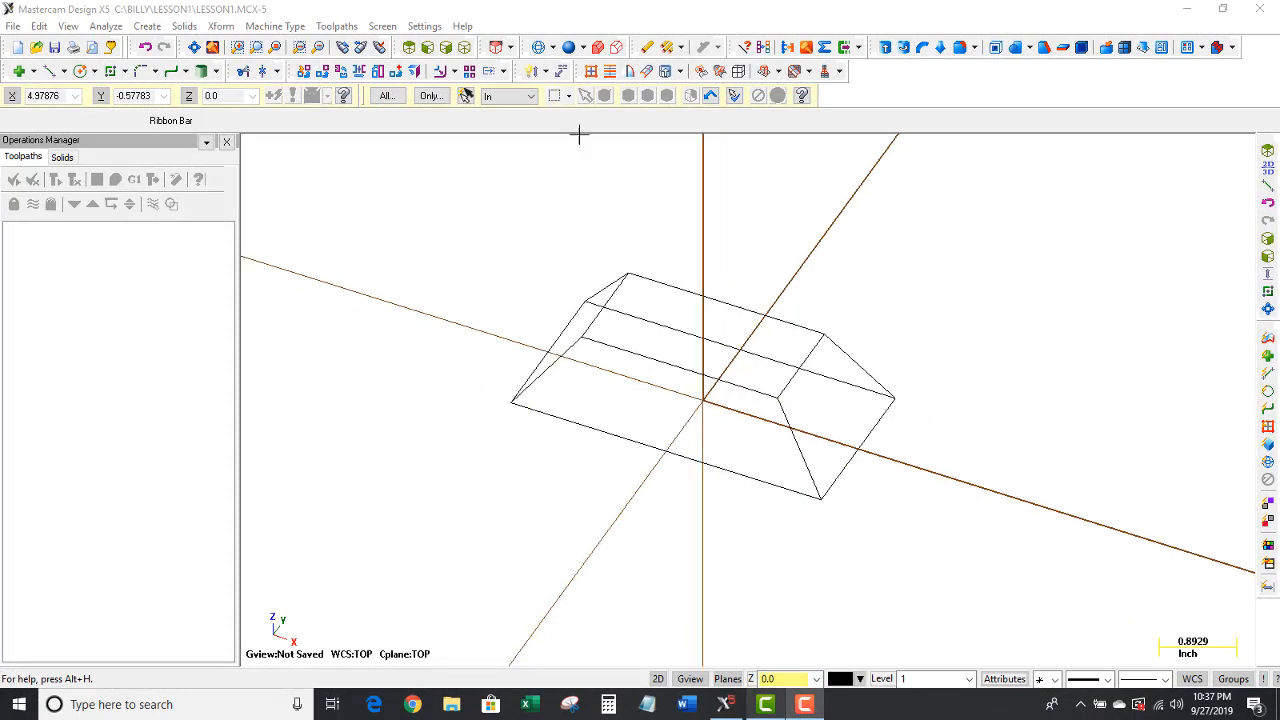
left_click(648, 49)
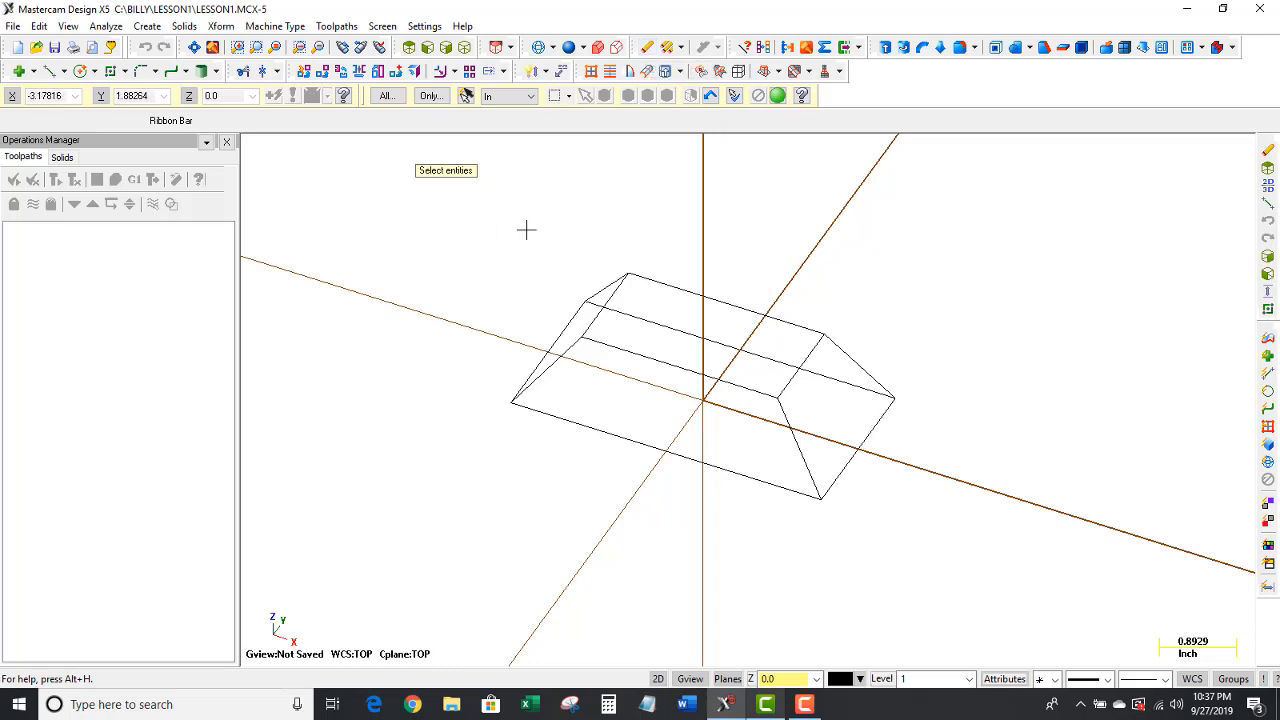
left_click(606, 283)
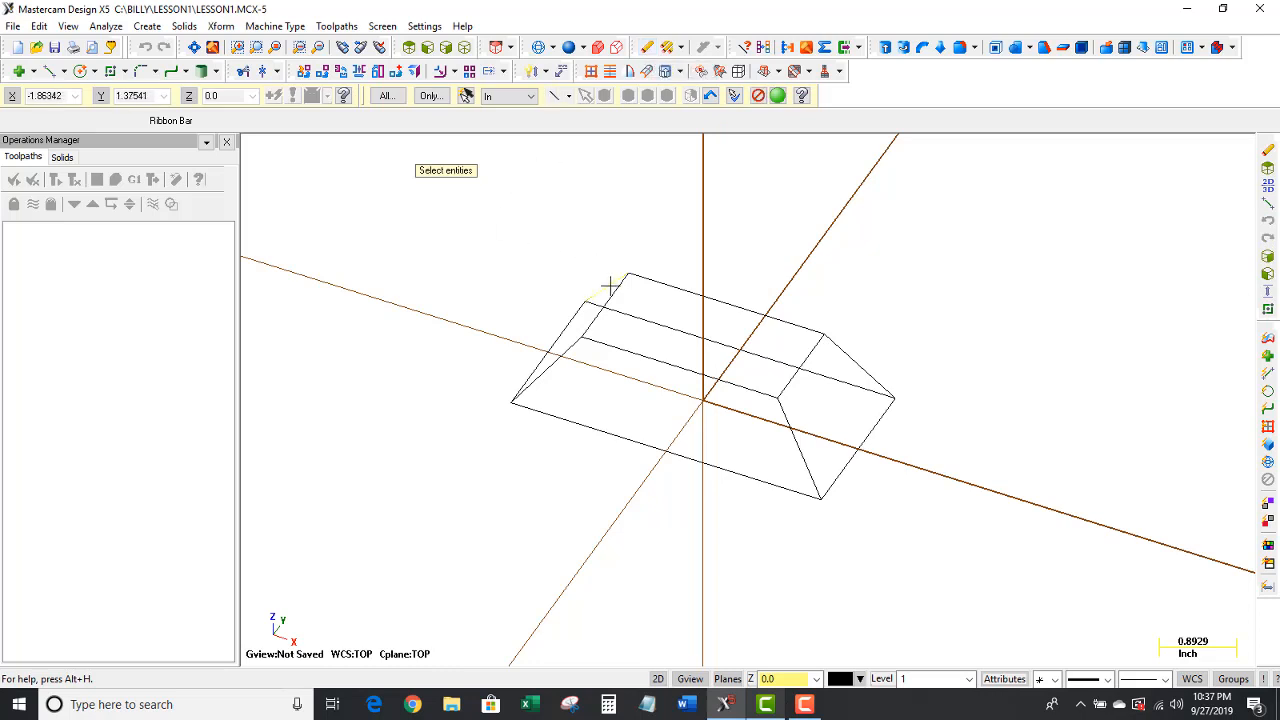
left_click(651, 280)
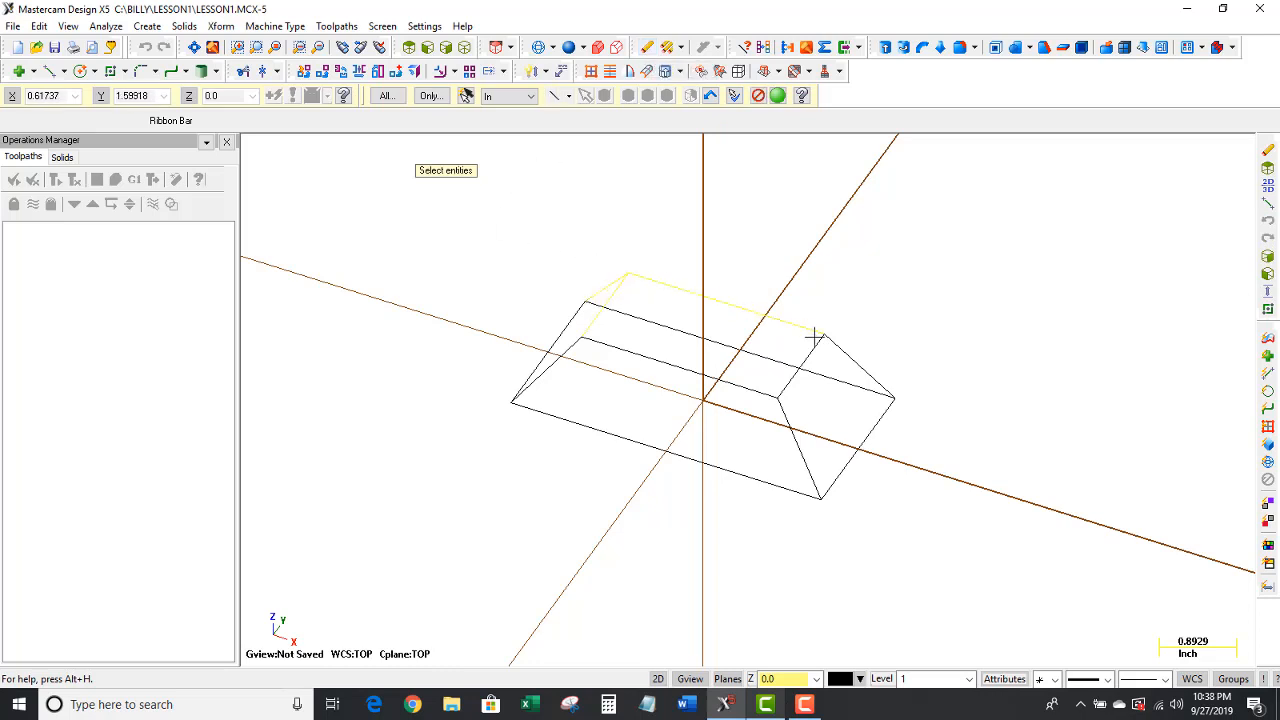
left_click(819, 340)
left_click(834, 343)
left_click(789, 449)
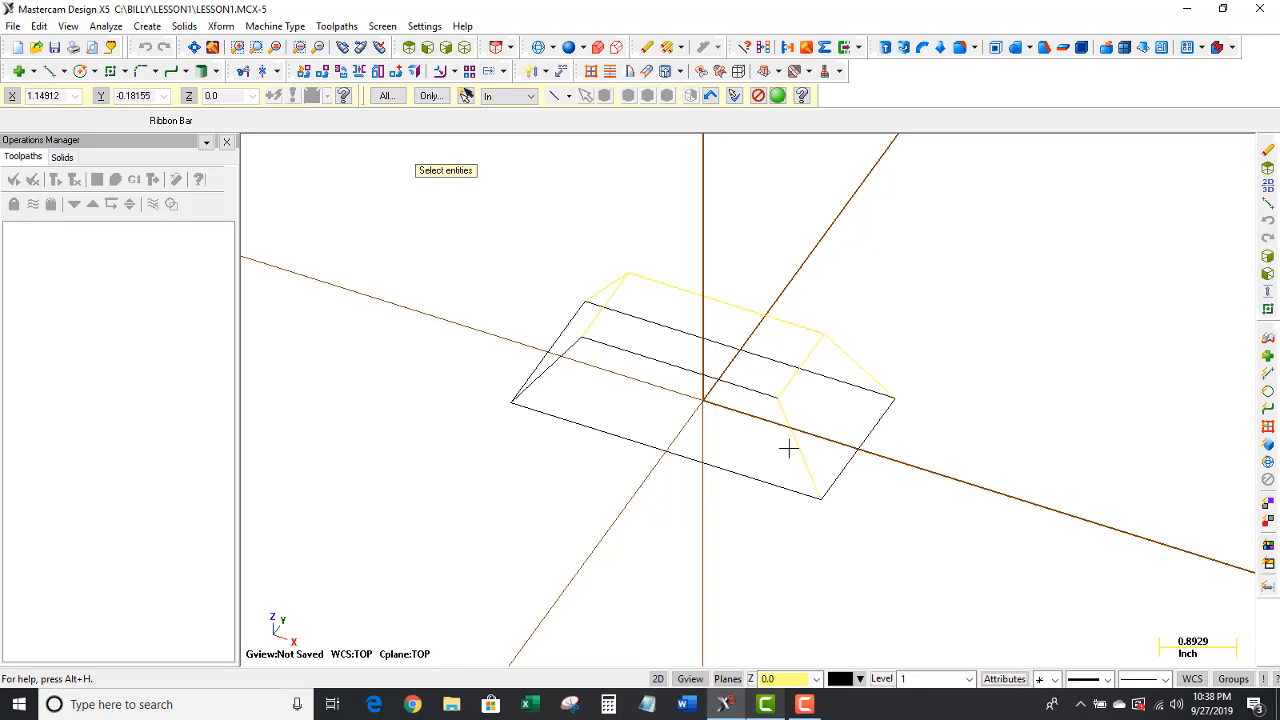
left_click(746, 394)
left_click(579, 347)
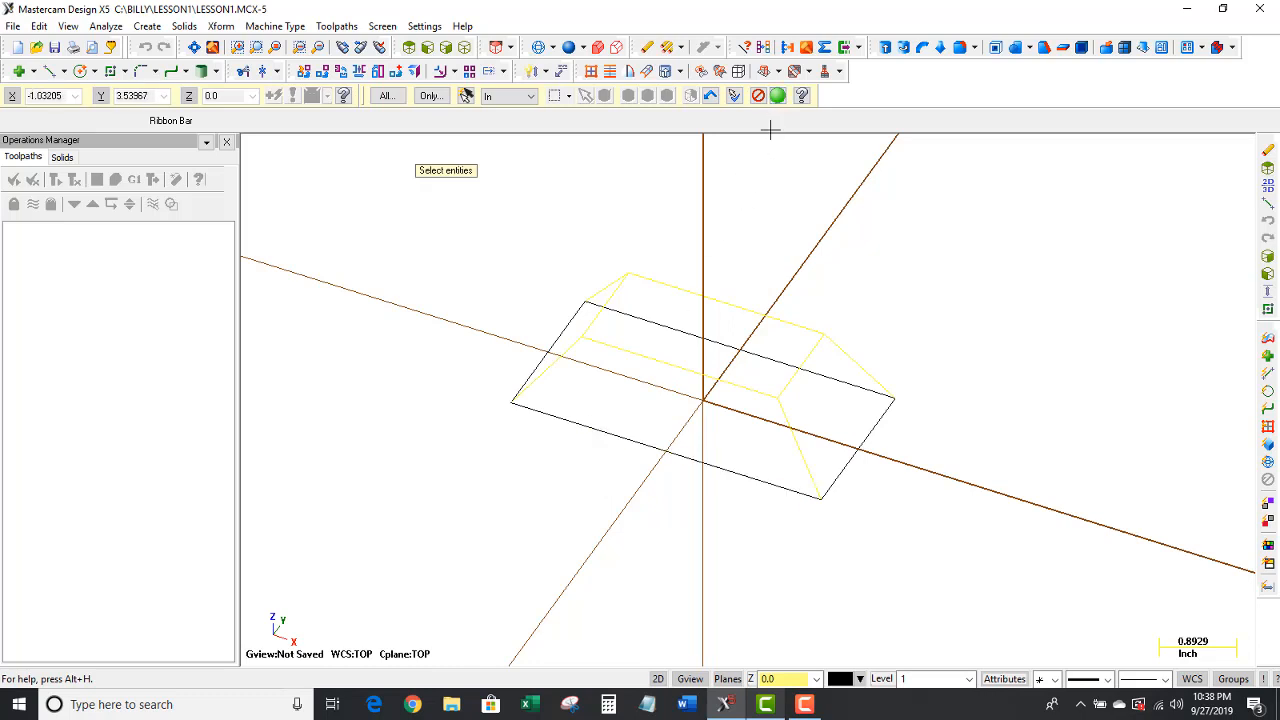
left_click(778, 95)
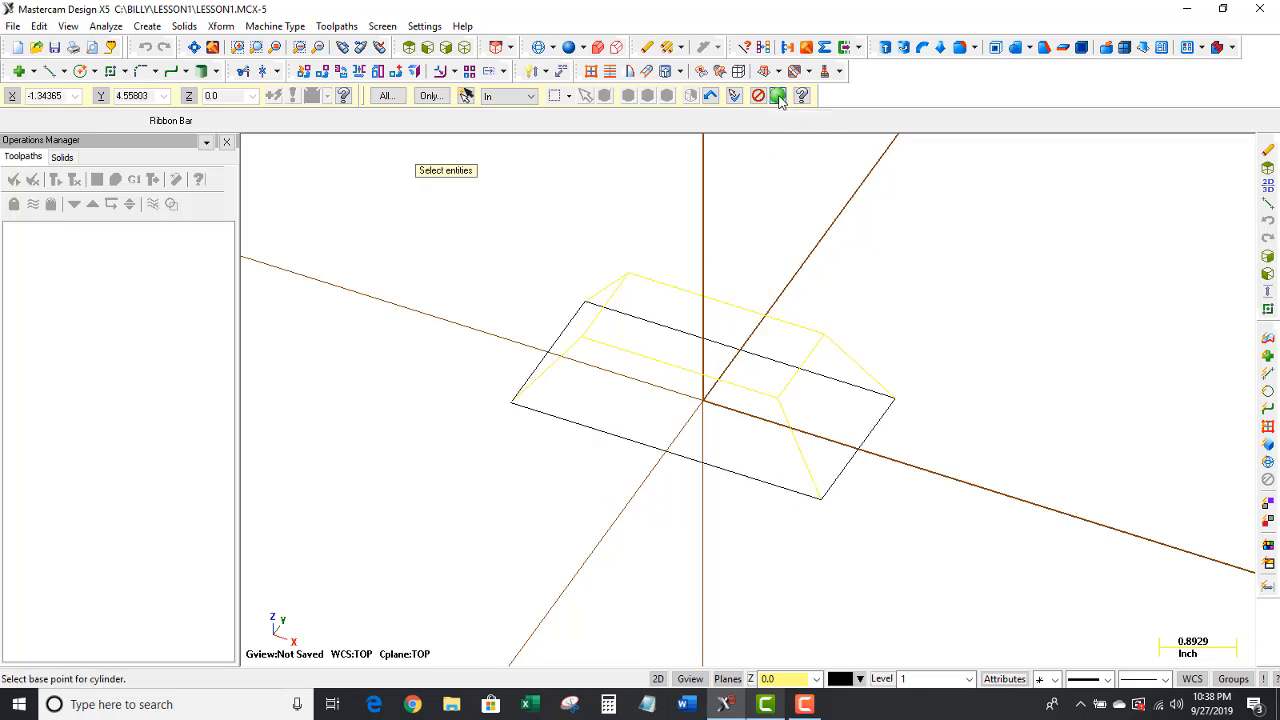
- Switch to the top view and select all four sides of the remaining rectangle for a Translate operation
right_click(654, 247)
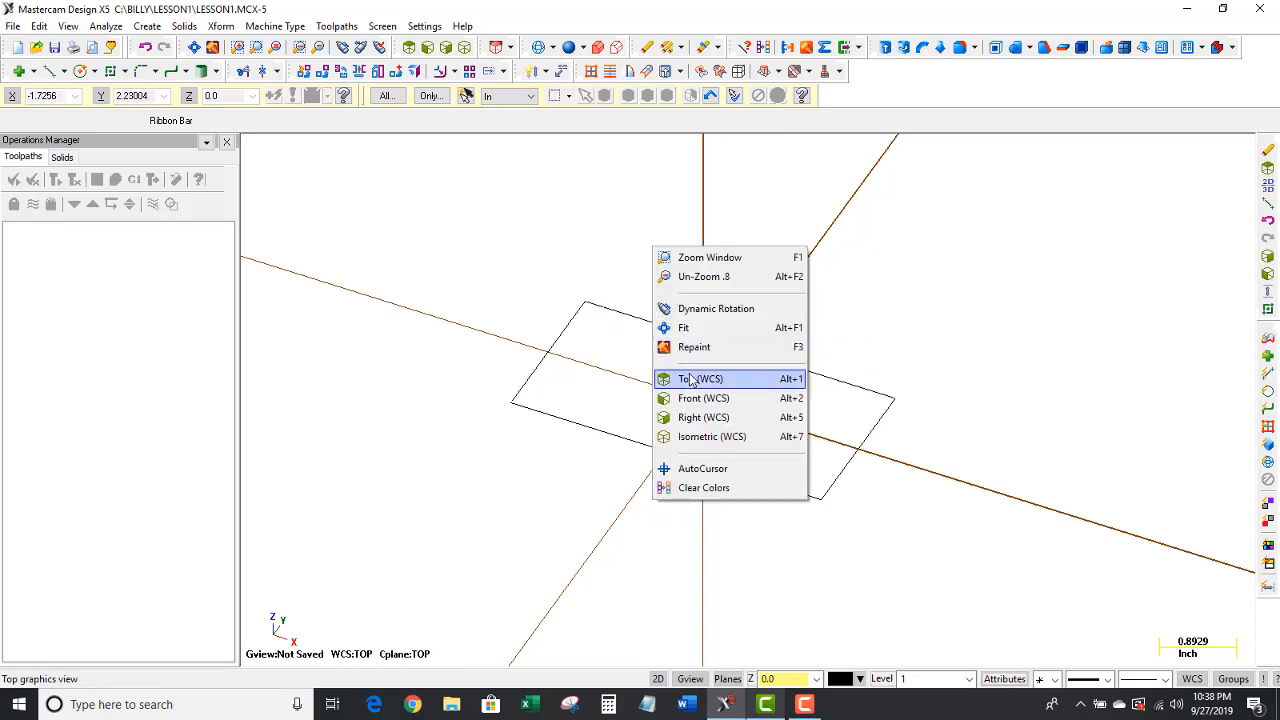
left_click(691, 378)
scroll(672, 358, "up", 1)
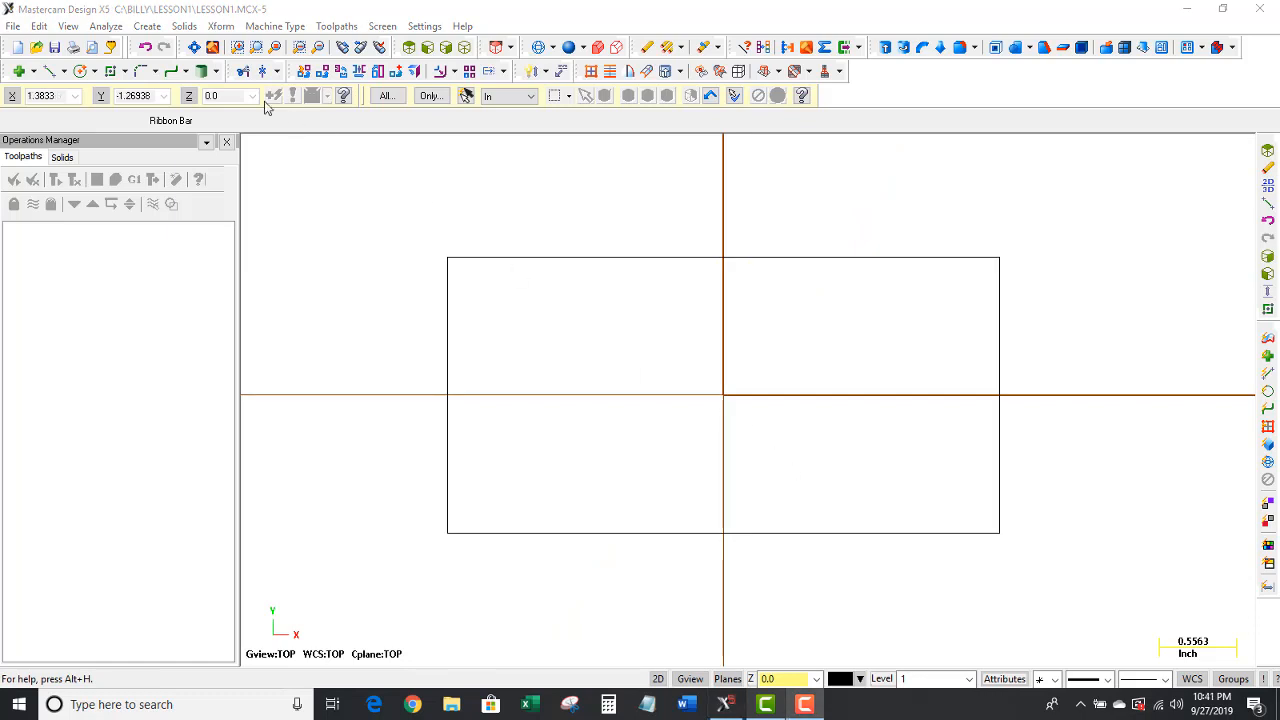
left_click(229, 30)
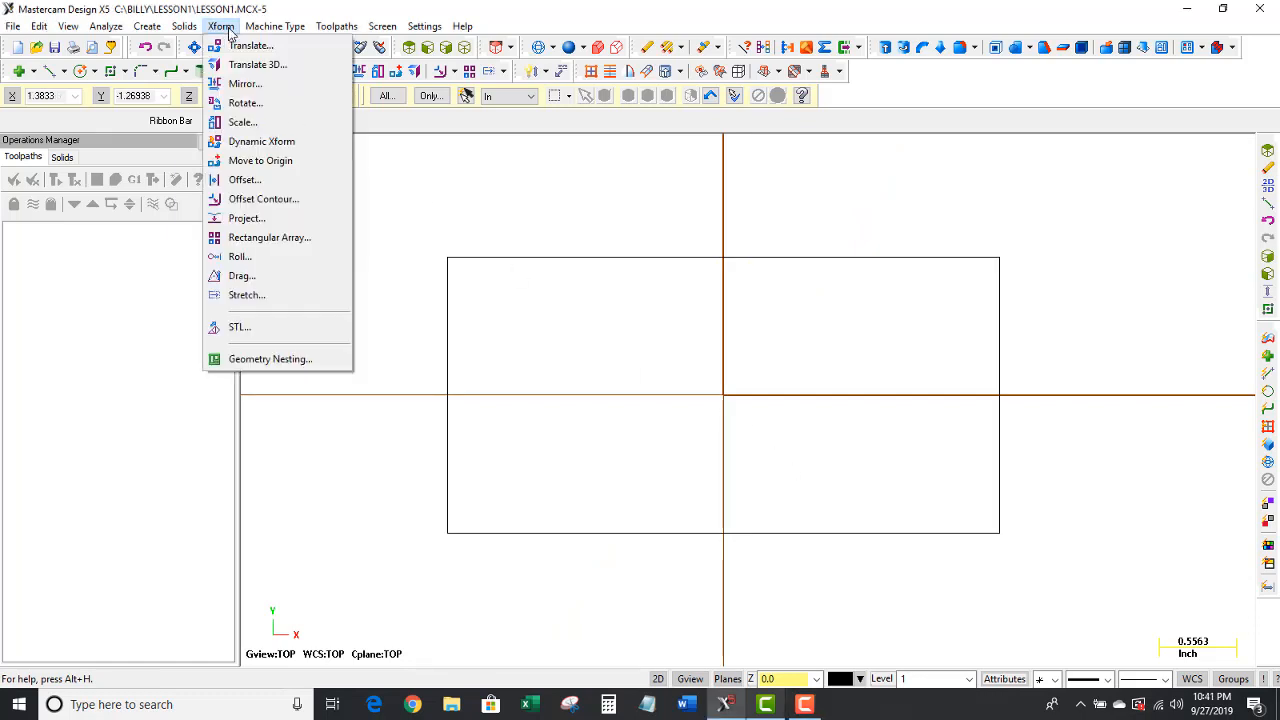
left_click(240, 46)
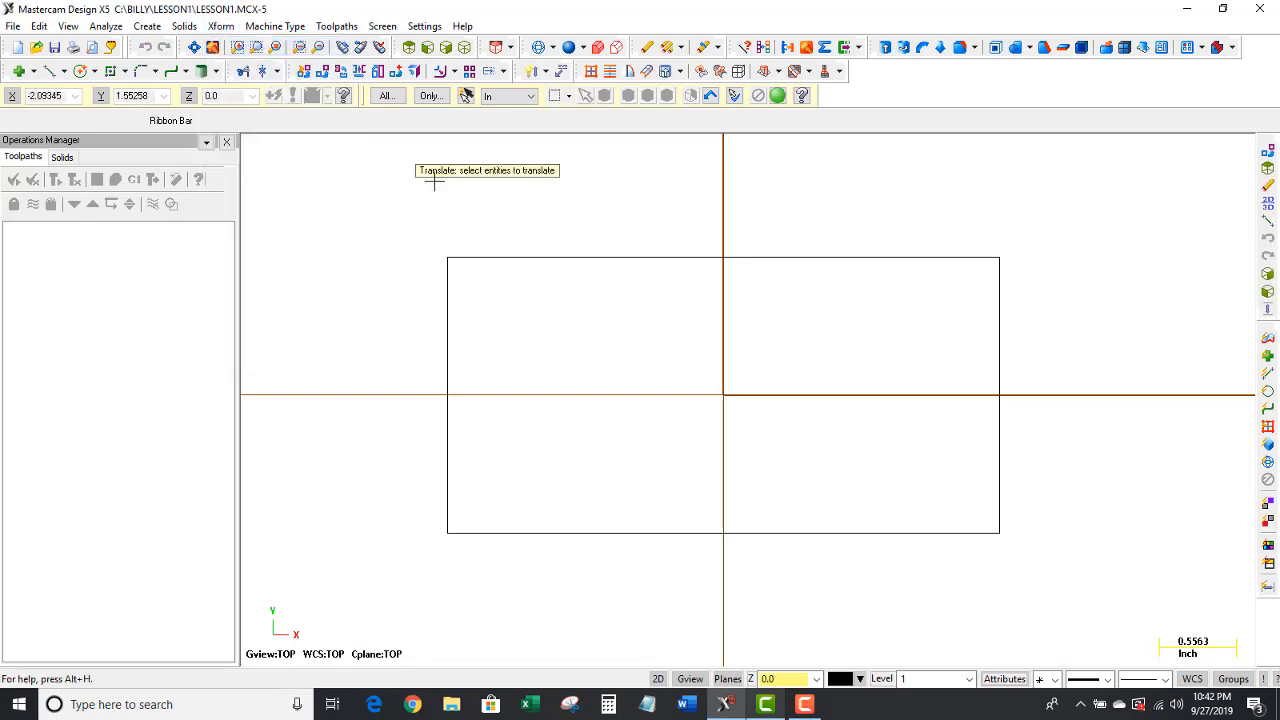
left_click(597, 260)
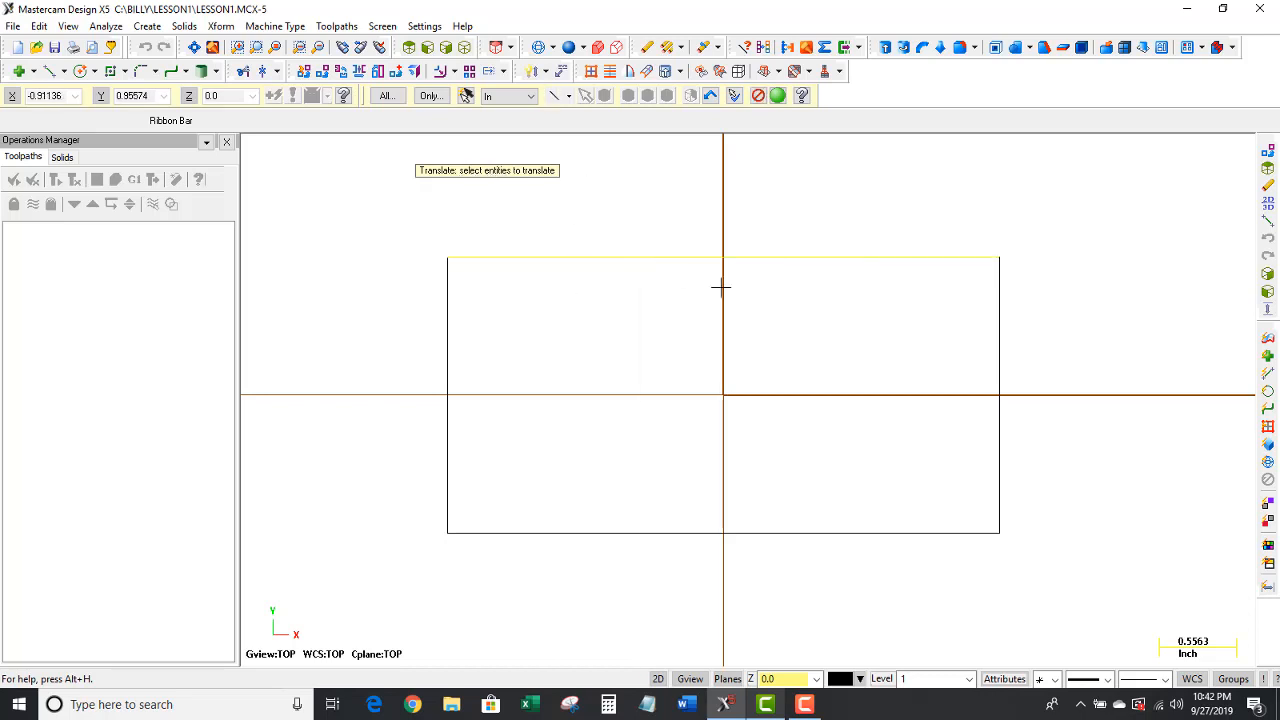
left_click(1000, 340)
left_click(940, 532)
left_click(447, 434)
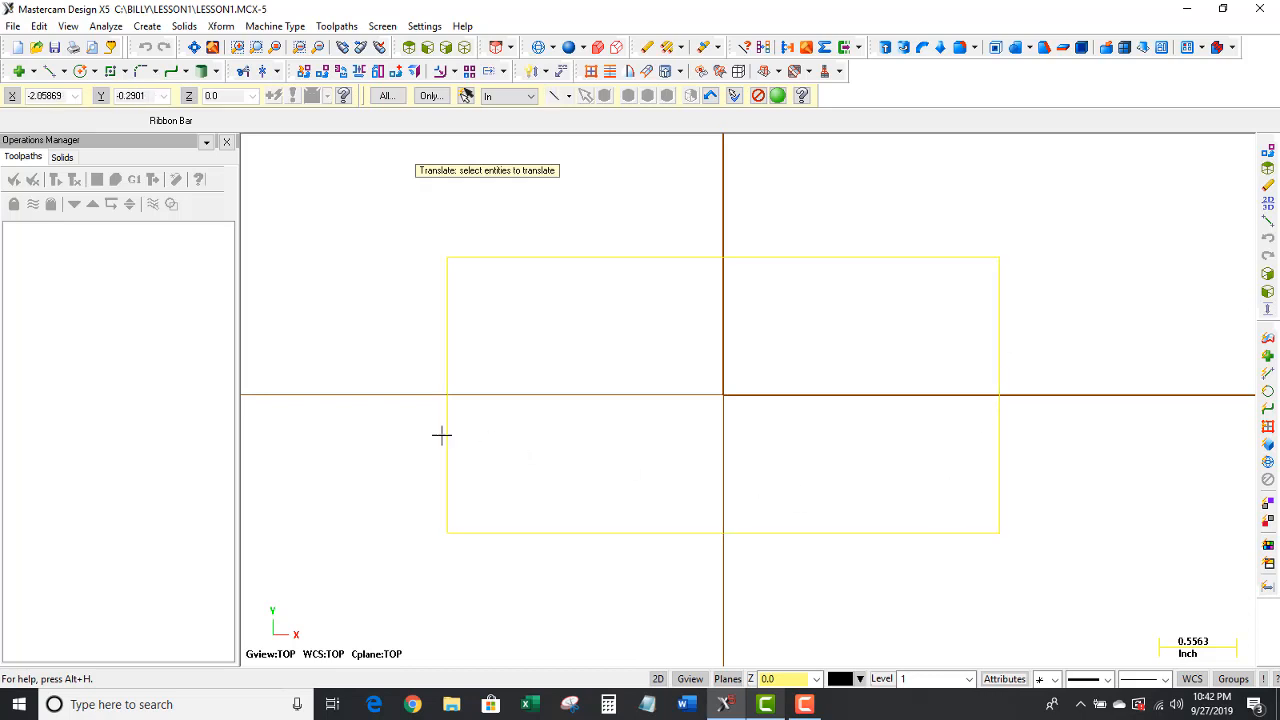
left_click(778, 99)
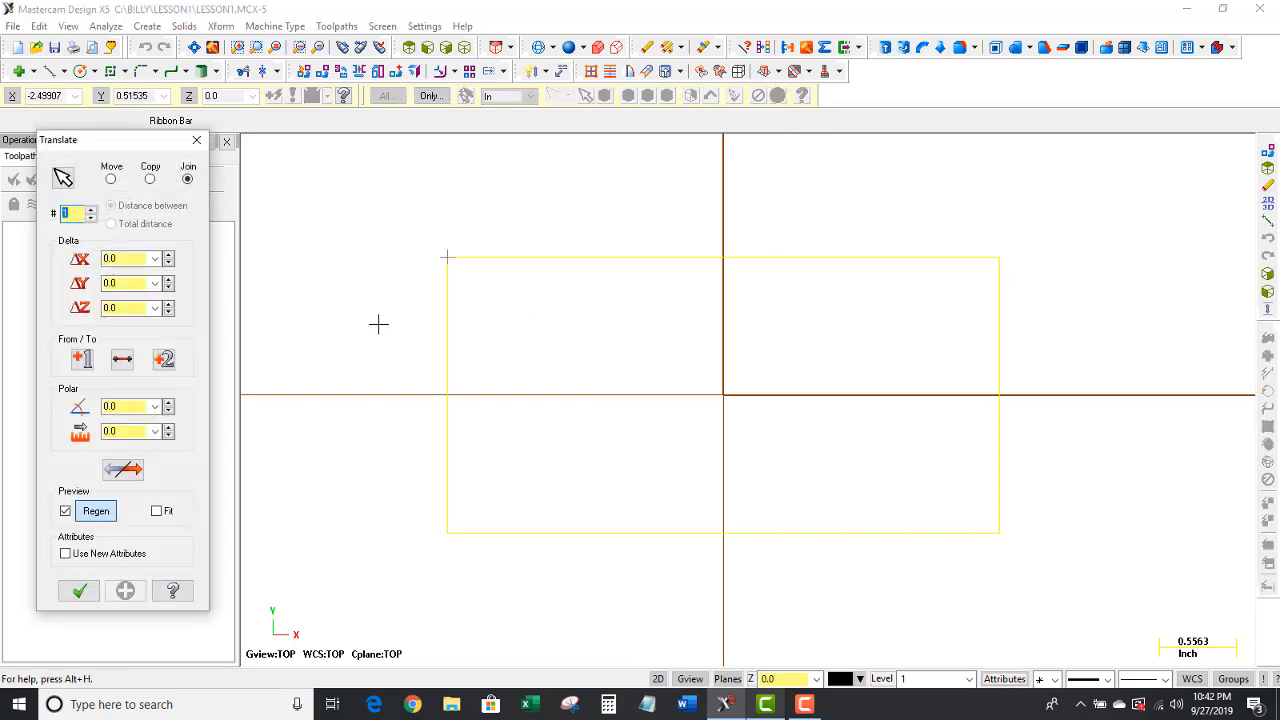
- Set the translation to Move with a Z delta of 1.0 and preview it in a tilted 3D view
middle_click_drag(377, 323, 476, 226)
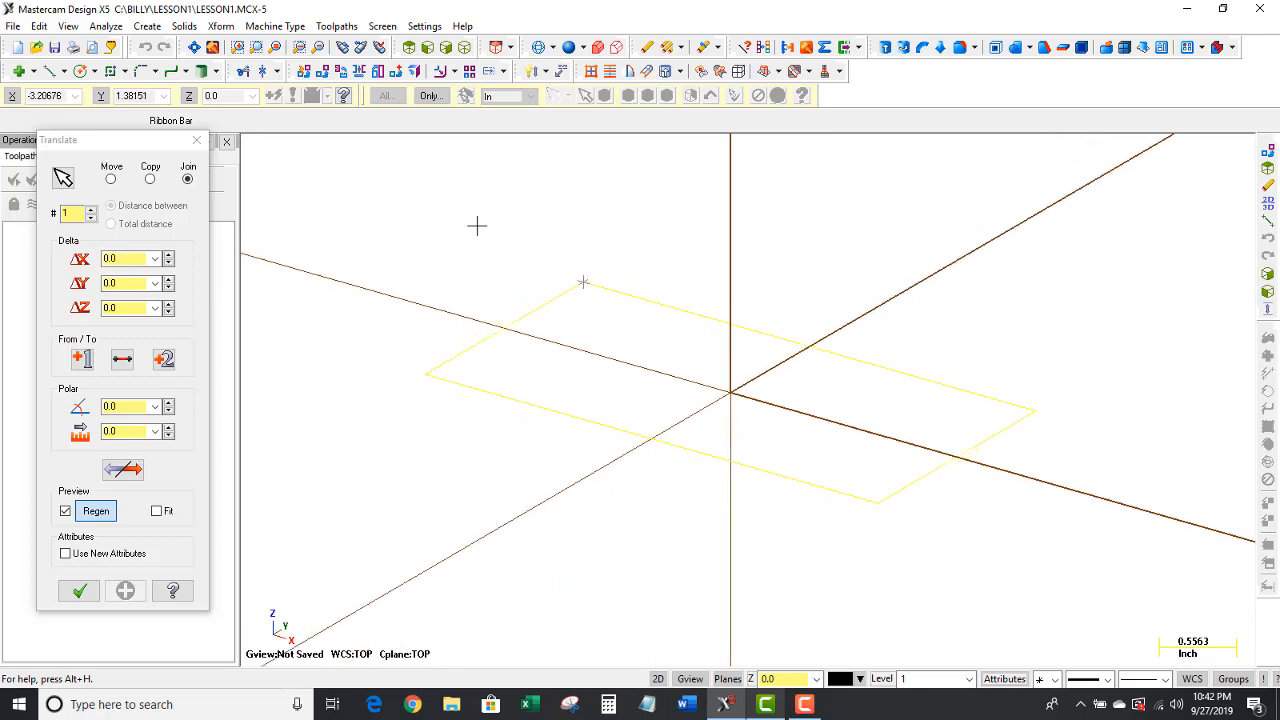
left_click(111, 179)
left_click(149, 180)
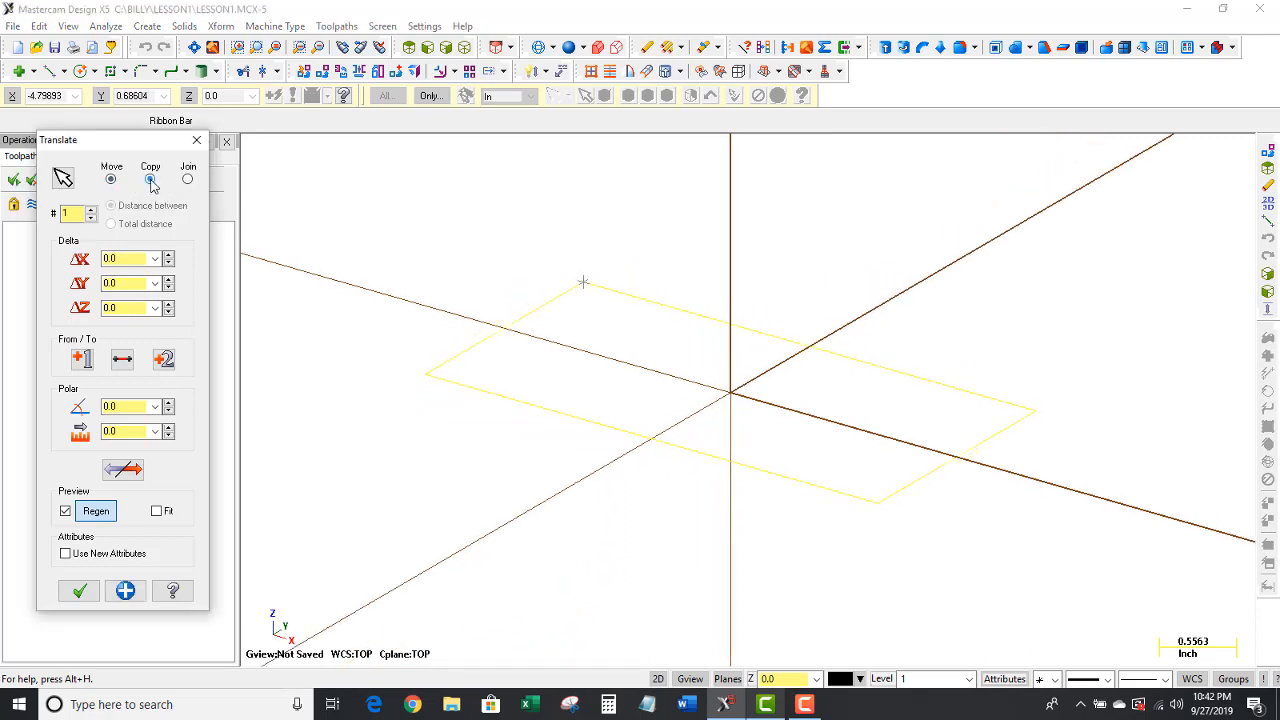
left_click(188, 180)
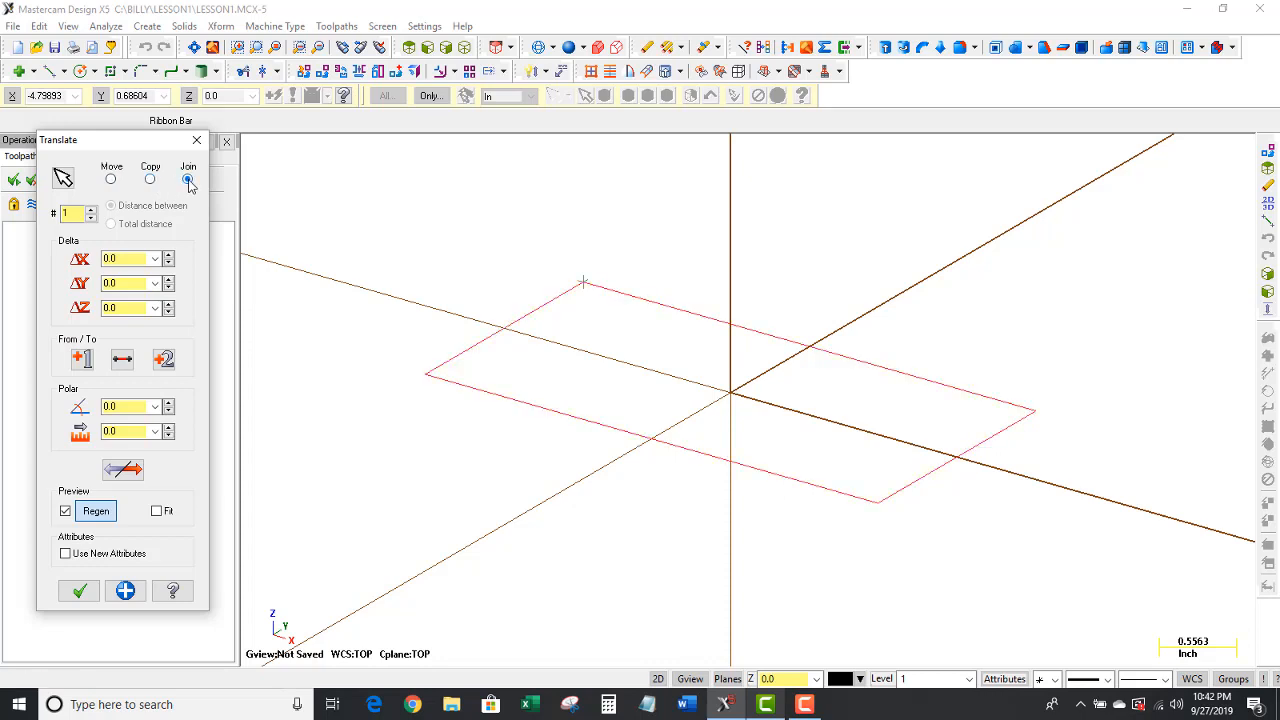
left_click(111, 180)
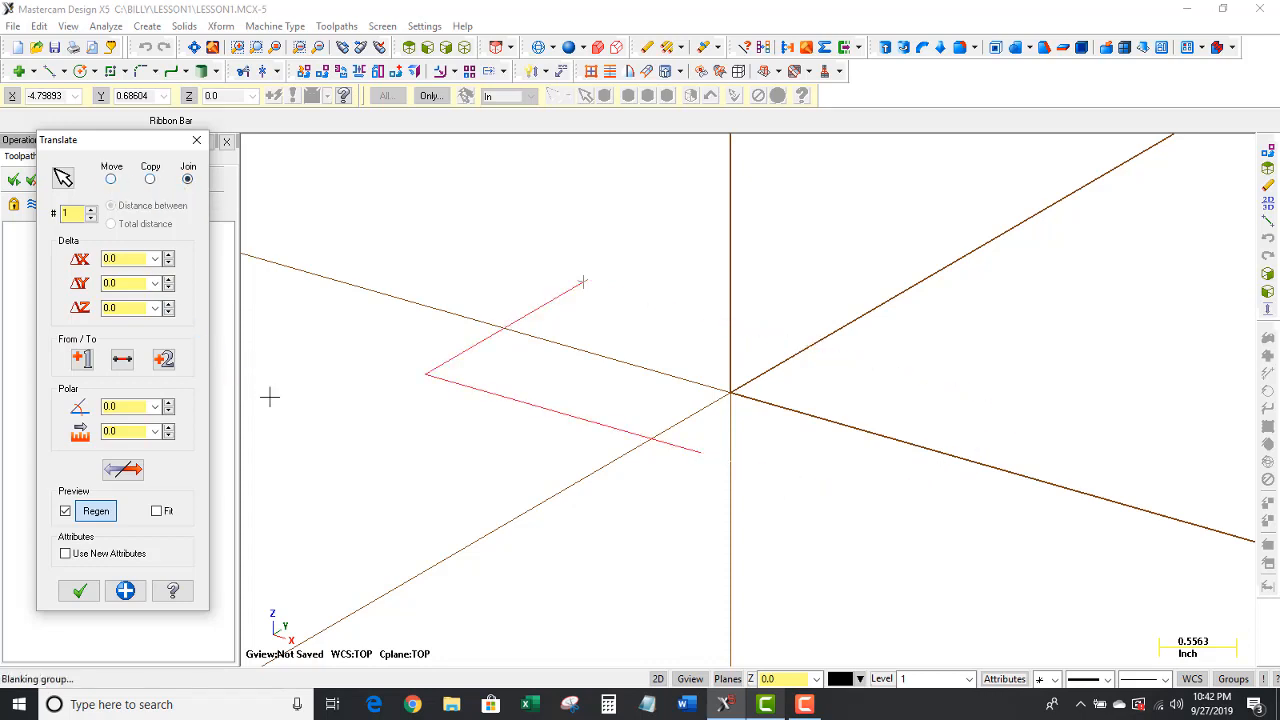
left_click(128, 307)
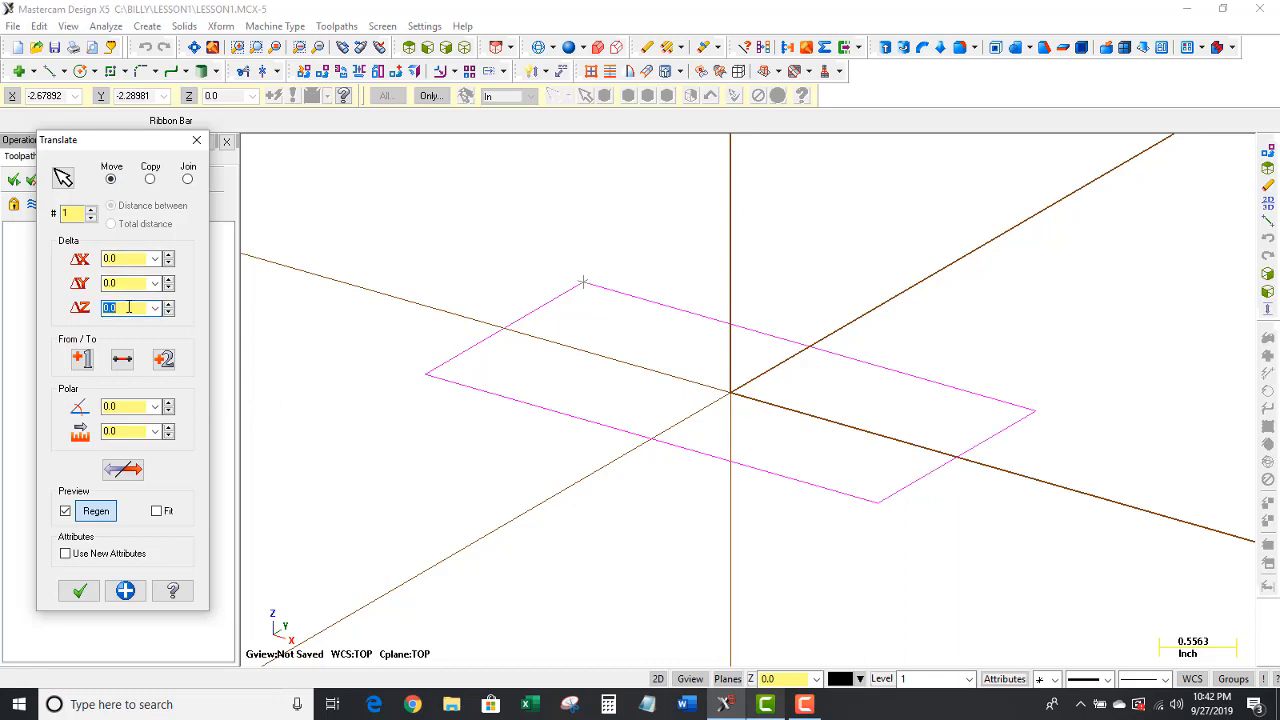
type("1")
key("Return")
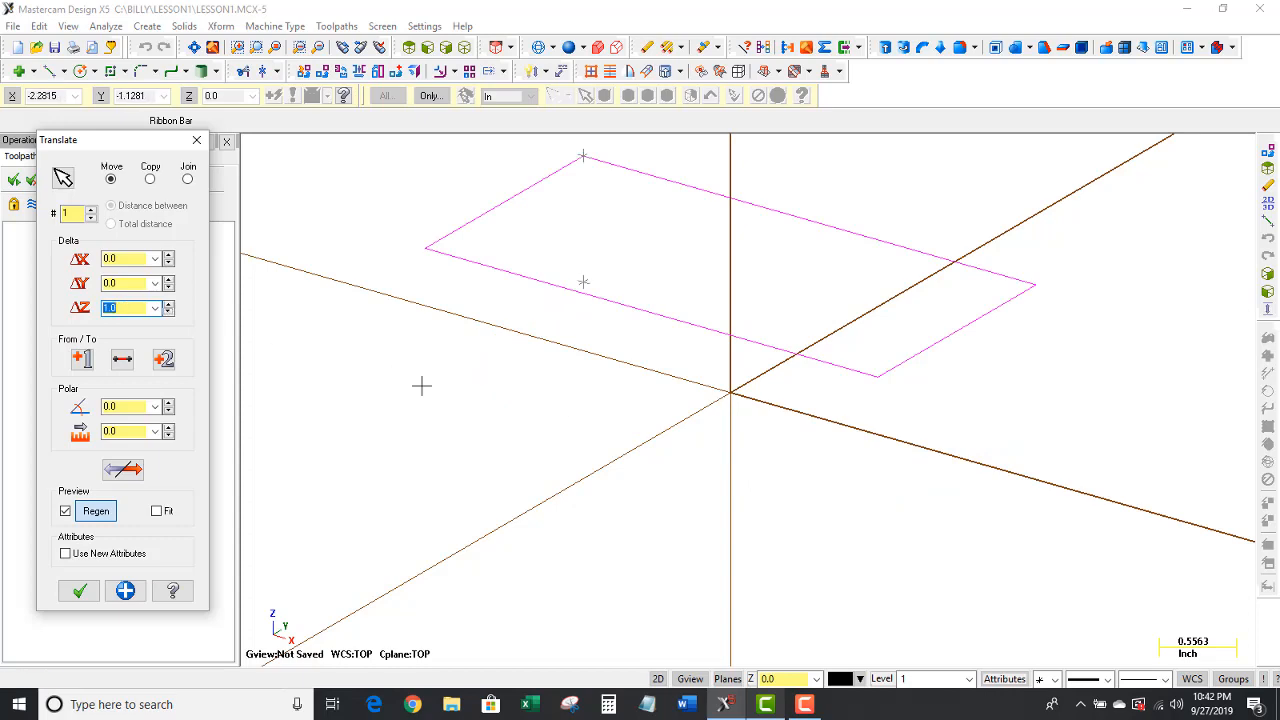
- Preview the rectangle's translation as a copy instead of a move
middle_click_drag(451, 423, 602, 553)
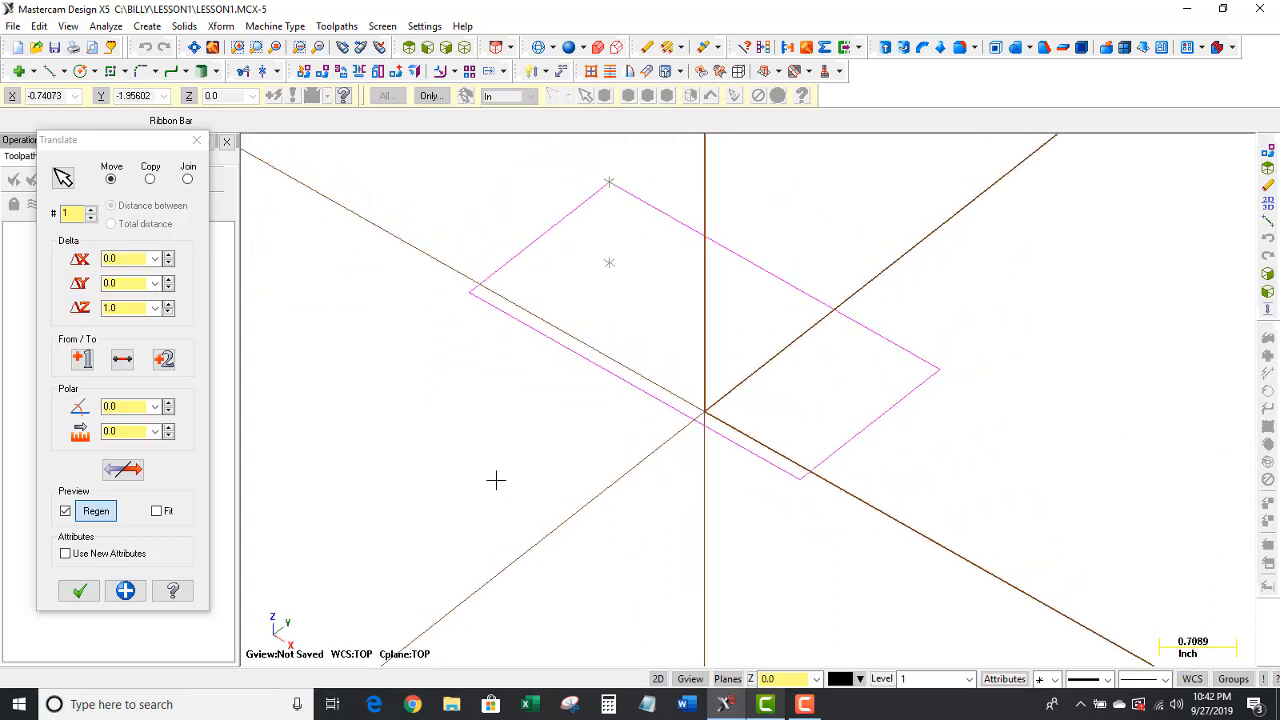
middle_click_drag(497, 480, 476, 459)
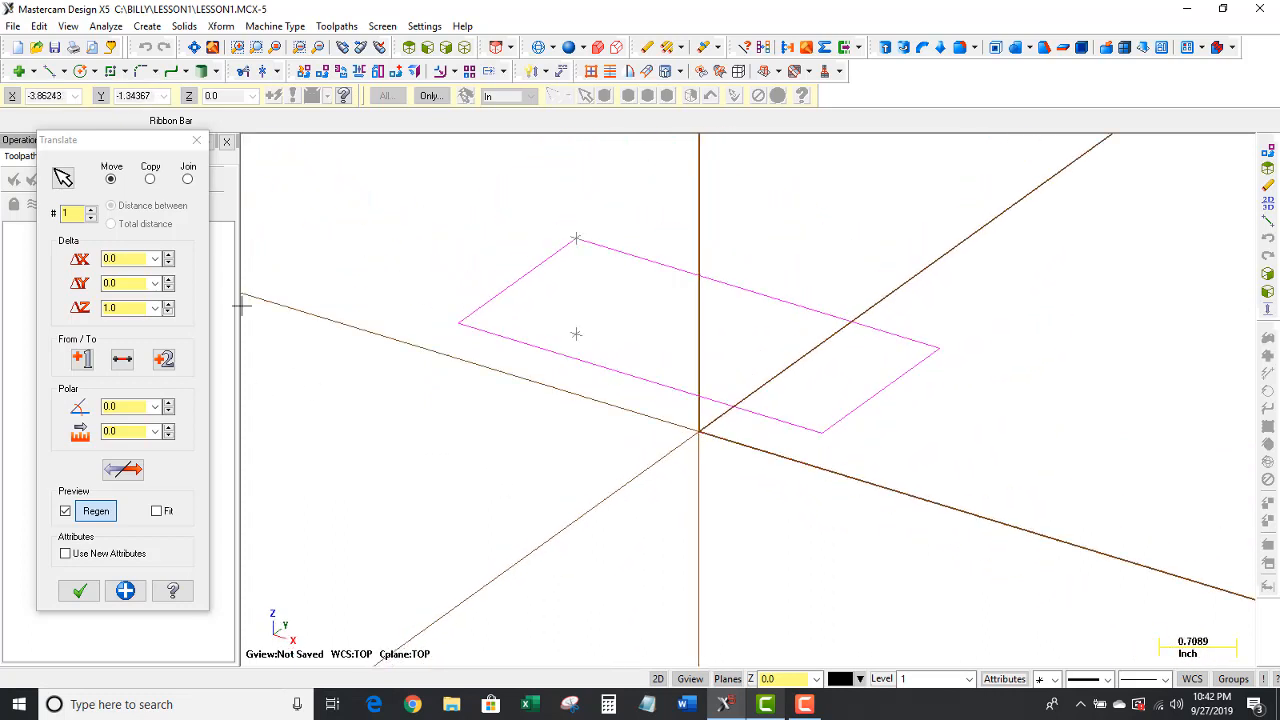
middle_click_drag(346, 277, 341, 275)
left_click(149, 179)
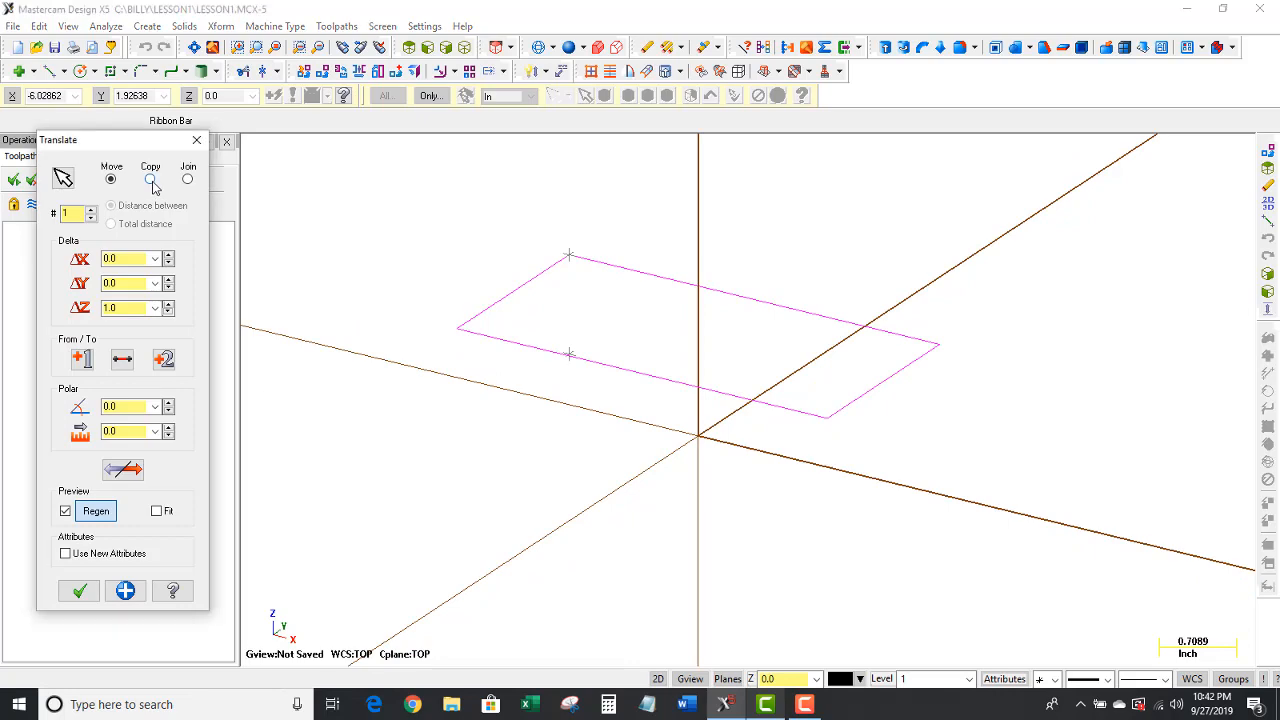
middle_click_drag(323, 471, 352, 430)
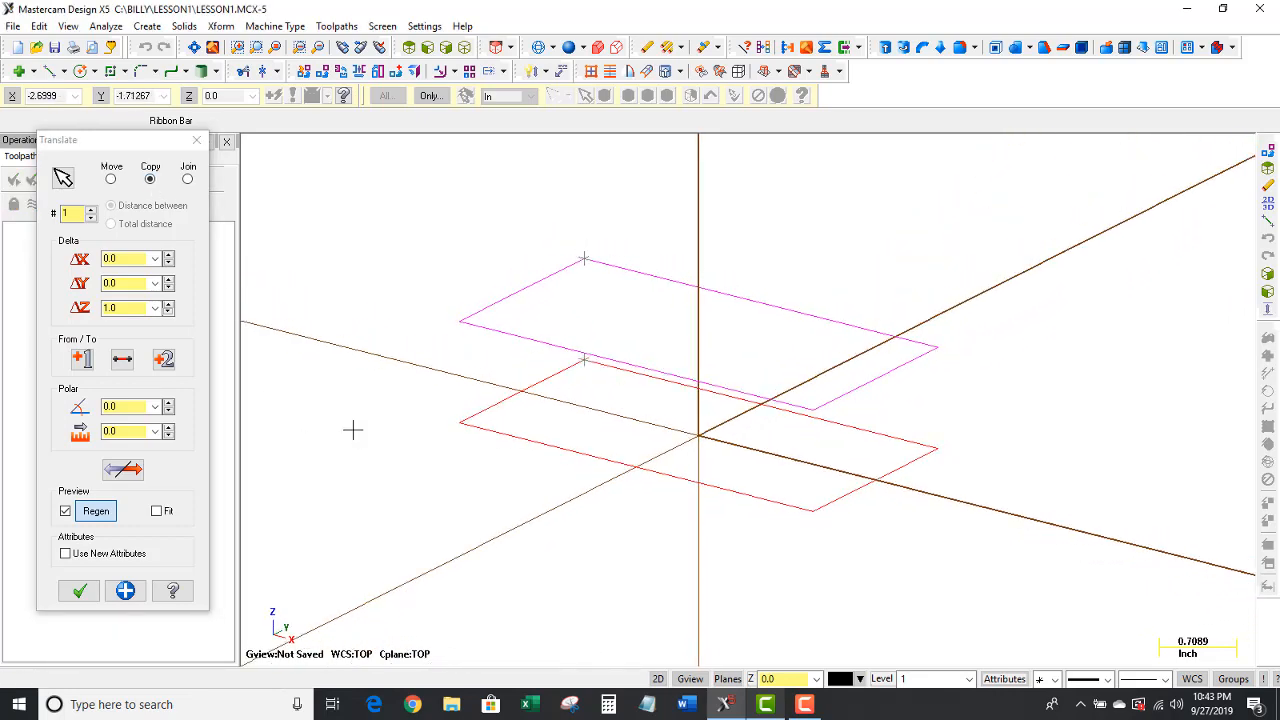
- Set the translation to Join, reverse its direction so the box extends below the original rectangle, and apply it
left_click(188, 180)
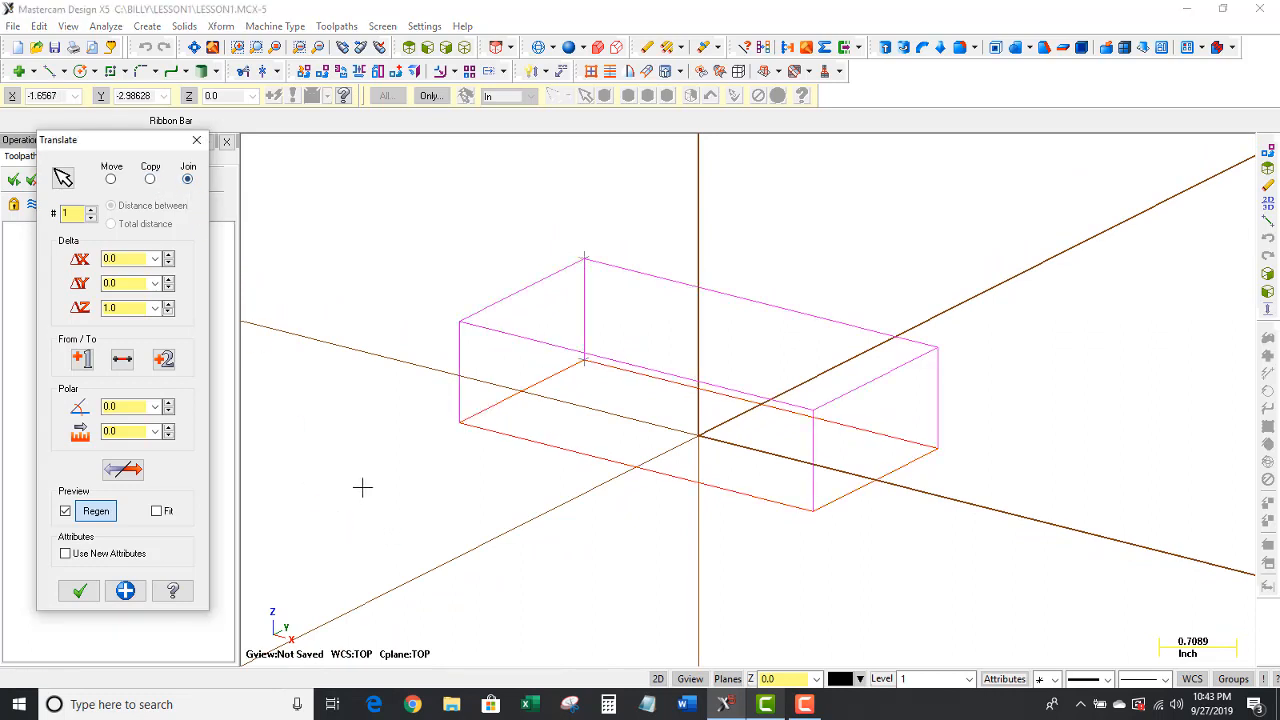
middle_click_drag(360, 483, 352, 500)
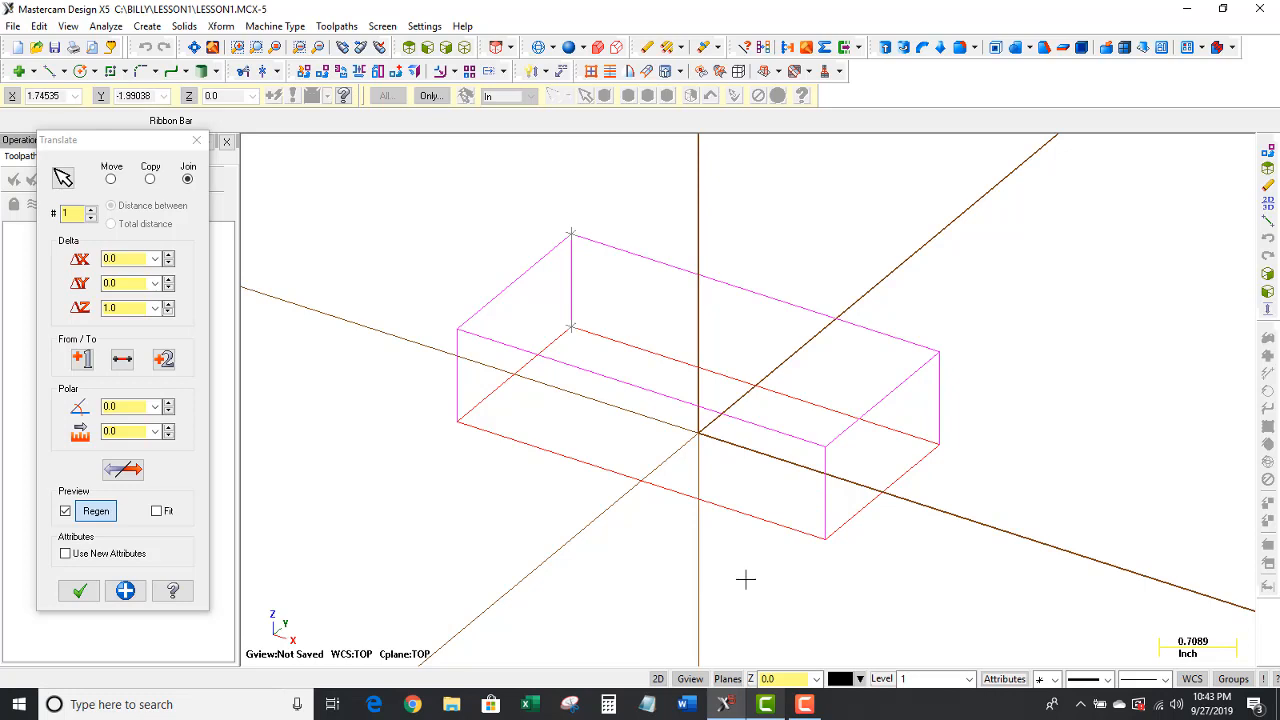
left_click(123, 470)
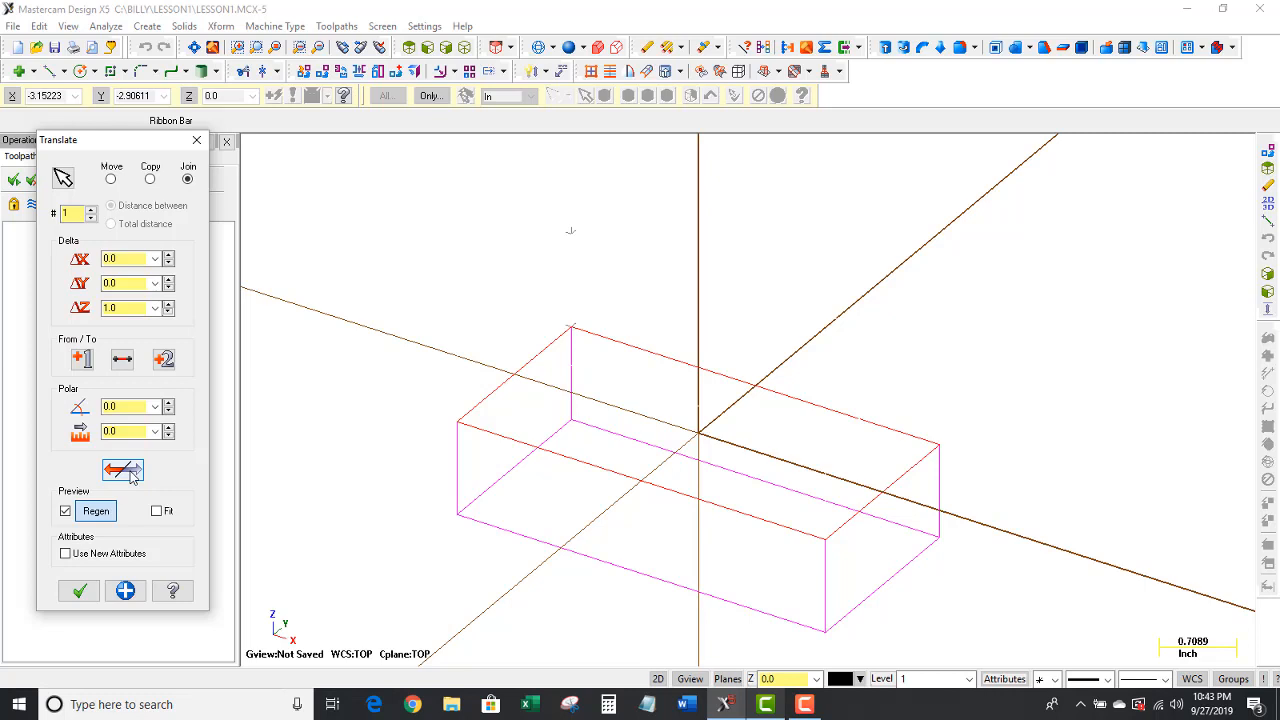
left_click(79, 591)
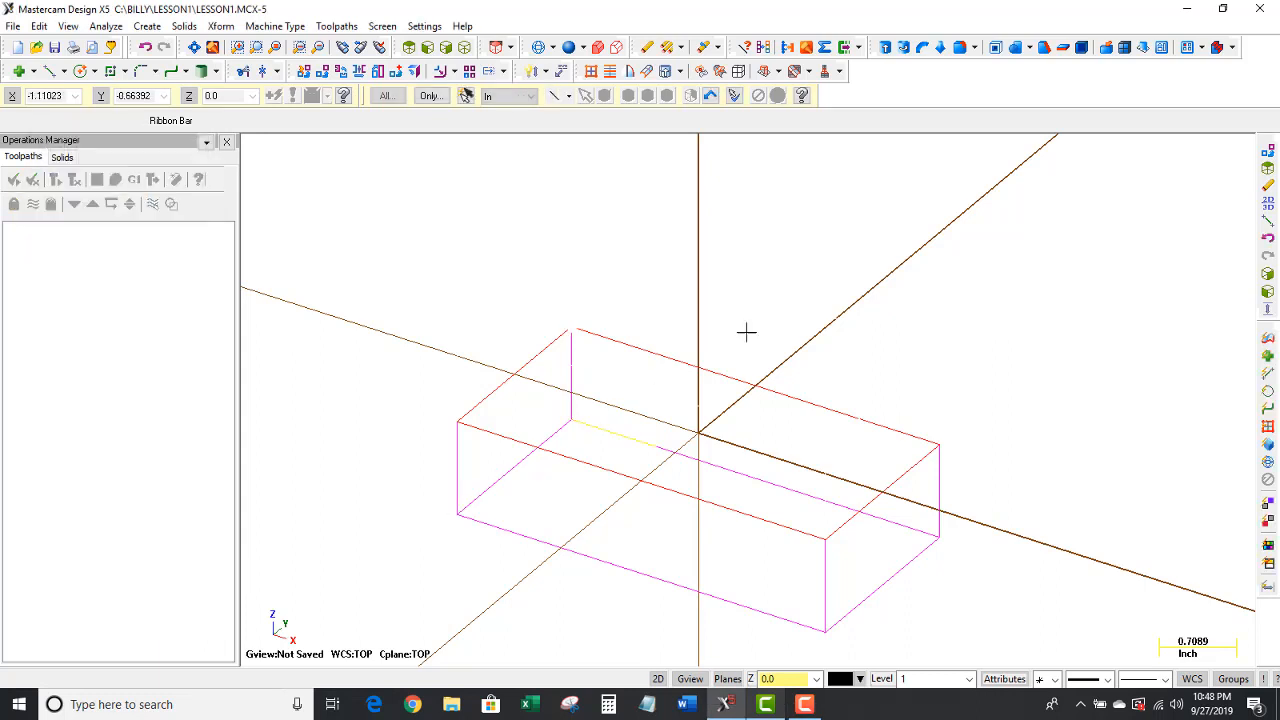
scroll(777, 272, "down", 2)
scroll(667, 507, "down", 1)
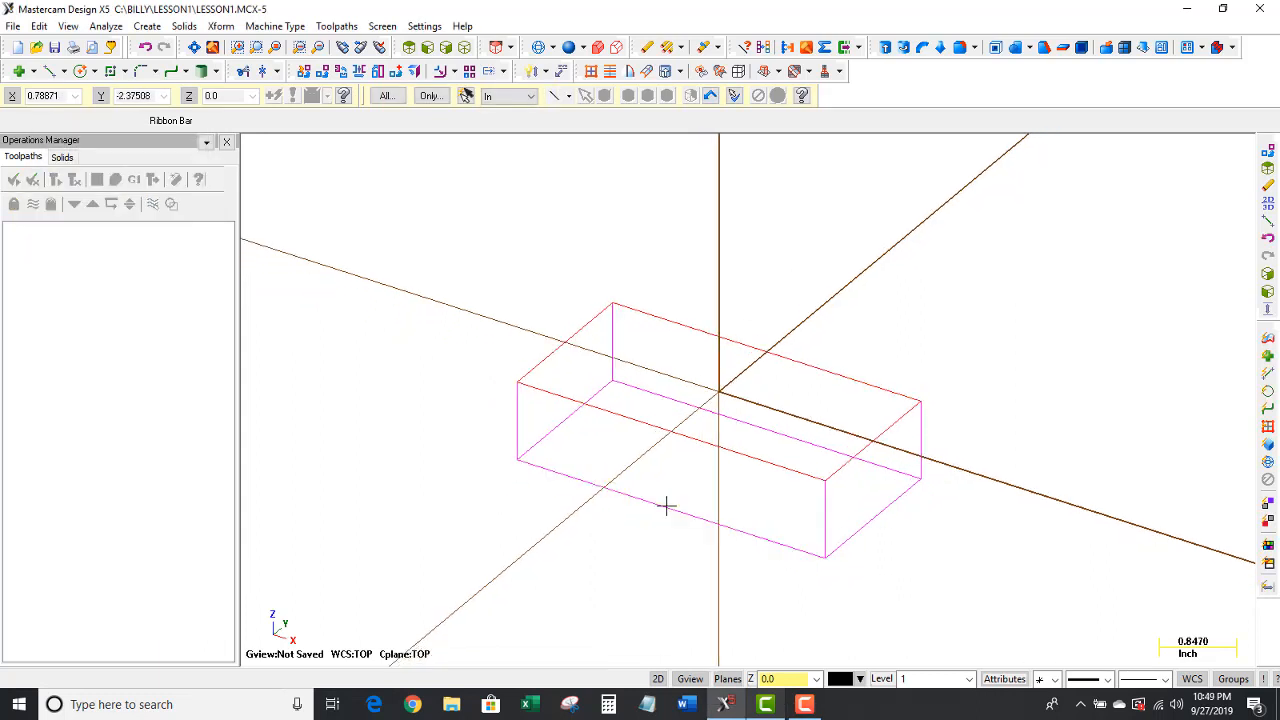
scroll(645, 500, "up", 3)
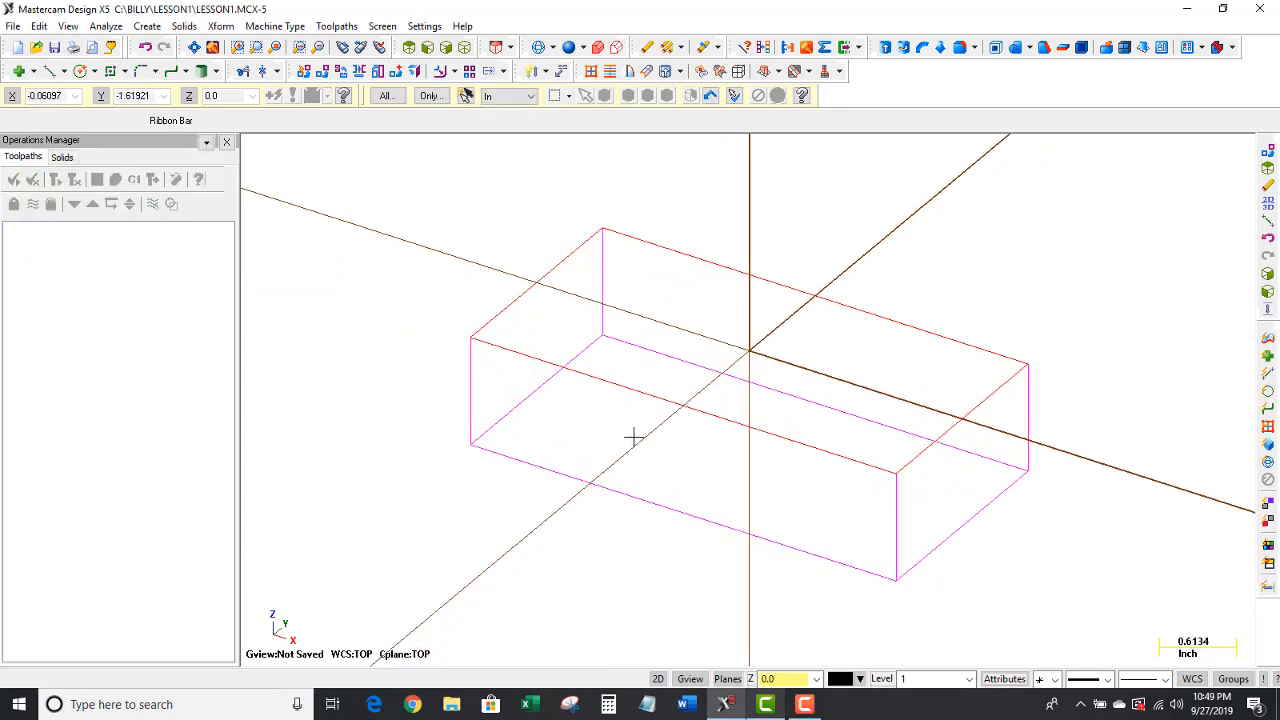
scroll(630, 437, "up", 2)
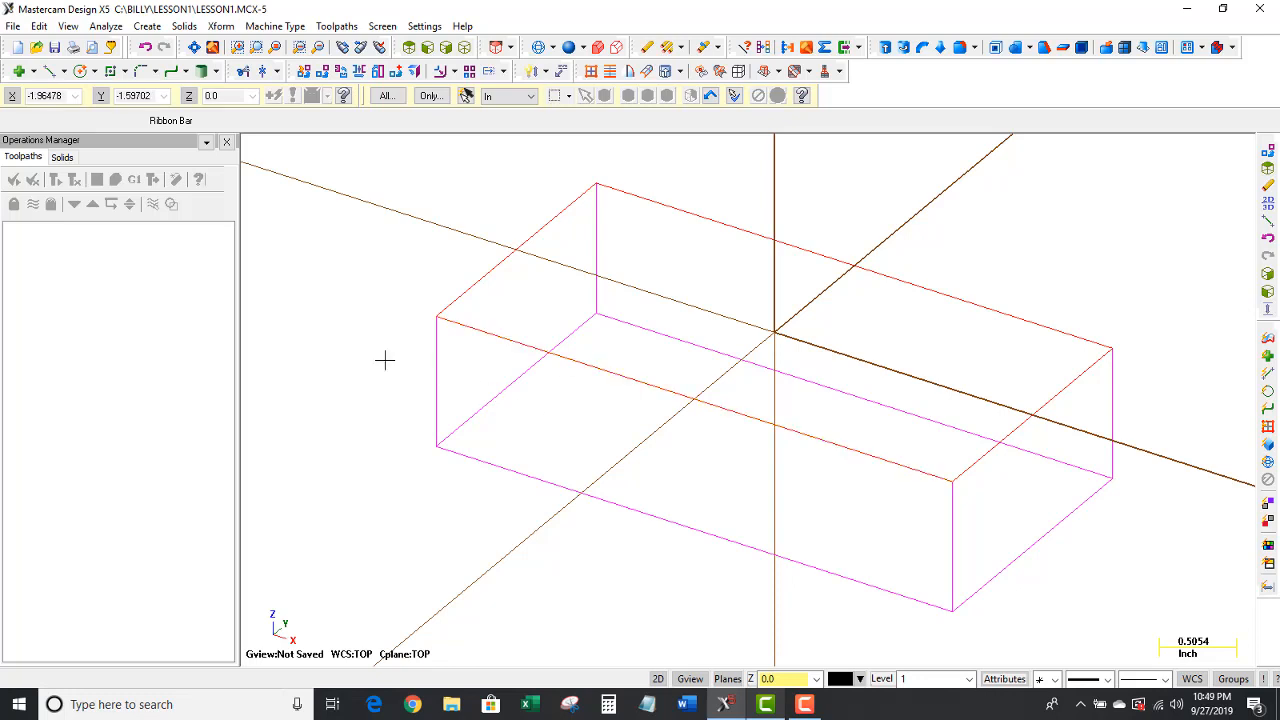
middle_click_drag(380, 362, 349, 346)
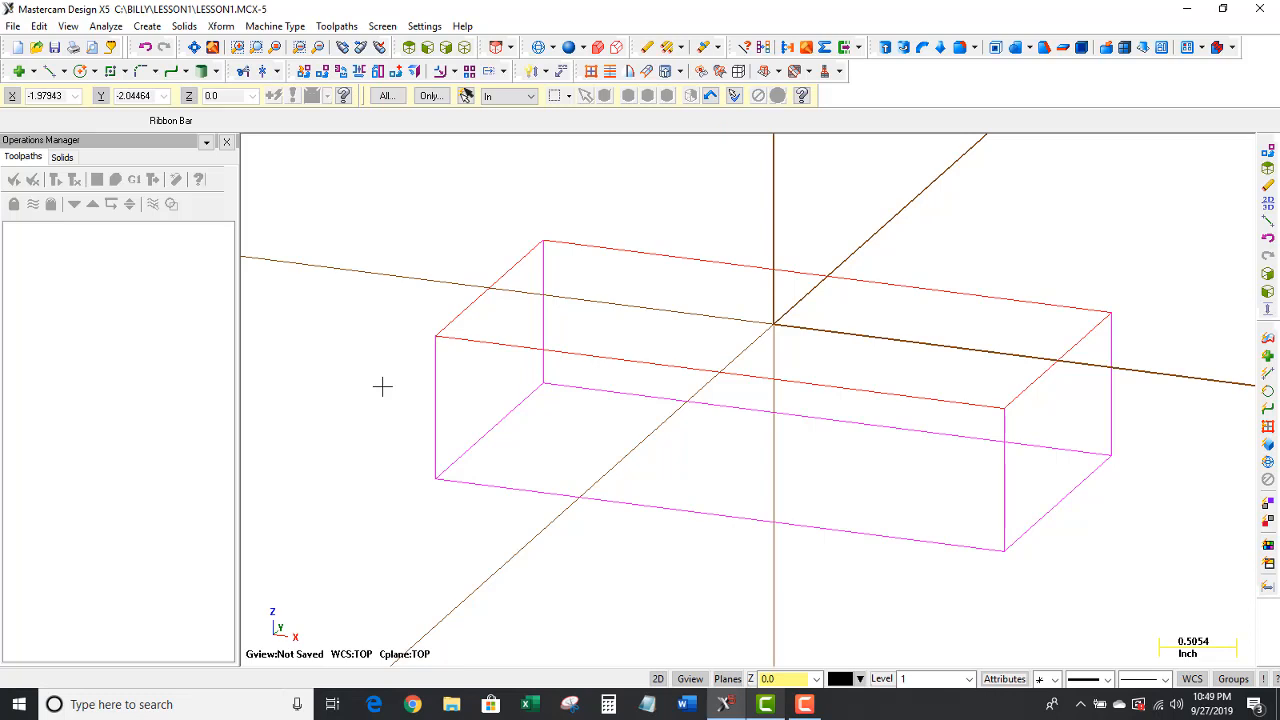
mouse_move(383, 377)
middle_mouse_down()
mouse_move(371, 394)
mouse_move(388, 379)
middle_mouse_up()
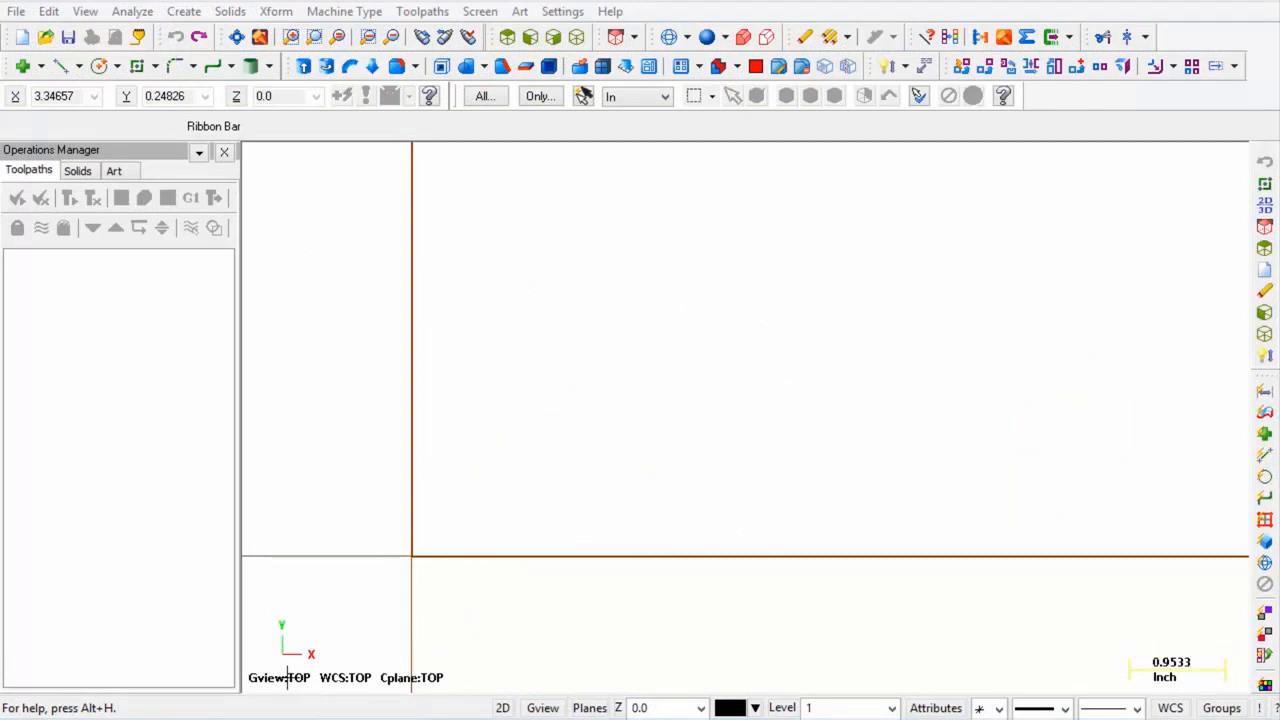
- Set the graphics view and the construction planes to Top (WCS), working in 2D mode at Z 0.0
left_click(556, 709)
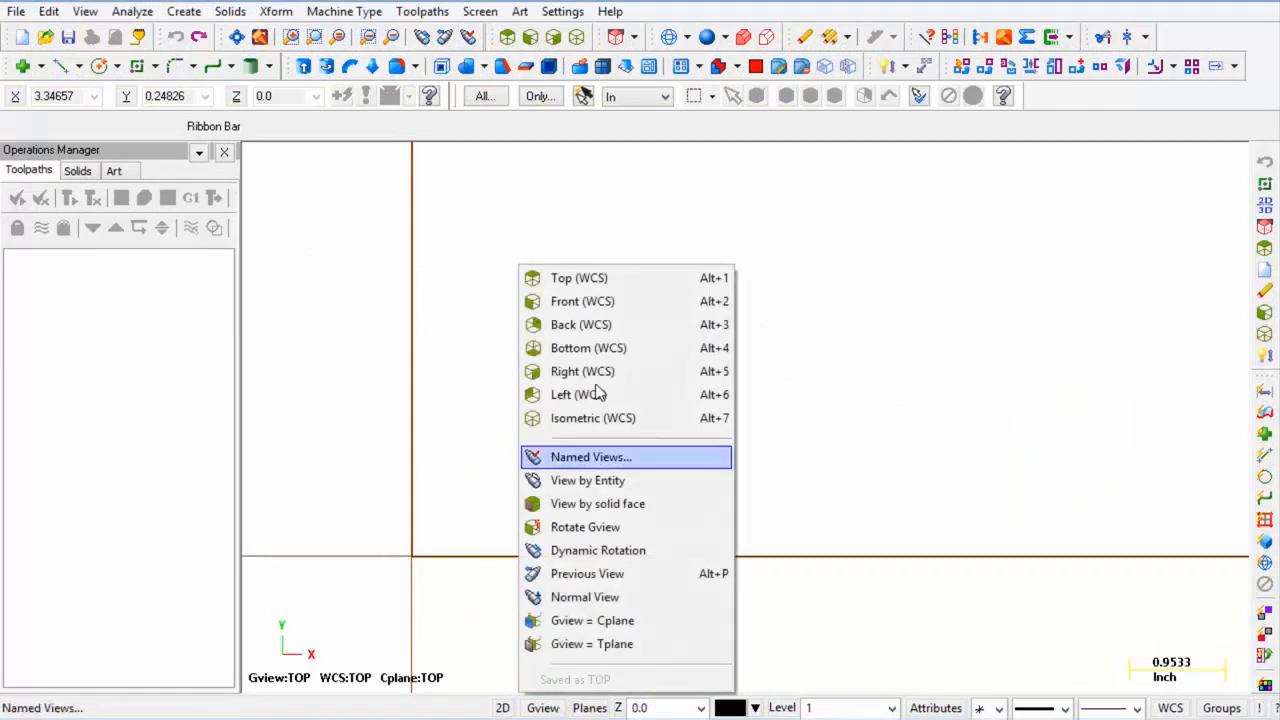
left_click(585, 287)
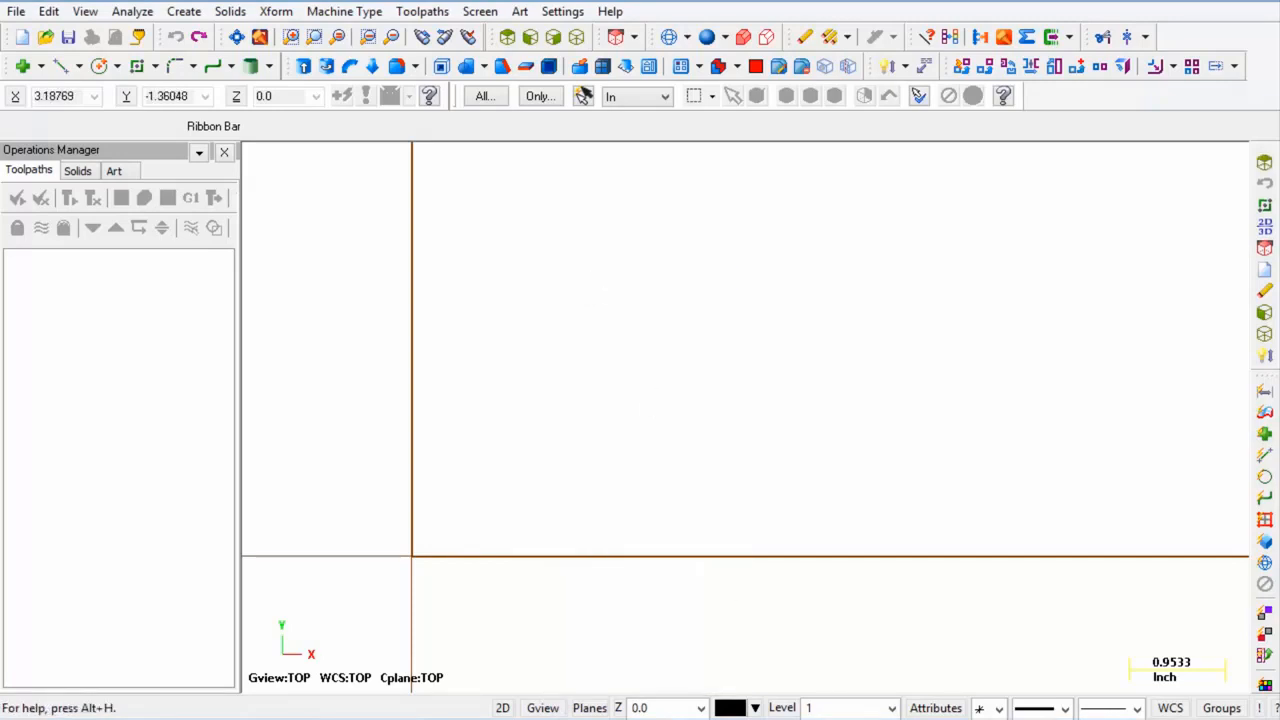
left_click(581, 708)
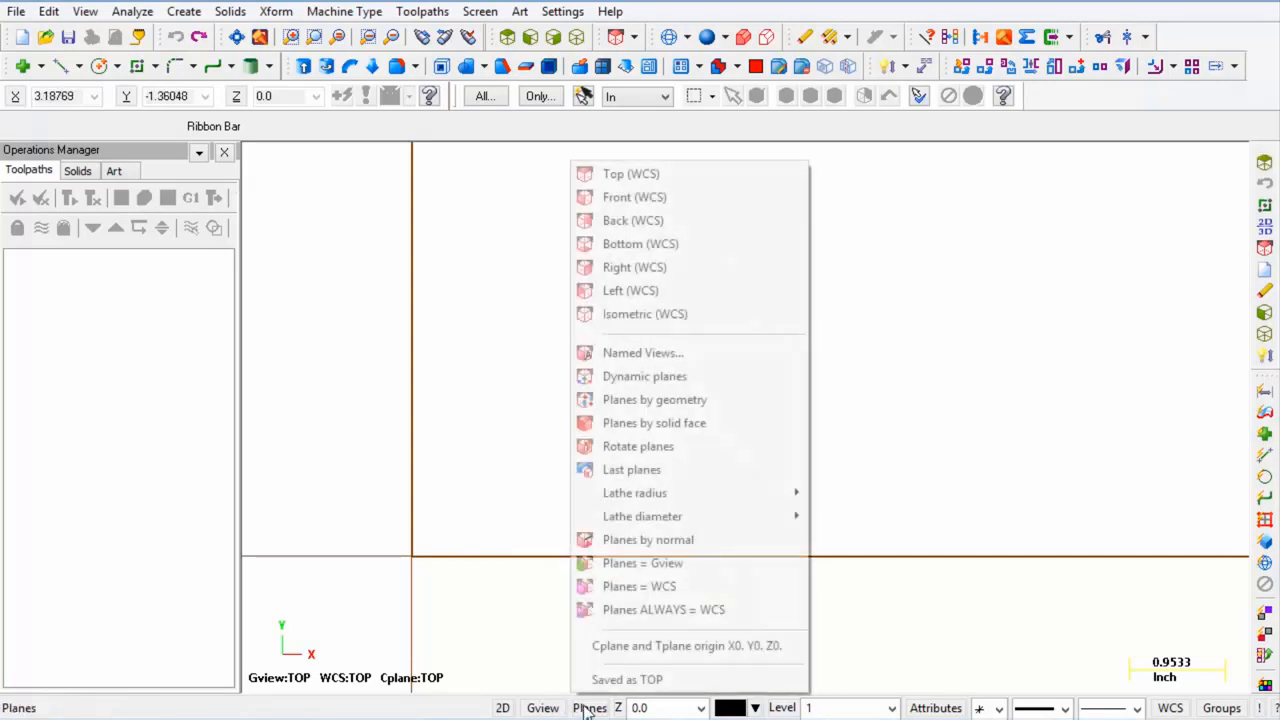
left_click(608, 173)
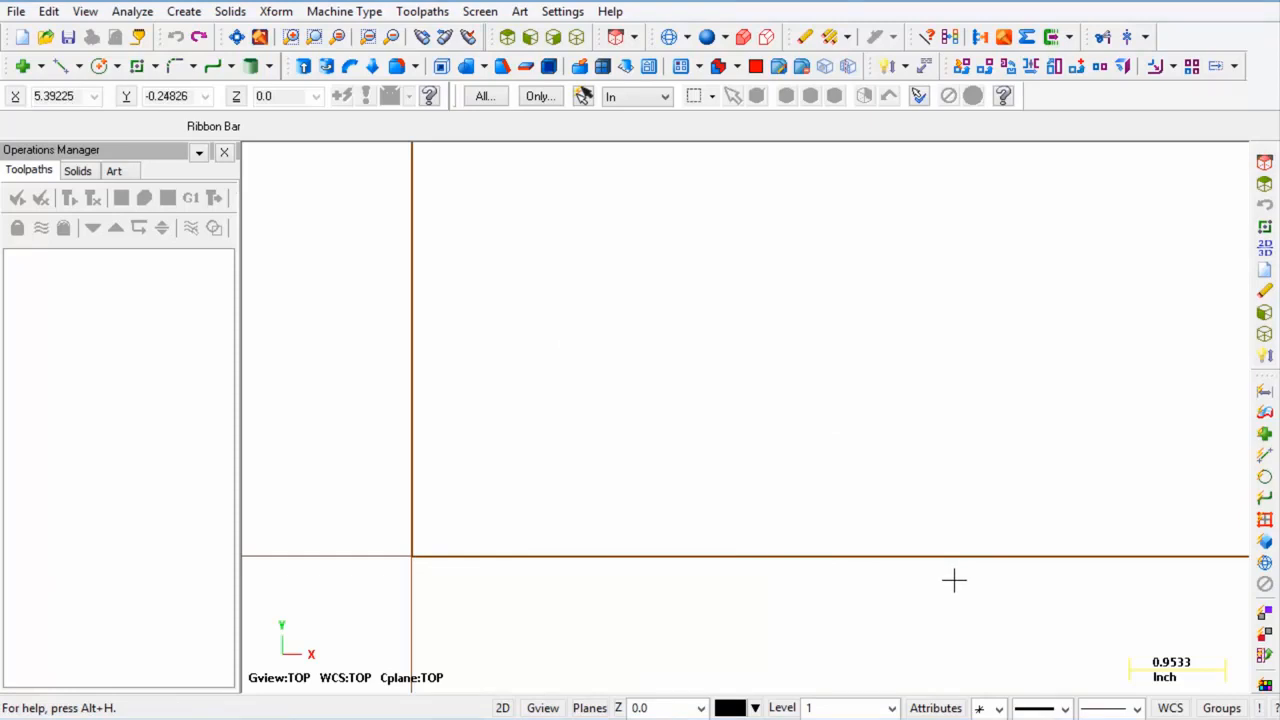
left_click(505, 708)
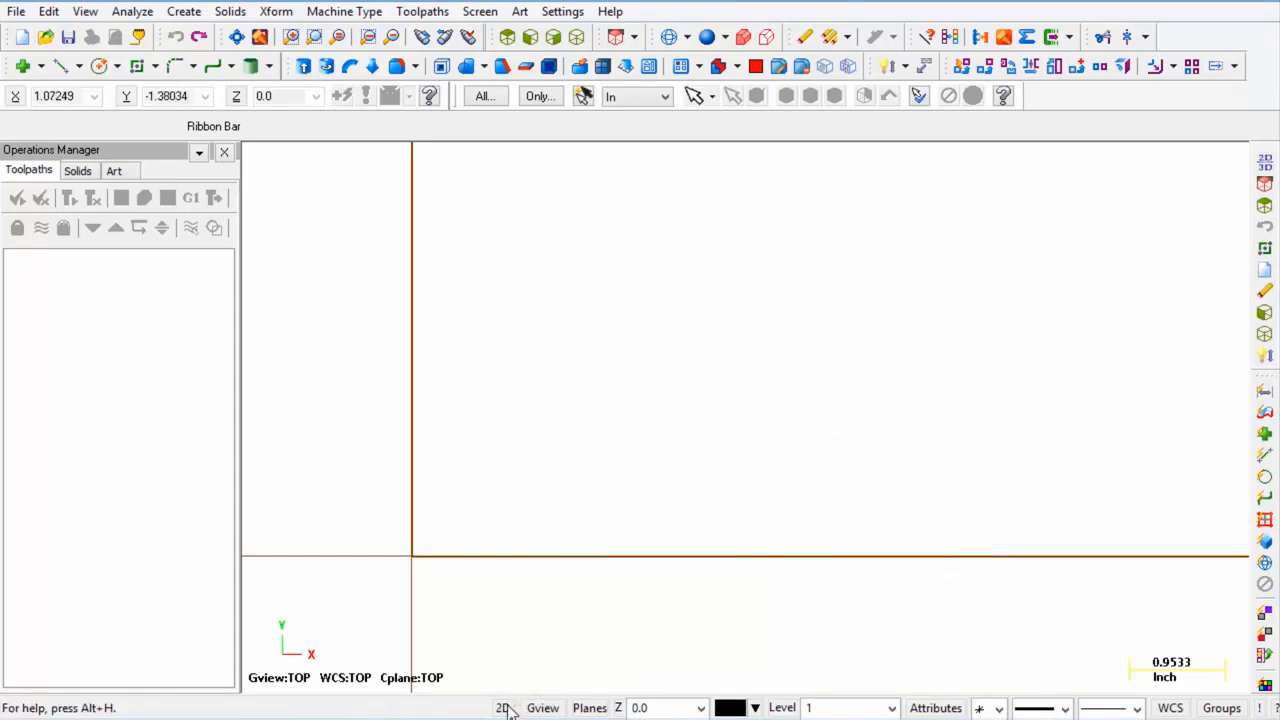
left_click(641, 708)
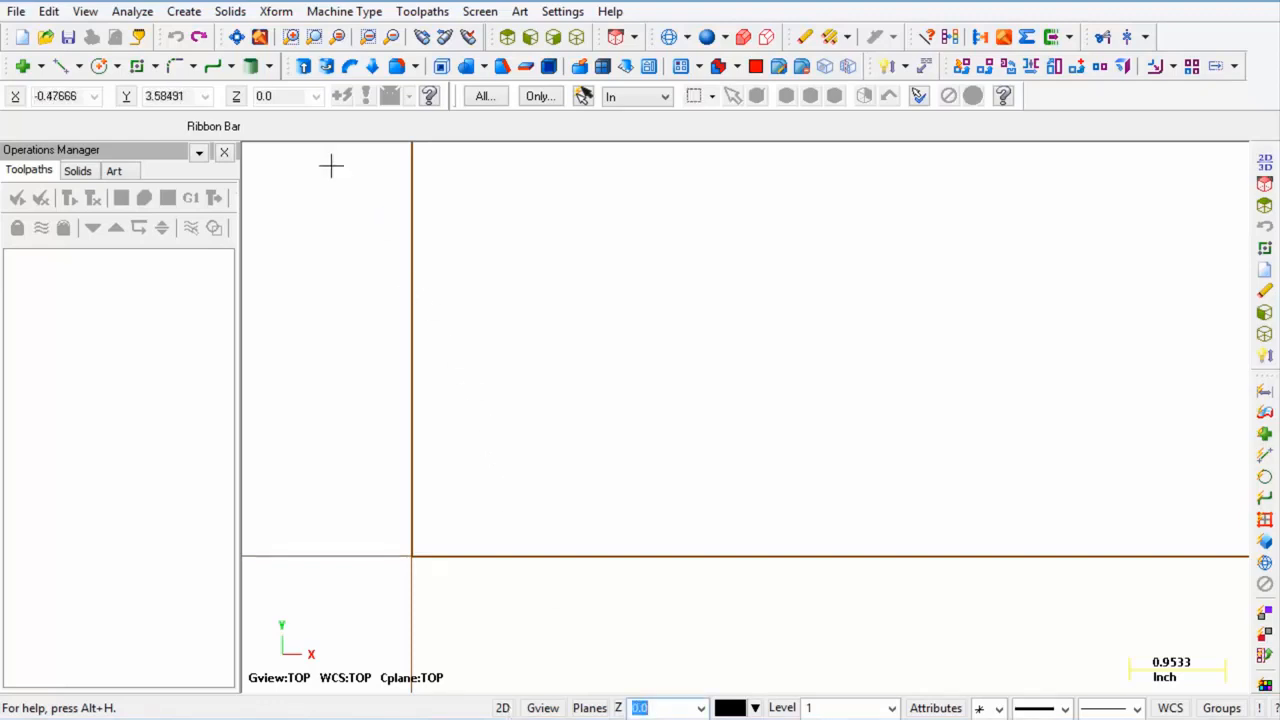
- Draw a rectangle about 3.90 by 3.35 inches with its first corner at the origin, extending into positive X and Y
left_click(184, 11)
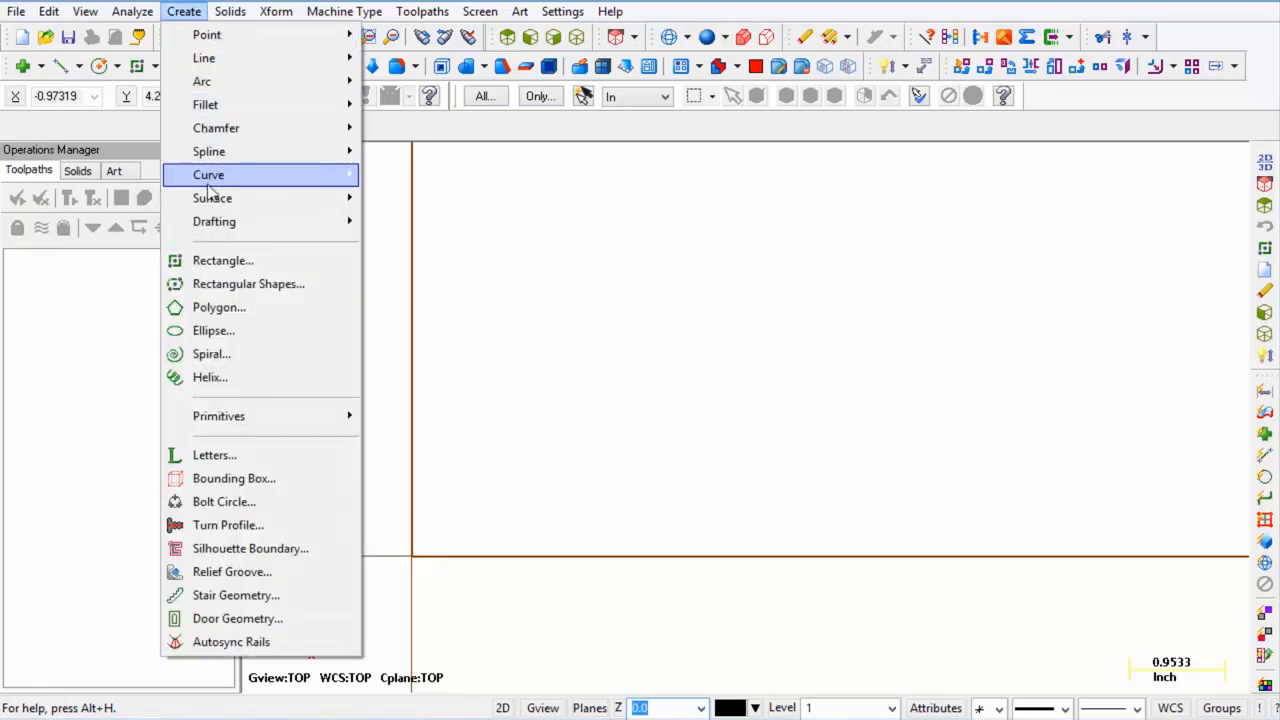
left_click(211, 262)
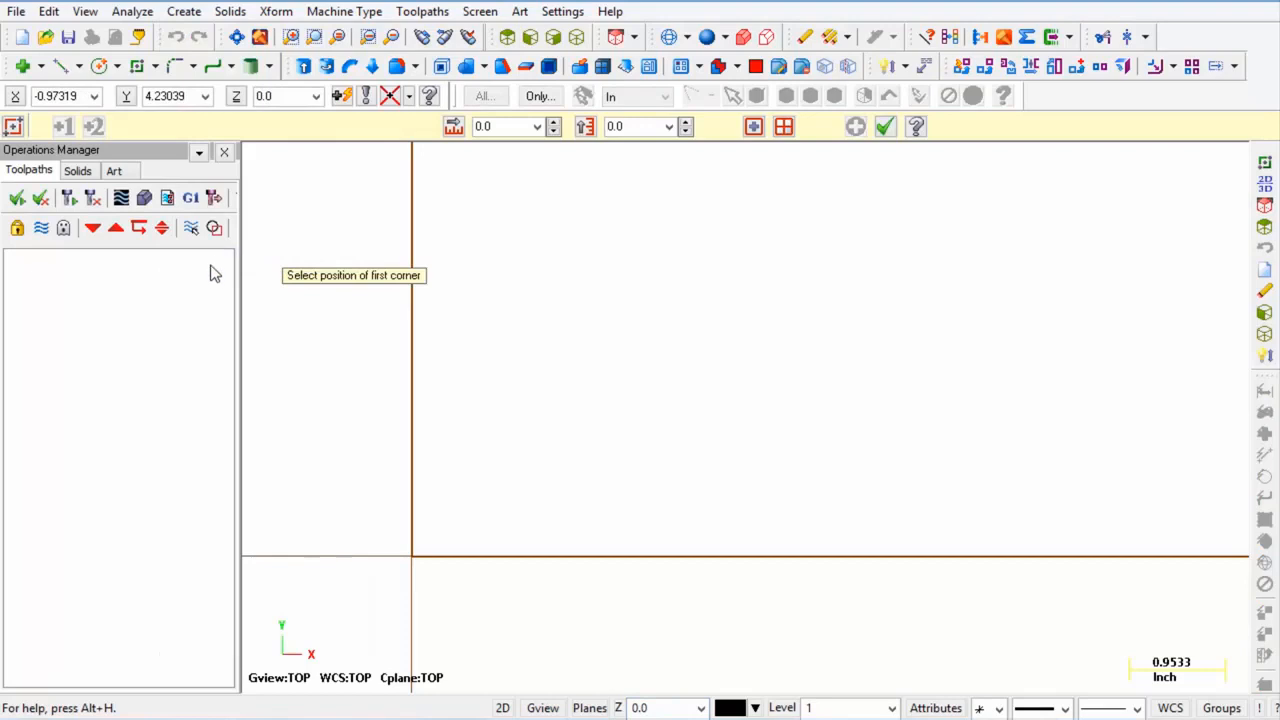
left_click(421, 552)
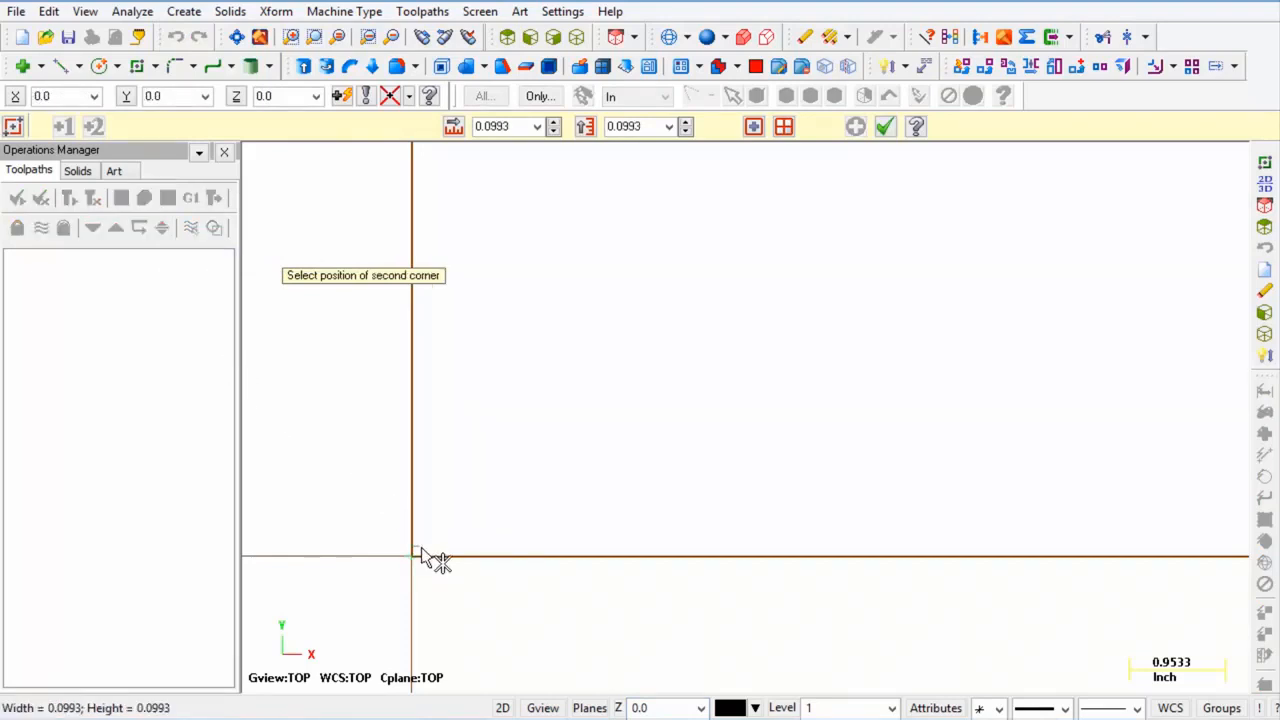
left_click(804, 229)
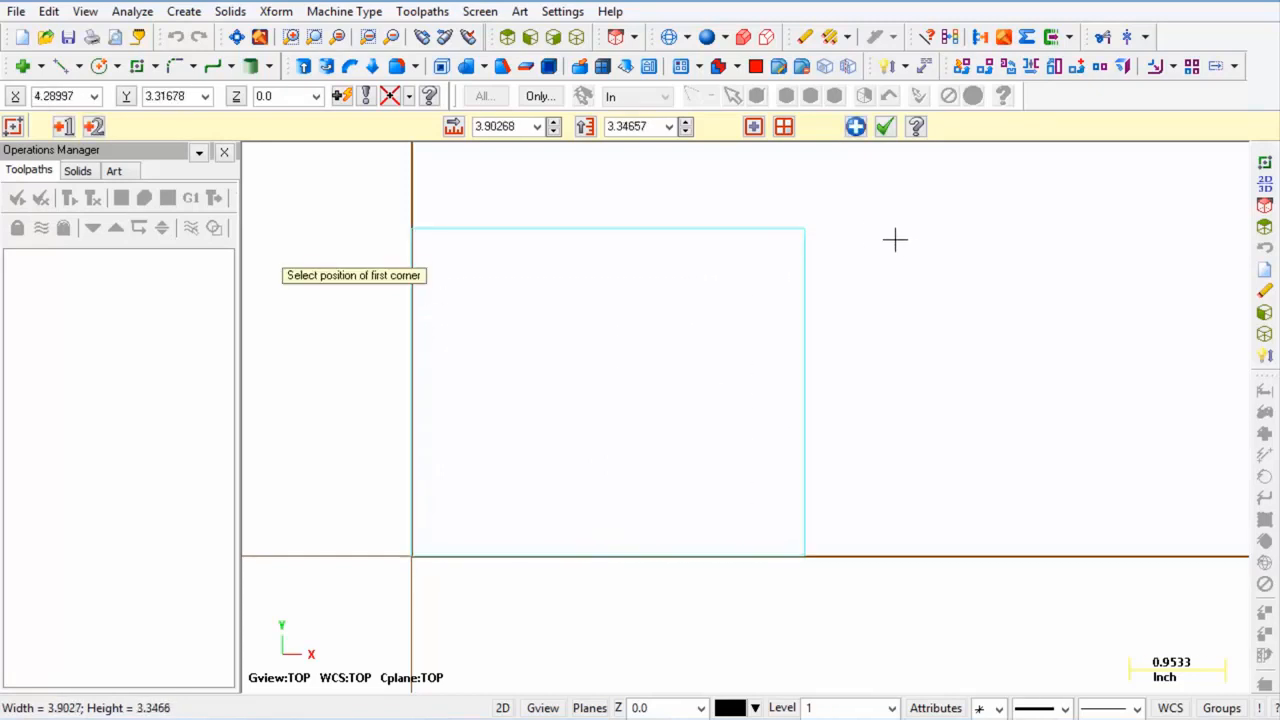
- Set the rectangle's width to 6.0 and its height to 4.0, and accept it
left_click(519, 126)
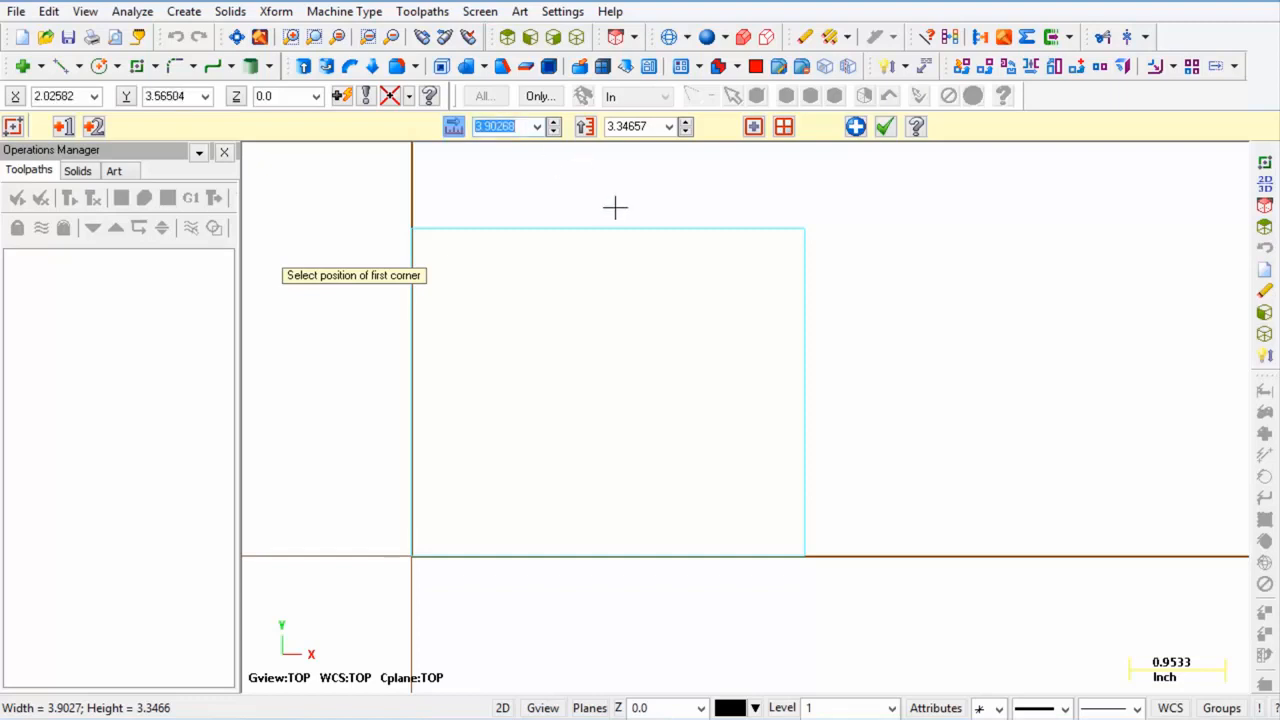
type("6.")
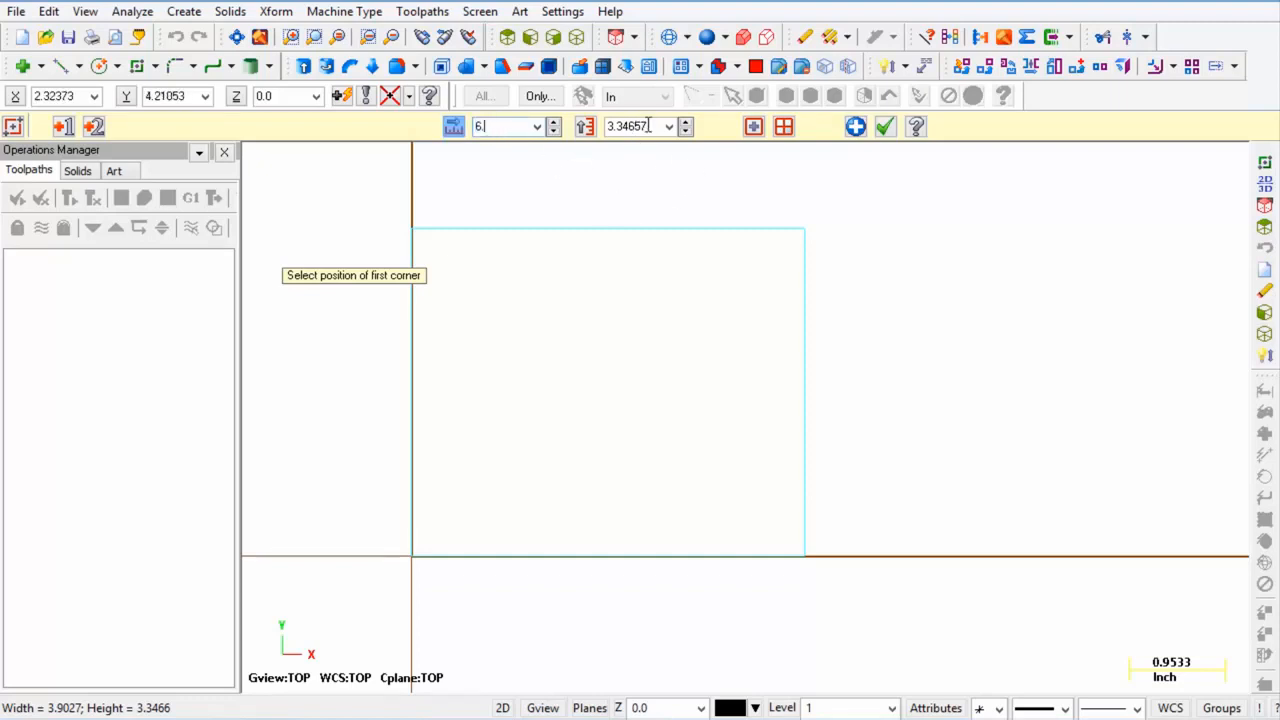
left_click(648, 126)
type("4")
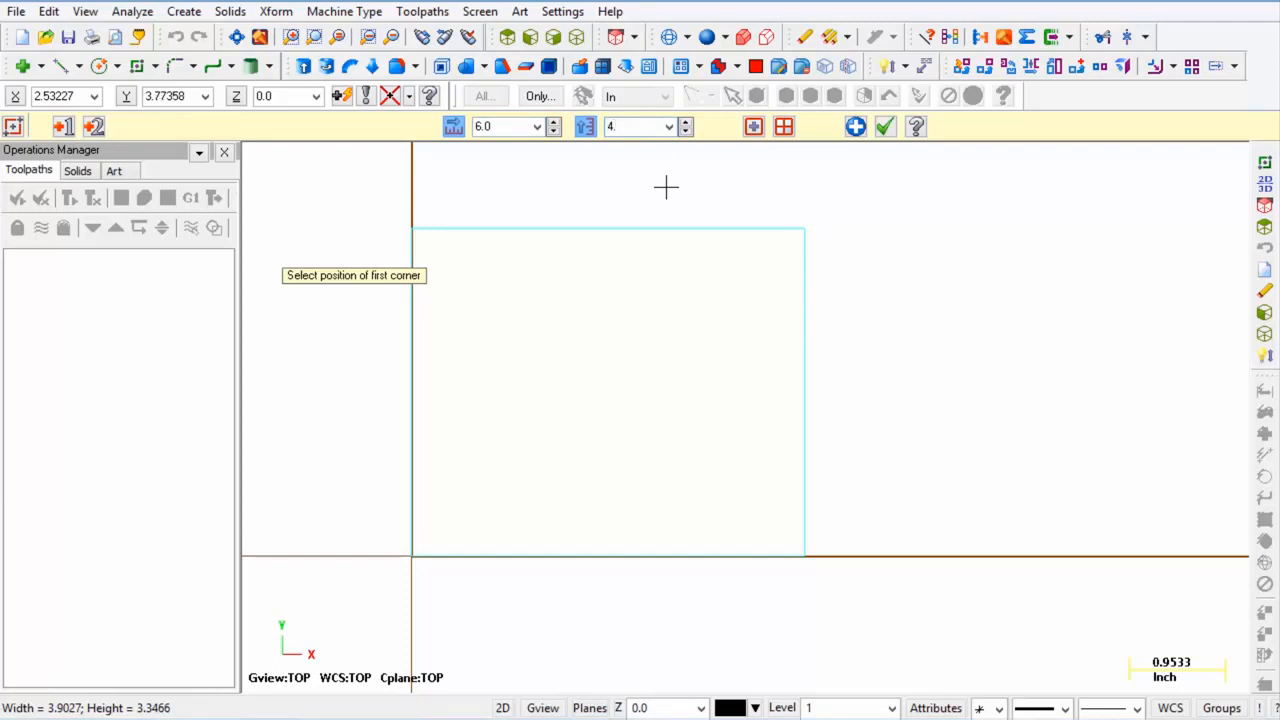
type(".")
left_click(885, 126)
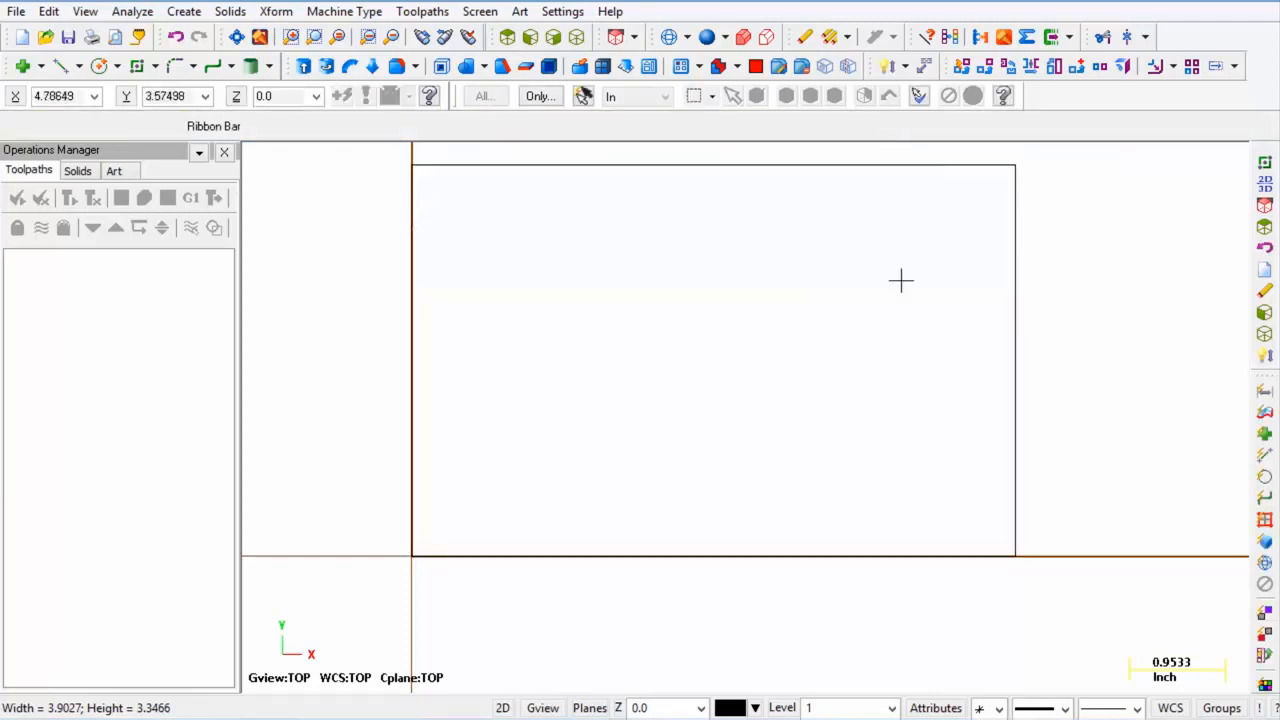
- Select all four sides of the rectangle with Chain selection in a tilted 3D view
right_click(744, 353)
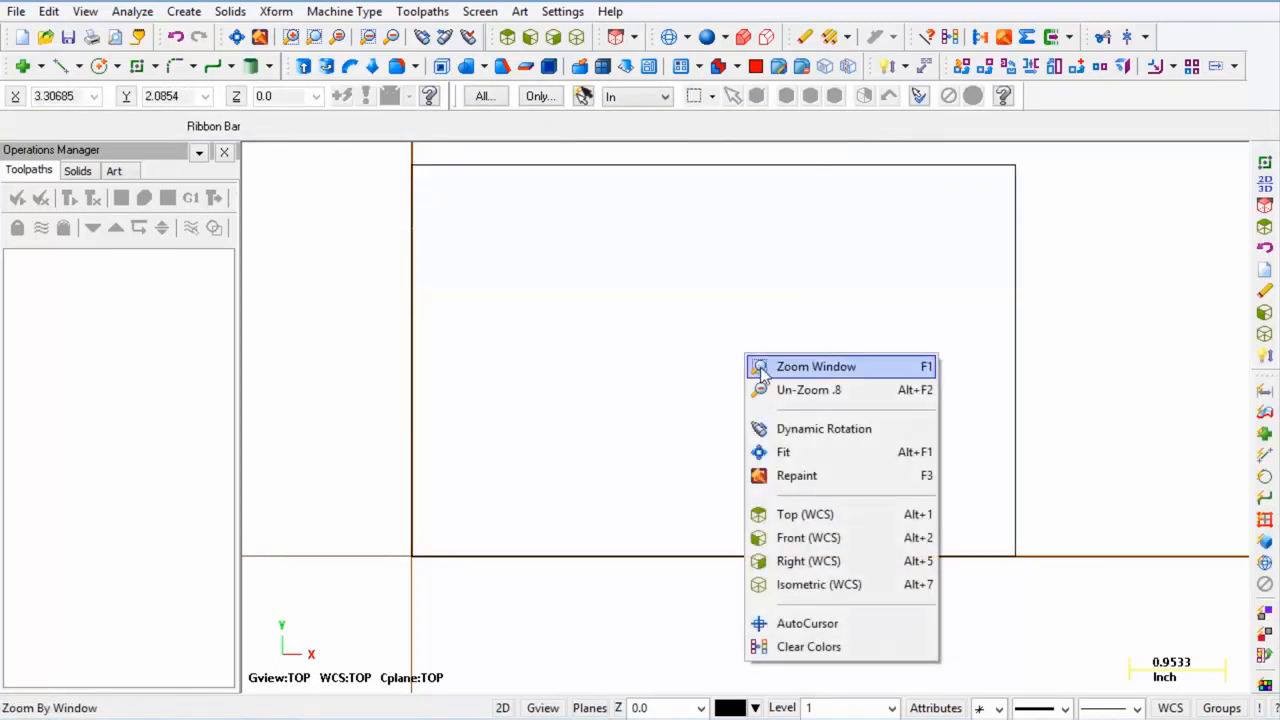
left_click(813, 458)
right_click(808, 456)
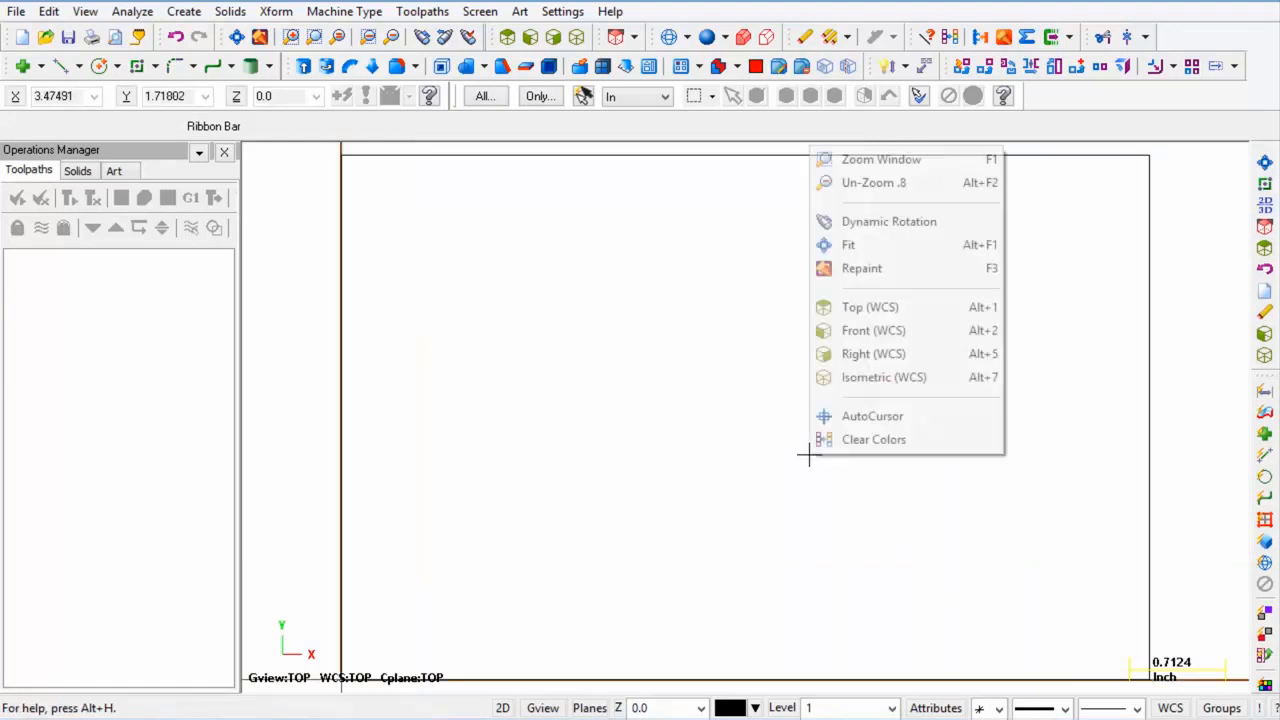
left_click(866, 182)
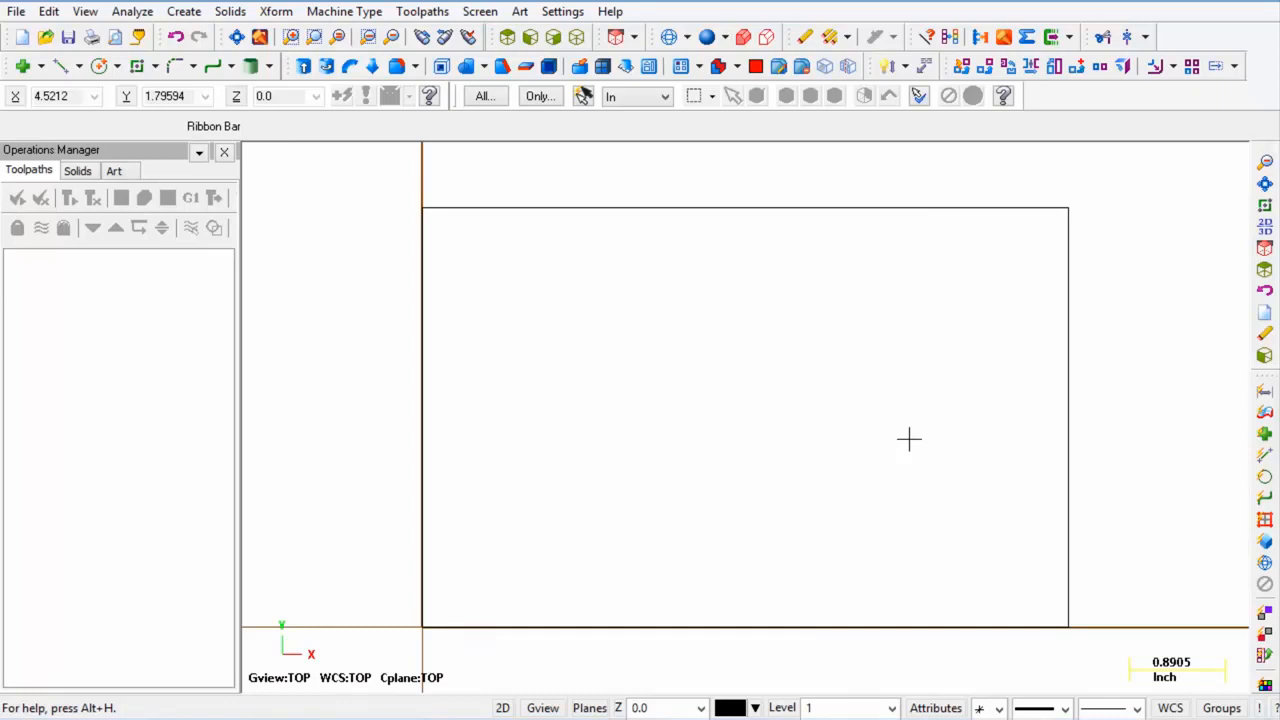
mouse_move(746, 414)
middle_mouse_down()
mouse_move(828, 357)
mouse_move(866, 309)
middle_mouse_up()
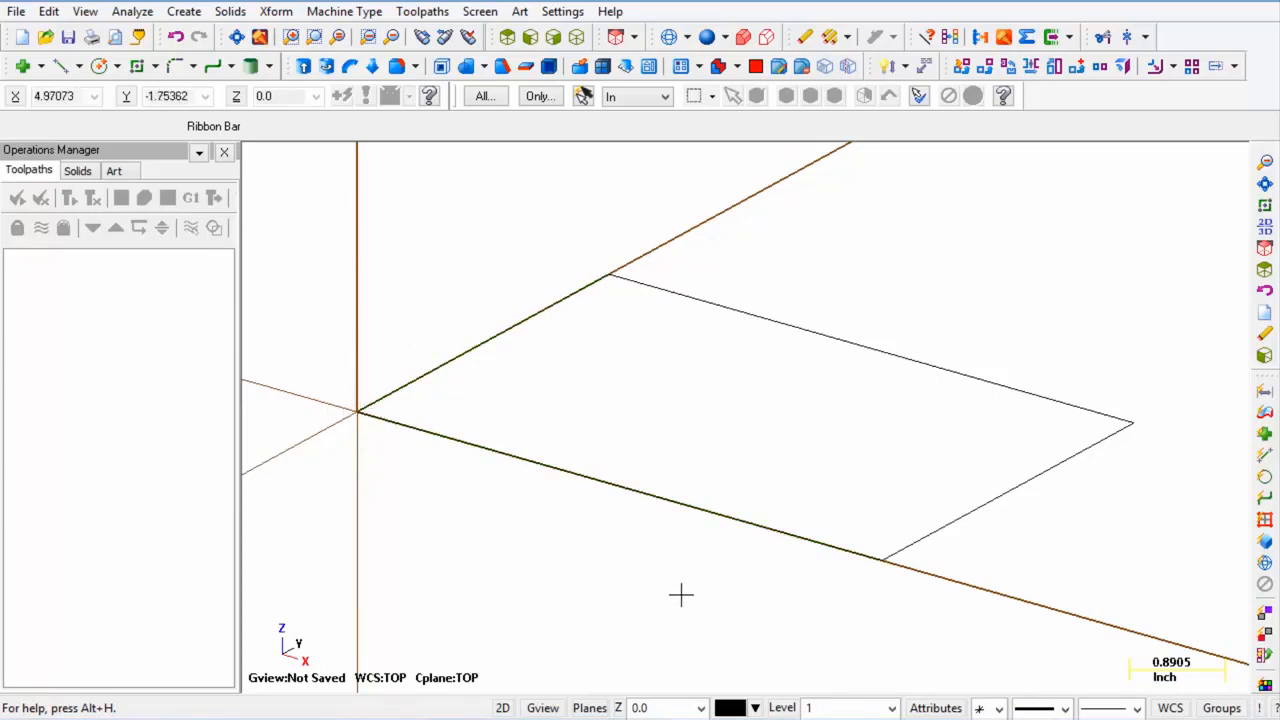
scroll(680, 594, "down", 2)
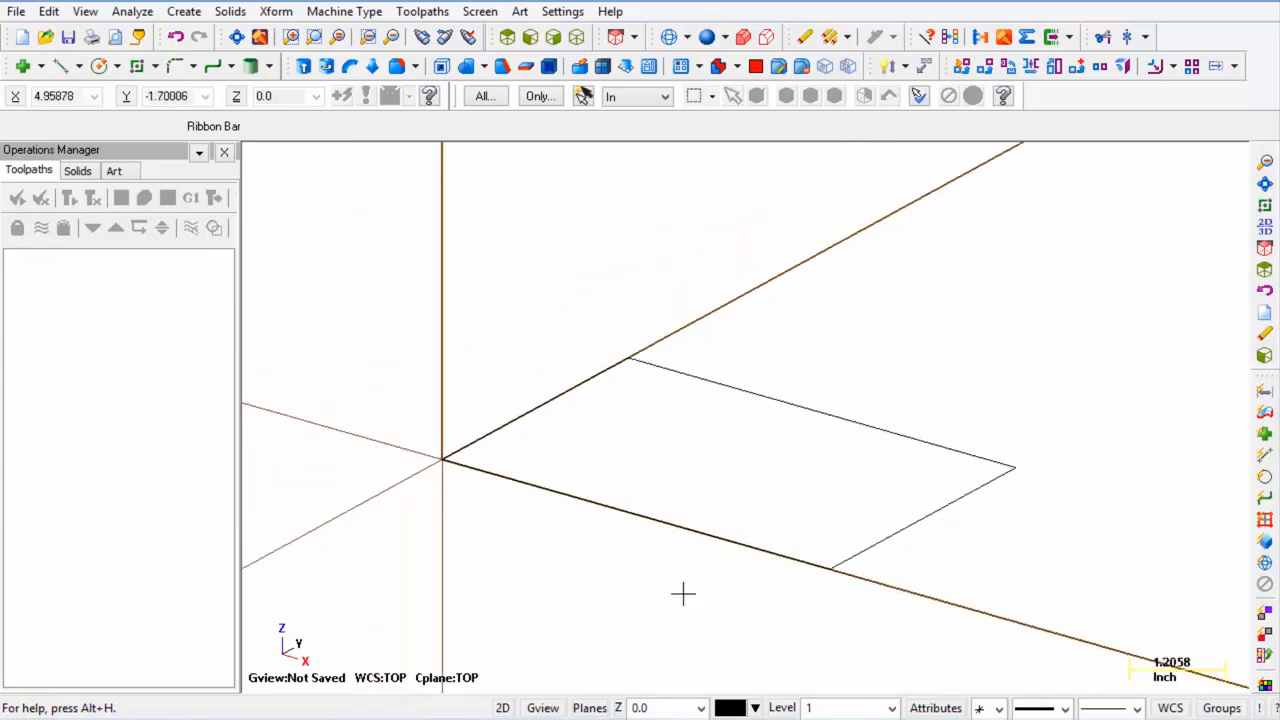
left_click(712, 98)
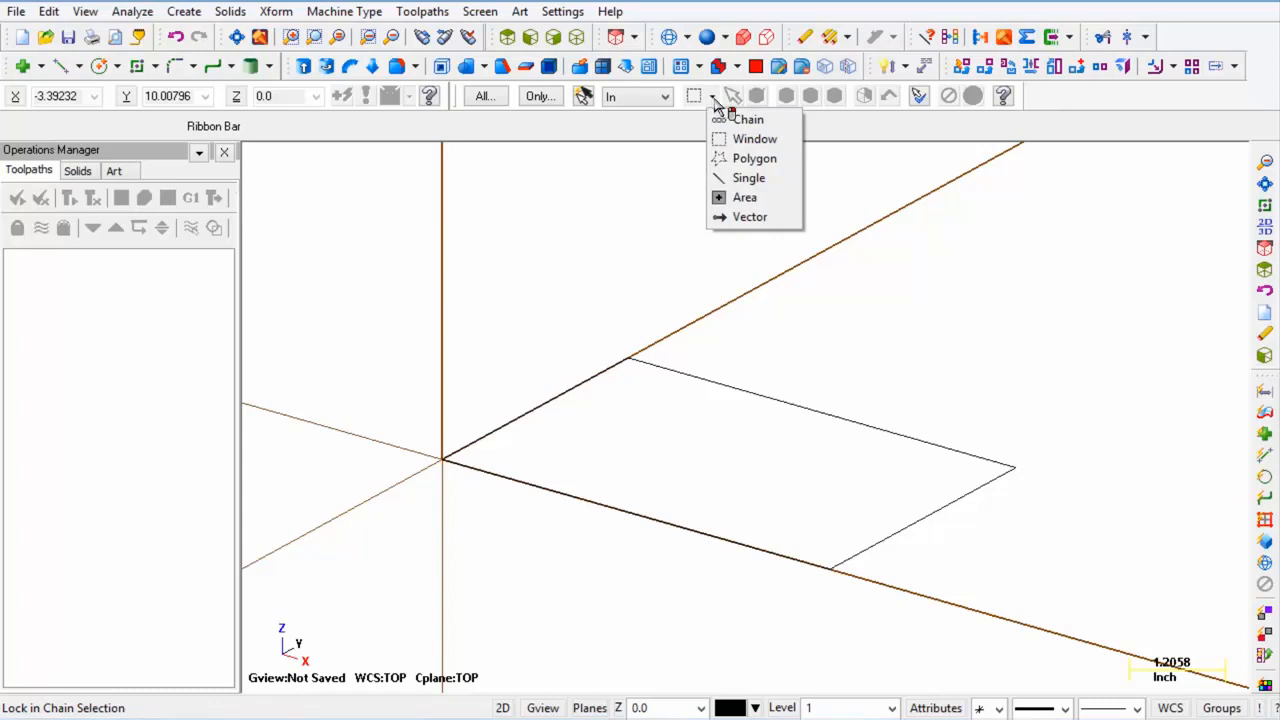
left_click(756, 121)
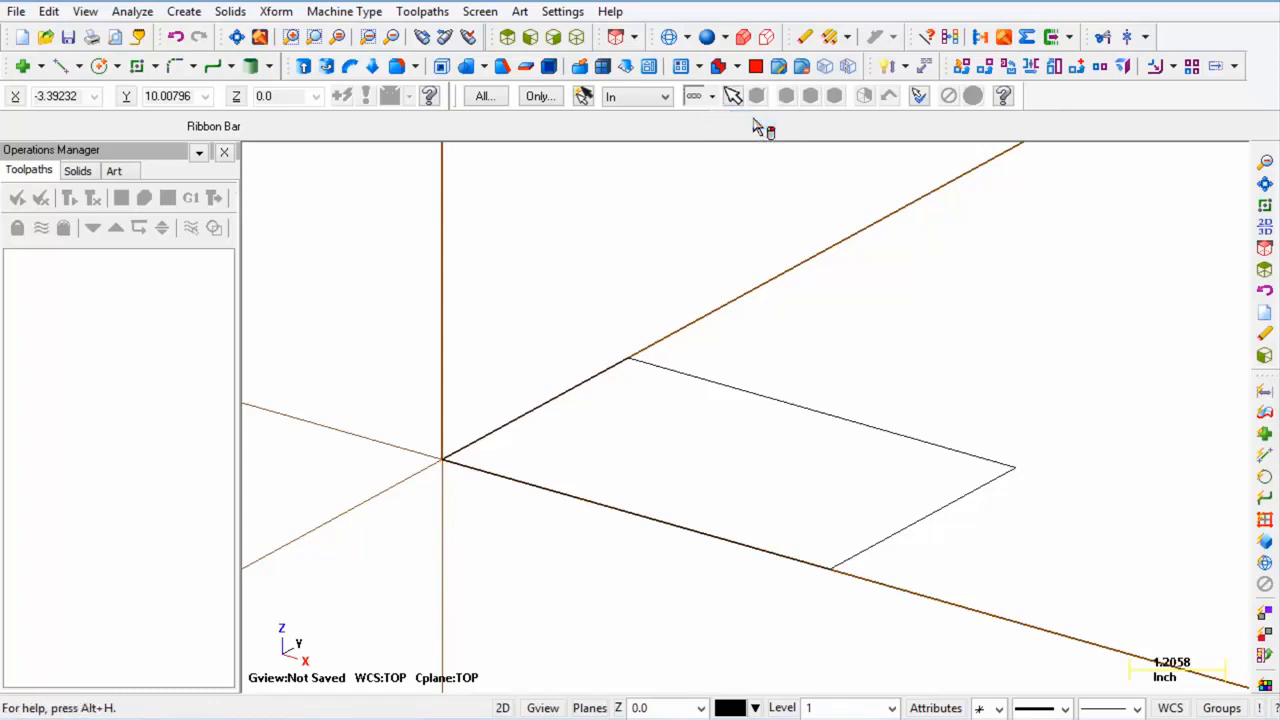
left_click(710, 366)
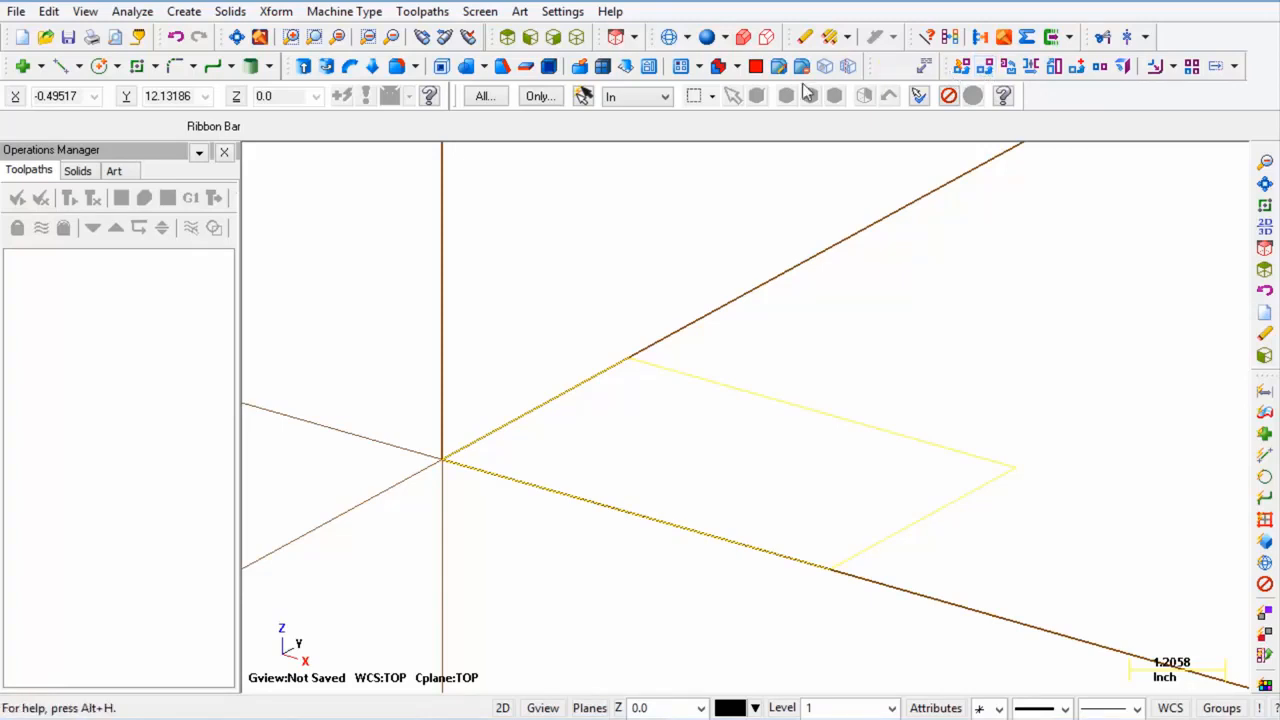
- Start a Translate of the selected rectangle with the Join option and a Z delta of 3.0
left_click(280, 12)
left_click(290, 37)
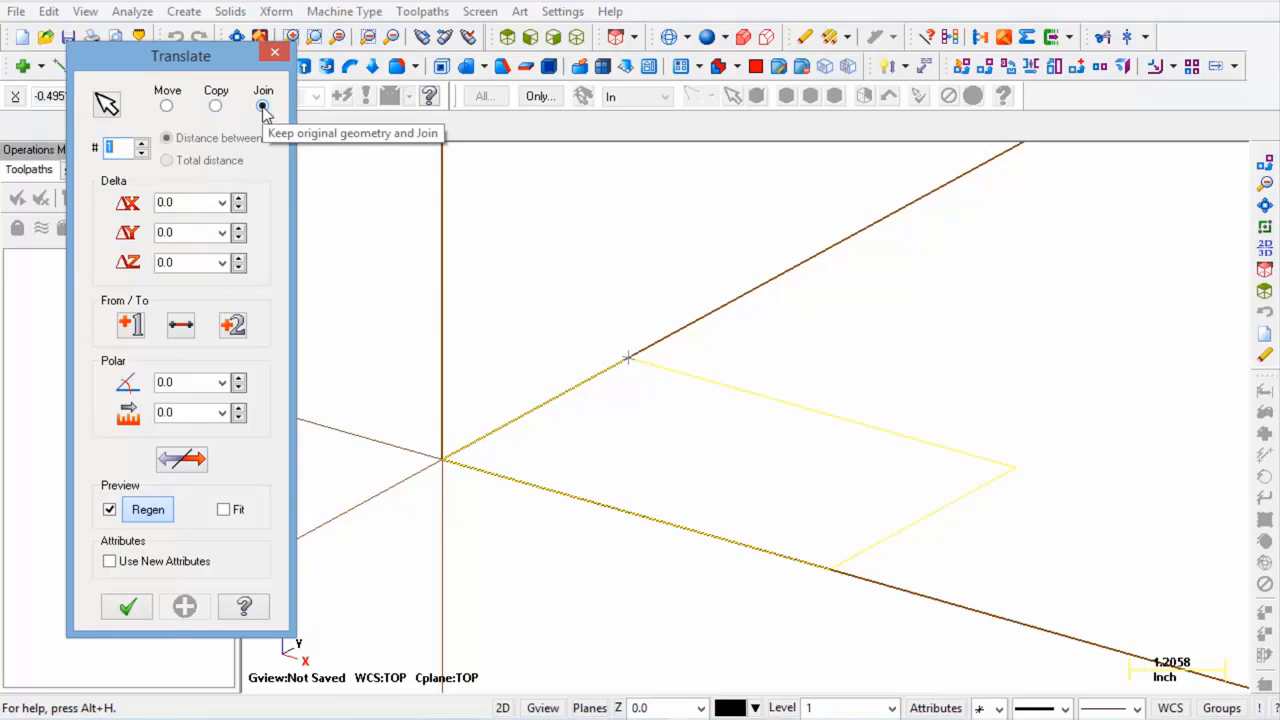
left_click(191, 262)
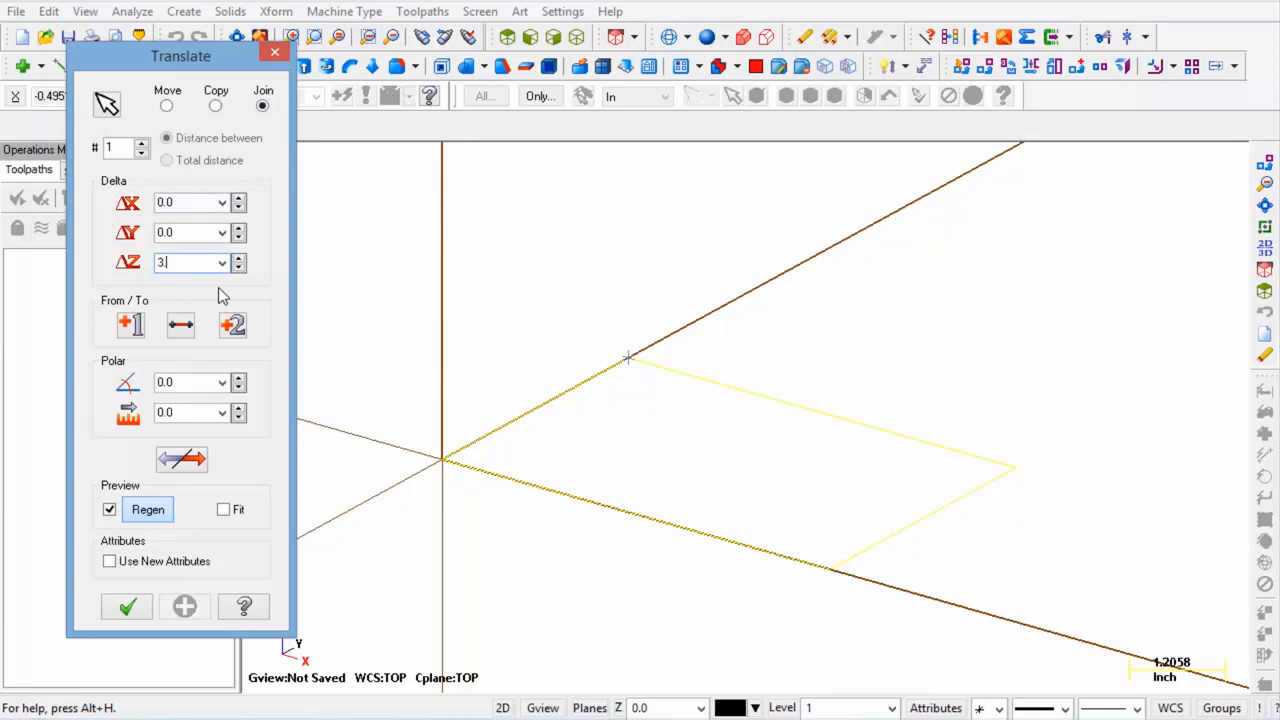
key("Return")
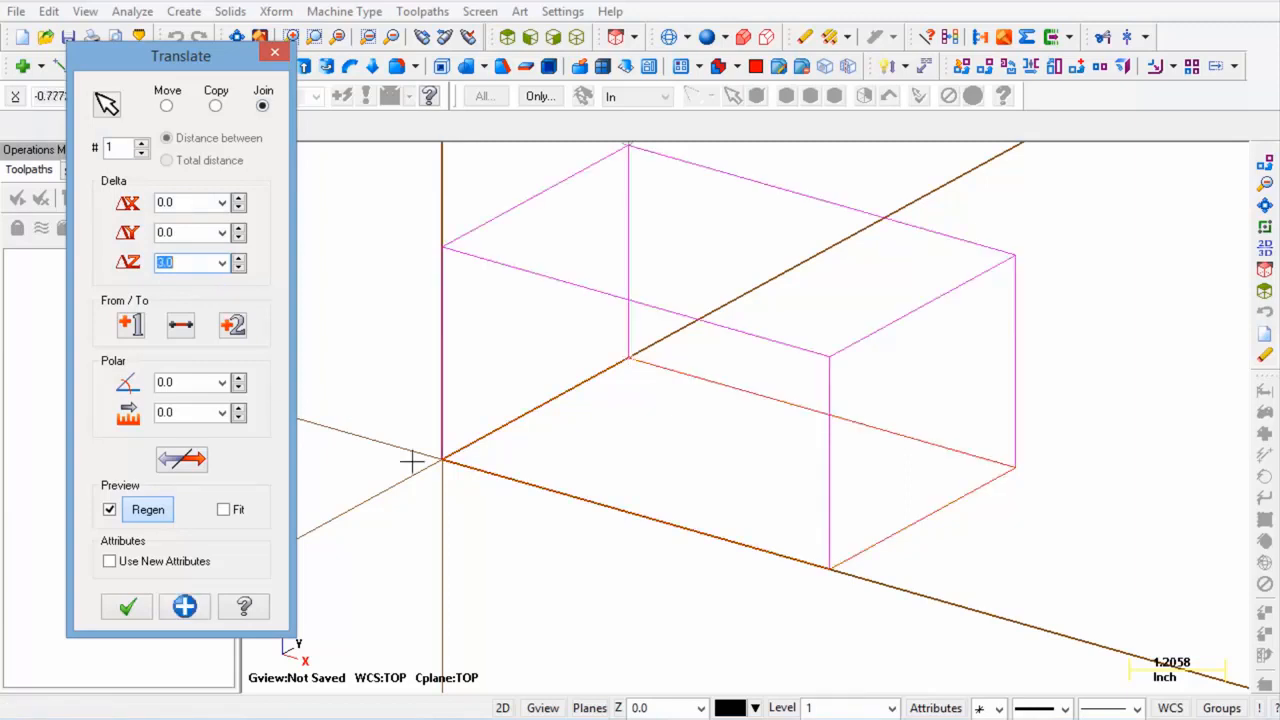
scroll(603, 555, "down", 1)
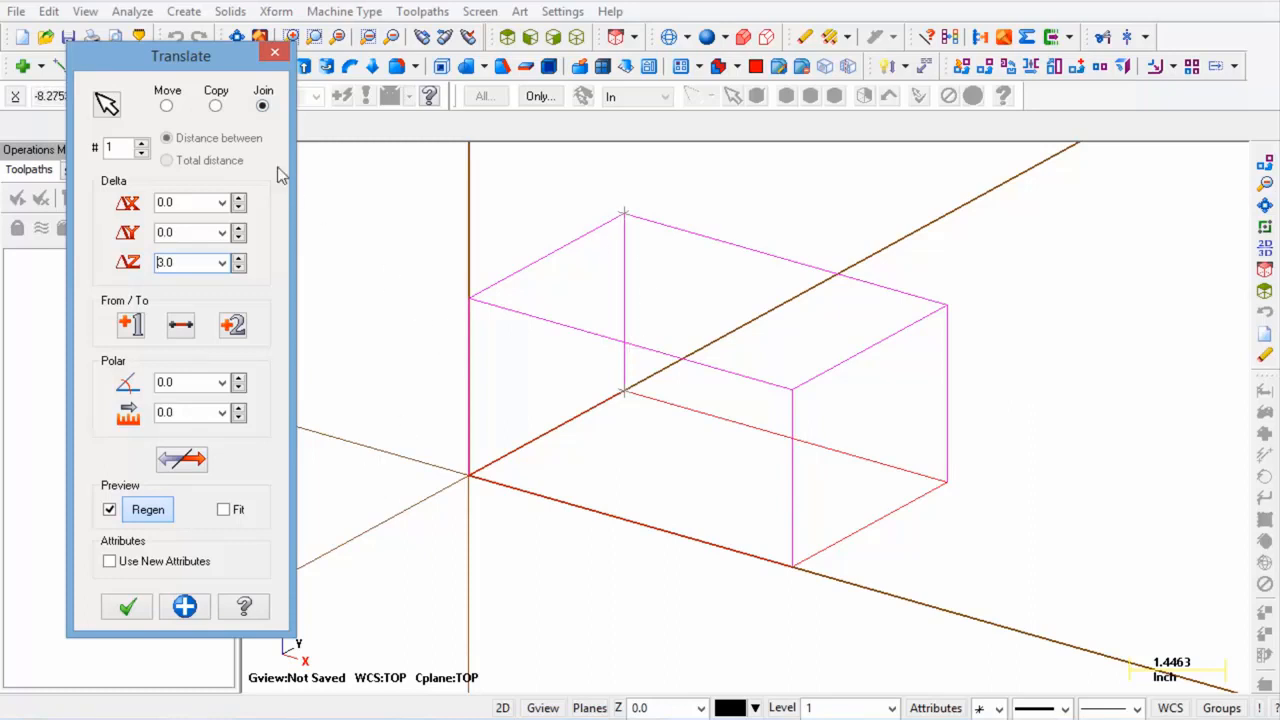
- Preview the translation as a Copy and as a Move, and return it to Join
left_click(215, 107)
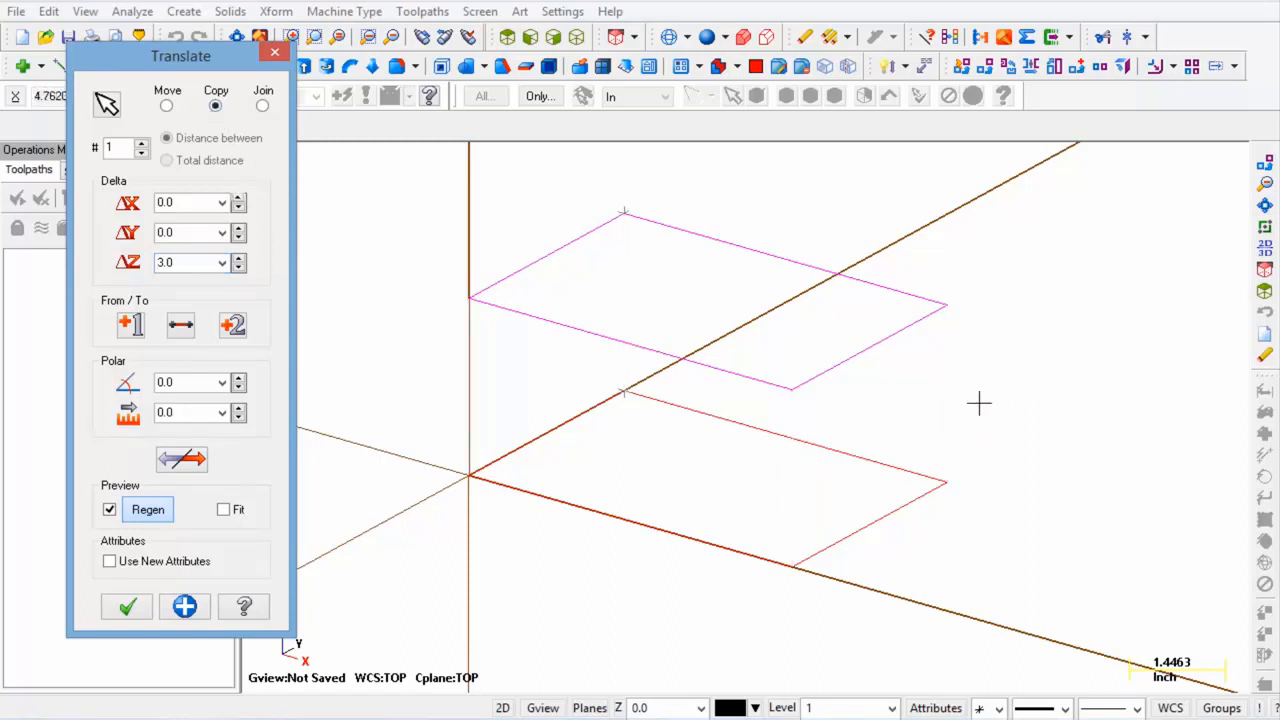
left_click(166, 106)
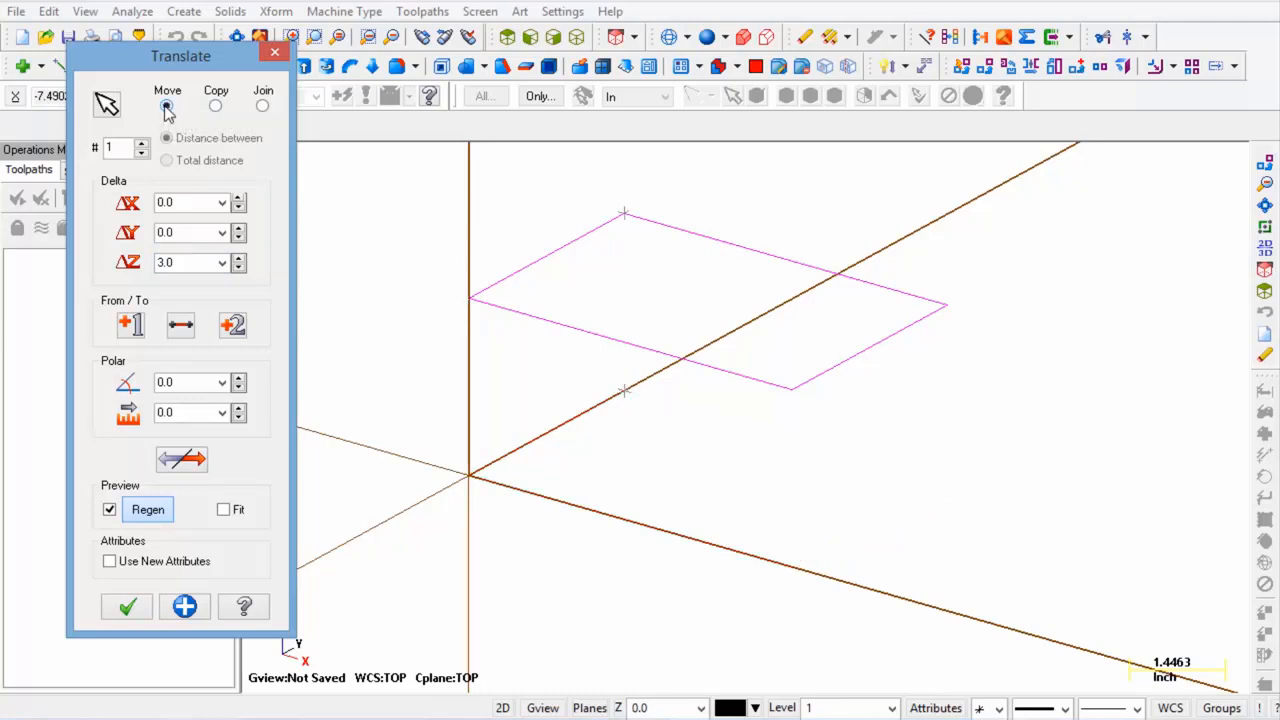
left_click(264, 107)
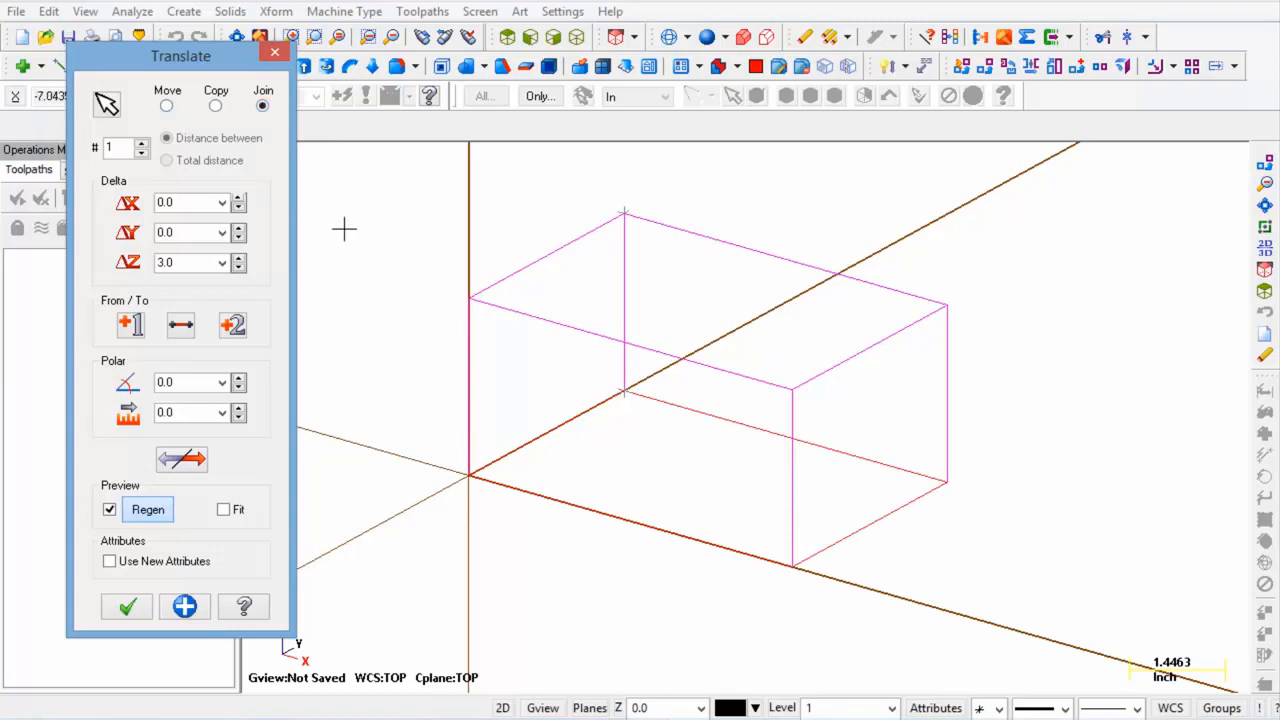
- Apply the Join translation and clear the group and result colors from the box
left_click(140, 610)
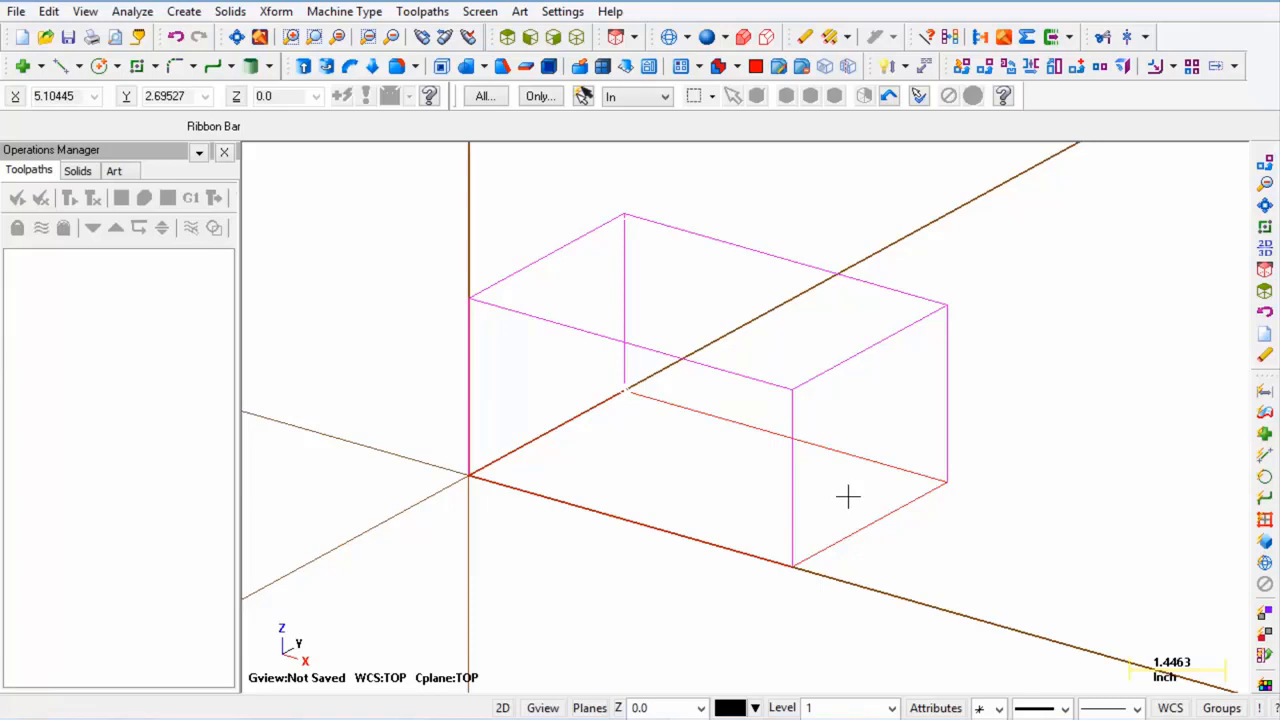
left_click(953, 37)
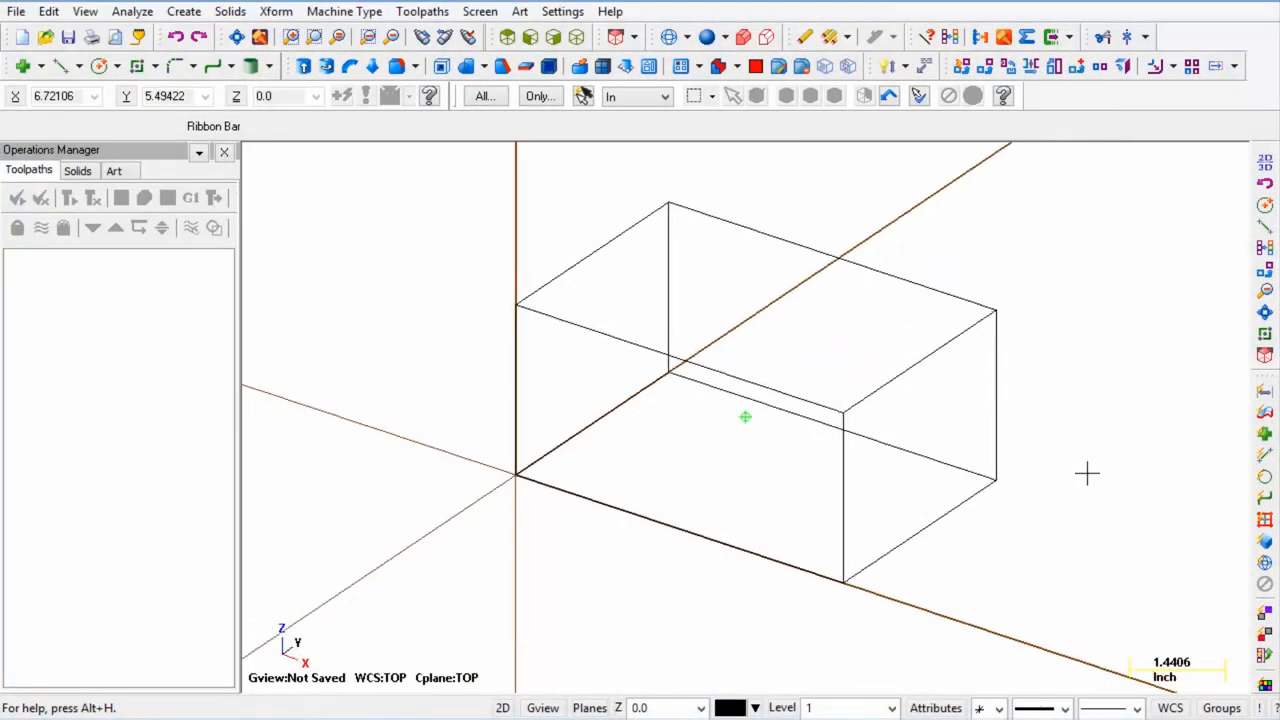
- Examine the wireframe box in the Top, Front, Back and Right graphics views
mouse_move(1087, 474)
middle_mouse_down()
mouse_move(1066, 500)
mouse_move(1137, 440)
mouse_move(1087, 489)
mouse_move(1094, 471)
middle_mouse_up()
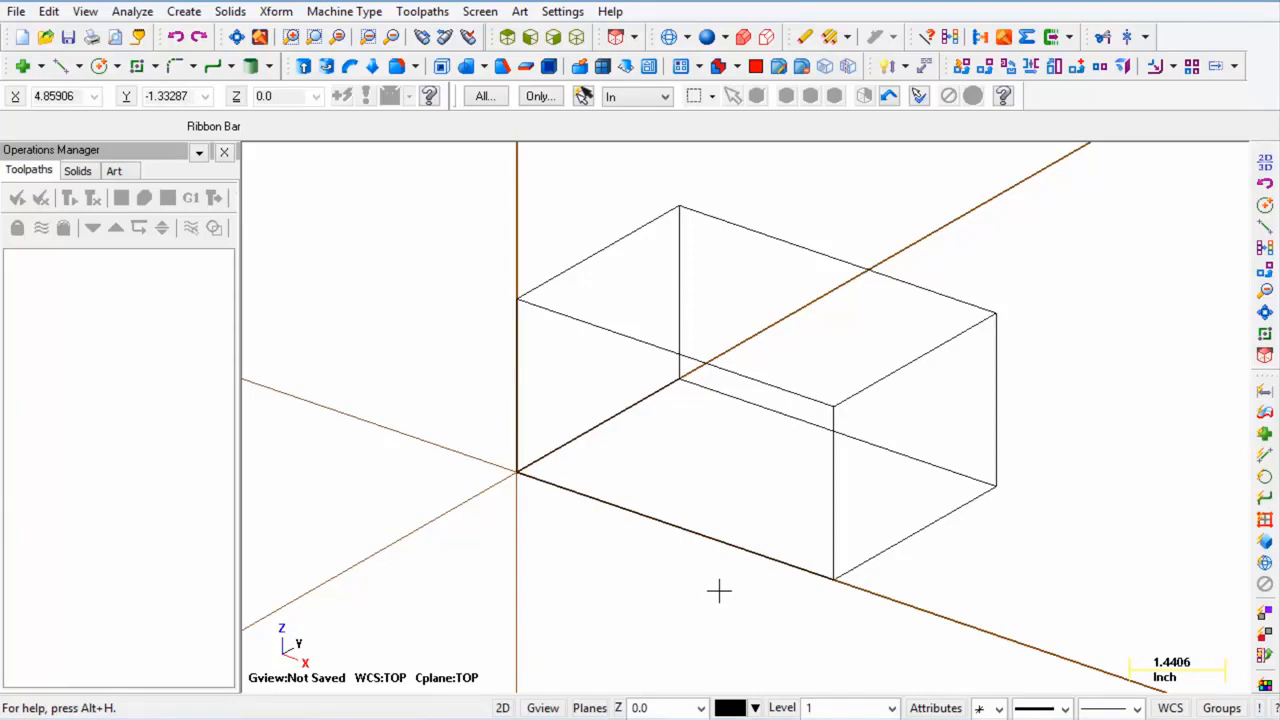
left_click(554, 706)
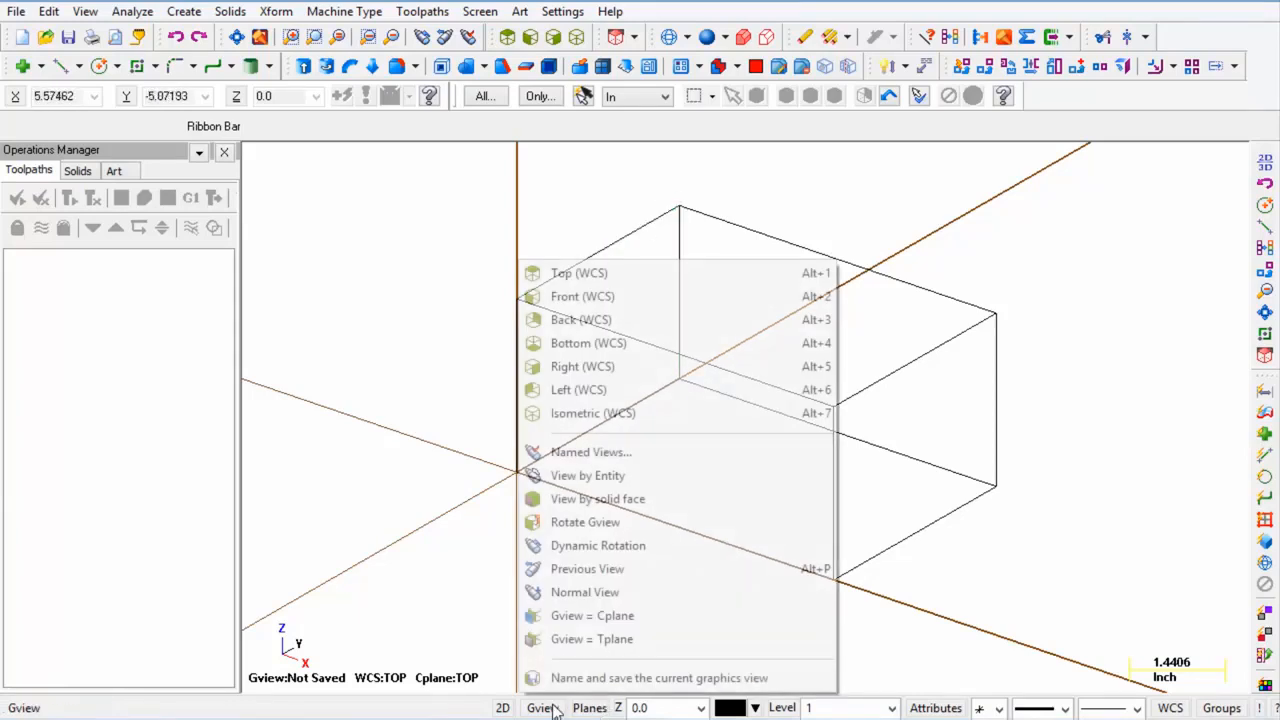
left_click(633, 286)
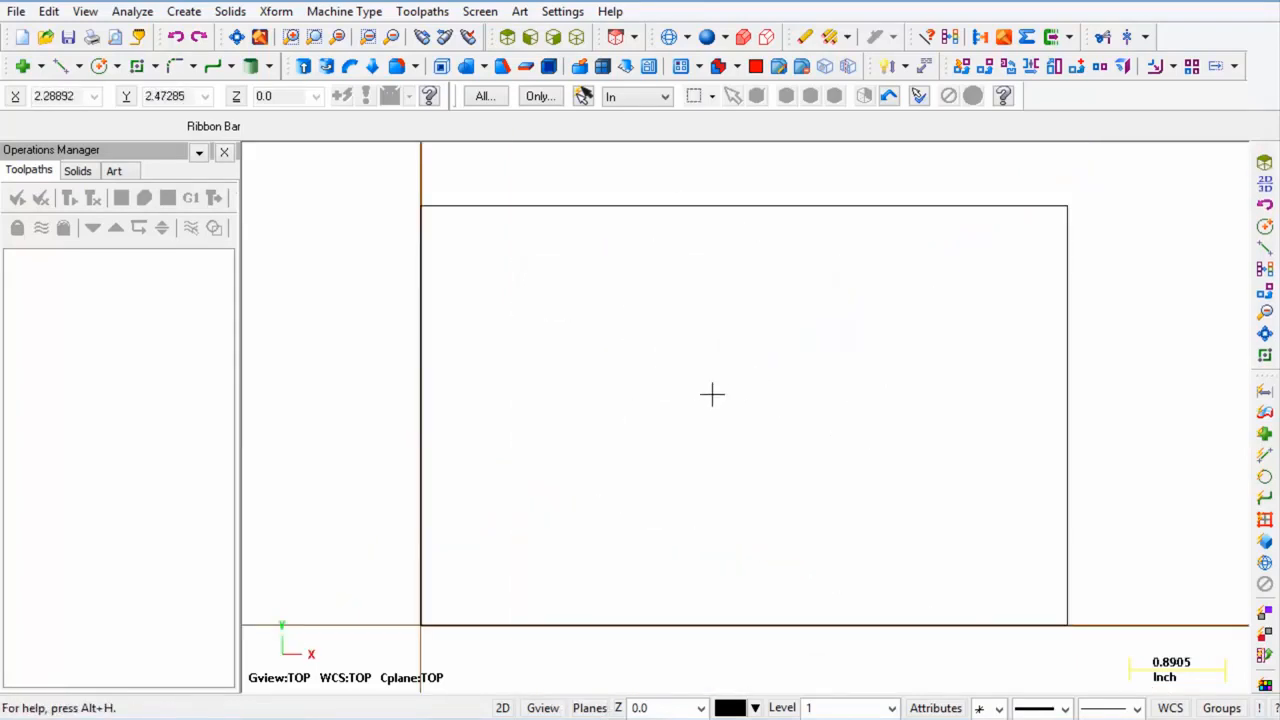
scroll(820, 390, "down", 2)
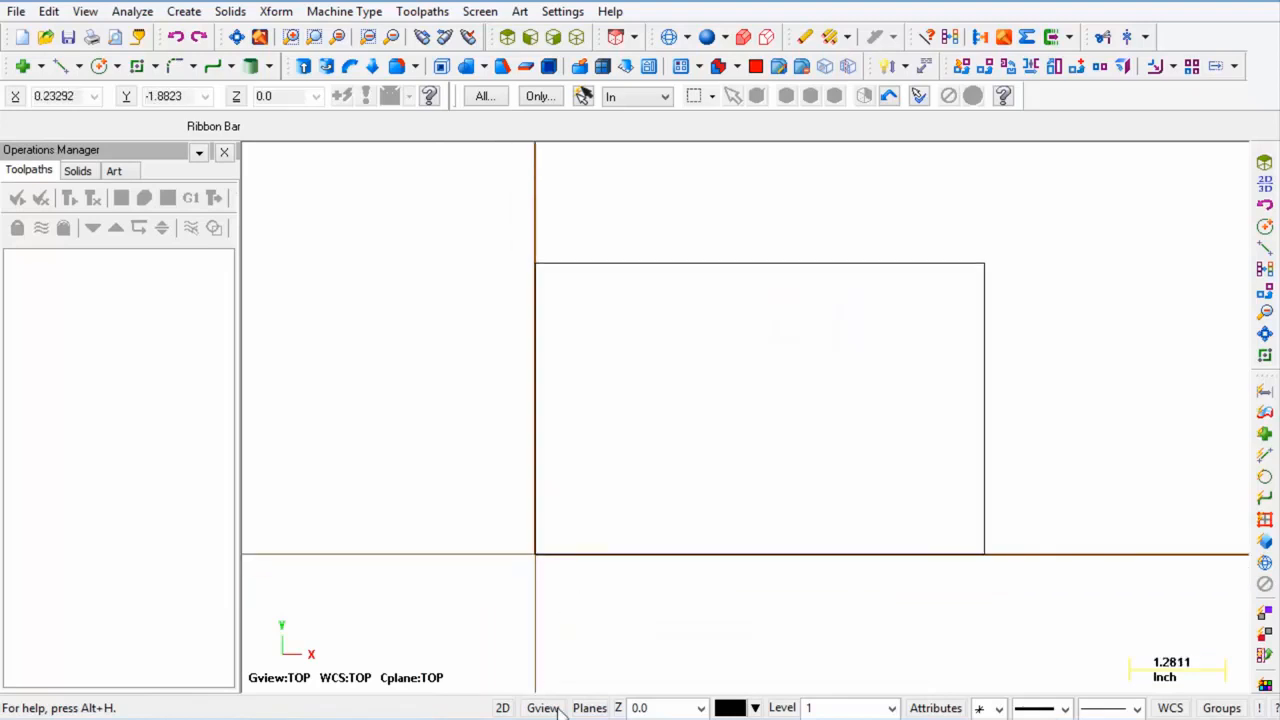
left_click(556, 708)
left_click(612, 302)
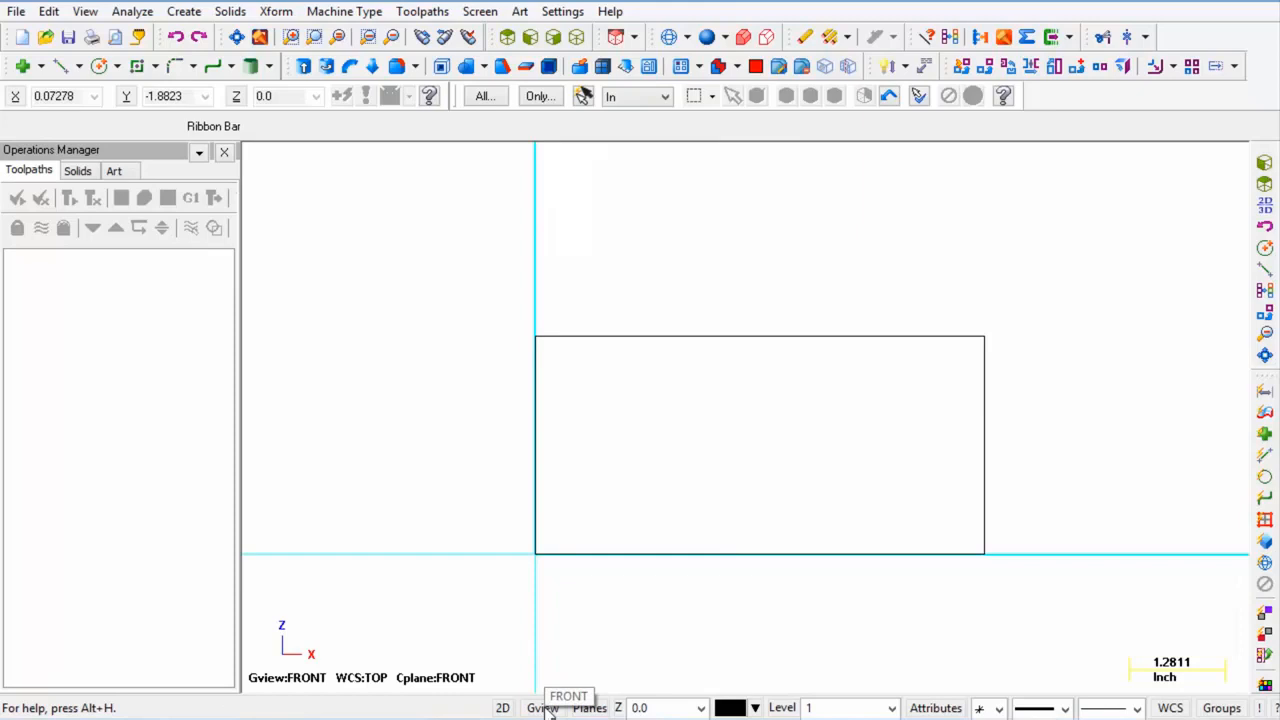
left_click(547, 709)
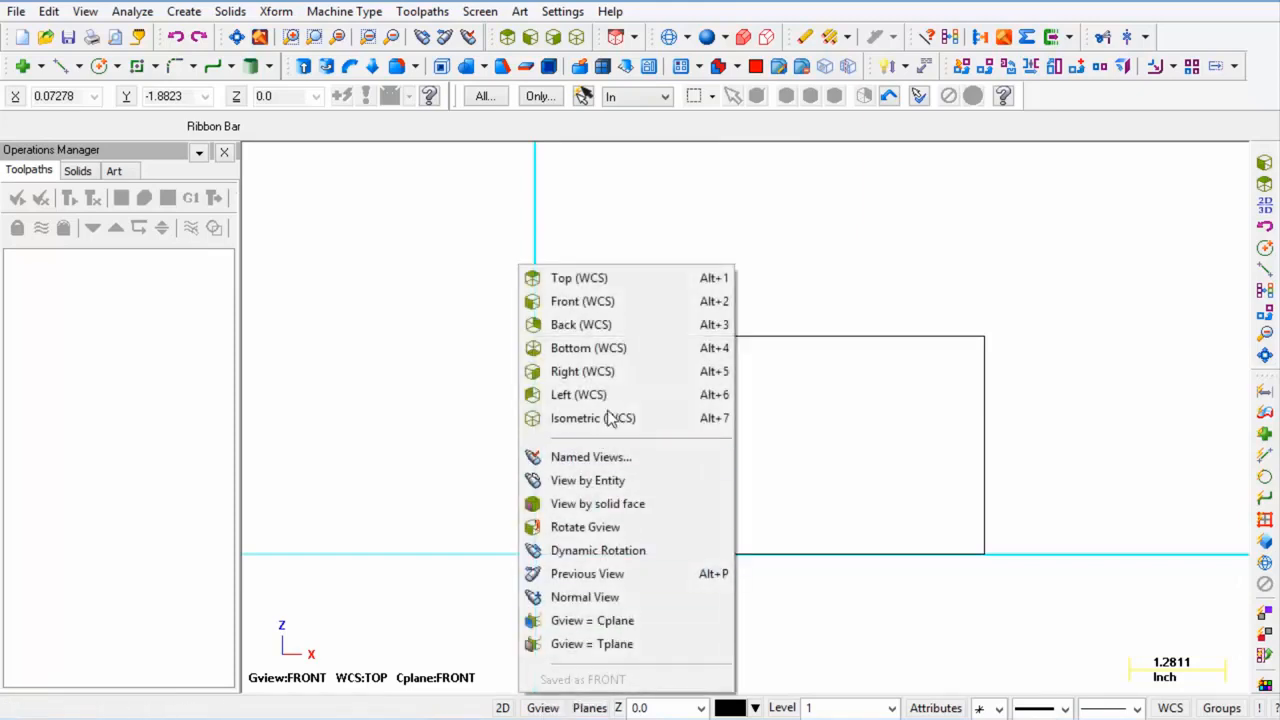
left_click(601, 330)
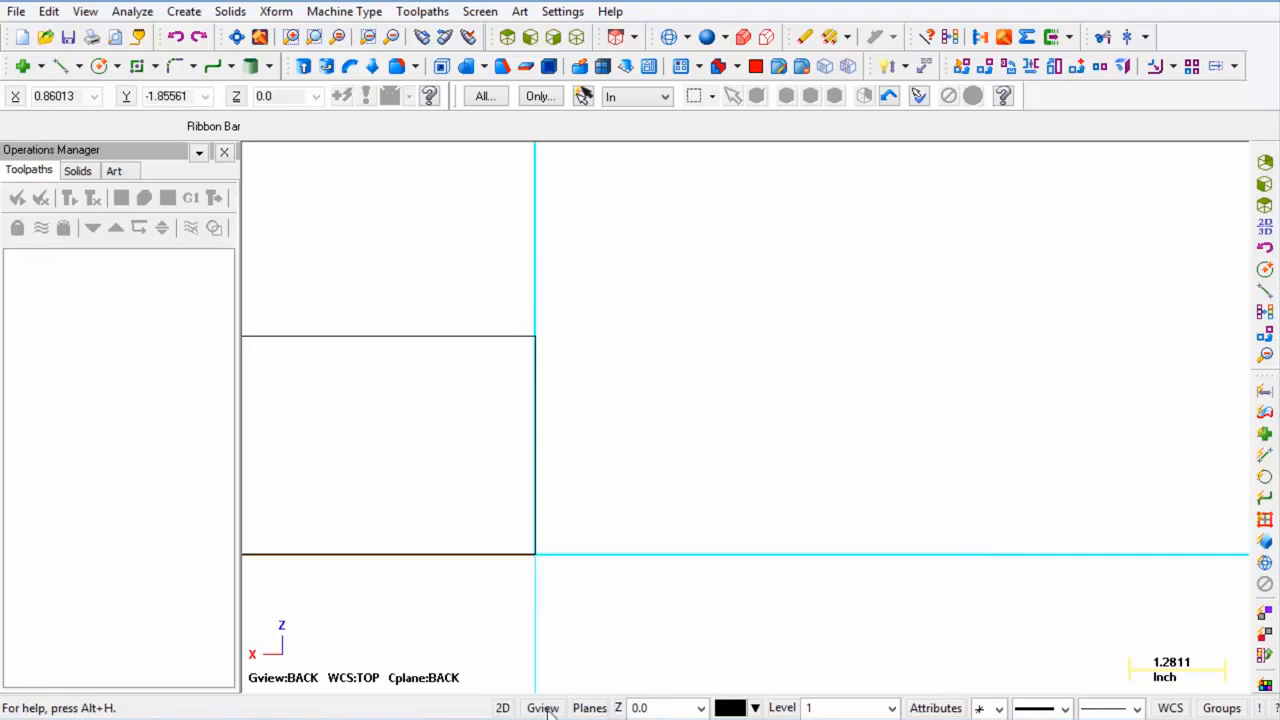
left_click(543, 708)
left_click(601, 371)
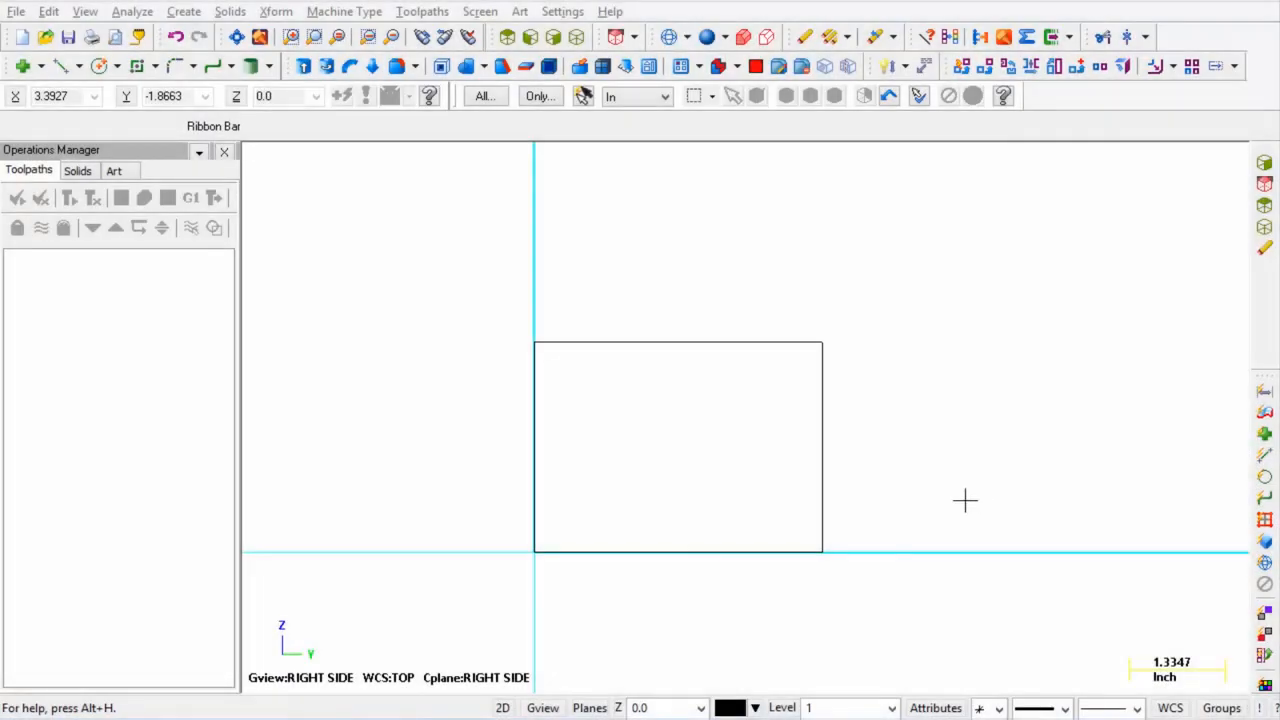
- Return to the Top graphics view, set the planes to Top, and tilt the box into a 3D view
left_click(548, 708)
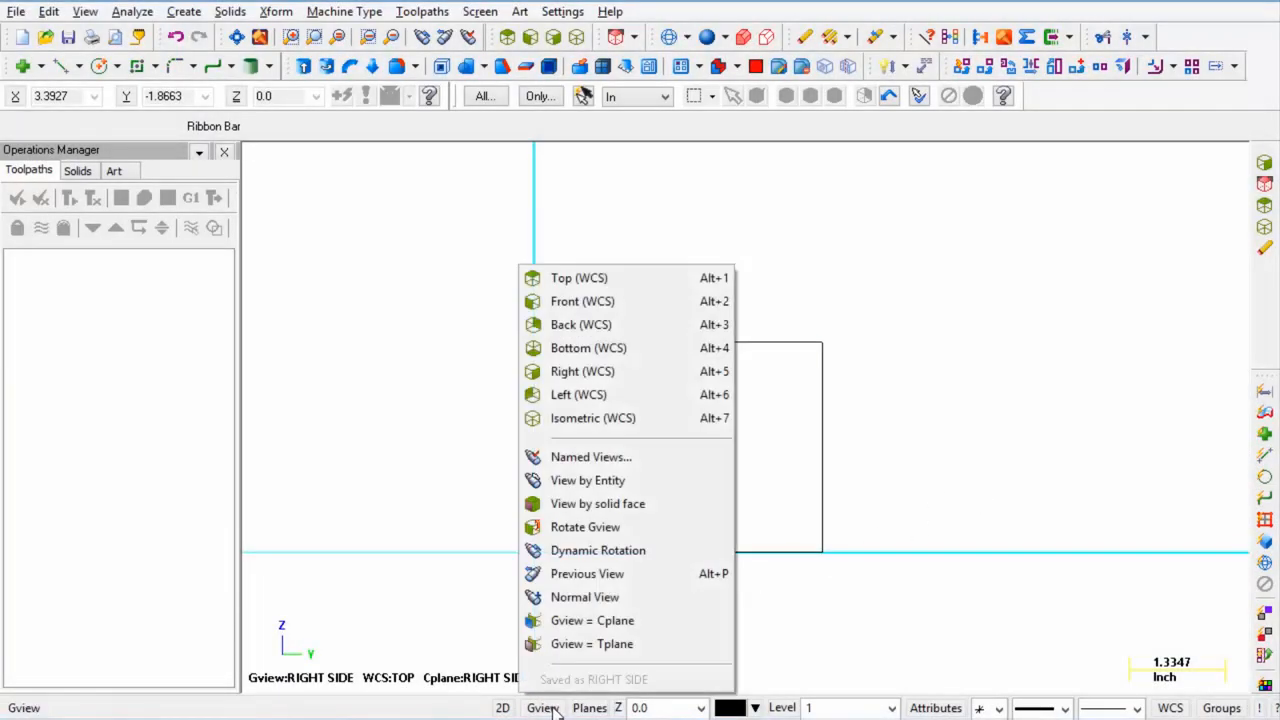
left_click(587, 285)
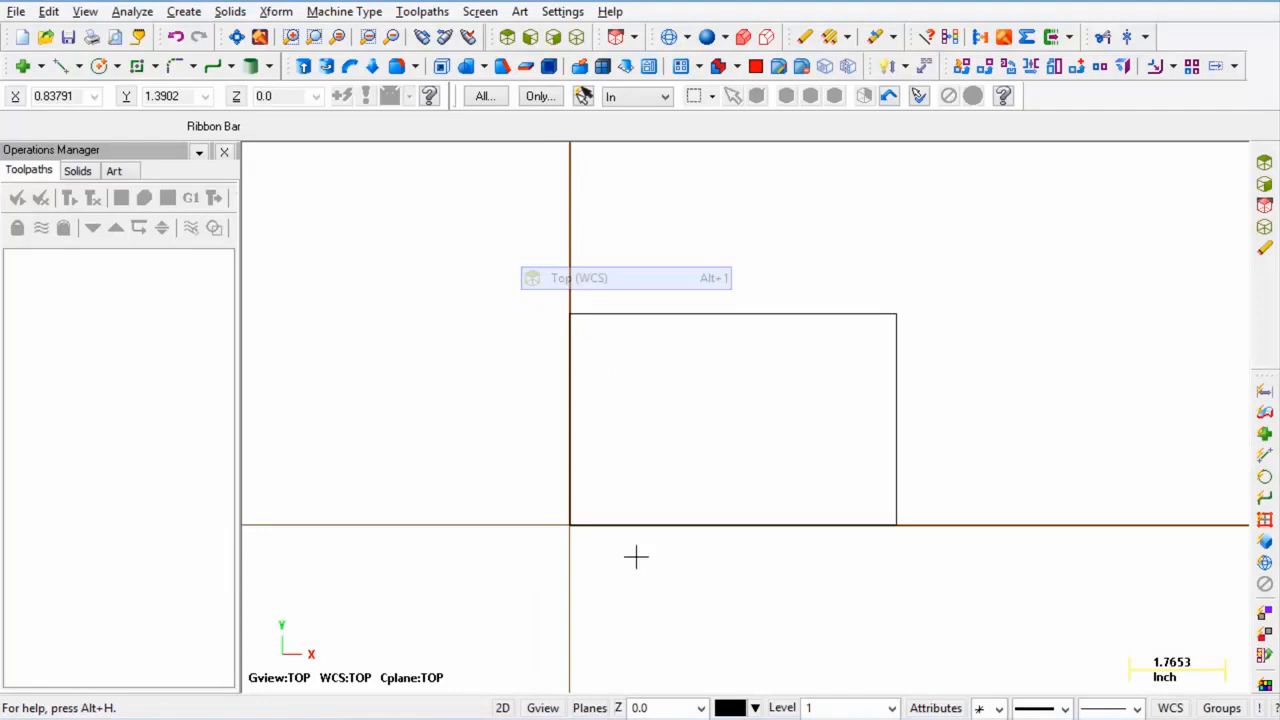
left_click(597, 708)
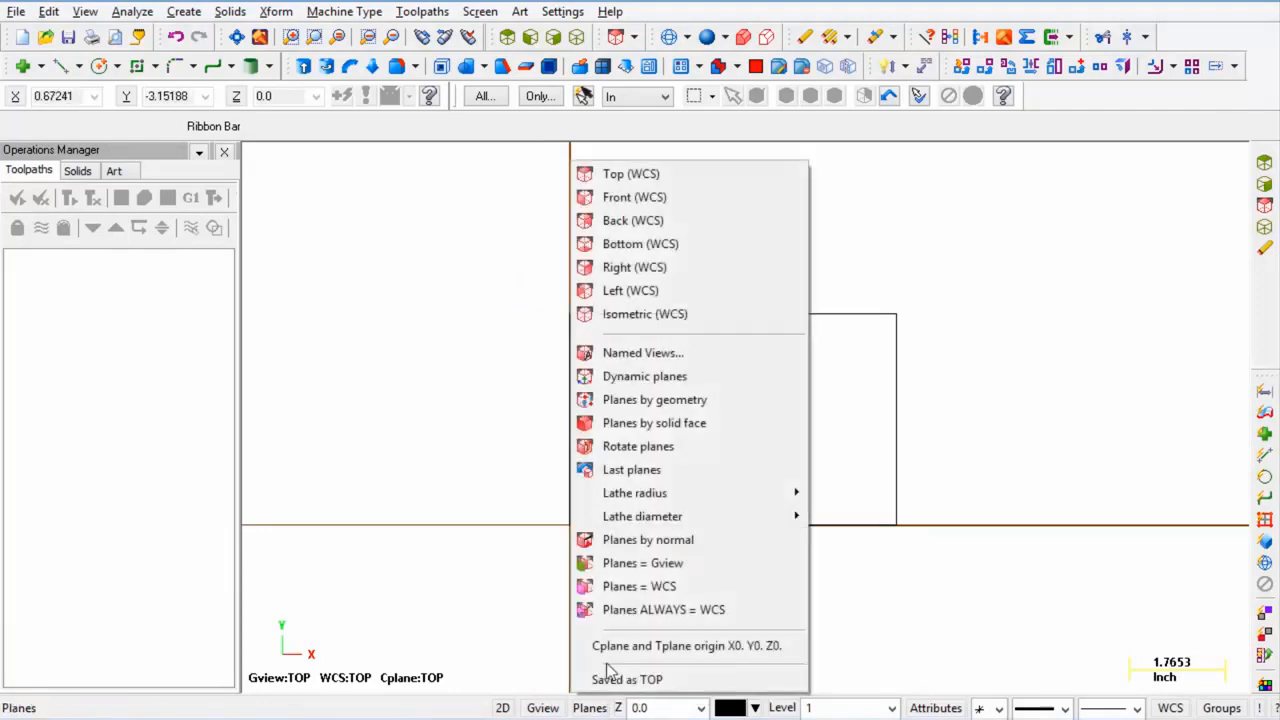
left_click(686, 176)
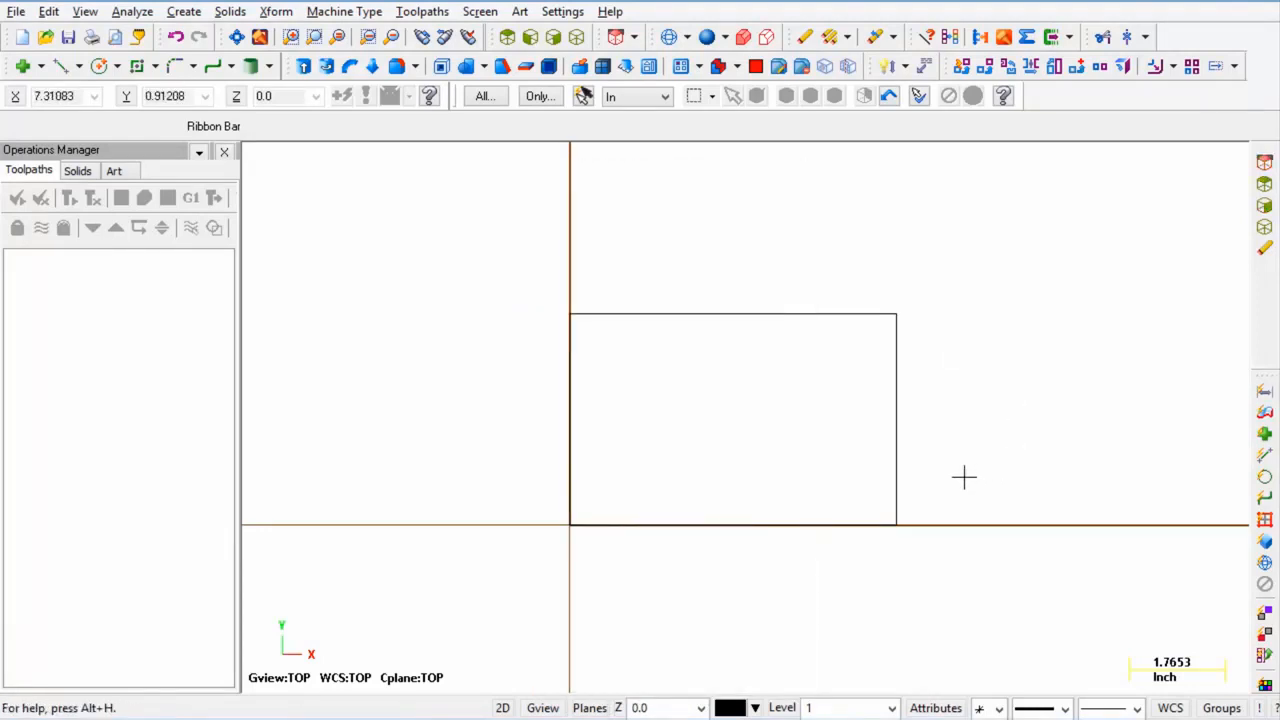
mouse_move(964, 475)
middle_mouse_down()
mouse_move(986, 440)
mouse_move(1071, 374)
mouse_move(1065, 384)
middle_mouse_up()
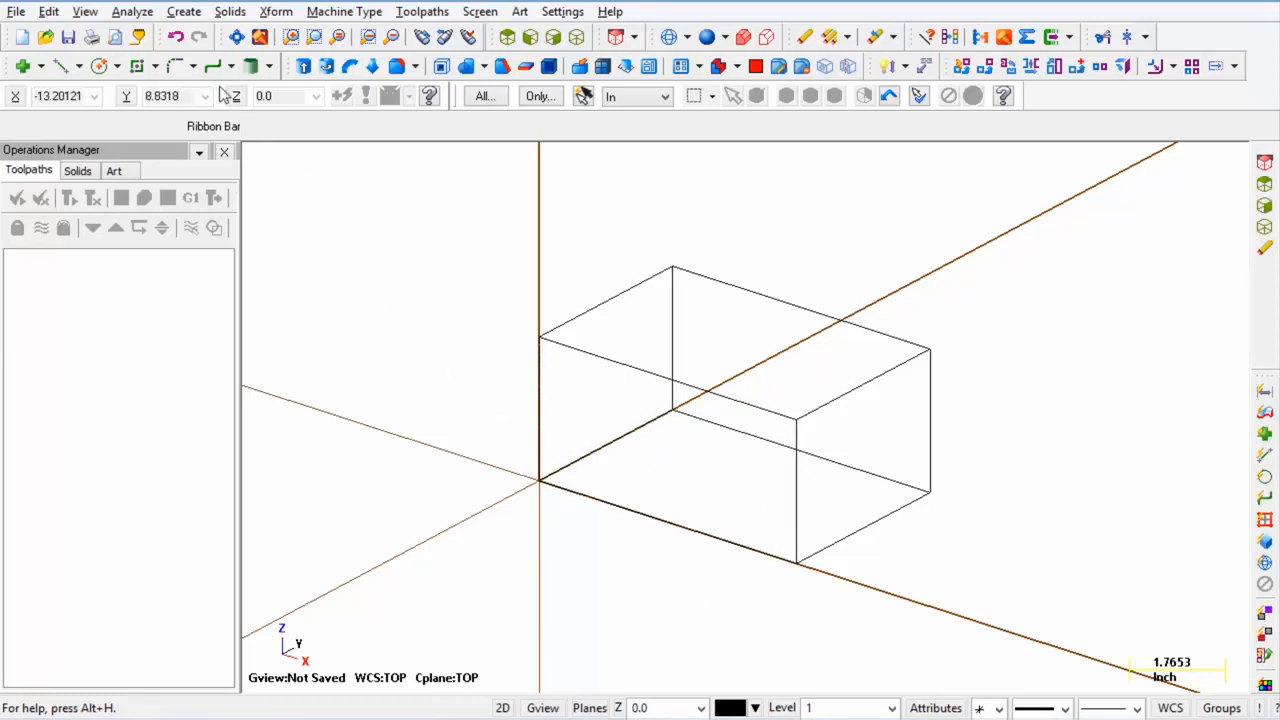
- Set up Create Letters with the Drafting (Hartford) font, a height of 0.75 and the text TOP, and accept it
left_click(183, 11)
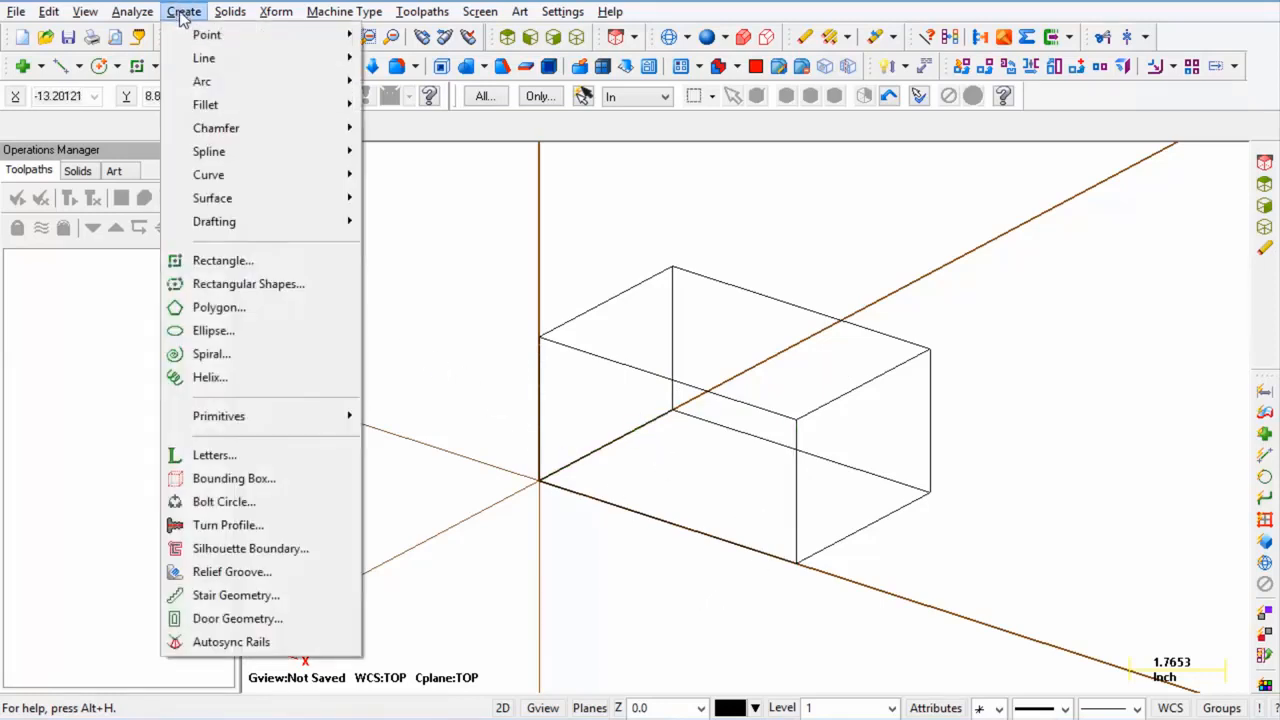
left_click(205, 455)
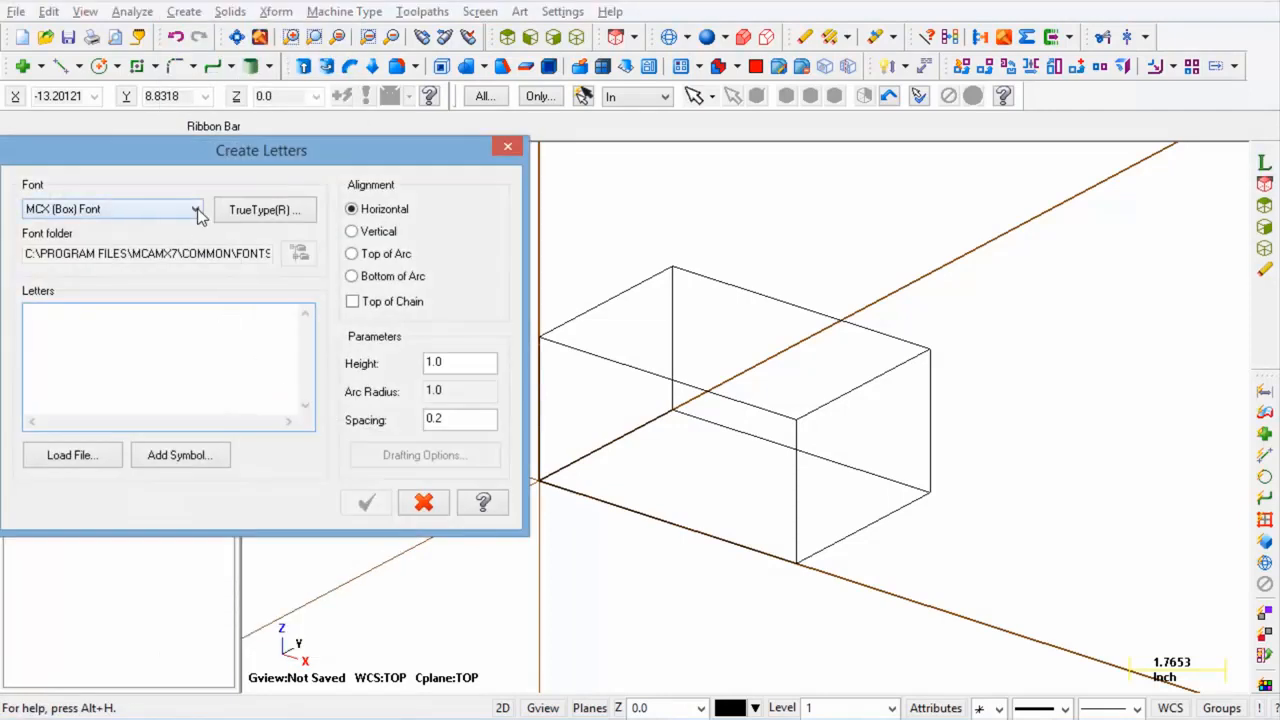
left_click(196, 211)
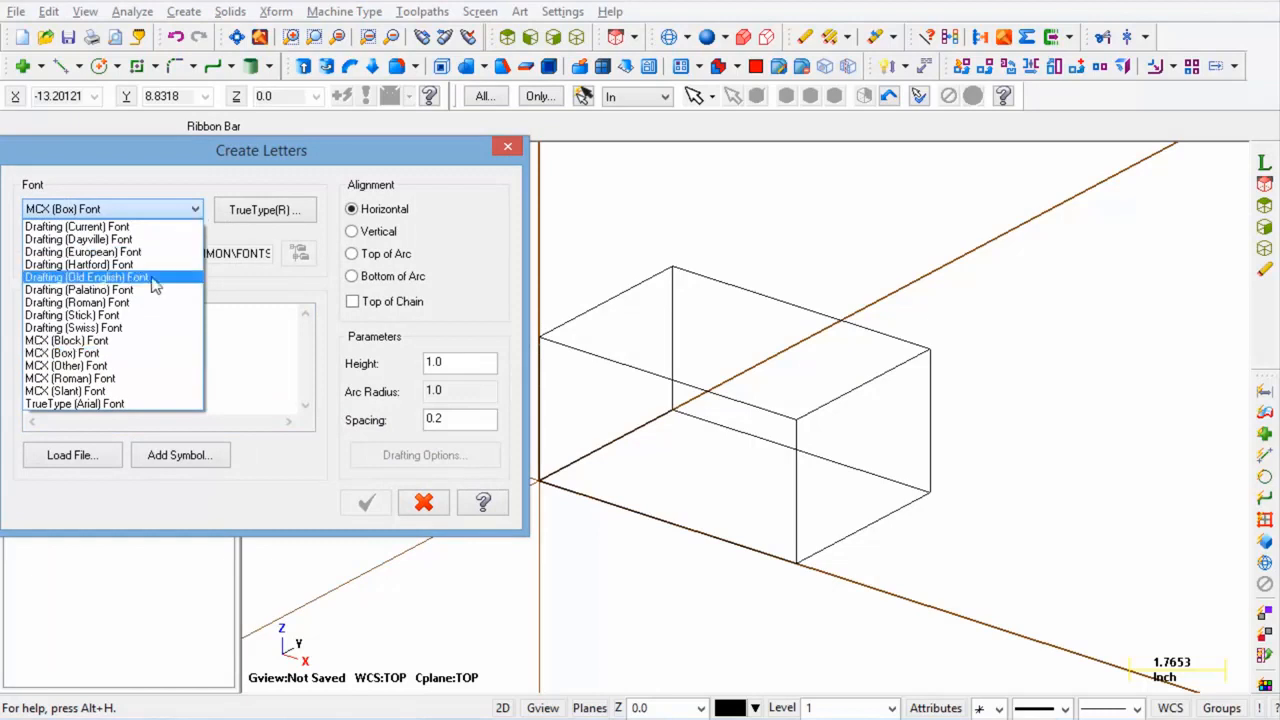
left_click(140, 264)
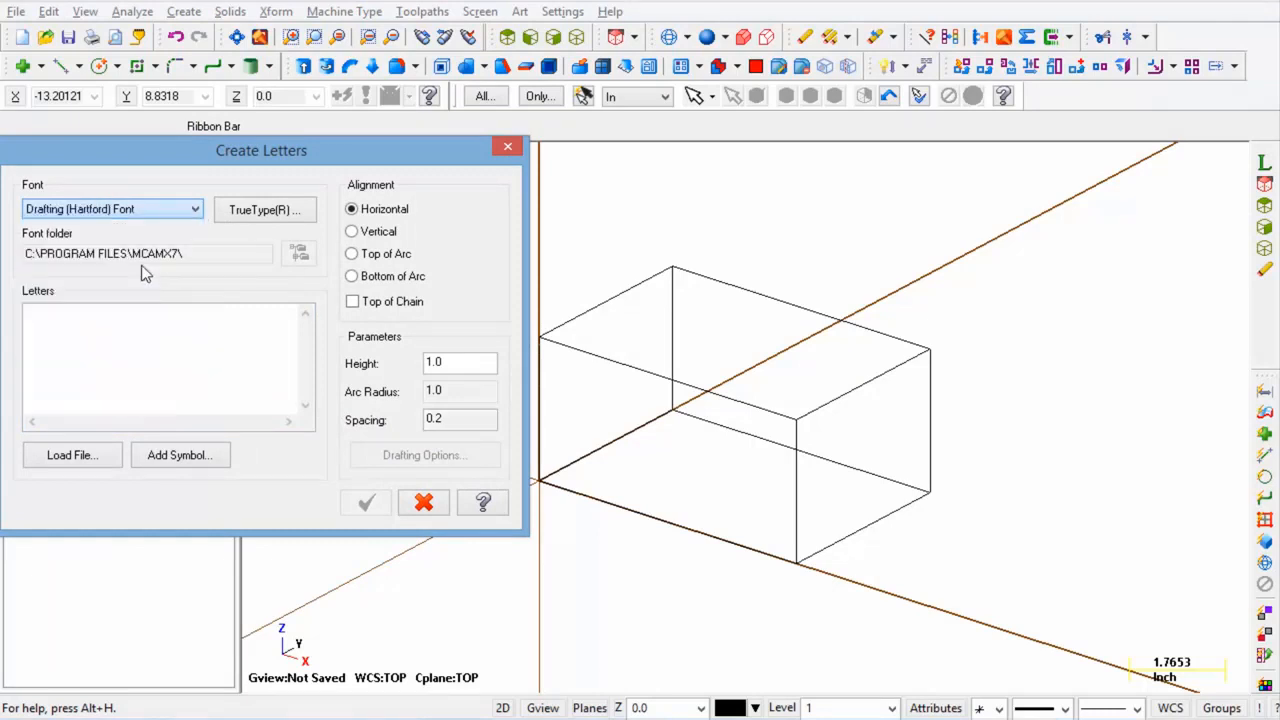
double_click(446, 364)
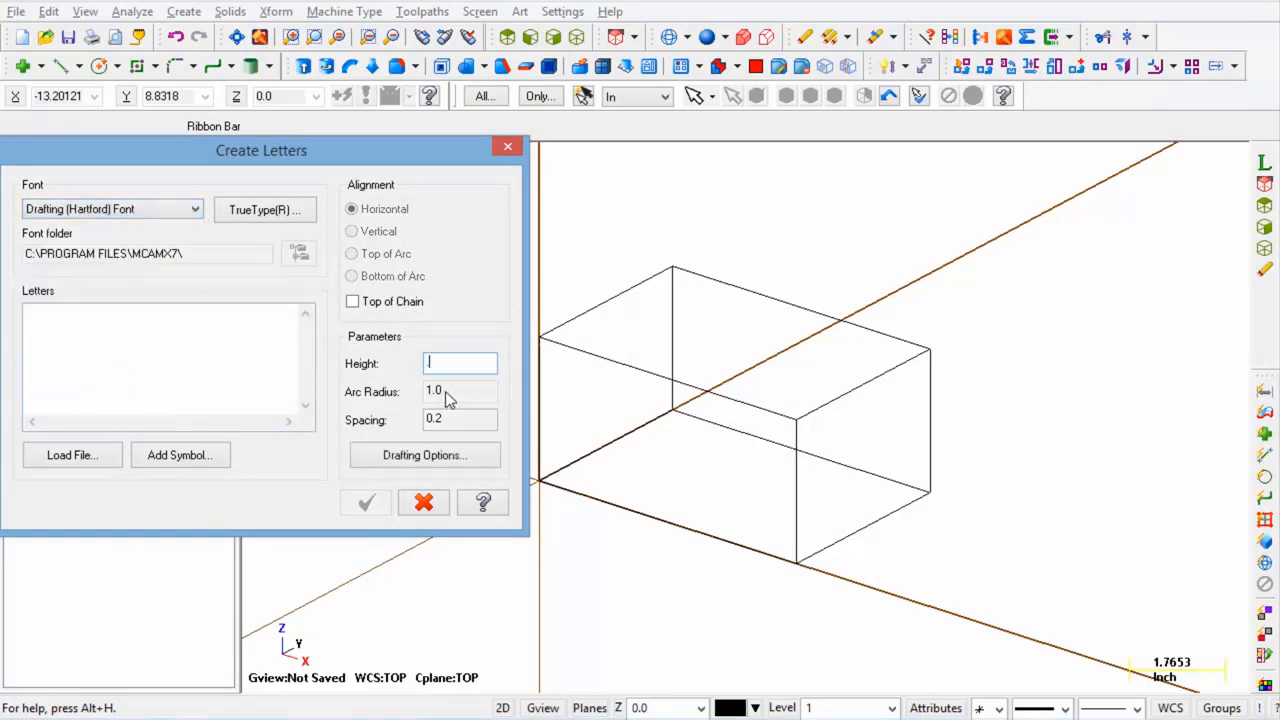
left_click(196, 407)
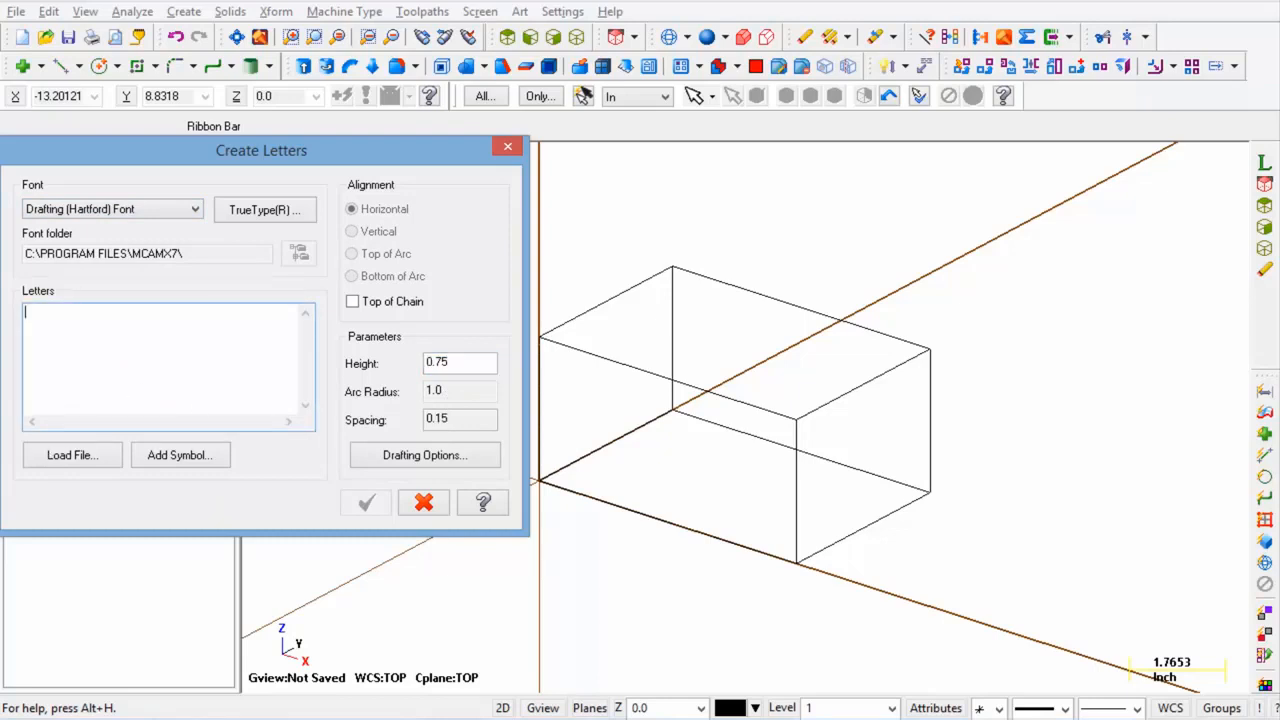
type("TOP")
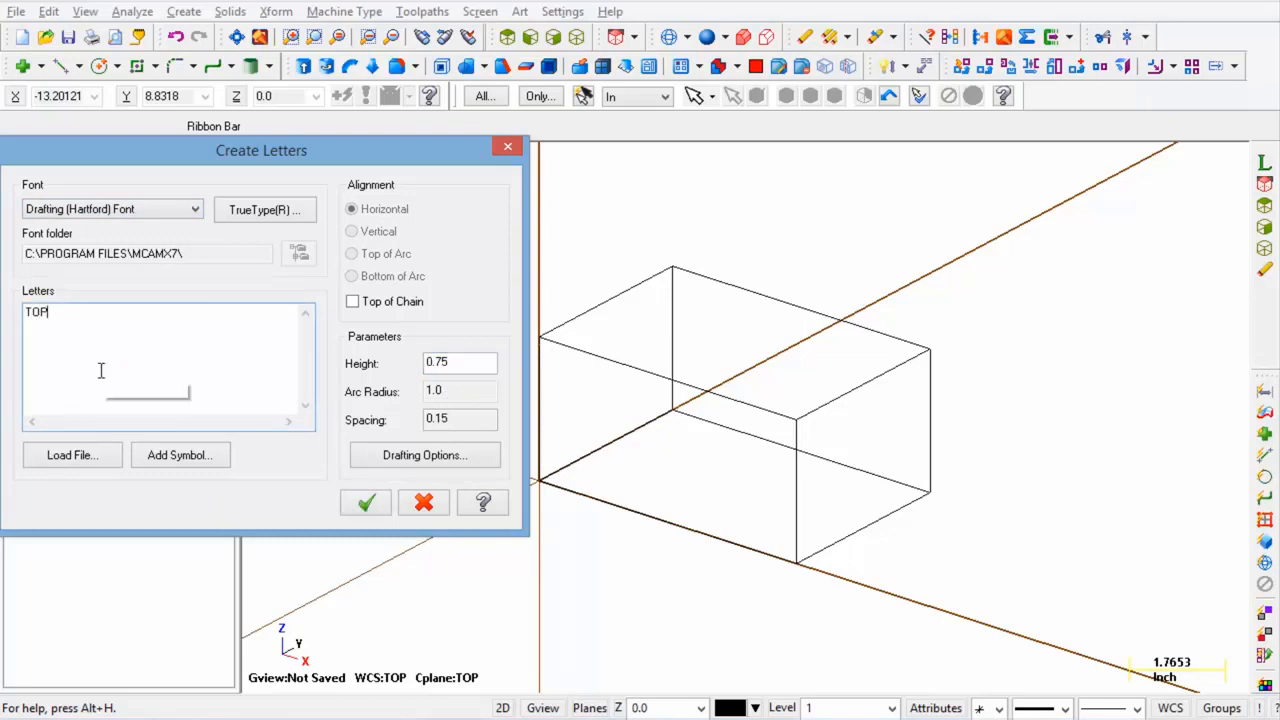
left_click(367, 505)
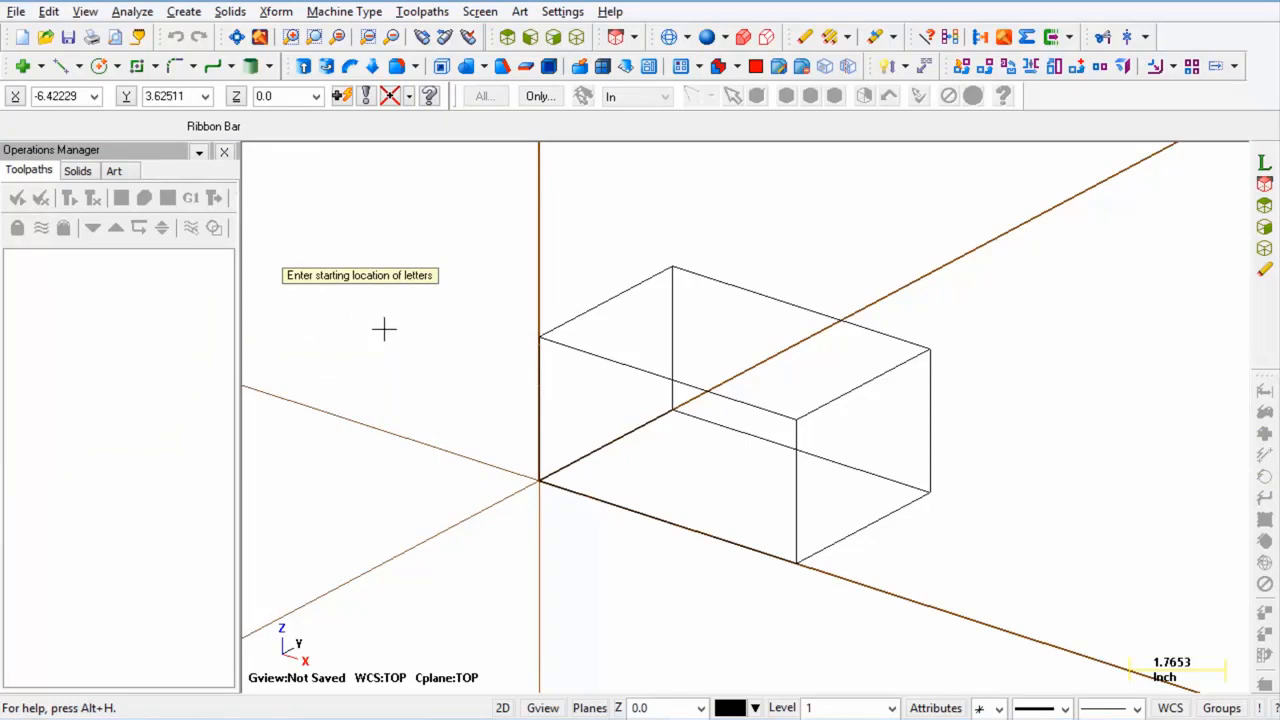
- Place the TOP letters at Z depth 0.0 and check their position from another angle
left_click(597, 334)
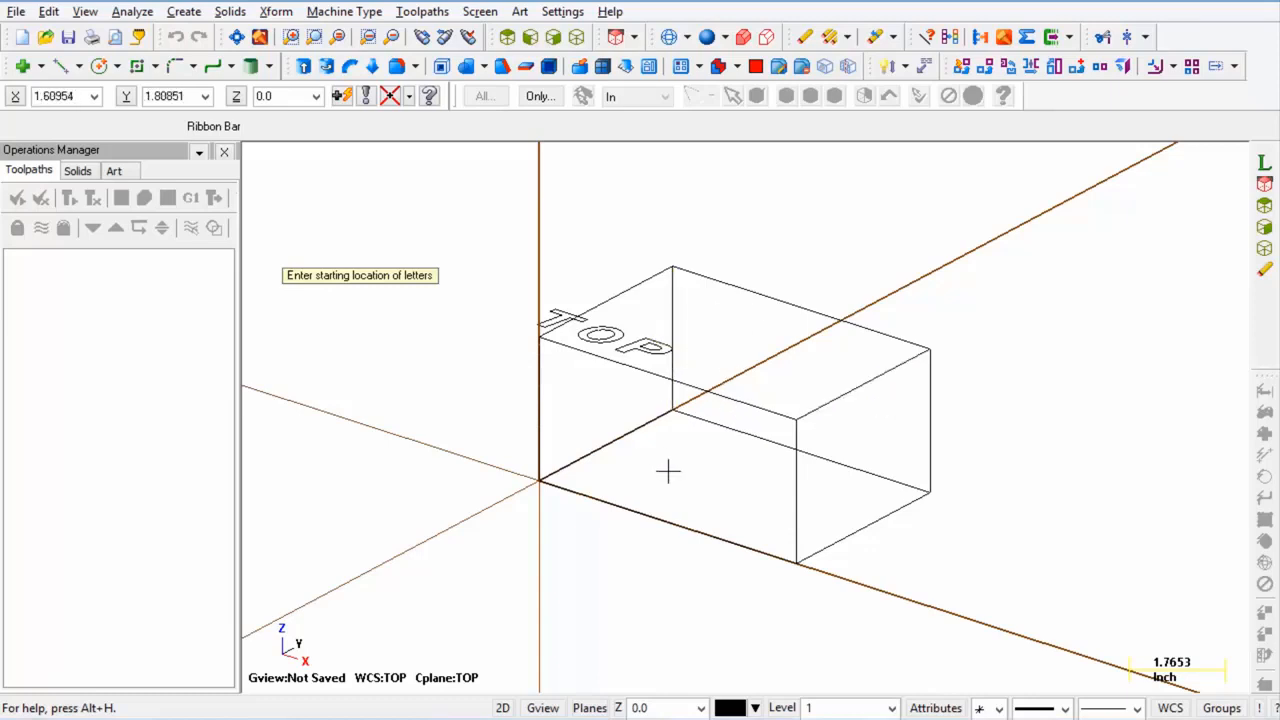
mouse_move(668, 470)
middle_mouse_down()
mouse_move(671, 434)
mouse_move(665, 474)
middle_mouse_up()
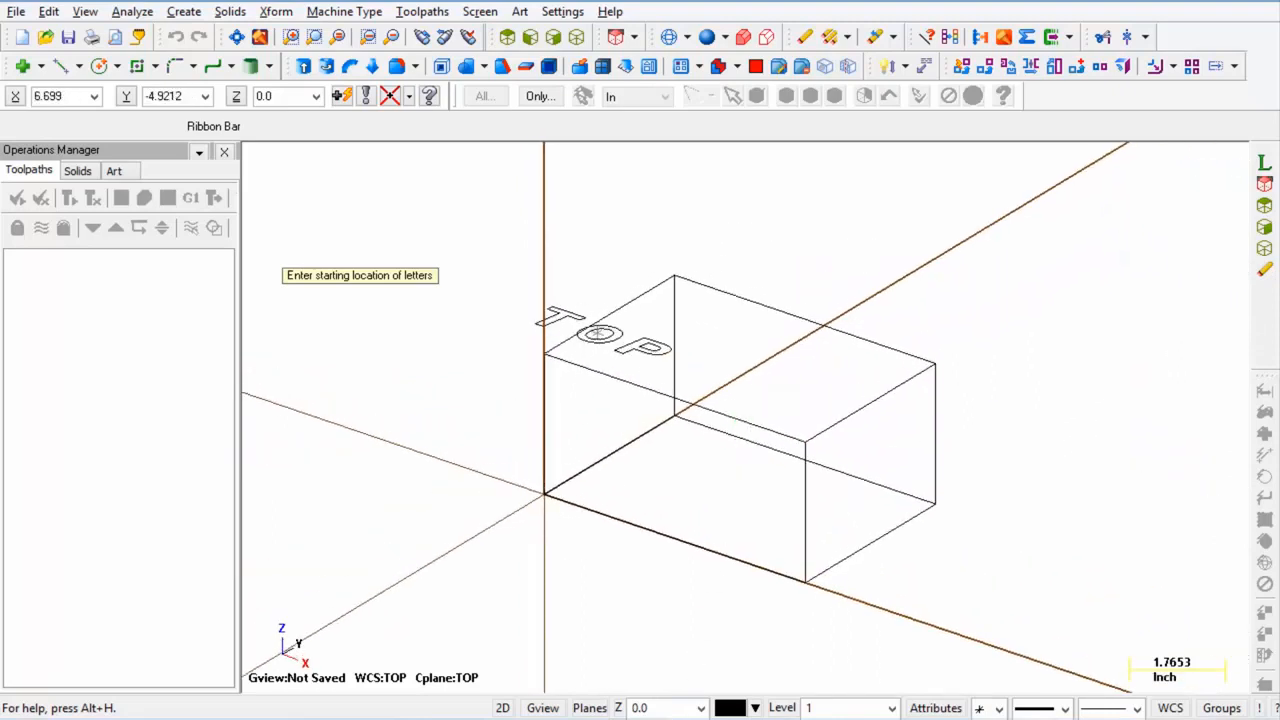
- Set the construction depth to Z 3.0 from a top corner of the box and place the TOP letters on its top face
left_click(619, 707)
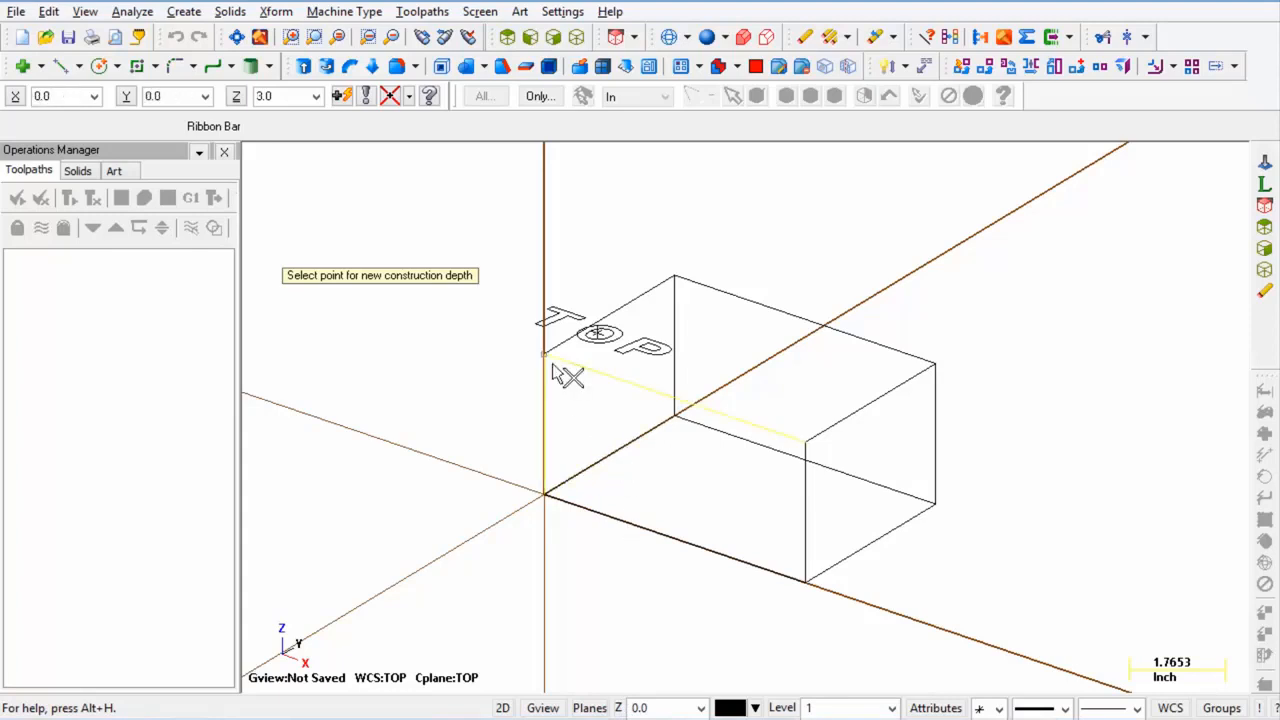
left_click(678, 286)
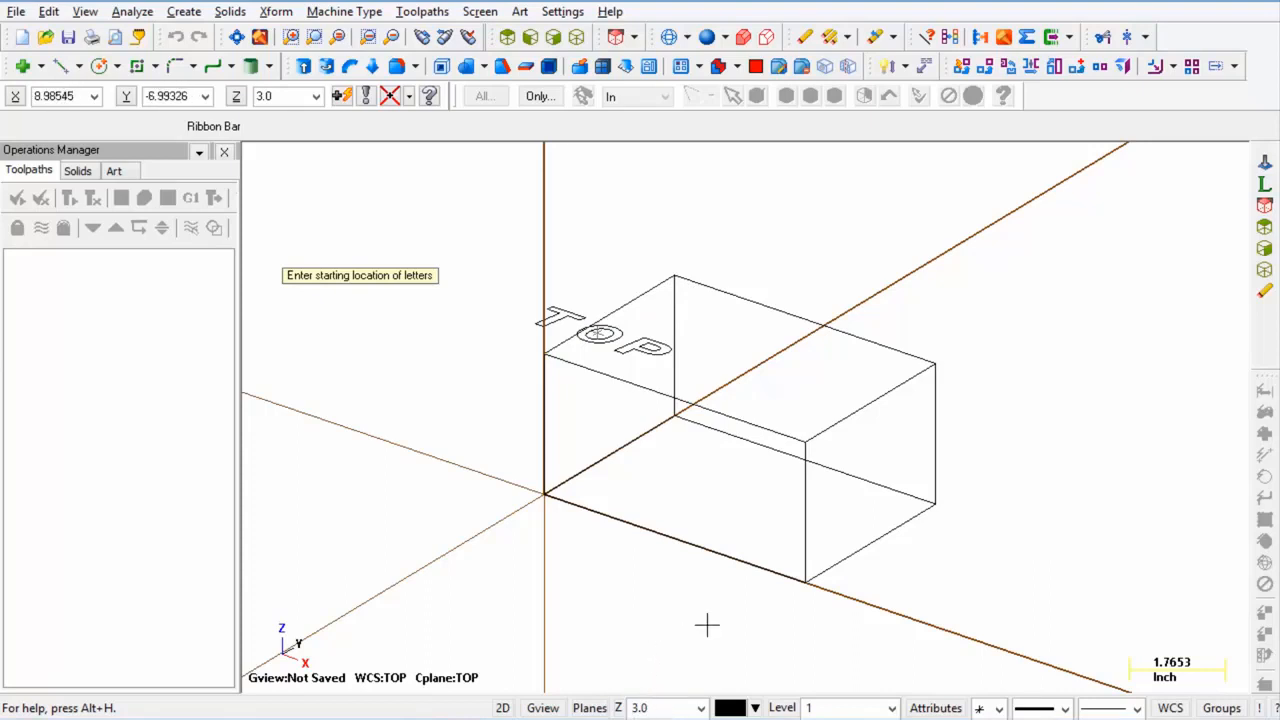
left_click(692, 372)
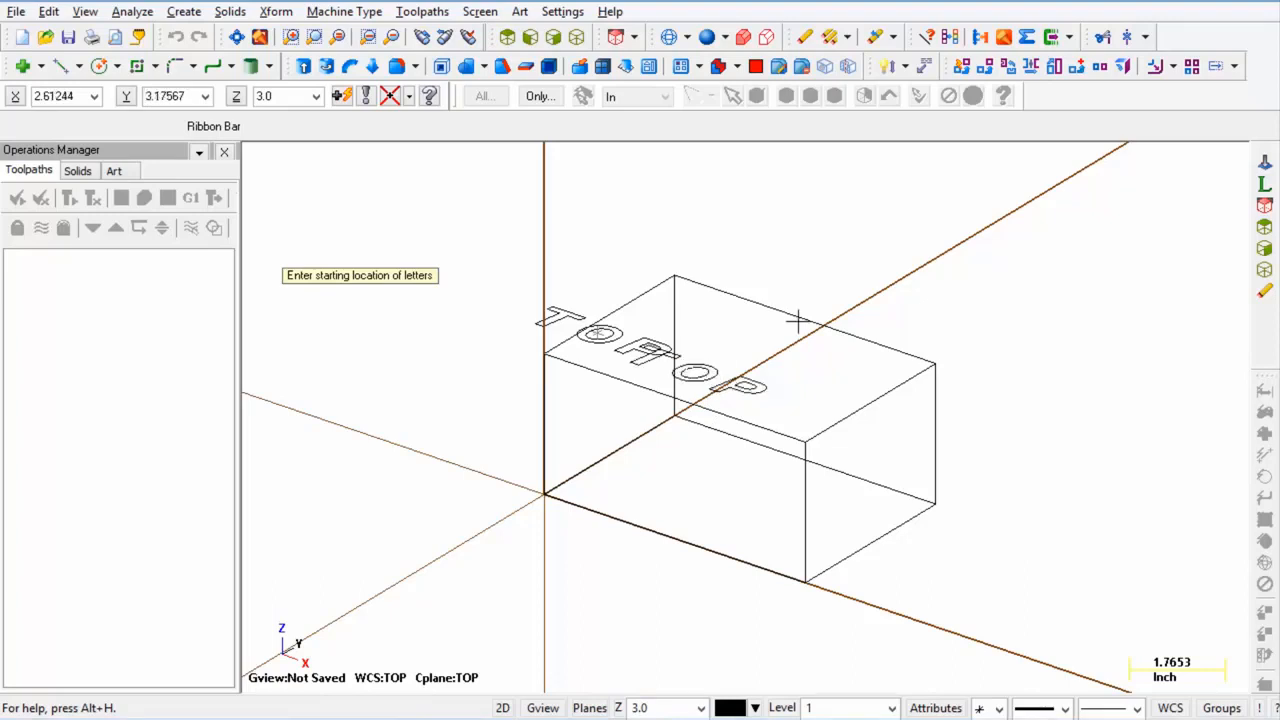
mouse_move(867, 261)
middle_mouse_down()
mouse_move(869, 240)
mouse_move(774, 291)
mouse_move(877, 237)
mouse_move(868, 244)
middle_mouse_up()
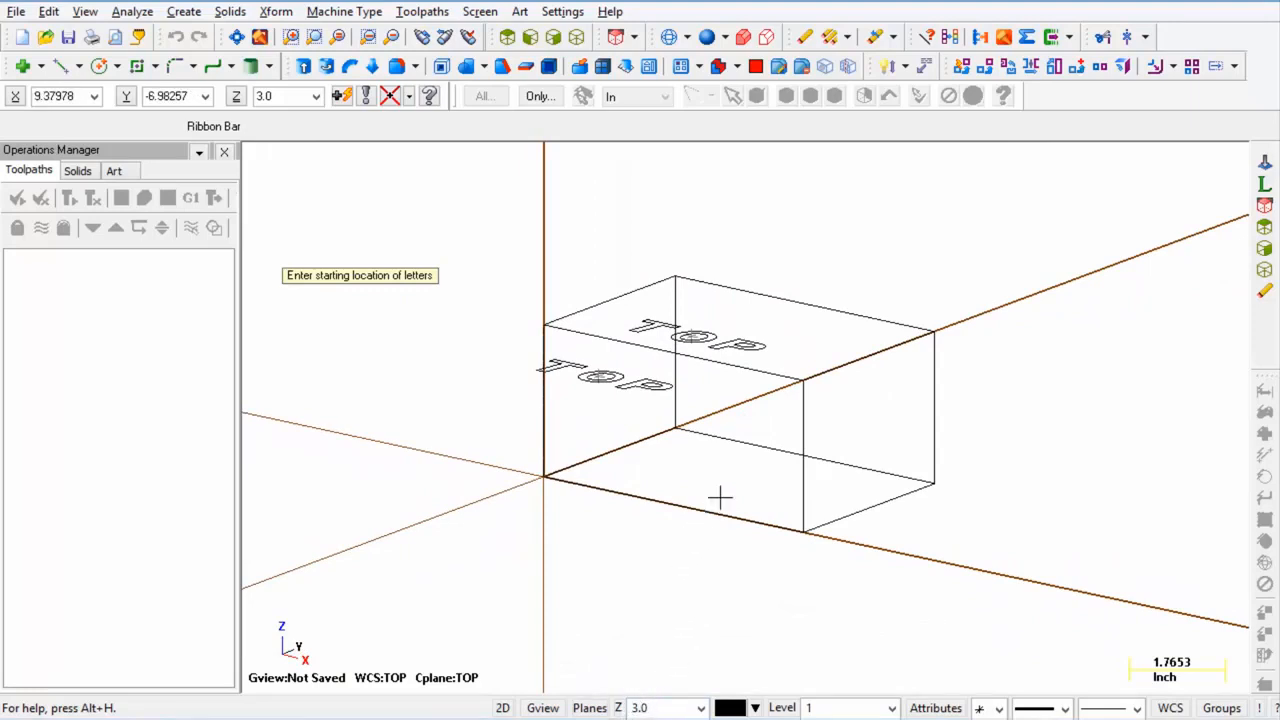
middle_click_drag(679, 571, 654, 517)
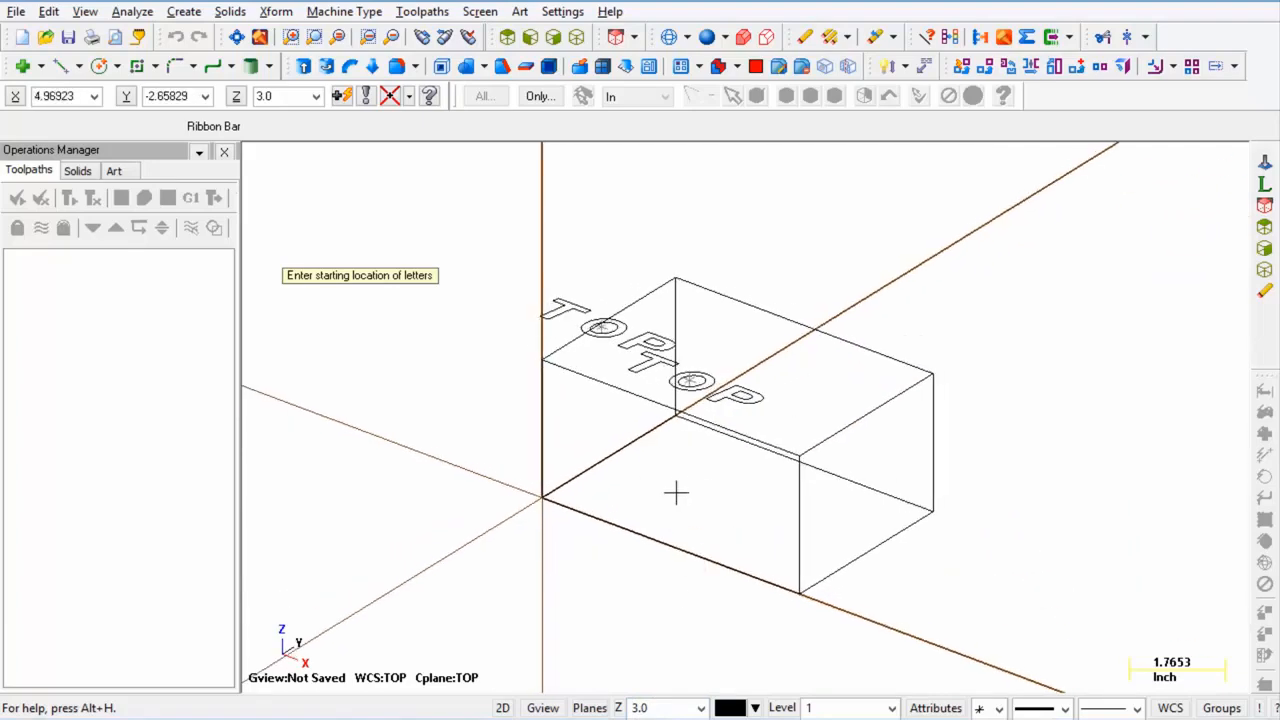
middle_click_drag(645, 623, 517, 579)
key("Escape")
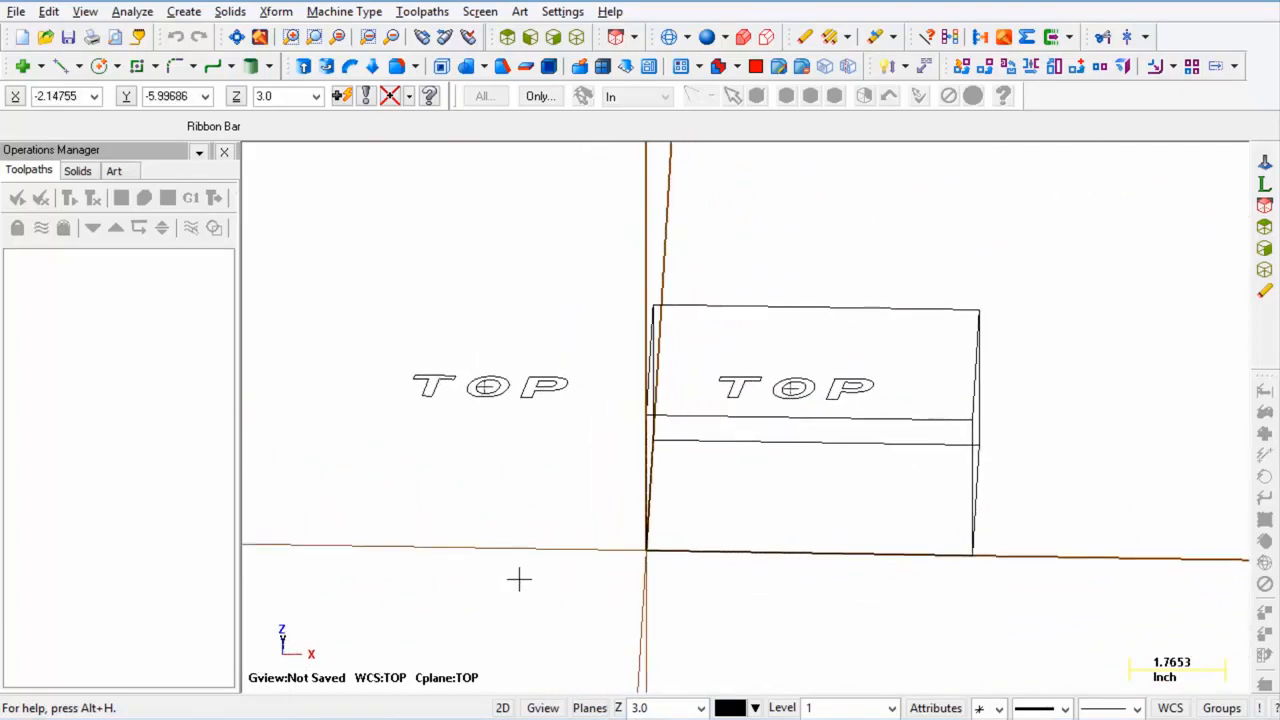
- Delete the stray TOP letters lying outside the box and return to a tilted 3D view
left_click_drag(363, 309, 603, 469)
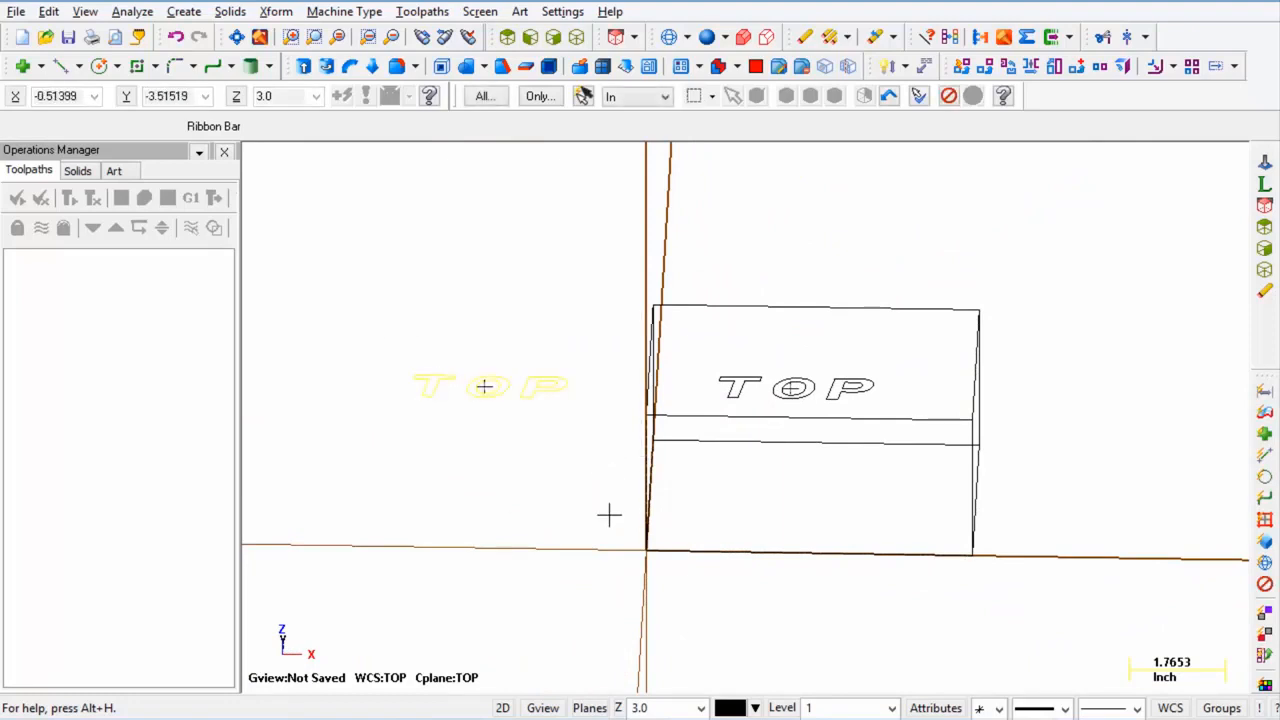
key("Delete")
middle_click_drag(605, 528, 1168, 514)
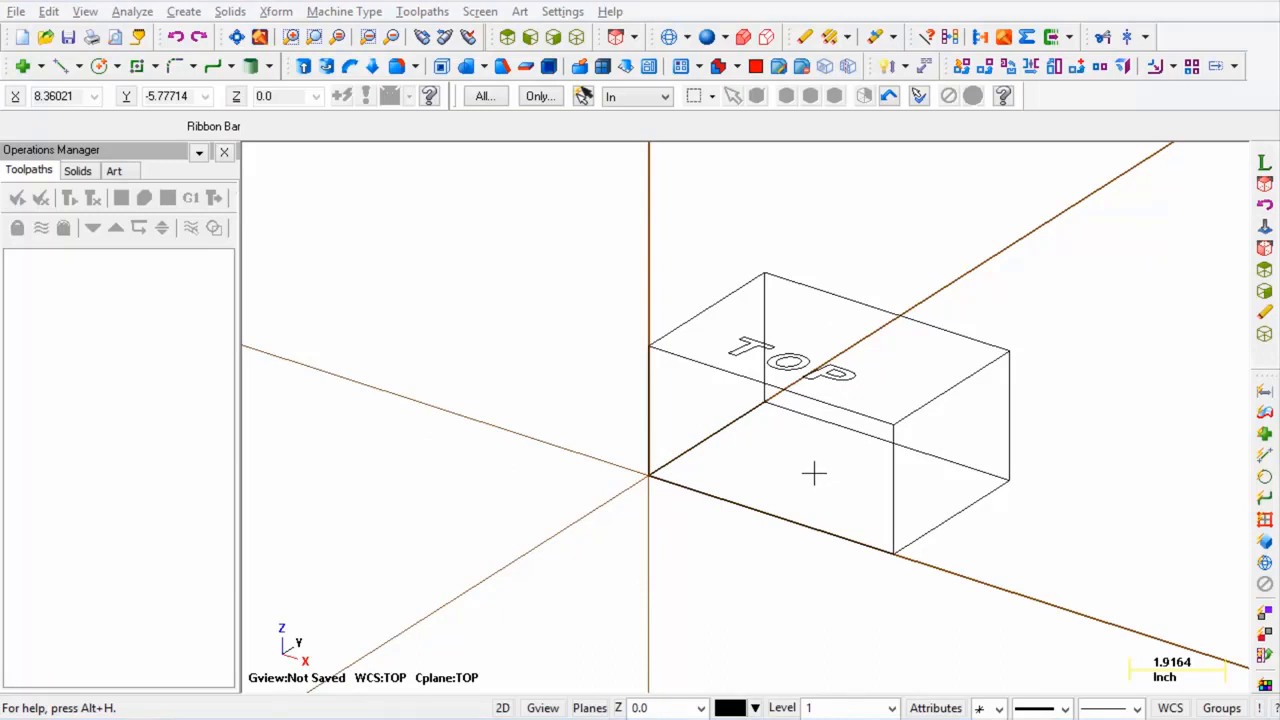
- Set the planes to Front (WCS) and place the letters FRONT at Z depth 0.0 on the box's front face
left_click(592, 708)
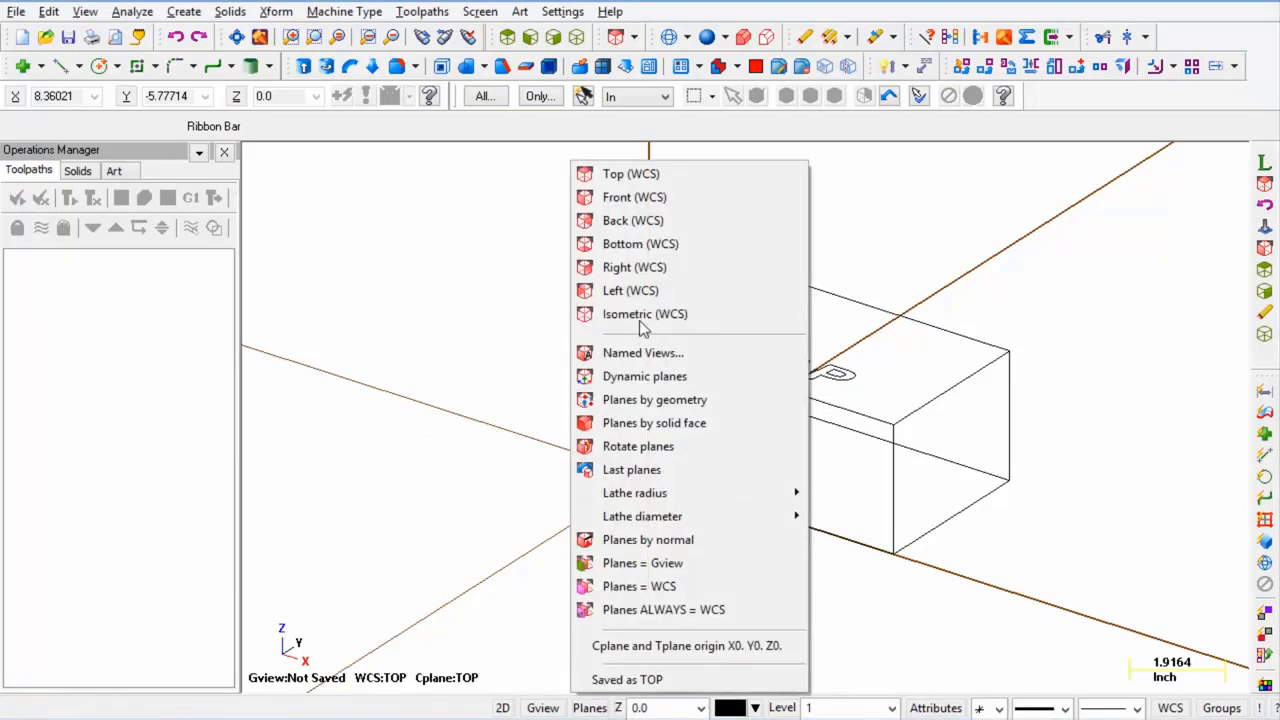
left_click(642, 203)
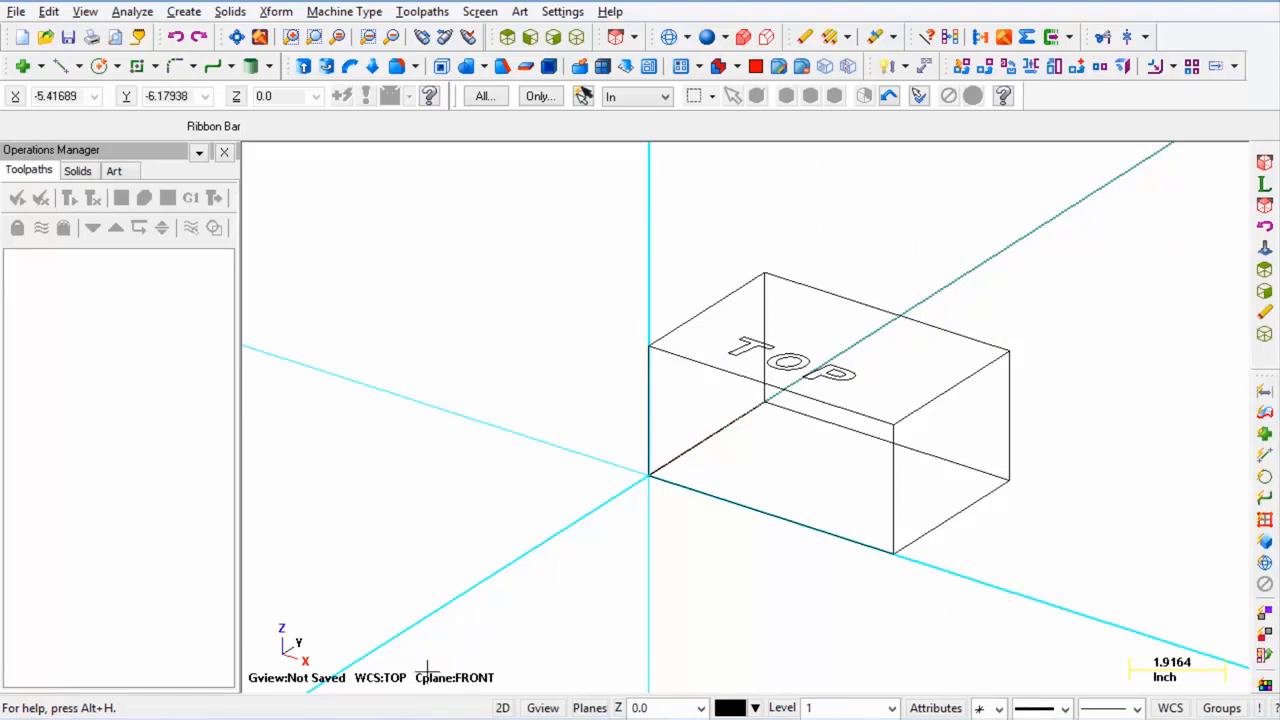
left_click(184, 11)
left_click(214, 455)
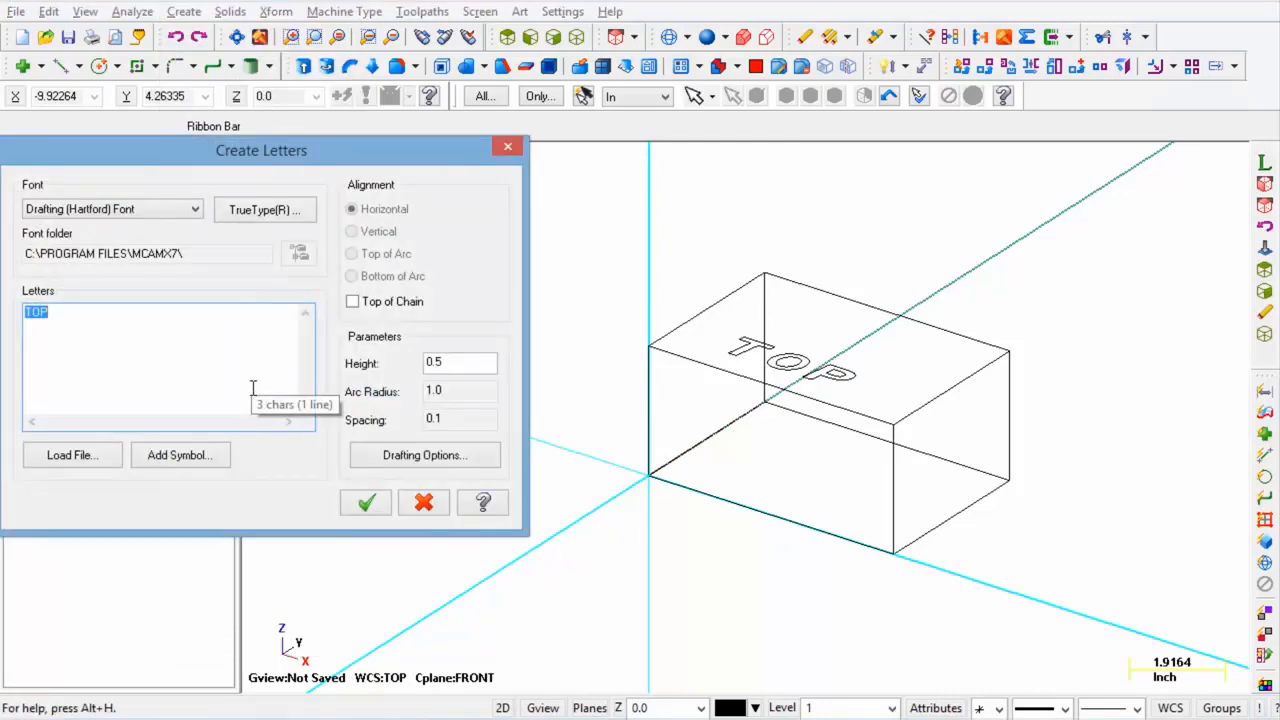
type("FRONT")
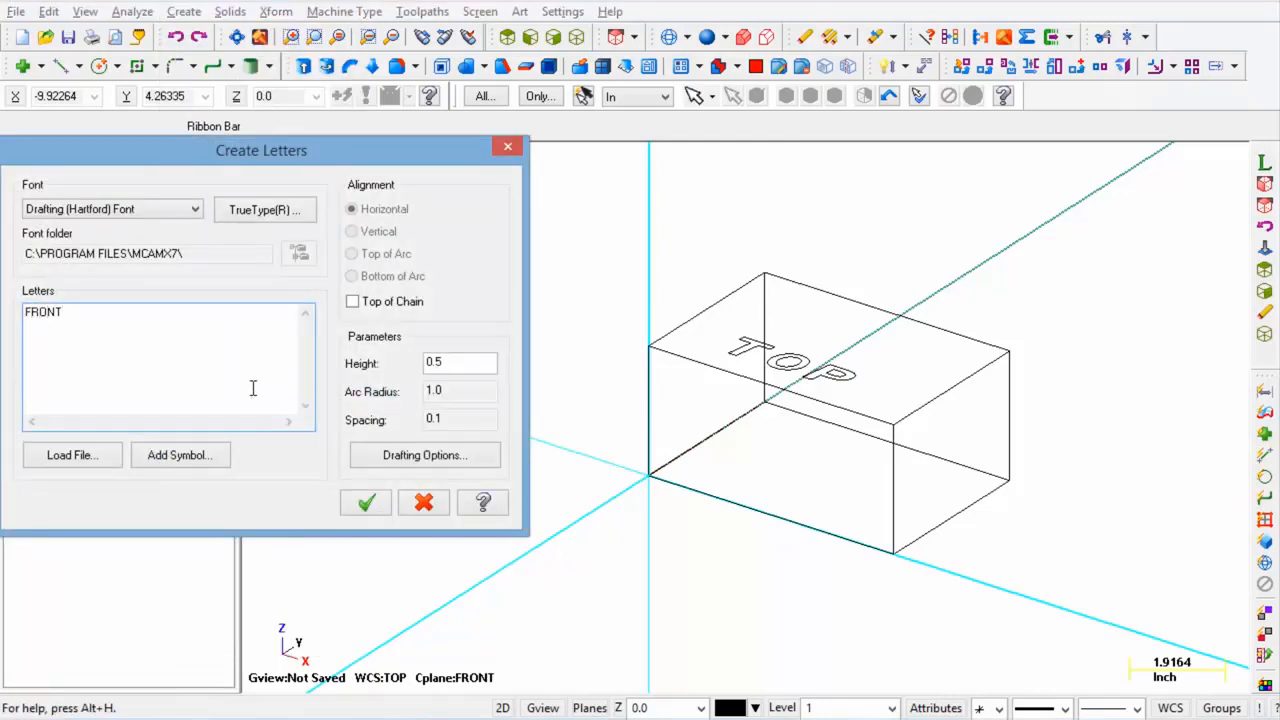
left_click(363, 505)
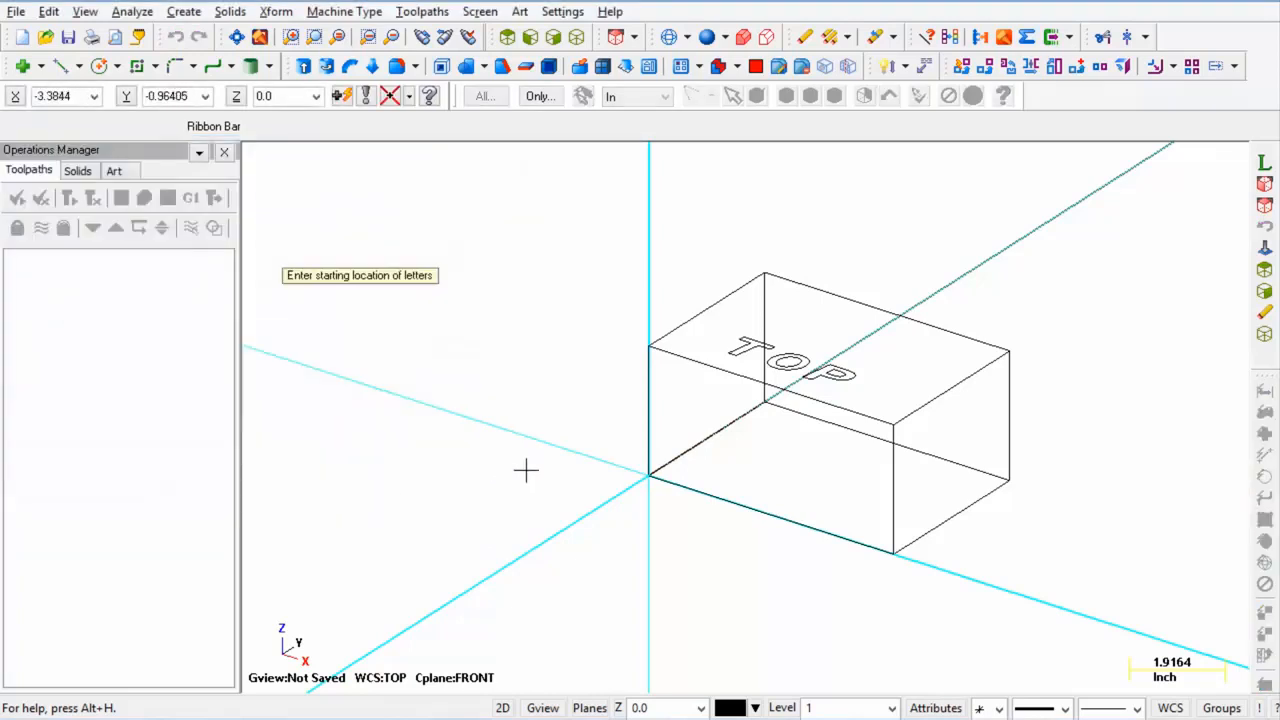
left_click(746, 458)
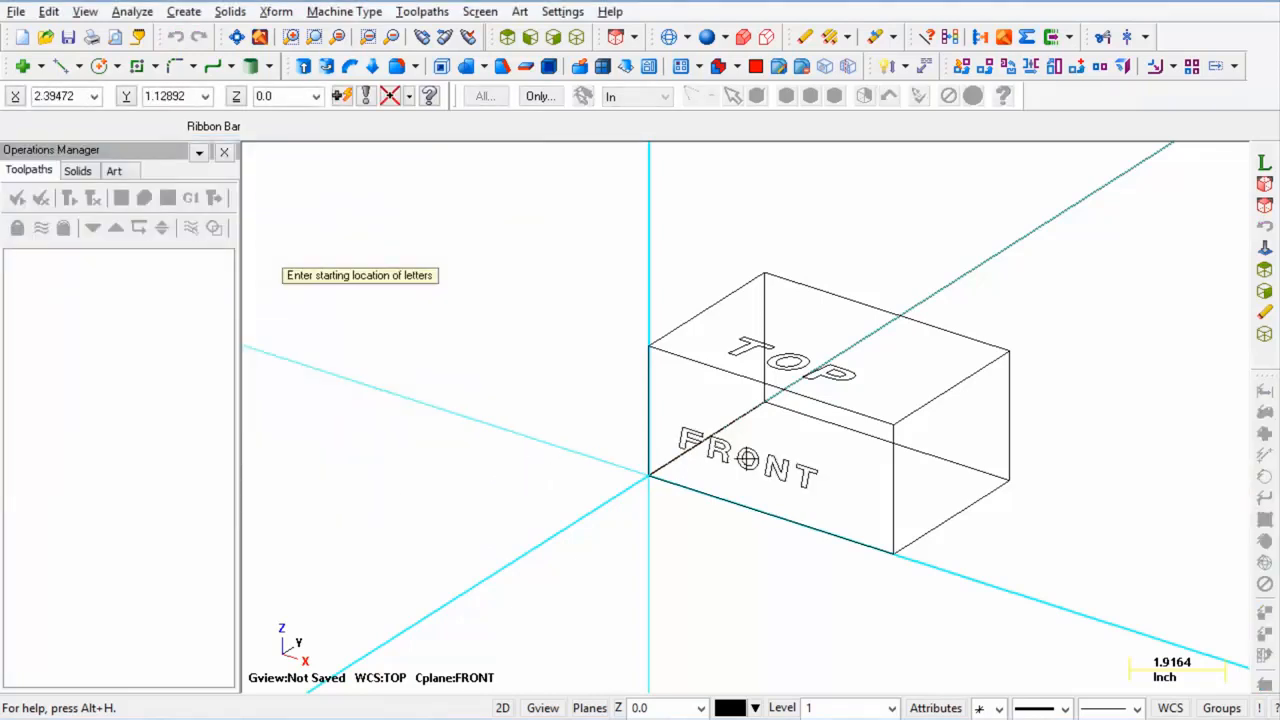
mouse_move(1114, 414)
middle_mouse_down()
mouse_move(1120, 386)
mouse_move(1009, 449)
mouse_move(986, 494)
mouse_move(1074, 403)
mouse_move(1110, 398)
mouse_move(1106, 417)
middle_mouse_up()
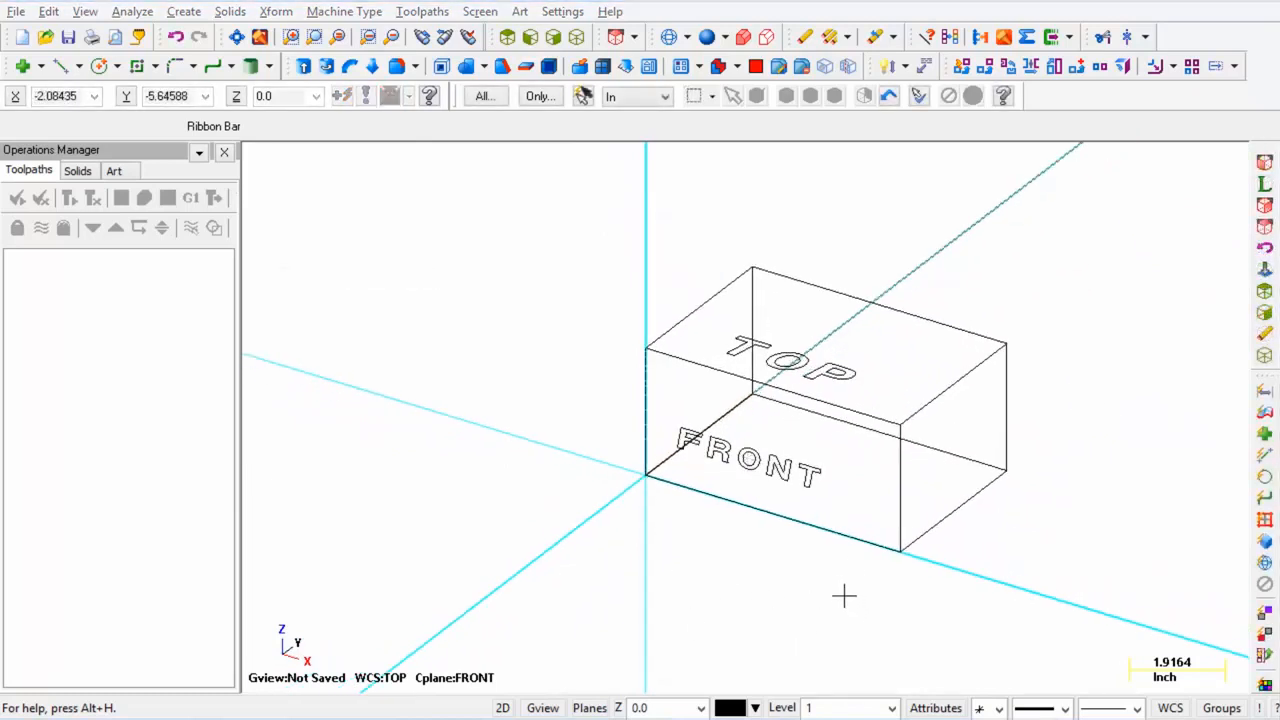
- Set the planes to Right (WCS) and take the construction depth Z 6.0 from a corner of the box's right face
left_click(590, 708)
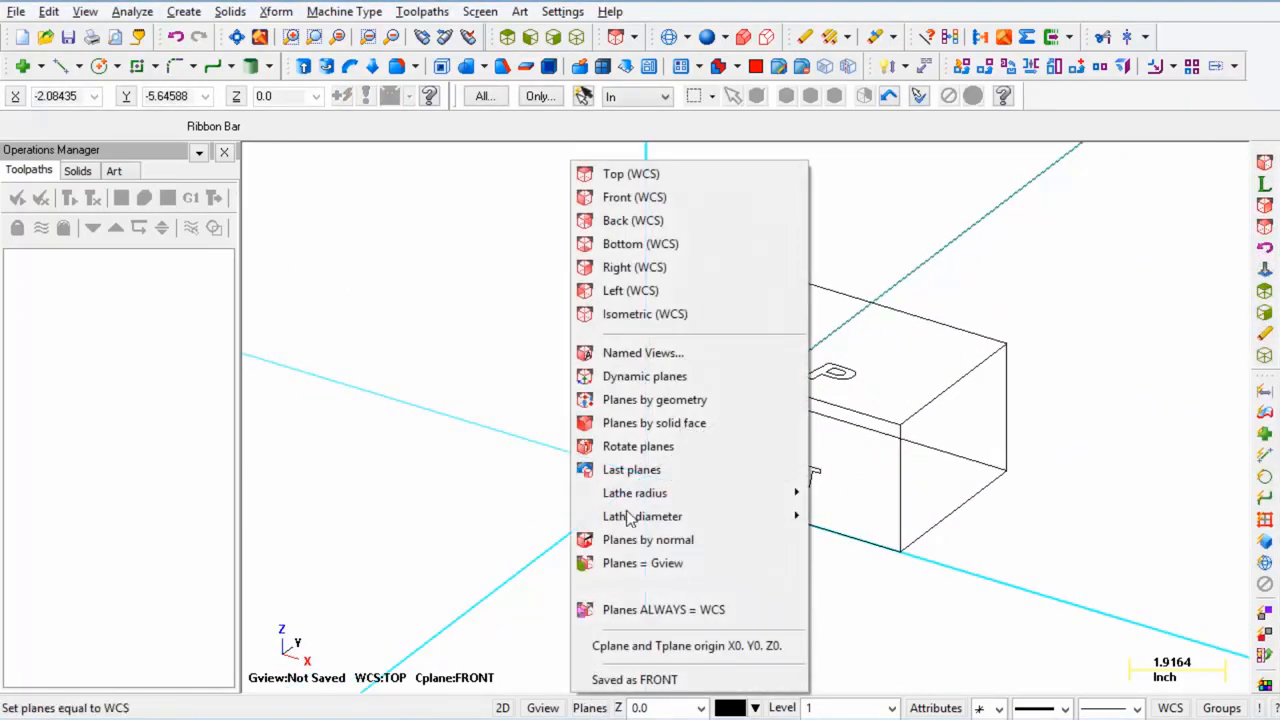
left_click(658, 270)
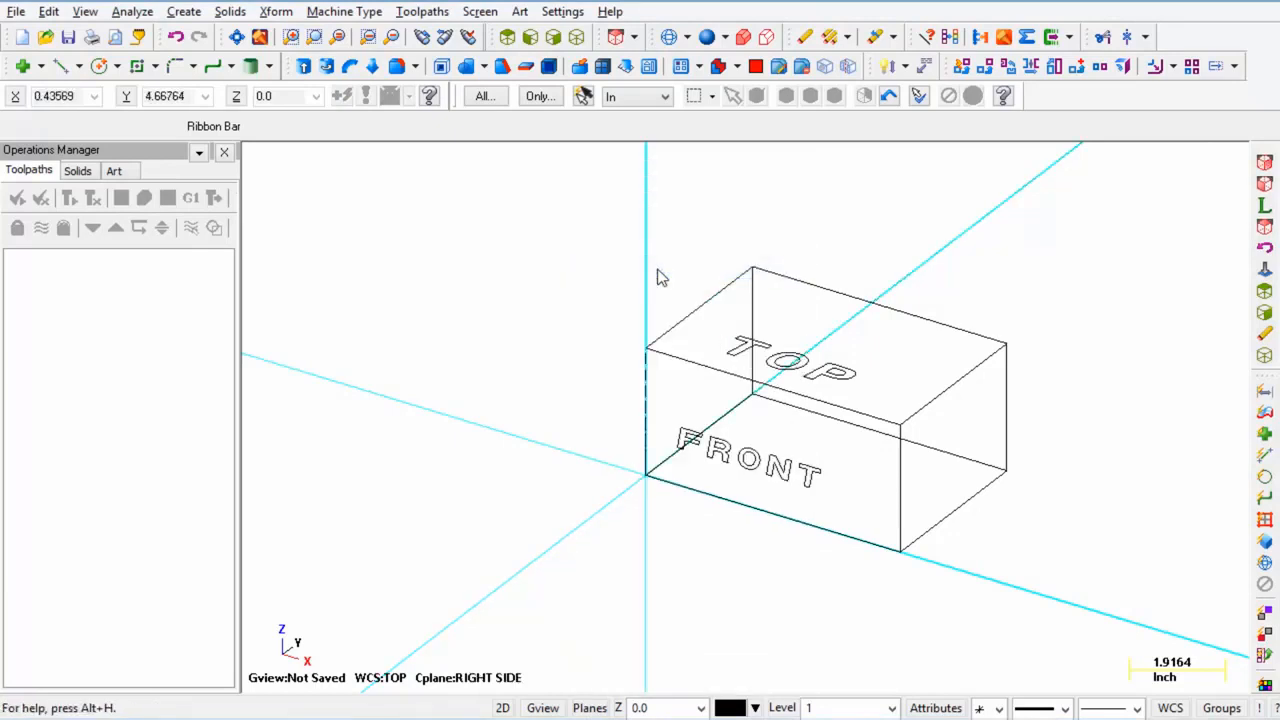
left_click(619, 708)
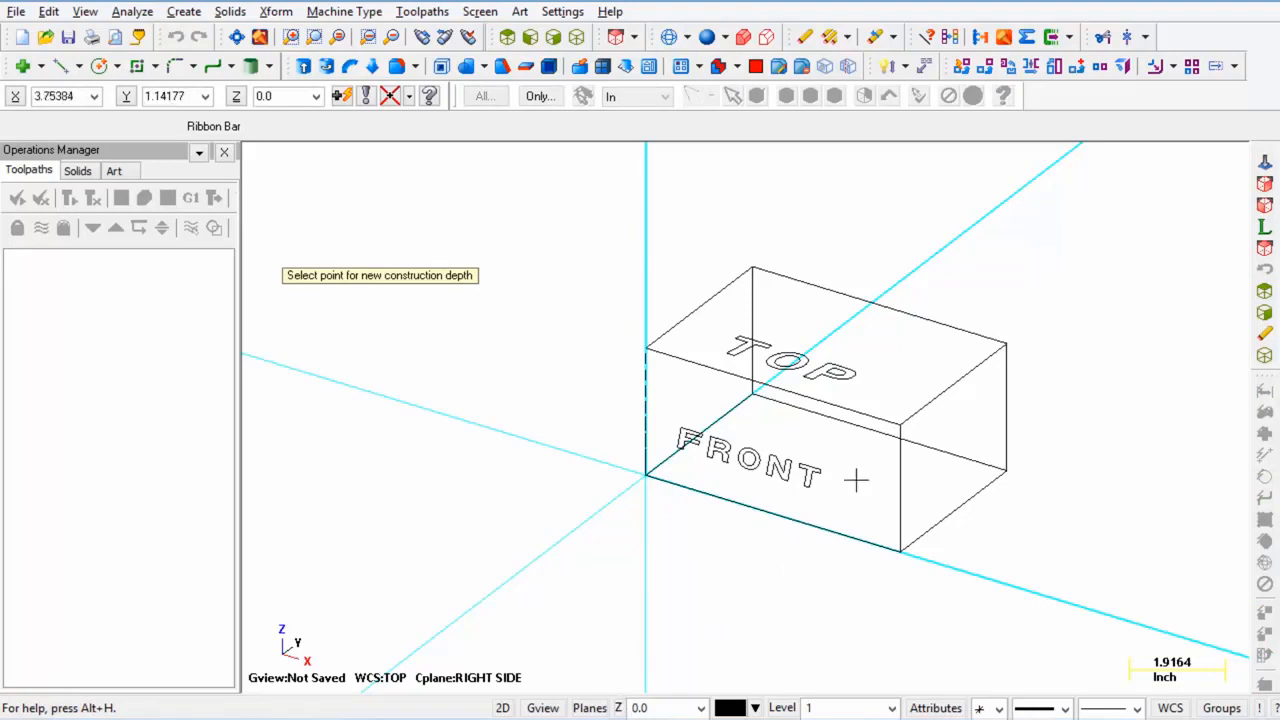
left_click(904, 432)
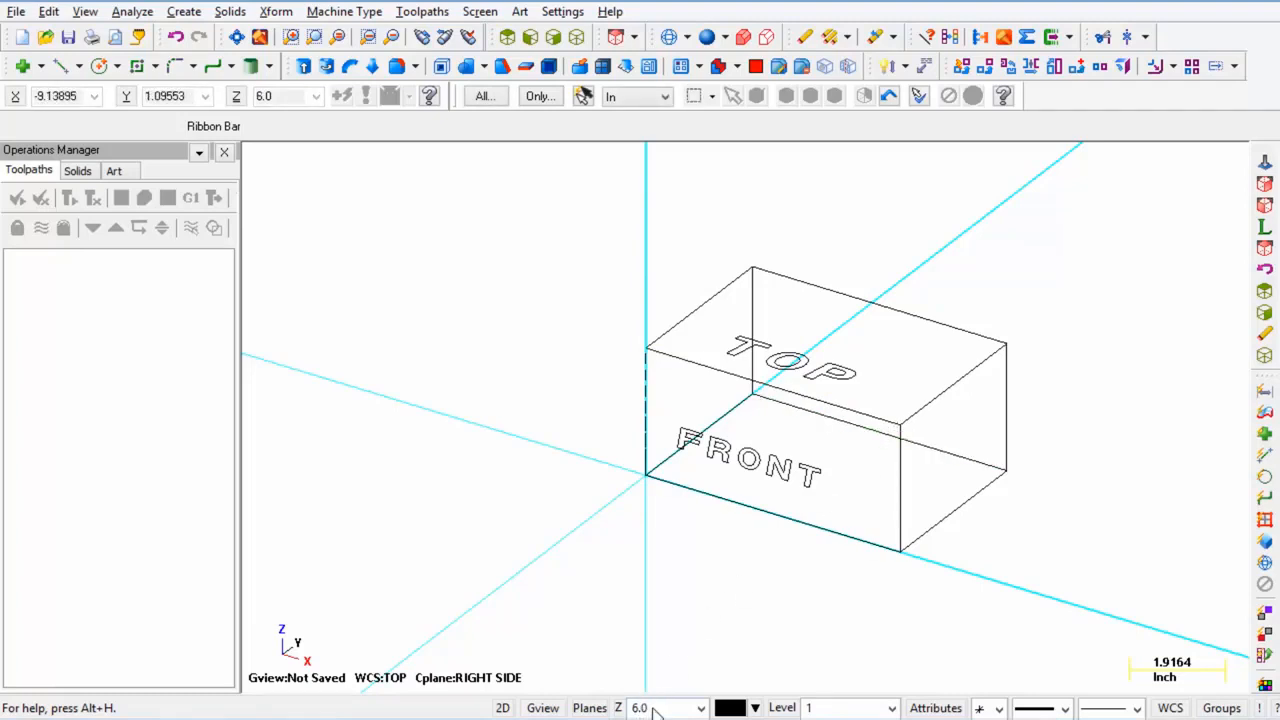
- Create the letters RIGHT and place them on the box's right face
left_click(184, 11)
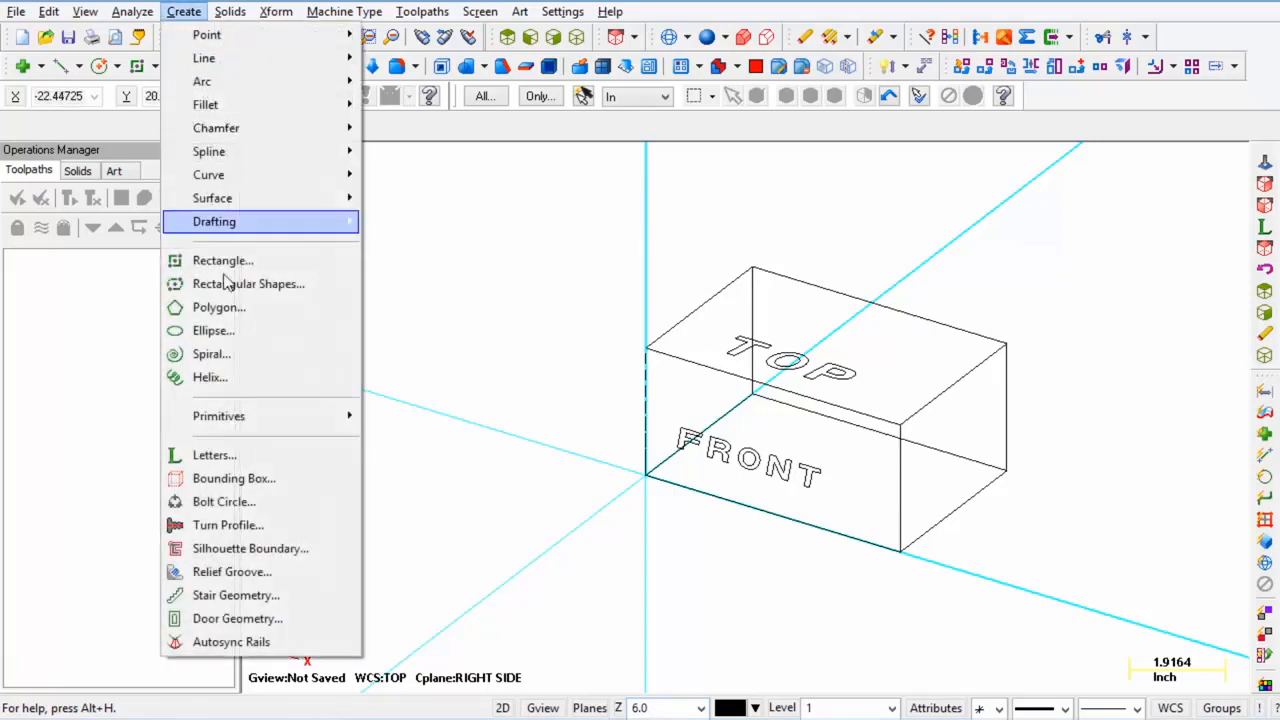
left_click(214, 455)
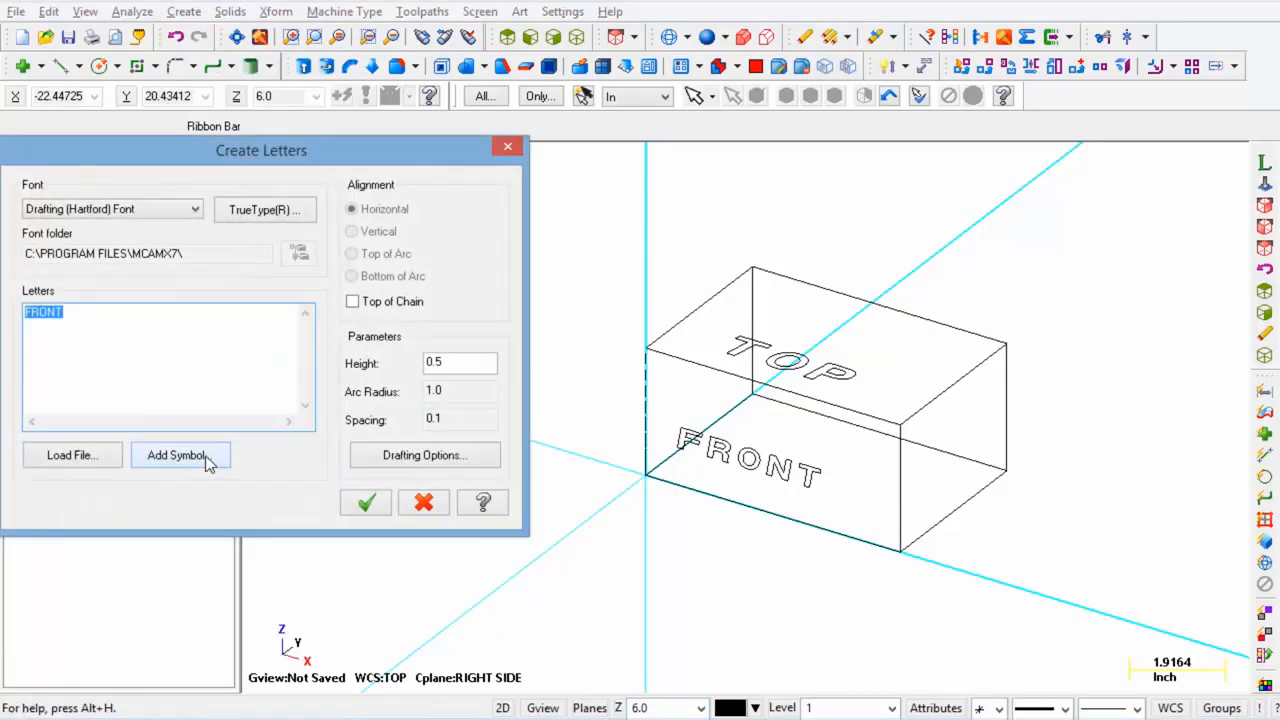
type("RIGHT")
left_click(366, 502)
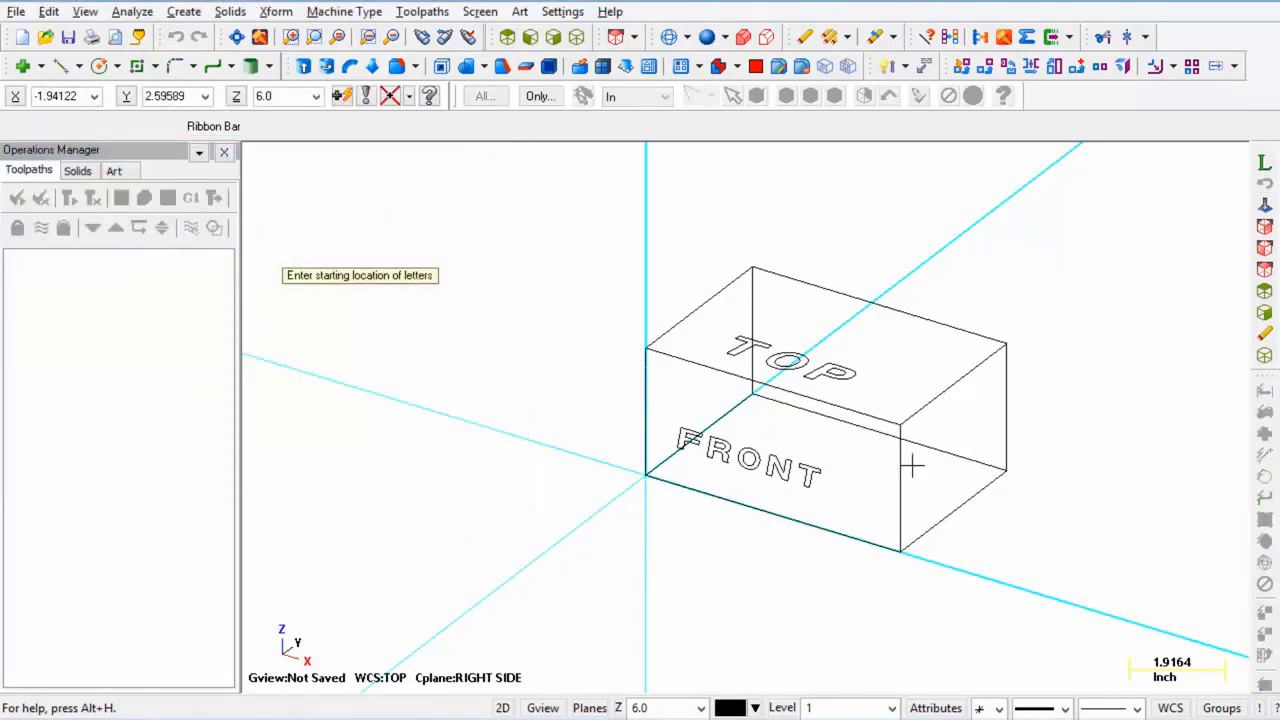
left_click(941, 470)
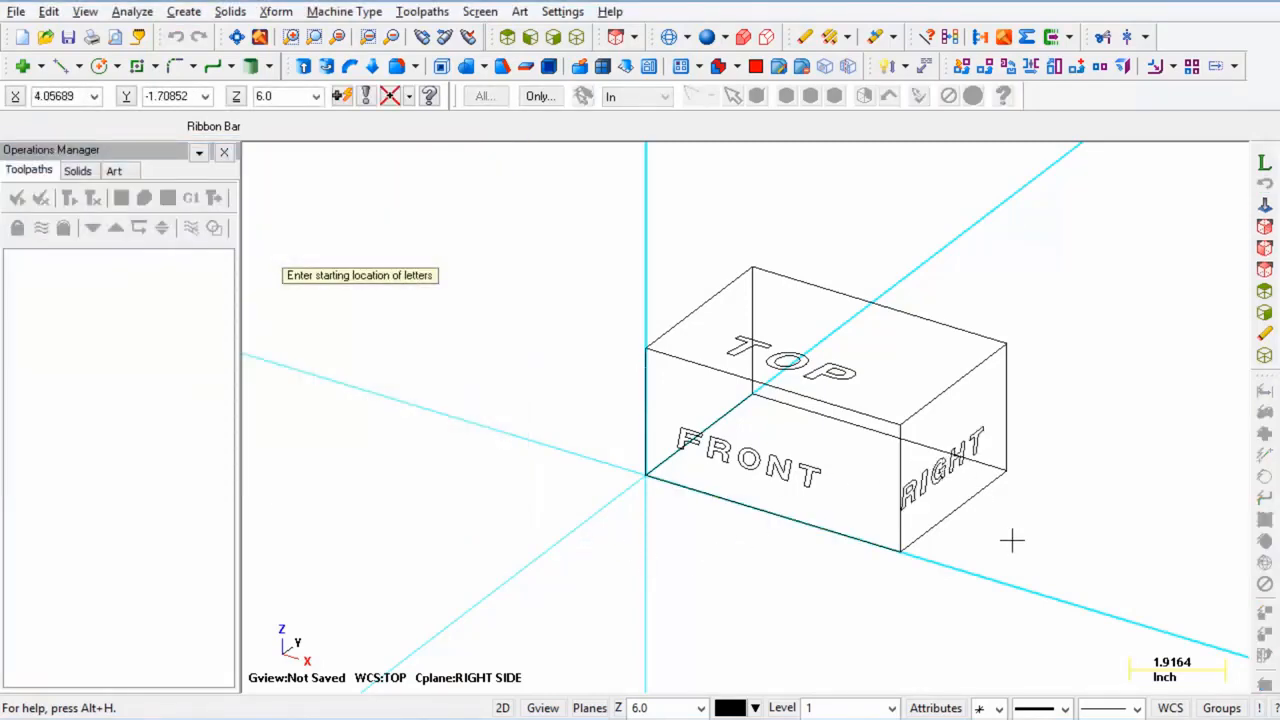
mouse_move(1011, 537)
middle_mouse_down()
mouse_move(1086, 491)
mouse_move(946, 534)
mouse_move(1025, 530)
middle_mouse_up()
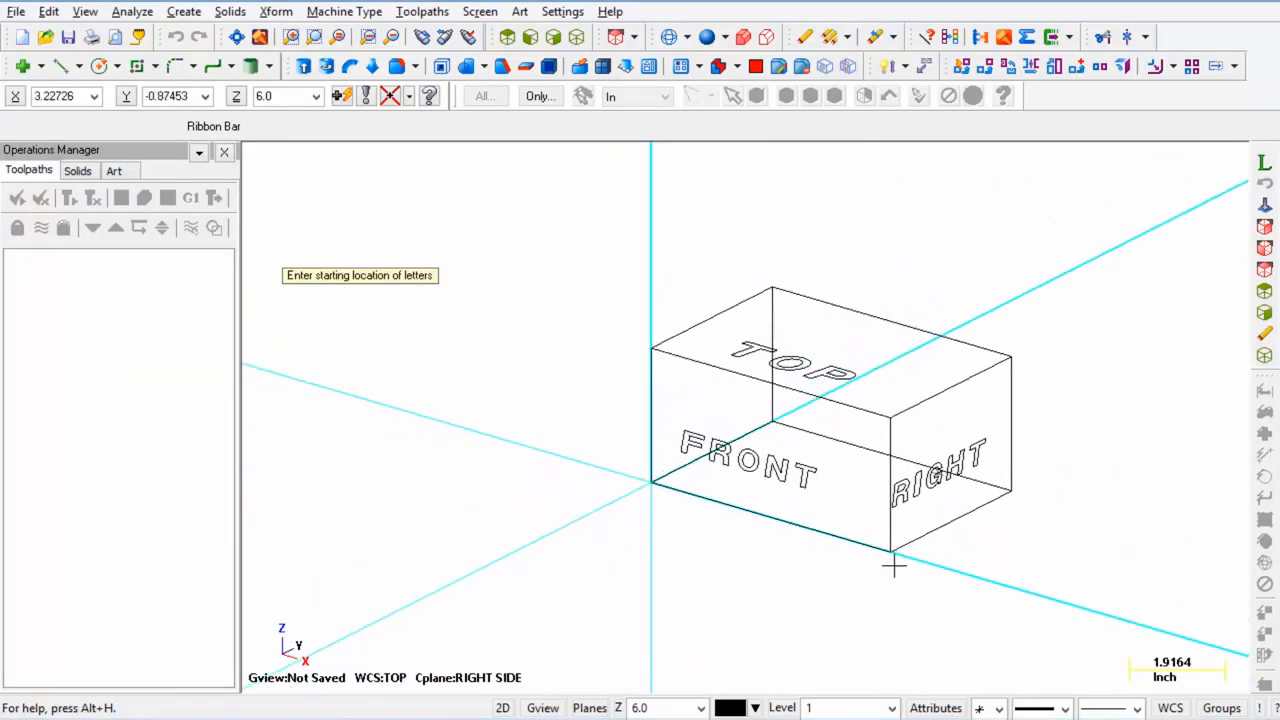
- Set the planes to Back (WCS) and take the construction depth Z 4.0 from a lower corner of the box's back face
left_click(592, 708)
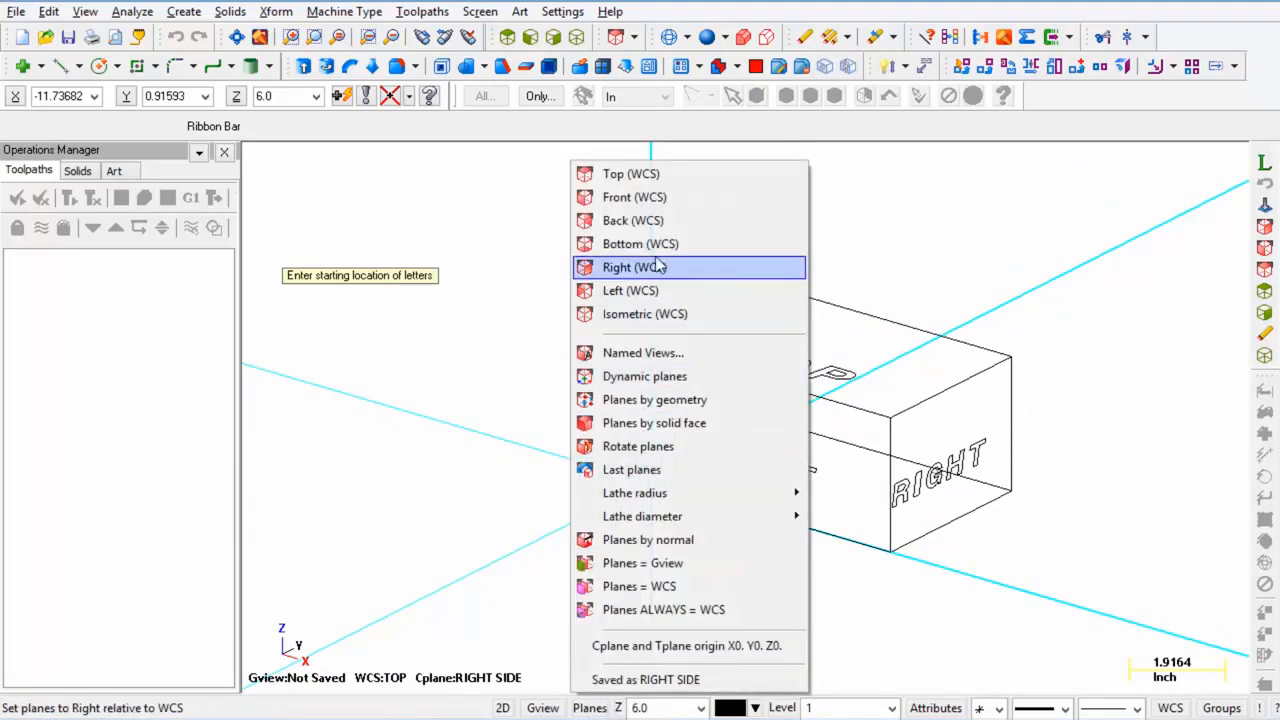
left_click(652, 221)
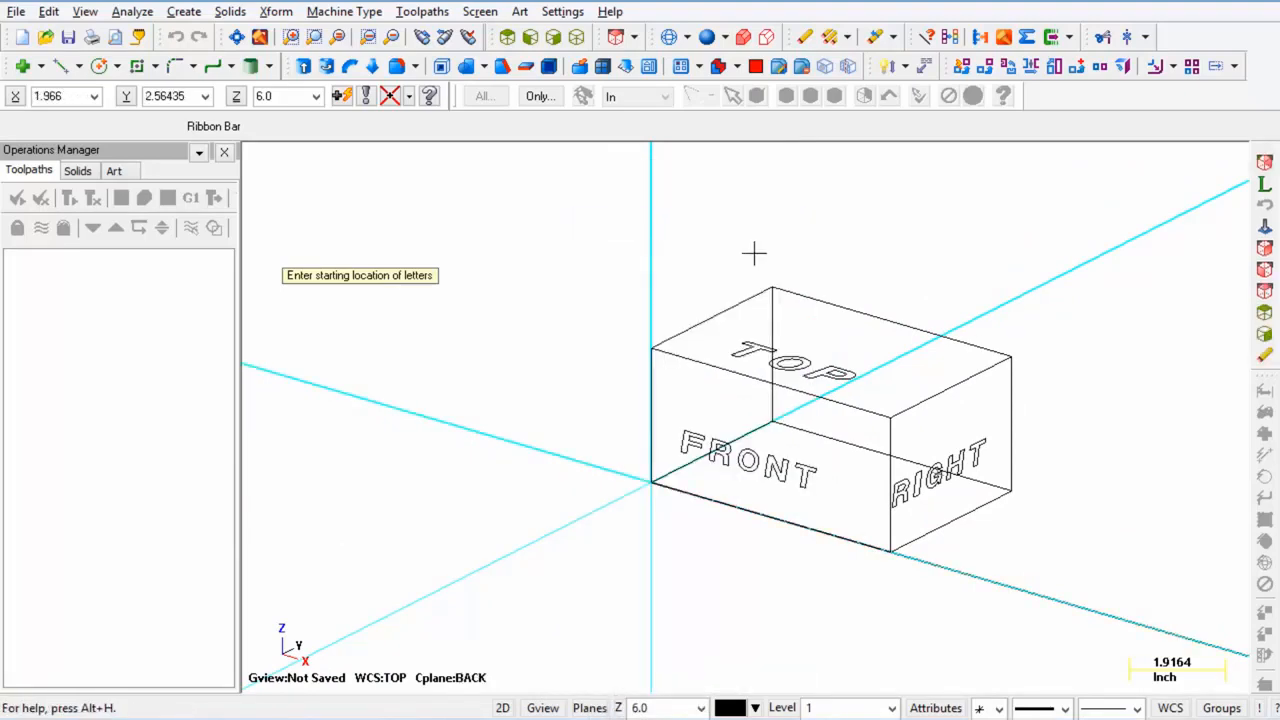
mouse_move(754, 254)
middle_mouse_down()
mouse_move(843, 234)
mouse_move(1020, 237)
middle_mouse_up()
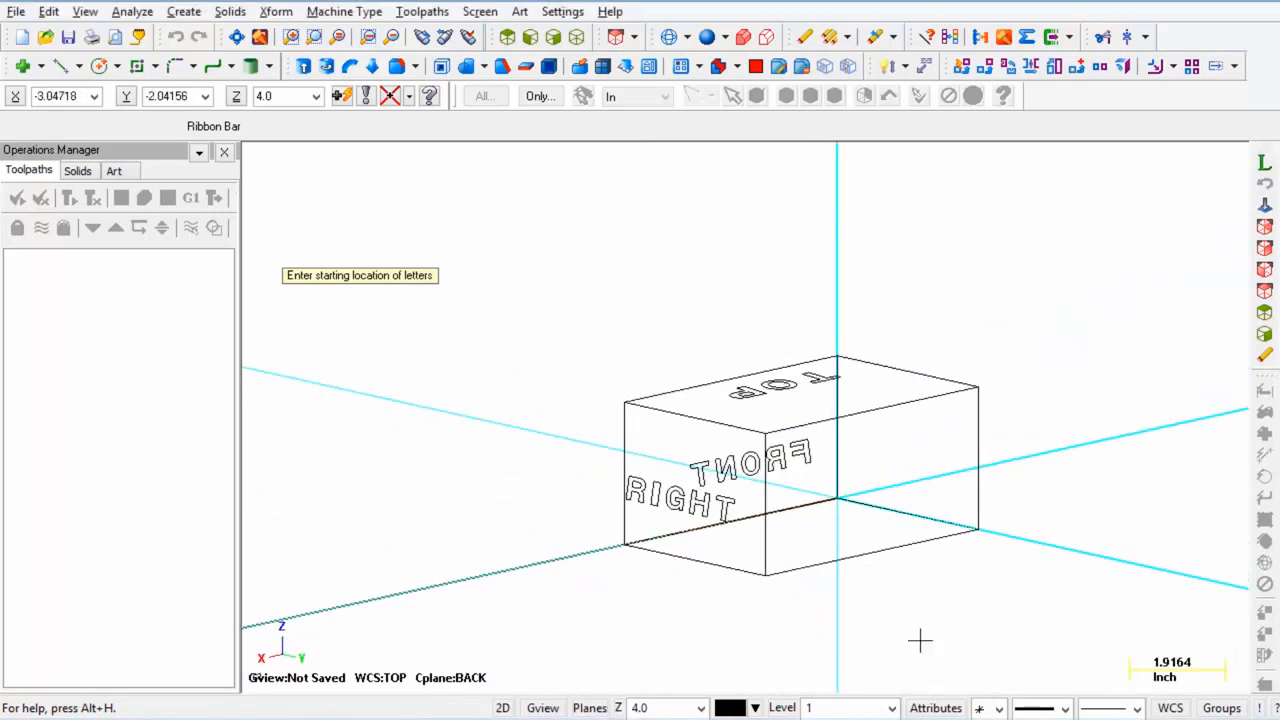
left_click(1028, 625)
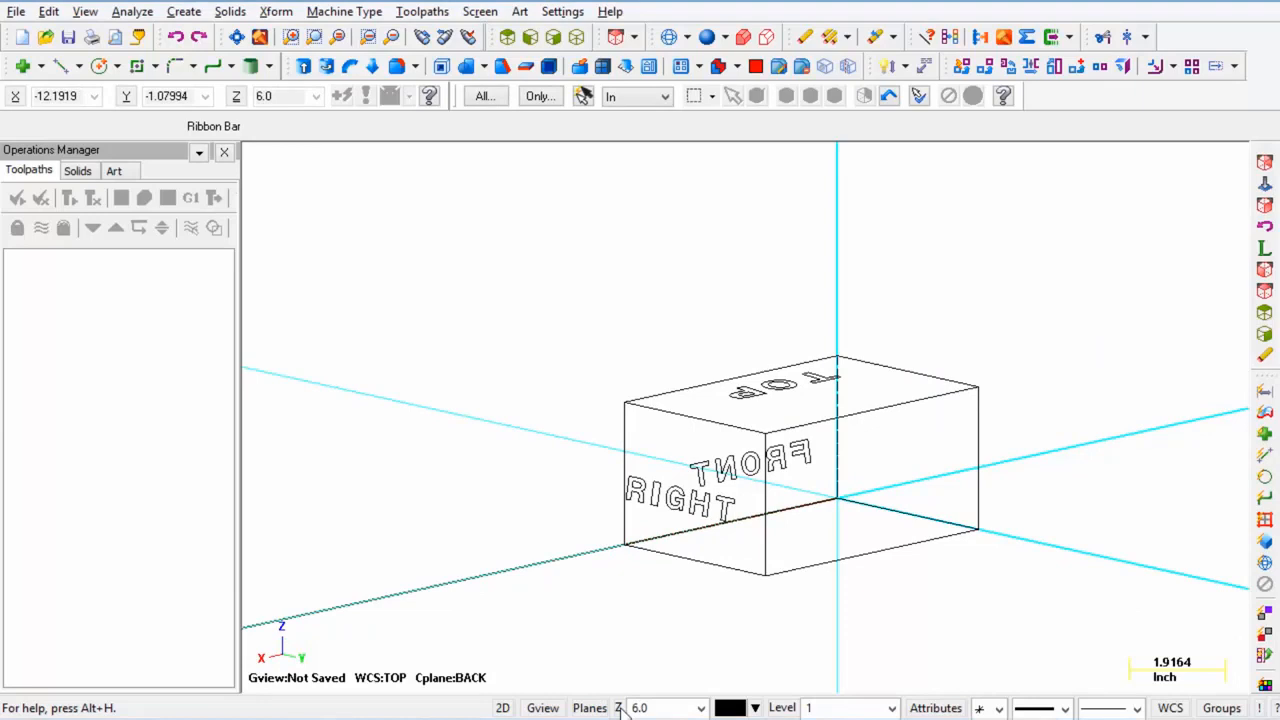
left_click(618, 708)
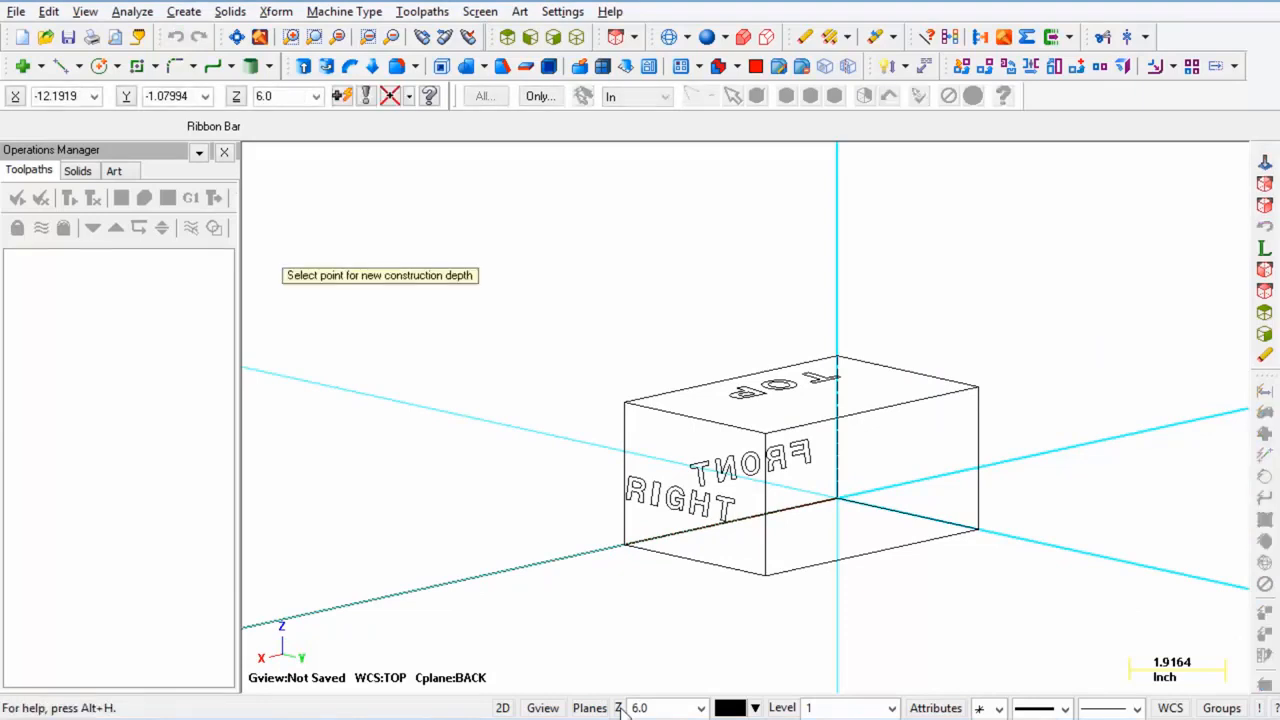
left_click(768, 578)
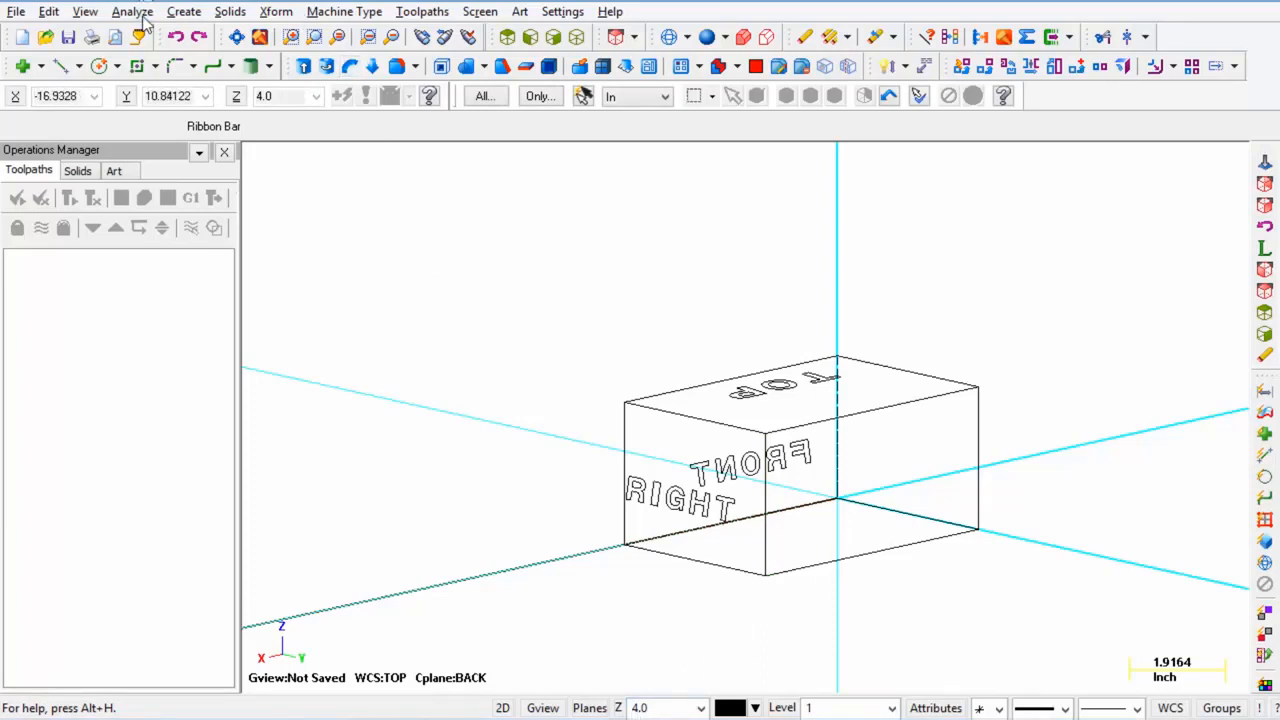
- Create the letters BACK, place them on the box's back face and end the letters command
left_click(183, 11)
left_click(300, 455)
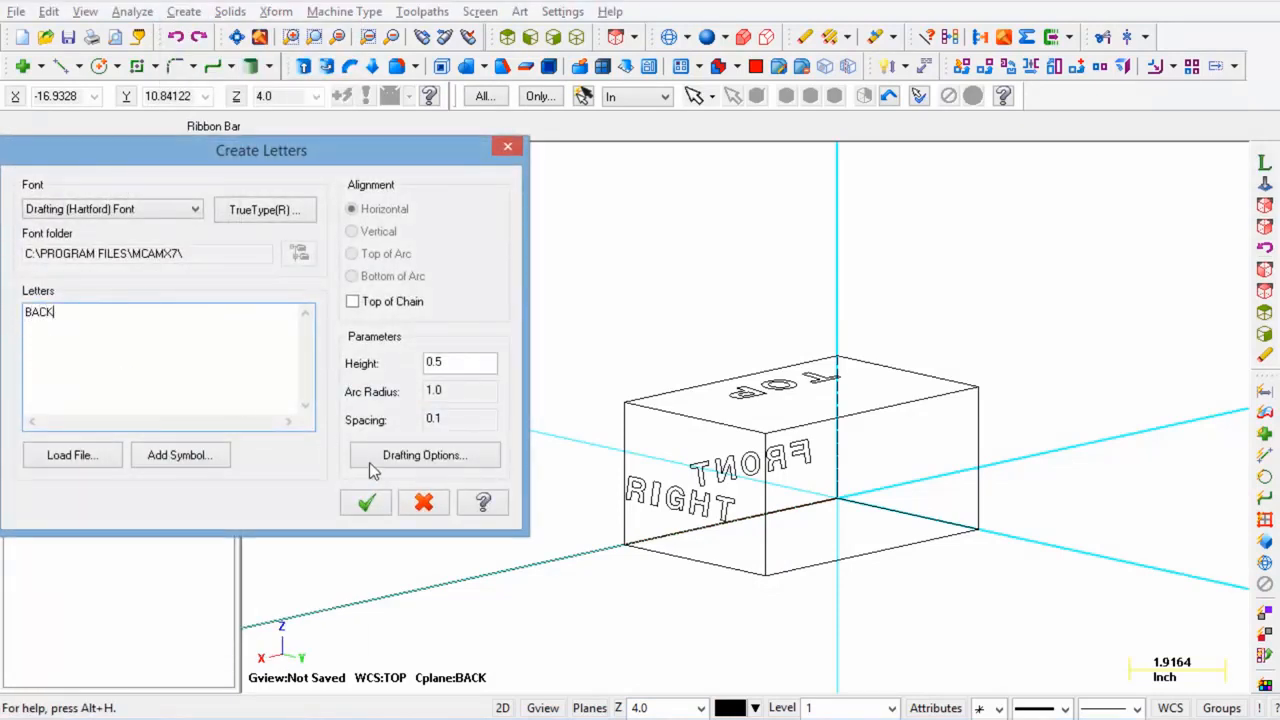
left_click(386, 509)
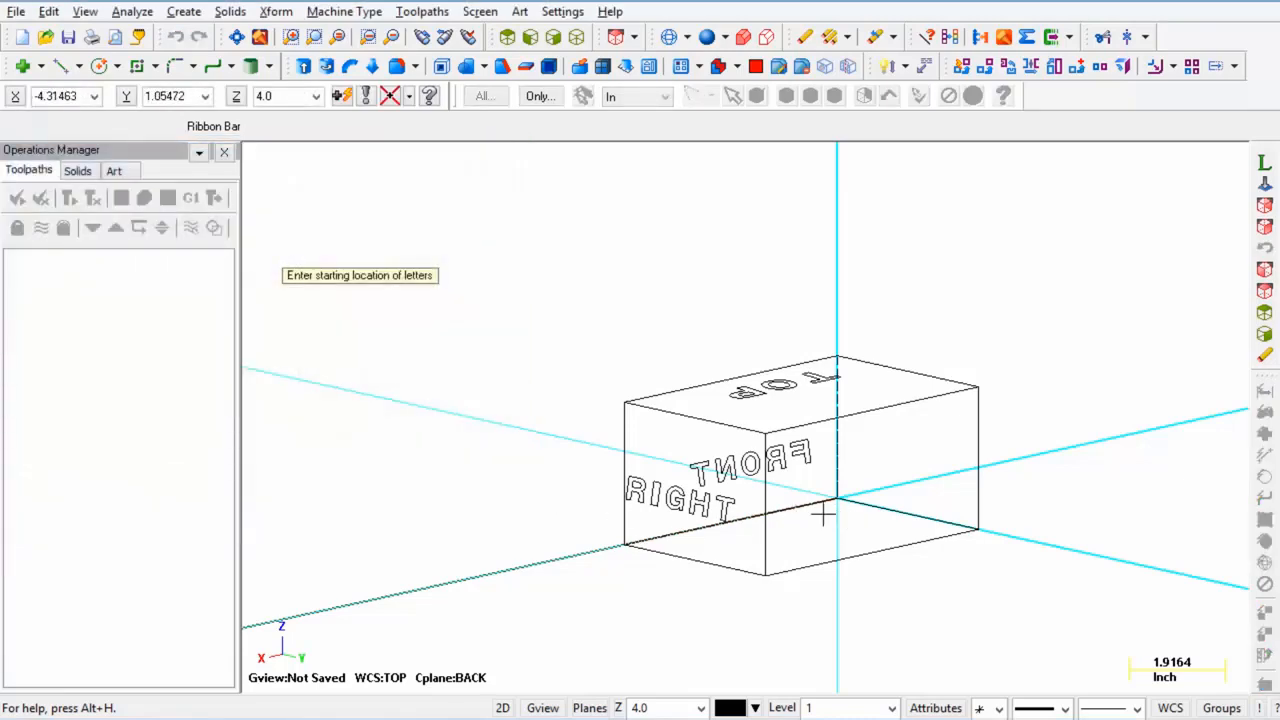
left_click(818, 521)
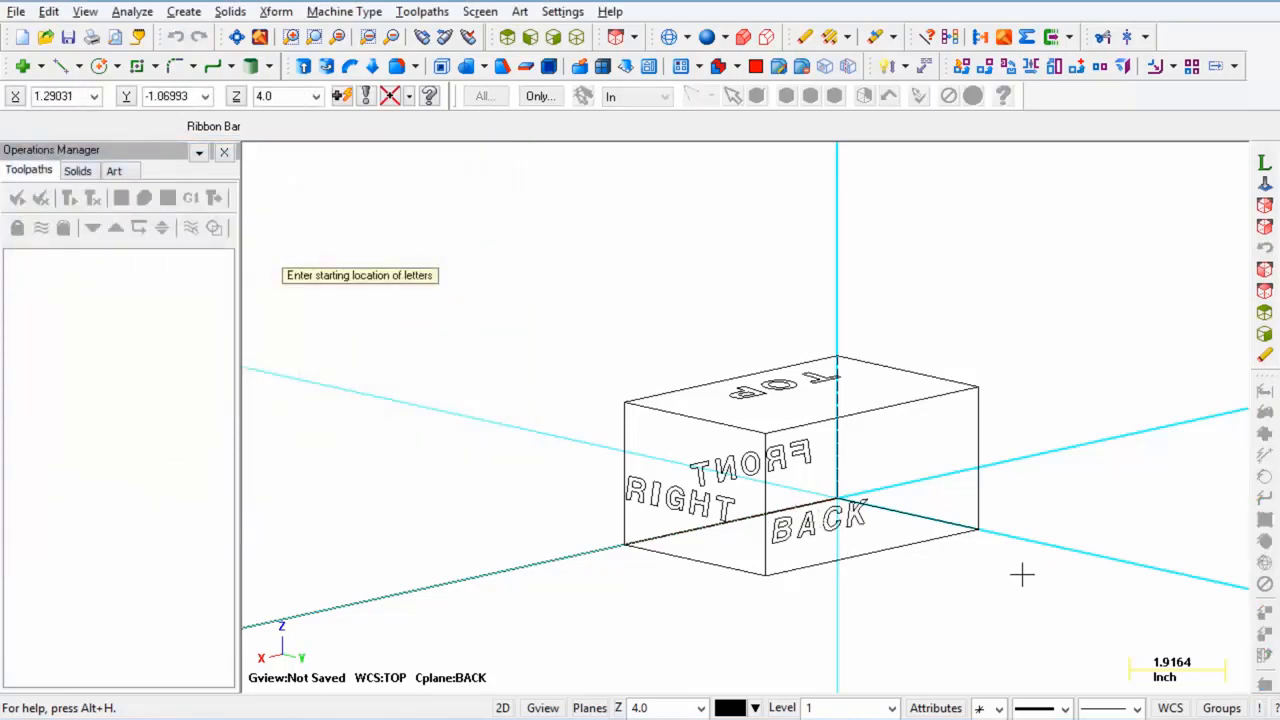
mouse_move(1020, 574)
middle_mouse_down()
mouse_move(983, 611)
mouse_move(1062, 549)
mouse_move(1015, 584)
middle_mouse_up()
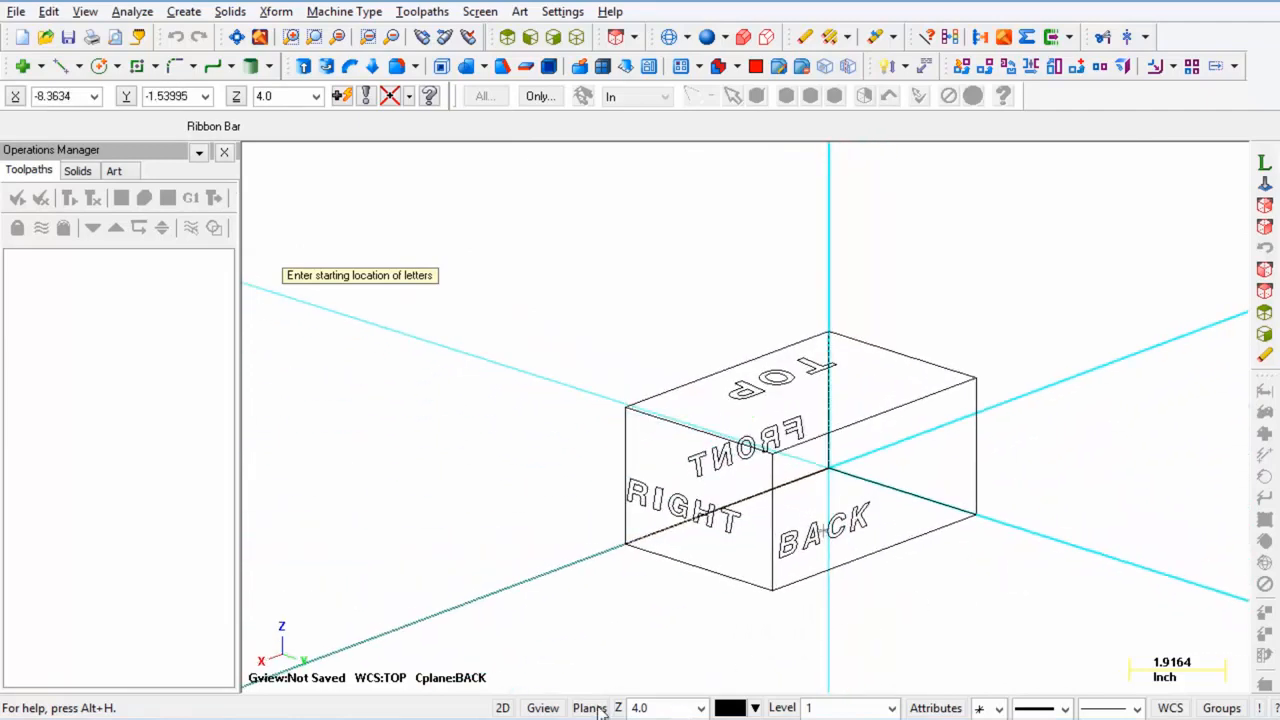
key("Escape")
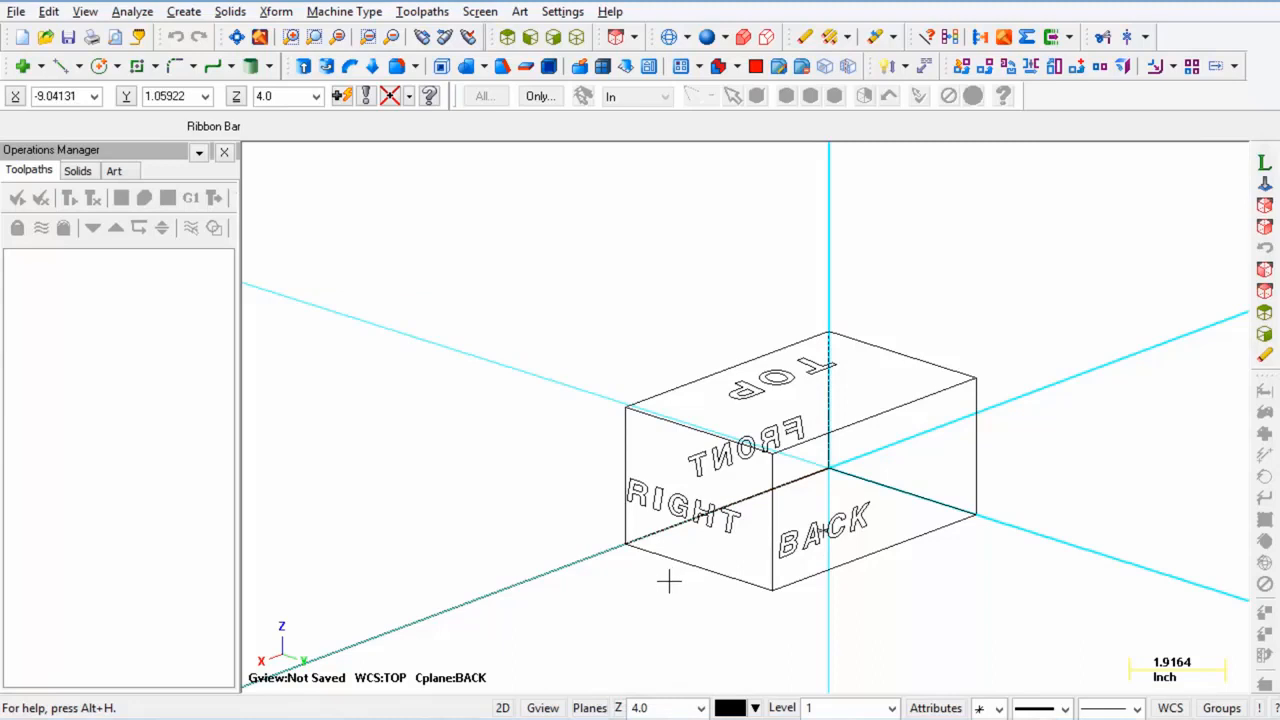
- Set the planes to Left (WCS) and take the construction depth Z 0.0 from an upper corner of the box's left face
left_click(590, 708)
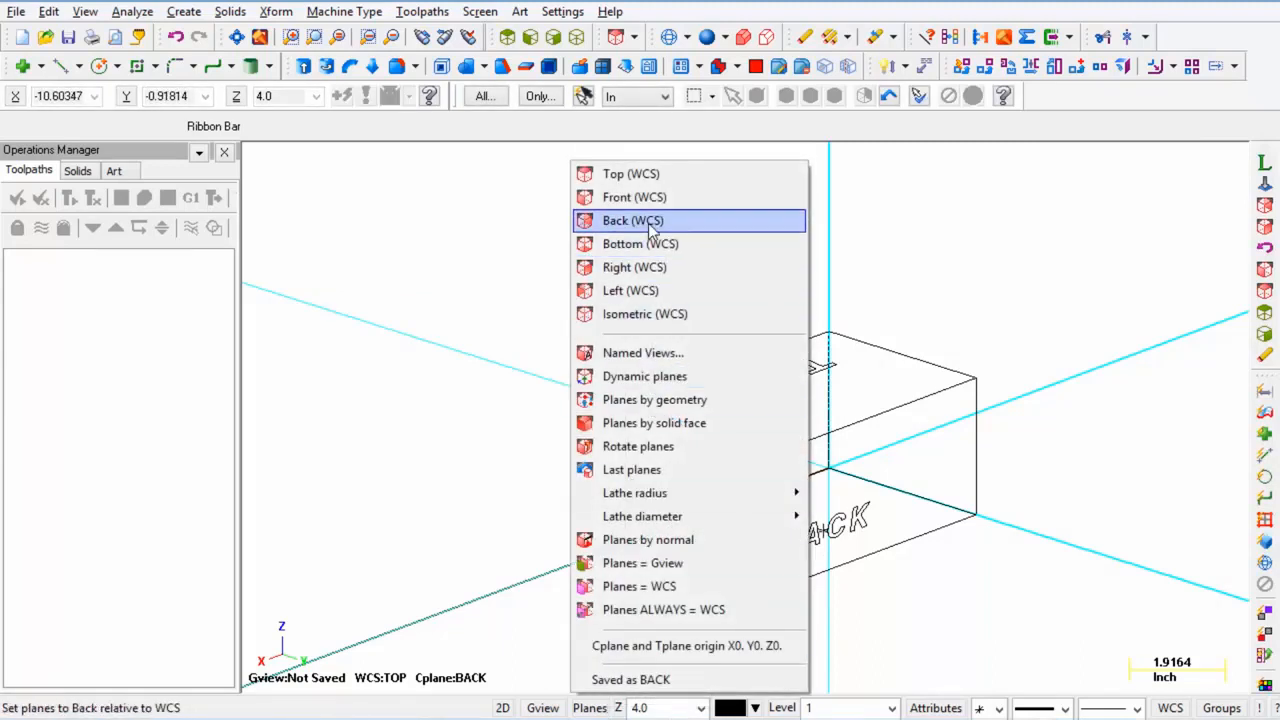
left_click(629, 290)
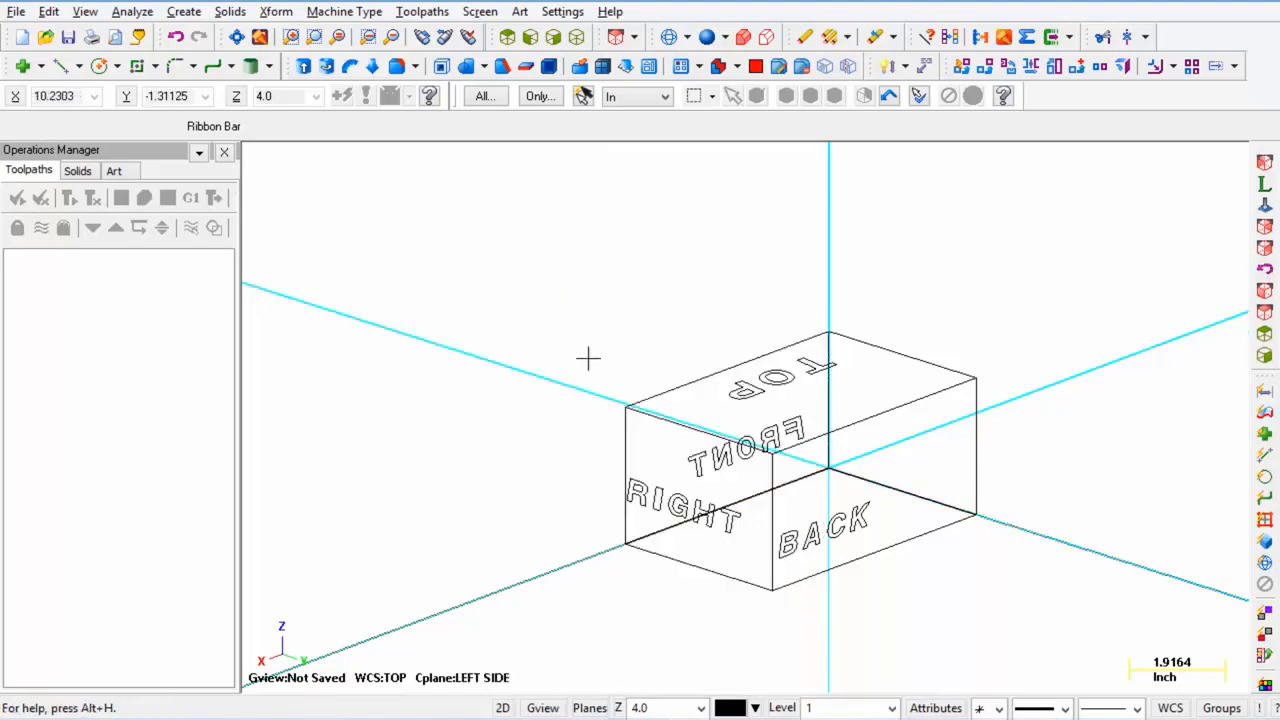
middle_click_drag(589, 357, 1069, 351)
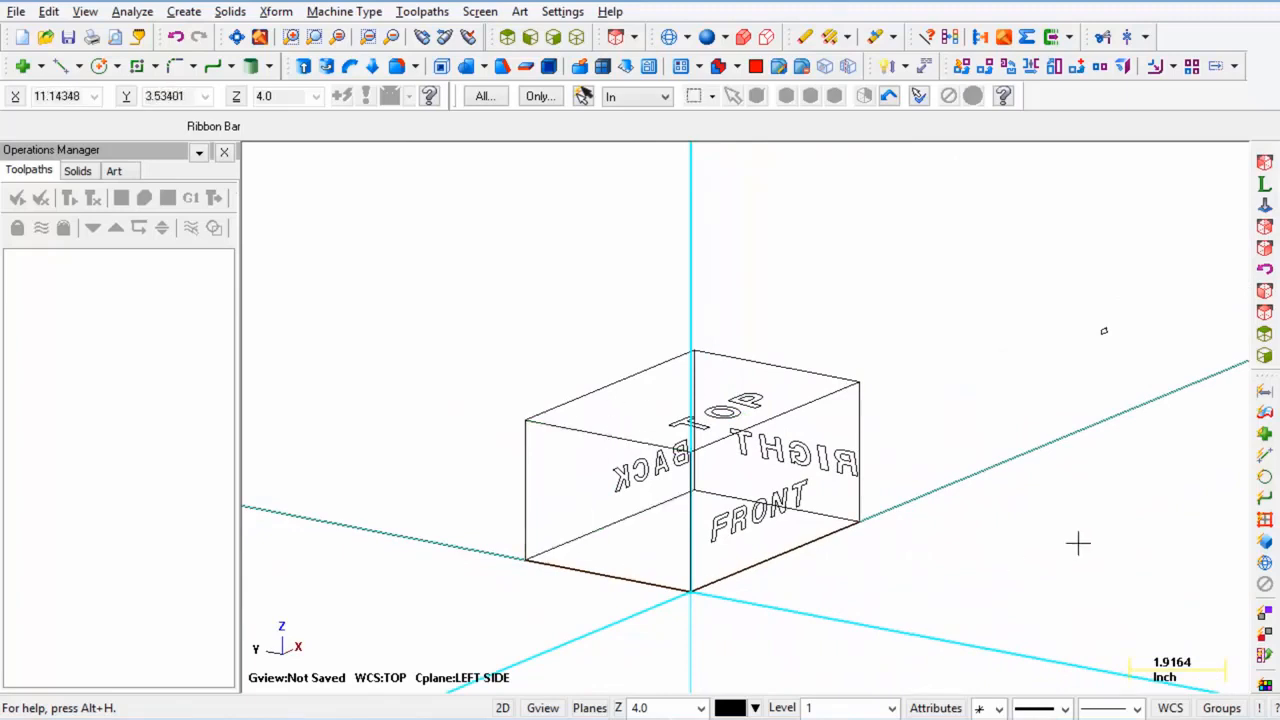
left_click(618, 707)
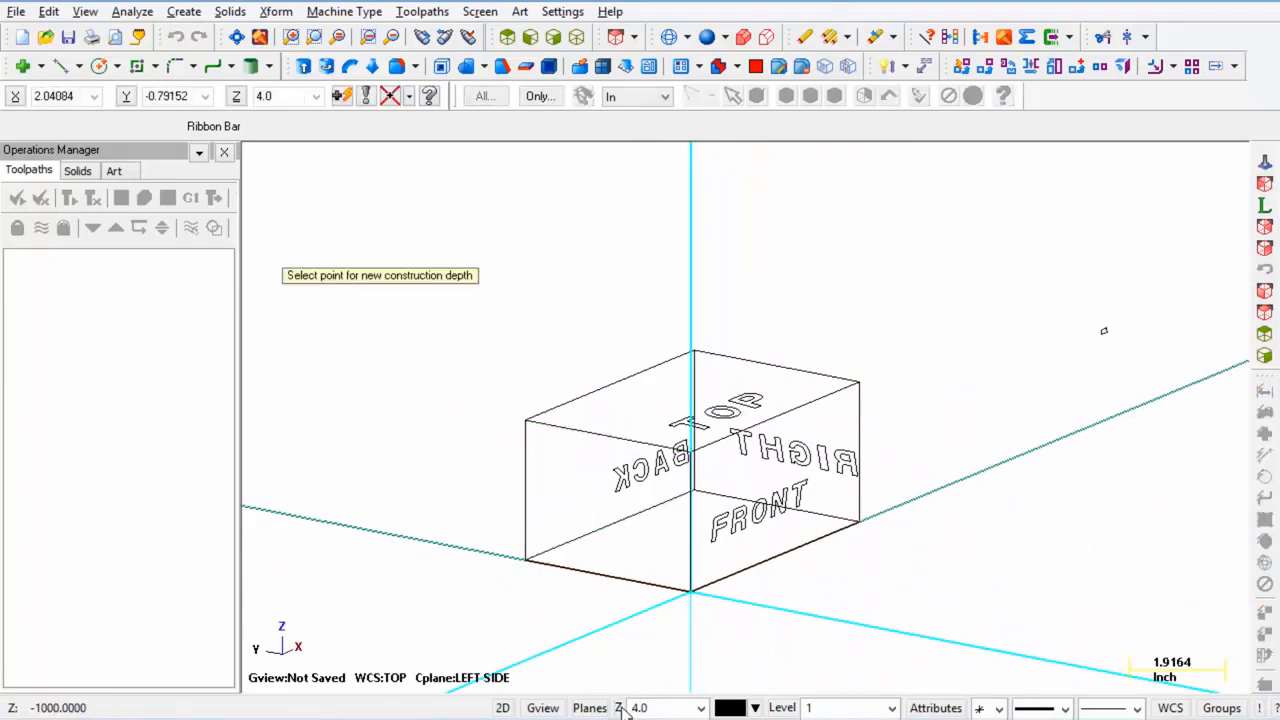
left_click(530, 428)
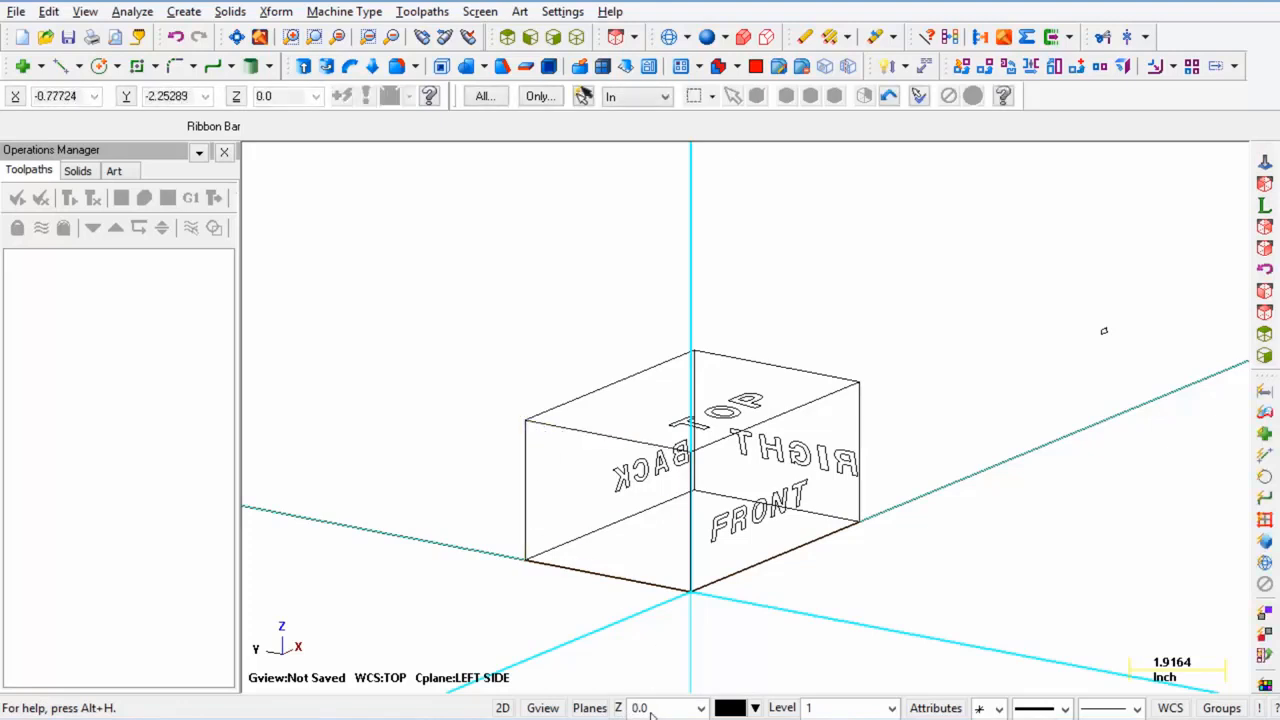
- Create the letters LEFT and place them on the box's left face
left_click(184, 11)
left_click(280, 453)
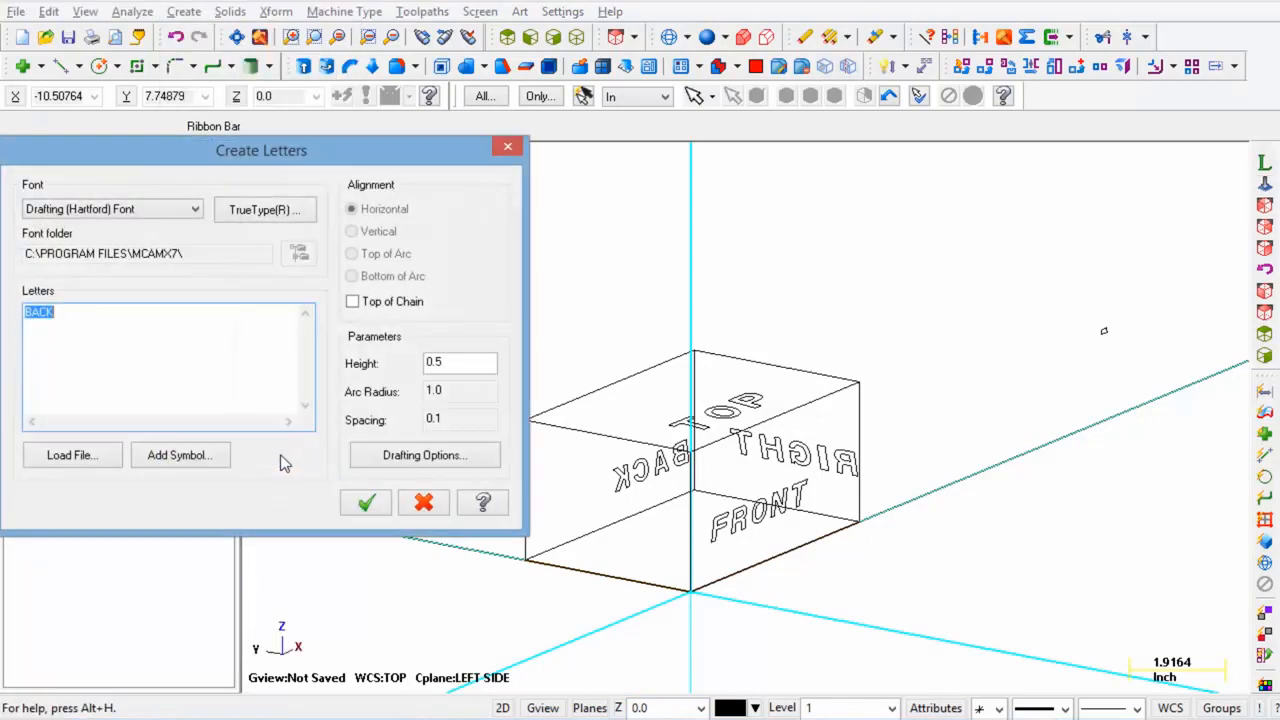
type("LEFT")
left_click(377, 510)
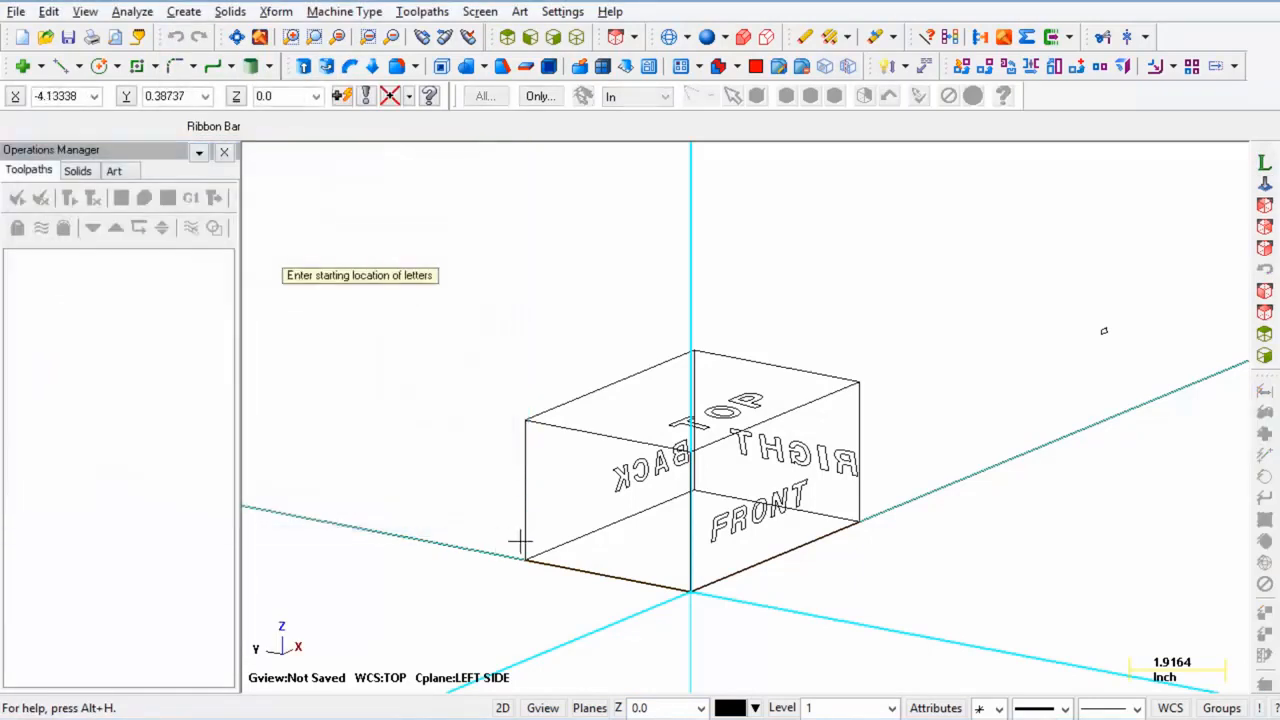
left_click(612, 562)
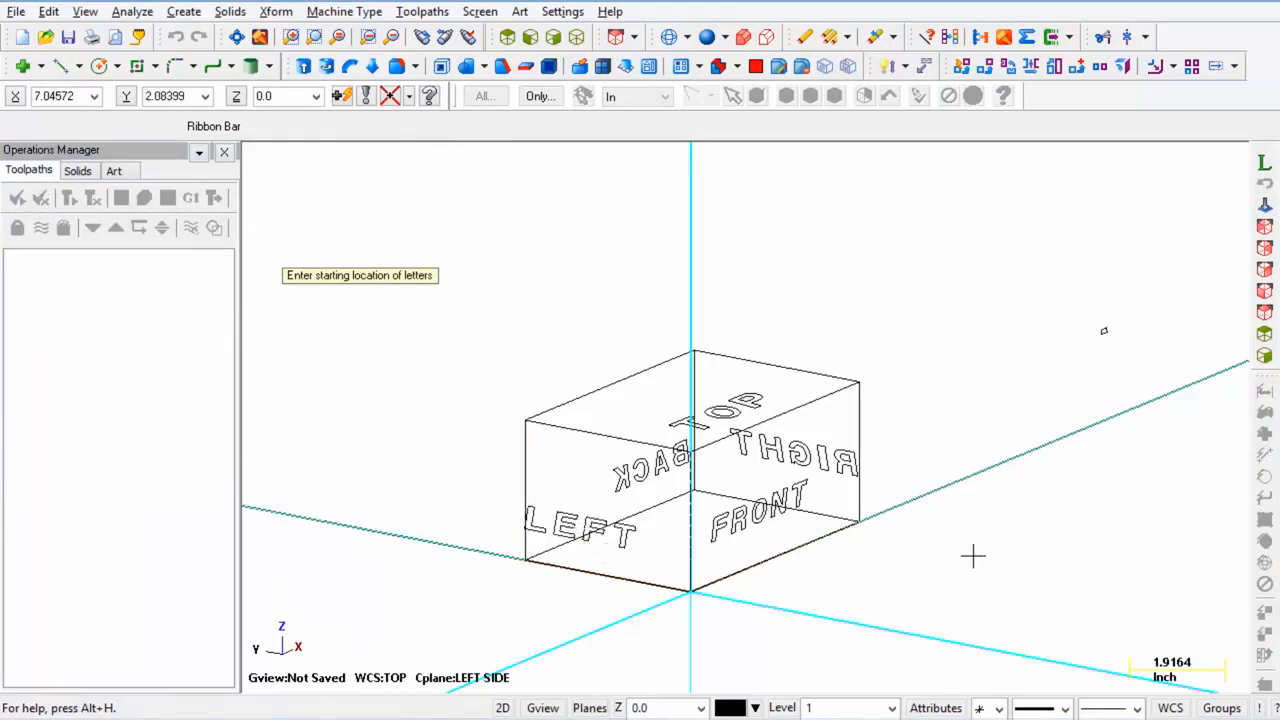
- End the letters command, set the planes to Bottom (WCS) and take the construction depth Z 0.0 from a lower corner of the box
middle_click_drag(971, 554, 962, 474)
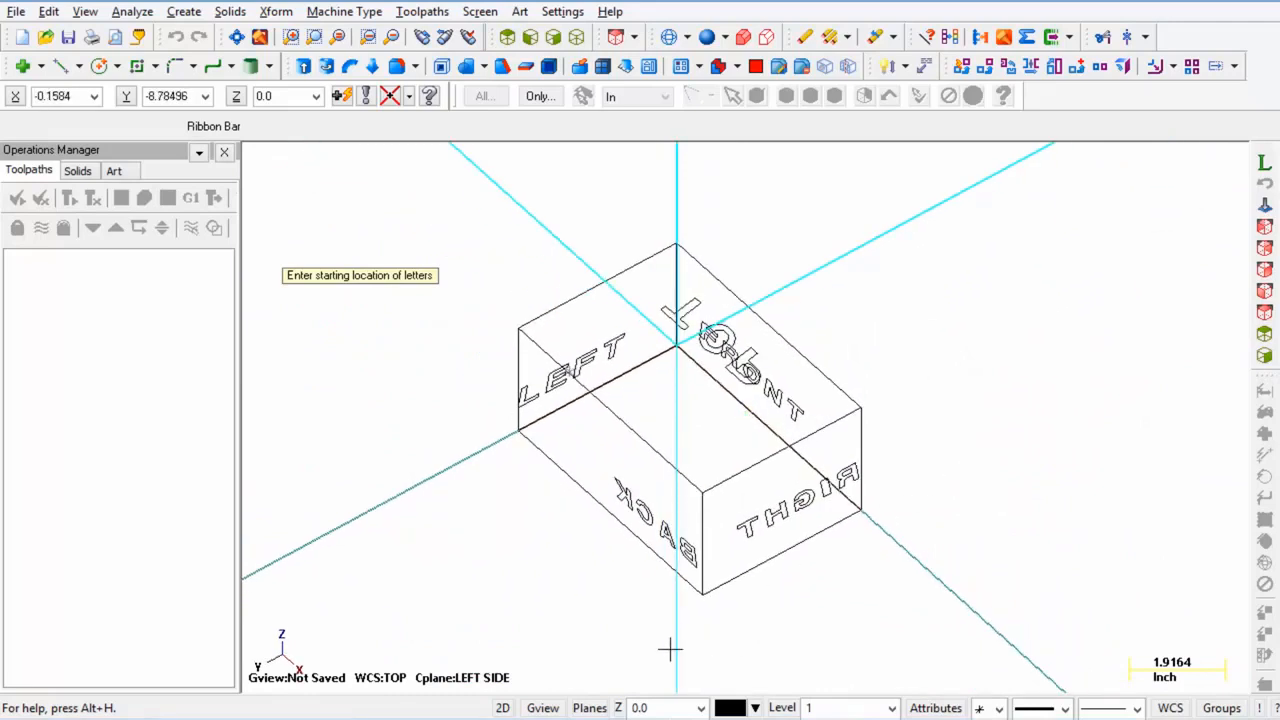
key("Escape")
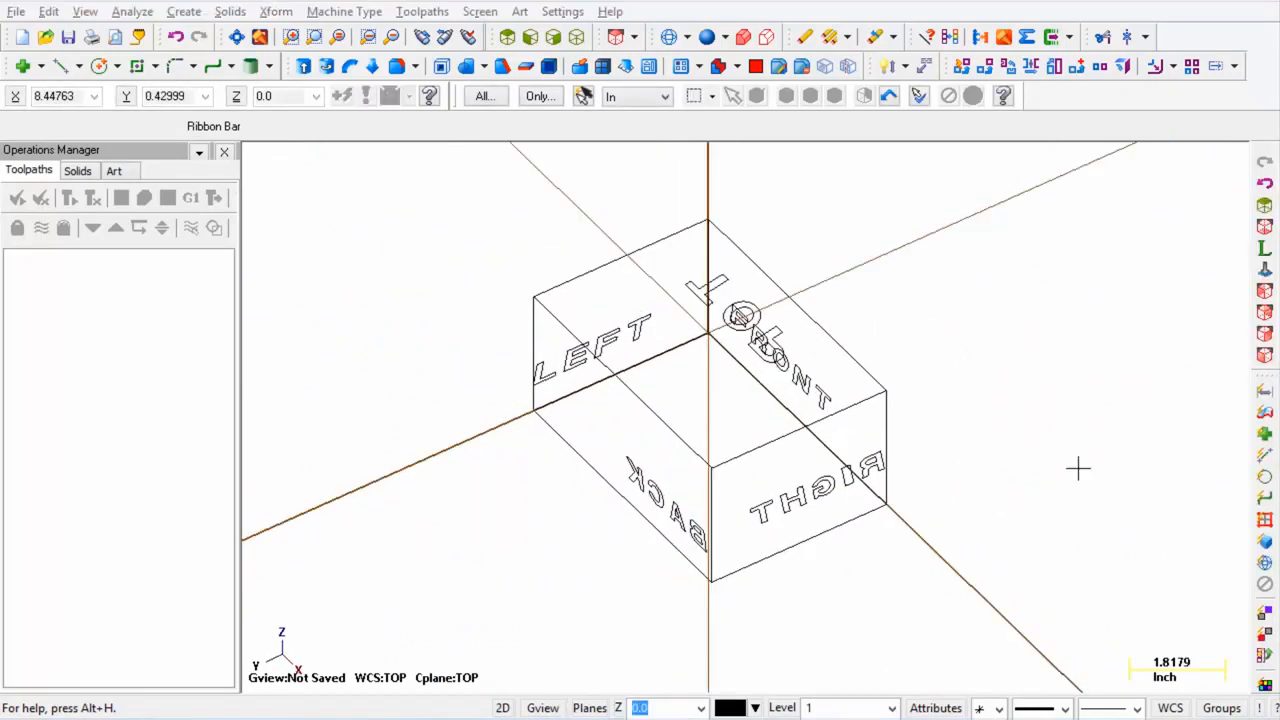
left_click(590, 708)
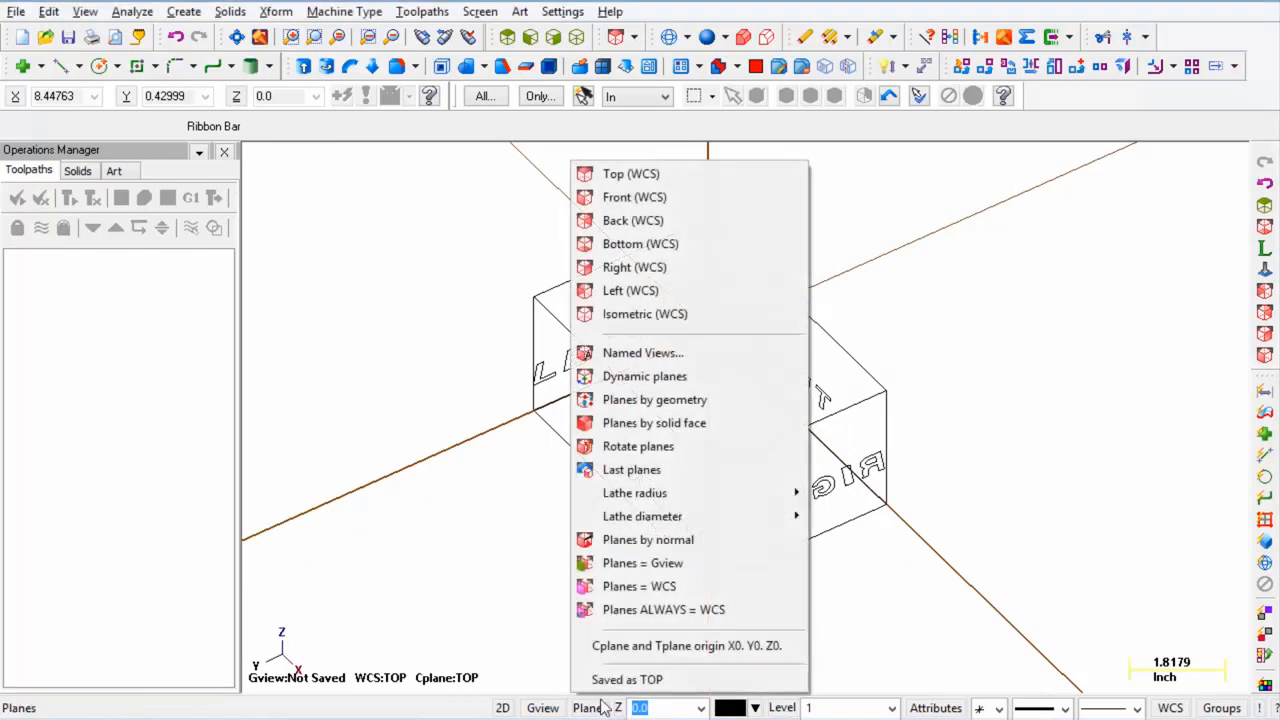
left_click(620, 245)
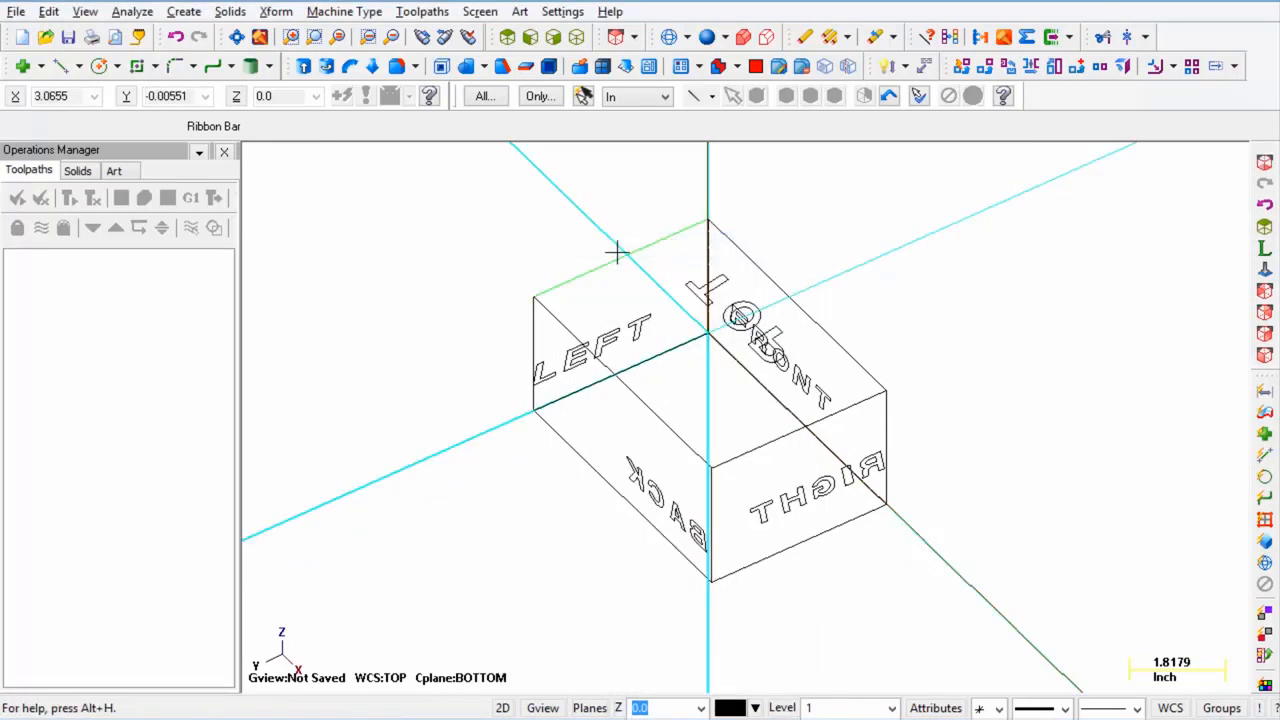
left_click(619, 708)
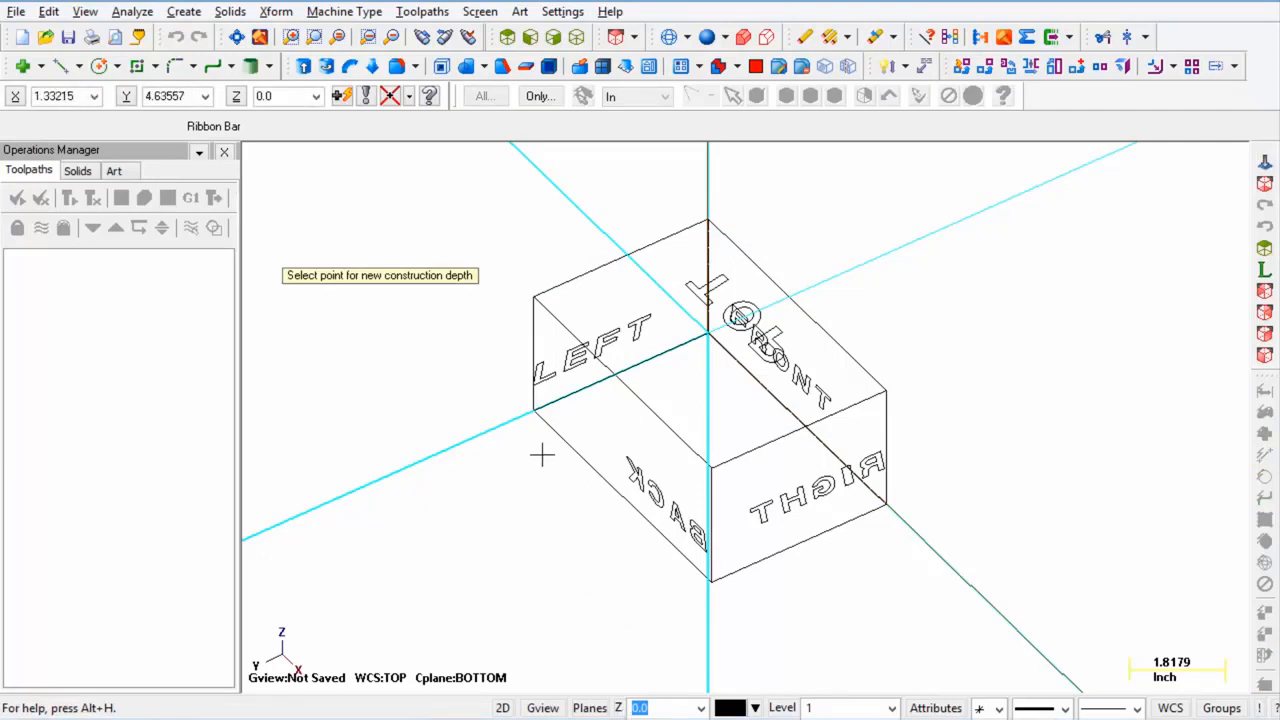
left_click(537, 421)
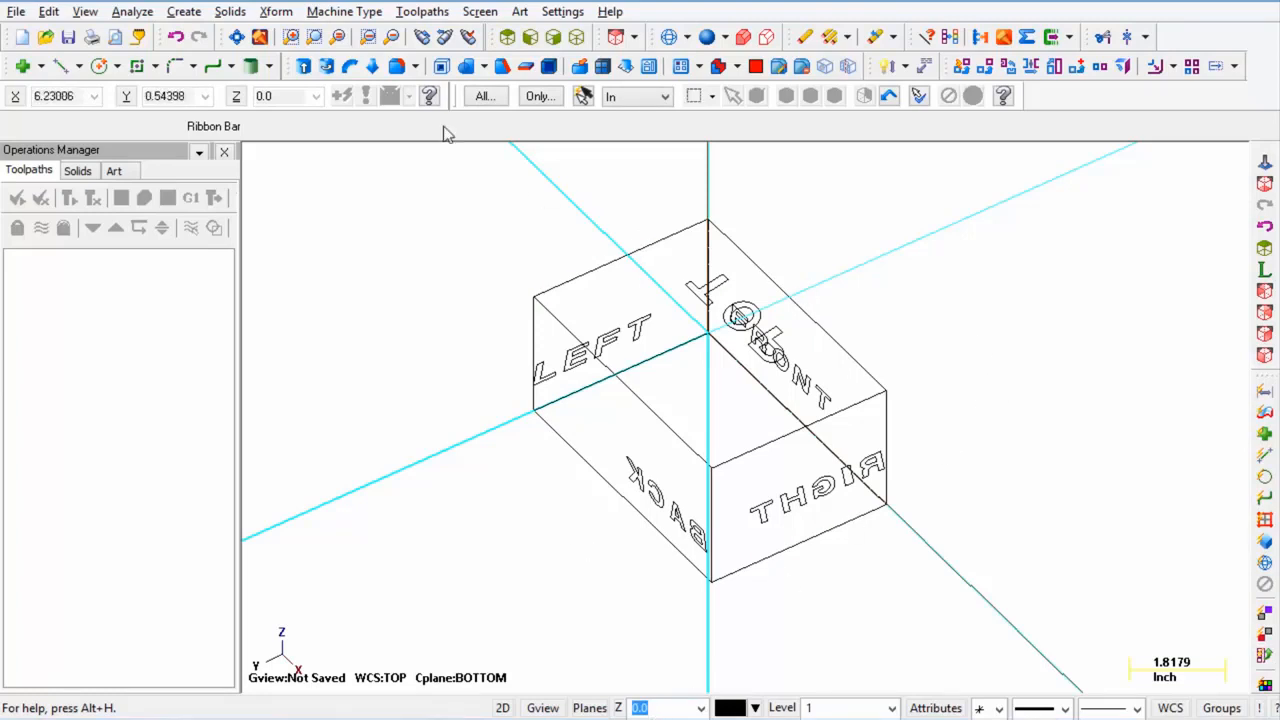
- Create the letters BOTTOM, place them on the box's bottom face and end the letters command
left_click(184, 11)
left_click(229, 455)
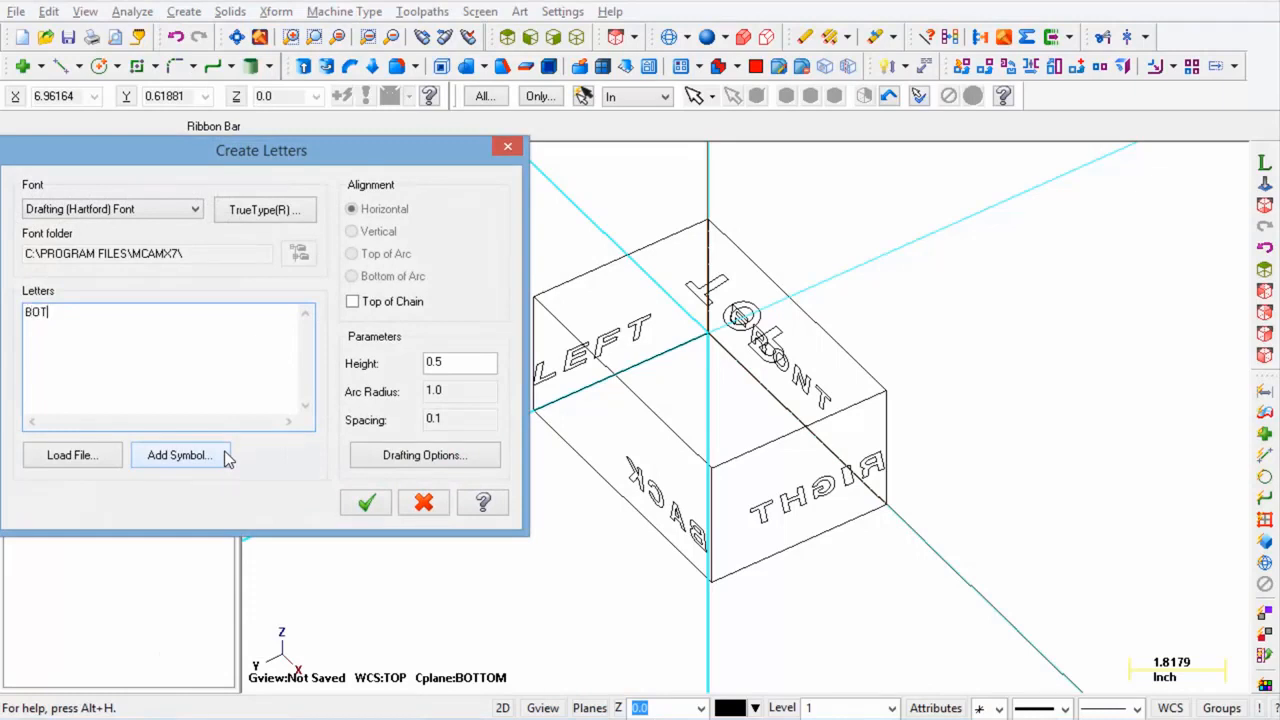
left_click(367, 503)
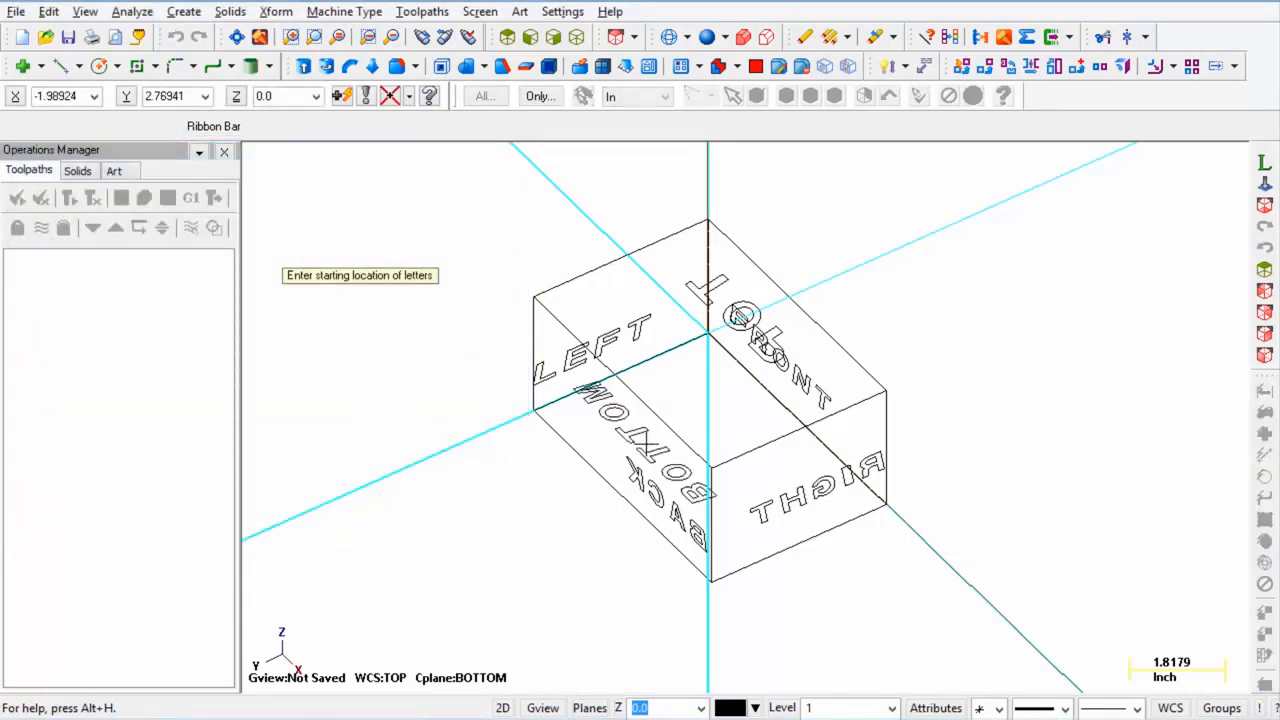
left_click(605, 602)
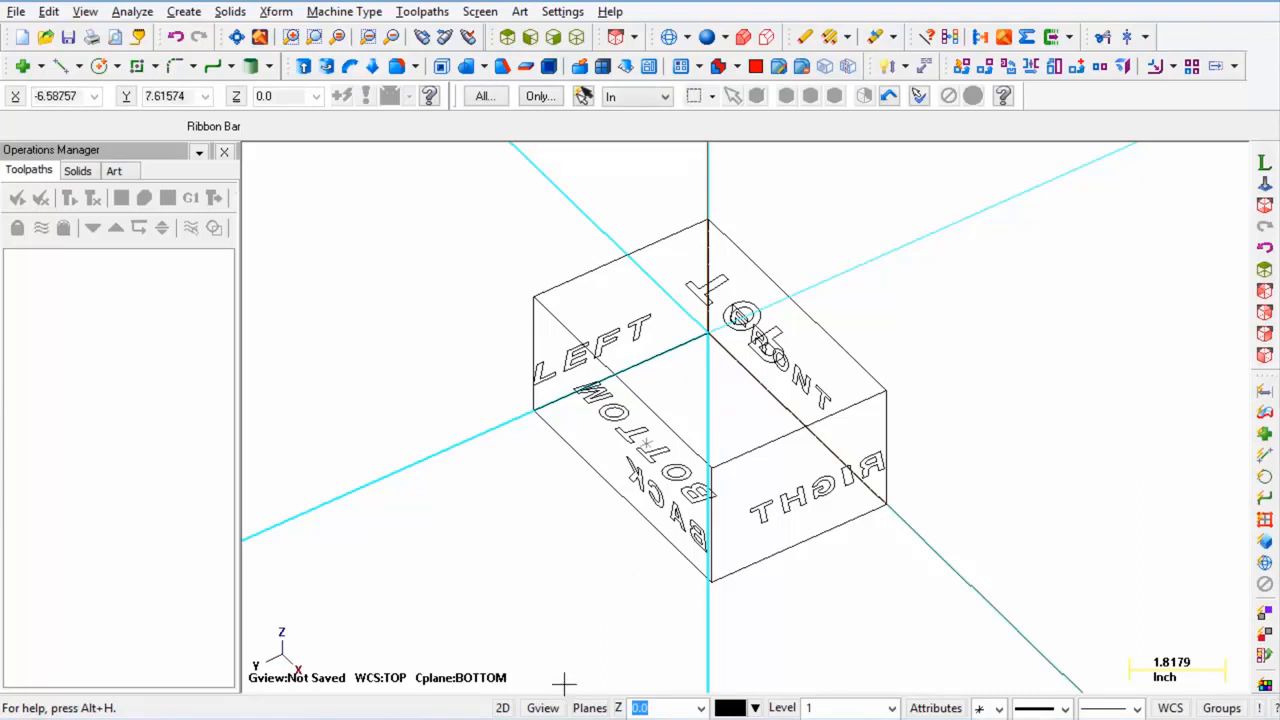
- Examine the face labels in the Top, Front and Right (WCS) graphics views, orbiting the box after each one
left_click(543, 707)
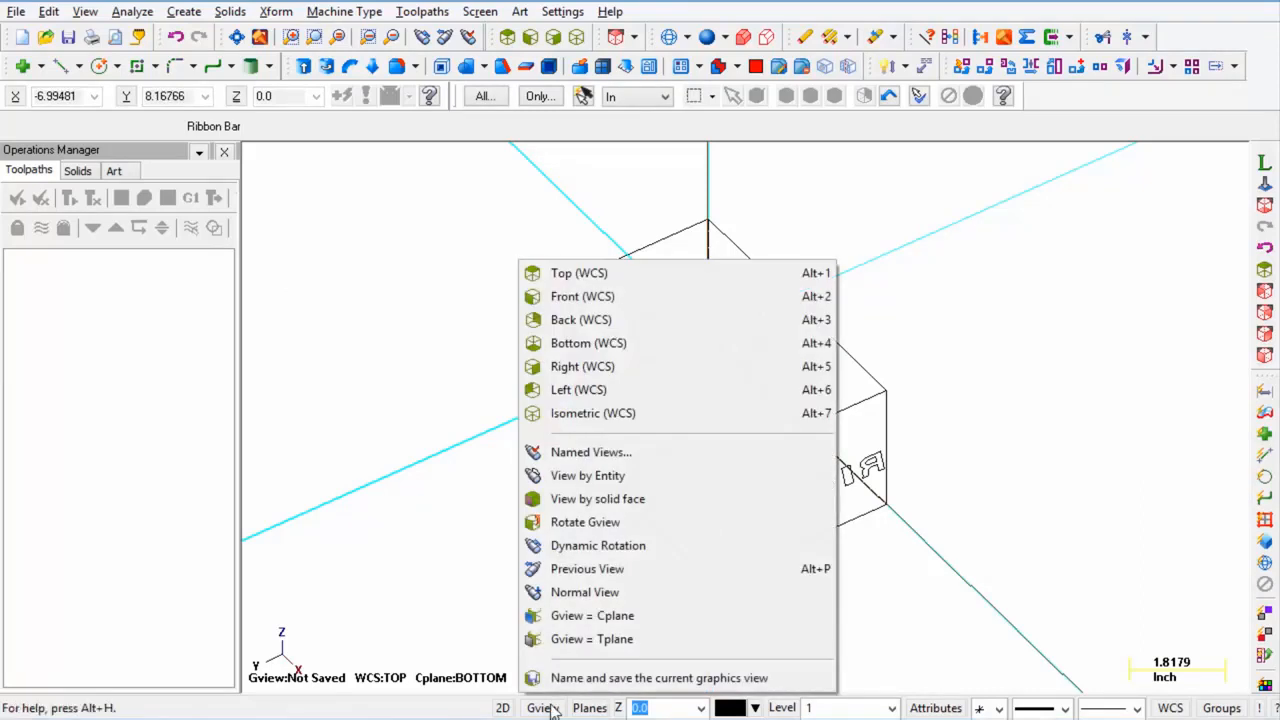
left_click(594, 274)
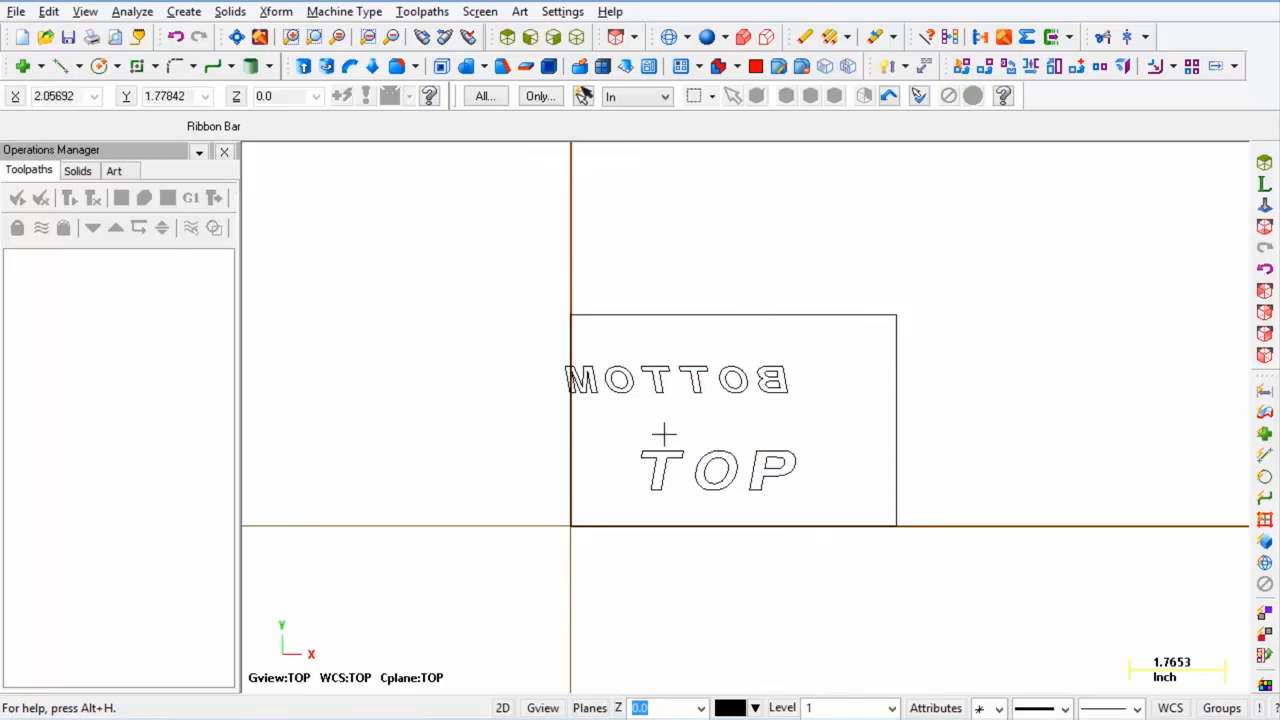
middle_click_drag(894, 449, 933, 411)
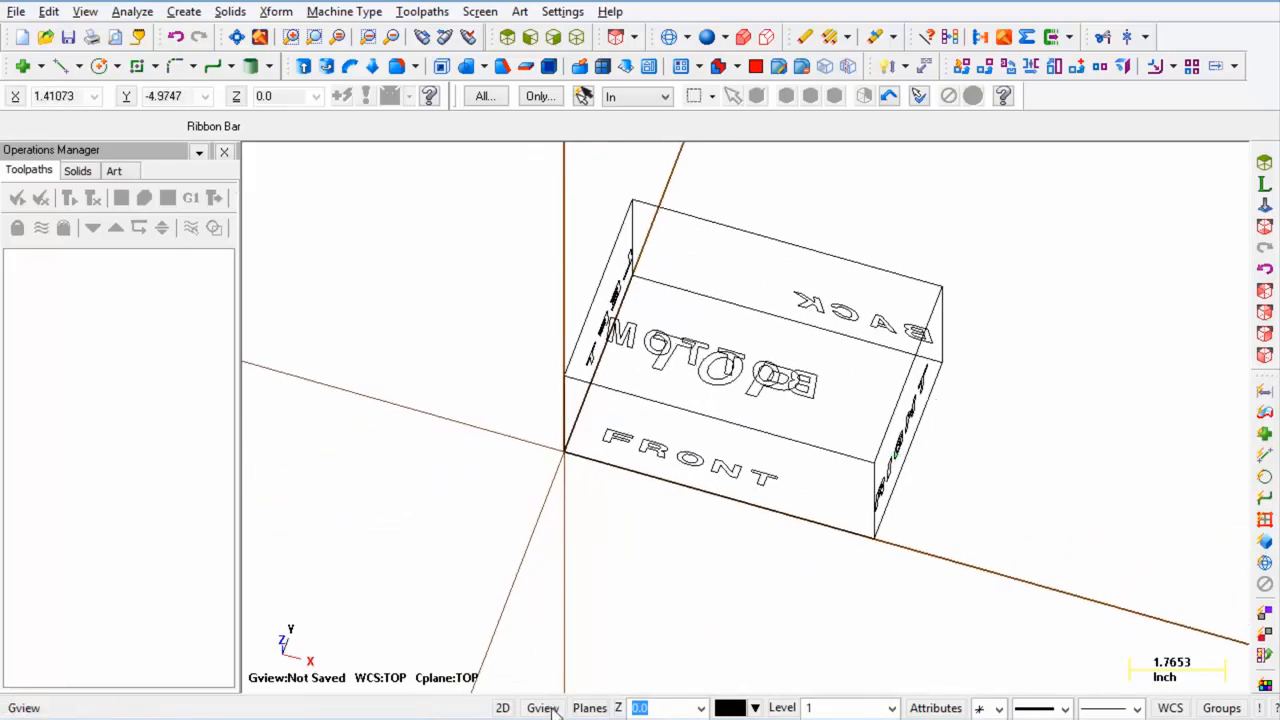
left_click(551, 709)
left_click(594, 292)
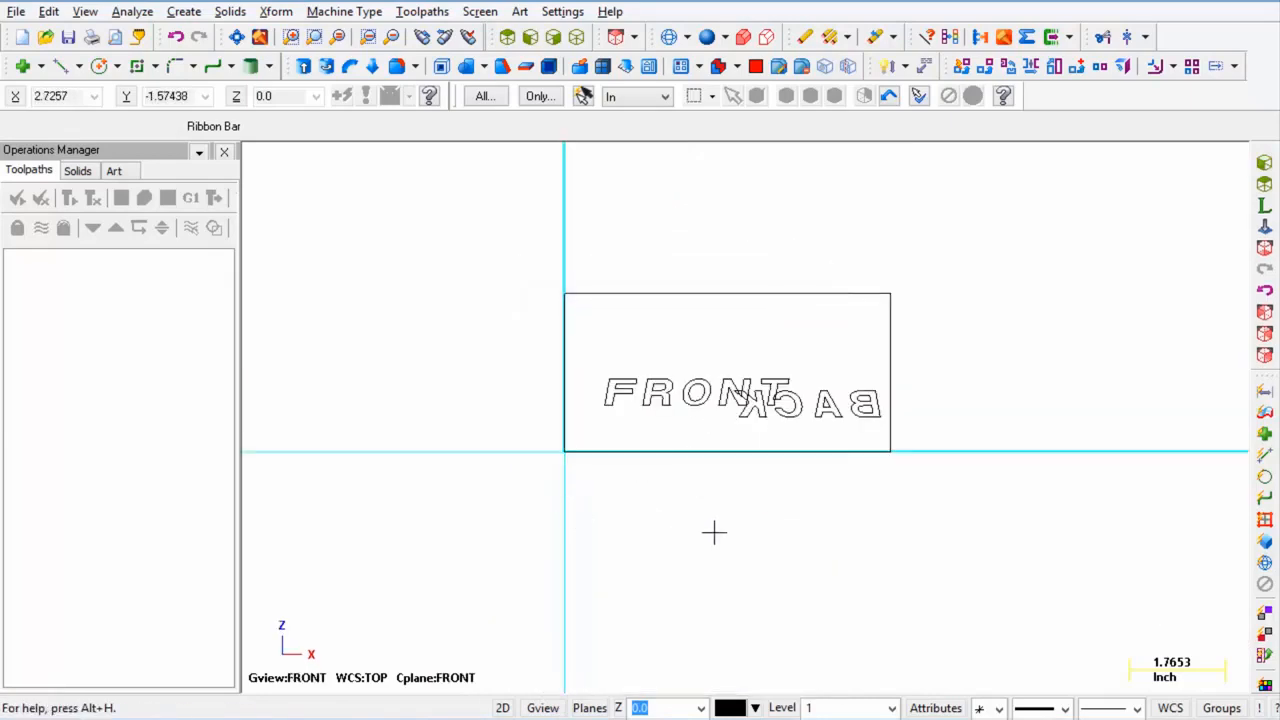
middle_click_drag(714, 532, 745, 565)
left_click(543, 708)
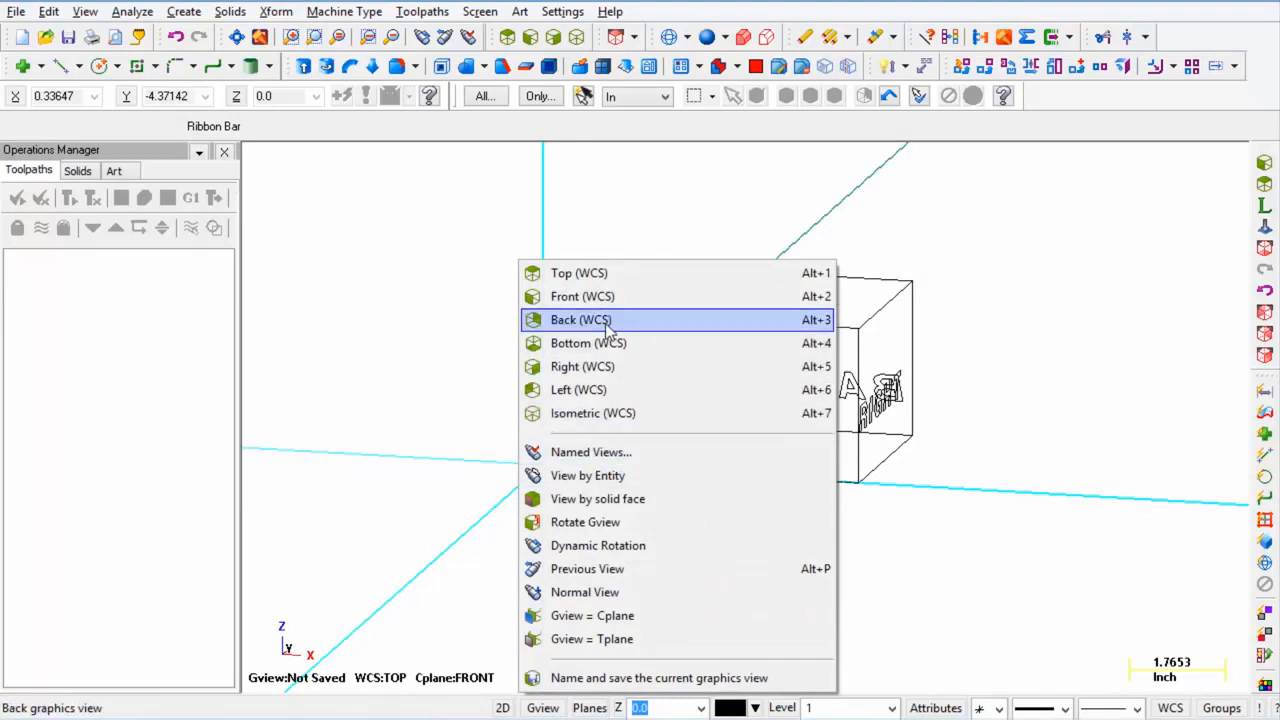
left_click(590, 366)
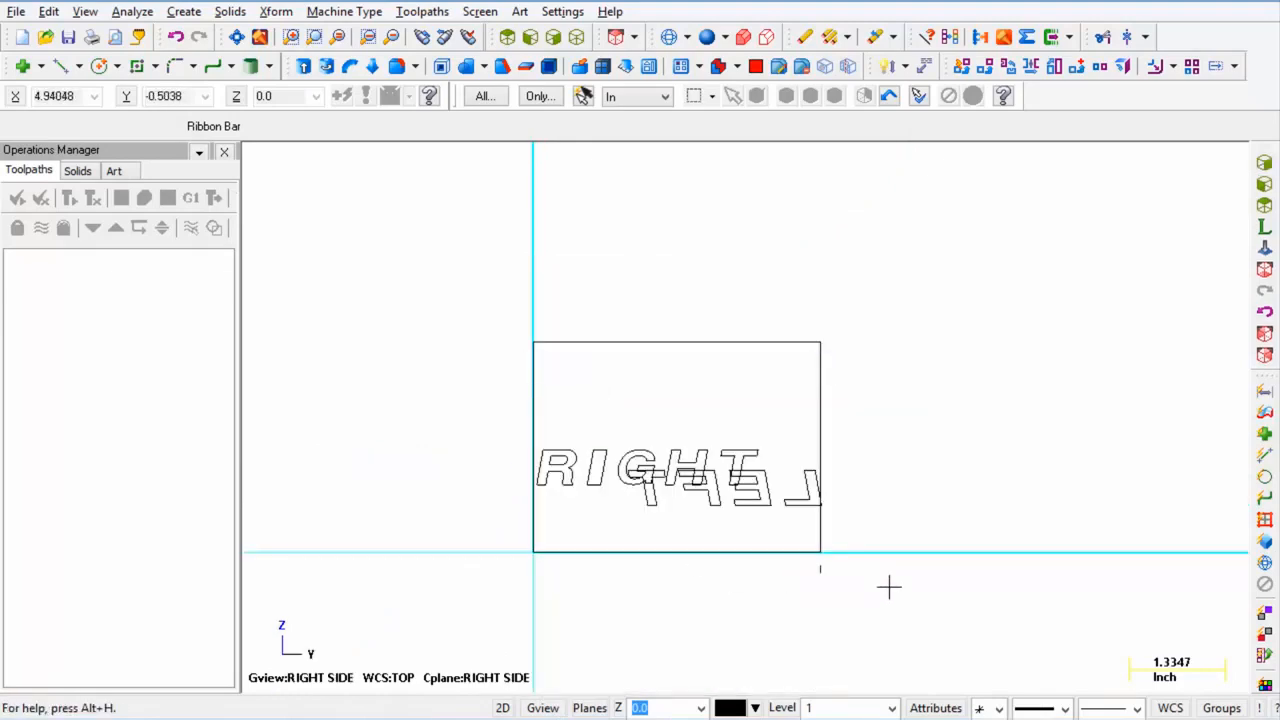
middle_click_drag(889, 586, 622, 686)
- Examine the face labels in the Back, Left and Bottom (WCS) graphics views, orbiting the box after each one
left_click(543, 708)
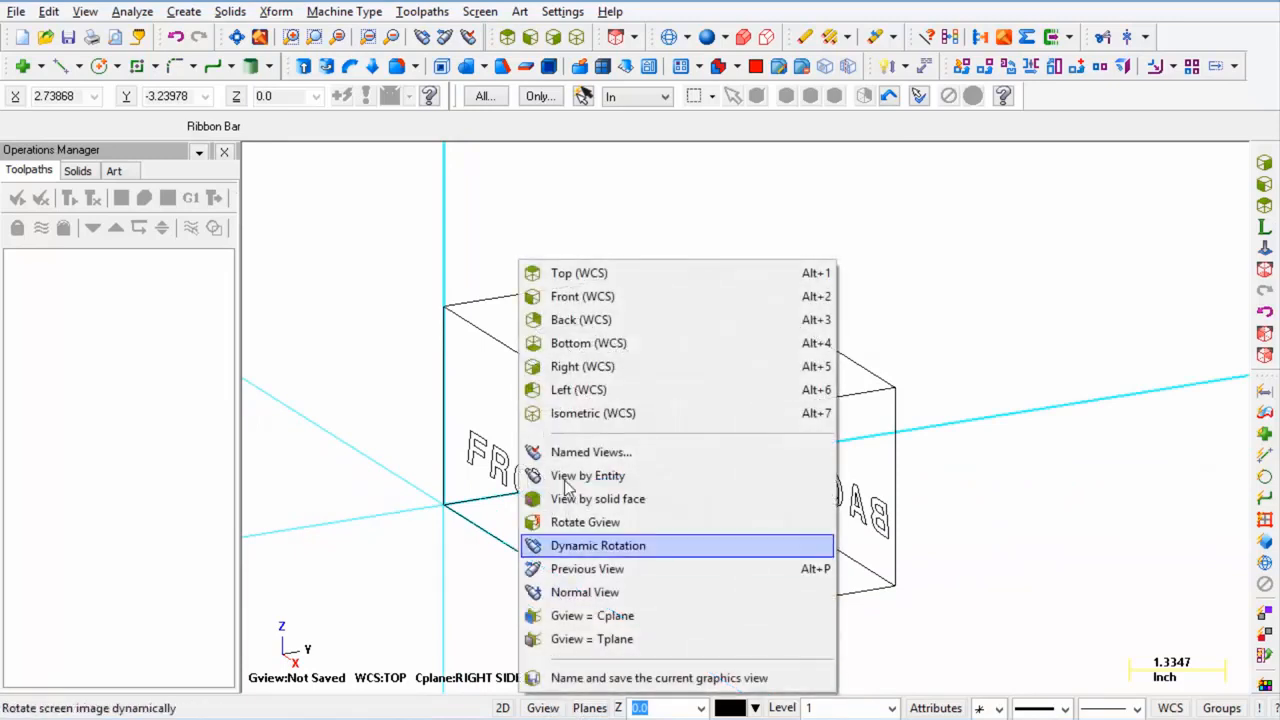
left_click(577, 320)
scroll(1188, 438, "down", 2)
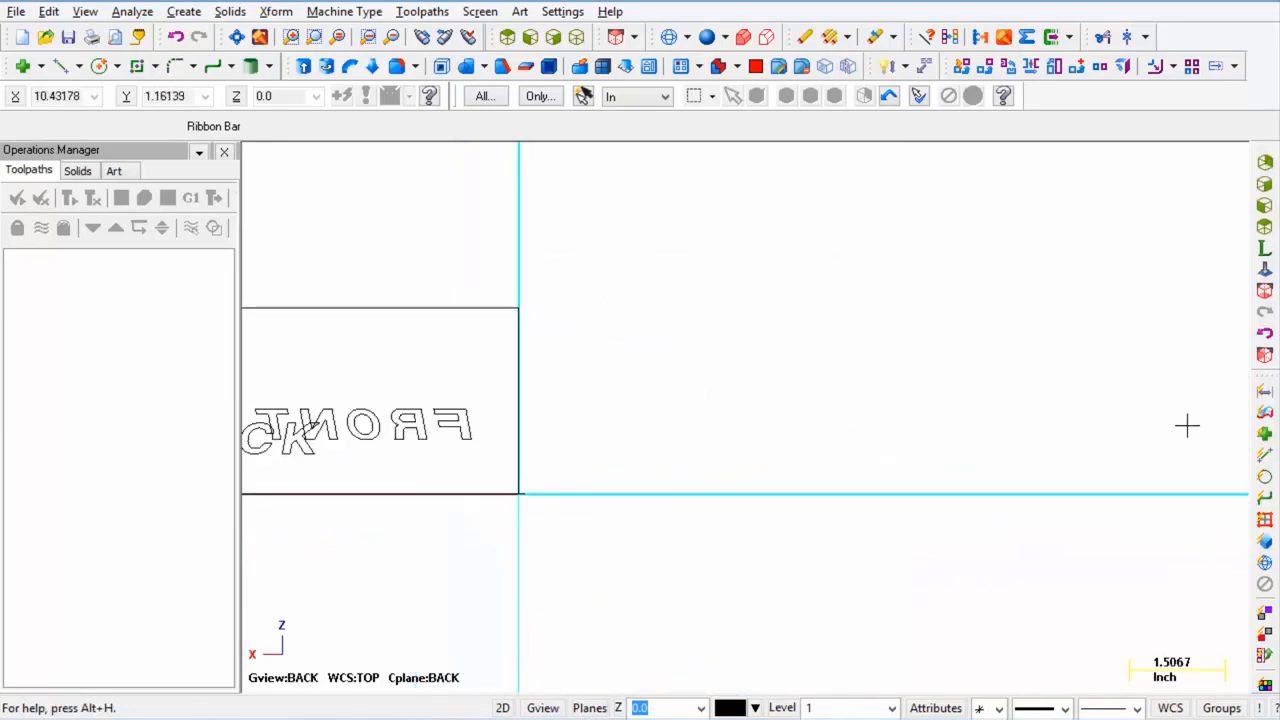
scroll(1189, 439, "down", 1)
scroll(474, 474, "up", 3)
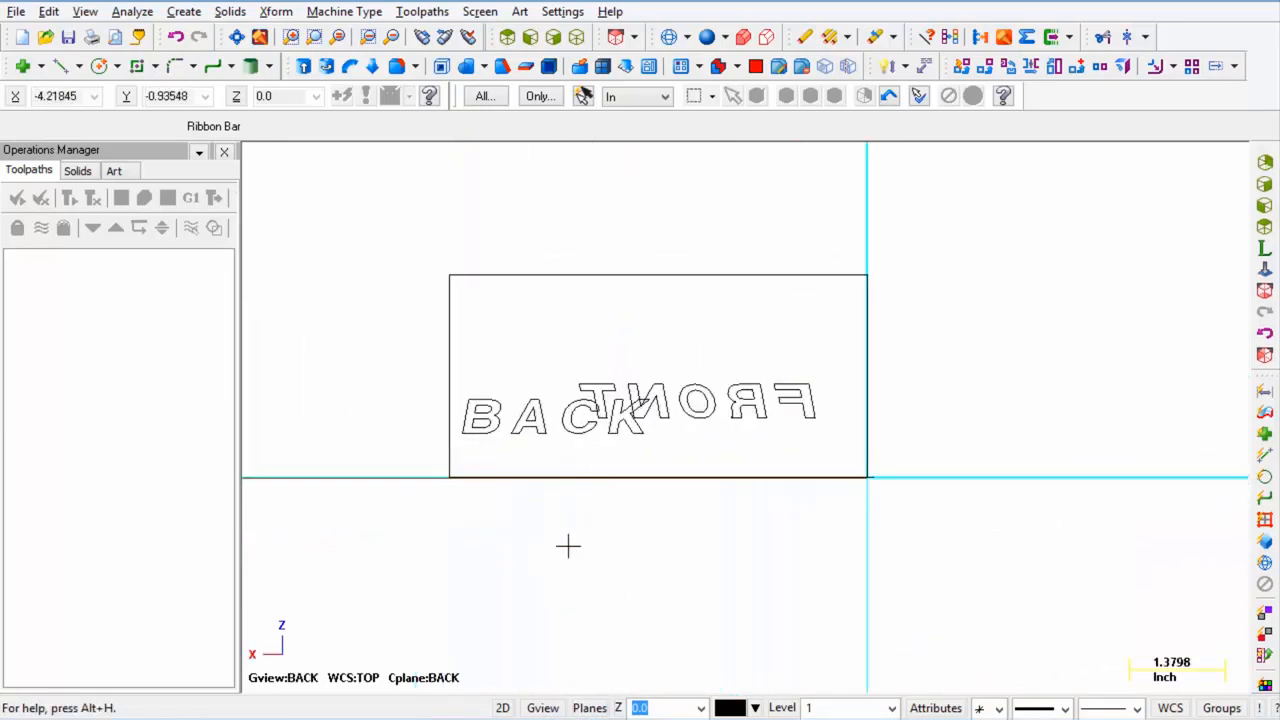
mouse_move(569, 546)
middle_mouse_down()
mouse_move(547, 566)
mouse_move(570, 555)
middle_mouse_up()
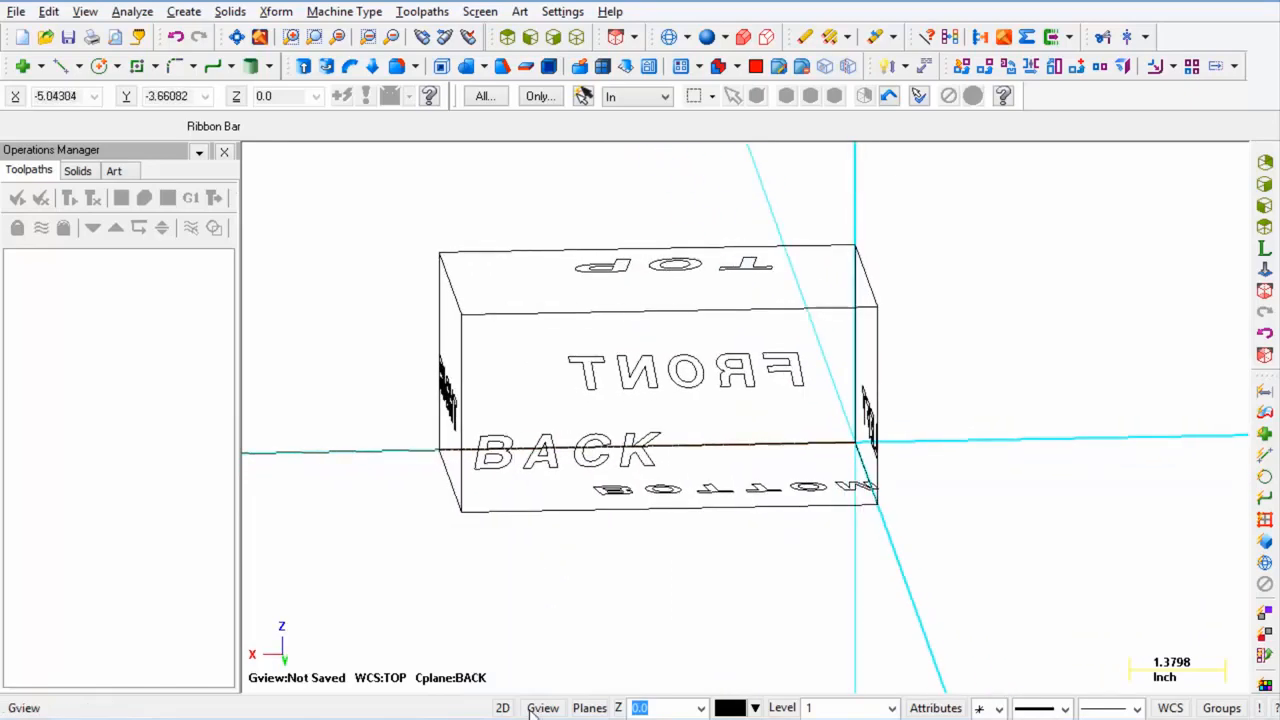
left_click(543, 708)
left_click(585, 390)
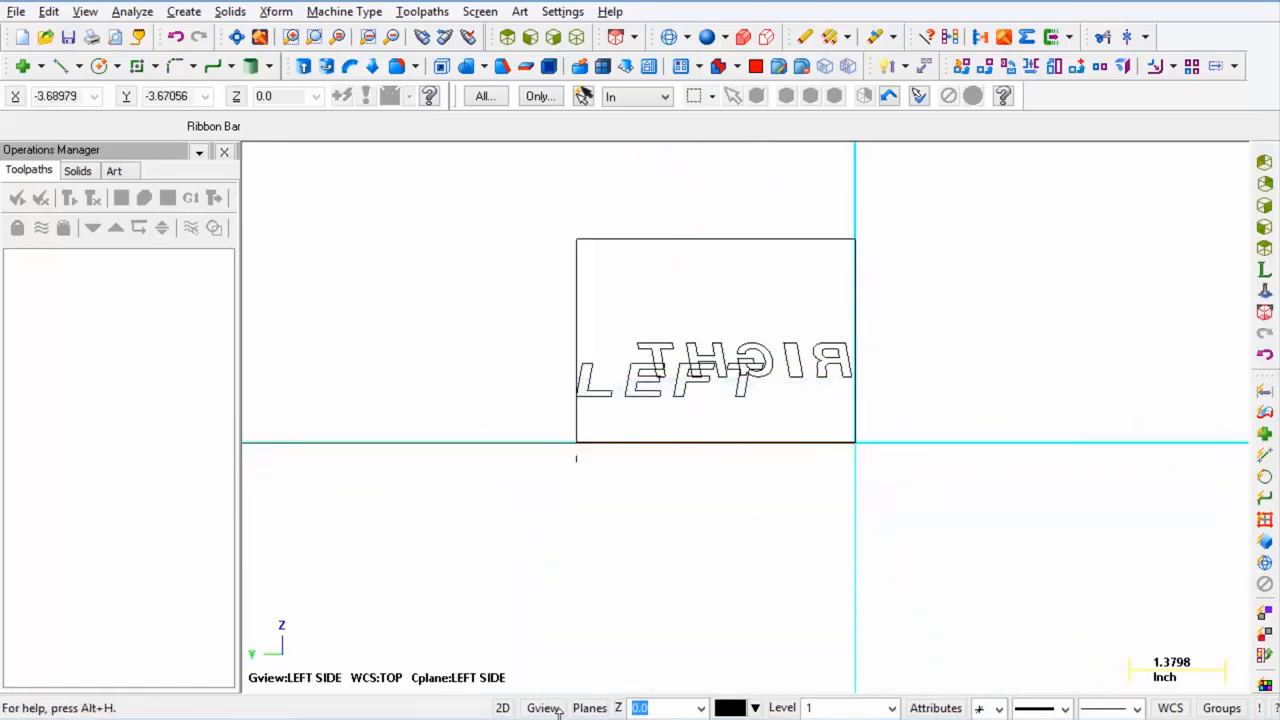
middle_click_drag(677, 526, 660, 609)
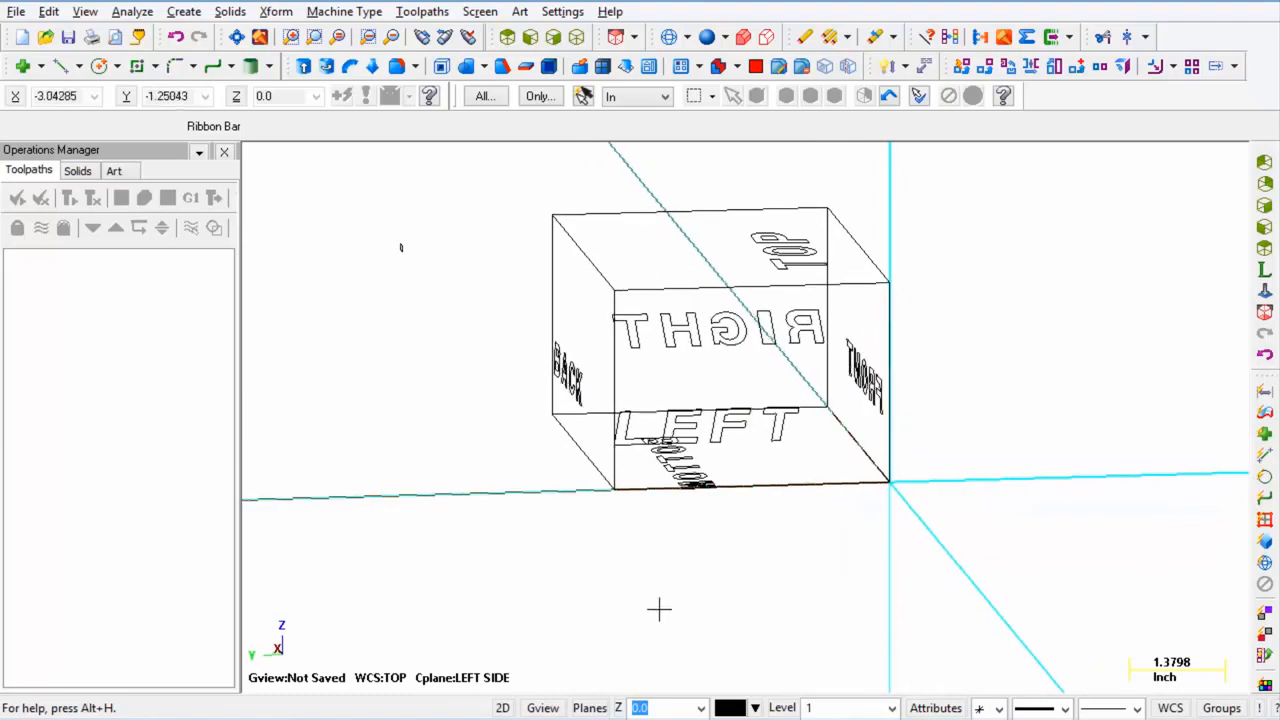
left_click(564, 708)
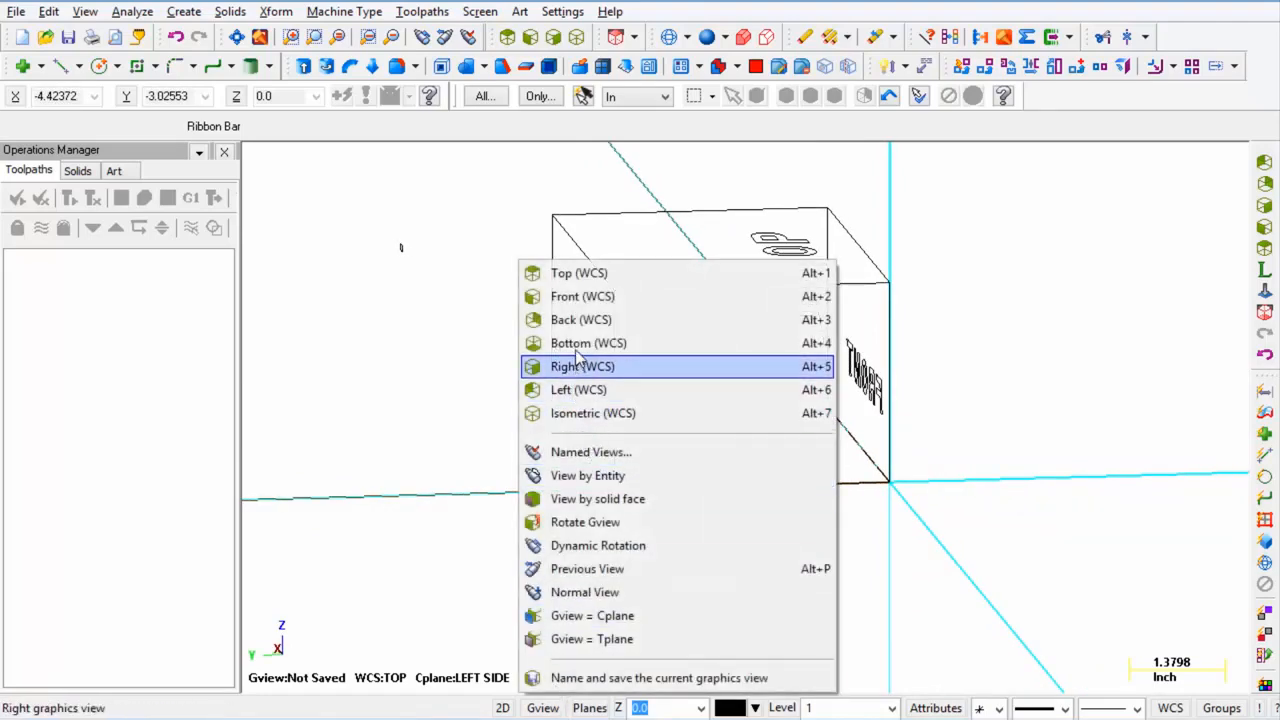
left_click(588, 343)
middle_click_drag(686, 574, 646, 531)
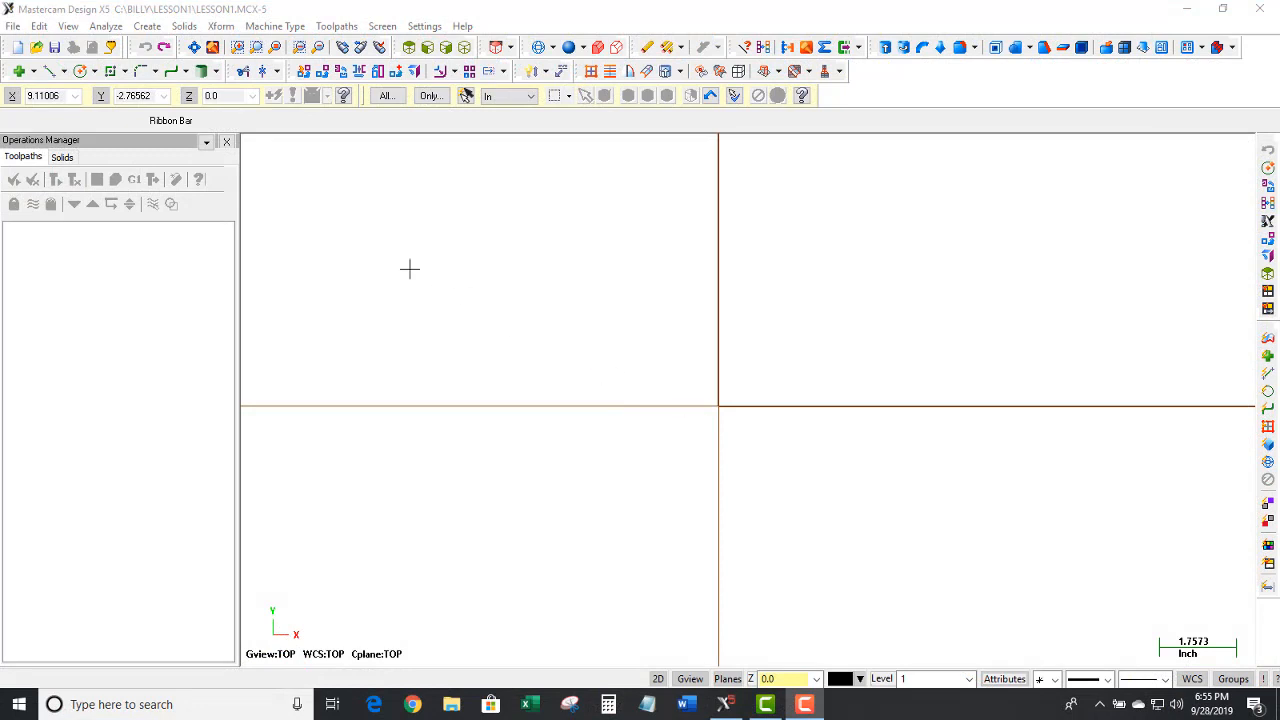
- Draw a Circle Center Point circle centred on the origin with a radius of about 2.07 inches
left_click(220, 26)
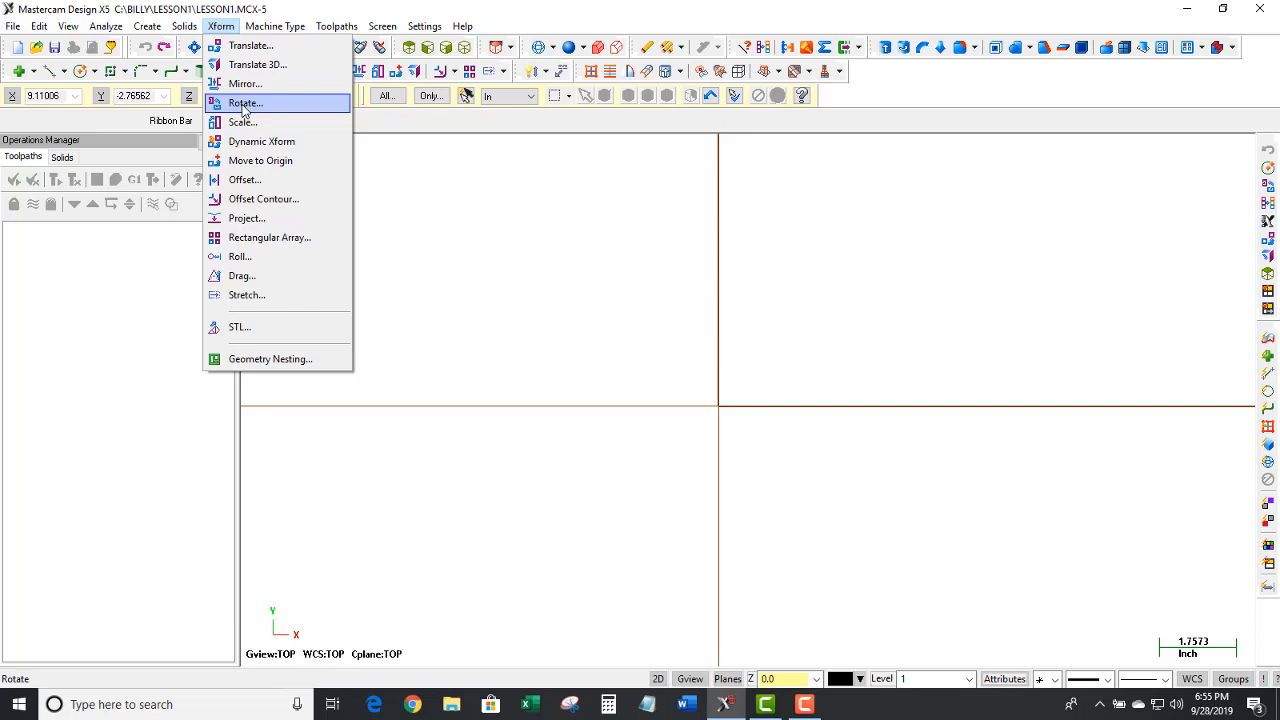
mouse_move(160, 32)
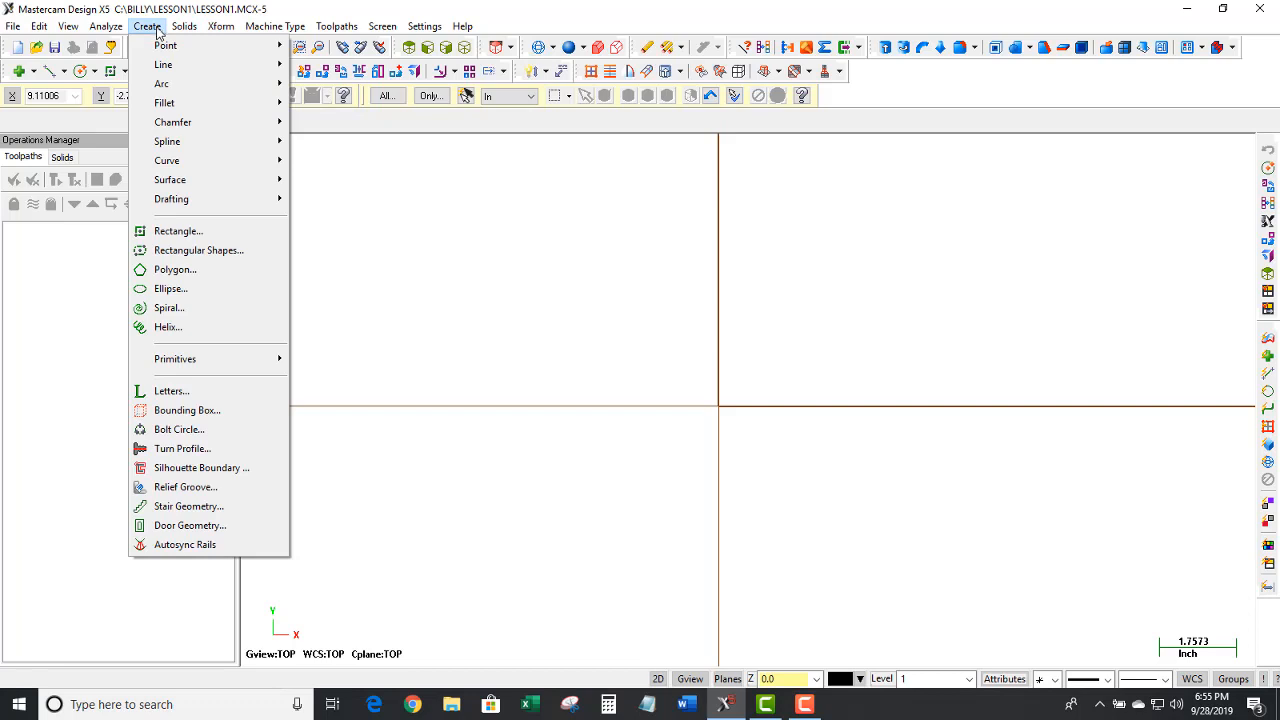
mouse_move(172, 88)
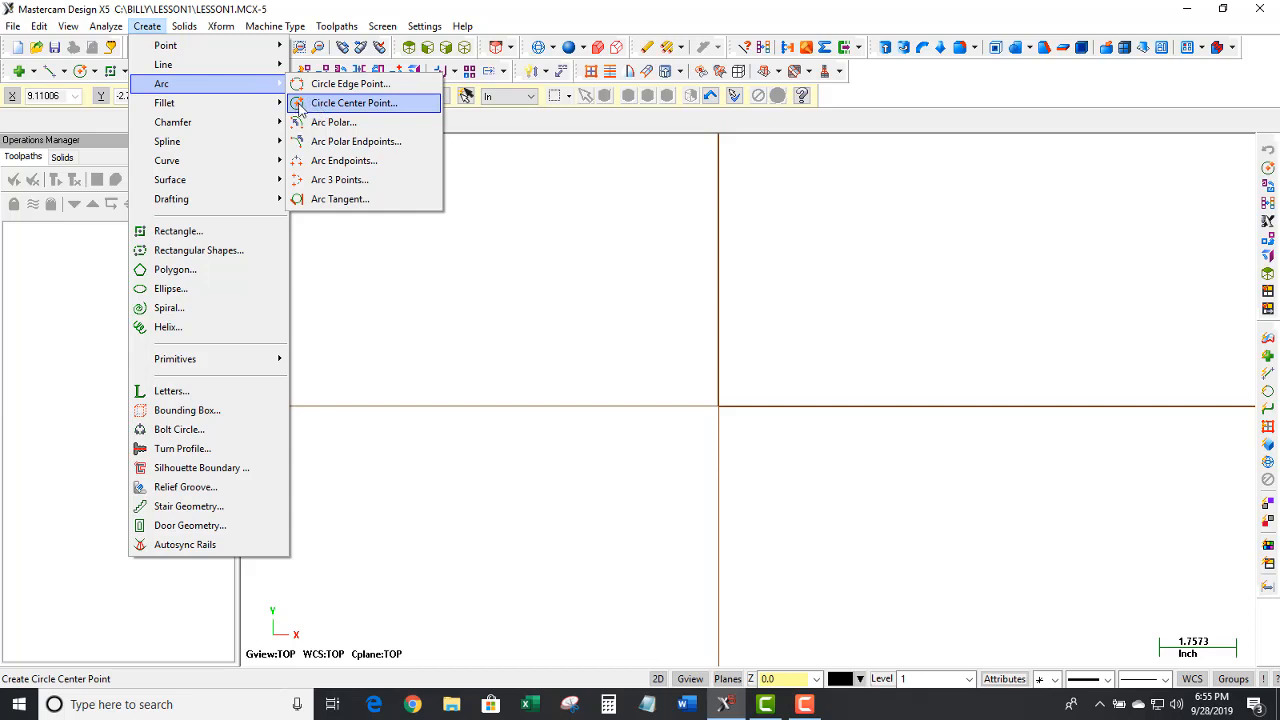
left_click(340, 103)
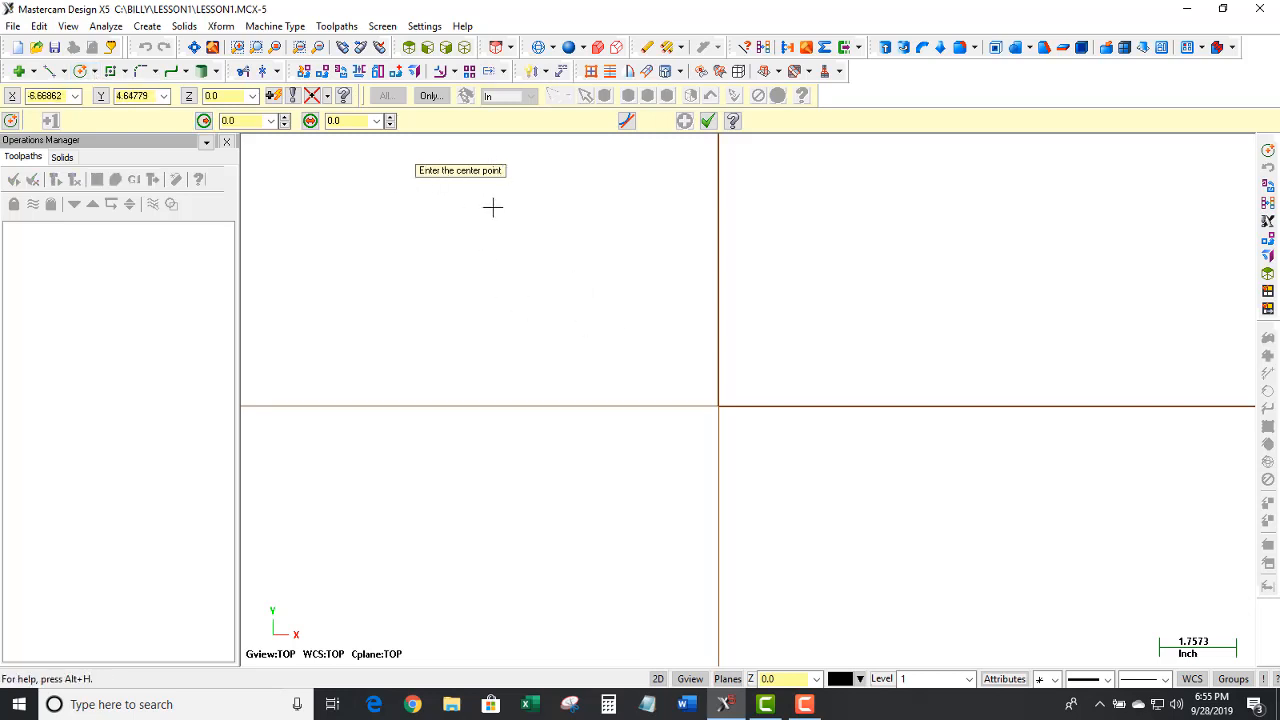
left_click(718, 406)
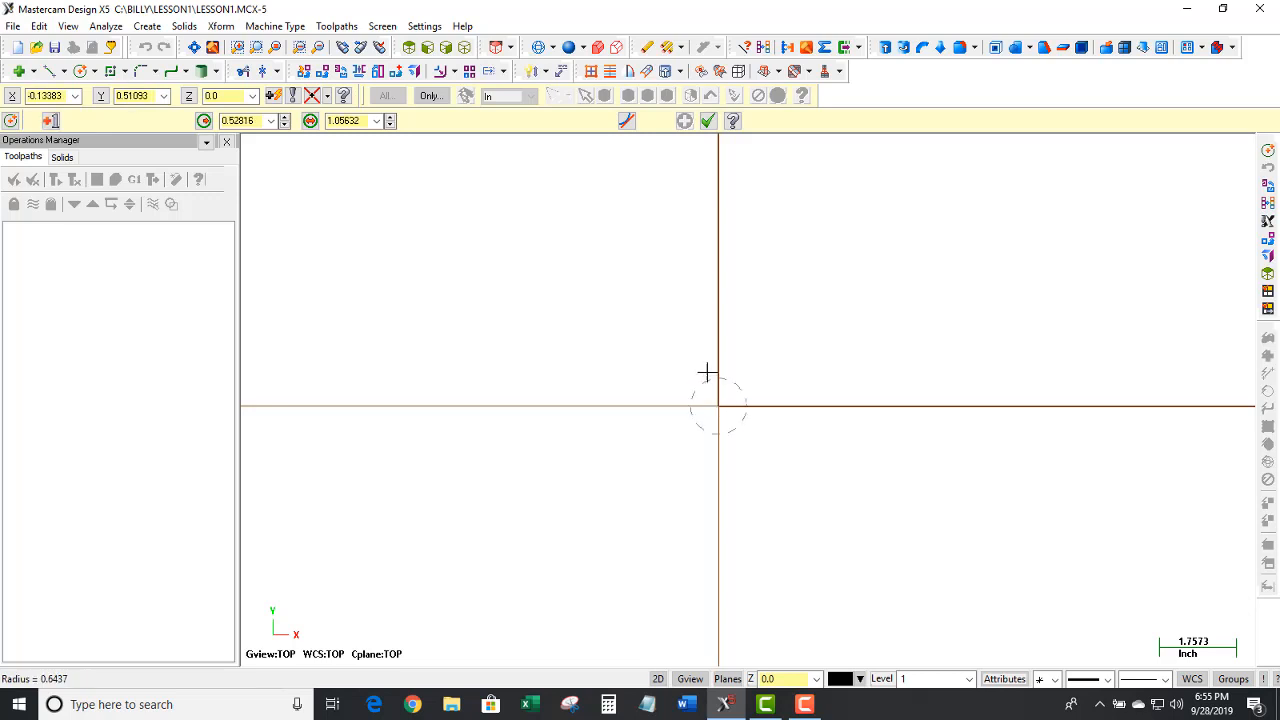
left_click(790, 351)
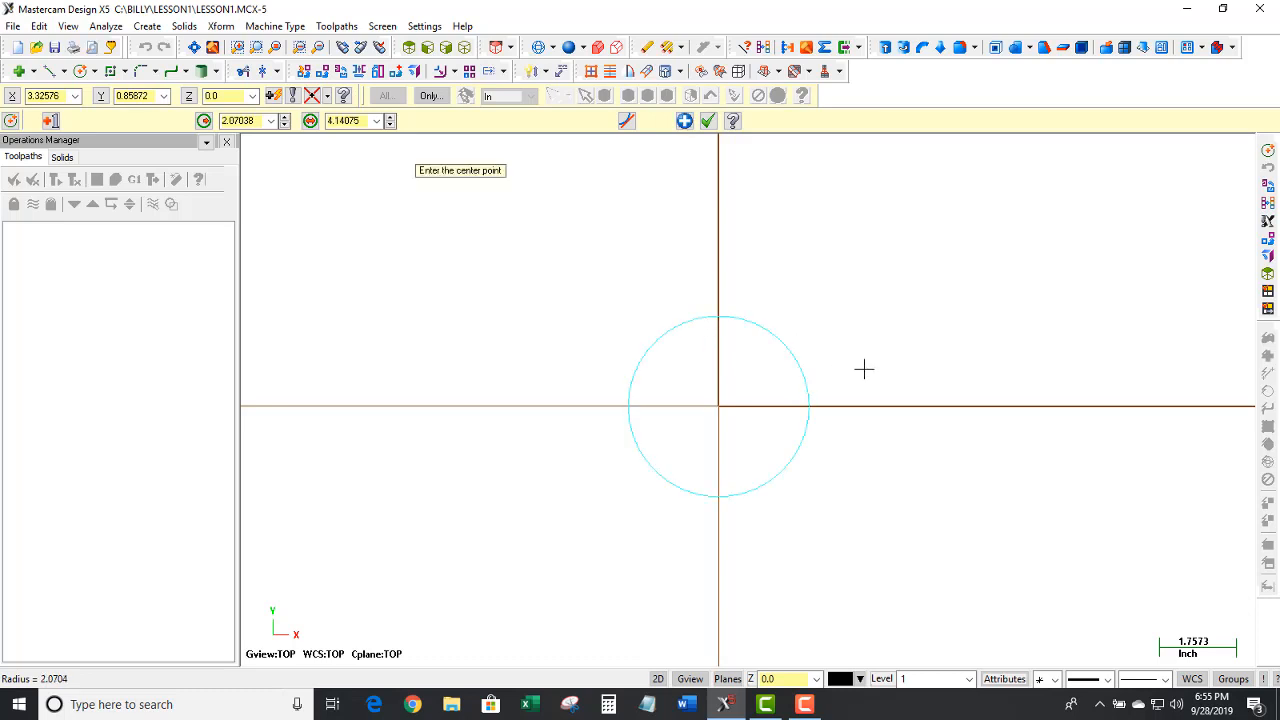
- Set the circle's diameter to 1.0 inch, accept it and end the circle command
left_click(362, 121)
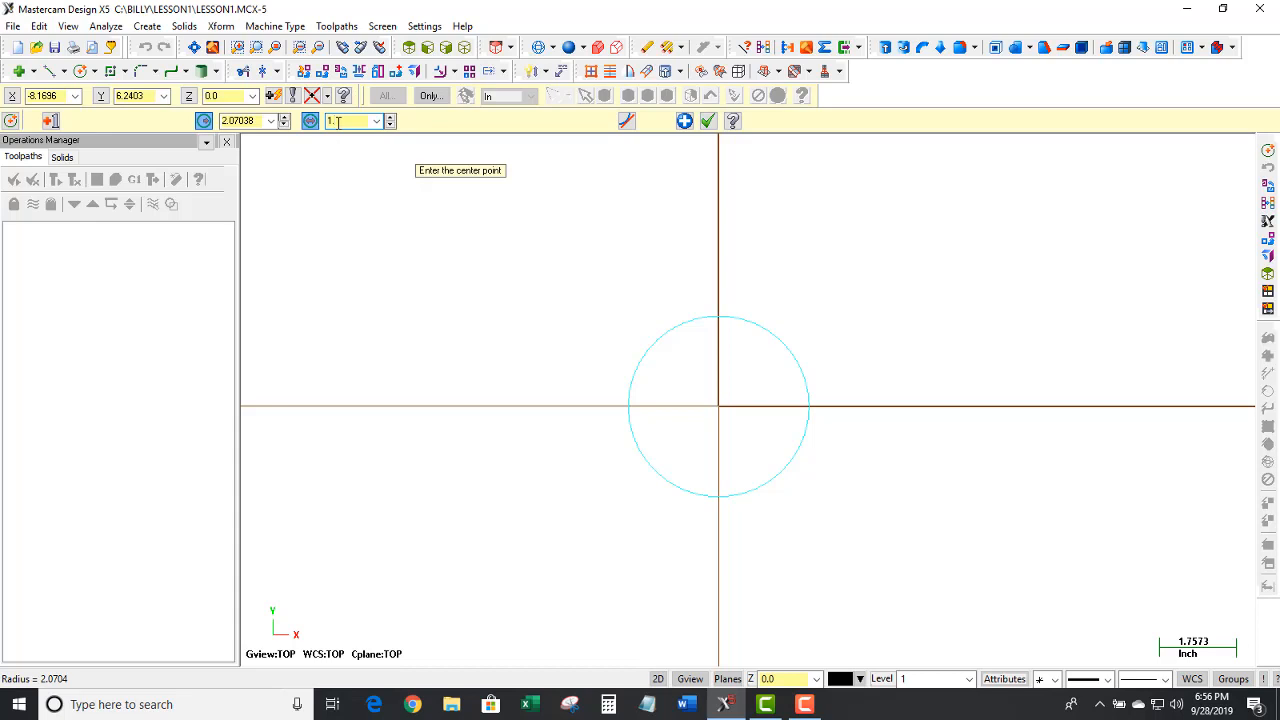
type("0")
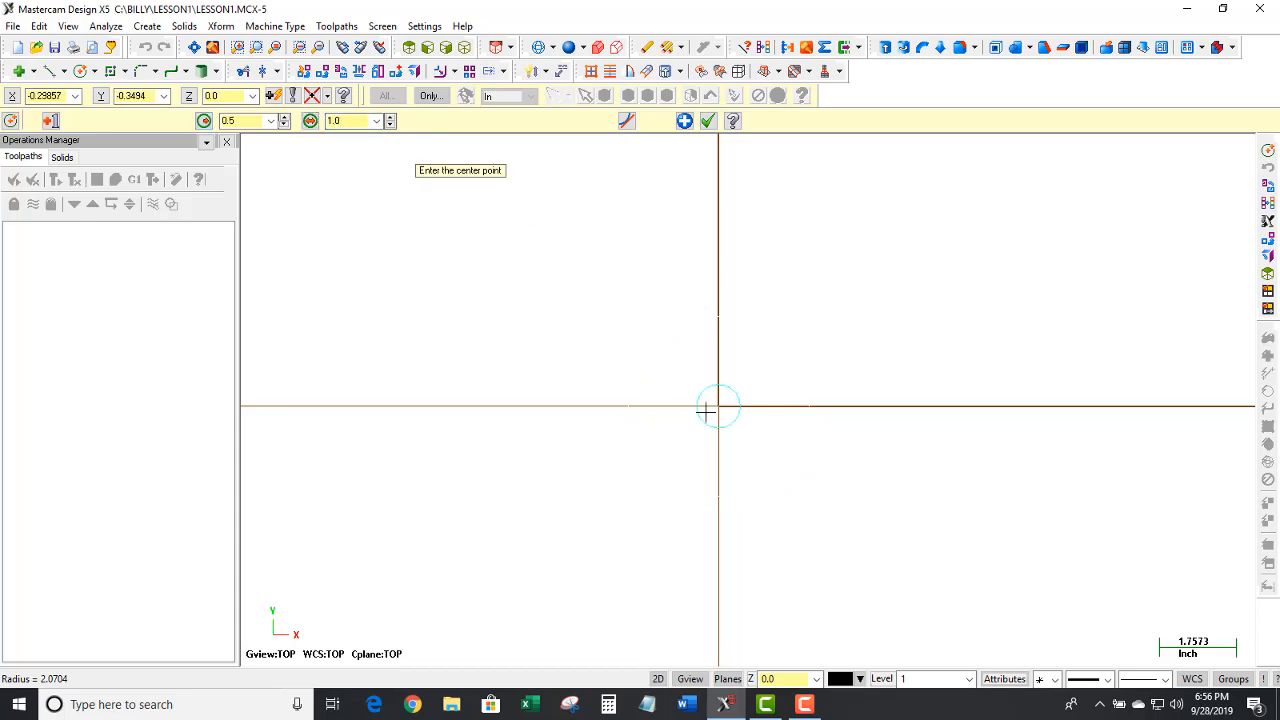
scroll(707, 396, "up", 2)
scroll(707, 396, "up", 2)
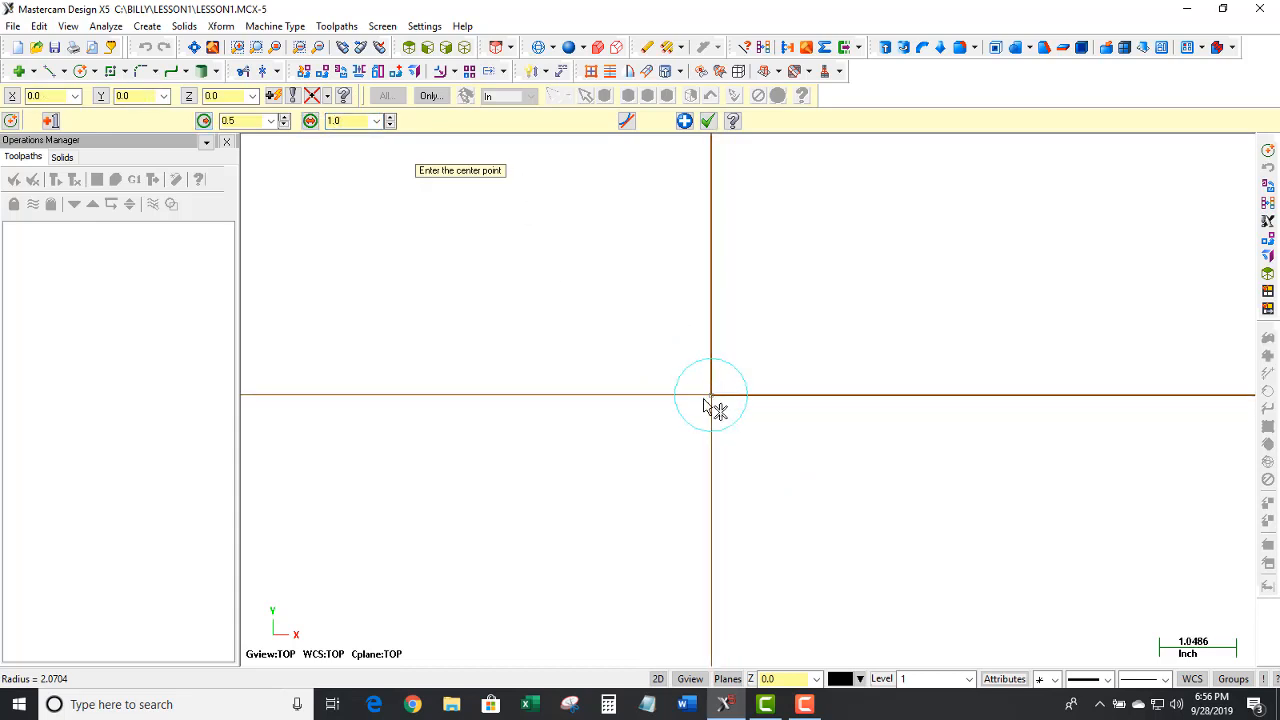
left_click(707, 121)
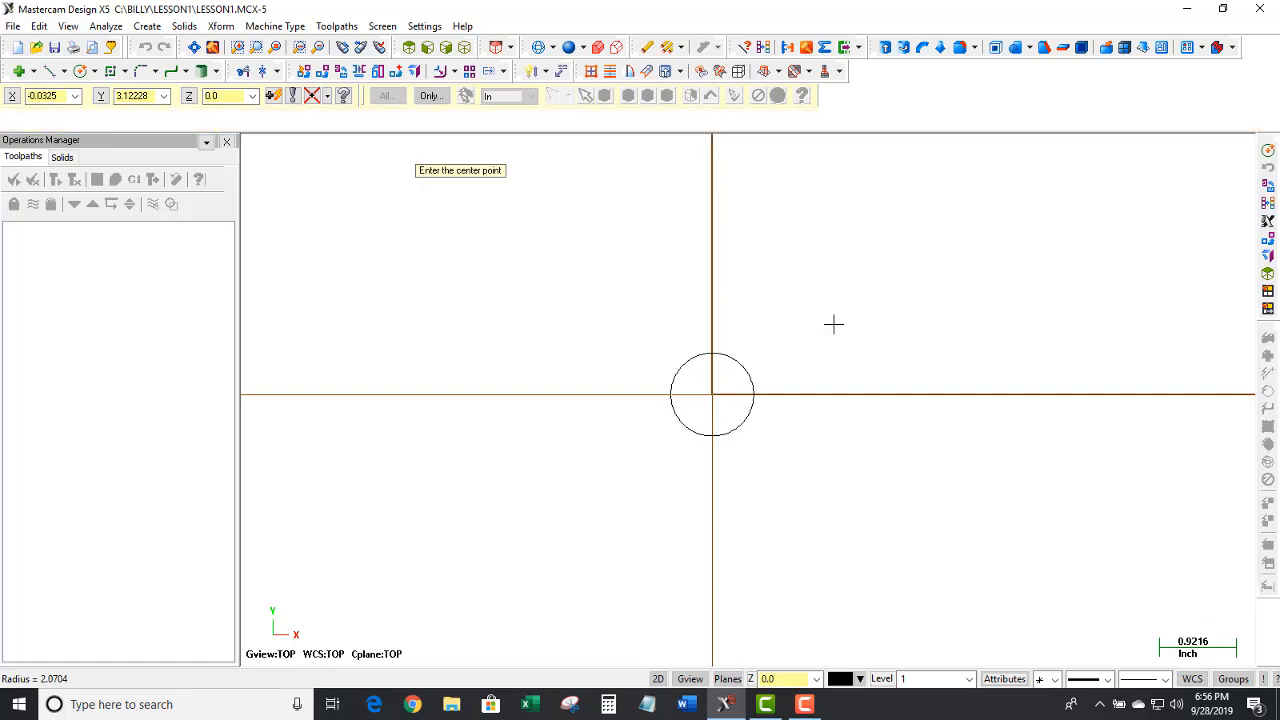
scroll(790, 494, "down", 1)
scroll(790, 494, "down", 2)
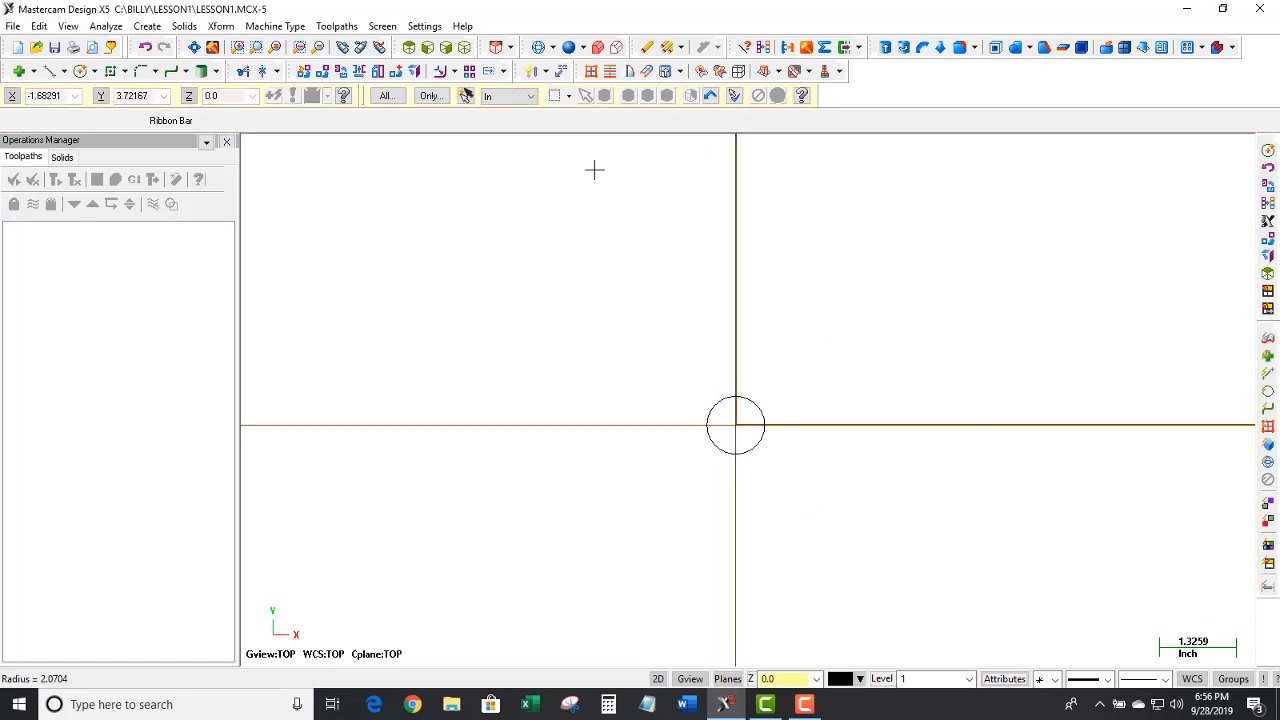
- Check the circle's size with a diameter dimension placed above and to the right of it, and undo the dimension
left_click(531, 73)
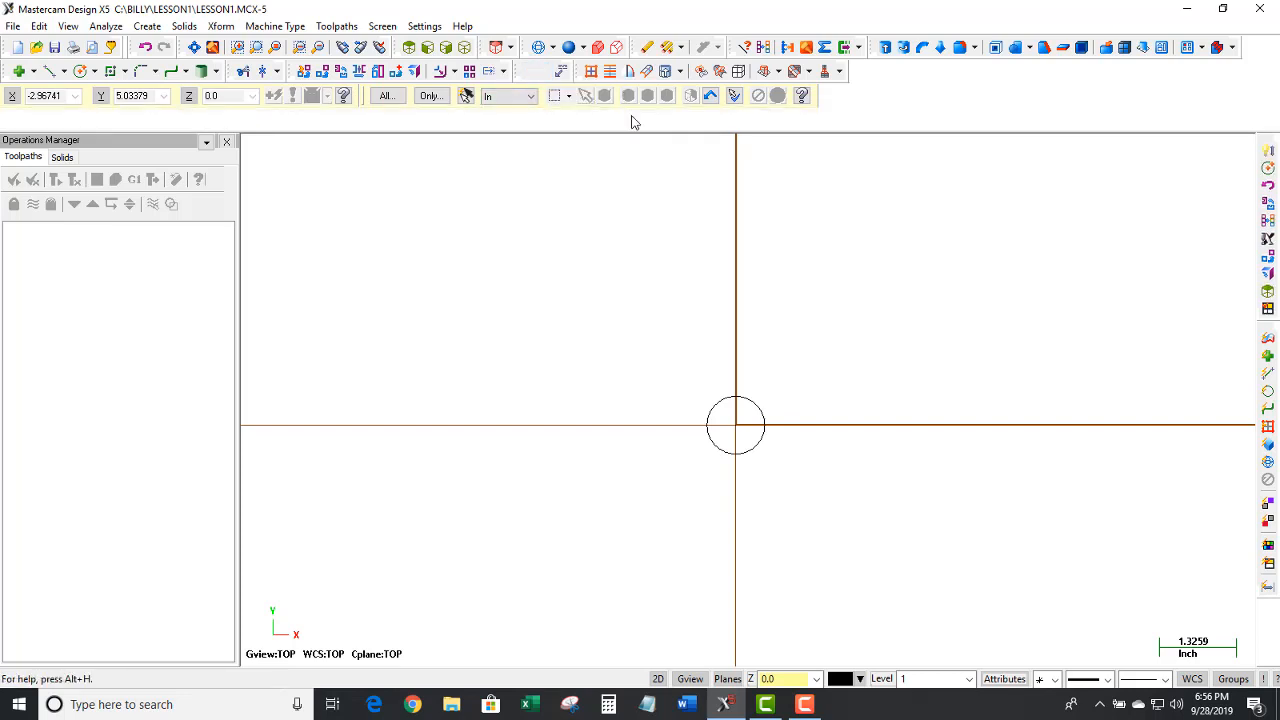
left_click(770, 403)
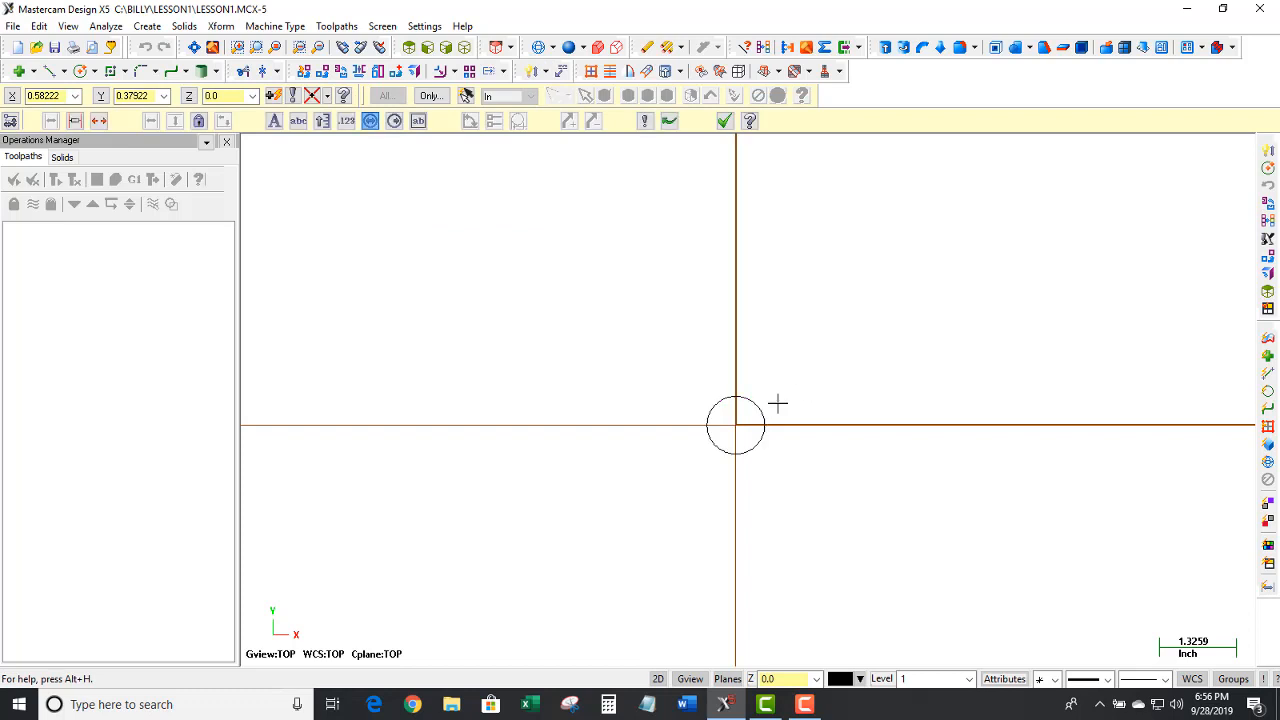
left_click(852, 388)
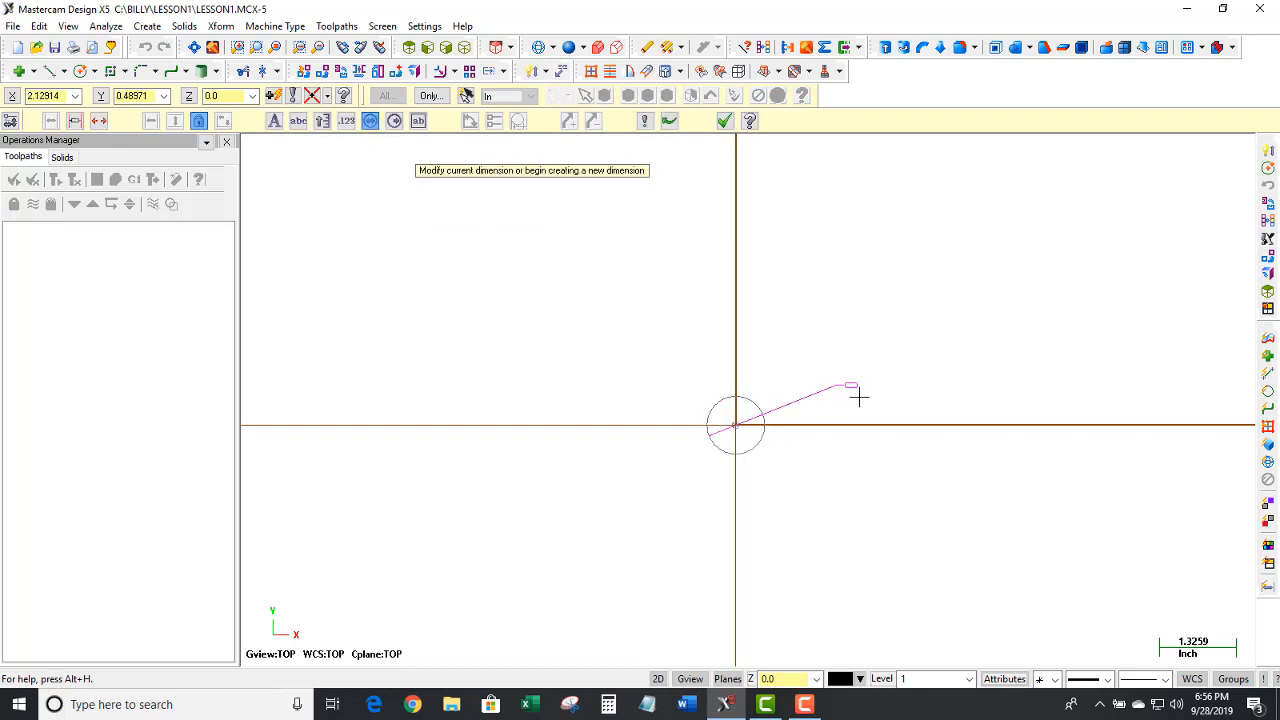
scroll(850, 396, "up", 3)
scroll(847, 400, "up", 1)
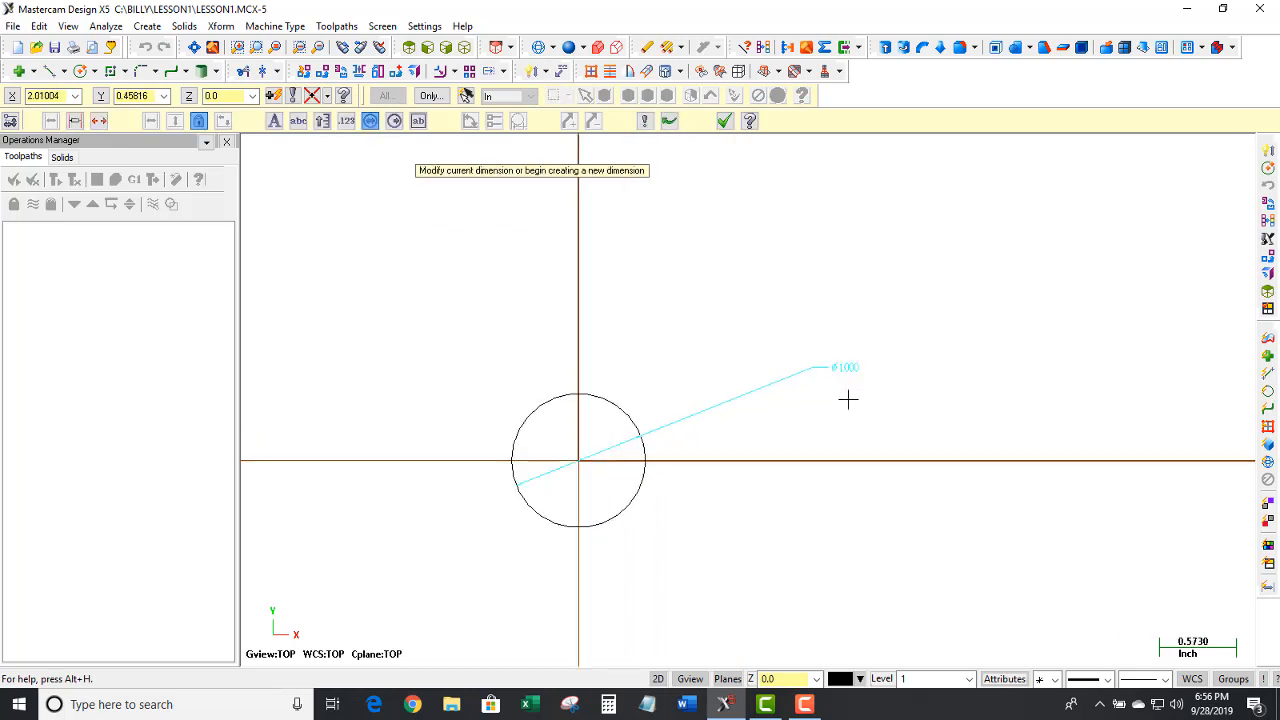
scroll(847, 400, "up", 3)
scroll(960, 390, "down", 4)
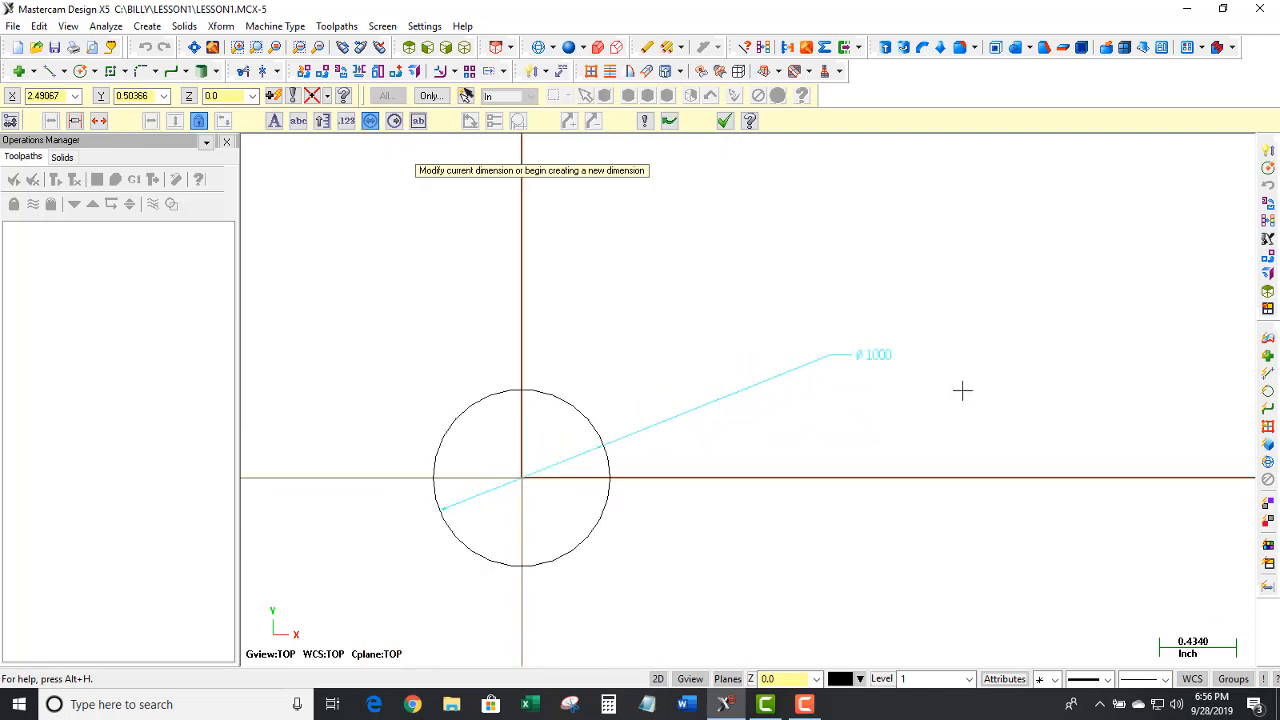
left_click(729, 126)
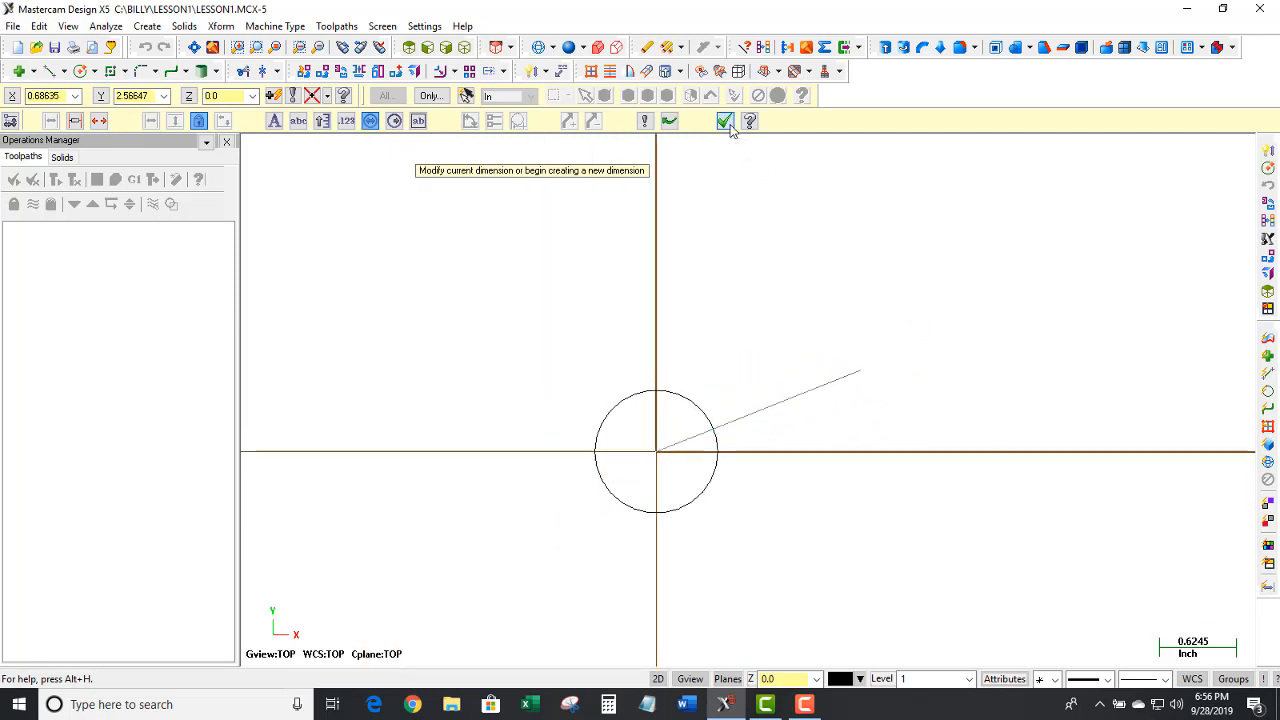
left_click(145, 48)
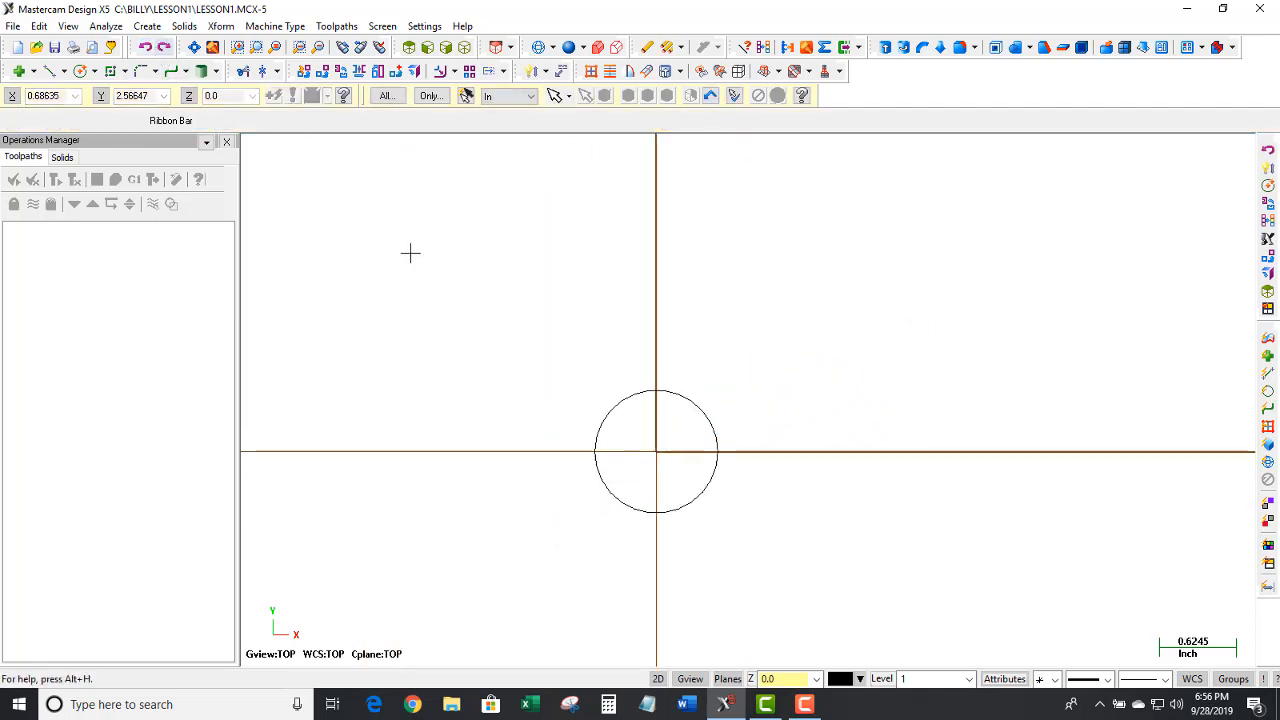
- Translate the 1-inch circle at the origin with the Move option, using a delta Y of 4.0 inches
scroll(869, 426, "down", 4)
scroll(834, 337, "down", 5)
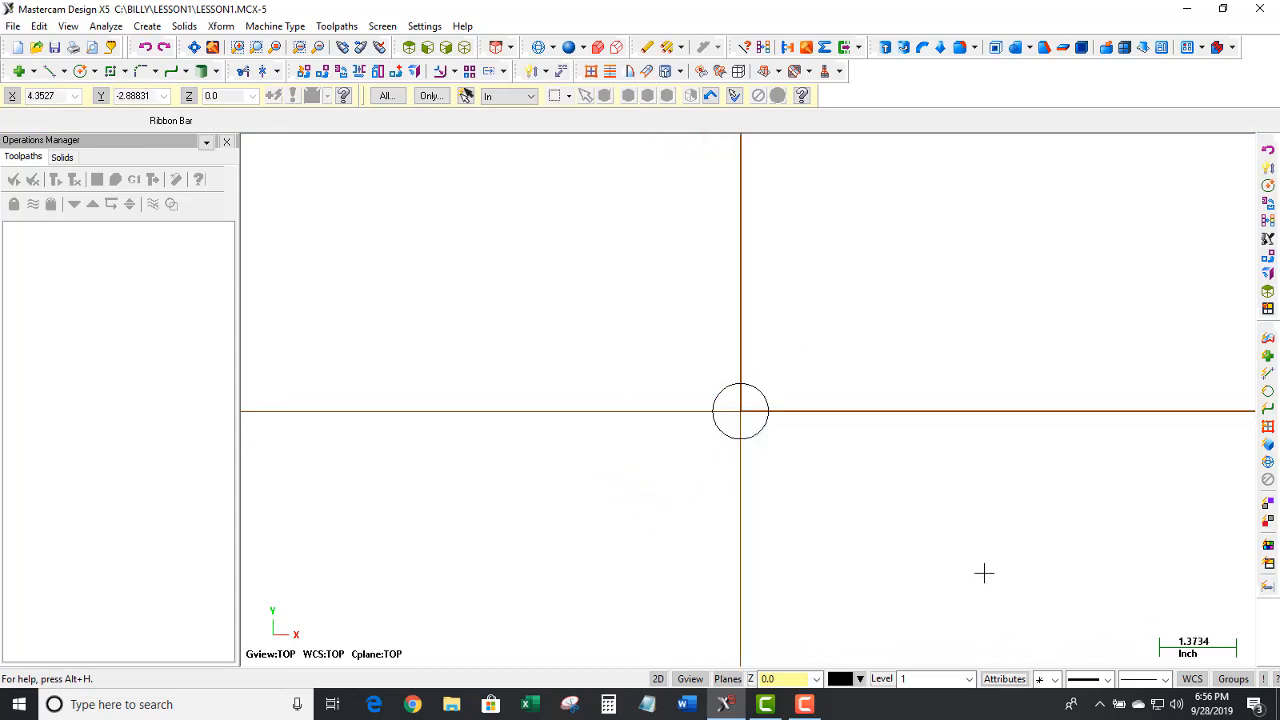
left_click(222, 27)
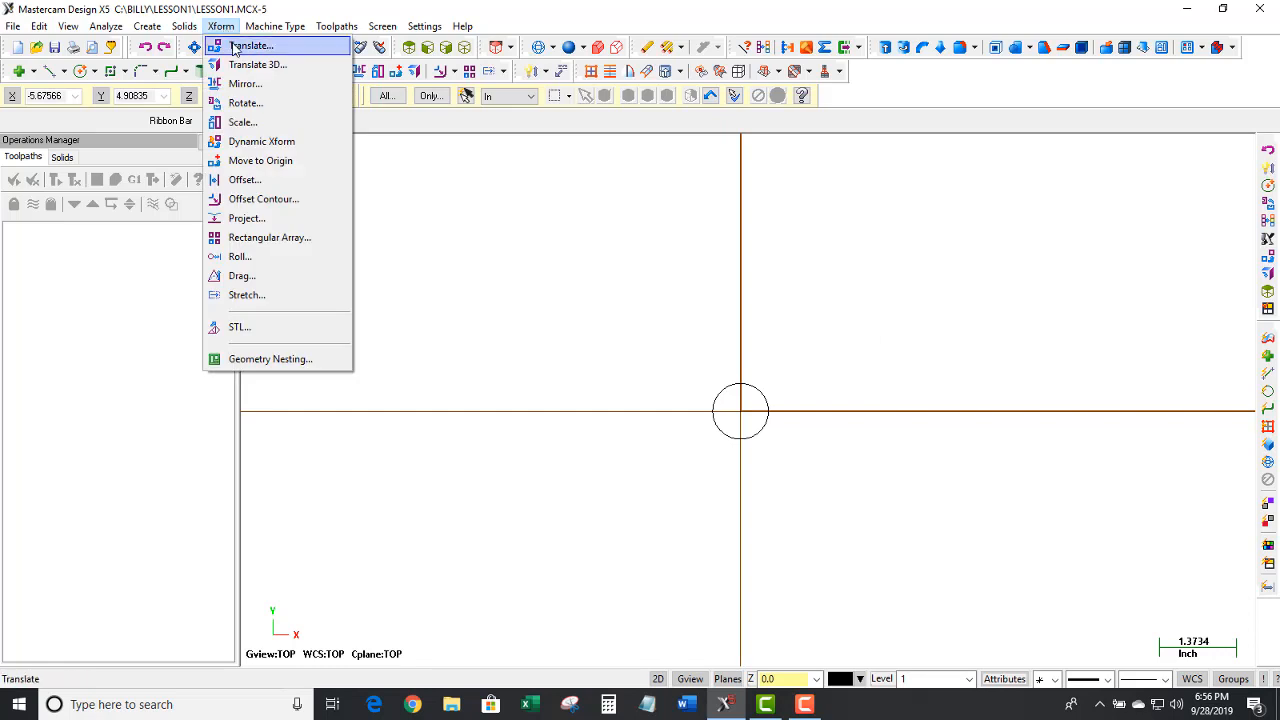
left_click(236, 48)
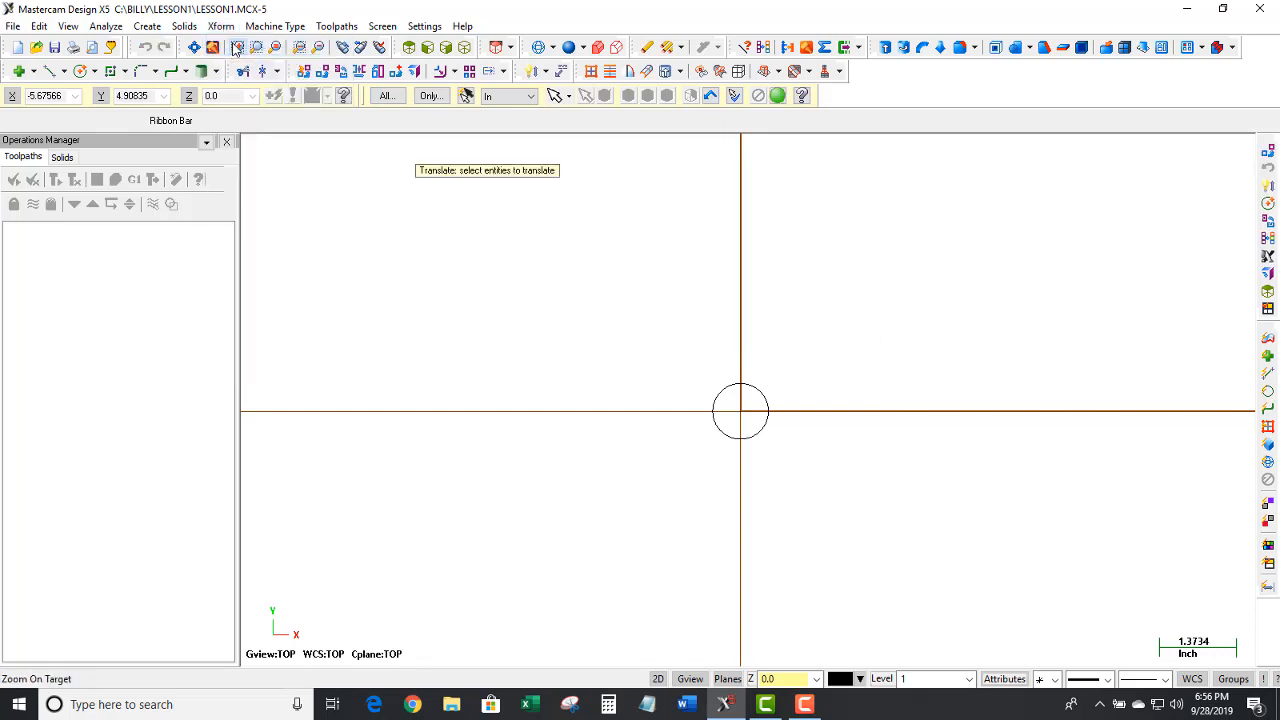
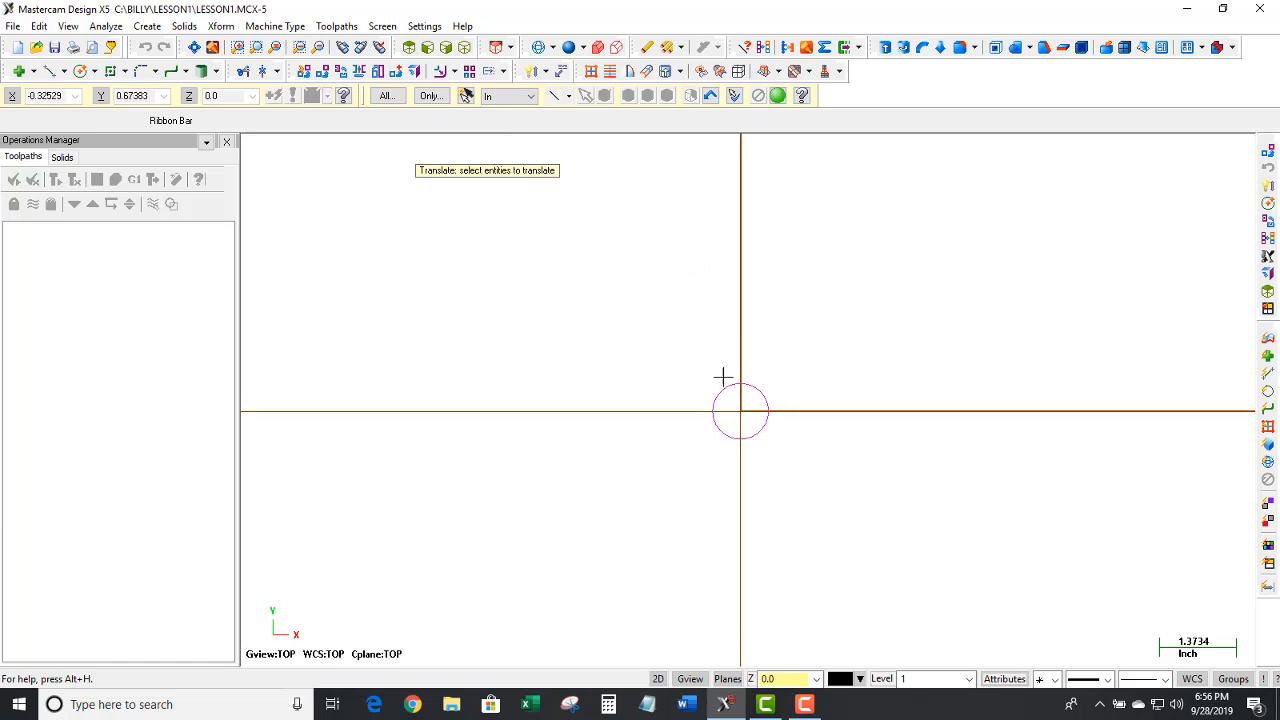
left_click(778, 96)
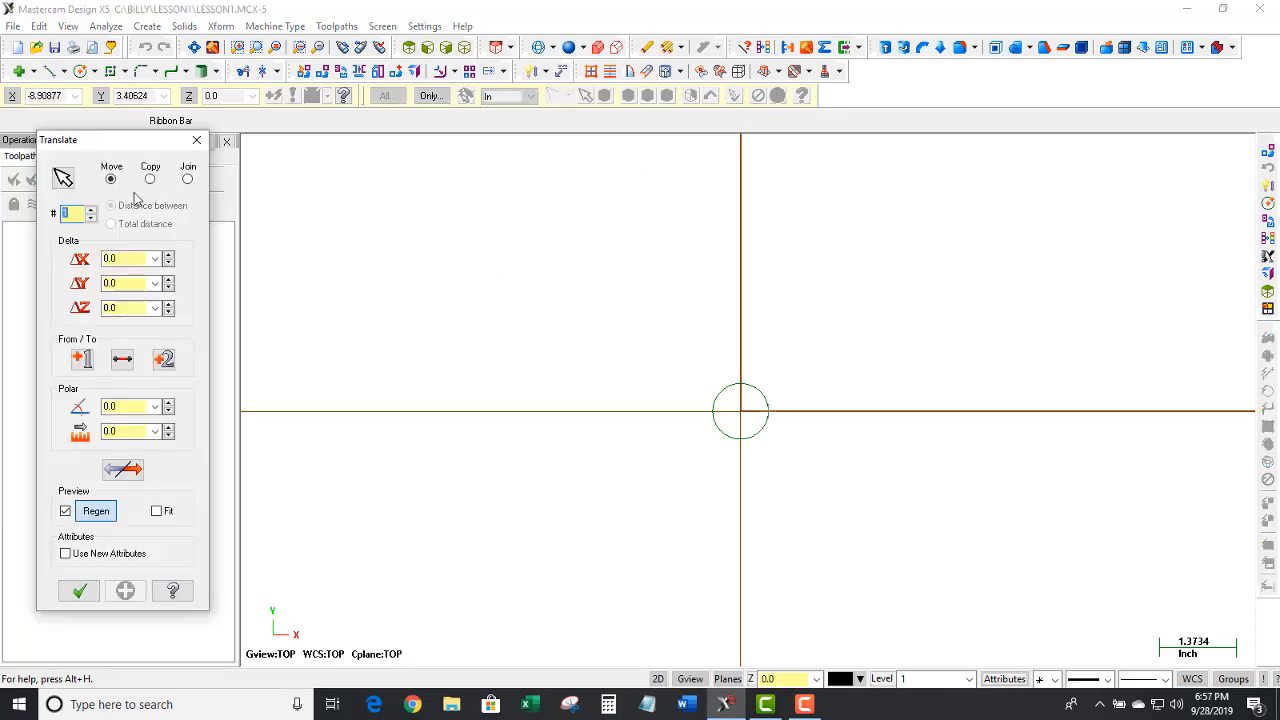
double_click(129, 283)
type("4")
key("Return")
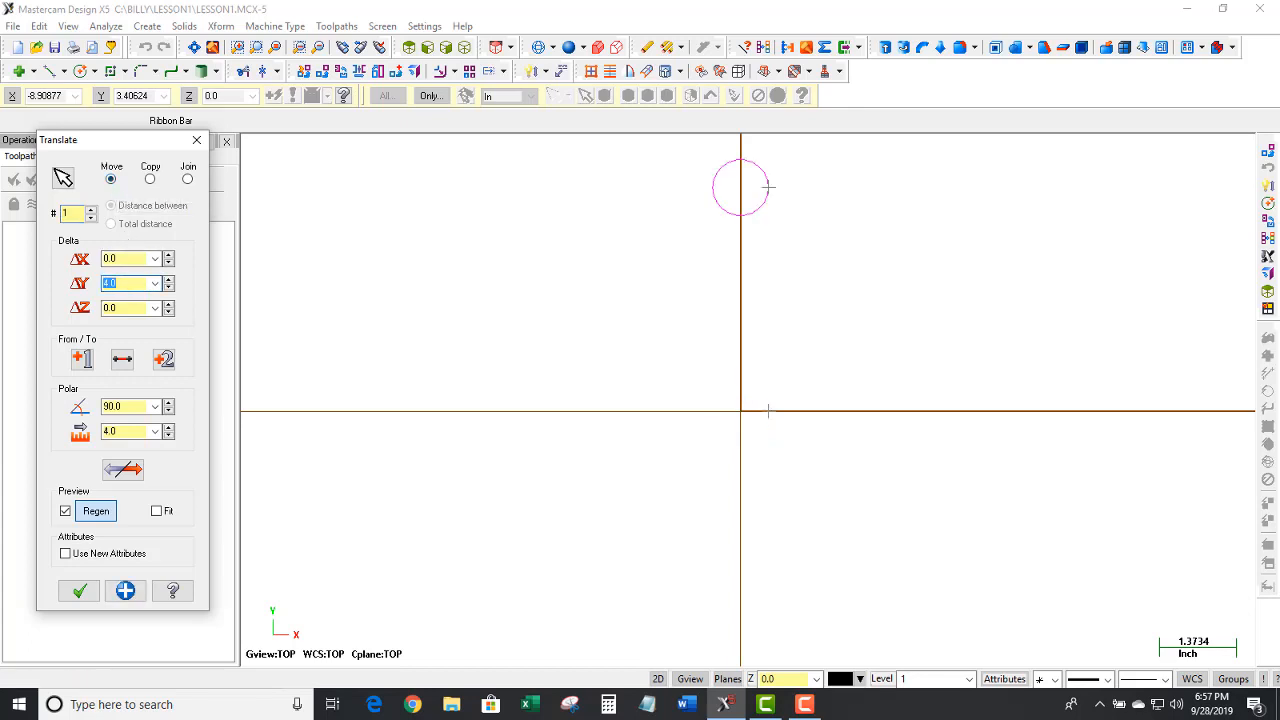
left_click(80, 590)
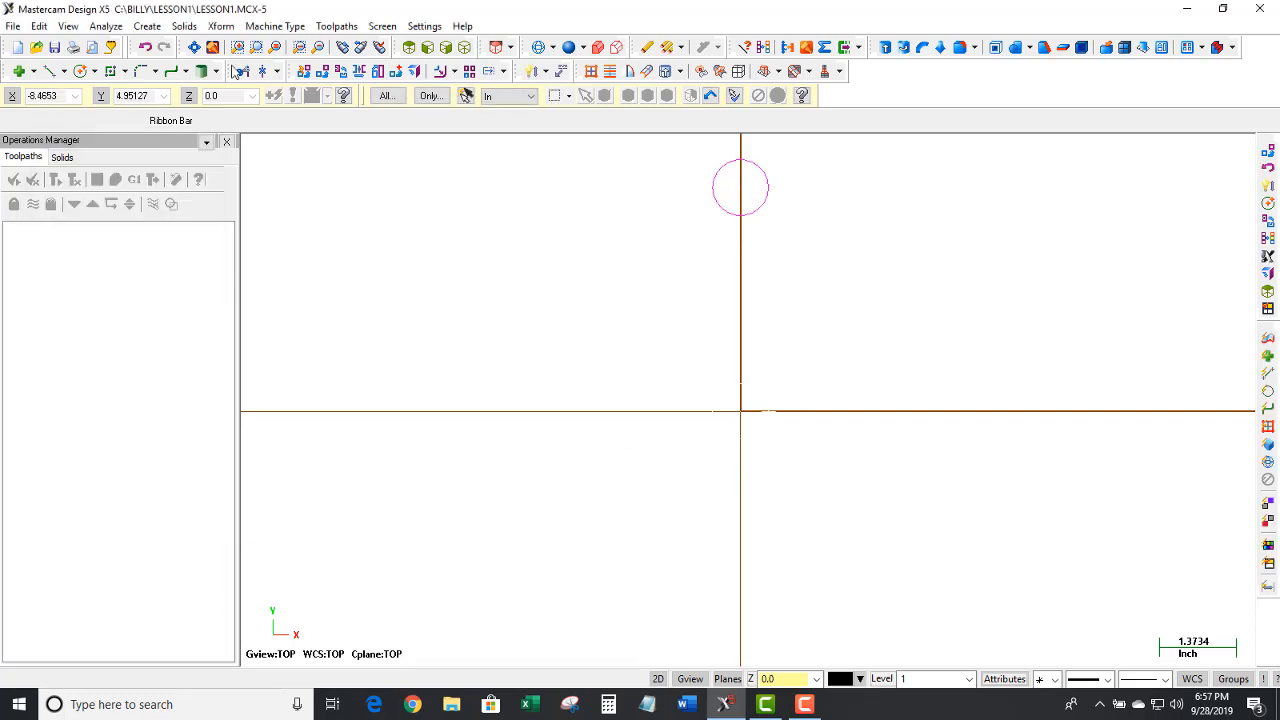
- Rotate the circle about the origin in copy mode, making seven copies with 45 degrees between them
left_click(221, 27)
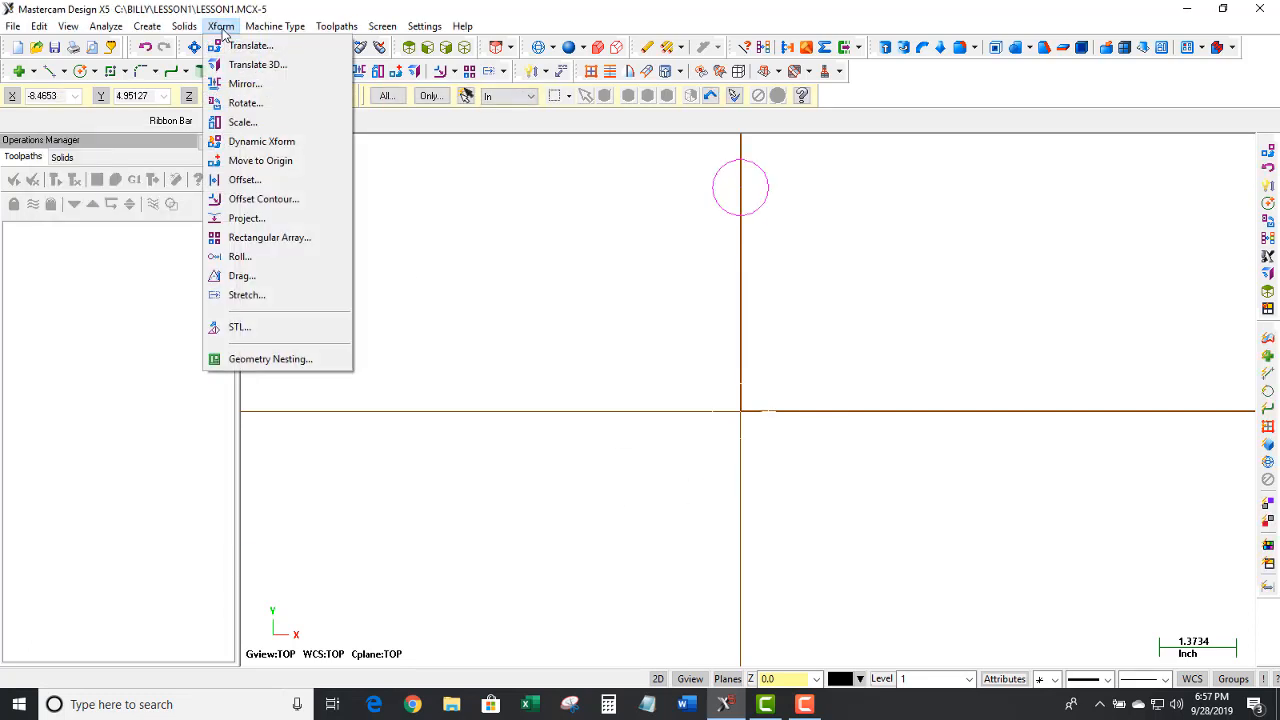
left_click(240, 104)
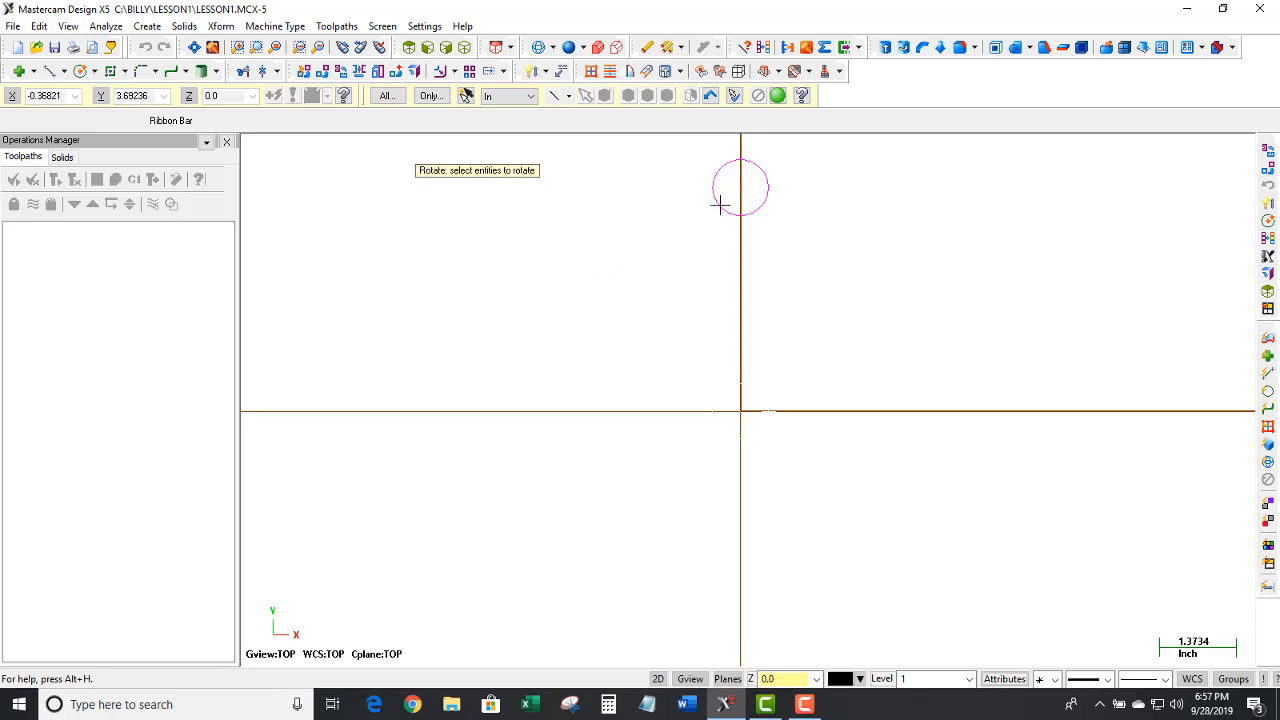
left_click(779, 97)
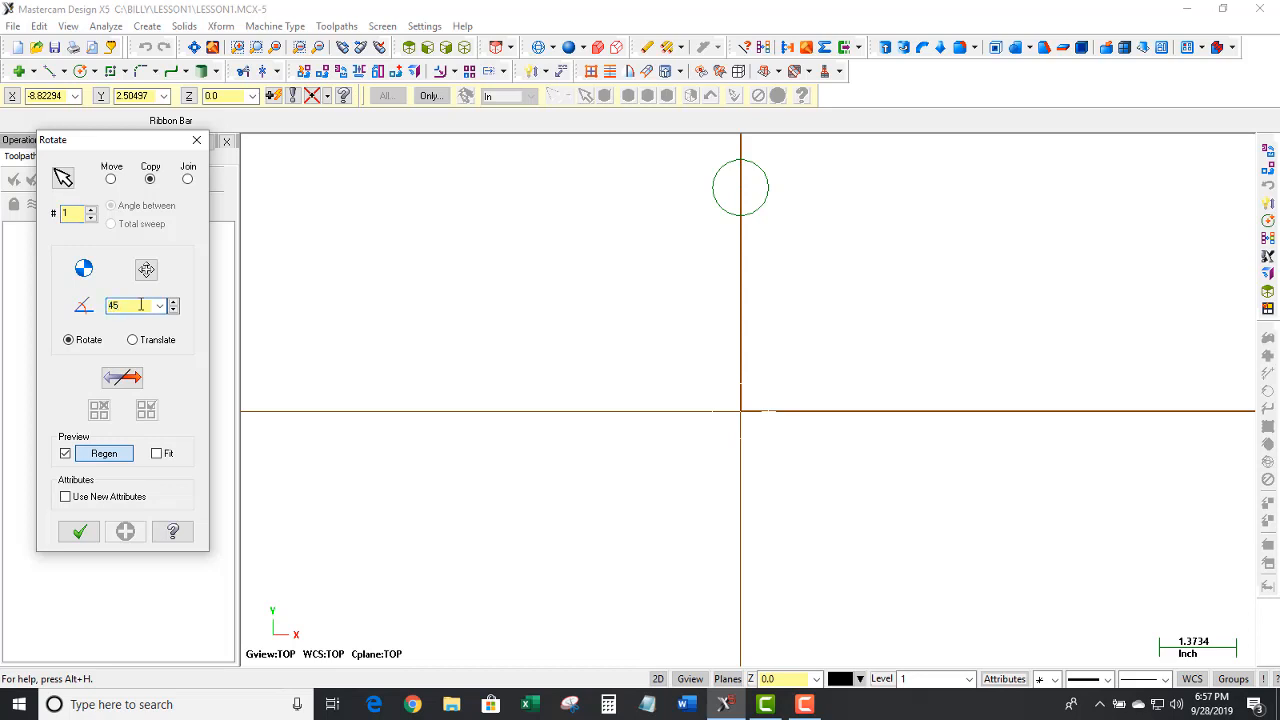
key("Return")
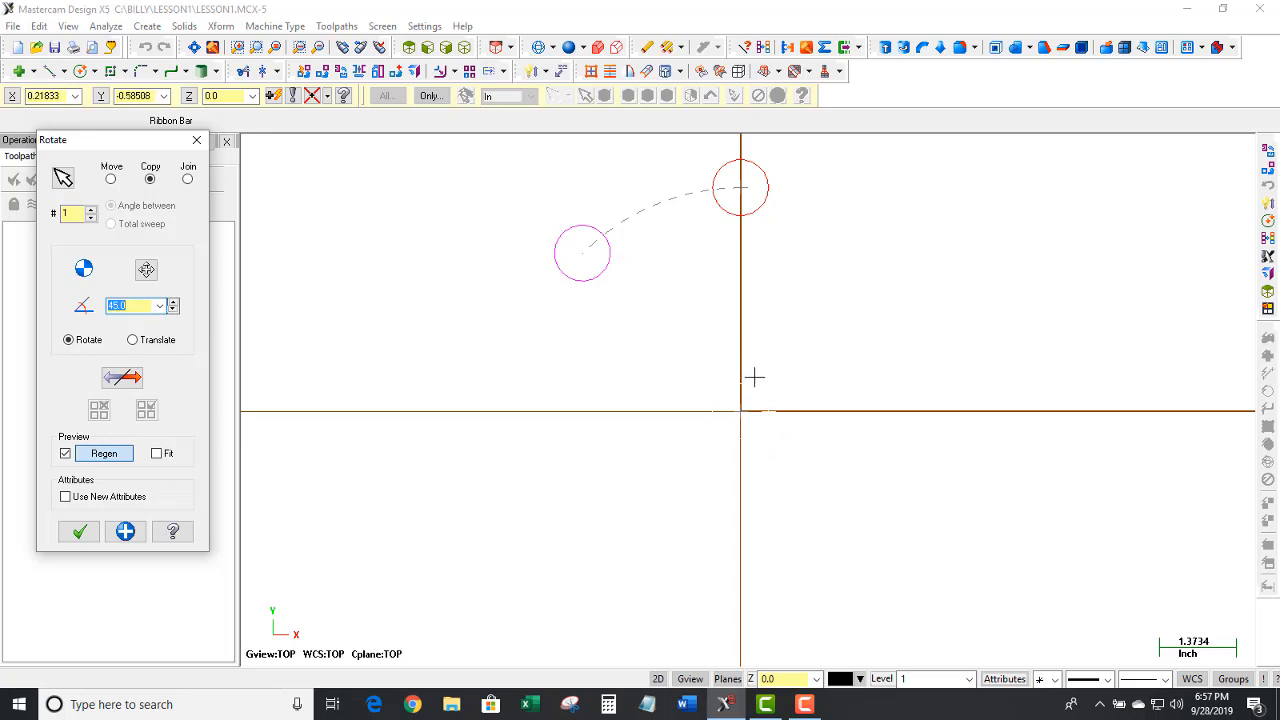
double_click(73, 212)
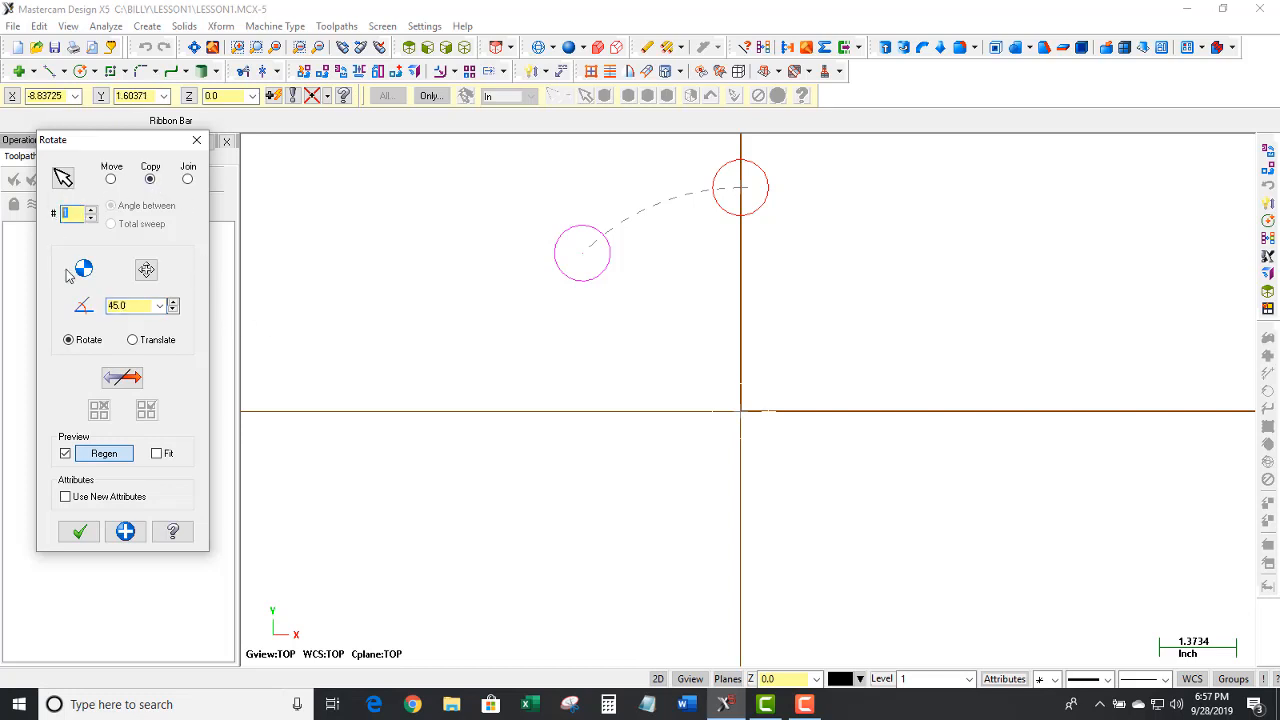
left_click(90, 209)
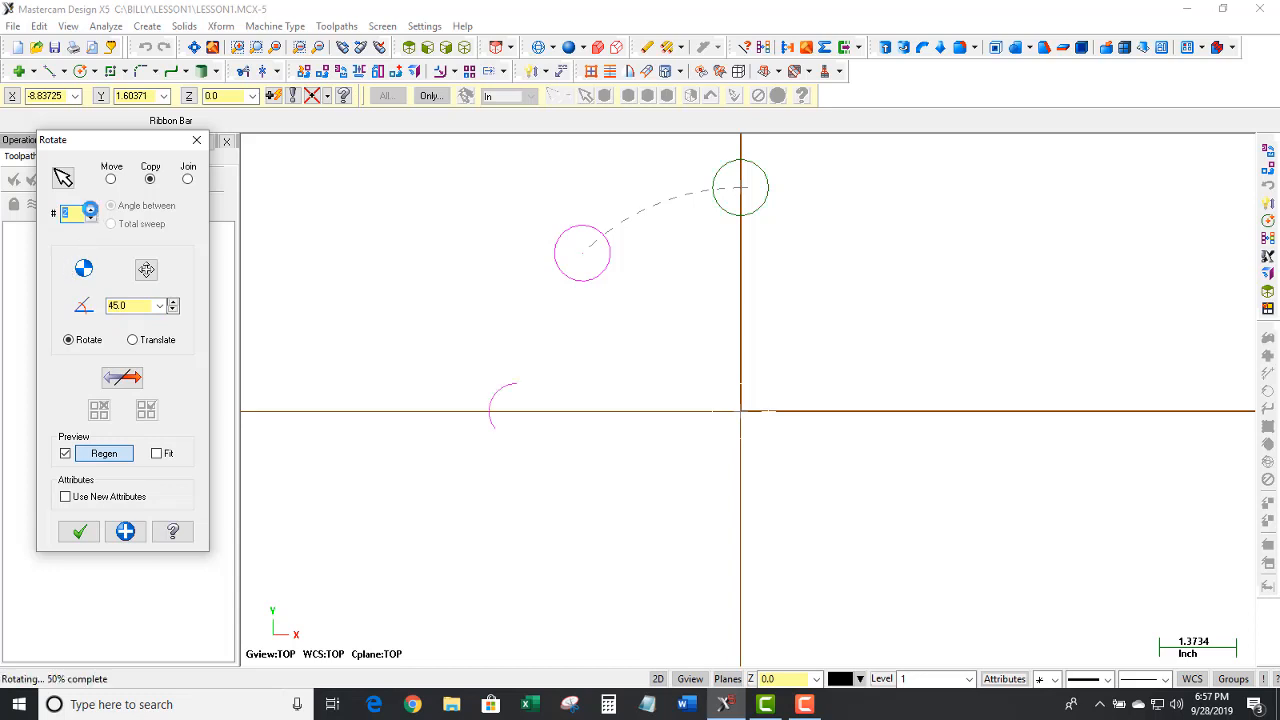
left_click(90, 209)
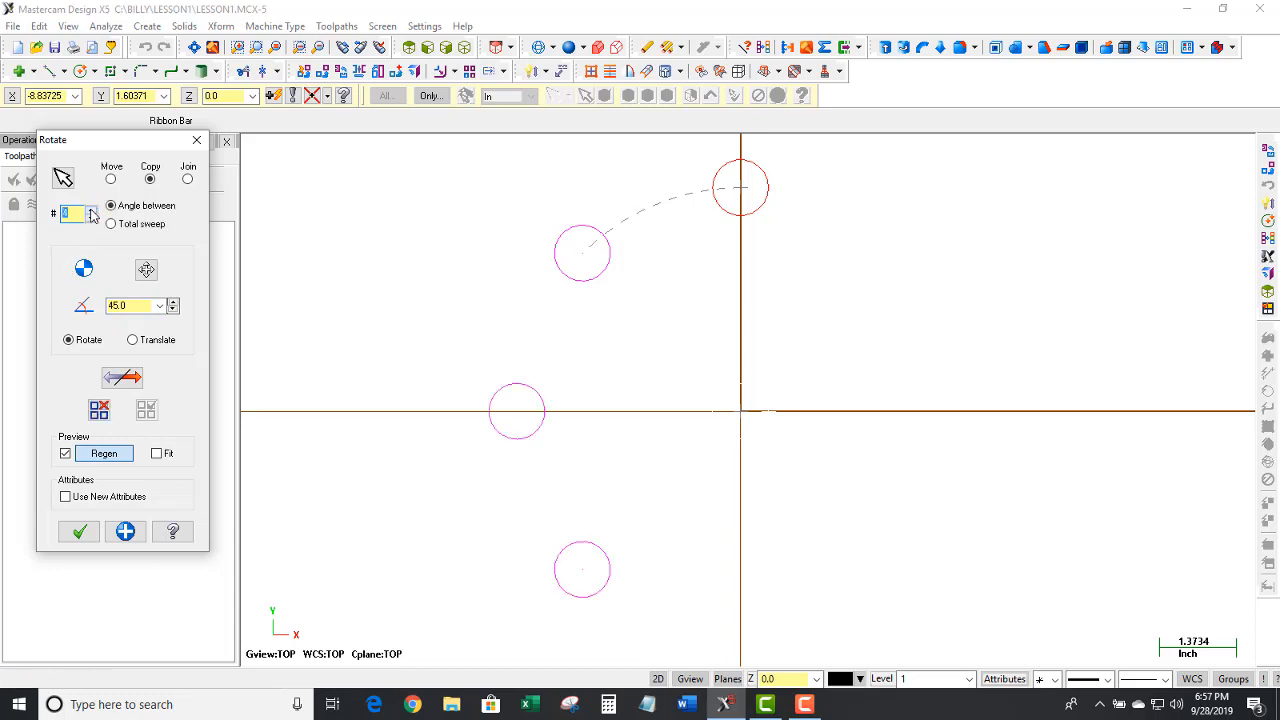
left_click(90, 209)
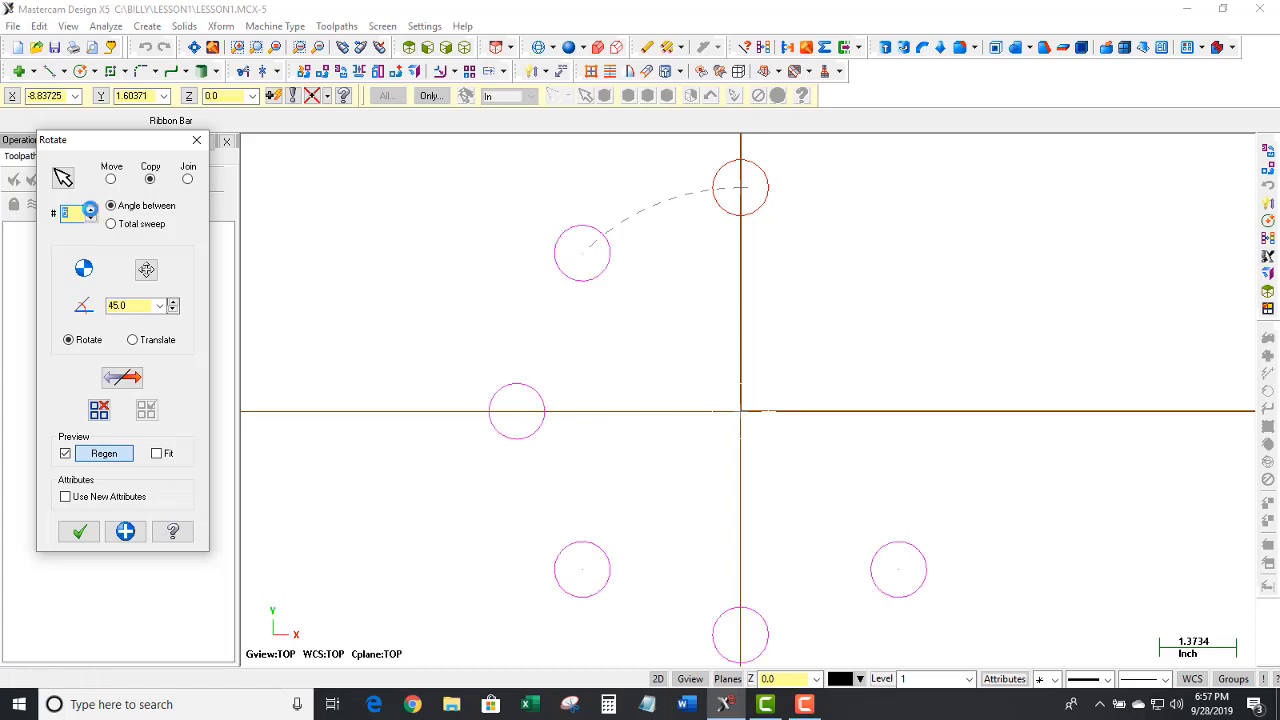
left_click(90, 209)
left_click(90, 209)
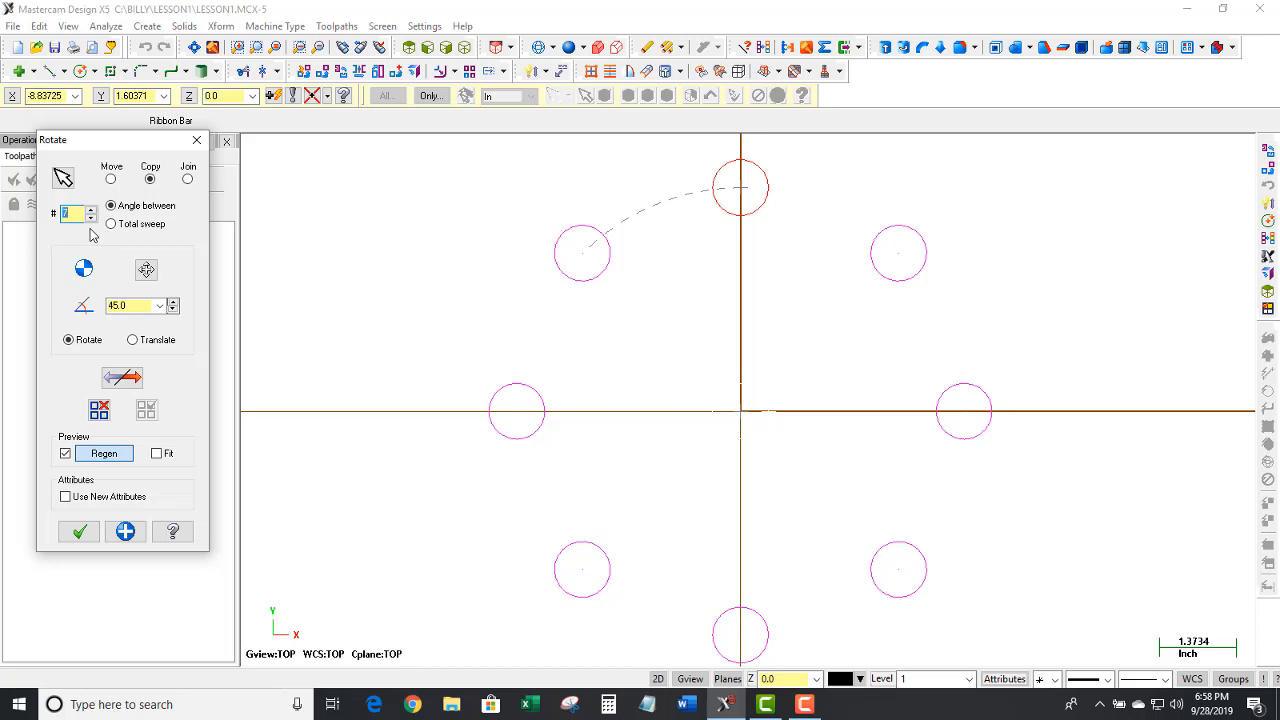
left_click(80, 532)
scroll(763, 371, "down", 1)
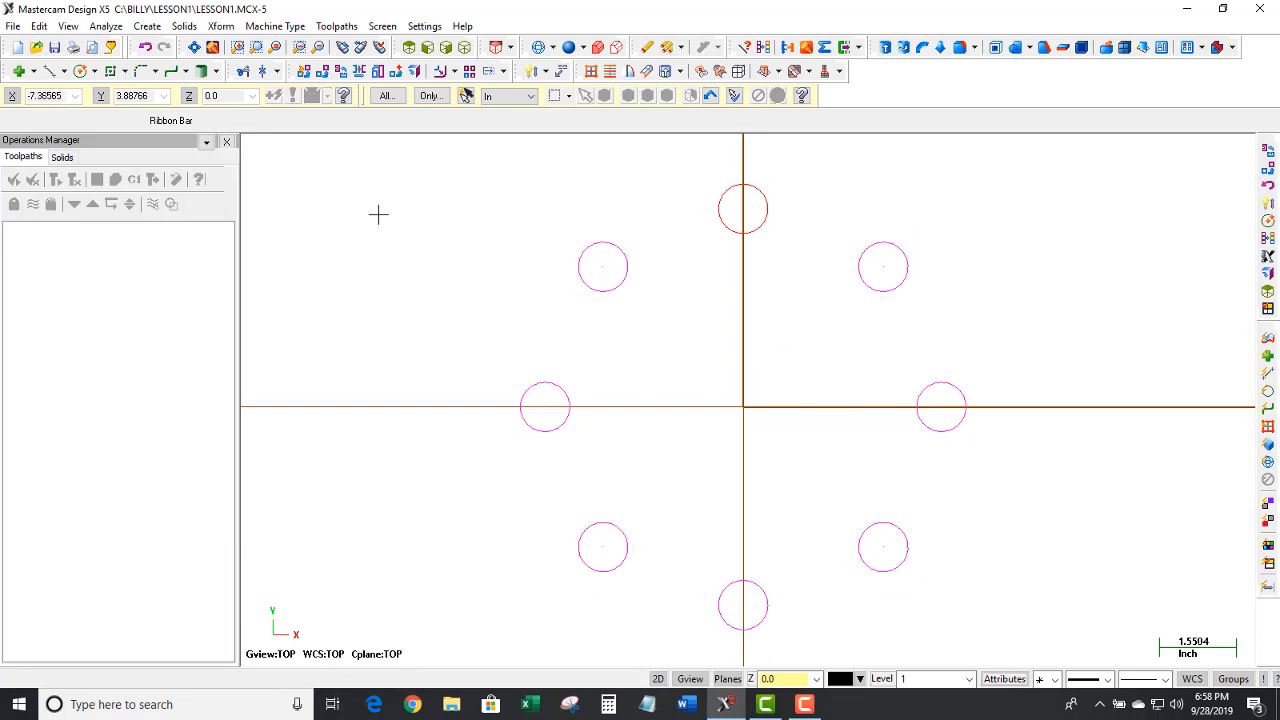
- Draw a circle of radius 4.0 centred on the origin and passing through the centre of the upper-right hole
left_click(80, 71)
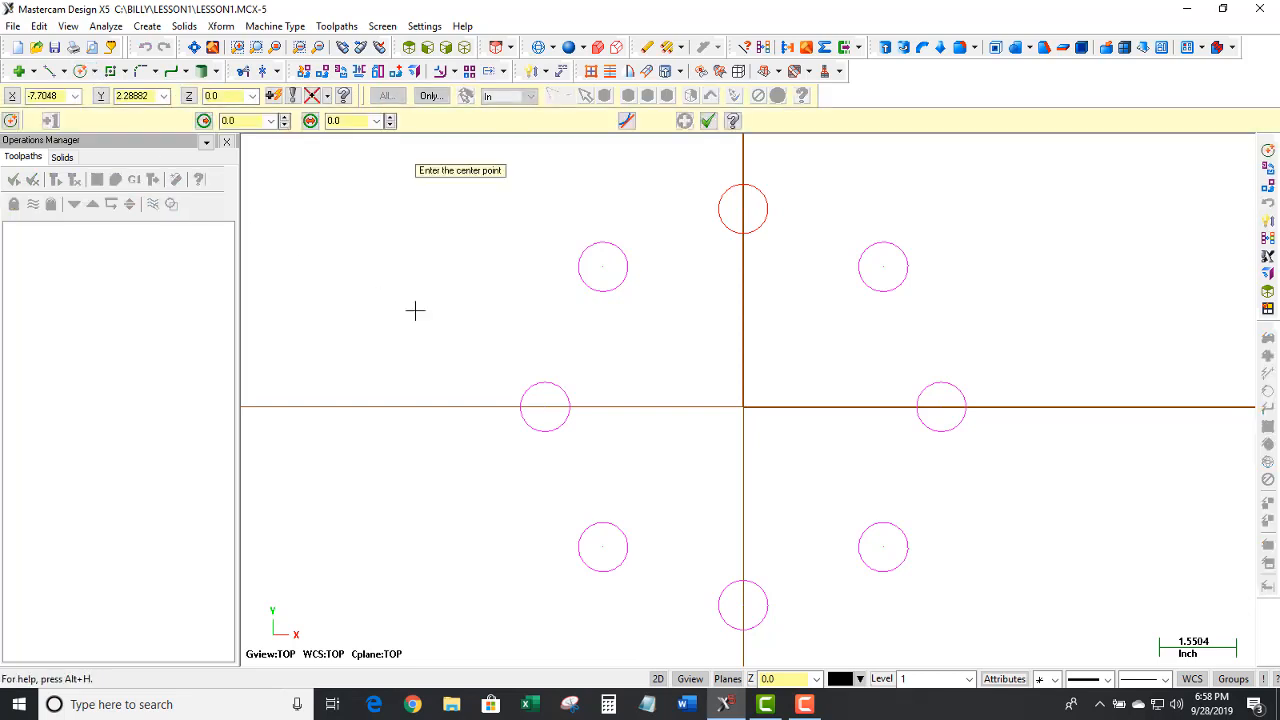
left_click(743, 407)
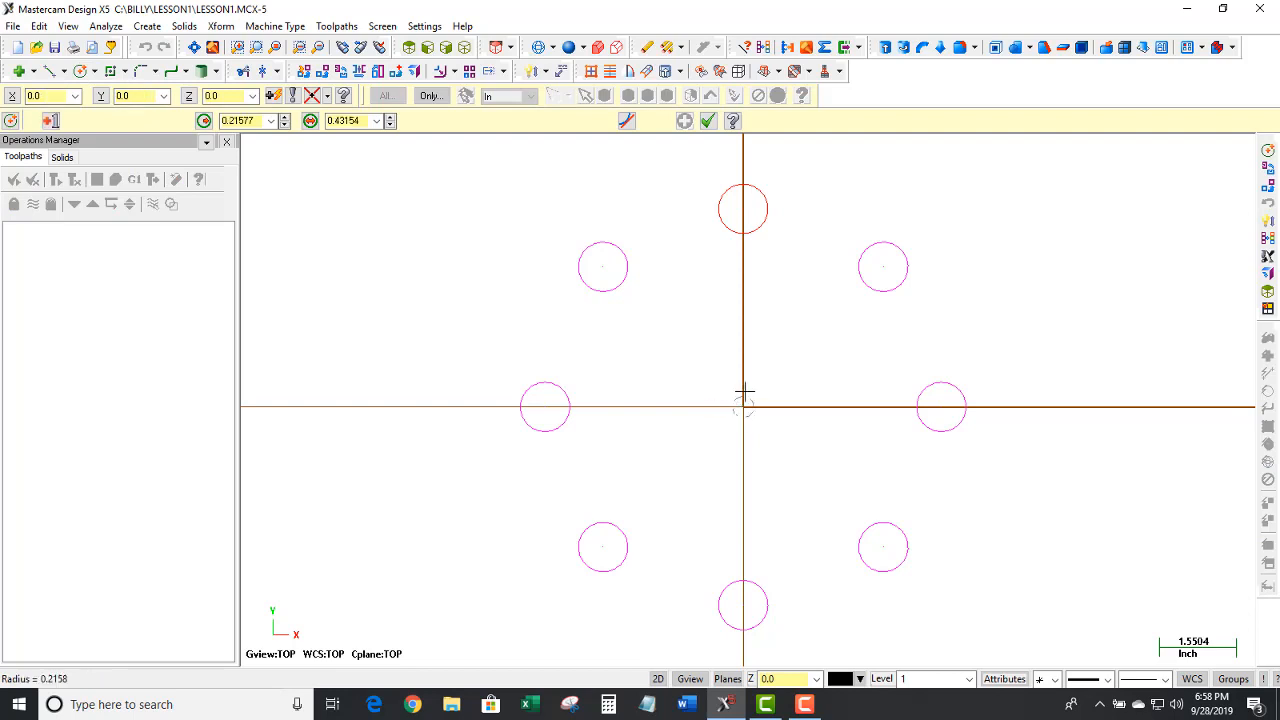
left_click(882, 268)
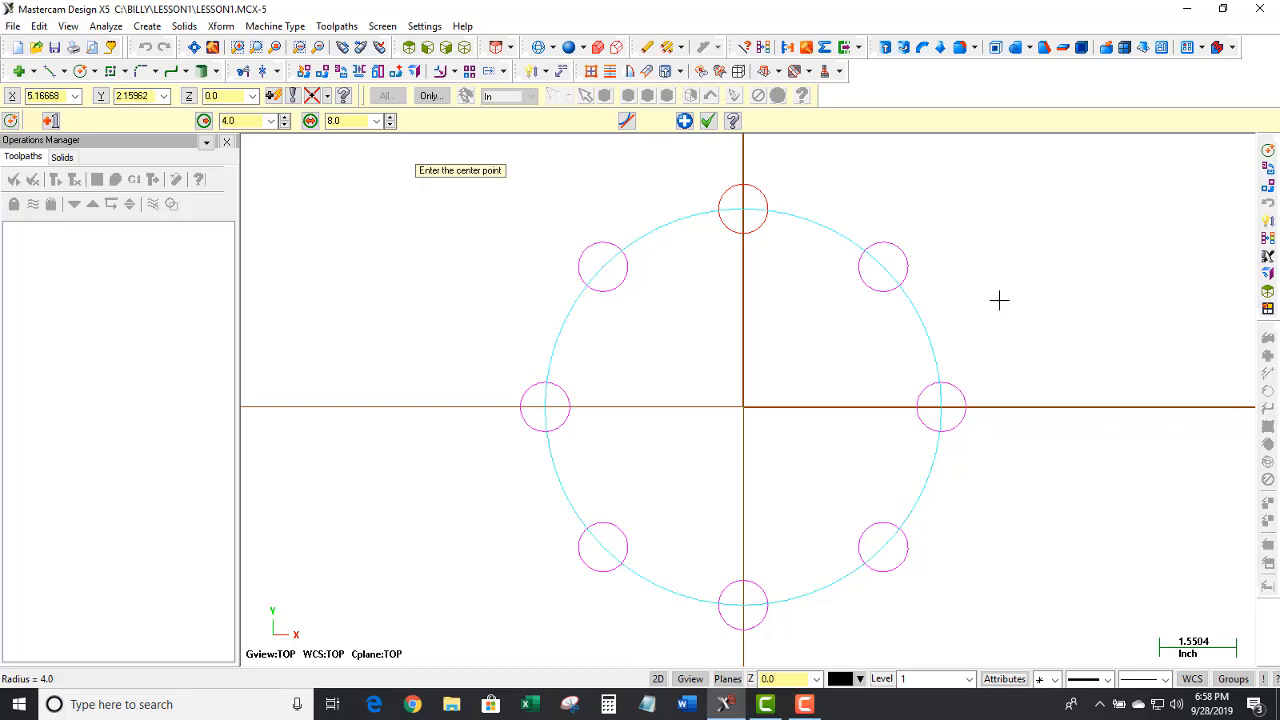
left_click(708, 120)
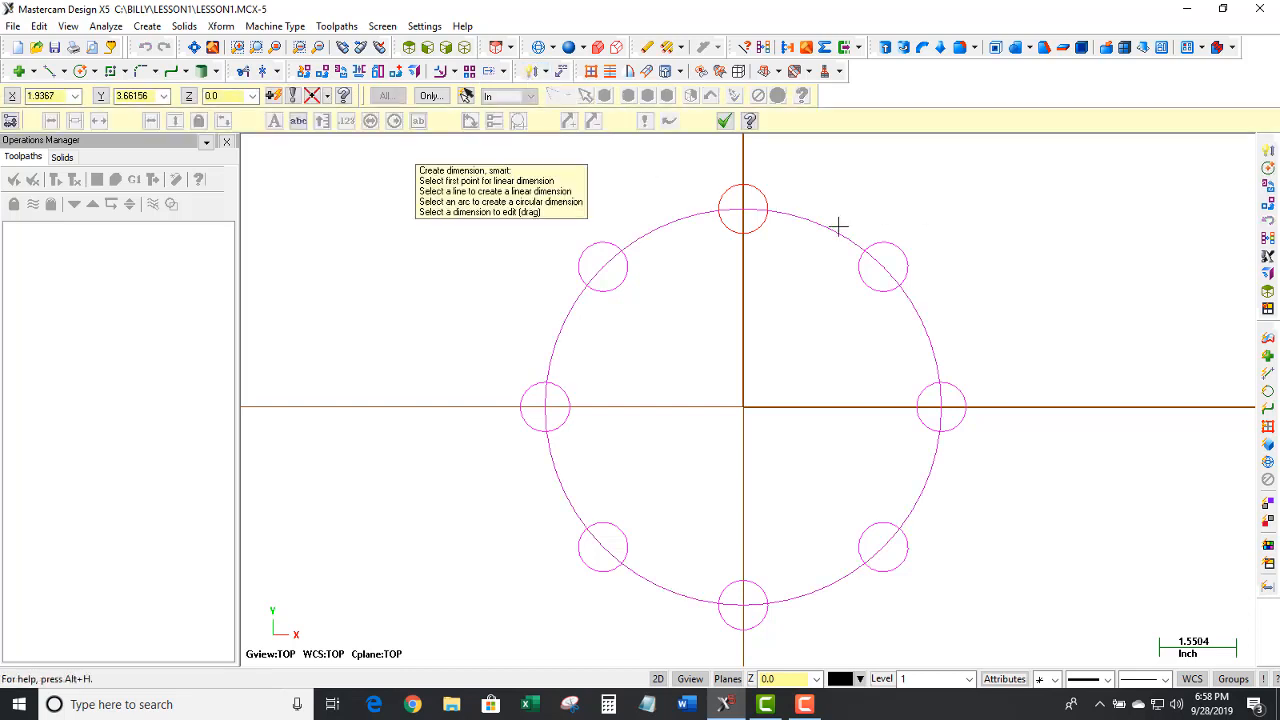
- Add a diameter dimension to the large circle with Smart Dimension, placing its text above the hole pattern
left_click(880, 206)
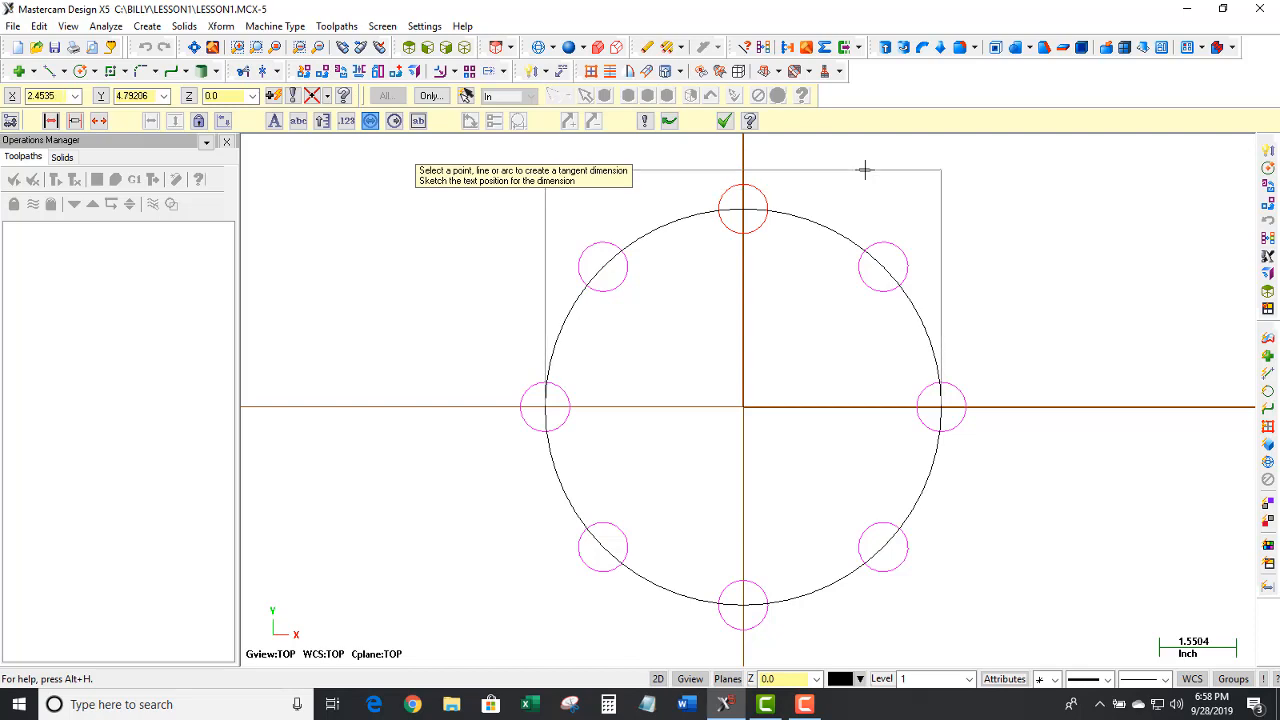
left_click(878, 169)
left_click(882, 168)
scroll(870, 160, "up", 5)
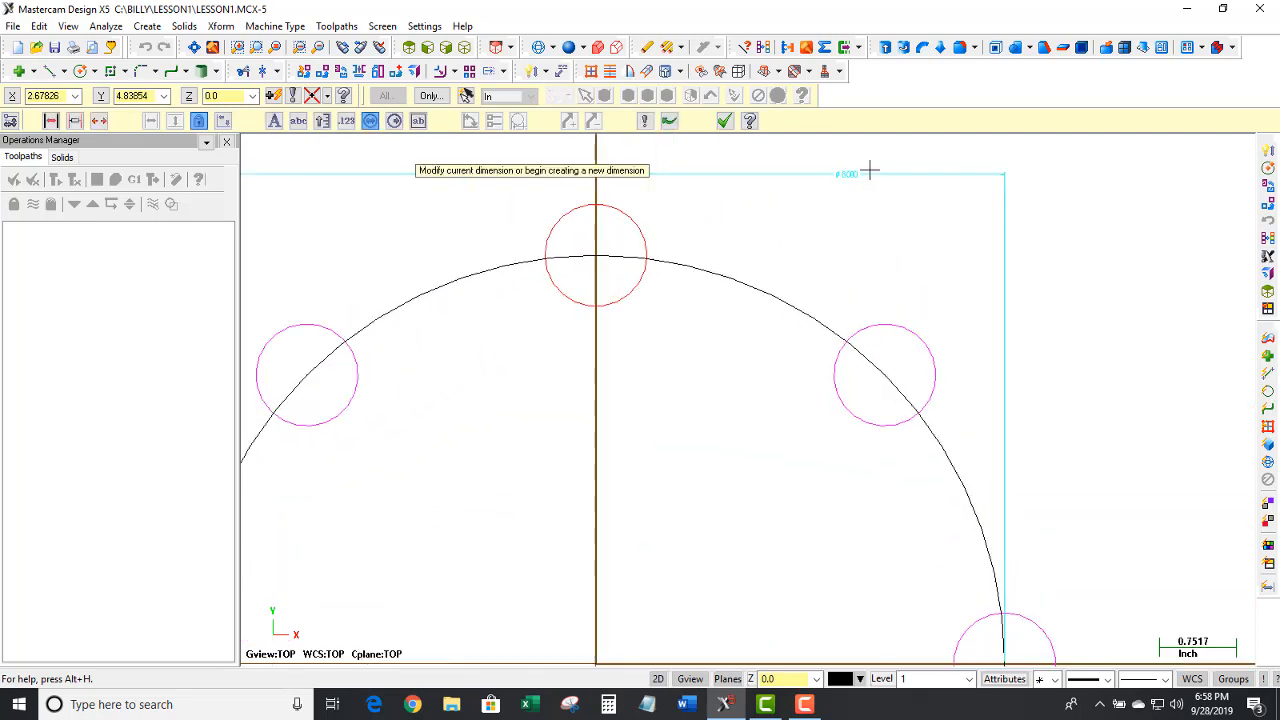
scroll(868, 157, "up", 2)
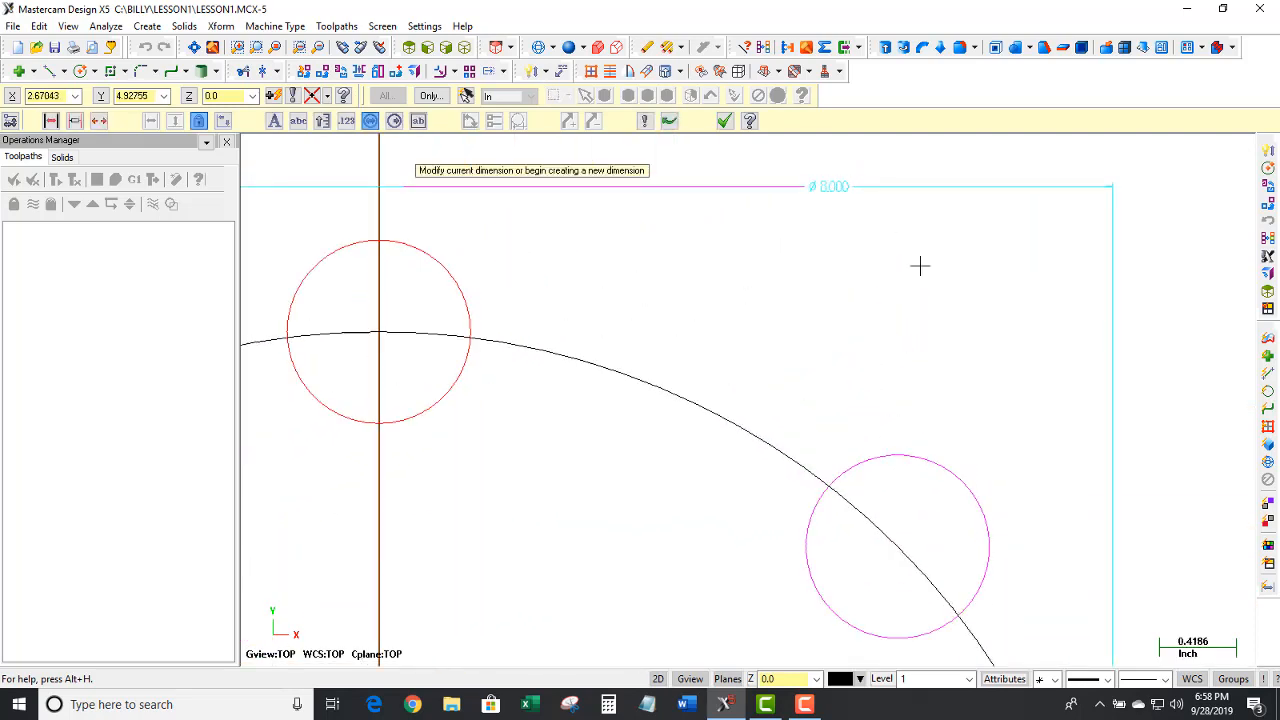
scroll(997, 226, "down", 4)
scroll(963, 180, "down", 4)
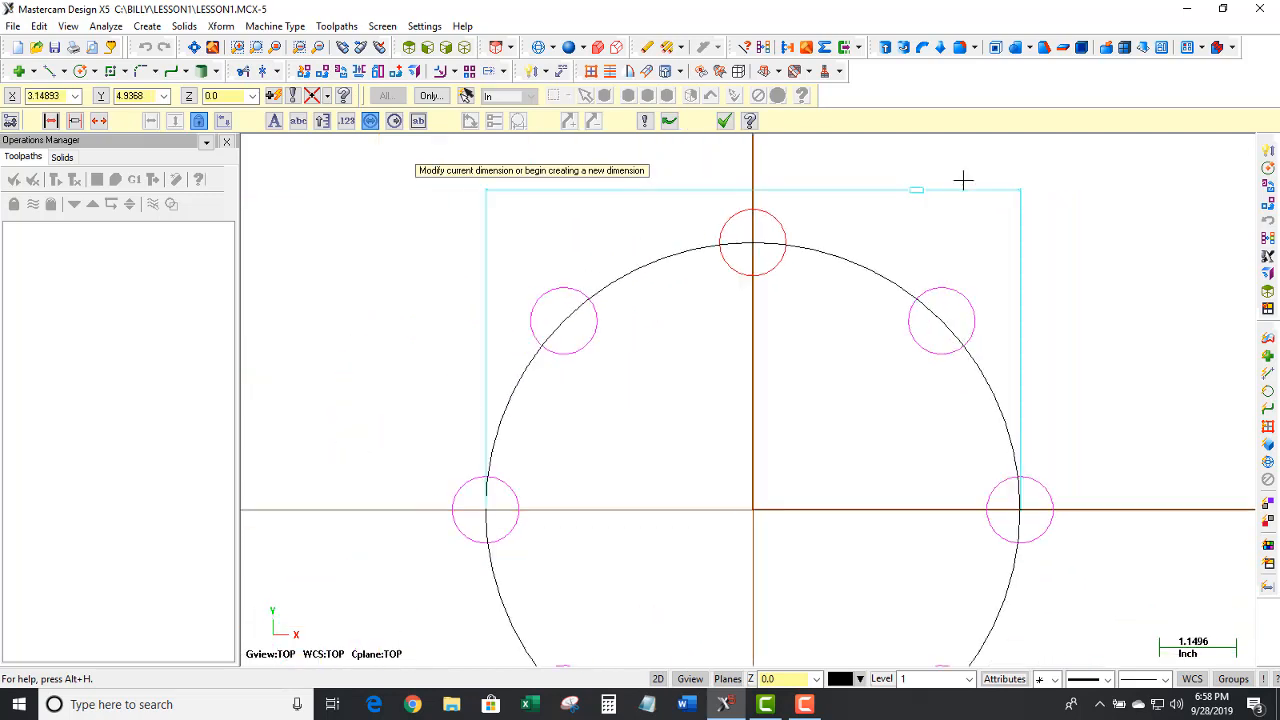
left_click(725, 120)
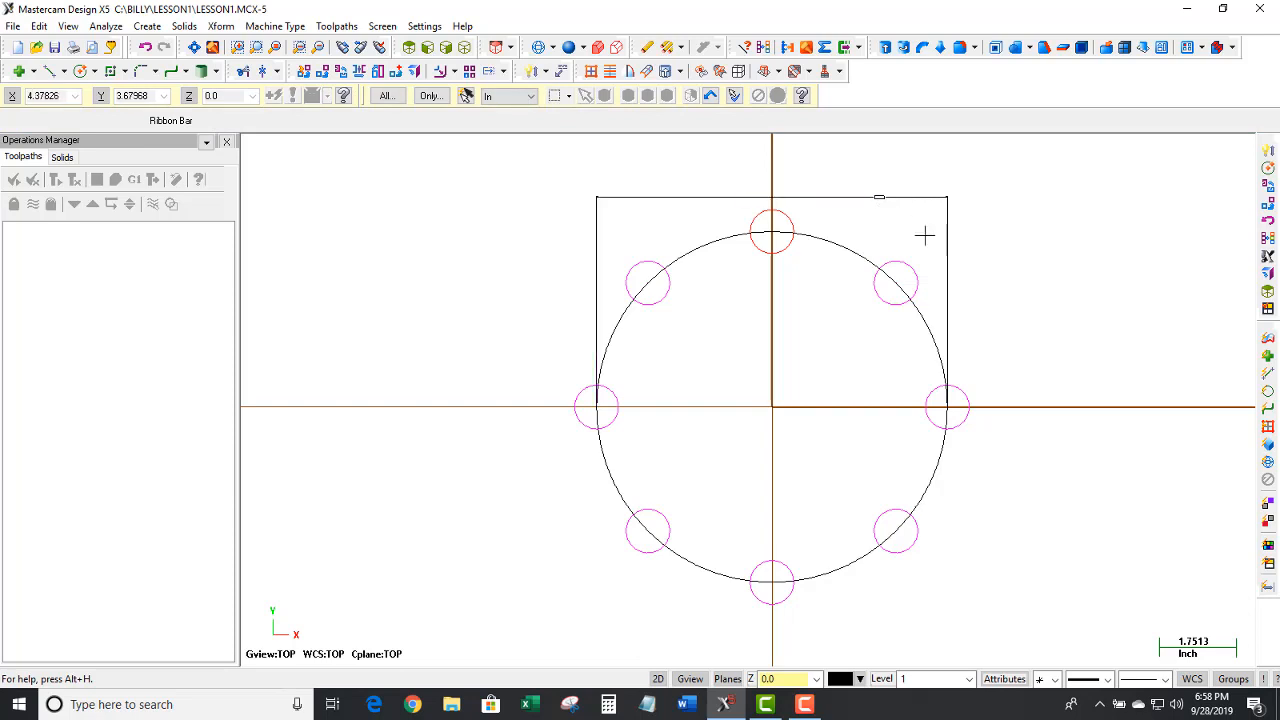
- Set the dimension text height to .25 in the system configuration and accept the settings
left_click(425, 27)
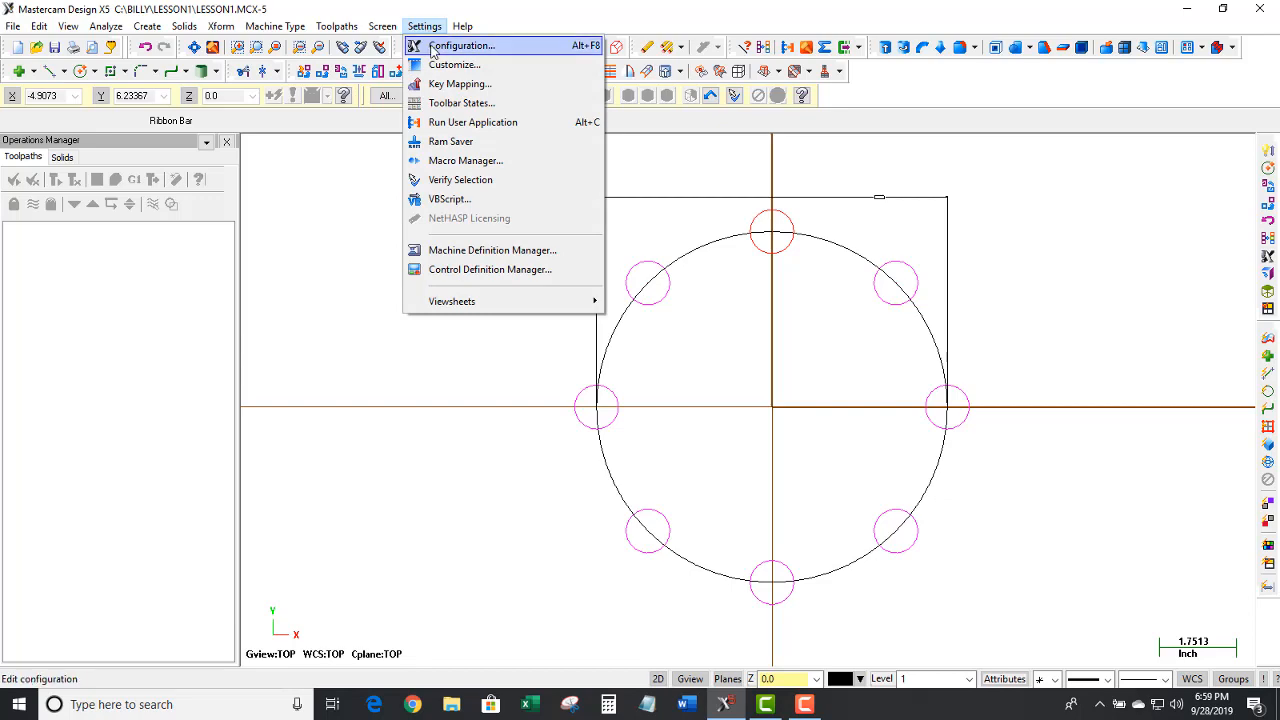
left_click(460, 46)
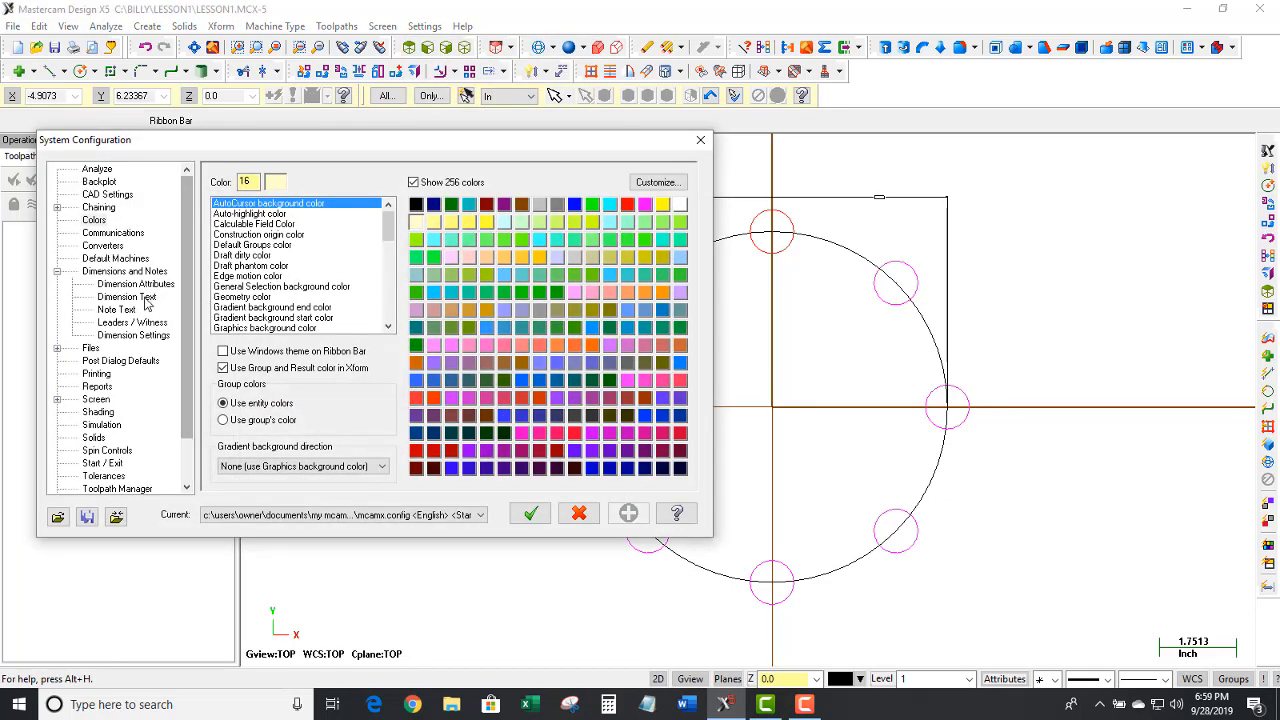
left_click(117, 297)
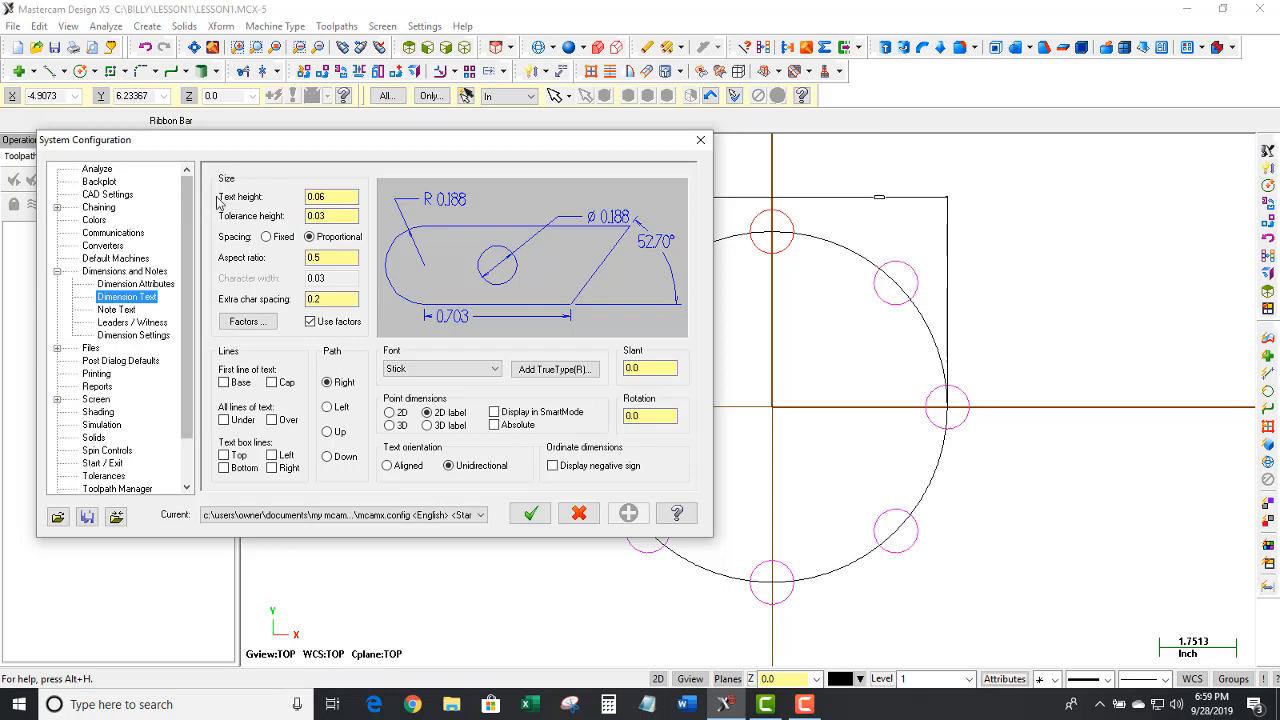
left_click(331, 197)
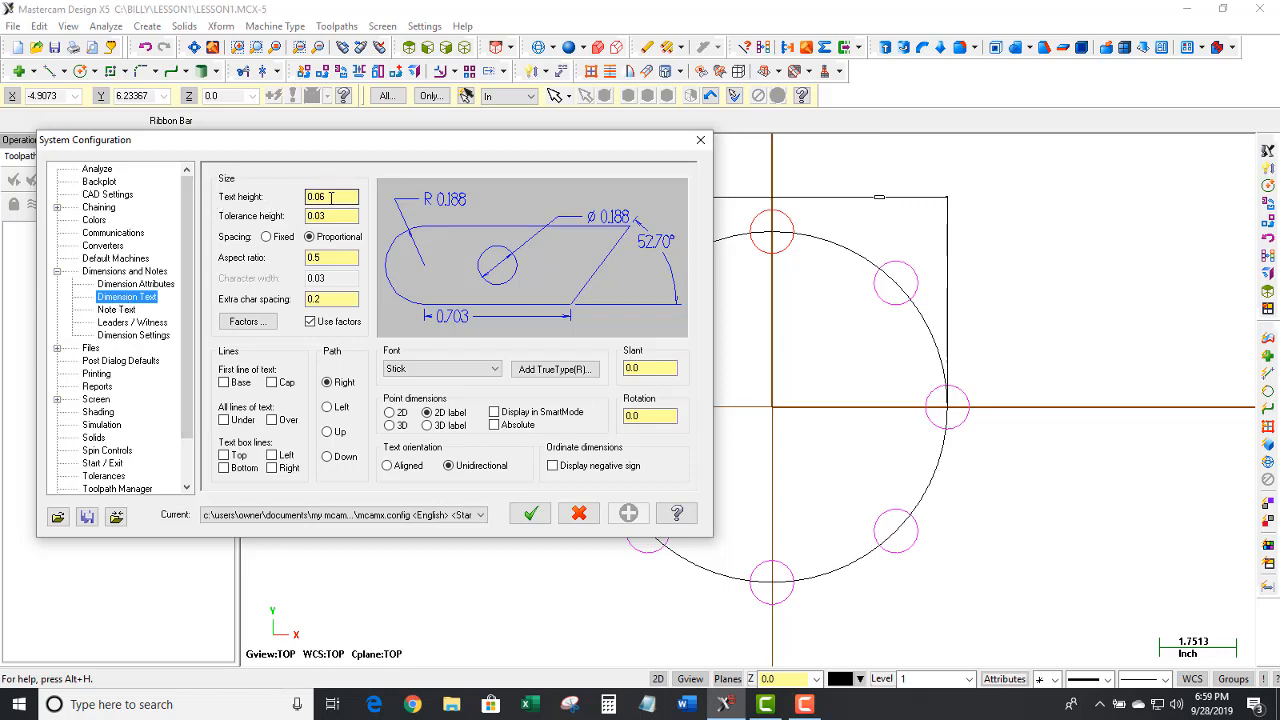
left_click_drag(331, 197, 308, 197)
type(".25")
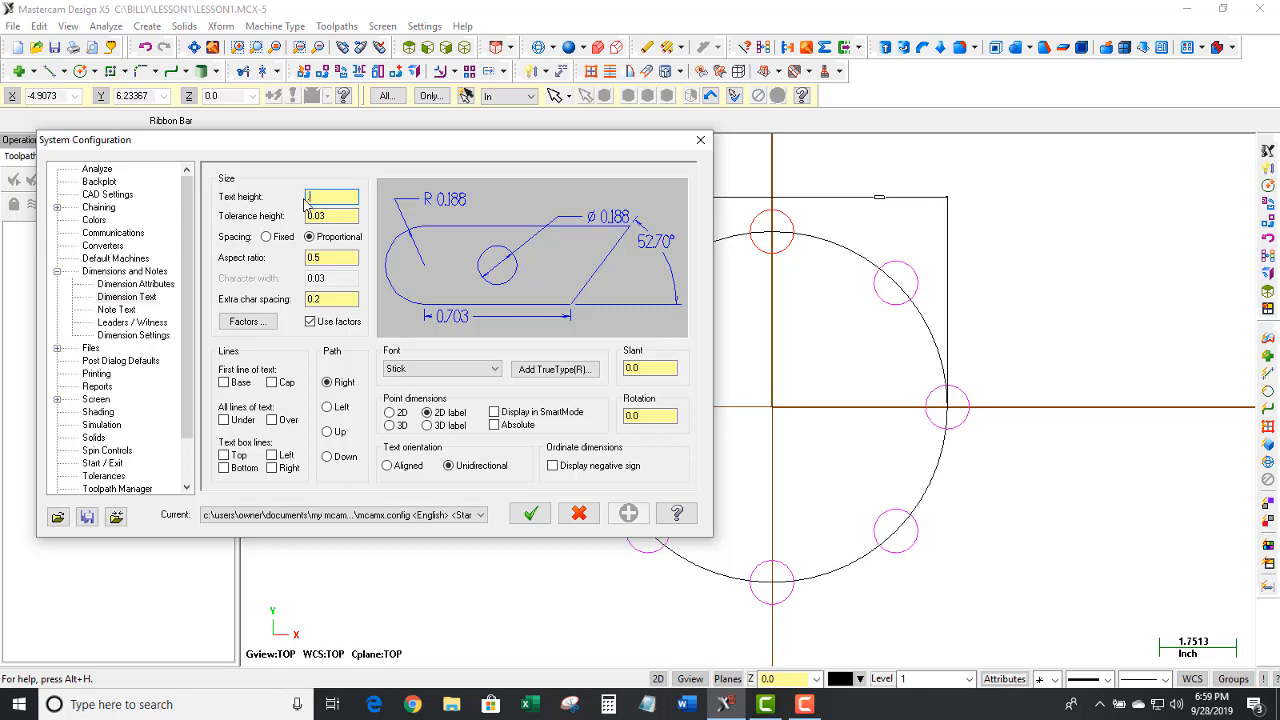
left_click(533, 513)
left_click(446, 393)
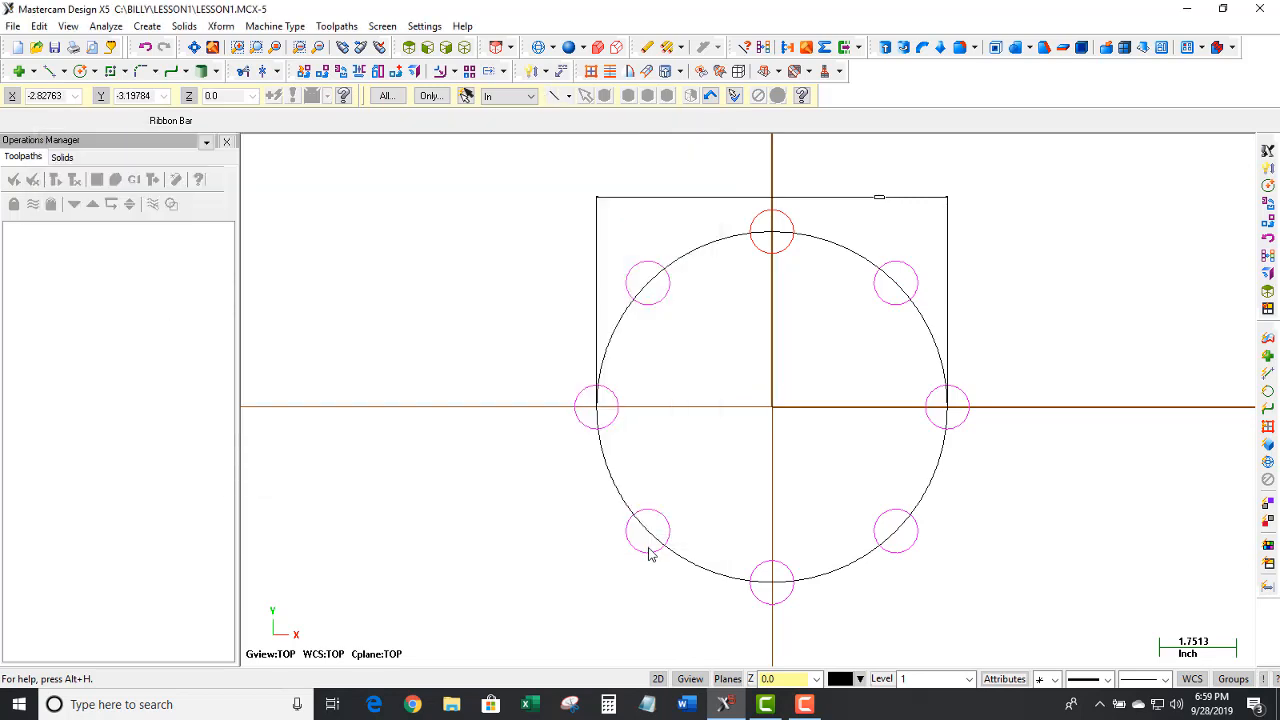
- Replace the large circle's diameter dimension with a new one placed above the hole pattern, and save the file
left_click(883, 198)
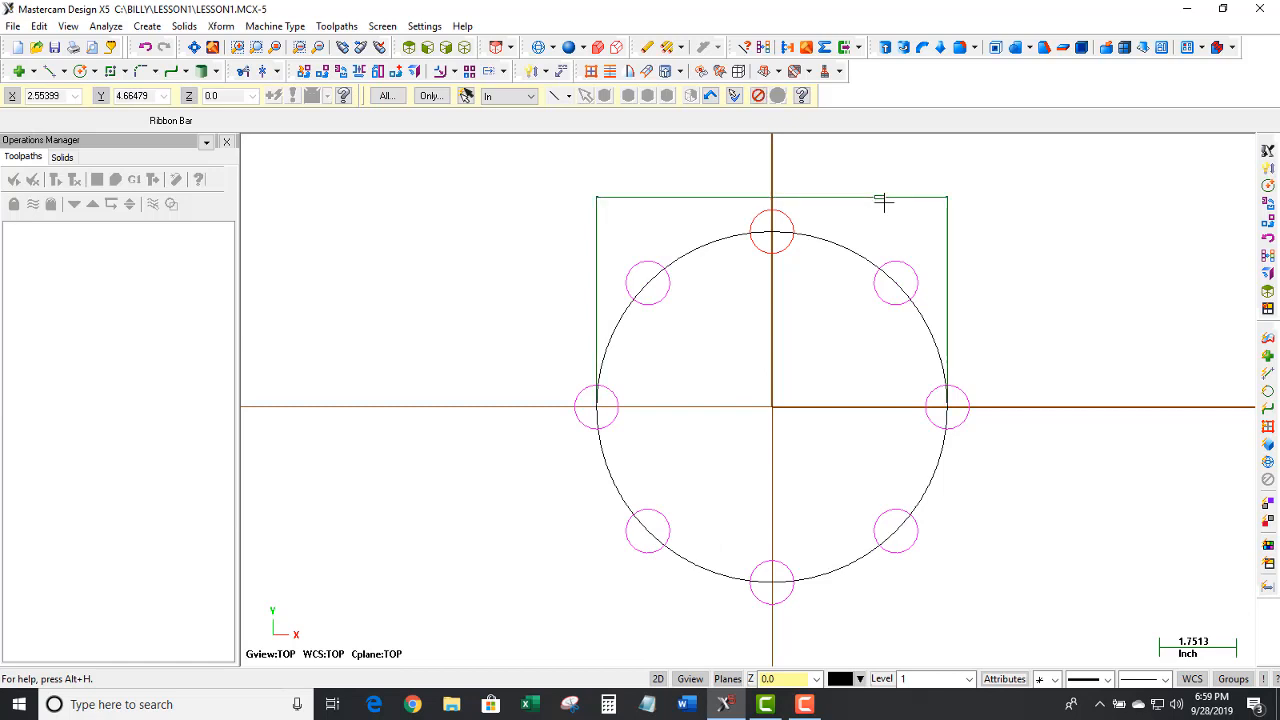
key("Delete")
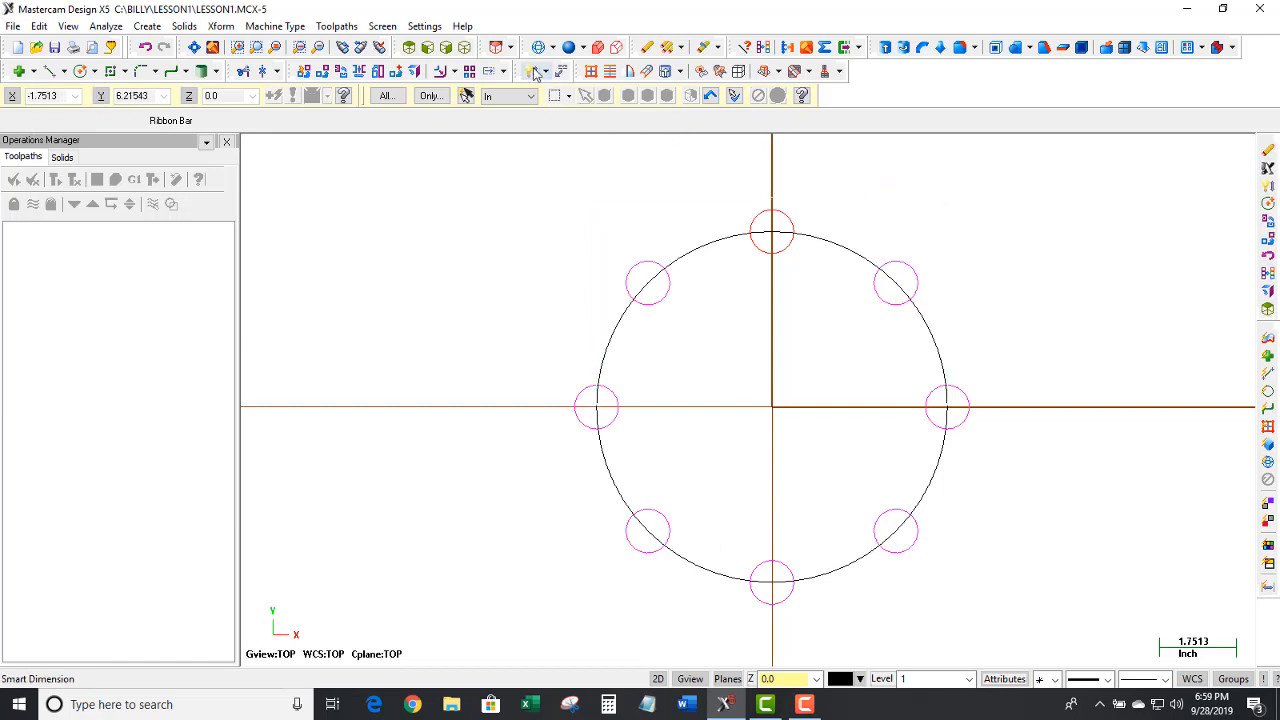
left_click(531, 71)
left_click(837, 243)
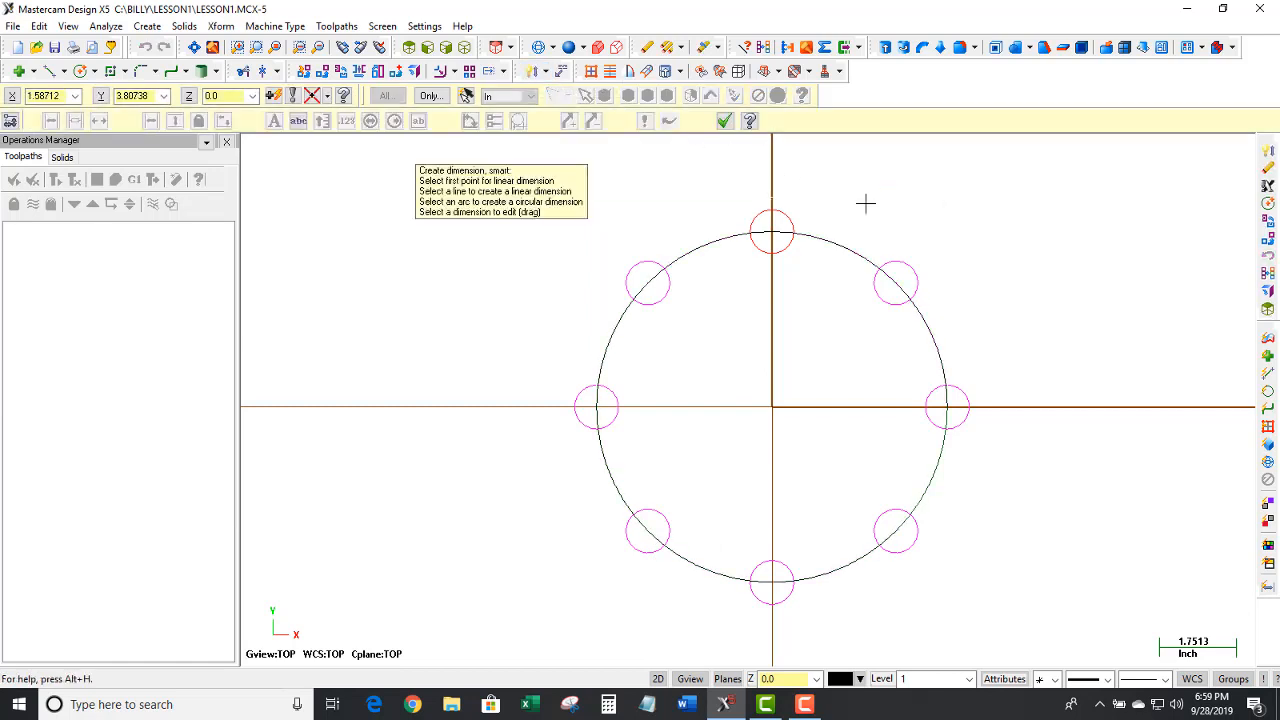
left_click(858, 178)
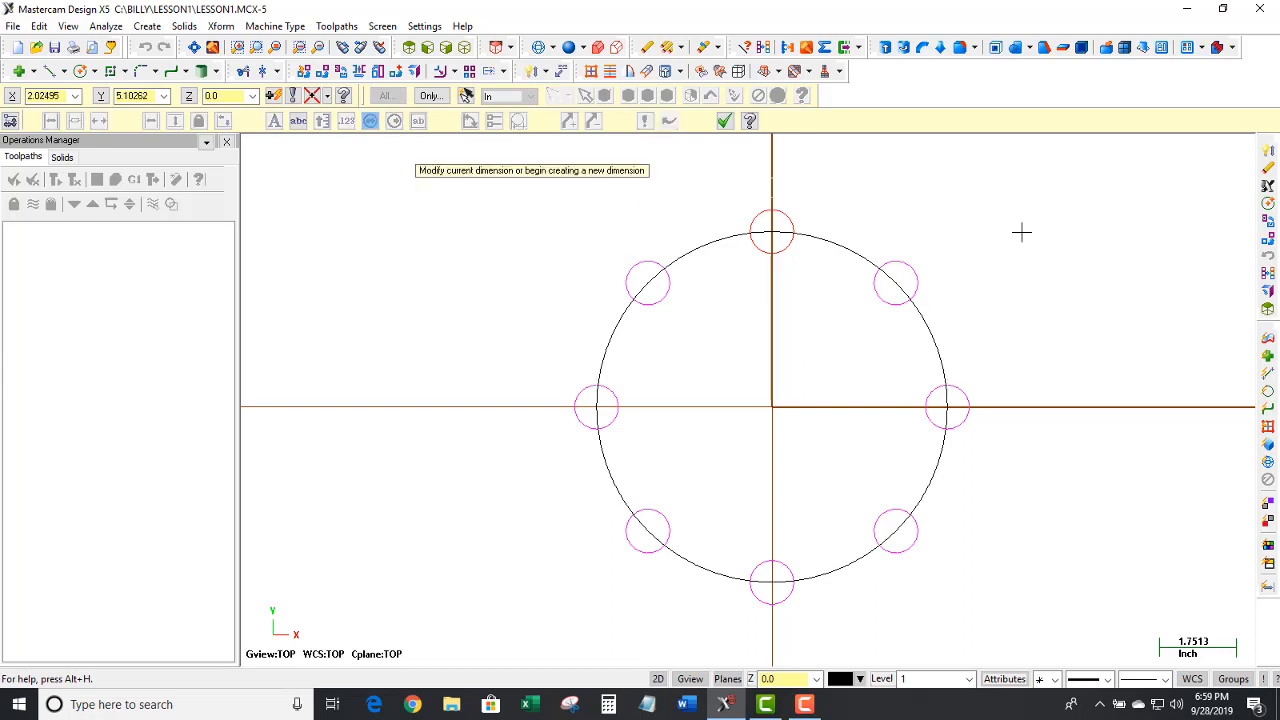
left_click(724, 120)
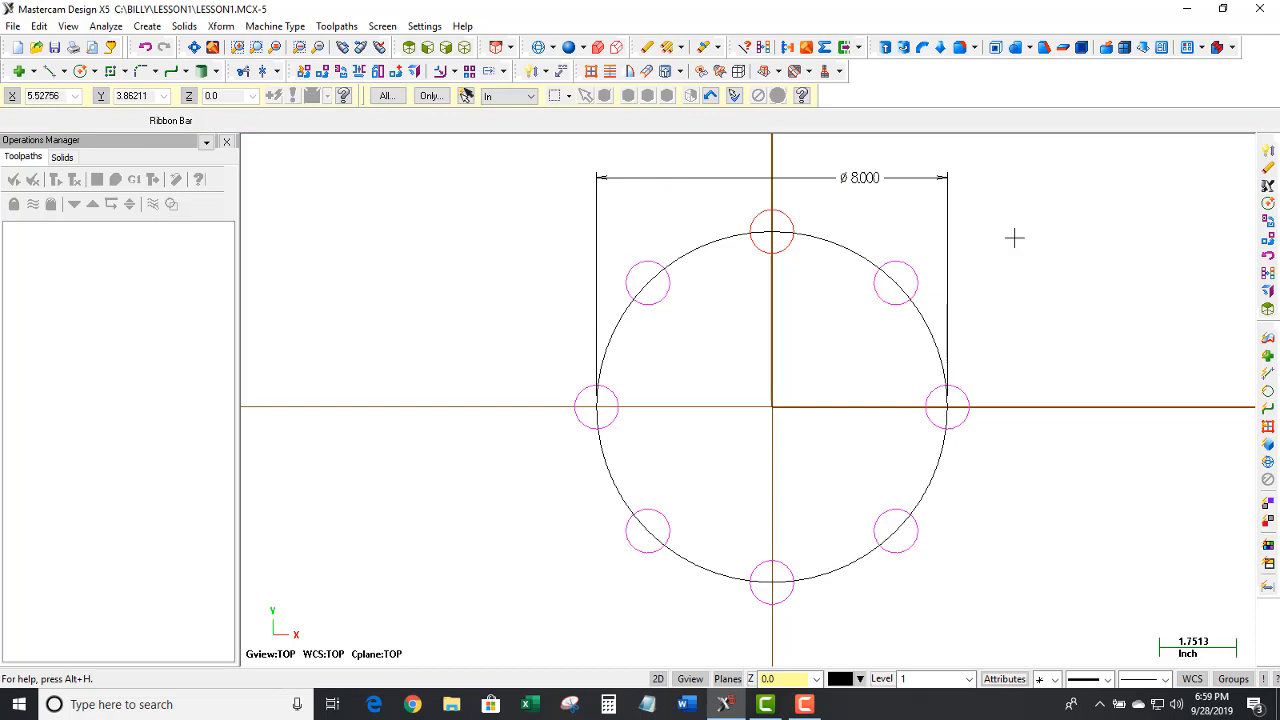
left_click(55, 48)
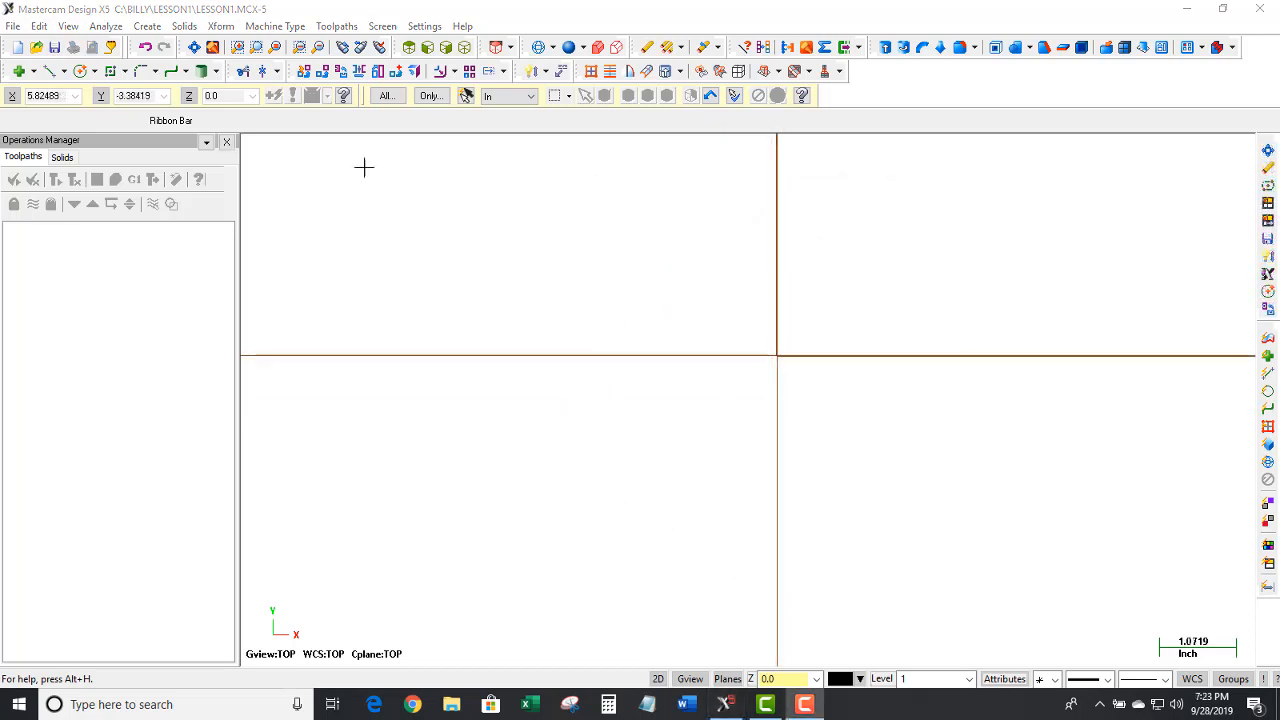
left_click(221, 26)
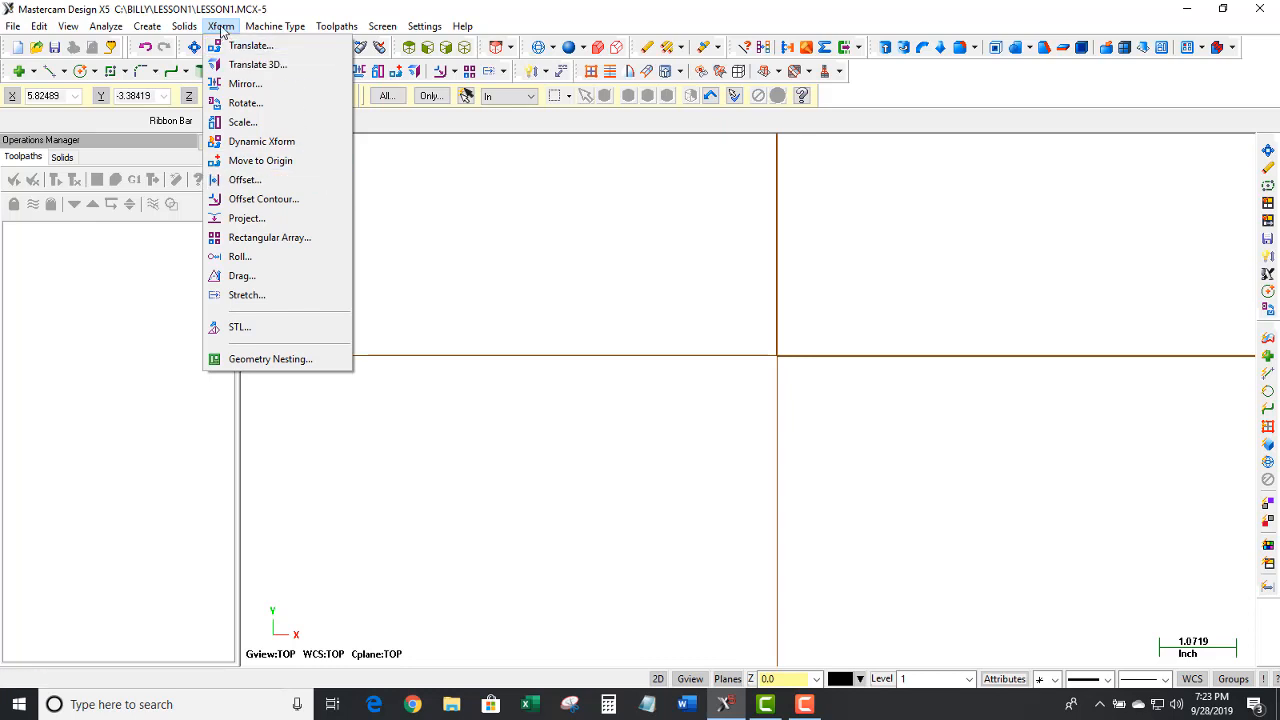
left_click(565, 260)
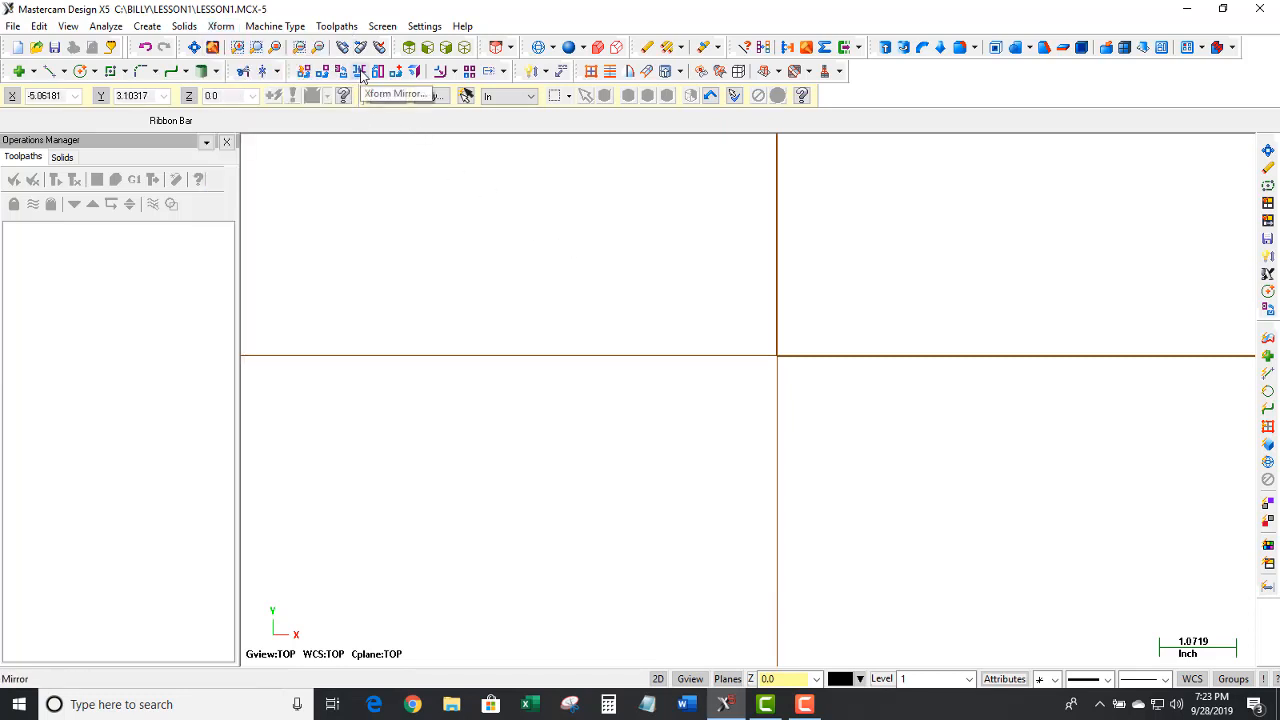
left_click(455, 73)
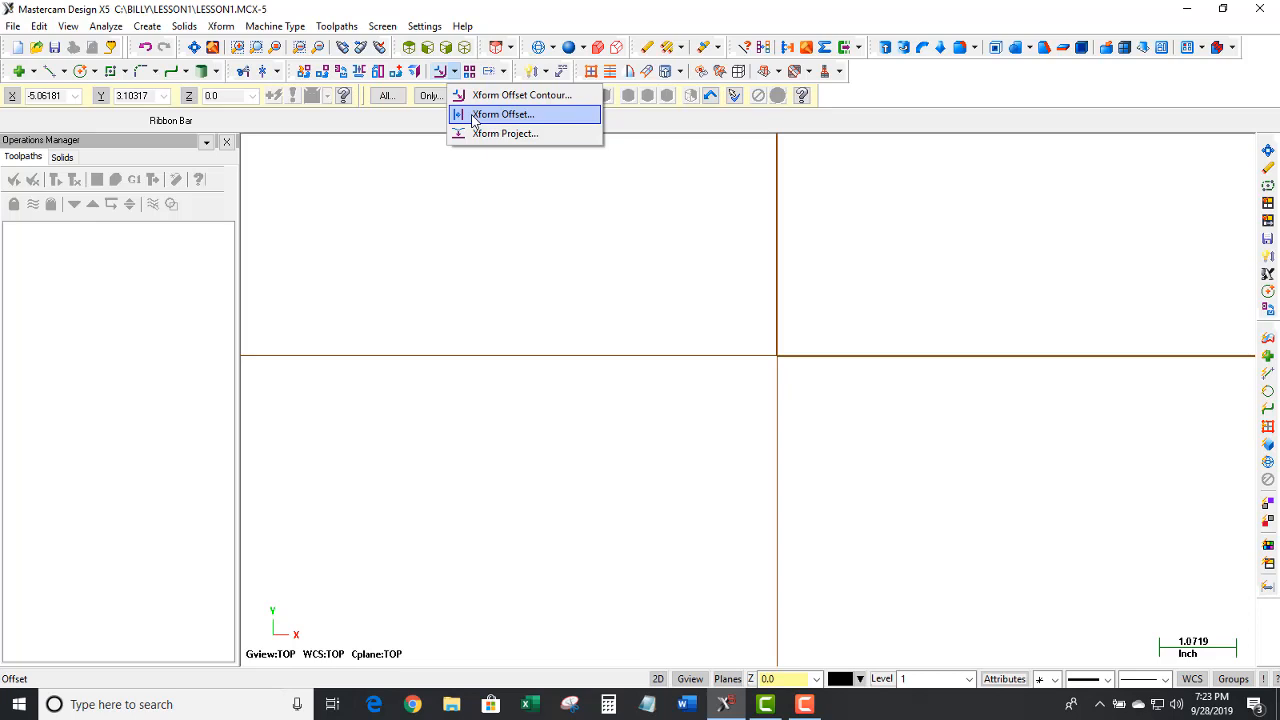
left_click(471, 206)
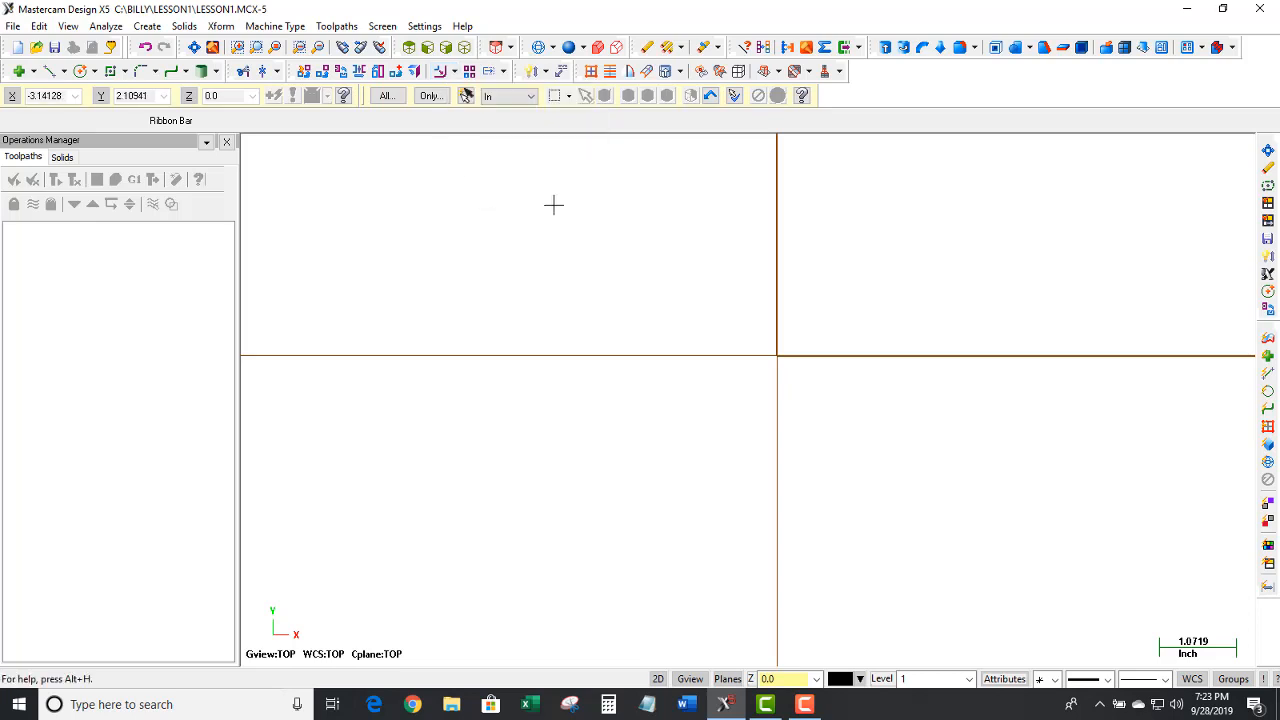
- Start a rectangular shape and set its width to 6.0 and its height to 1.0
left_click(147, 26)
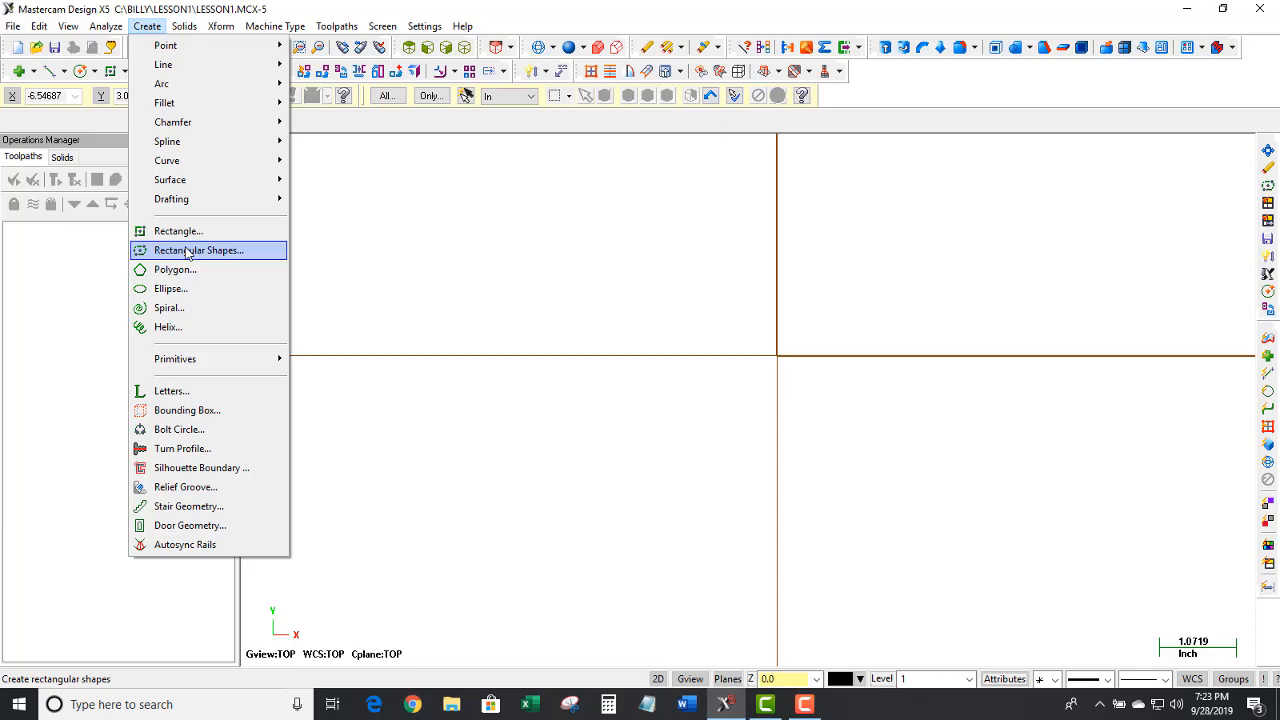
left_click(187, 252)
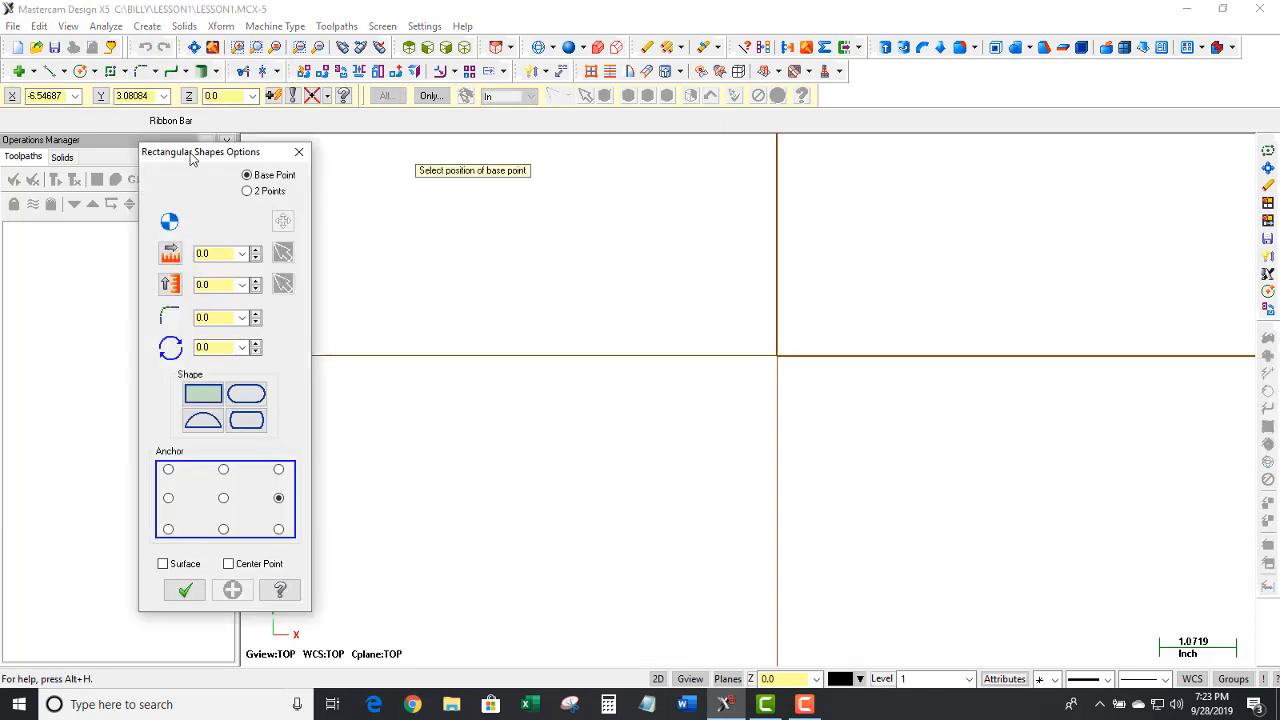
left_click_drag(192, 160, 203, 107)
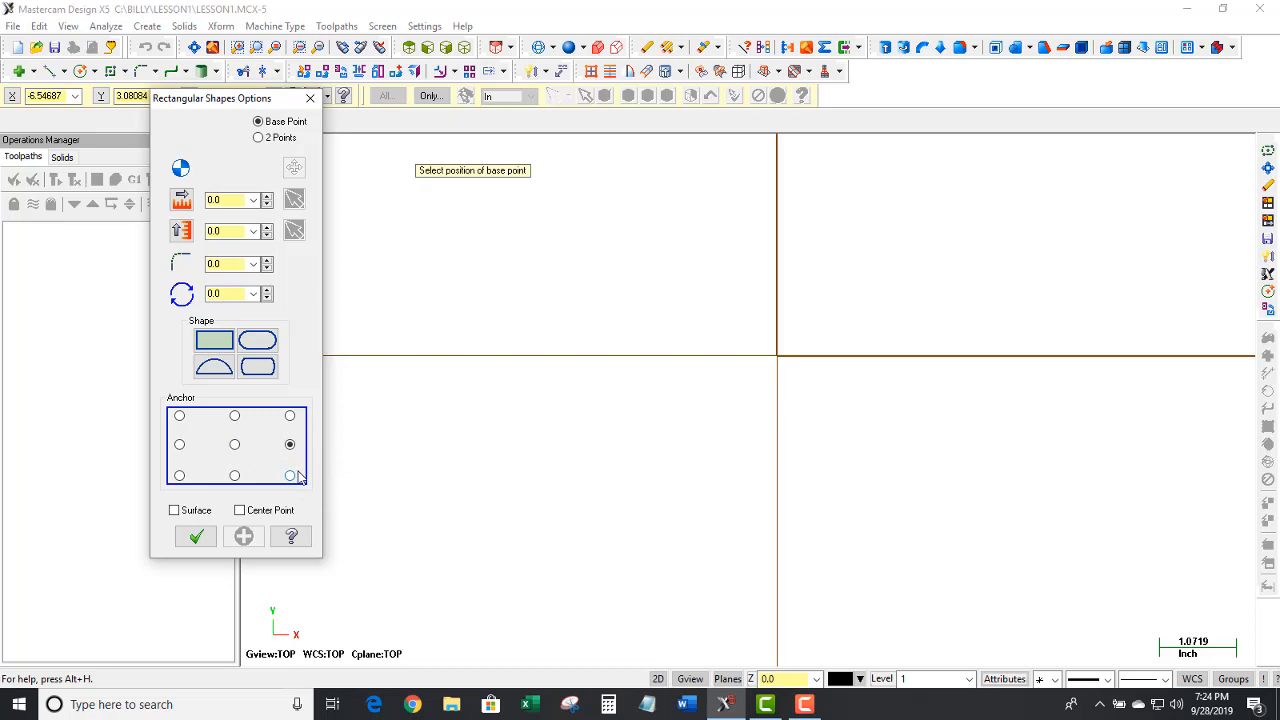
left_click(227, 200)
type("8.")
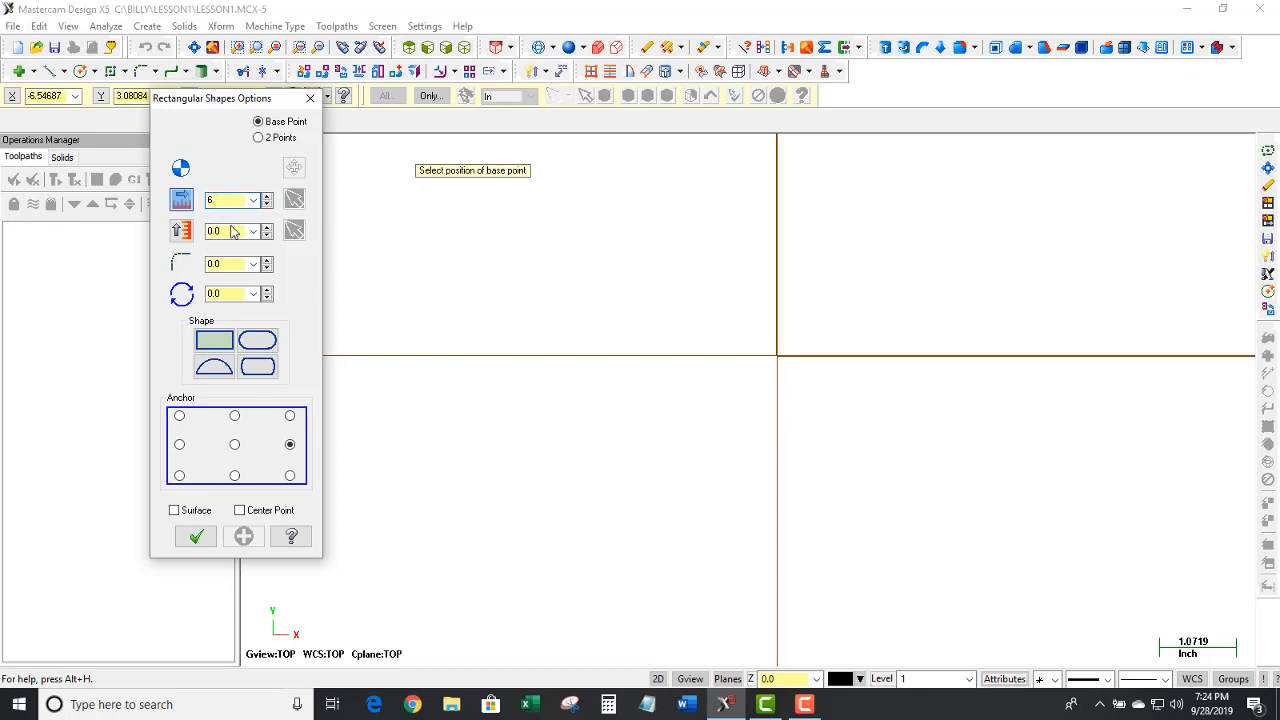
left_click(236, 231)
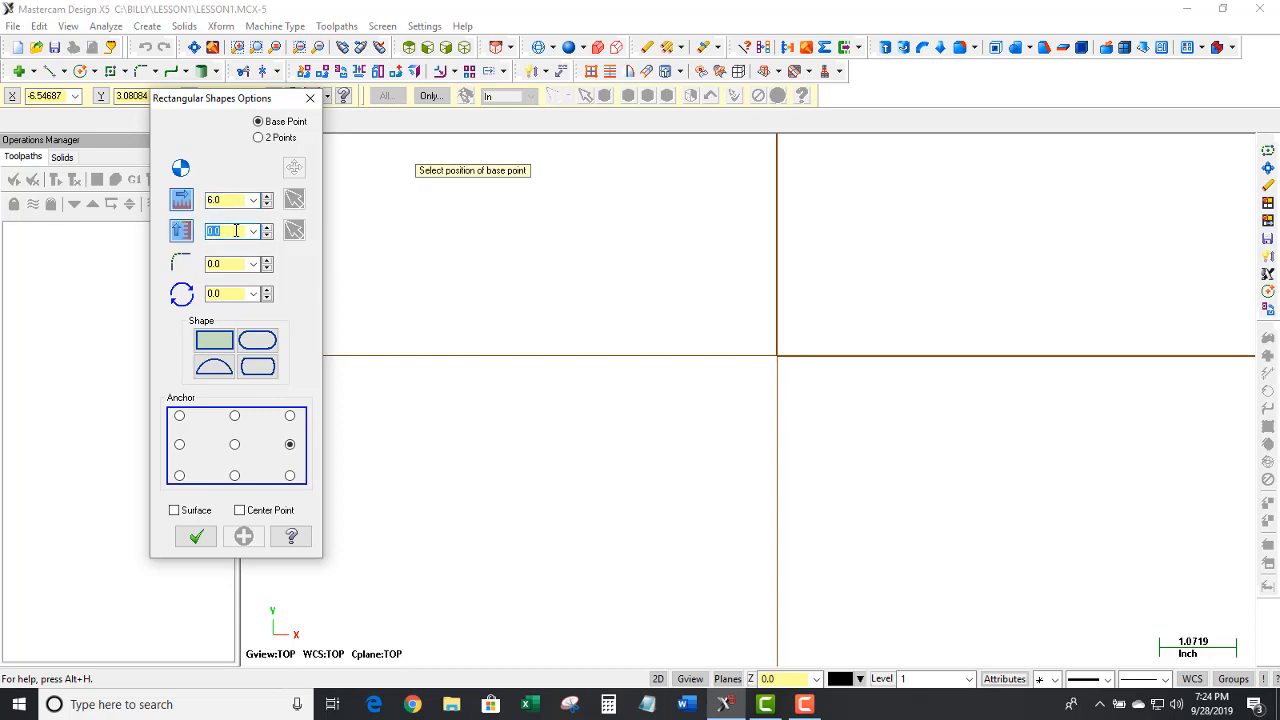
type("1.")
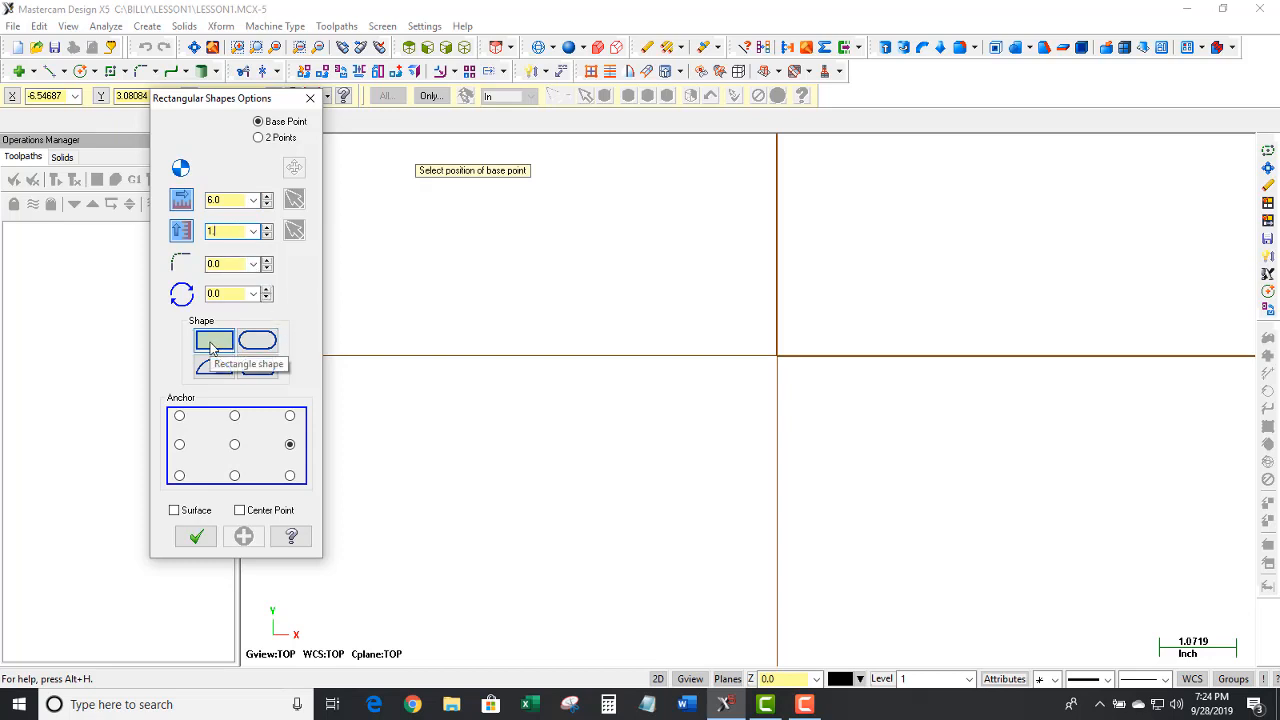
- Create the plain rectangle anchored by its lower-right corner at the origin, with no corner fillet or rotation
left_click(211, 343)
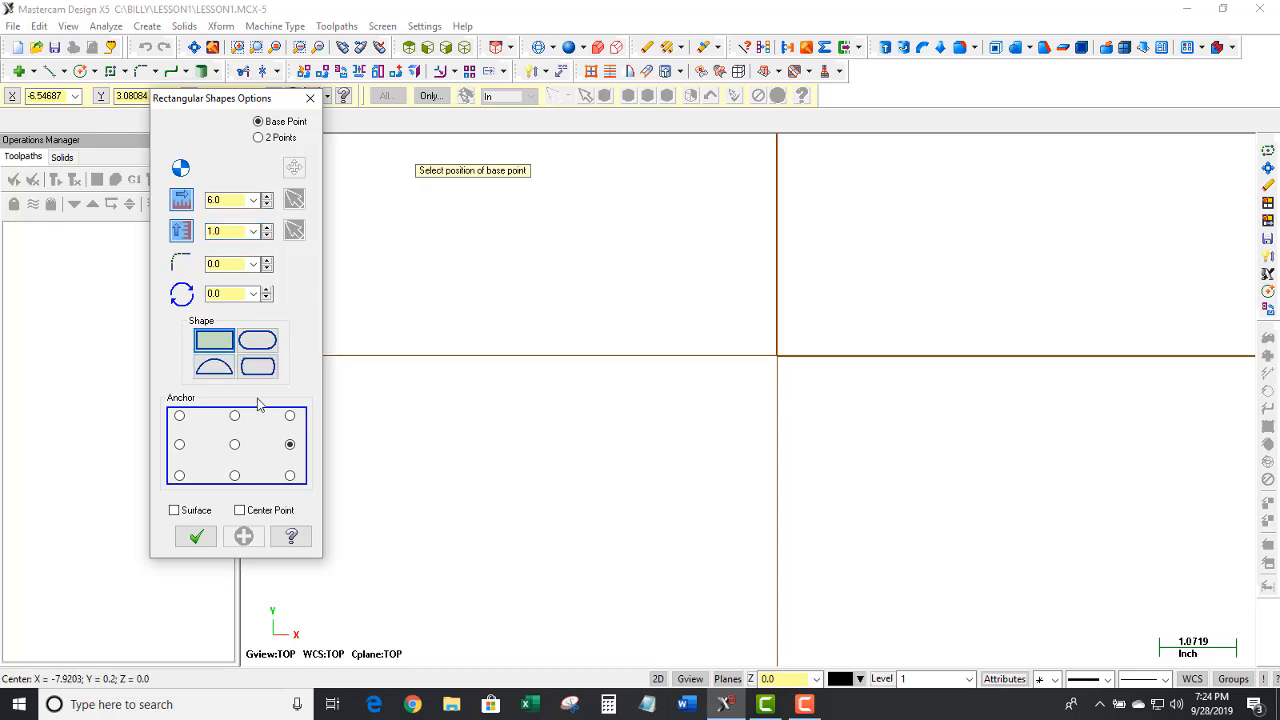
left_click(290, 476)
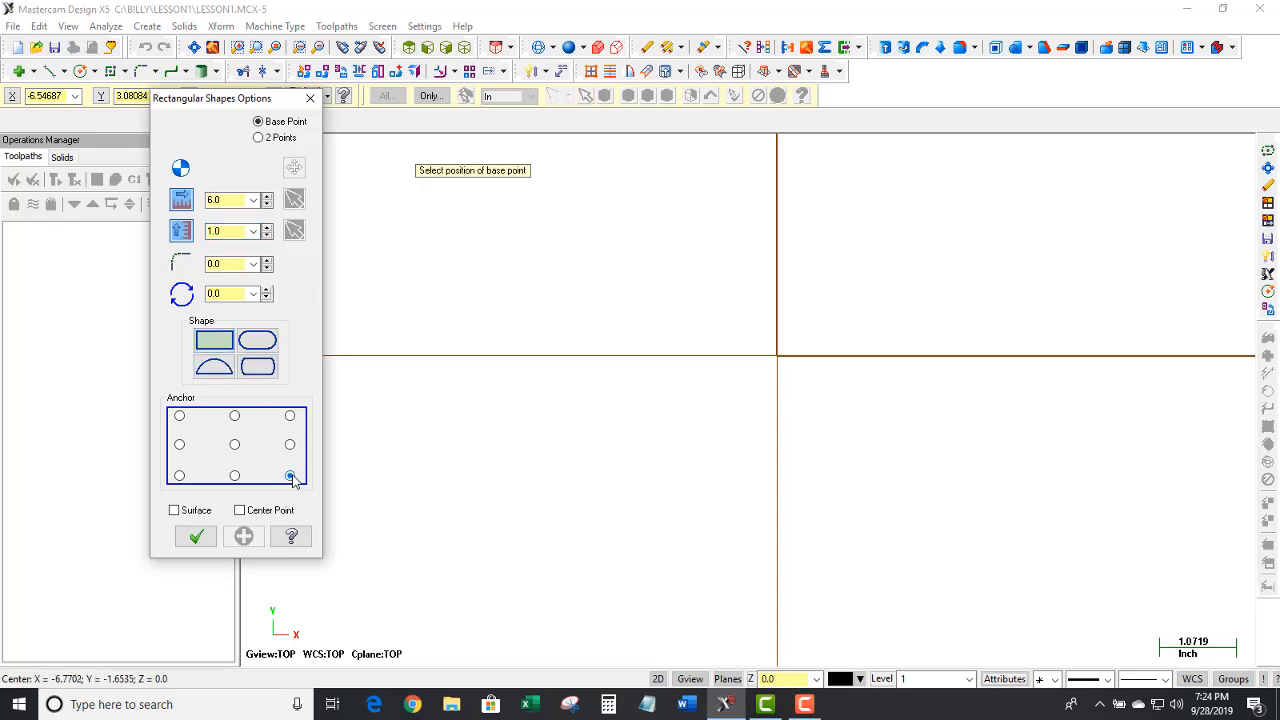
left_click(776, 357)
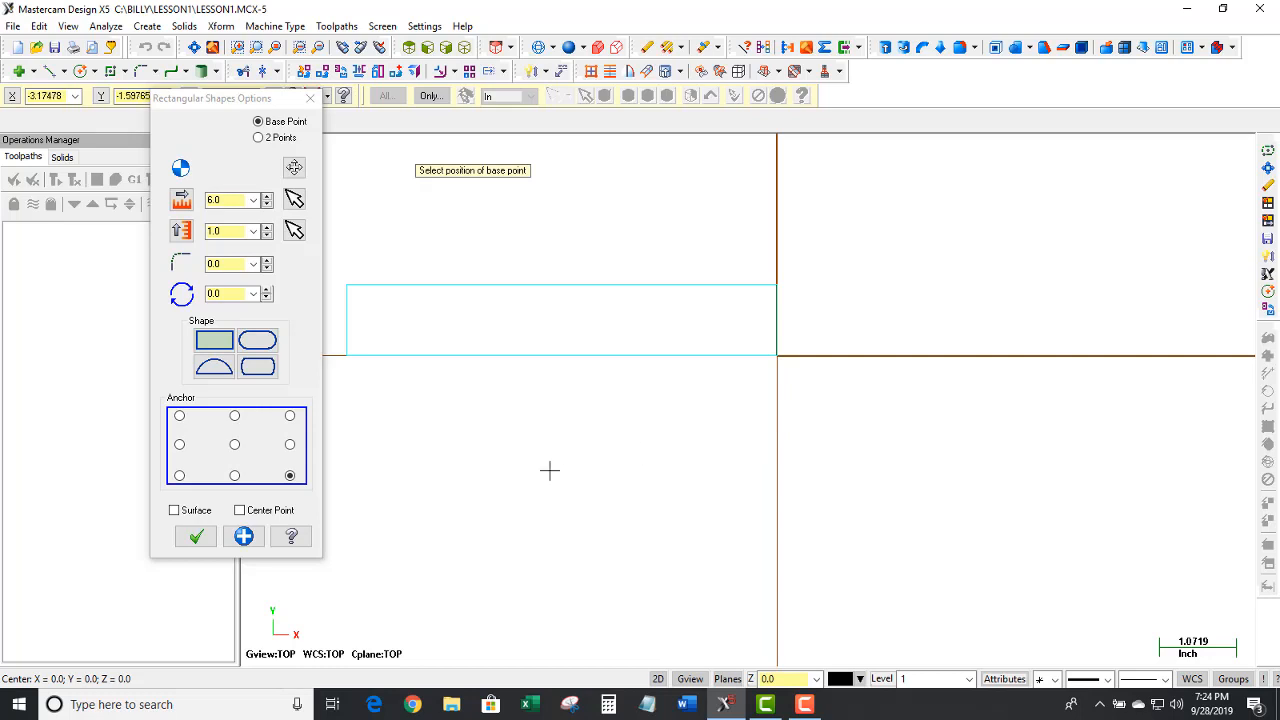
left_click(216, 263)
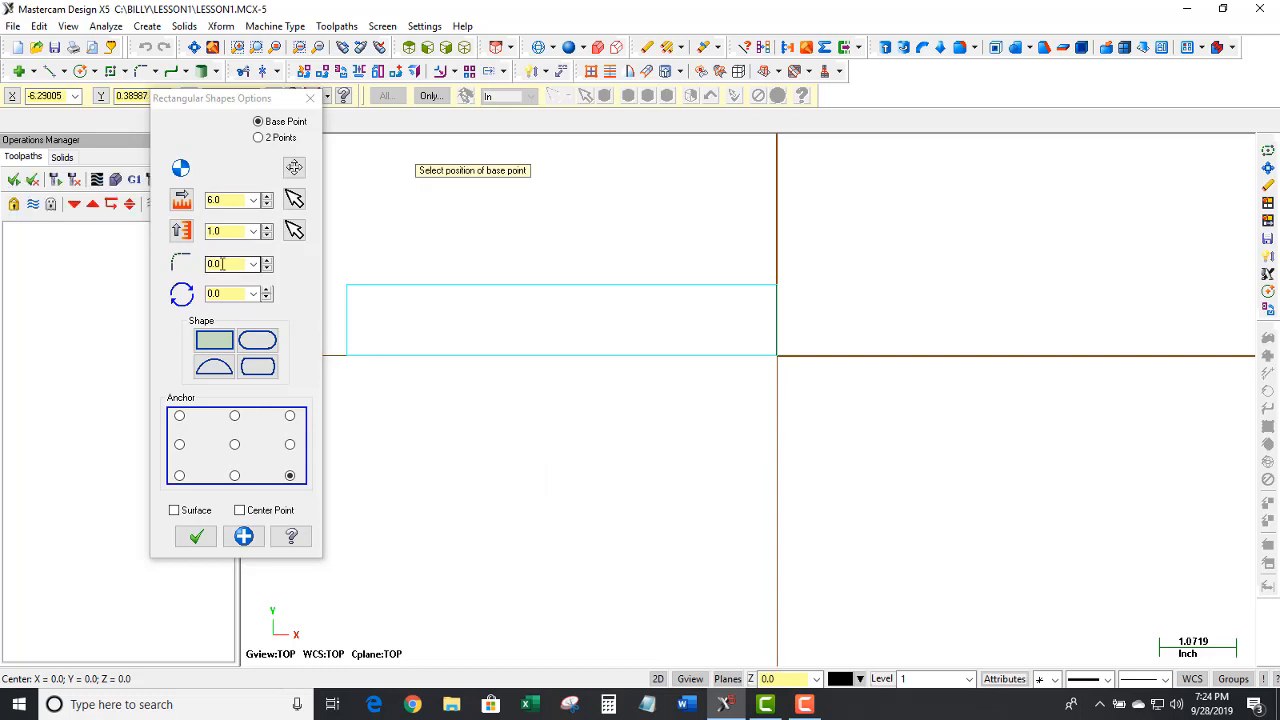
double_click(230, 264)
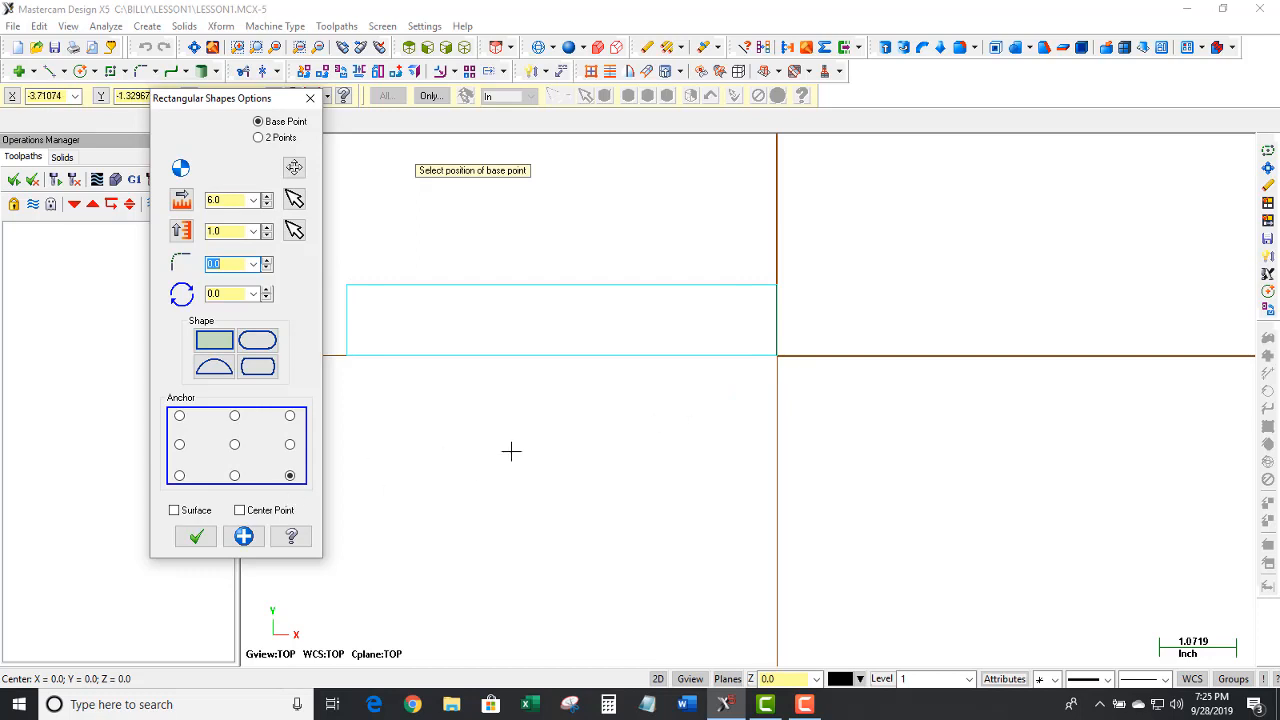
left_click(198, 538)
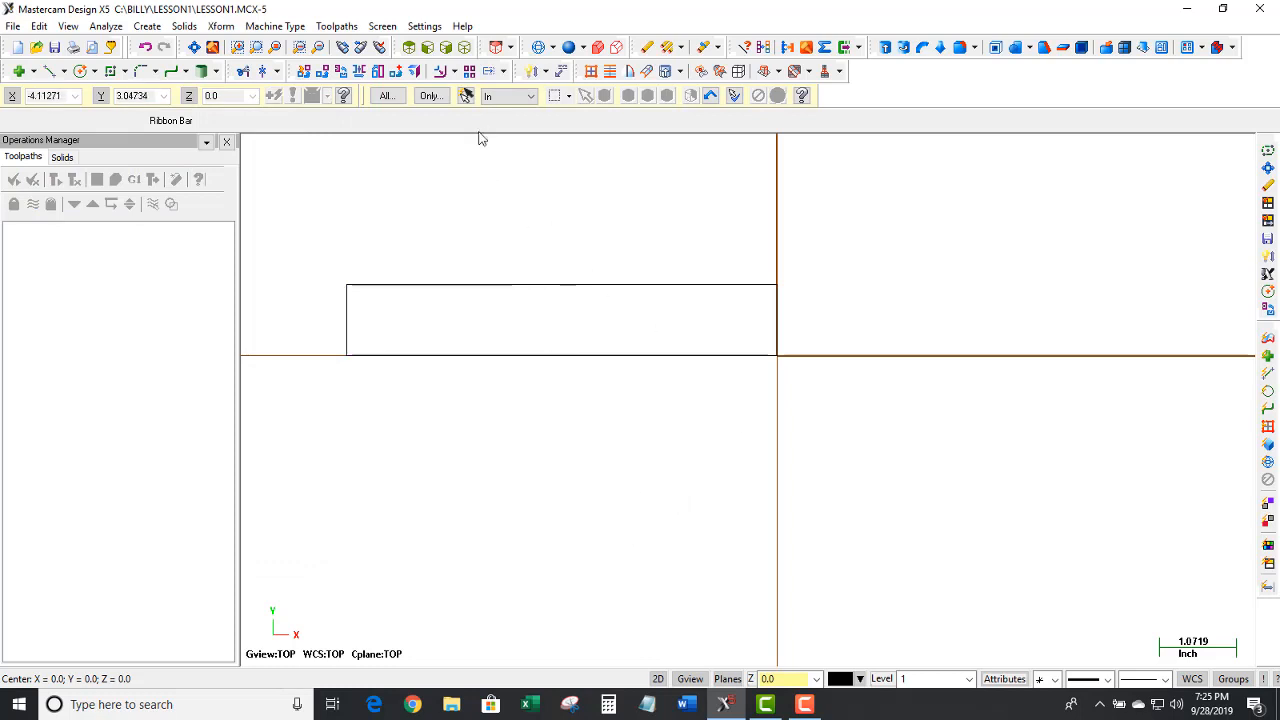
- Use Xform Offset to copy the rectangle's top edge 0.5 downward and apply it
left_click(455, 75)
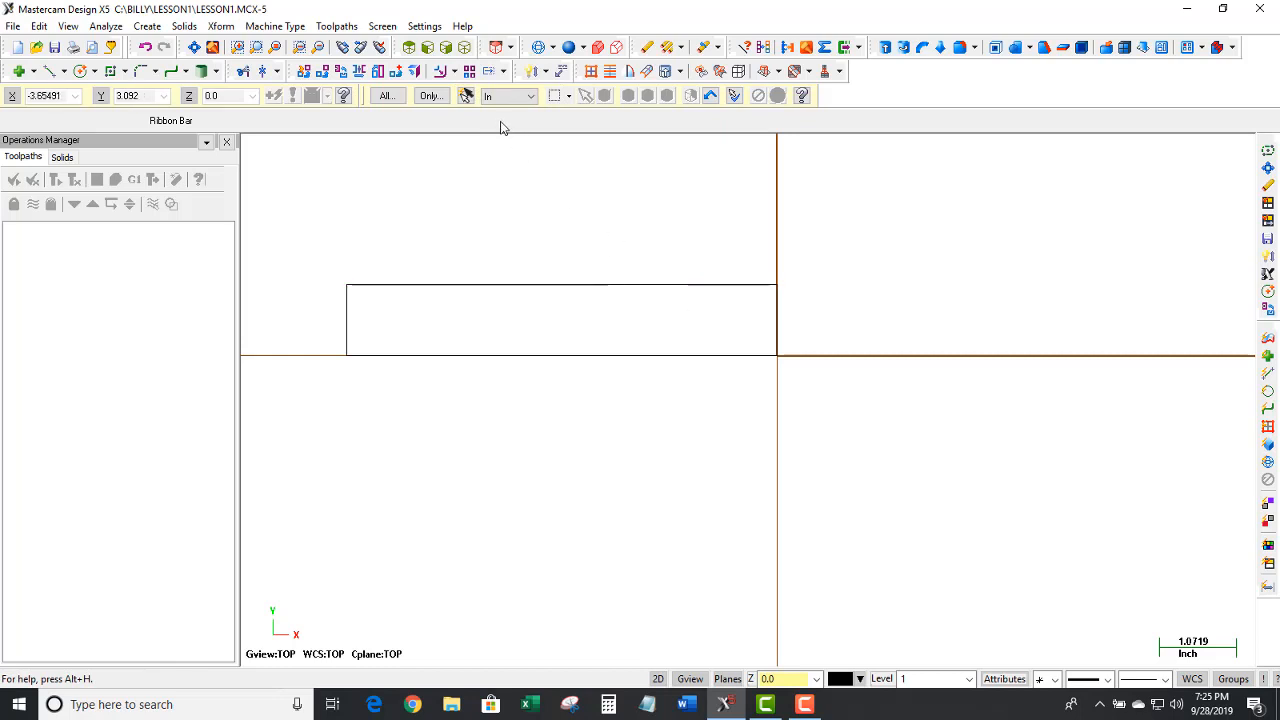
left_click(454, 71)
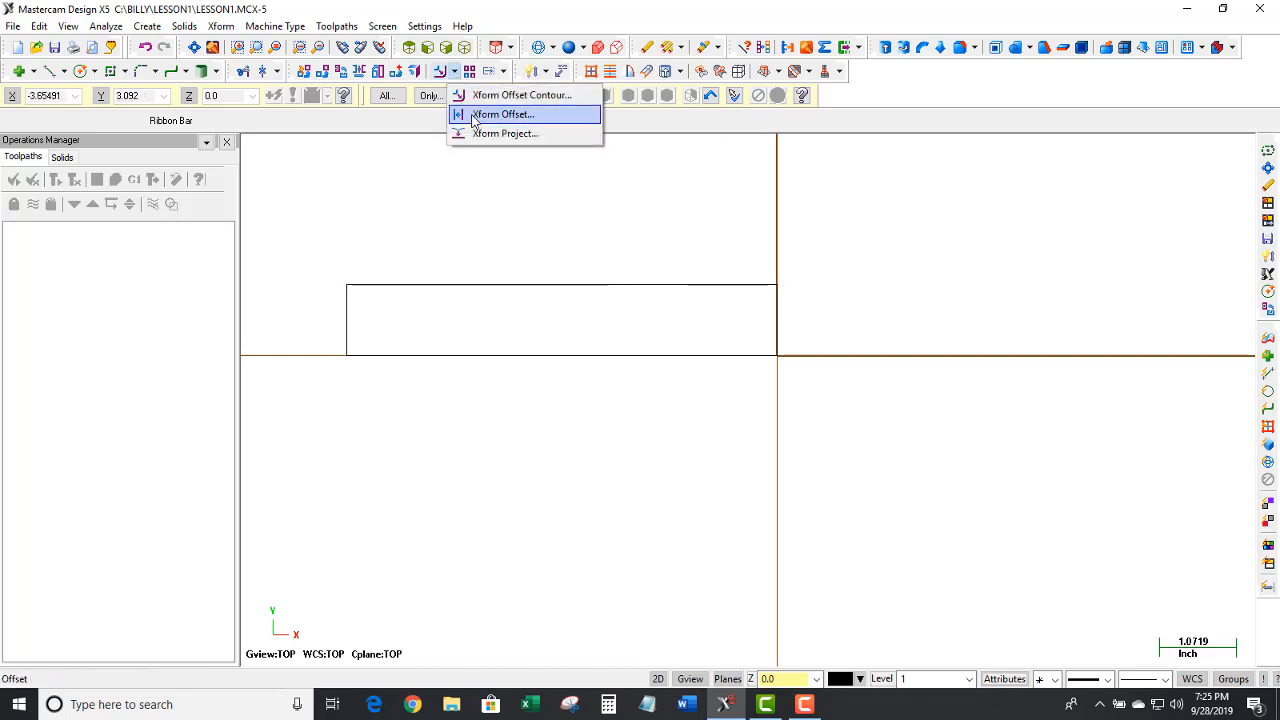
left_click(503, 114)
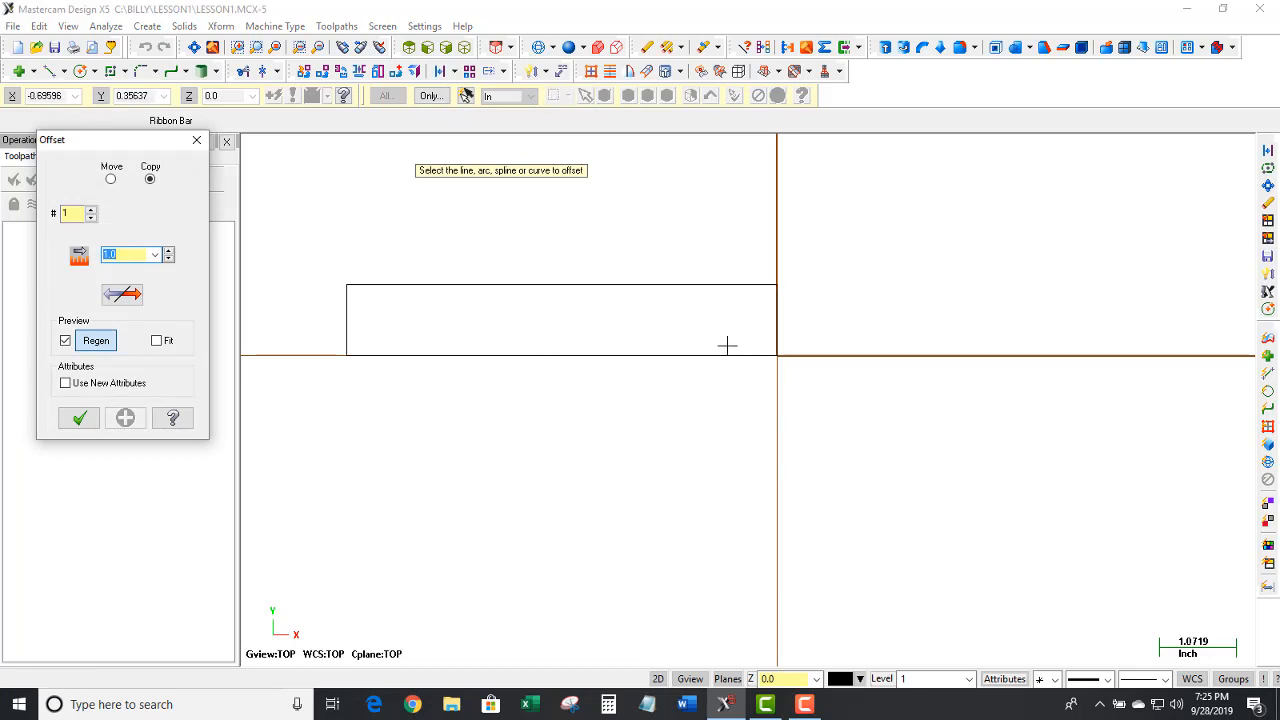
left_click(725, 284)
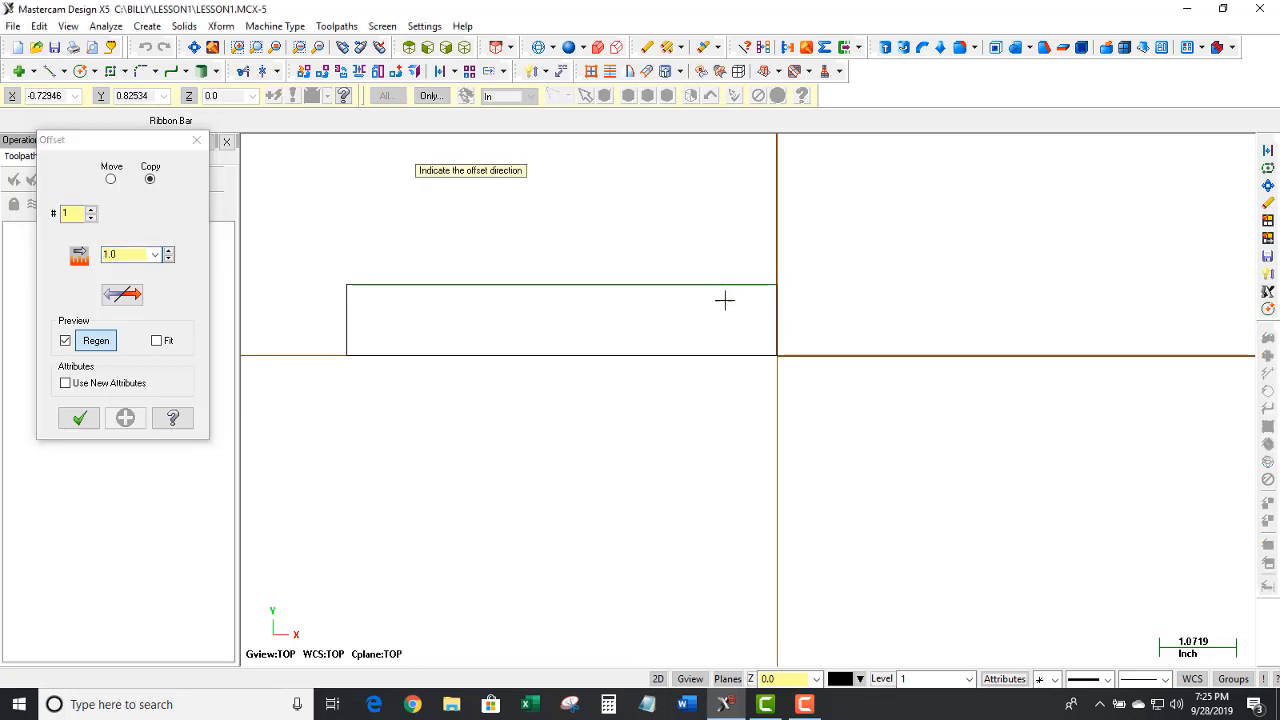
left_click(725, 300)
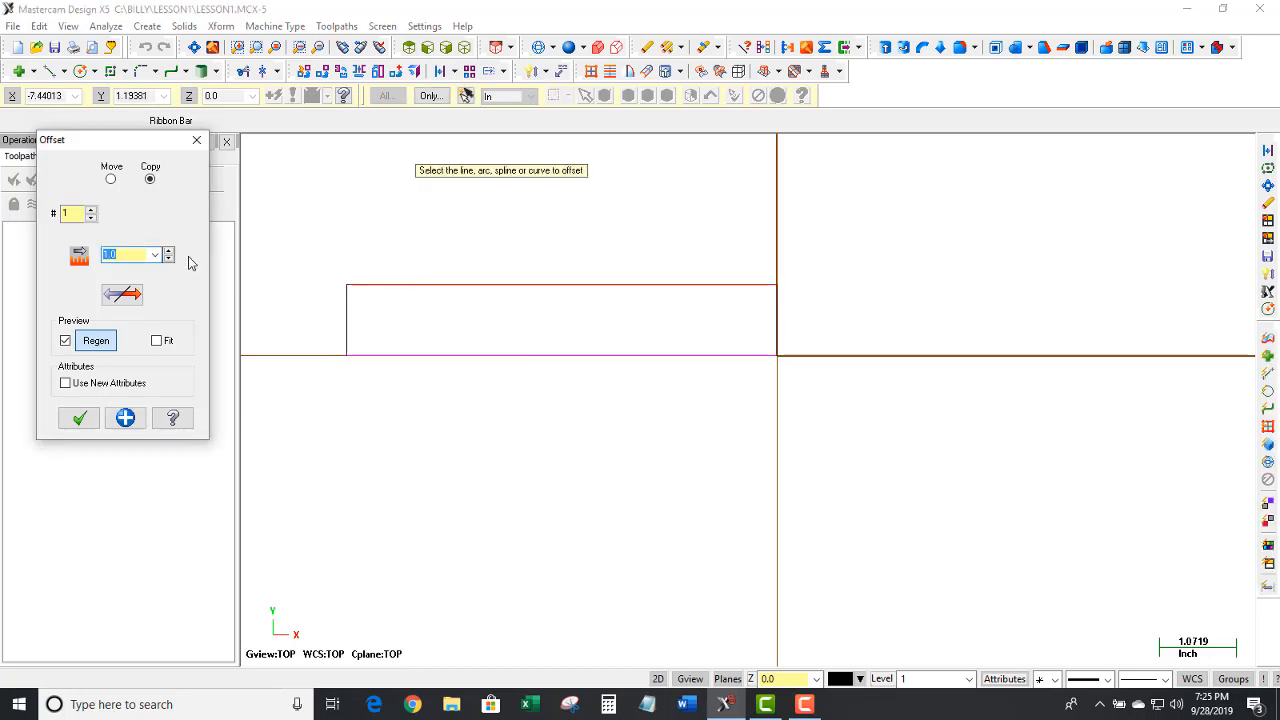
type("0.5")
key("Return")
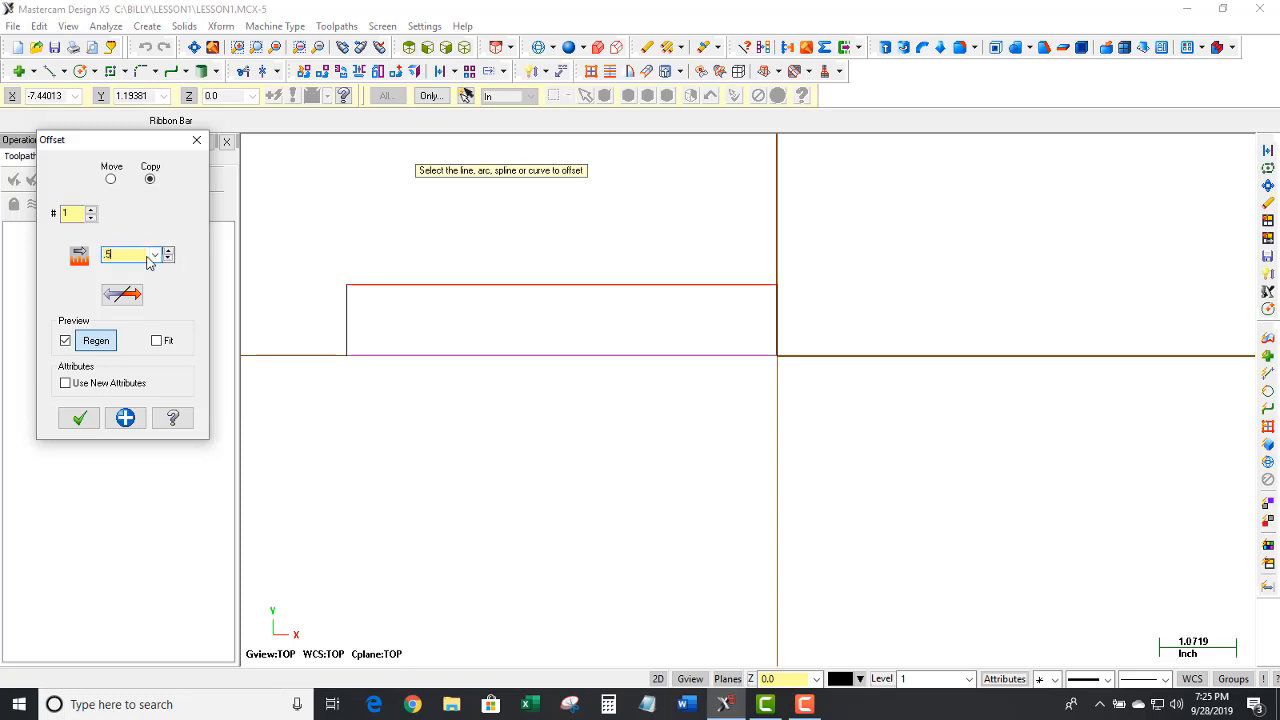
scroll(600, 308, "up", 1)
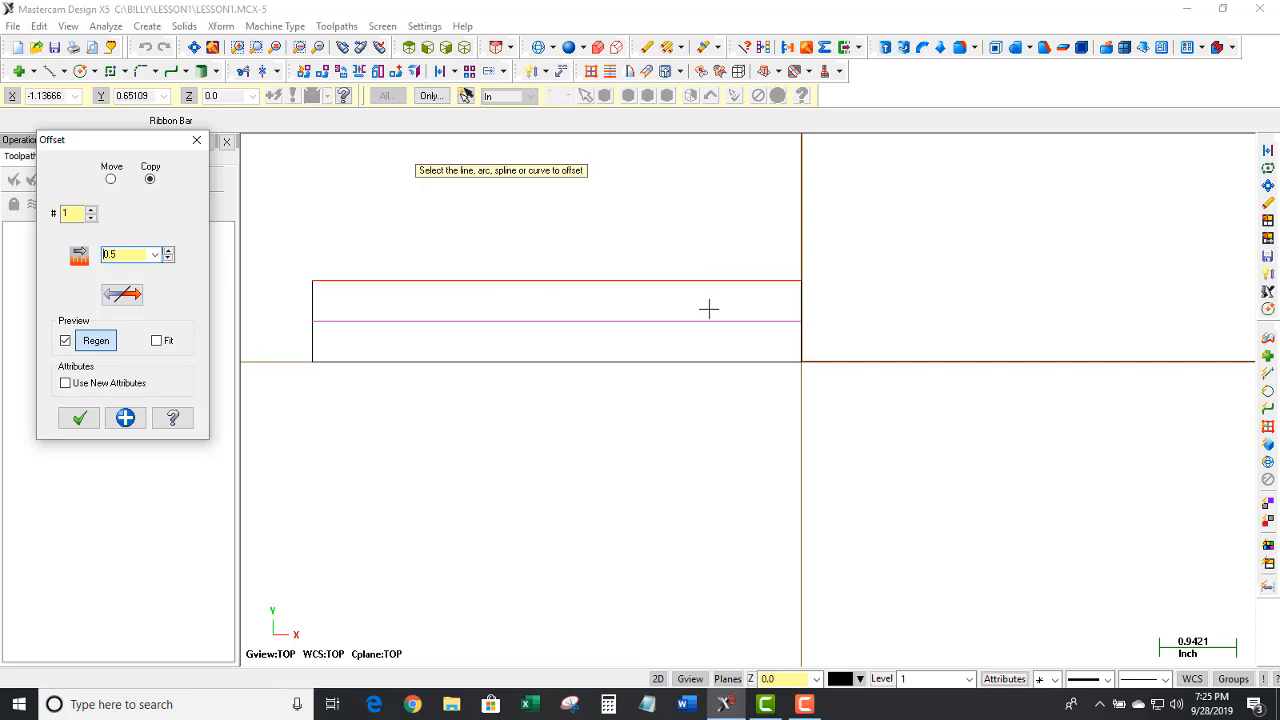
left_click(125, 418)
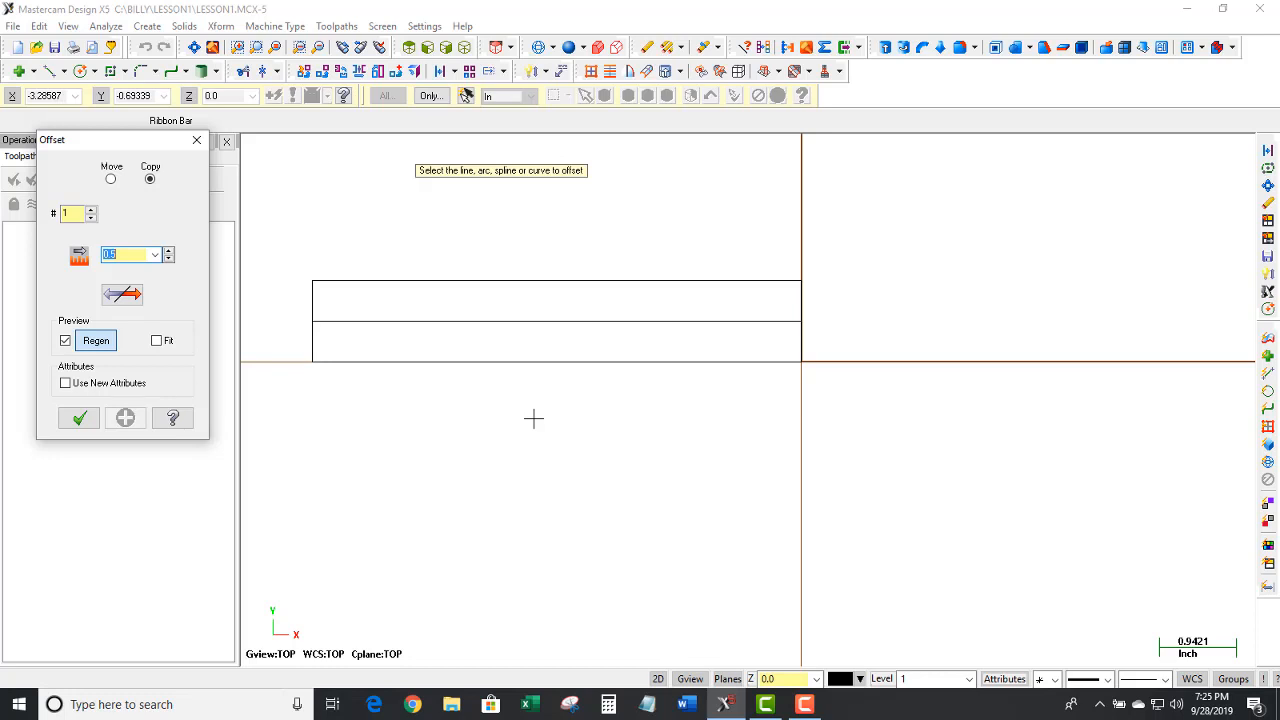
- Offset a copy of the rectangle's top edge 0.25 downward and apply it
left_click(497, 283)
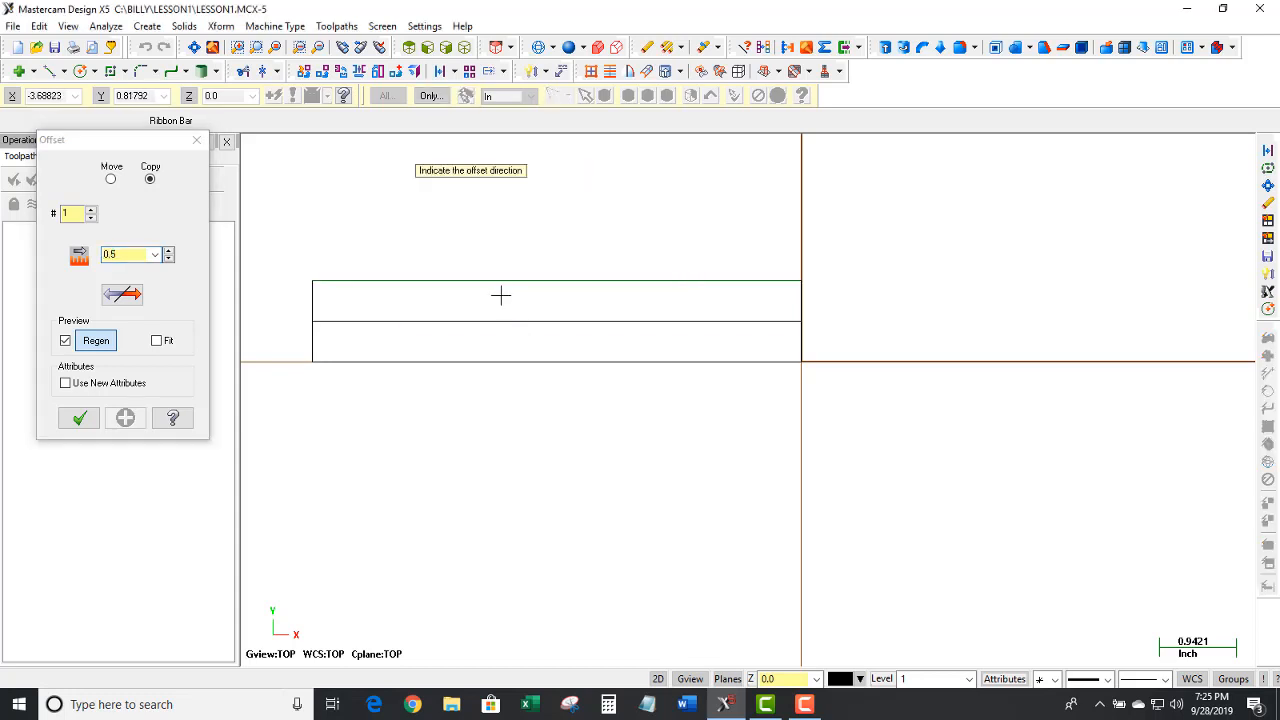
left_click(500, 295)
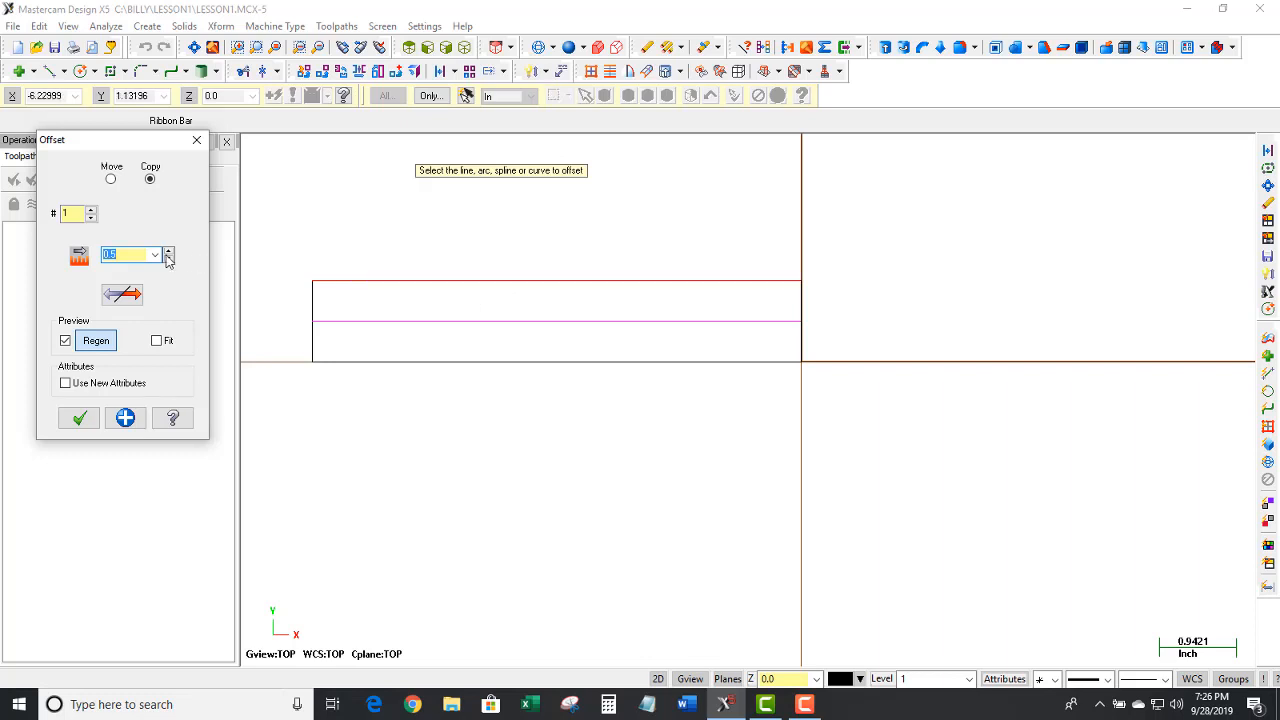
type(".25")
key("Return")
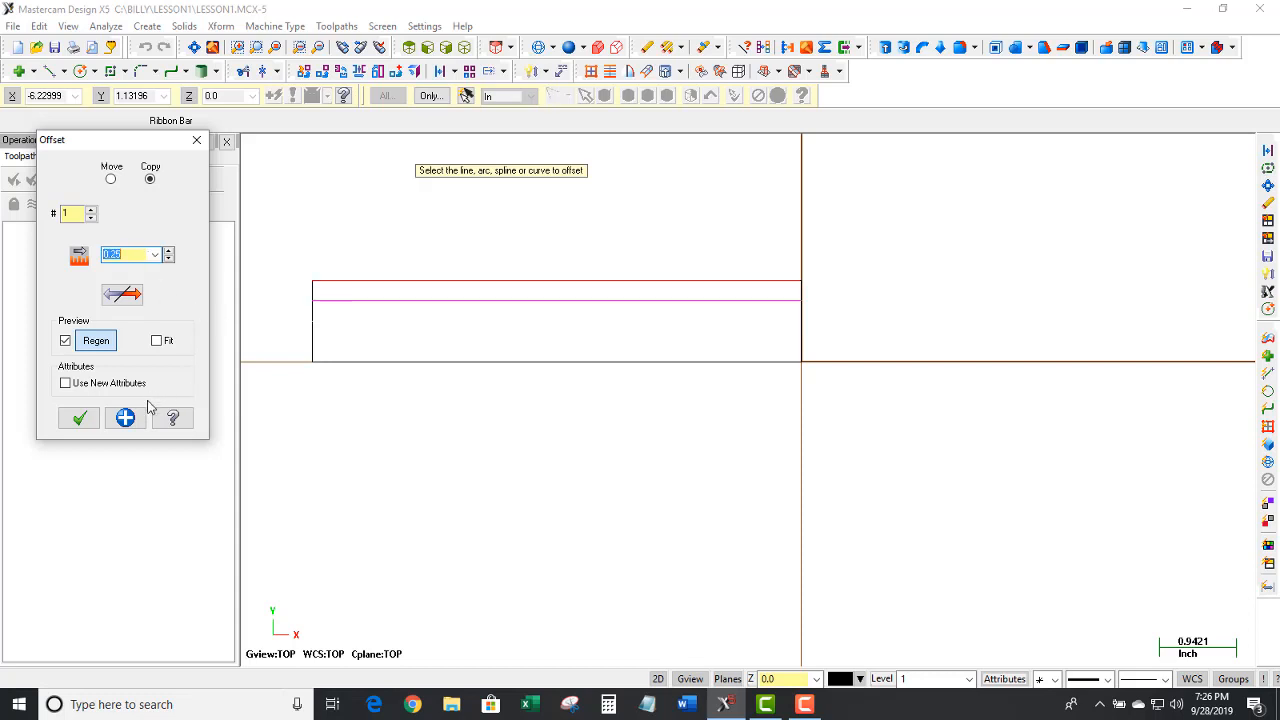
left_click(140, 415)
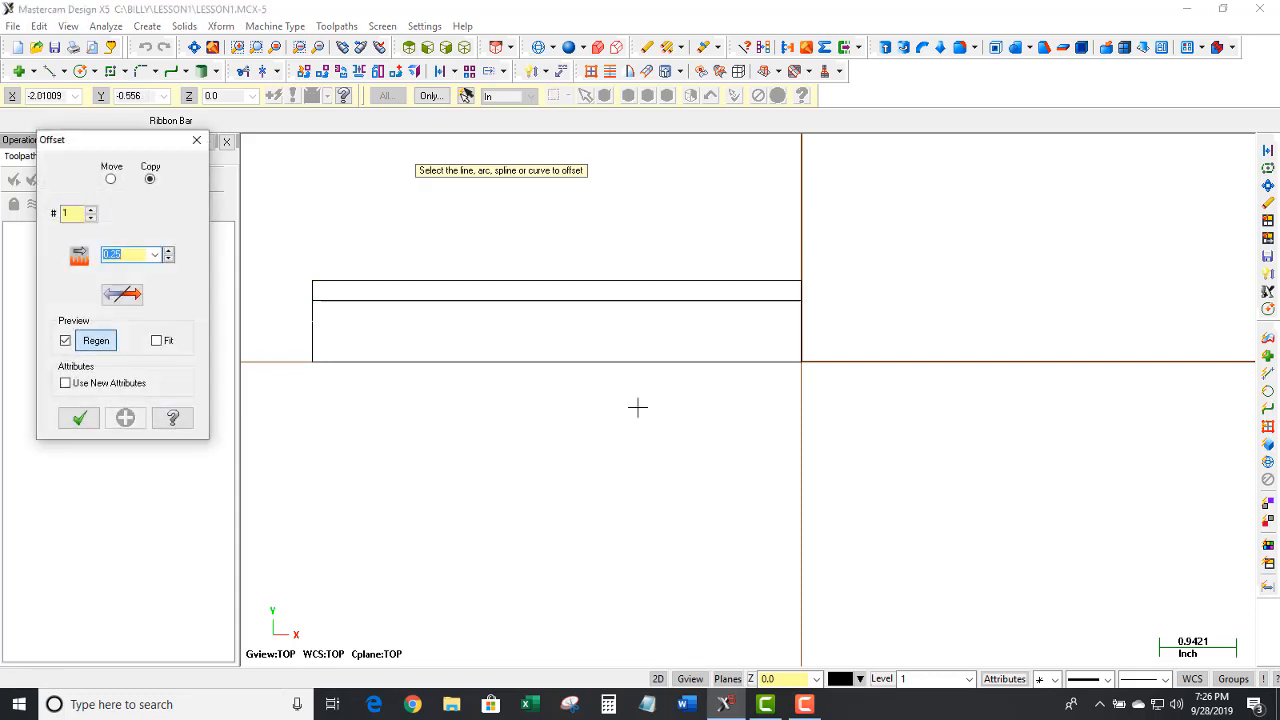
- Examine the horizontal offset lines inside the rectangle at different magnifications
scroll(637, 407, "down", 2)
scroll(578, 351, "up", 2)
scroll(579, 351, "down", 1)
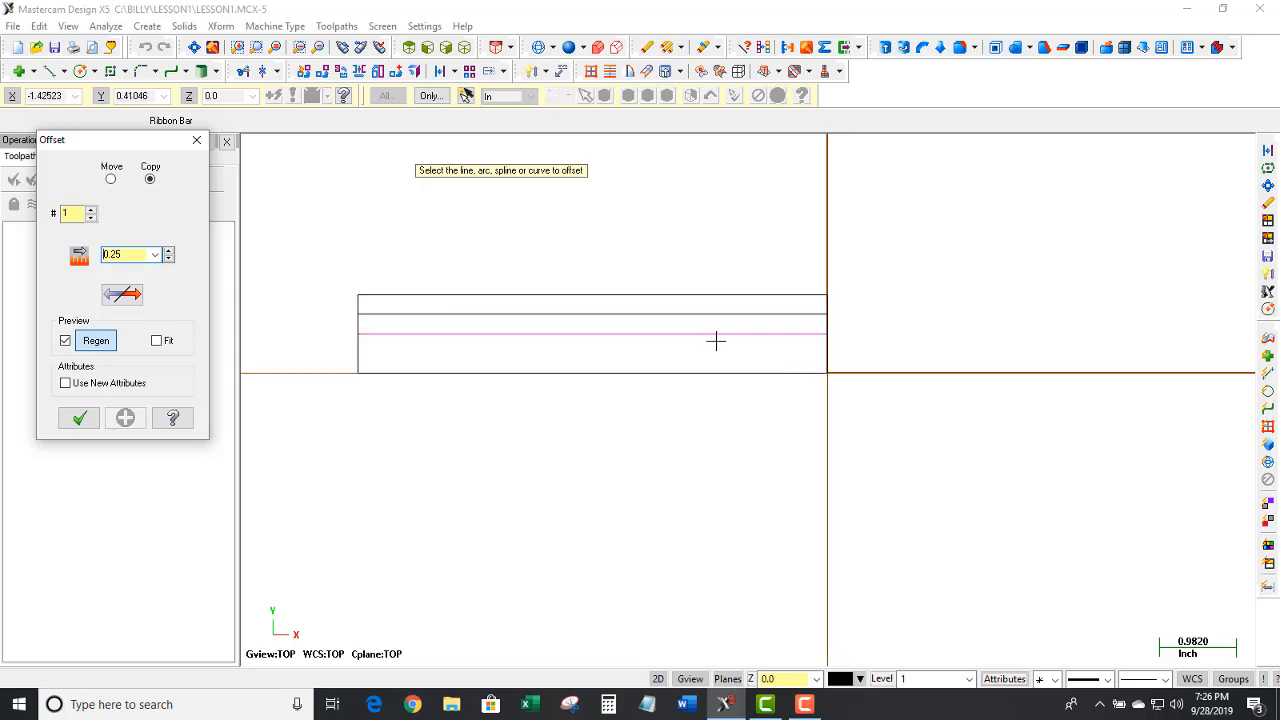
scroll(716, 355, "up", 1)
scroll(716, 355, "down", 1)
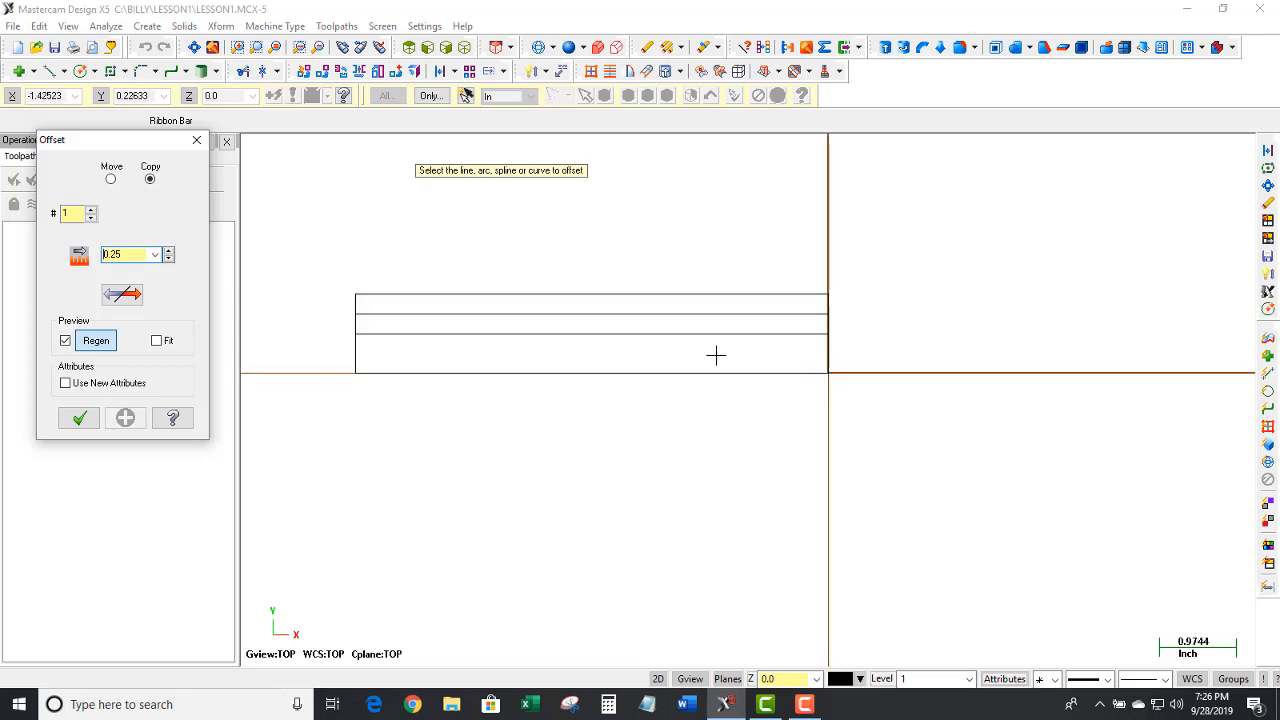
scroll(716, 355, "up", 1)
scroll(716, 355, "down", 1)
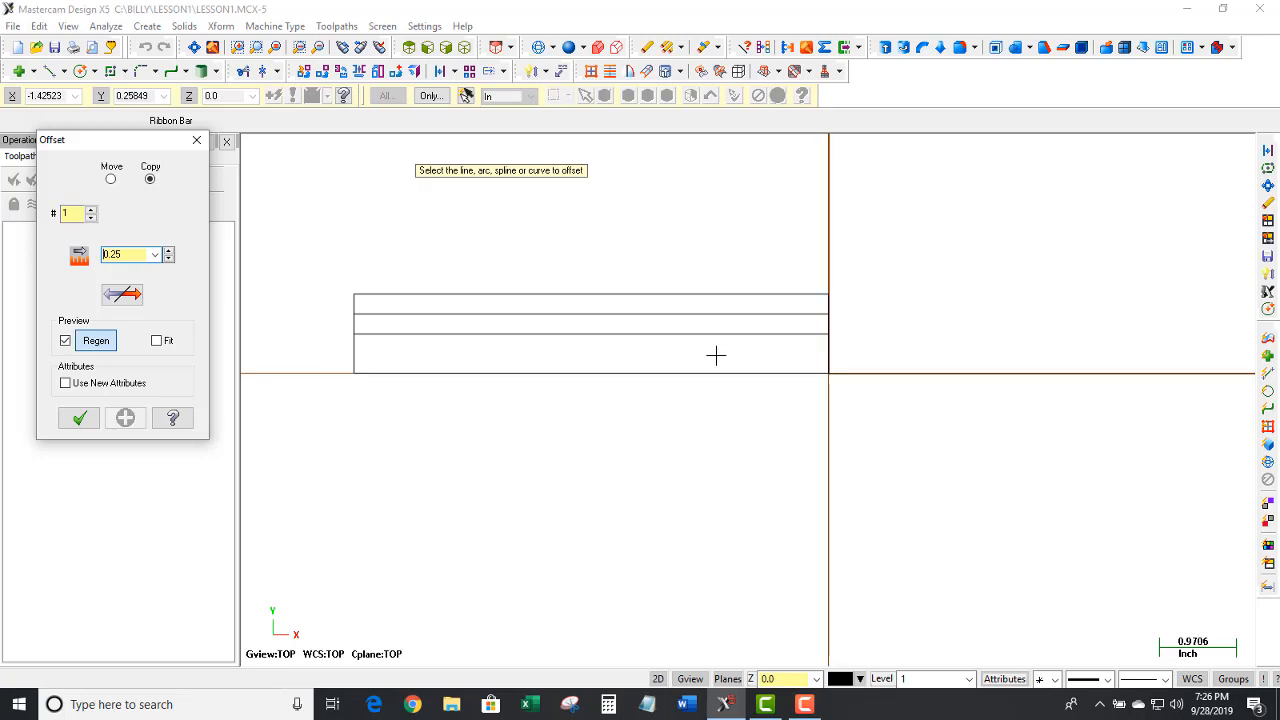
scroll(716, 355, "down", 1)
scroll(716, 355, "up", 2)
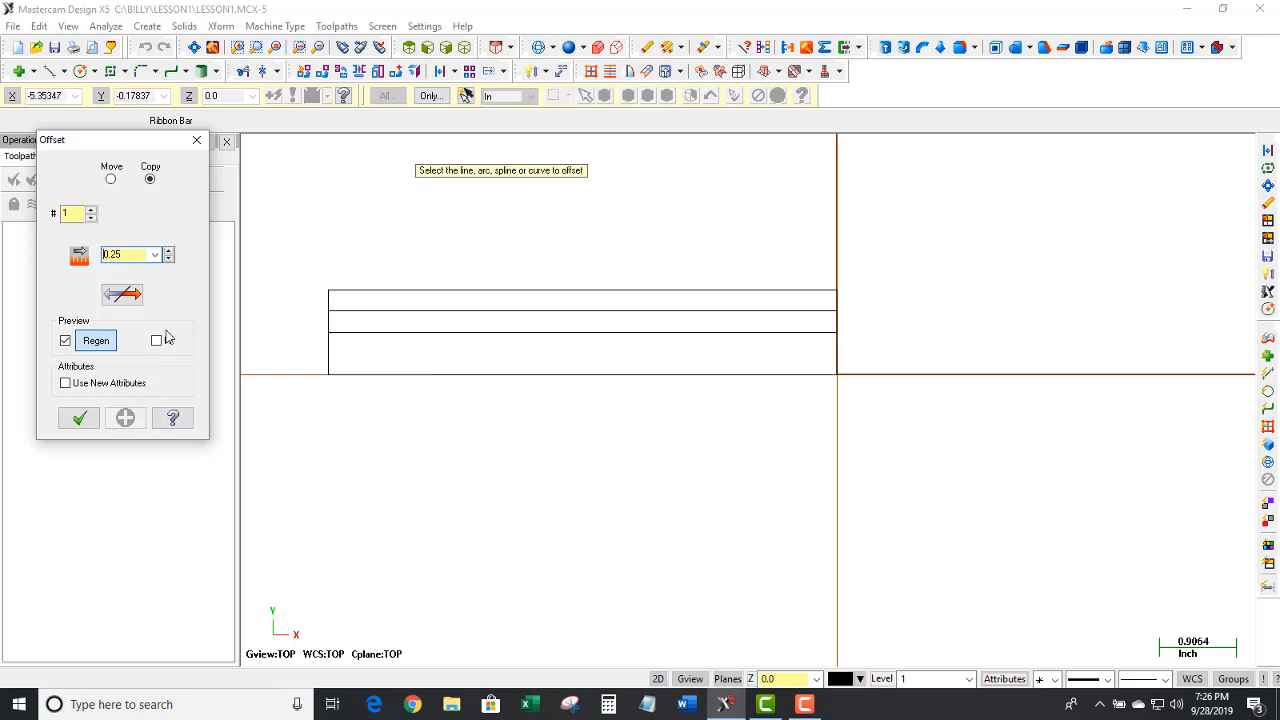
- Offset a copy of the rectangle's right edge 0.75 to the left and apply it
left_click(838, 348)
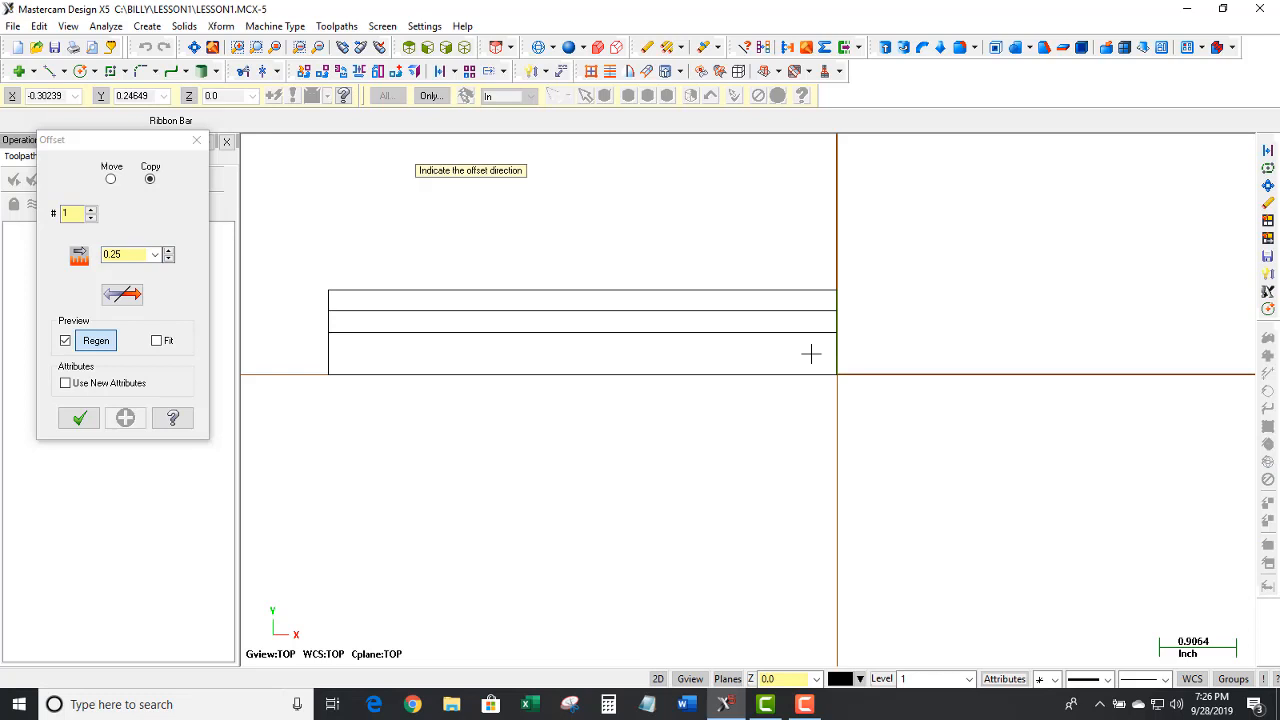
left_click(811, 354)
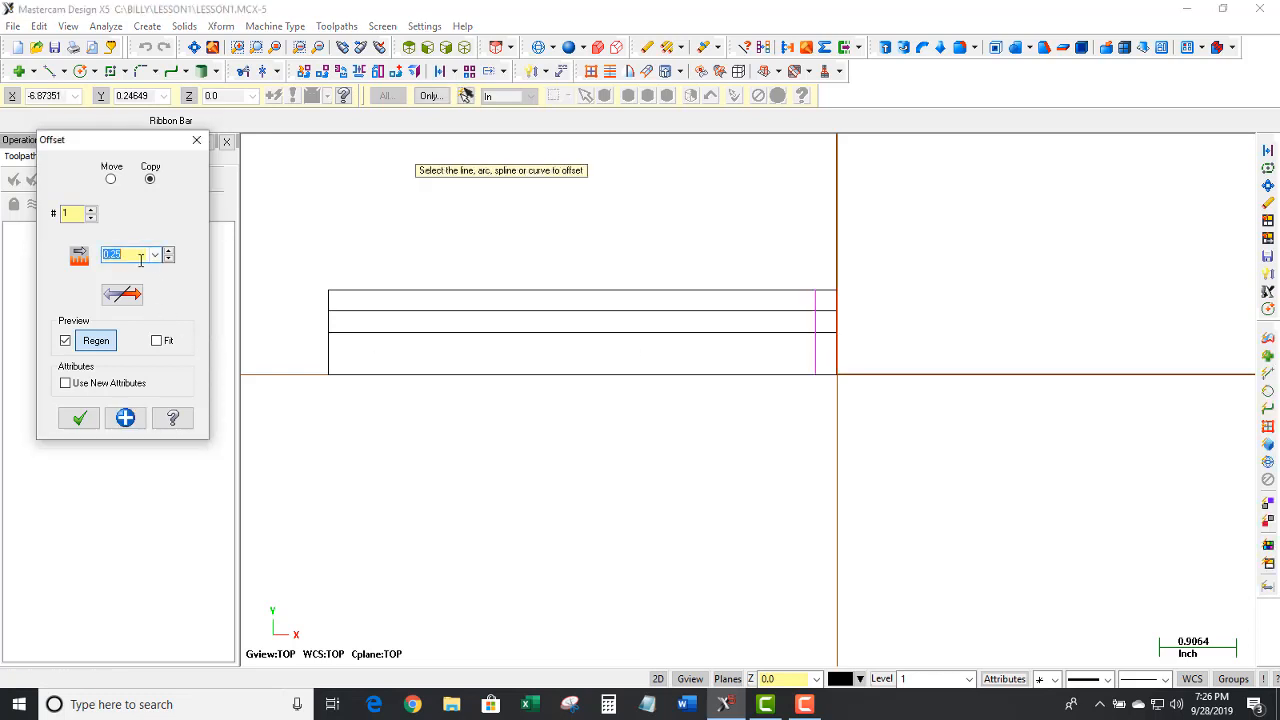
type(".7")
key("Return")
left_click(123, 419)
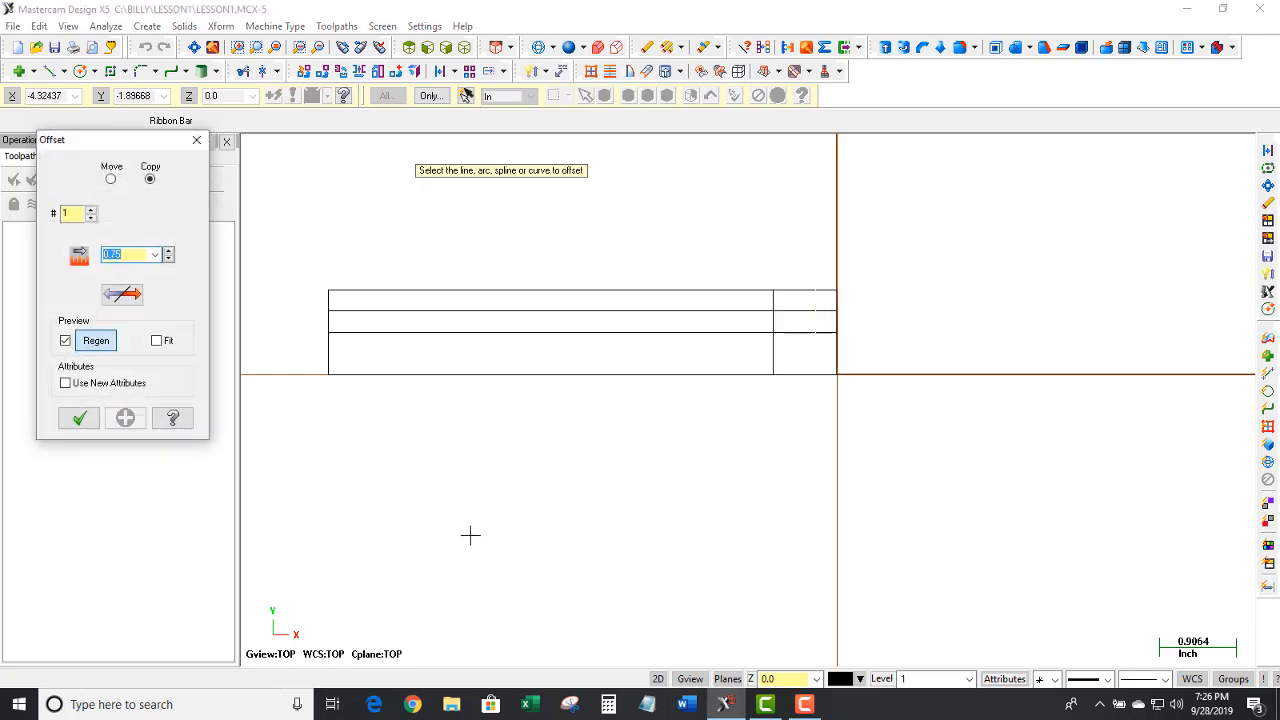
- Offset a copy of the new inner vertical line 1.25 further to the left and apply it
left_click(777, 354)
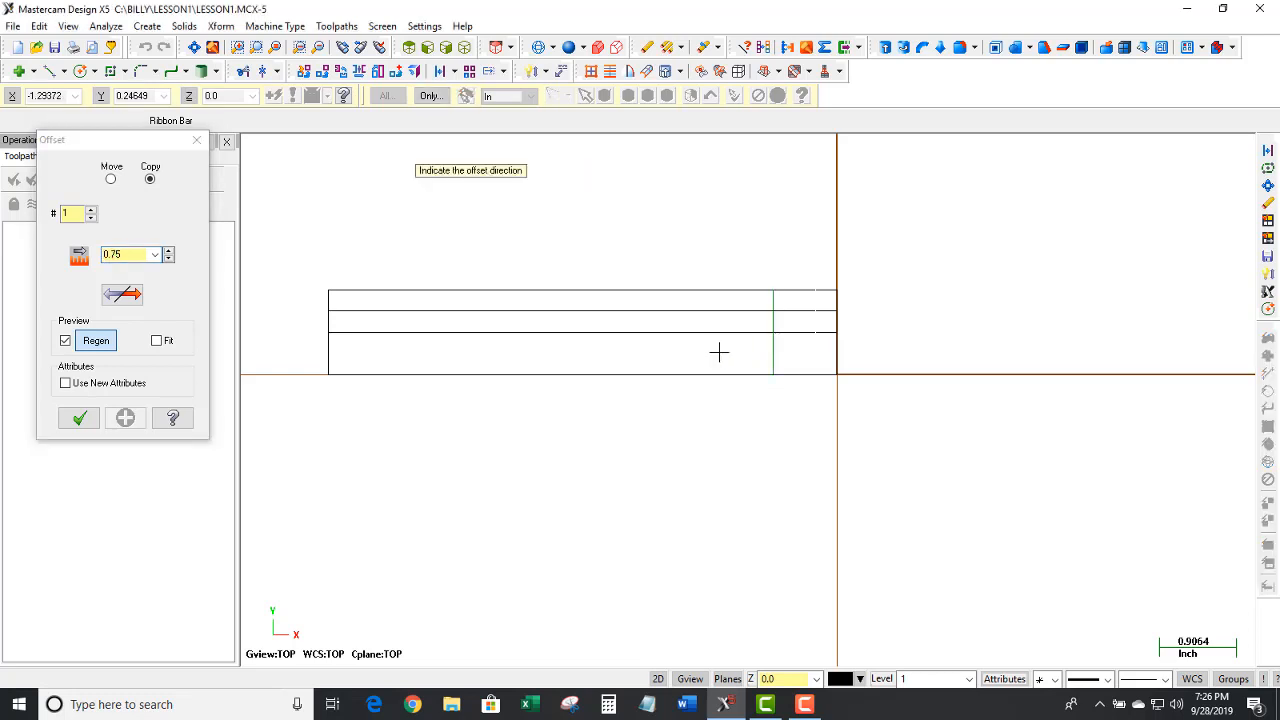
left_click(717, 351)
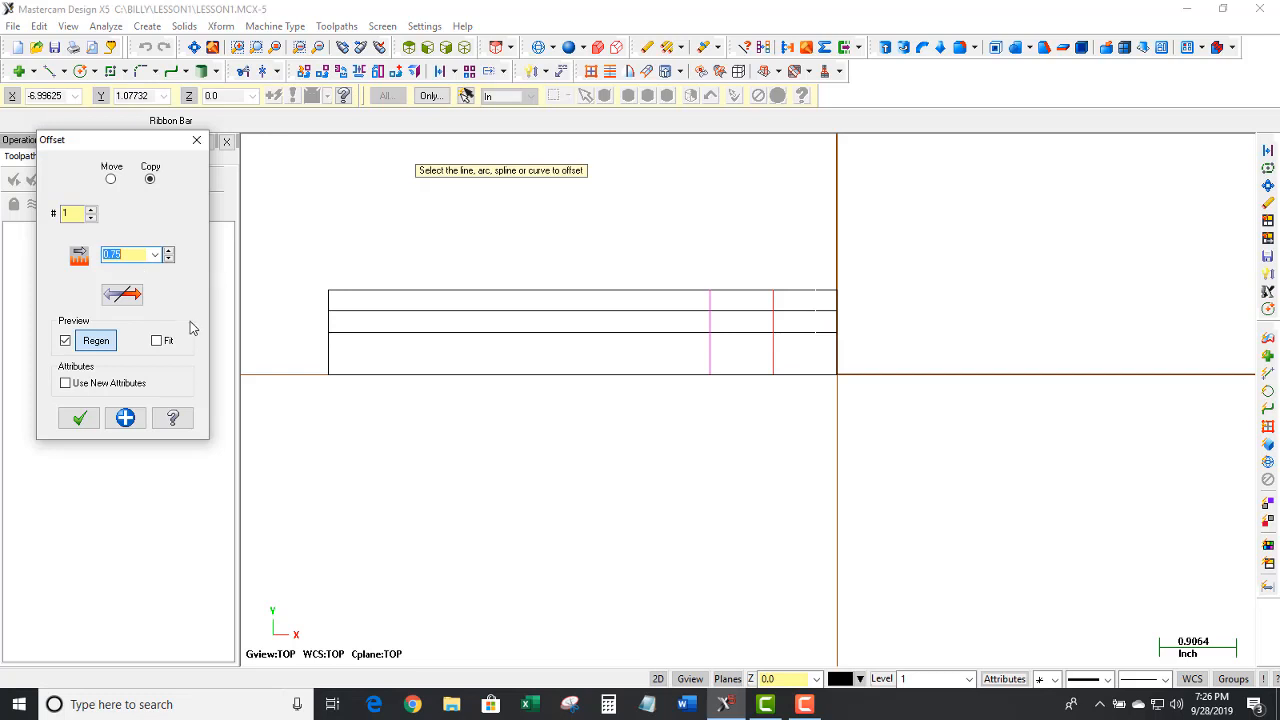
type("1.25")
key("Return")
left_click(134, 416)
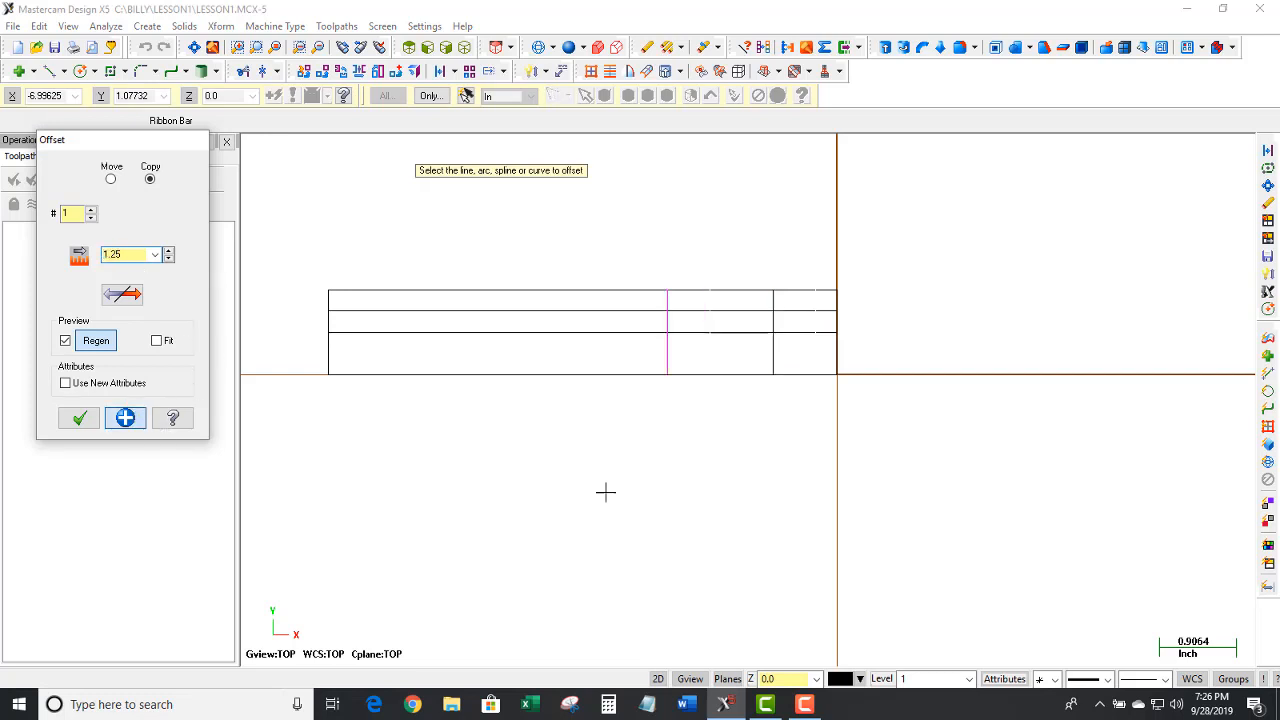
- Offset a copy of the newest inner vertical line 2.0 further to the left, apply it and save the drawing
left_click(668, 355)
left_click(604, 352)
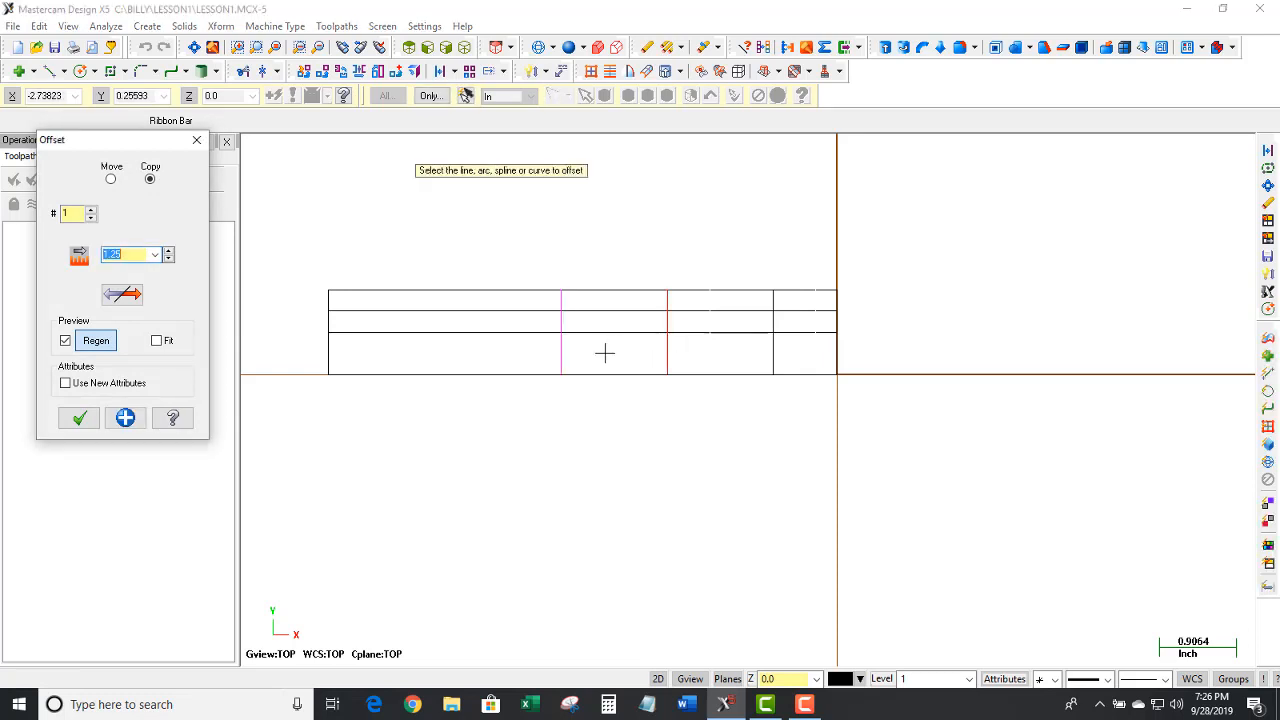
type("2")
key("Return")
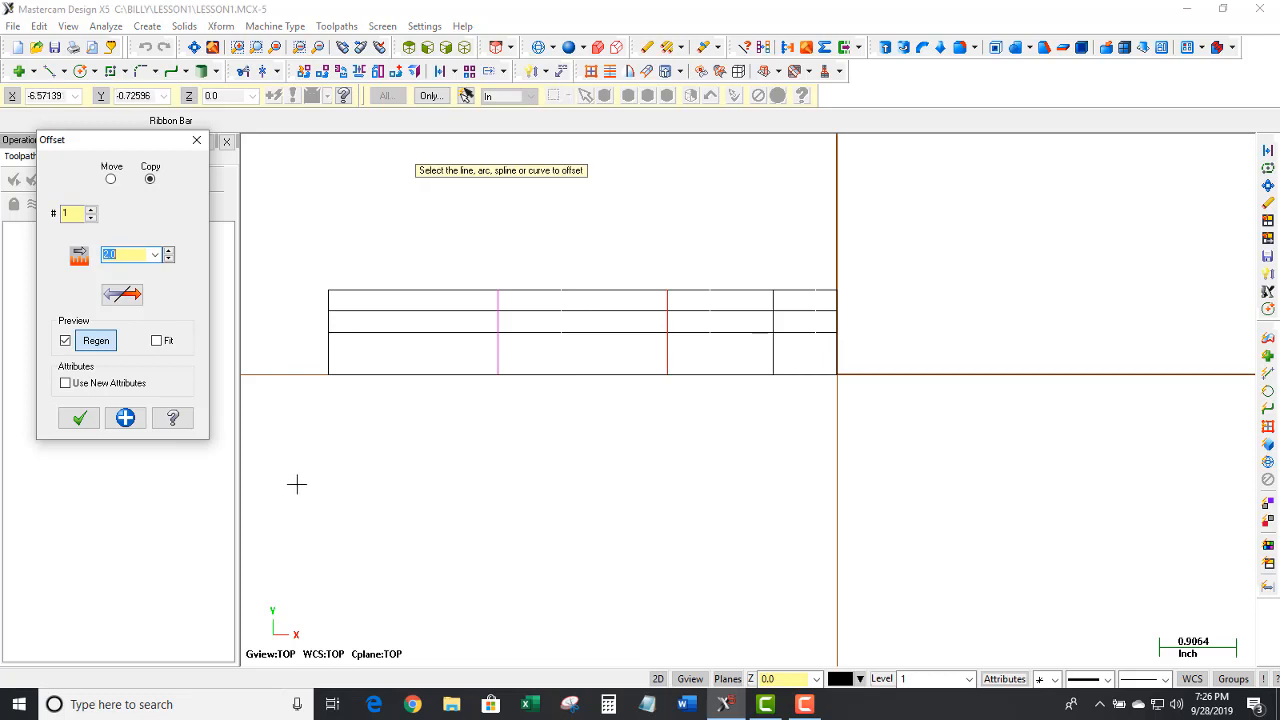
left_click(79, 418)
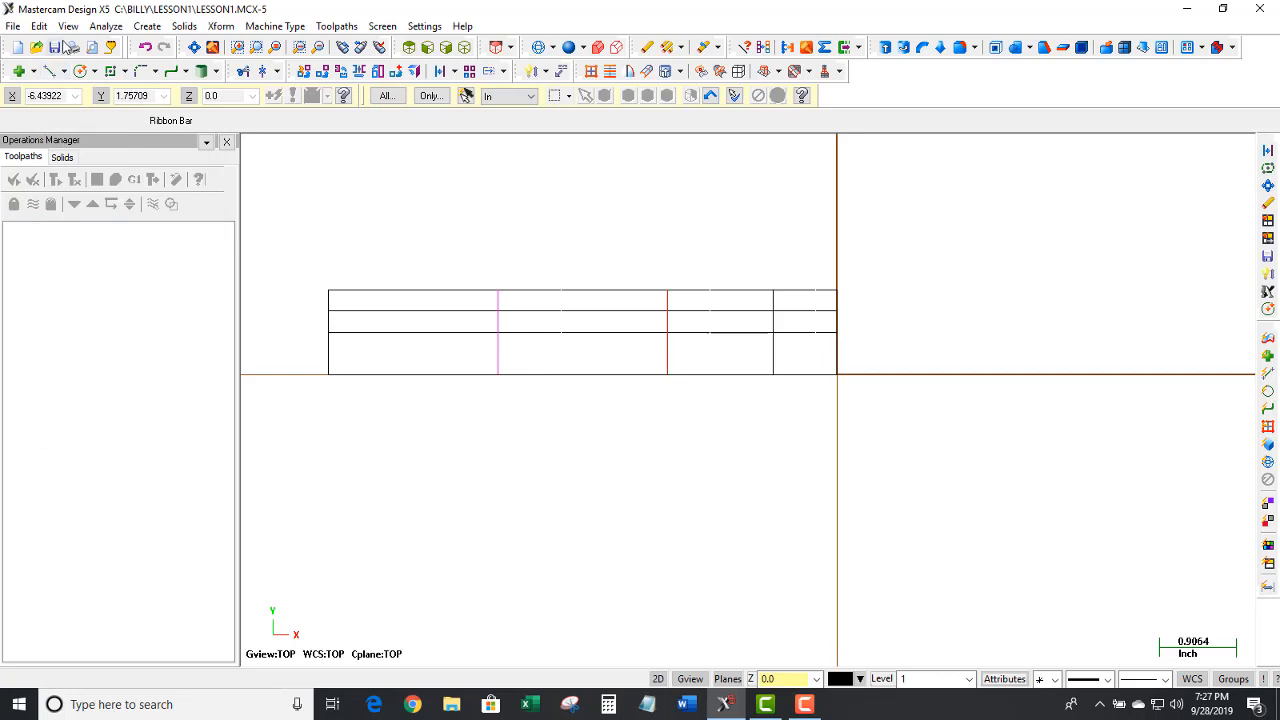
left_click(58, 47)
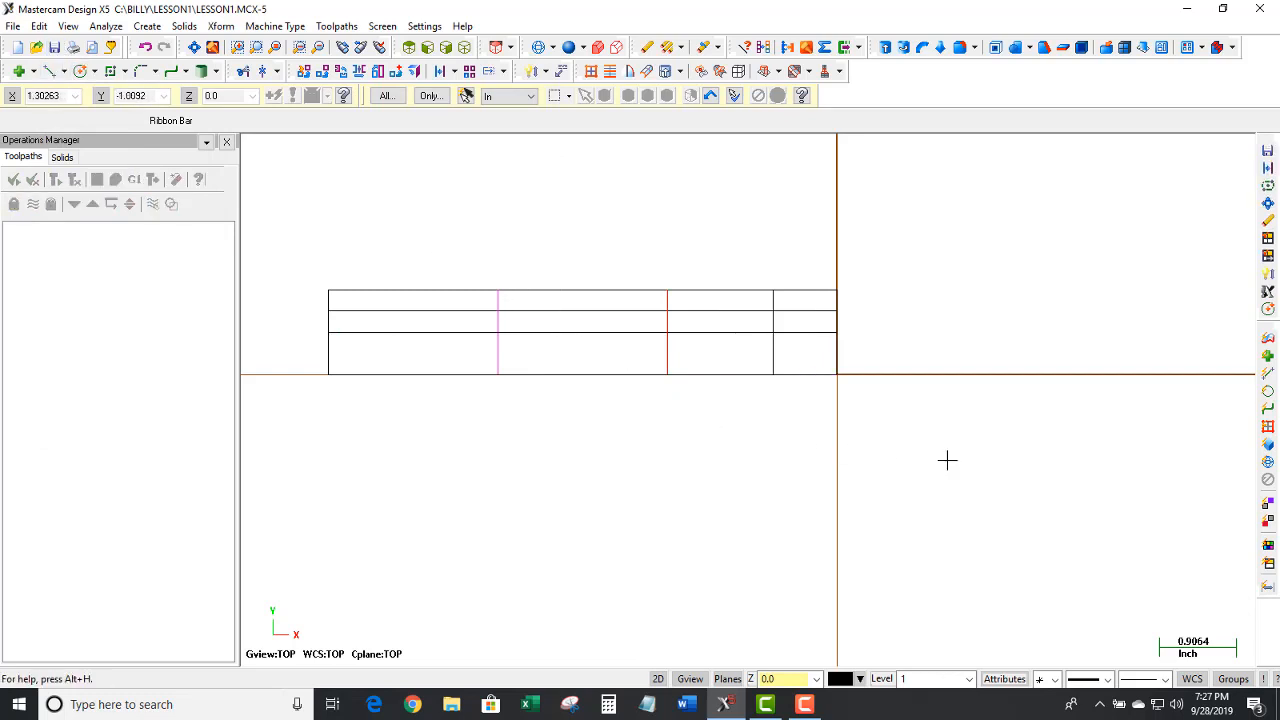
- Using Divide/Delete, remove the line pieces enclosing the upper-right corner areas above the lower horizontal line, including the rightmost inner vertical's top piece
scroll(1090, 462, "down", 1)
scroll(514, 297, "up", 3)
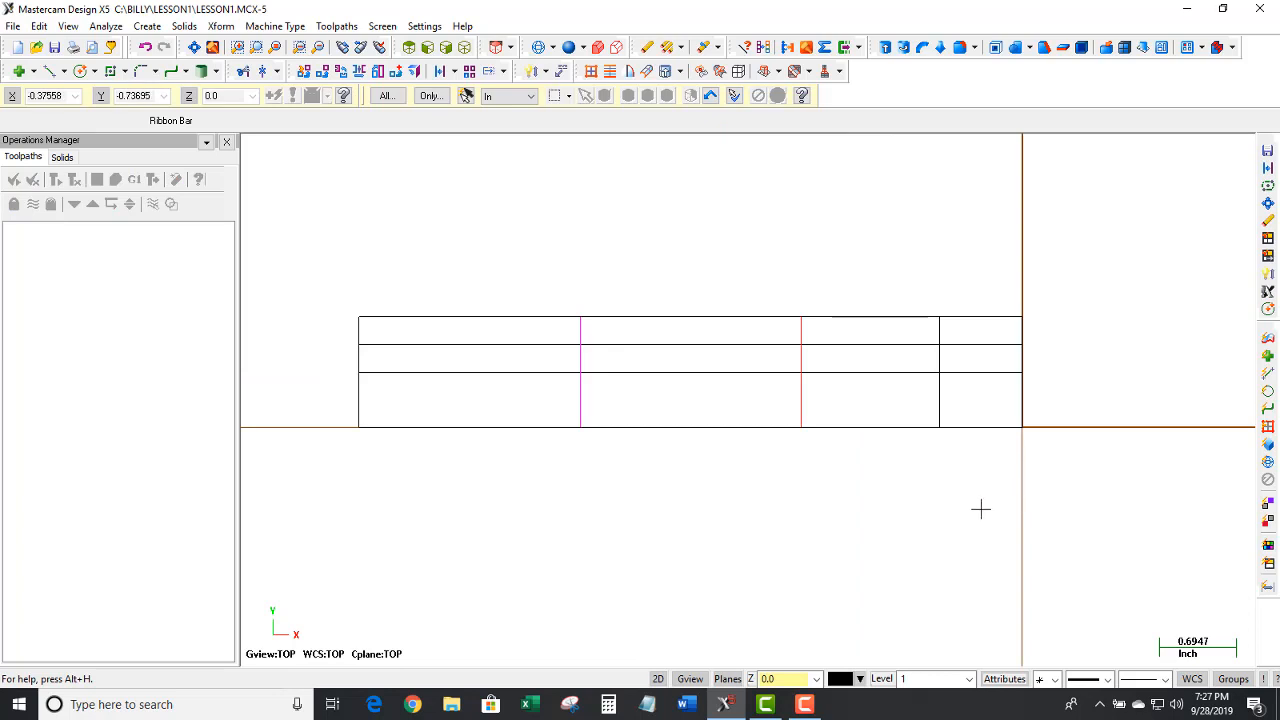
left_click(244, 72)
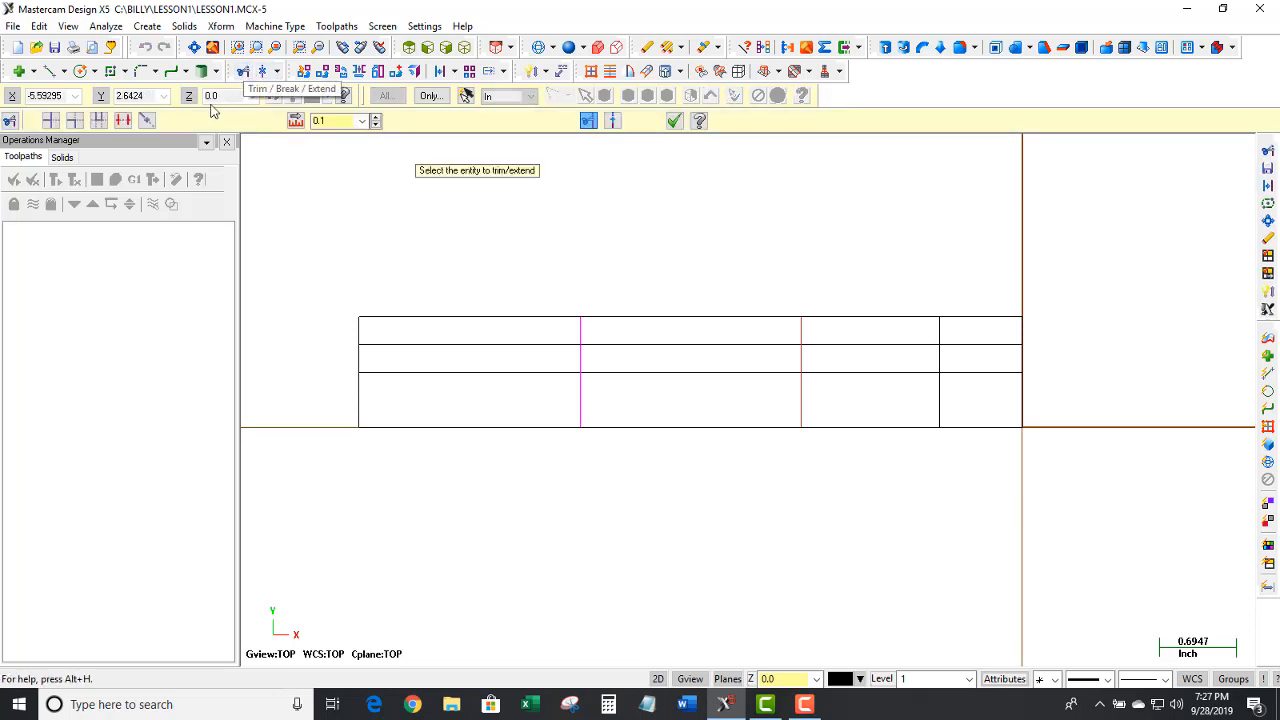
left_click(123, 121)
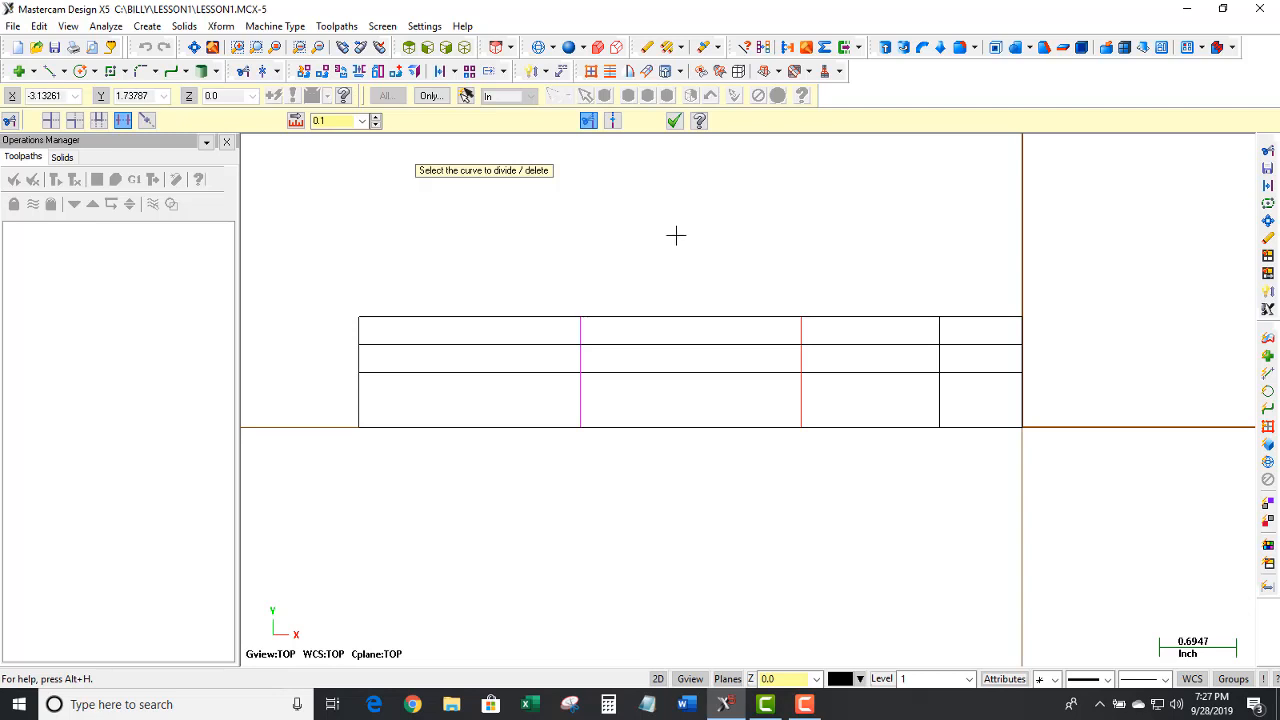
left_click(980, 300)
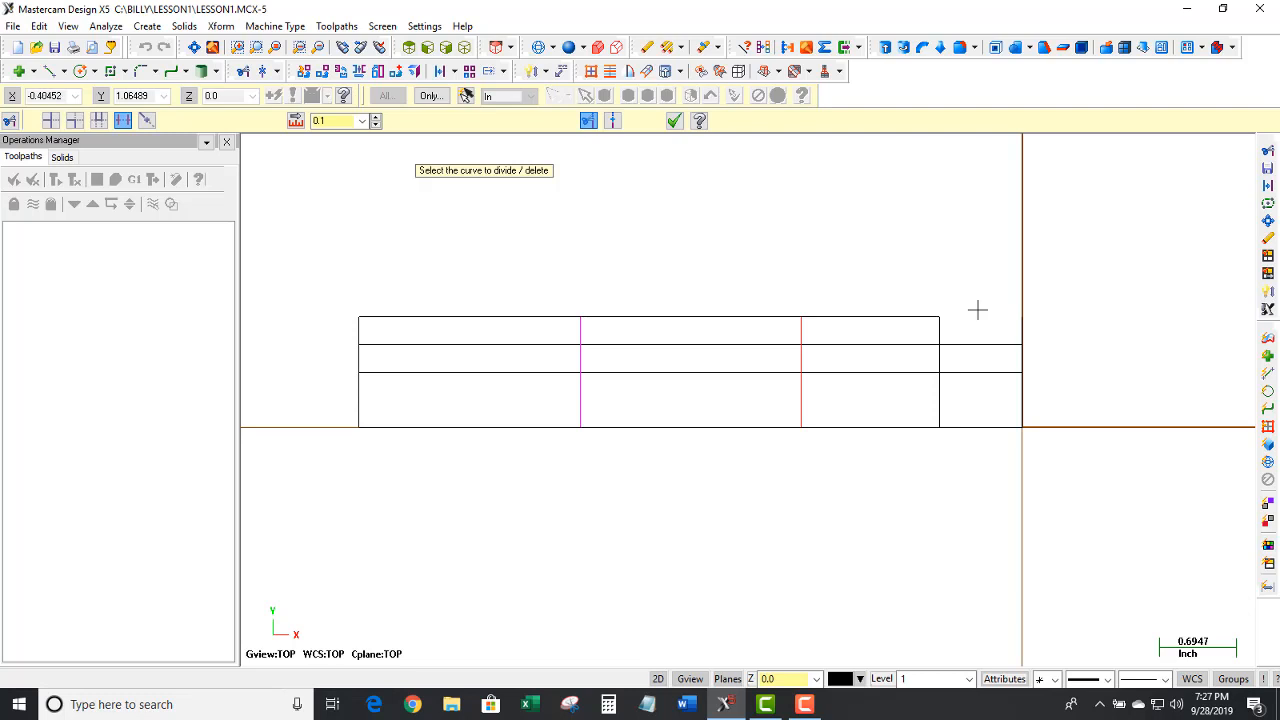
left_click(1014, 324)
left_click(996, 342)
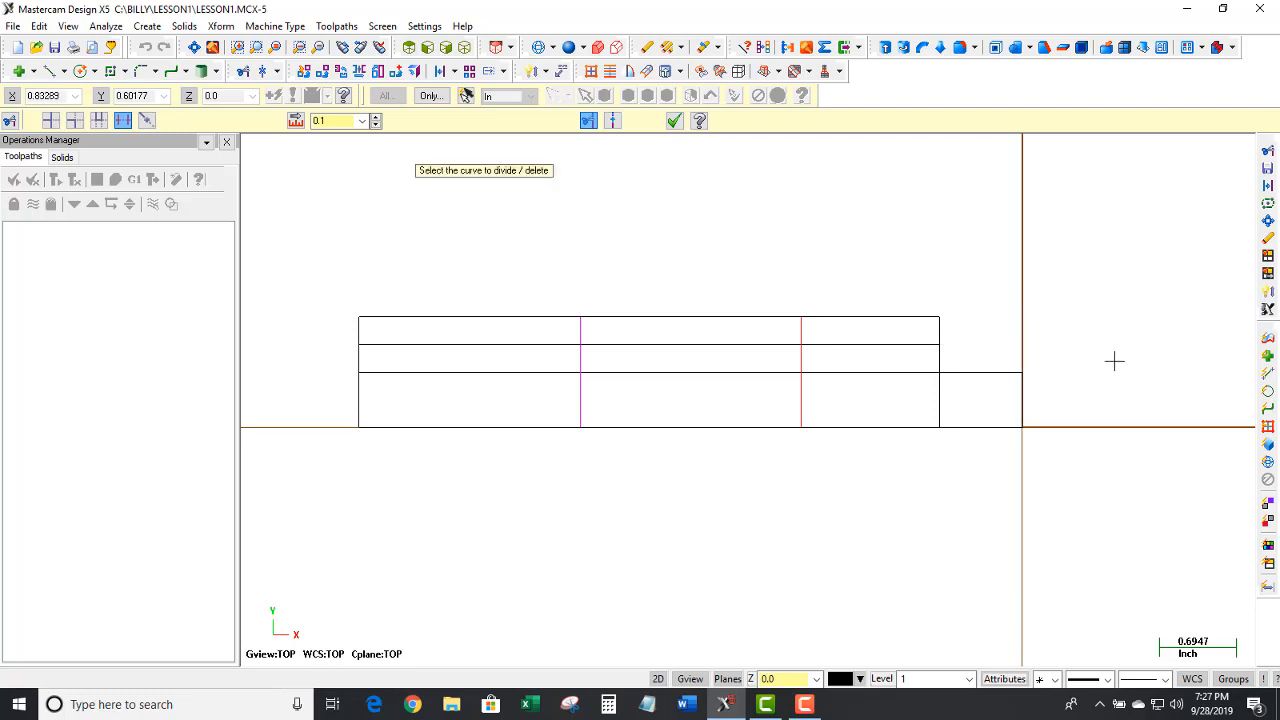
left_click(942, 330)
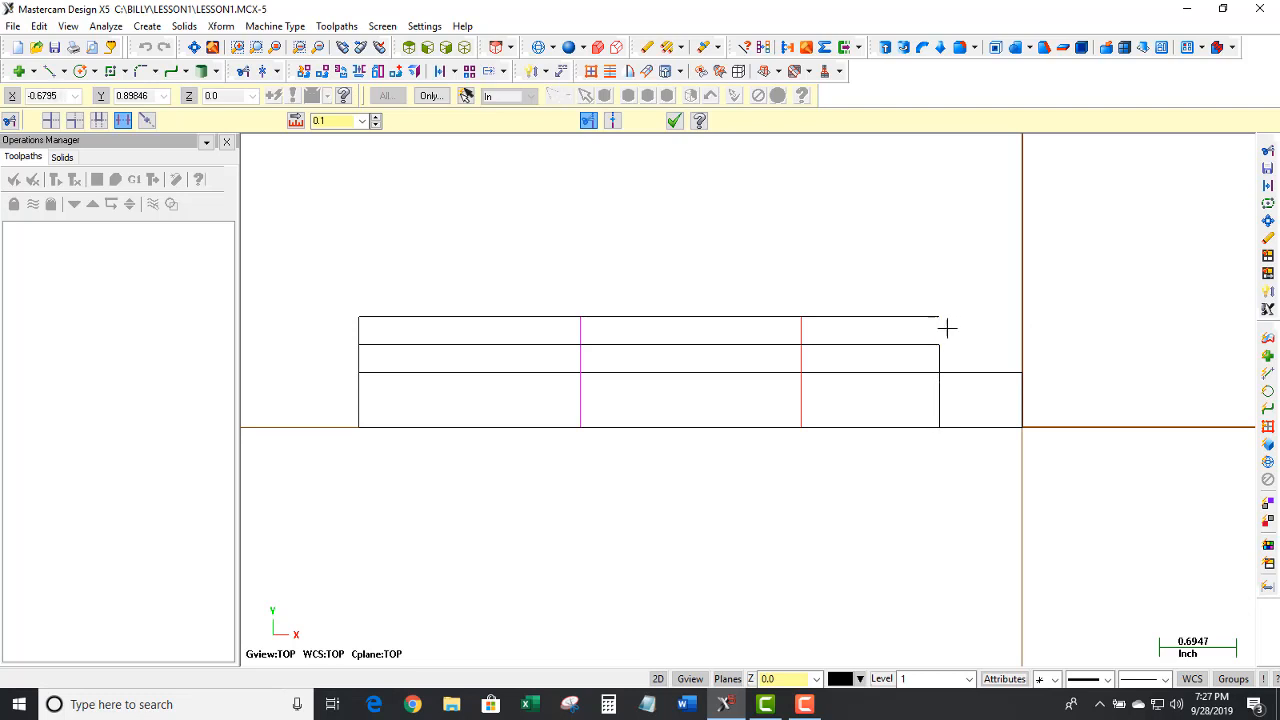
- Remove the top edge between the rightmost and leftmost inner vertical lines, plus the middle vertical's piece above the upper horizontal line
left_click(935, 318)
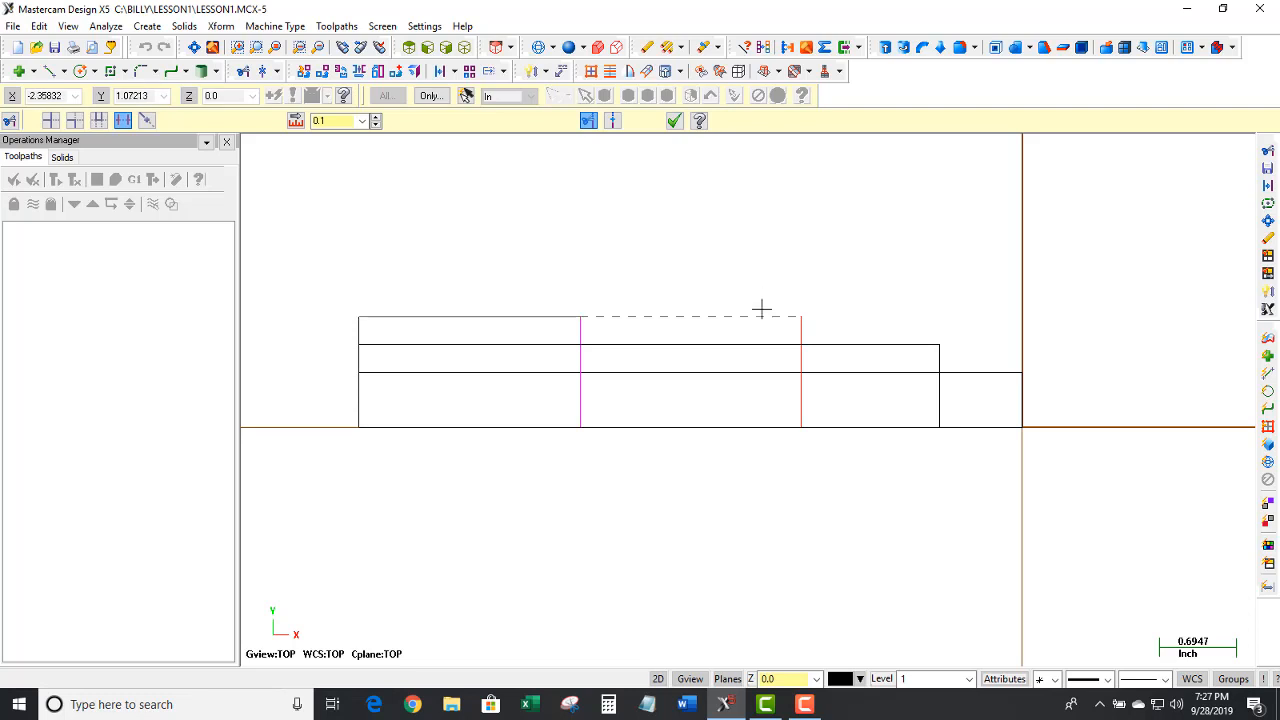
left_click(795, 306)
left_click(800, 306)
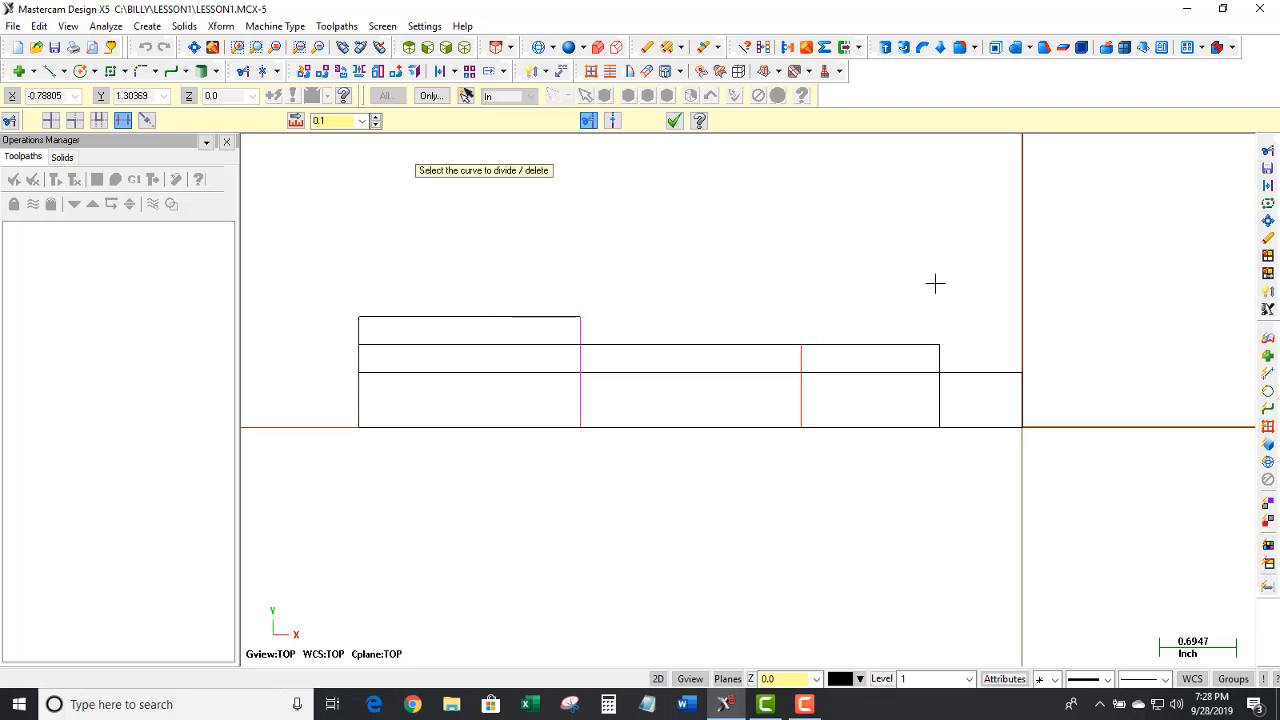
left_click(674, 120)
- Draw a sloped line from the middle vertical's upper end to the right end of the remaining top edge
left_click(48, 71)
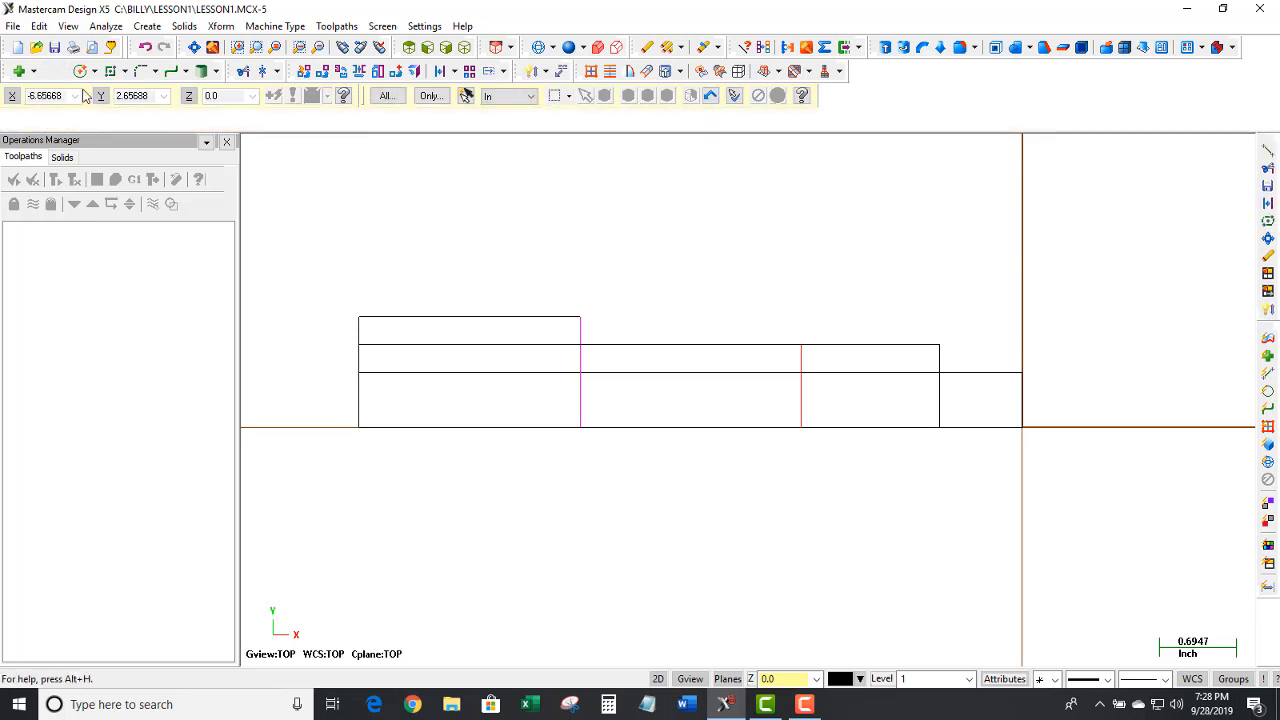
left_click(799, 349)
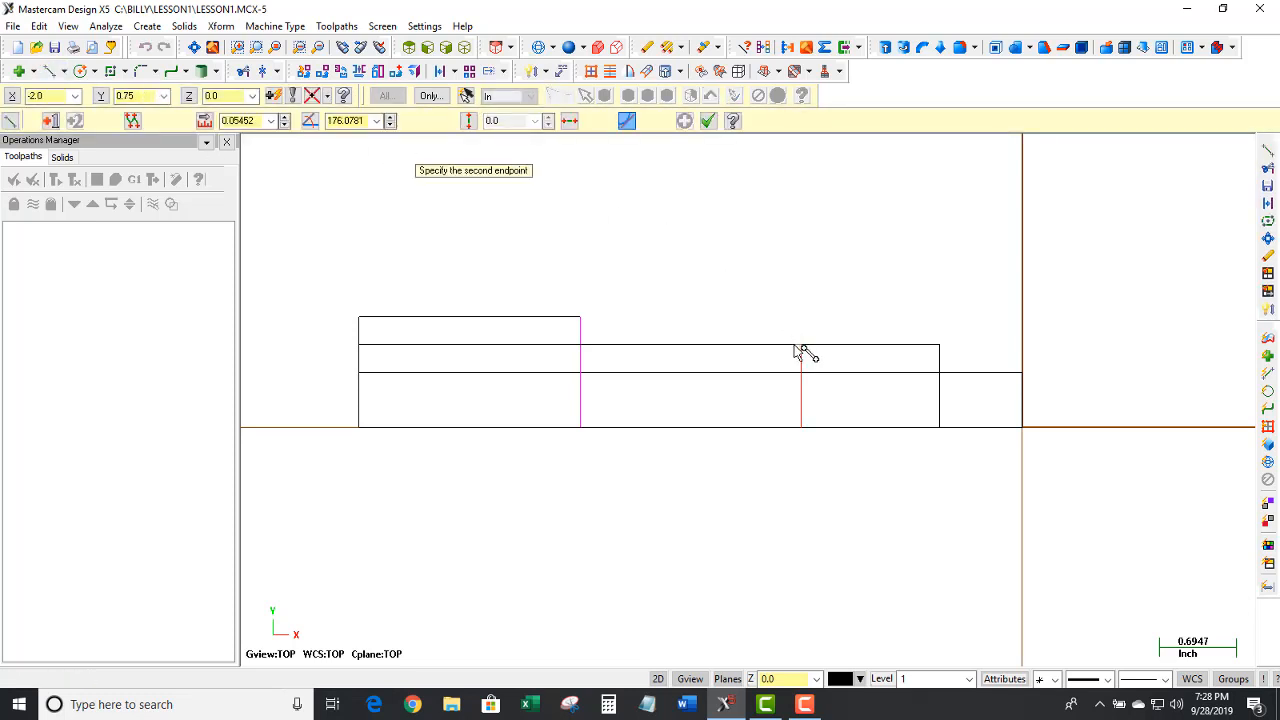
left_click(581, 318)
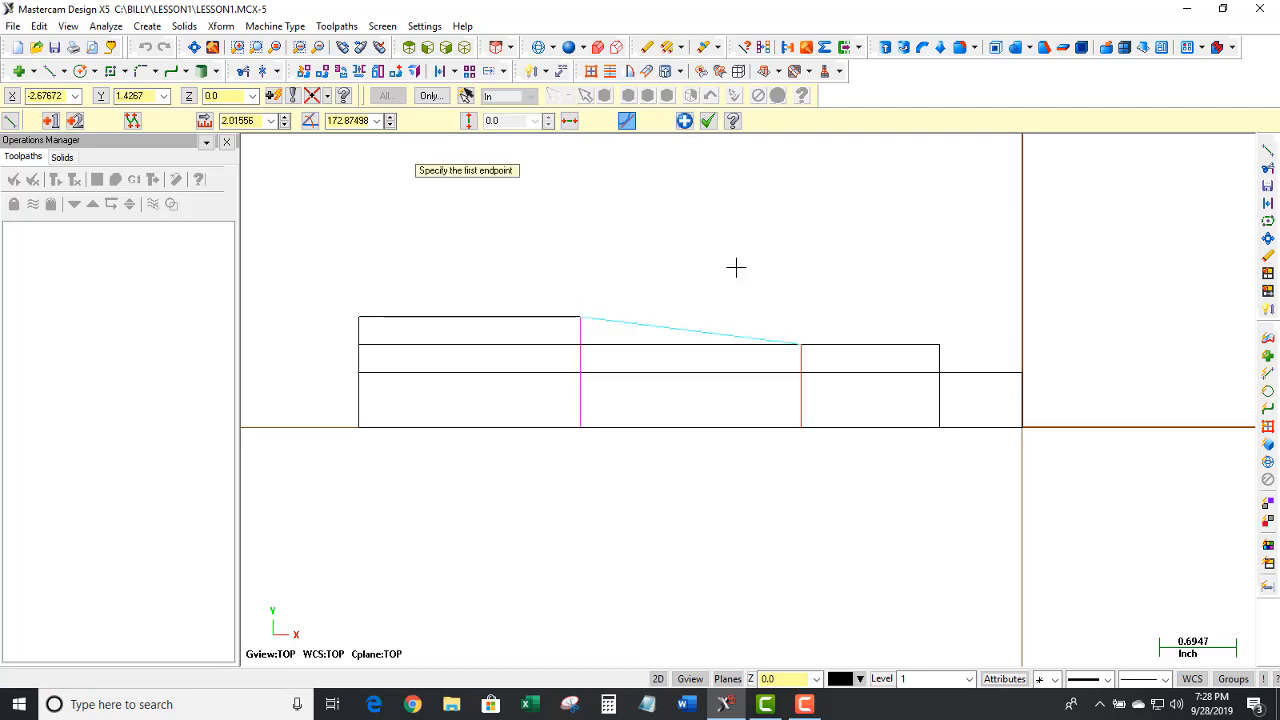
left_click(707, 120)
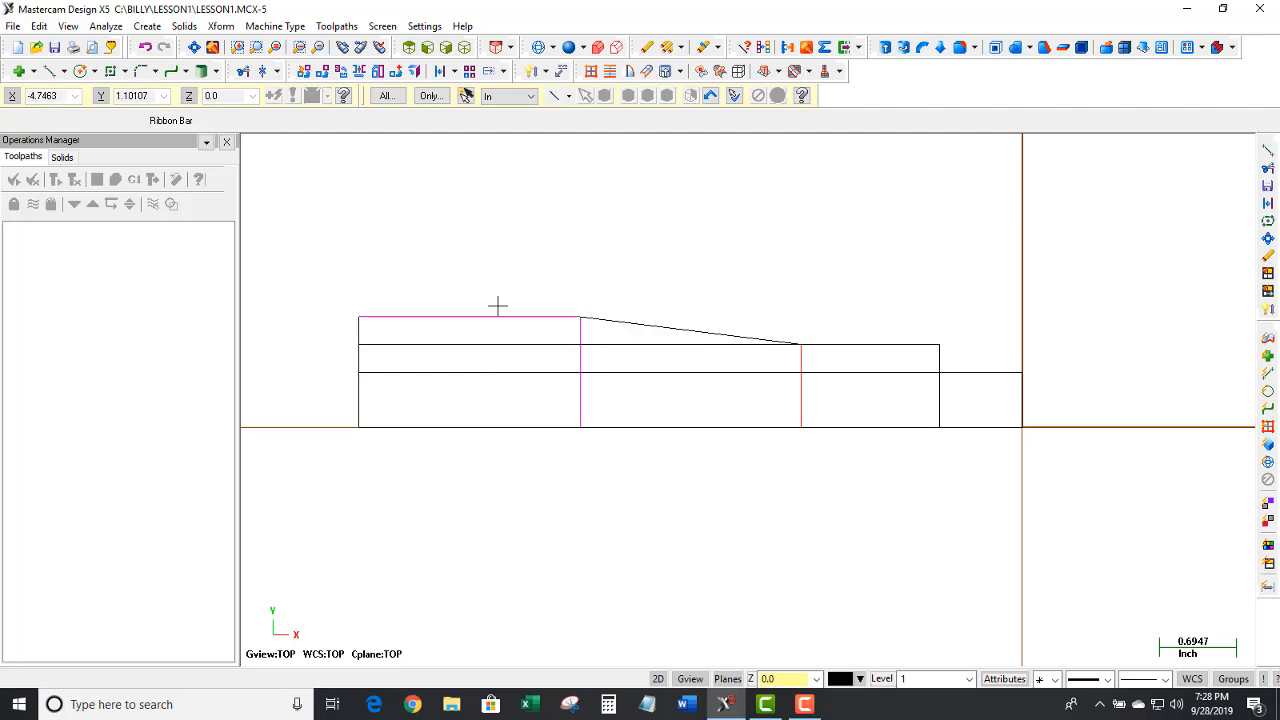
- Using Divide/Delete, remove the leftmost inner vertical line and all inner horizontal pieces left of the middle vertical line
left_click(243, 71)
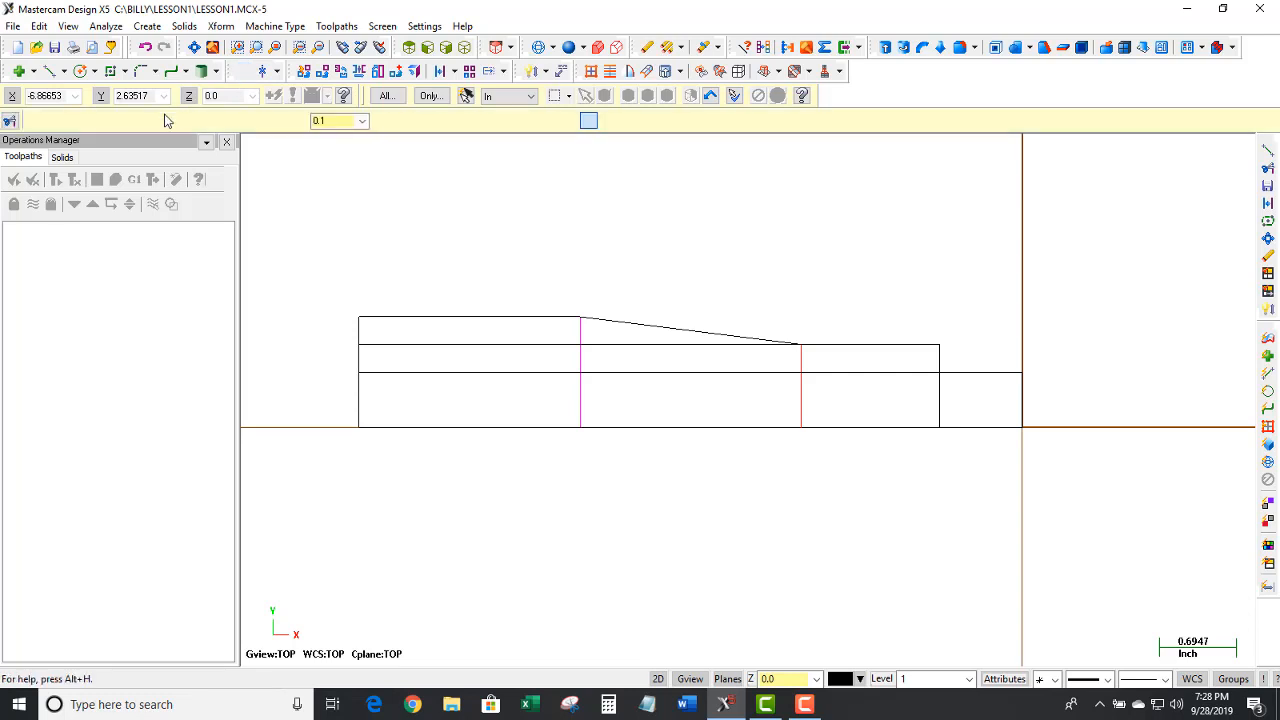
left_click(123, 120)
left_click(455, 317)
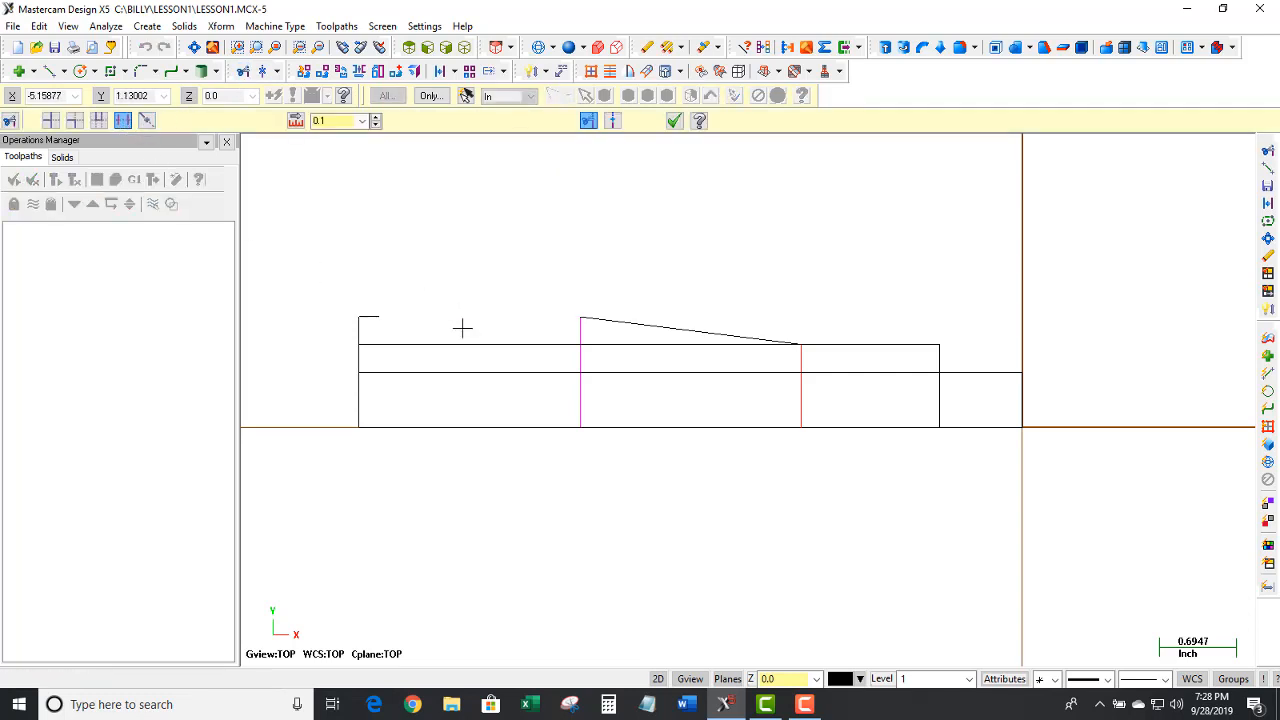
left_click(469, 344)
left_click(578, 339)
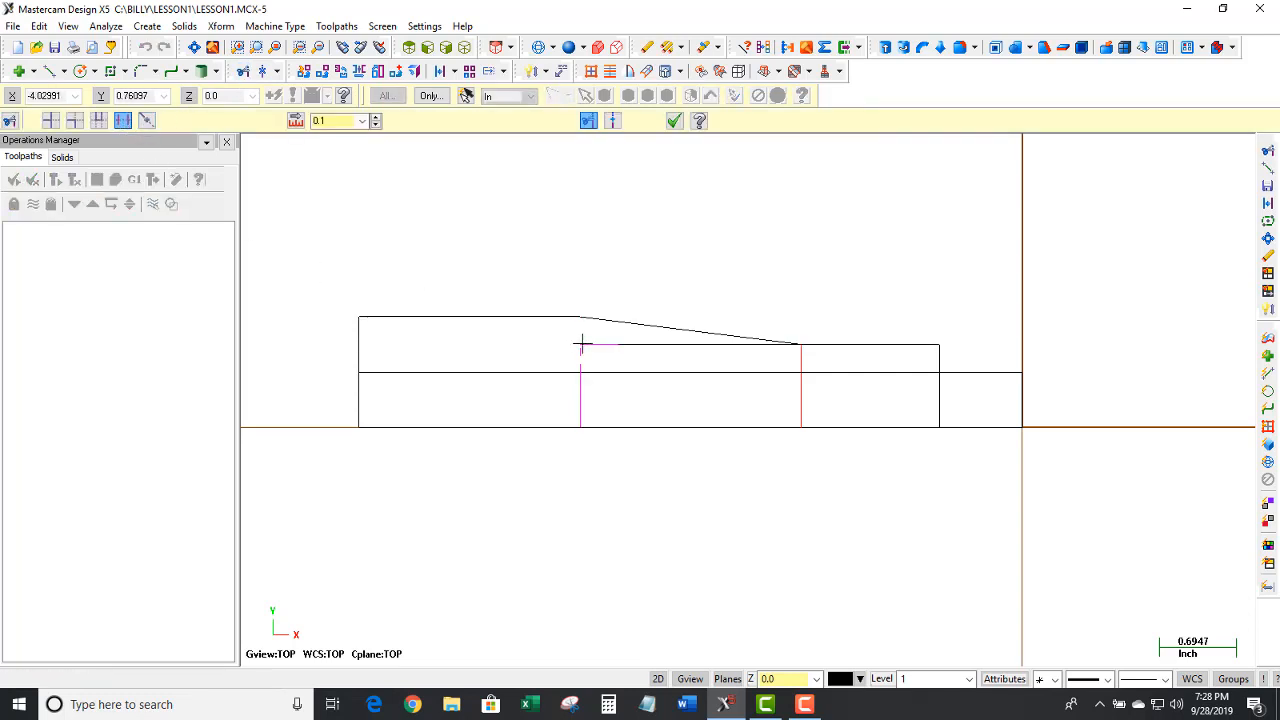
left_click(583, 344)
left_click(584, 364)
left_click(582, 366)
left_click(571, 368)
left_click(578, 379)
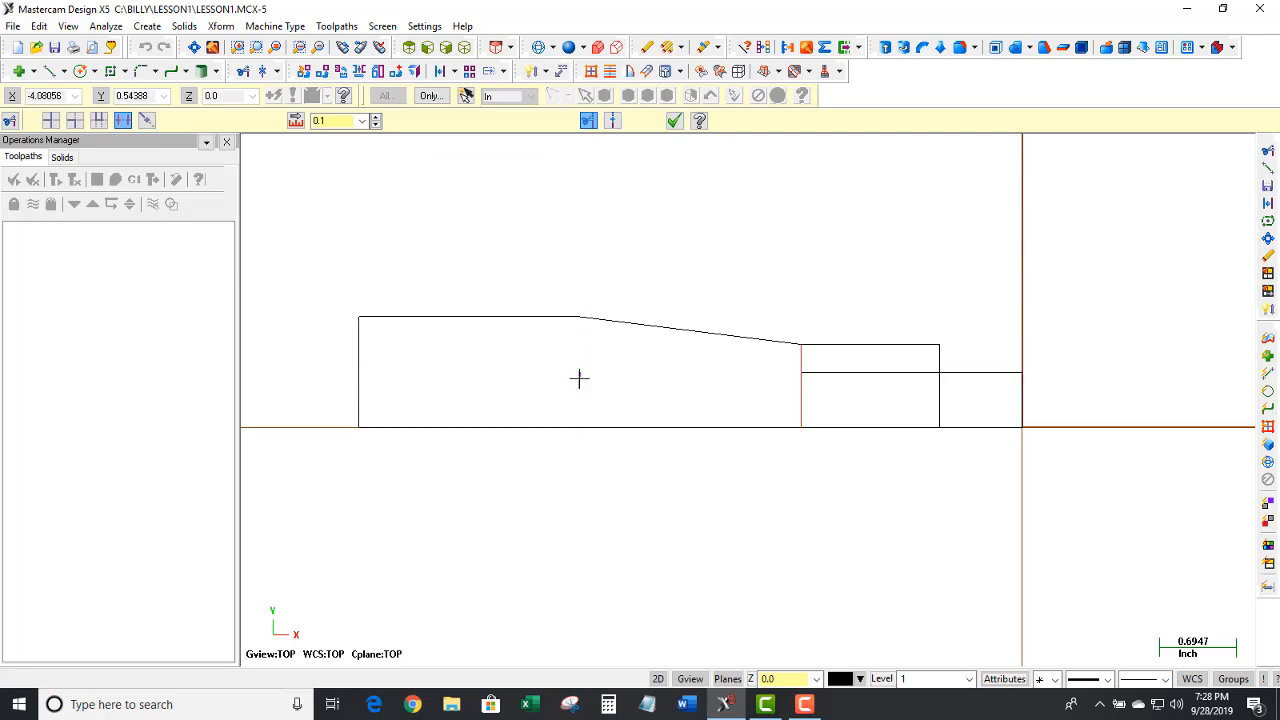
- Remove the middle vertical line, the remaining inner horizontal piece and the rightmost vertical's lower piece, leaving only the stepped outline
left_click(797, 385)
left_click(880, 373)
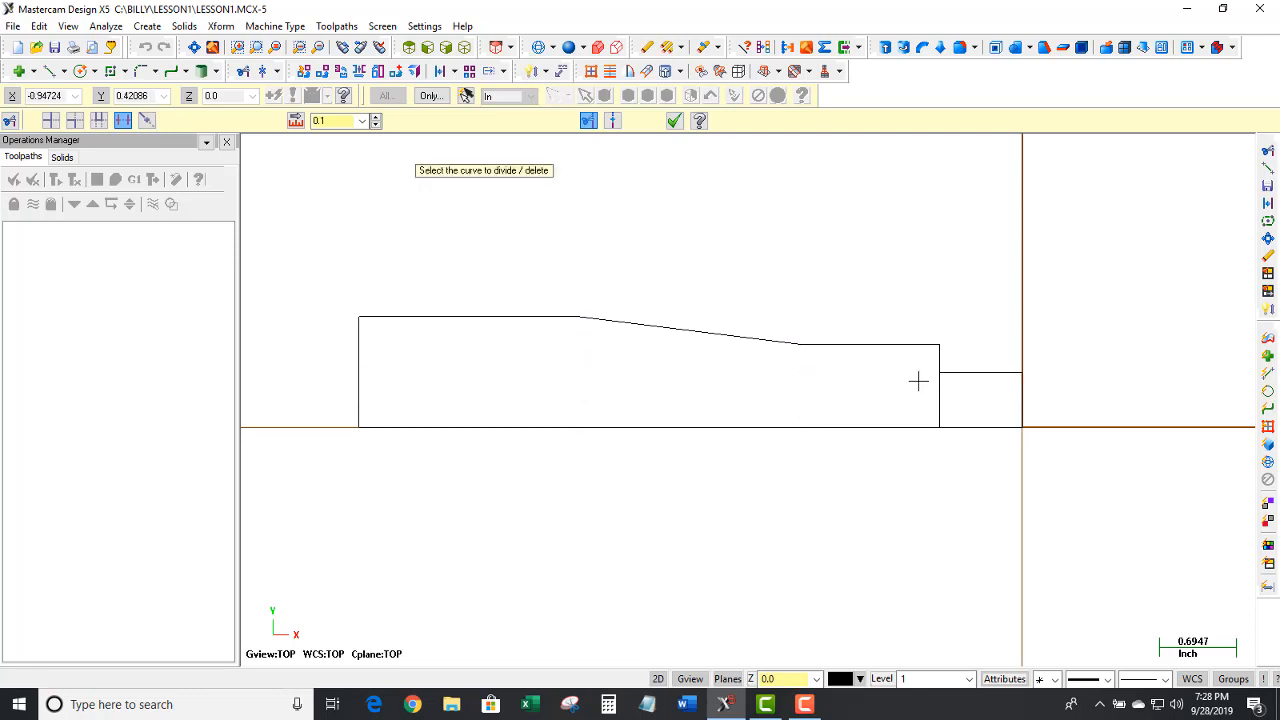
left_click(939, 390)
left_click(1021, 395)
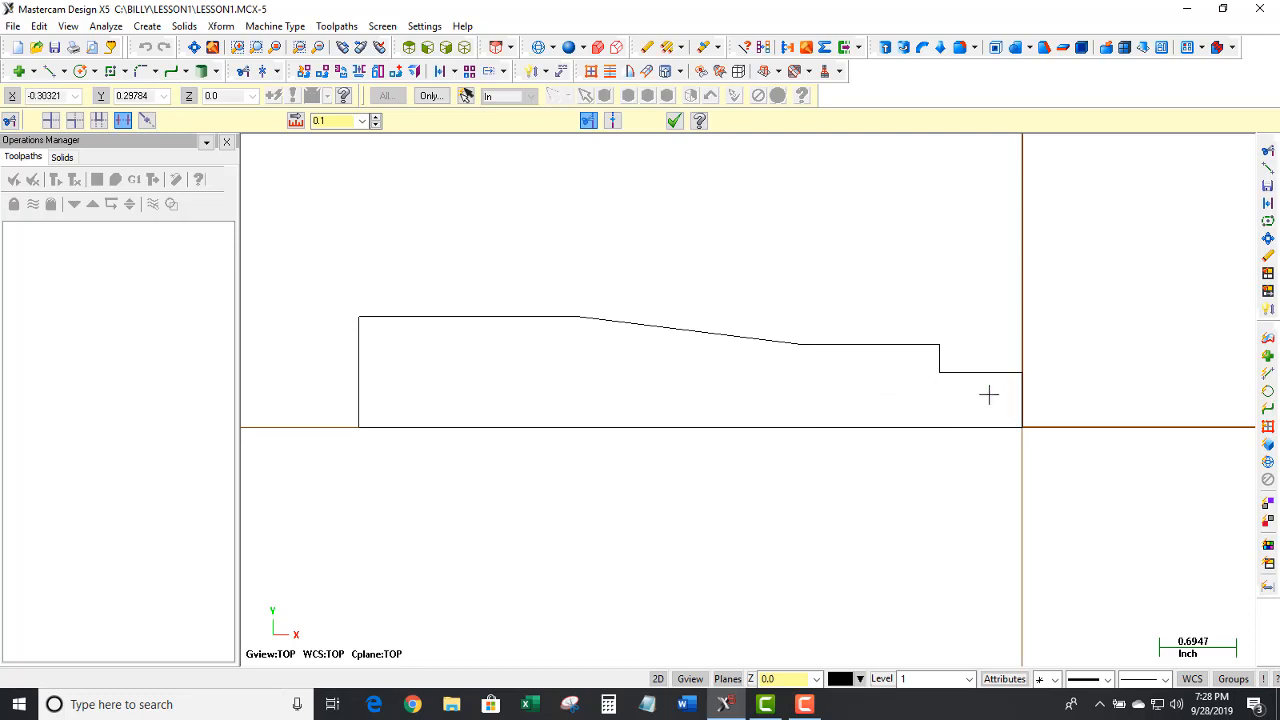
left_click(986, 382)
left_click(674, 120)
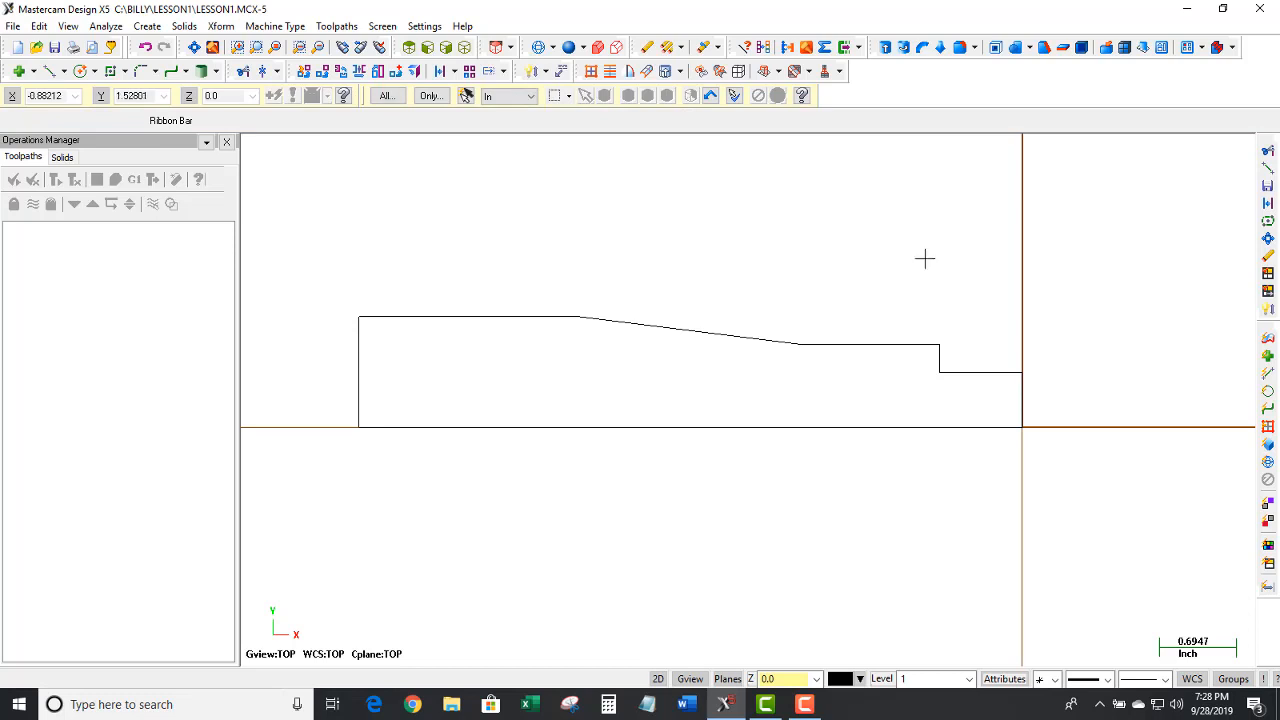
- Mirror the whole stepped profile as a copy about the horizontal axis at Y 0.0
left_click(222, 27)
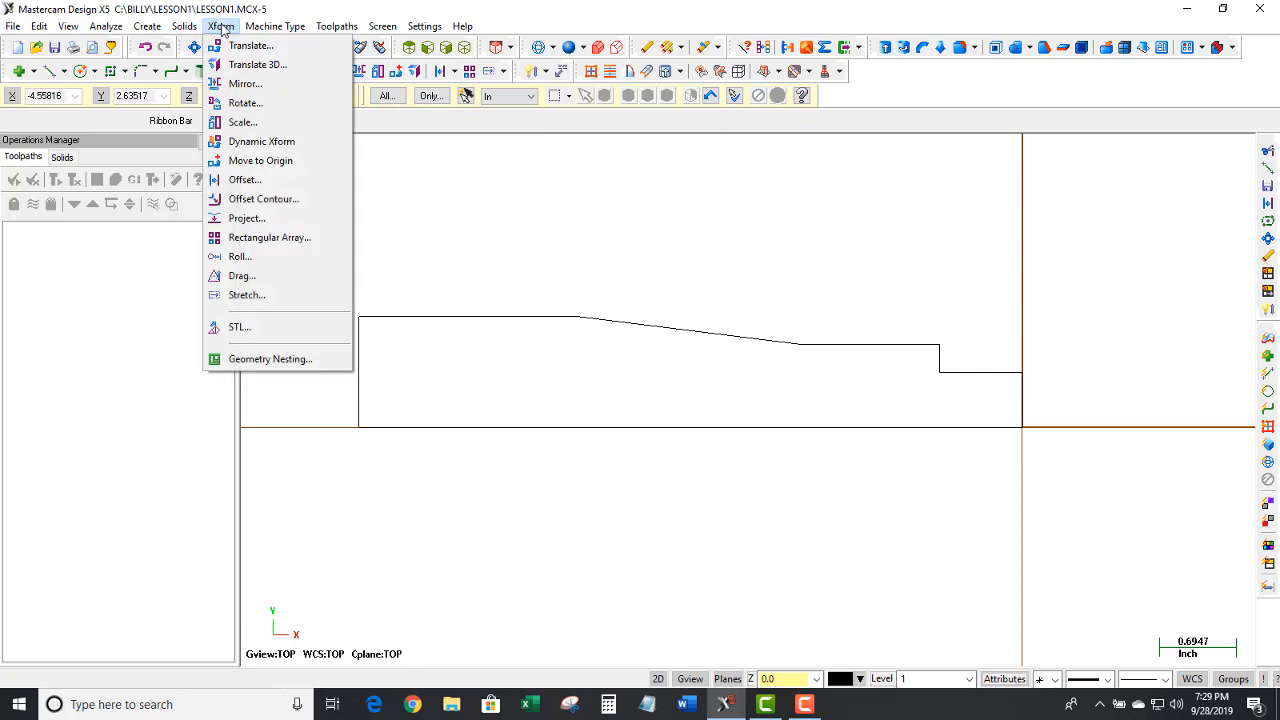
left_click(237, 86)
left_click_drag(302, 255, 1089, 494)
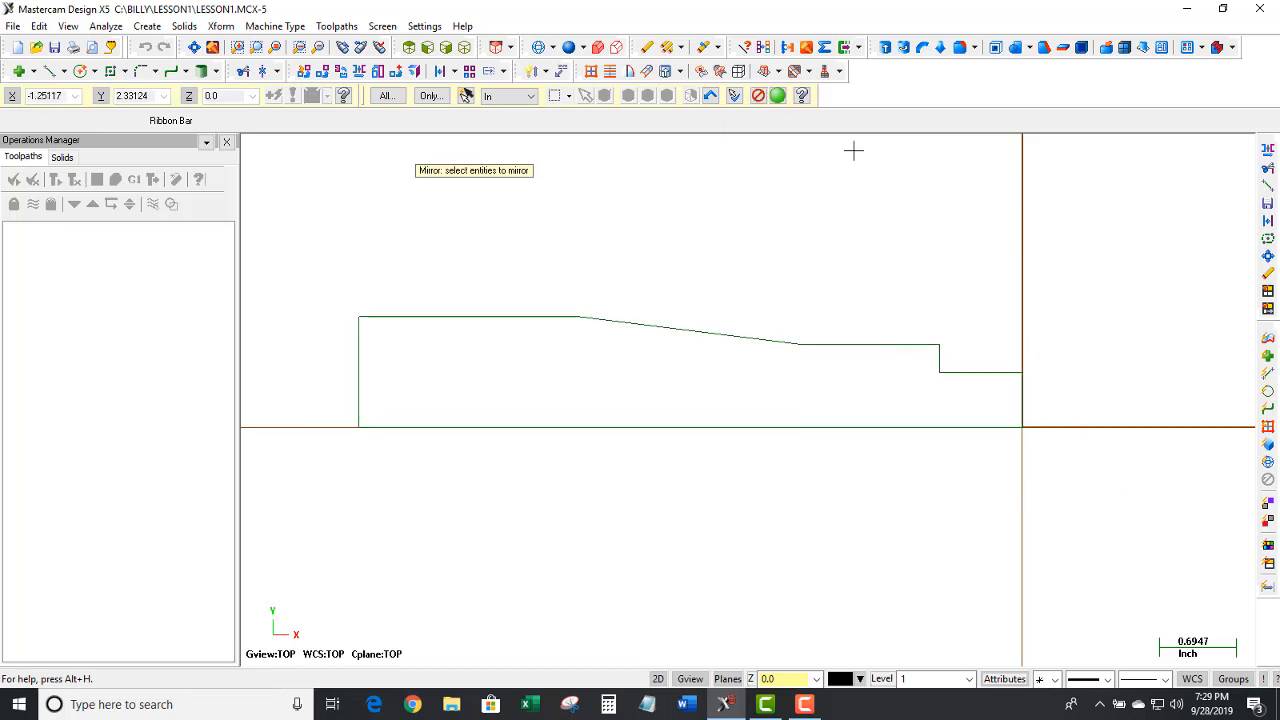
left_click(778, 95)
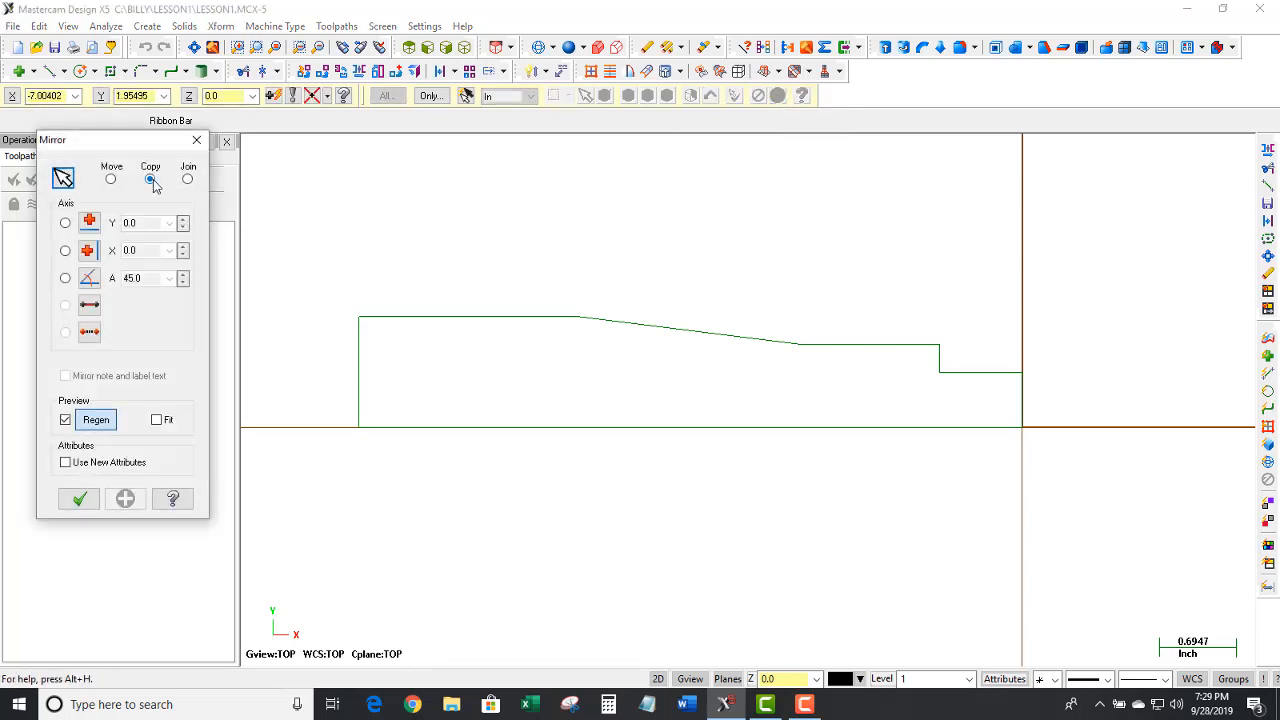
left_click(65, 224)
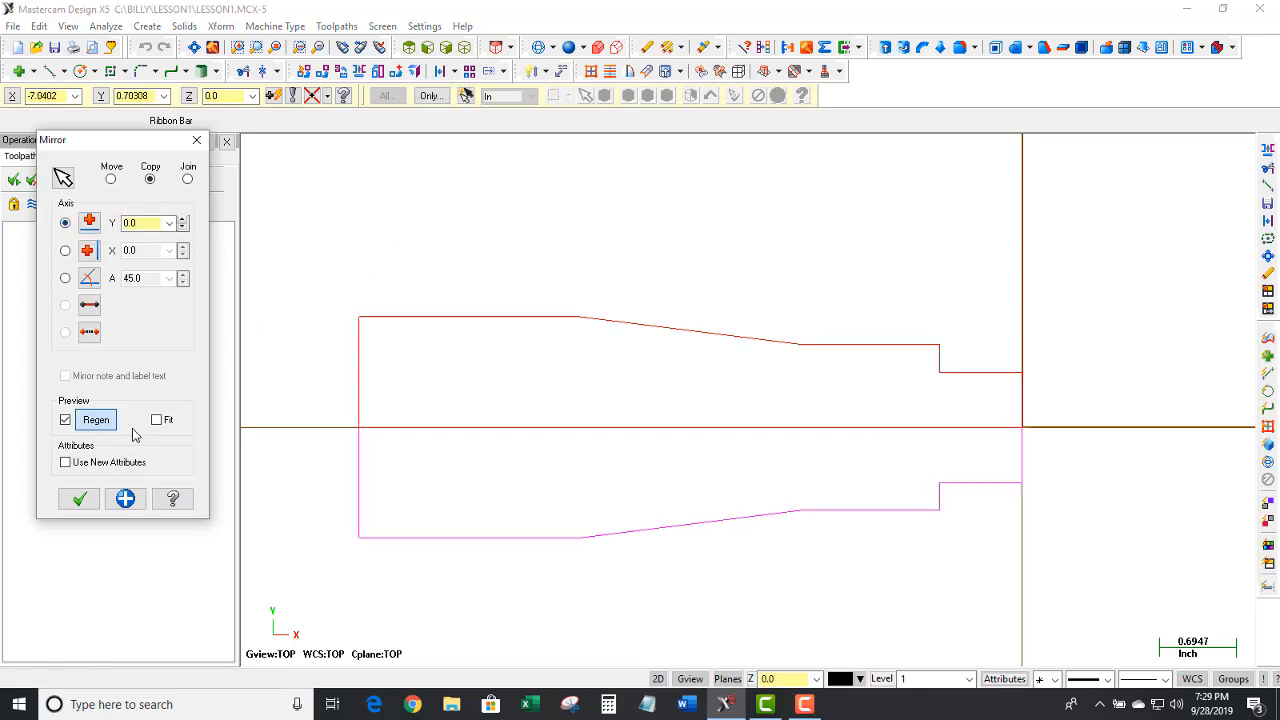
left_click(82, 500)
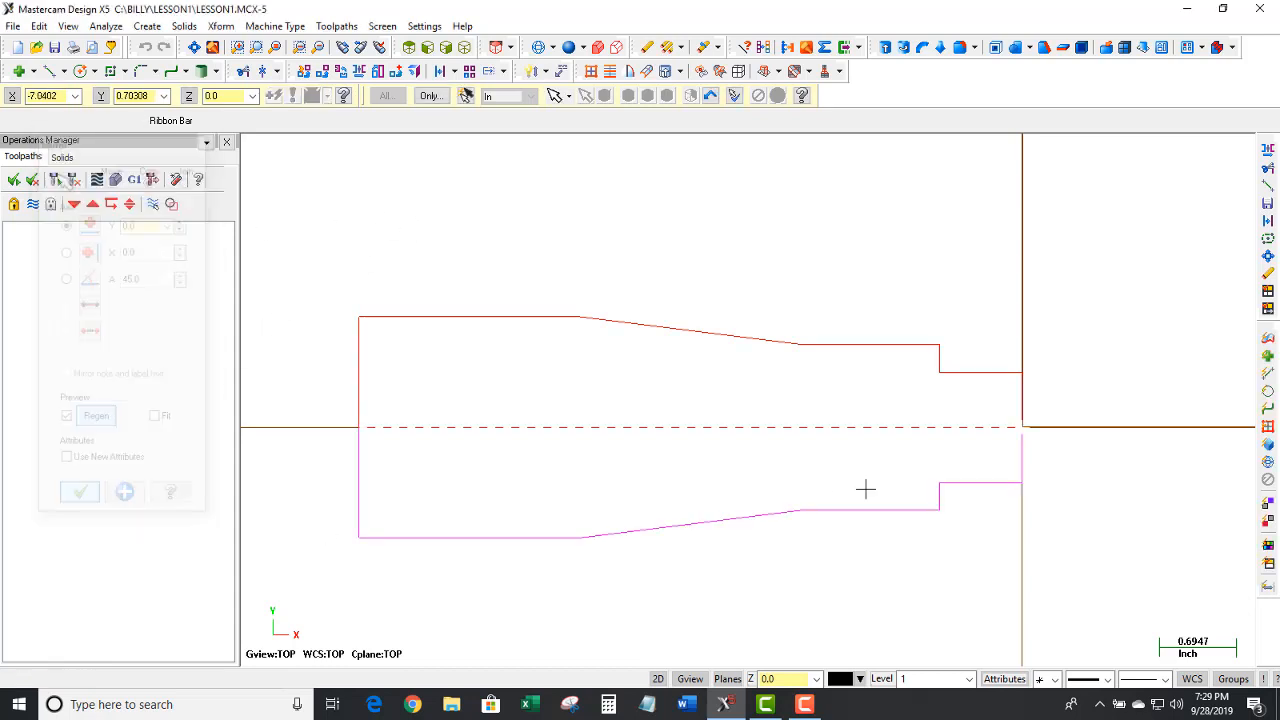
scroll(852, 275, "down", 2)
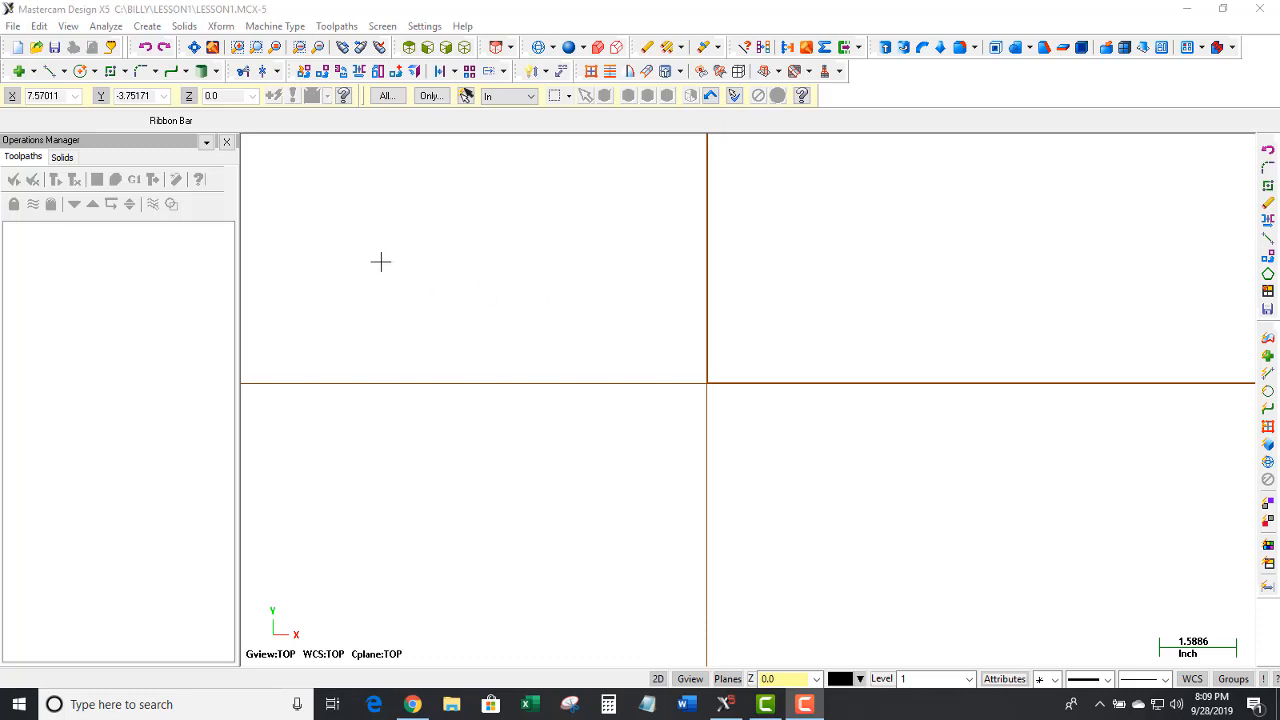
- Create a rectangle 5.0 wide and 3.0 high, starting from a corner at the origin and extending up and to the right
left_click(146, 26)
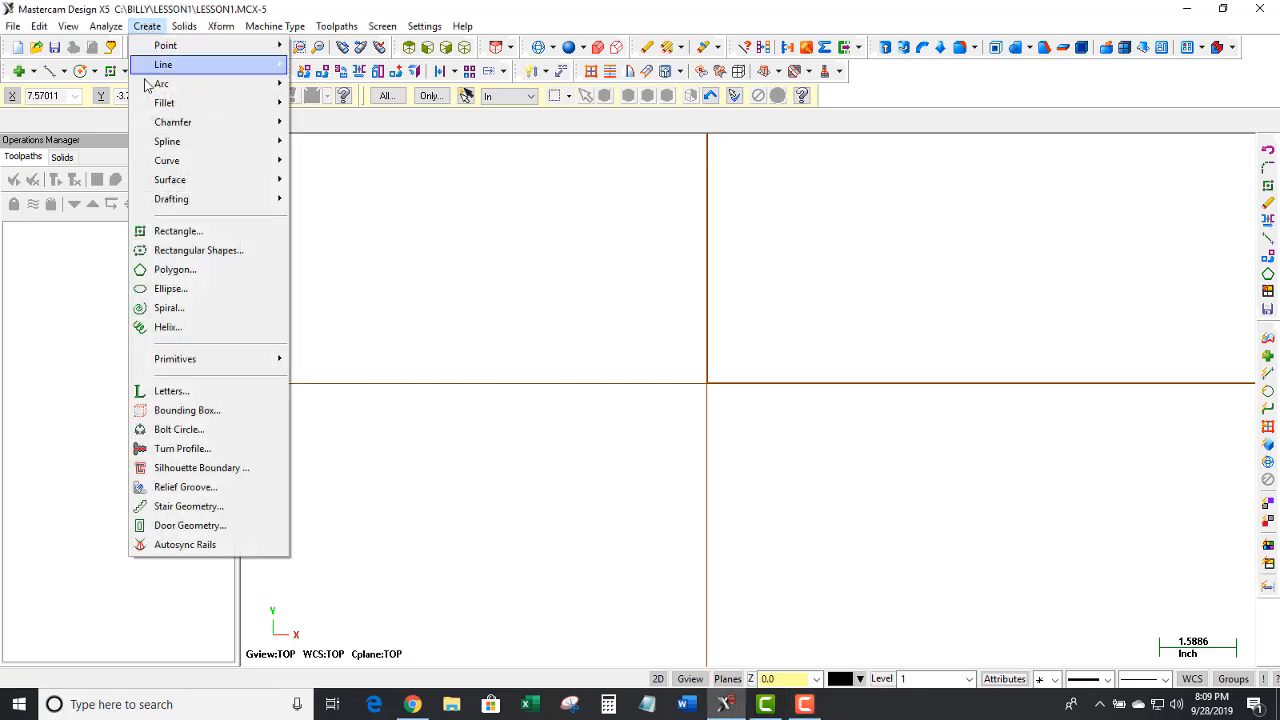
left_click(175, 232)
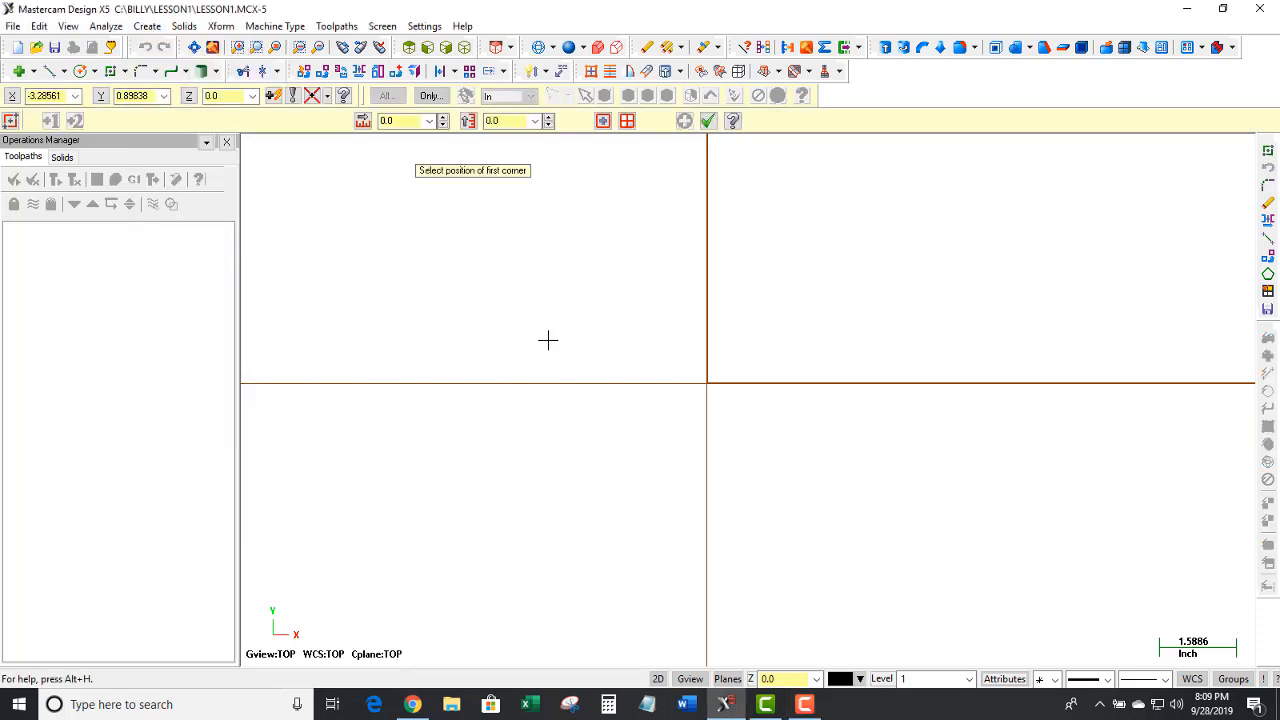
left_click(697, 383)
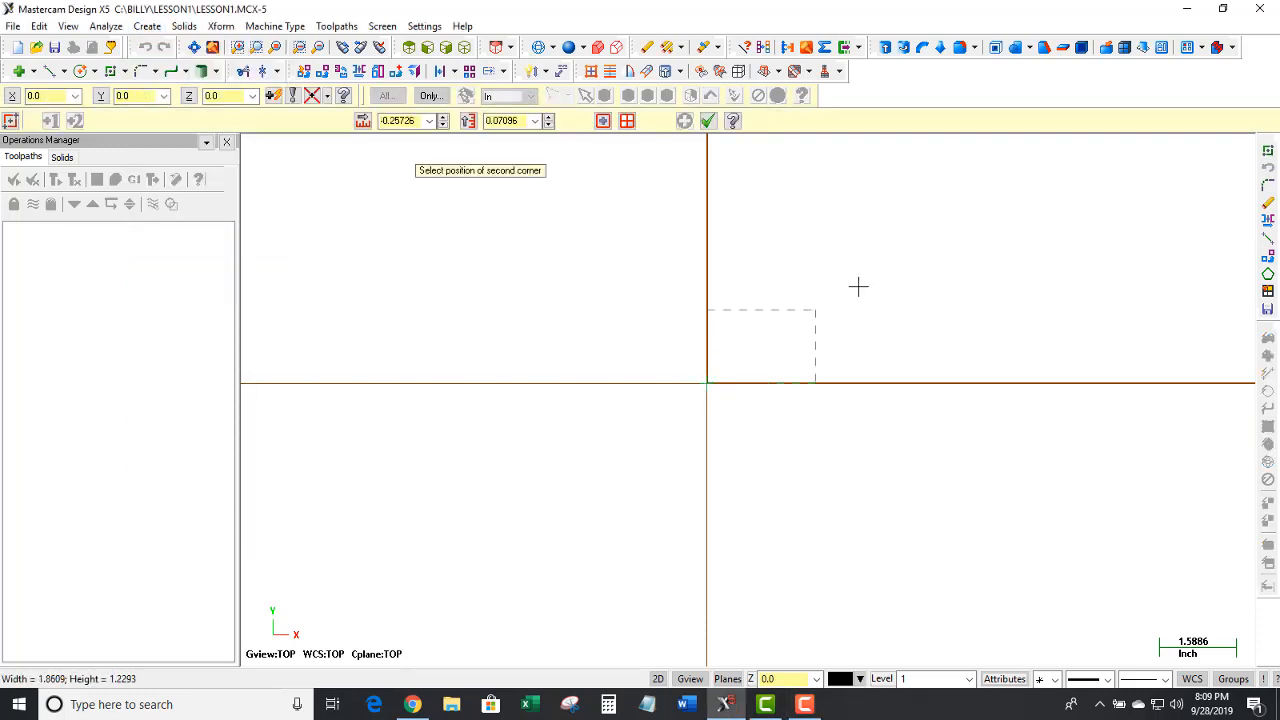
left_click(991, 204)
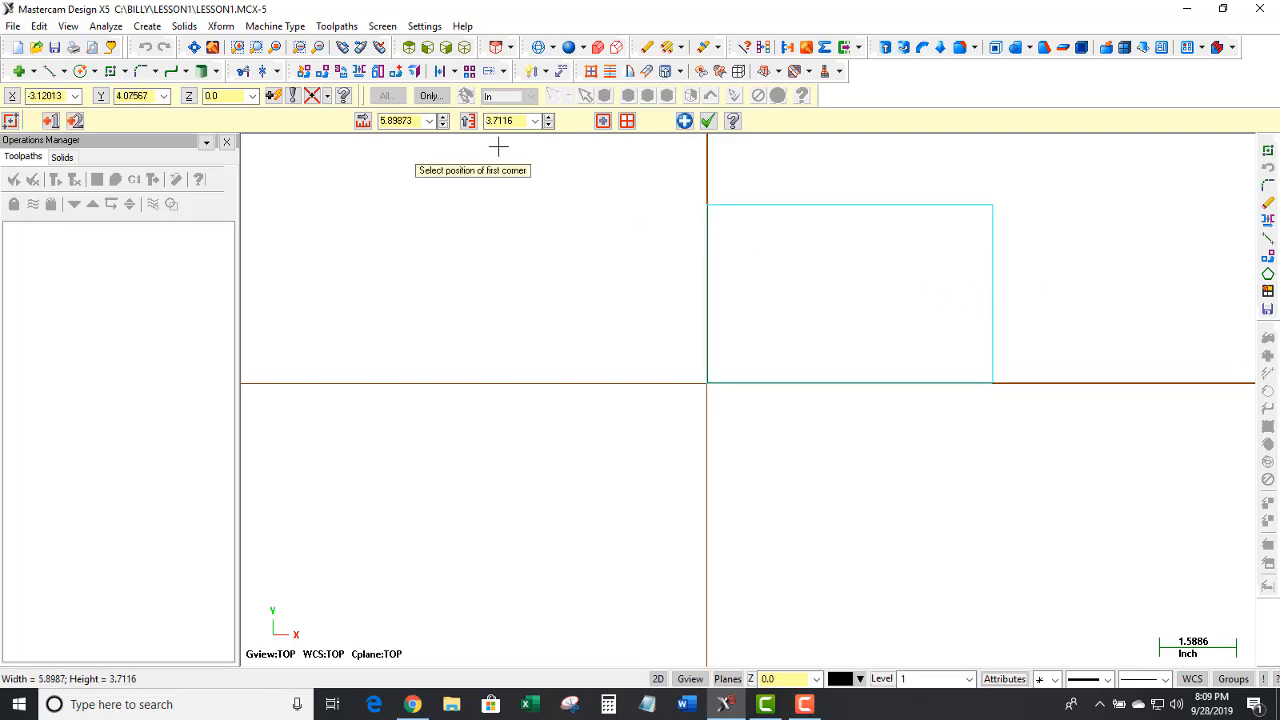
left_click(409, 120)
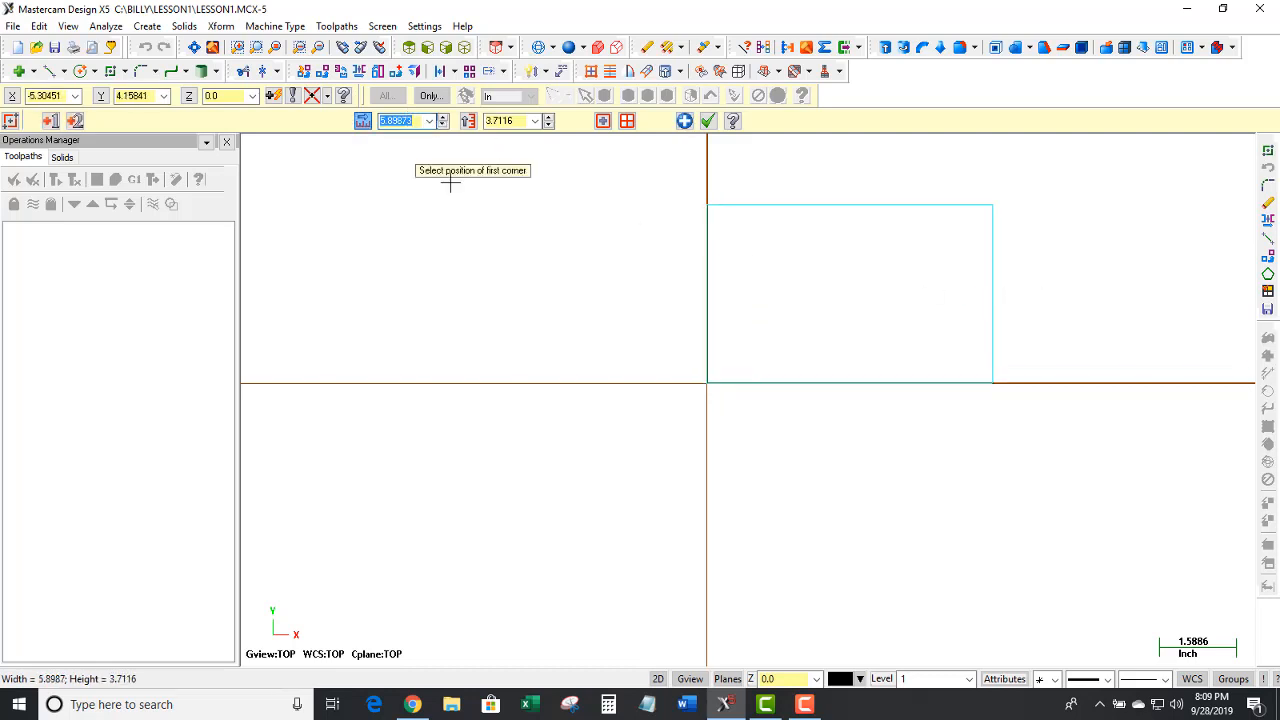
type("5.")
key("Tab")
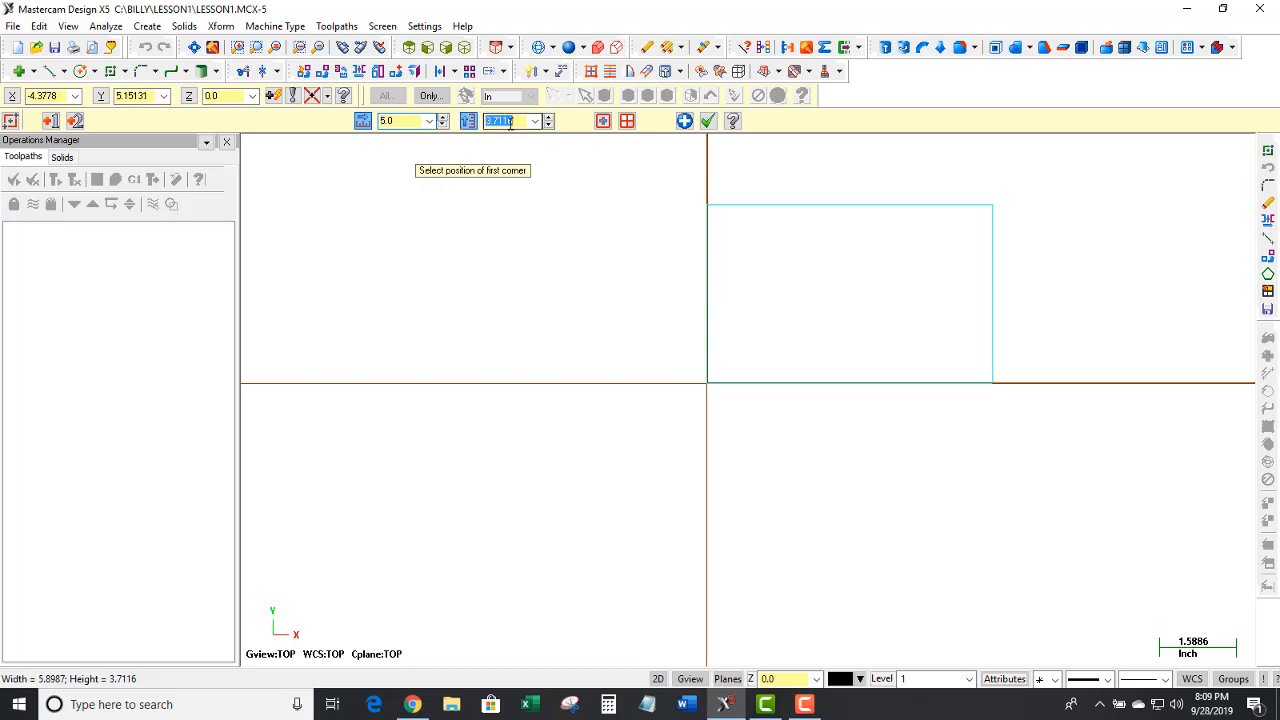
type("3")
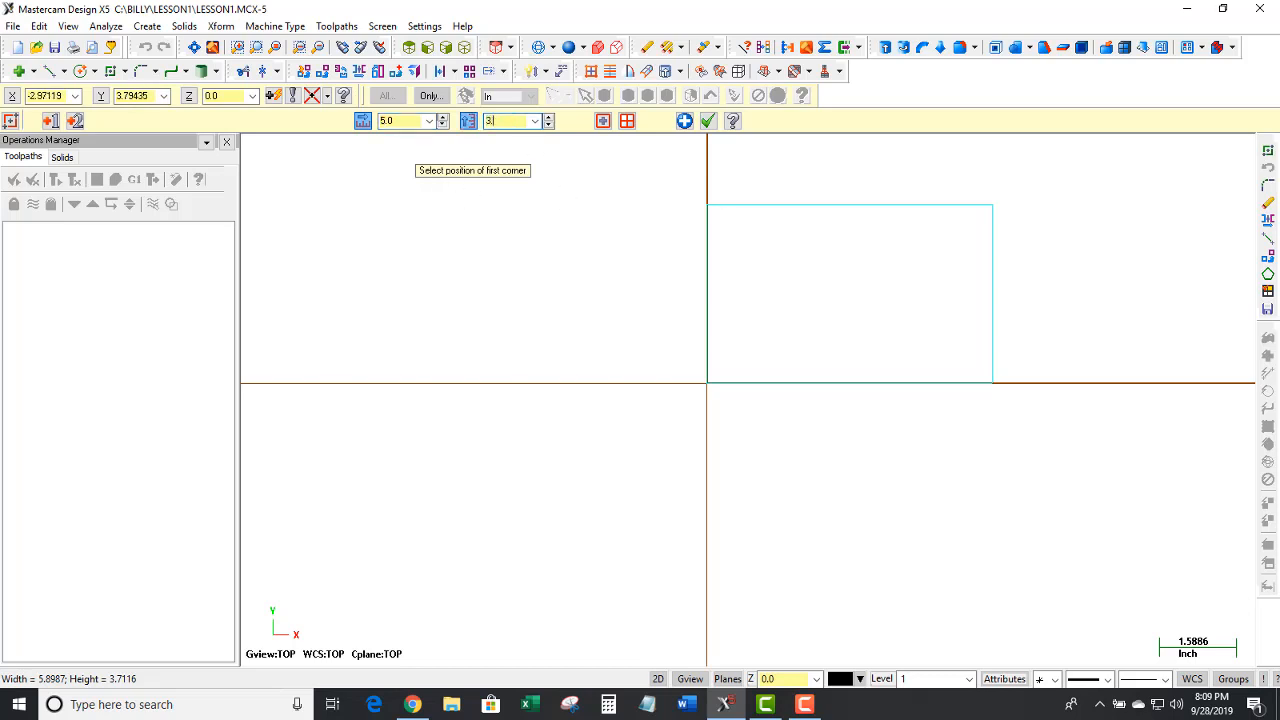
type(".")
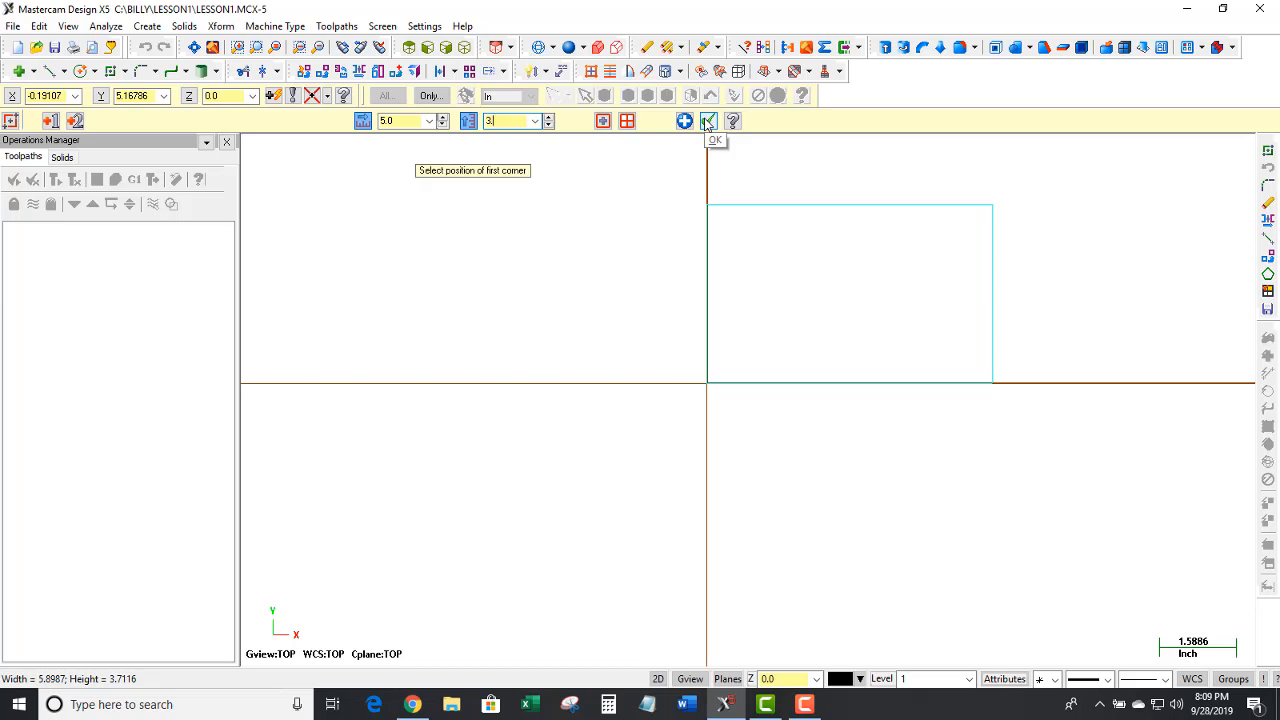
key("Return")
left_click(708, 120)
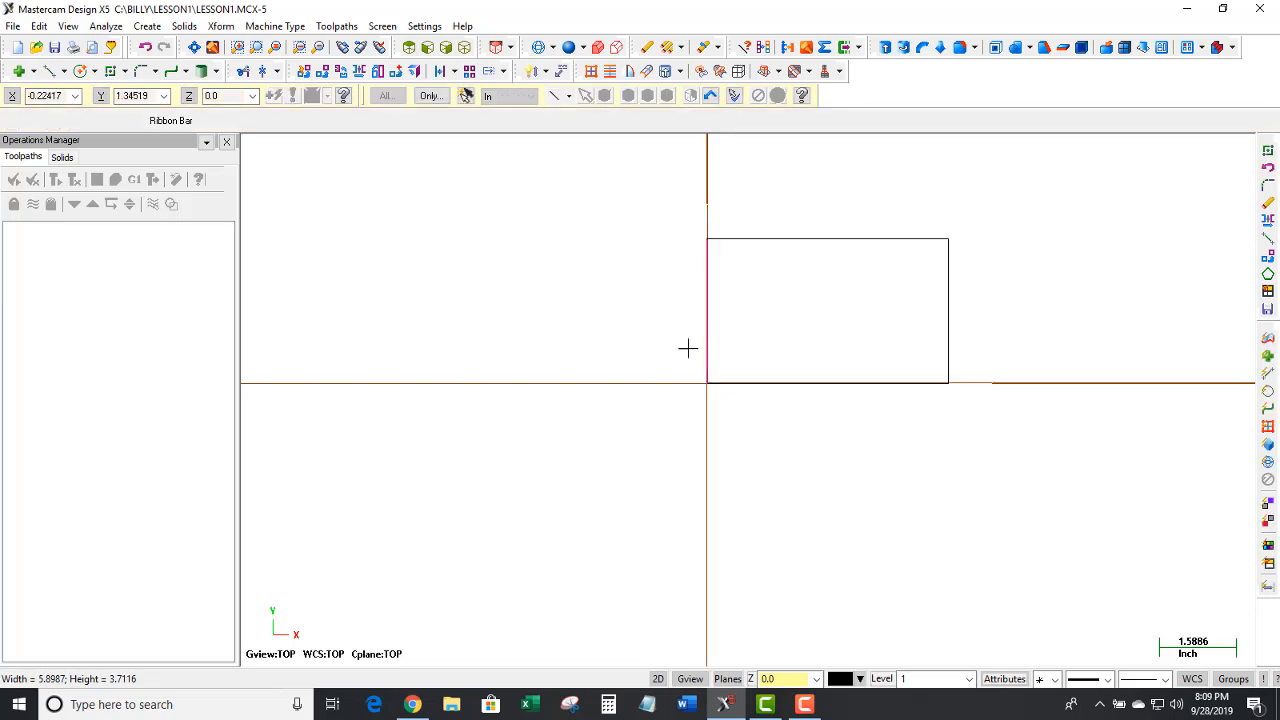
- Fillet the rectangle's upper-left corner with a 0.625 radius, using the Normal style with trimming
scroll(1012, 202, "up", 1)
scroll(988, 225, "up", 1)
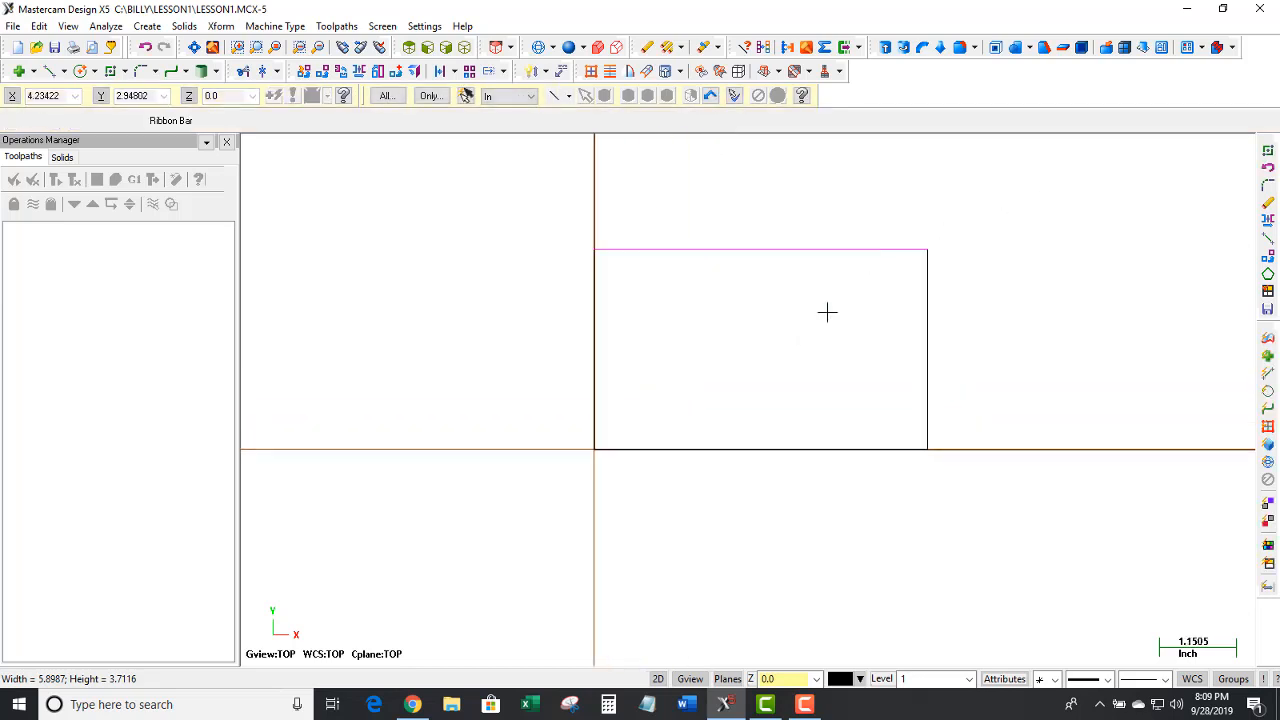
scroll(900, 278, "up", 1)
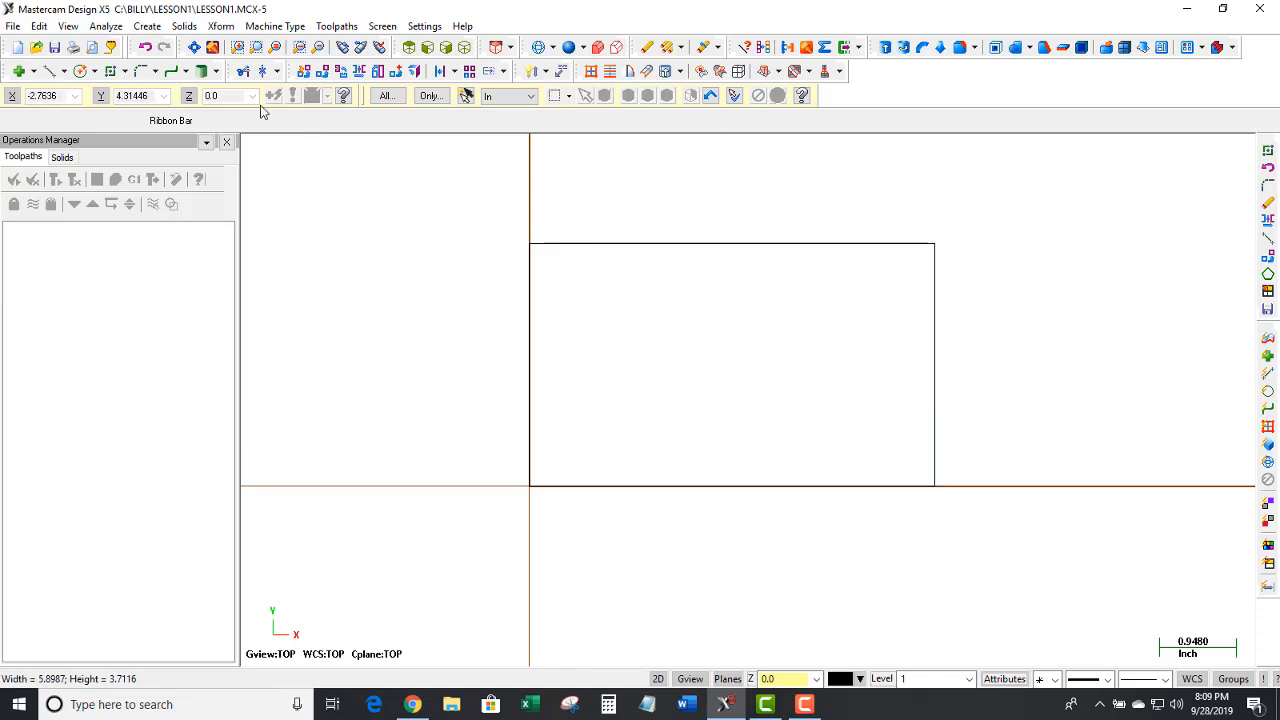
left_click(147, 26)
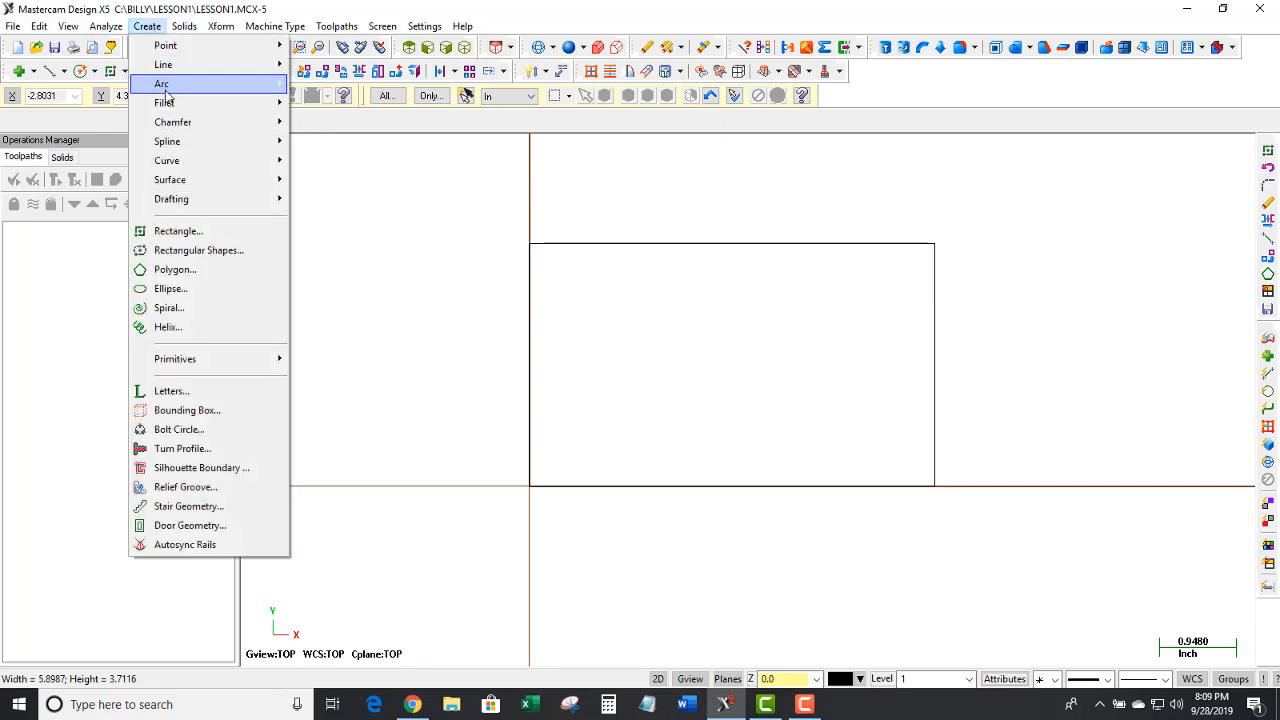
mouse_move(167, 103)
left_click(318, 103)
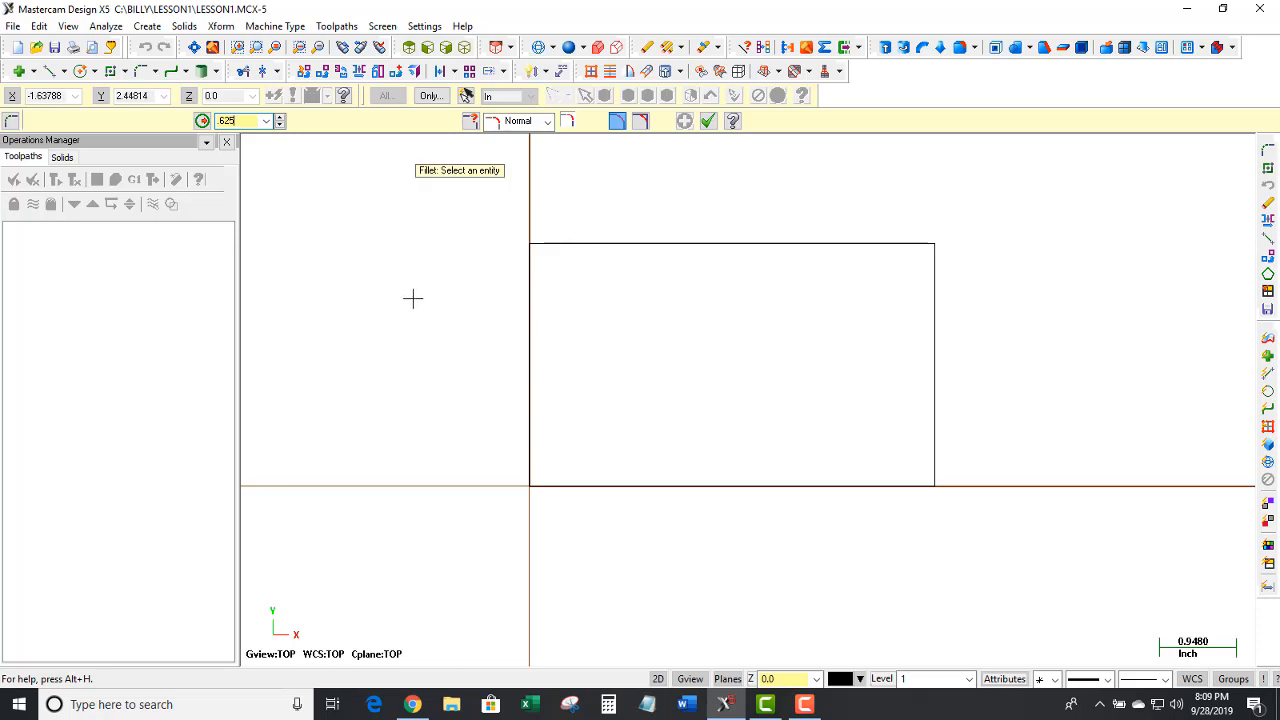
left_click(523, 342)
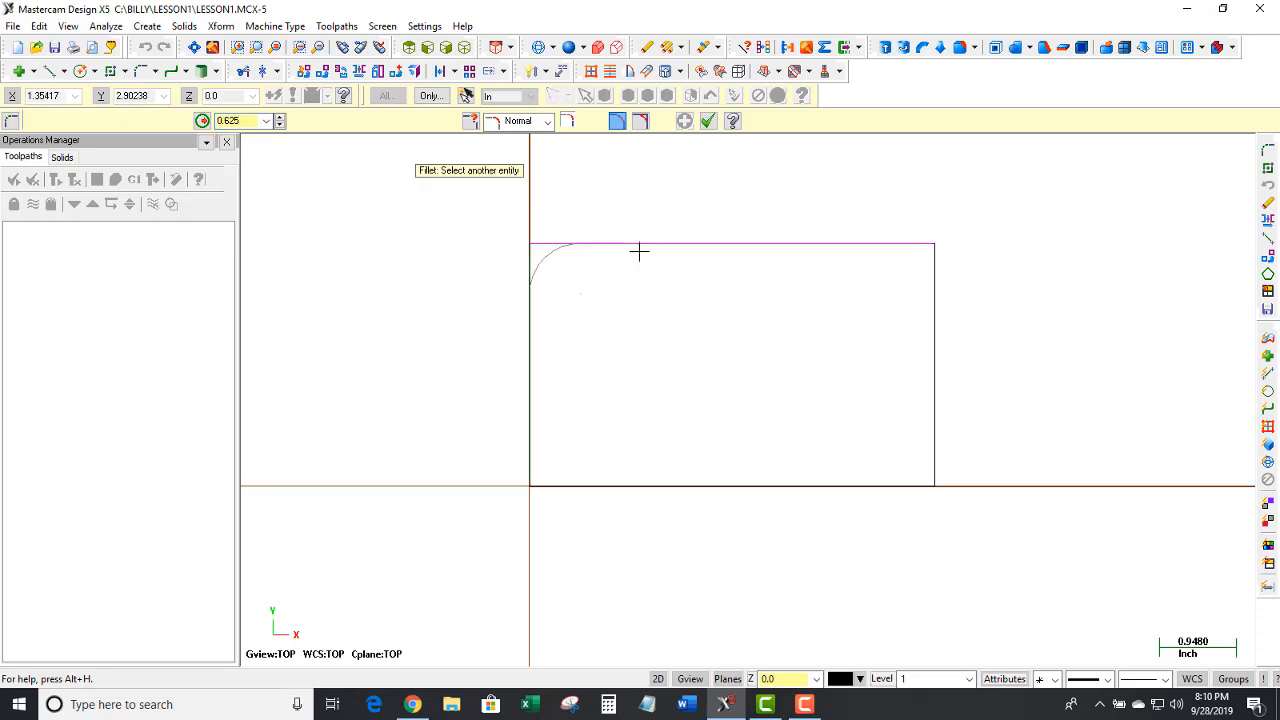
left_click(655, 371)
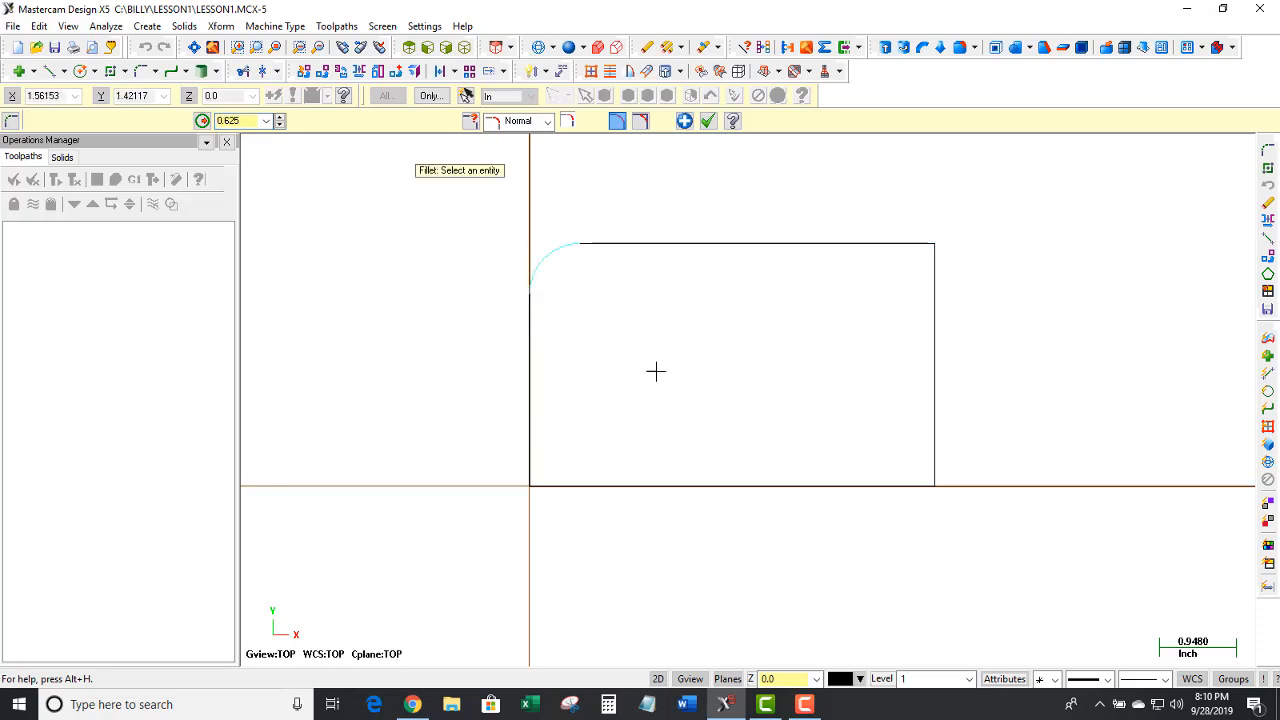
left_click(684, 121)
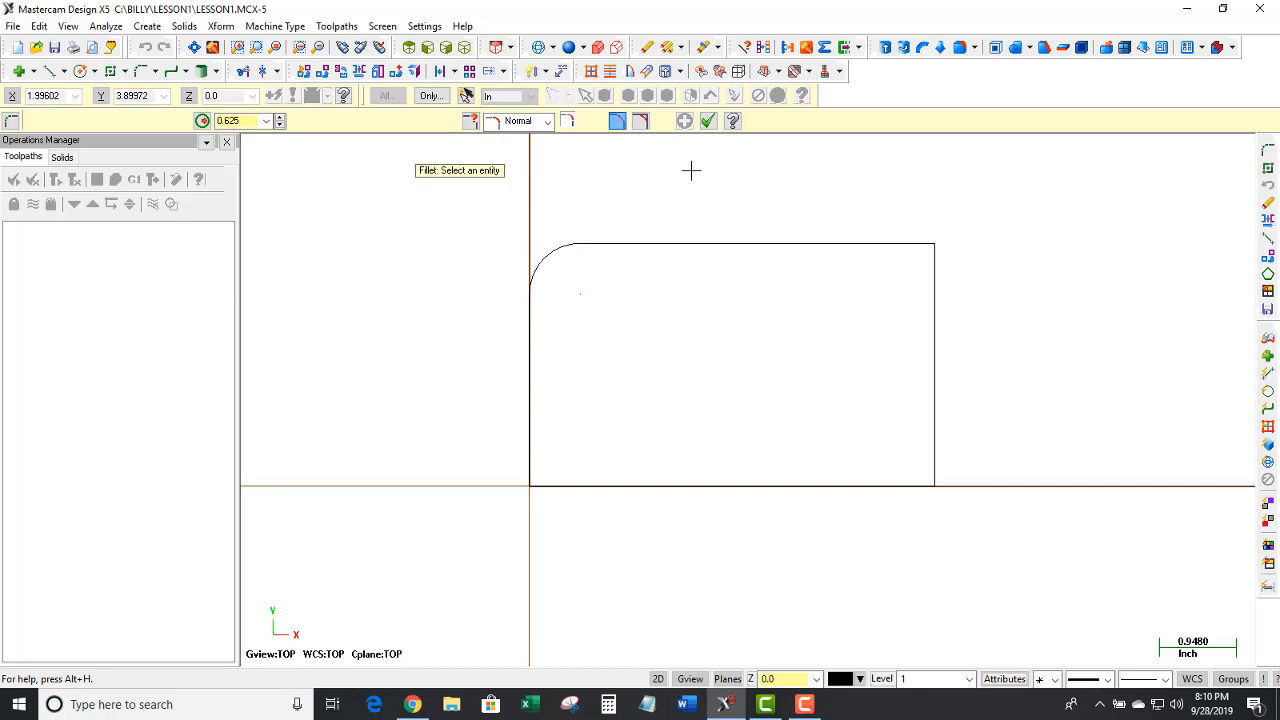
- Fillet the rectangle's upper-right corner with a 0.75 radius
double_click(242, 120)
key("BackSpace")
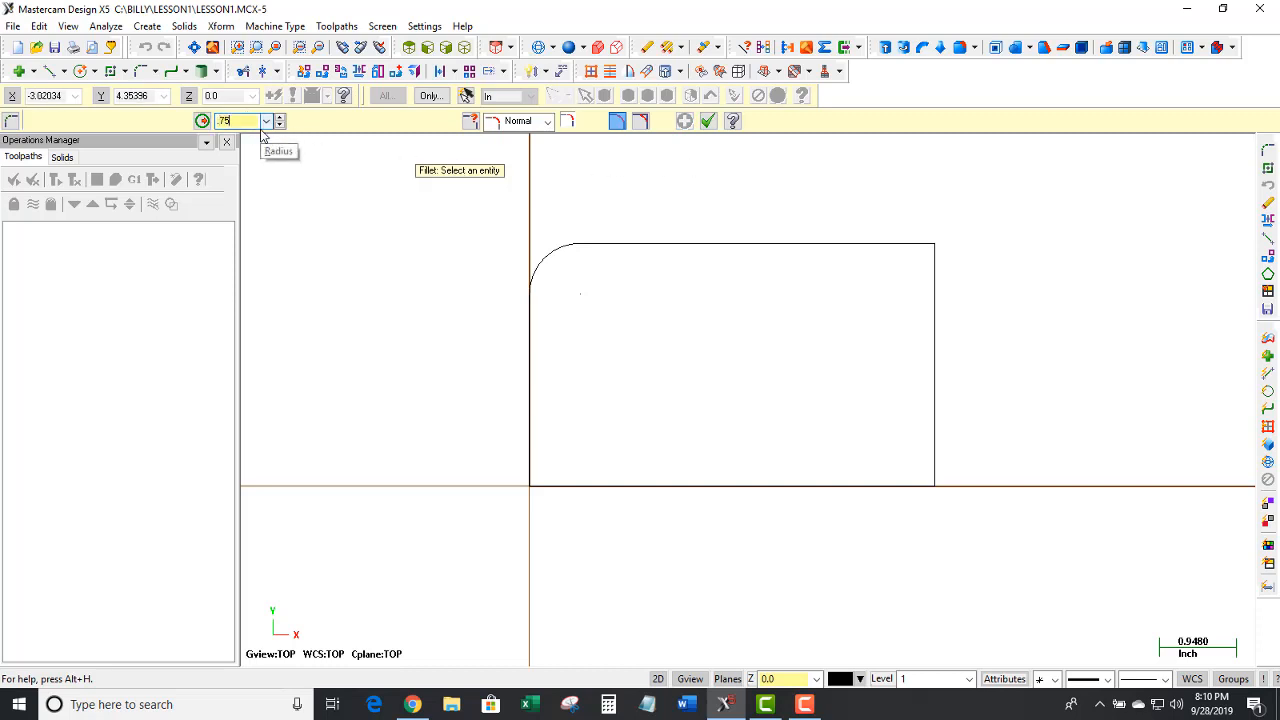
left_click(866, 244)
left_click(930, 330)
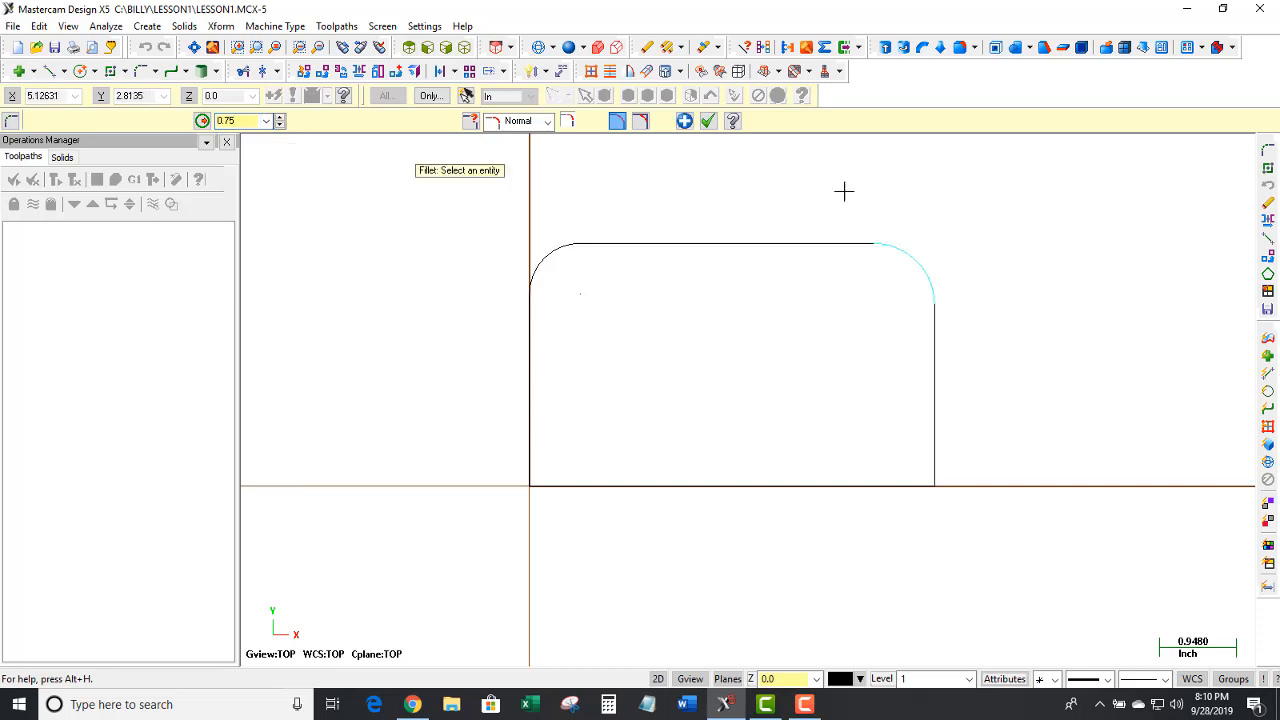
left_click(685, 121)
- Fillet the rectangle's lower-right corner with a 1.0 radius
double_click(240, 120)
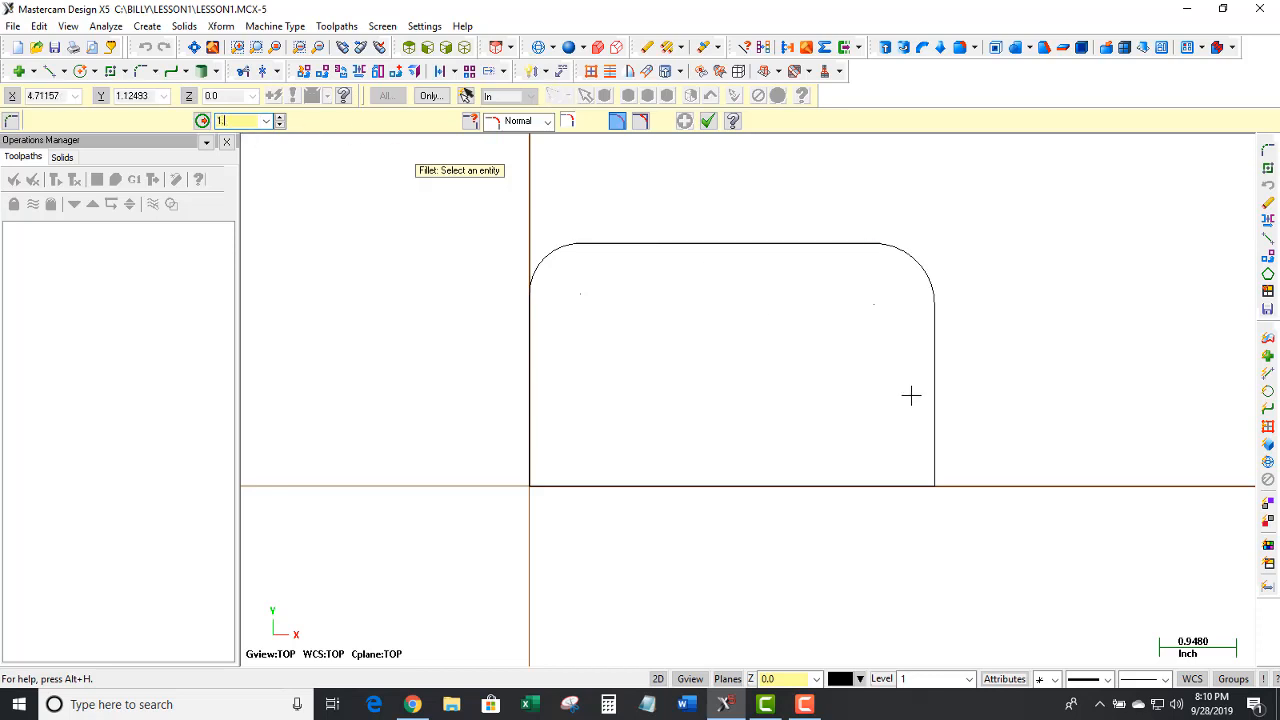
type("1.")
left_click(932, 400)
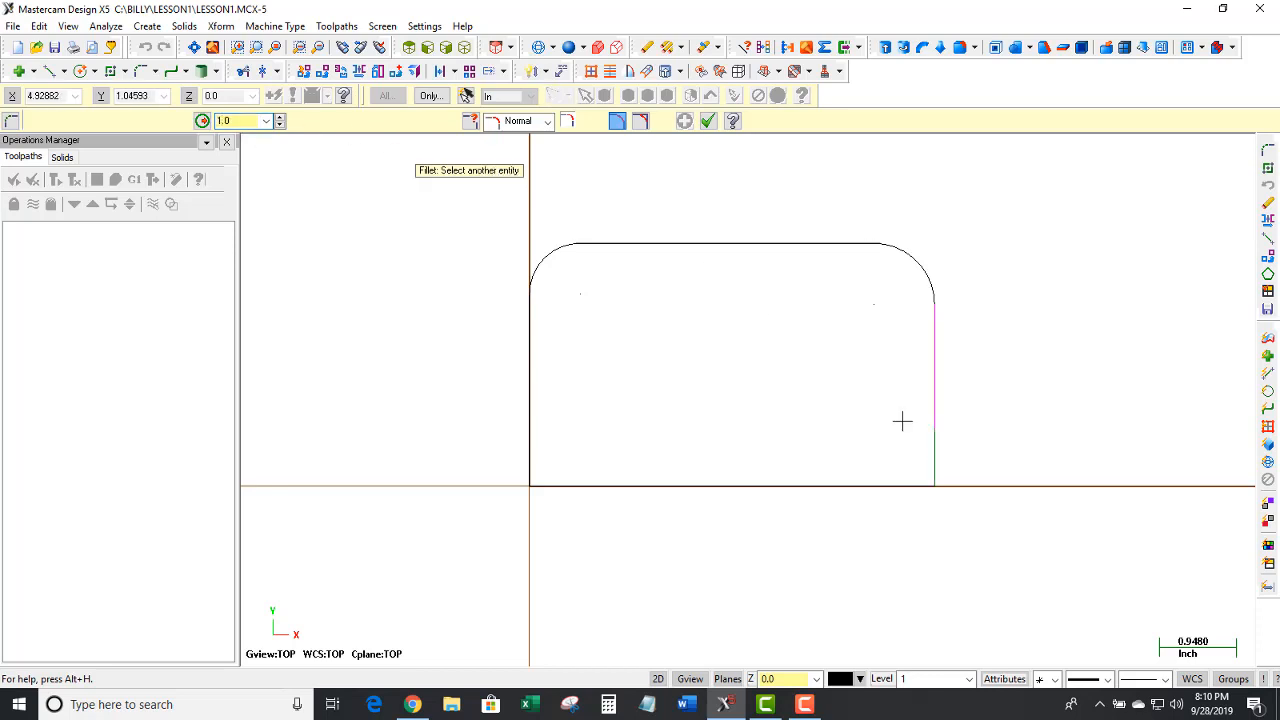
left_click(850, 487)
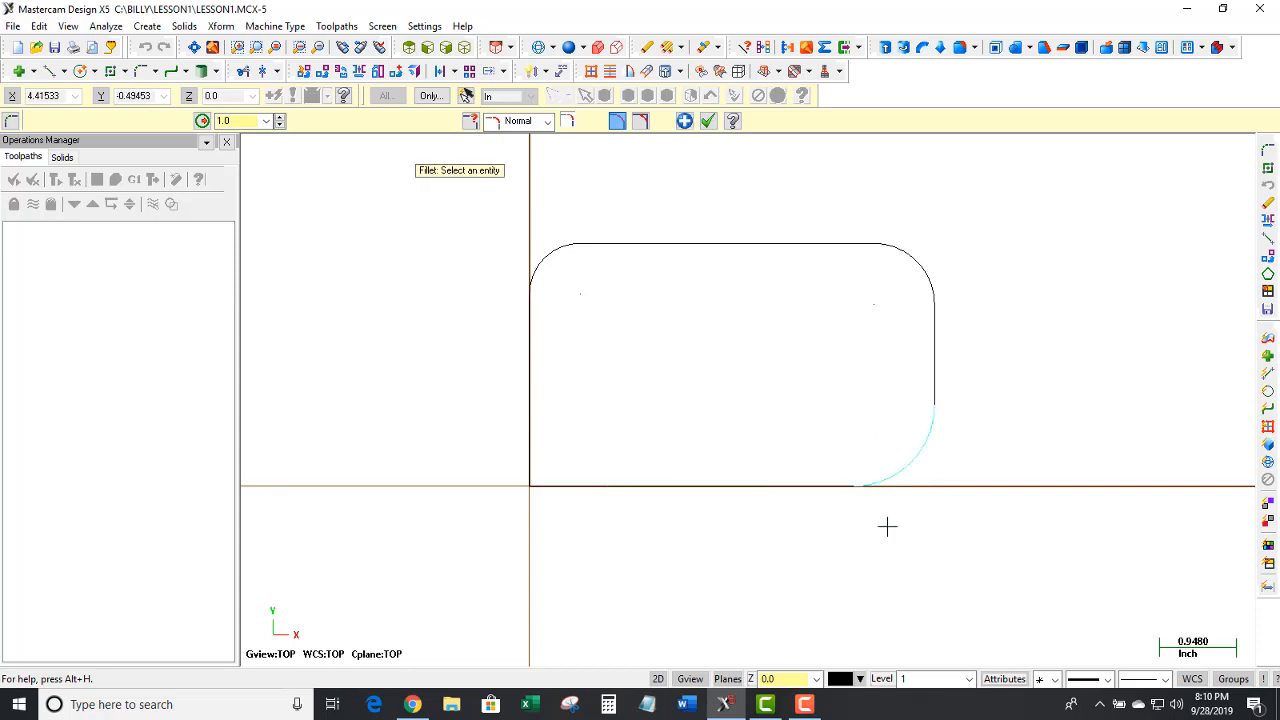
left_click(684, 121)
- Fillet the rectangle's lower-left corner at the origin with a 1.5 radius and finish the Fillet command
left_click(244, 121)
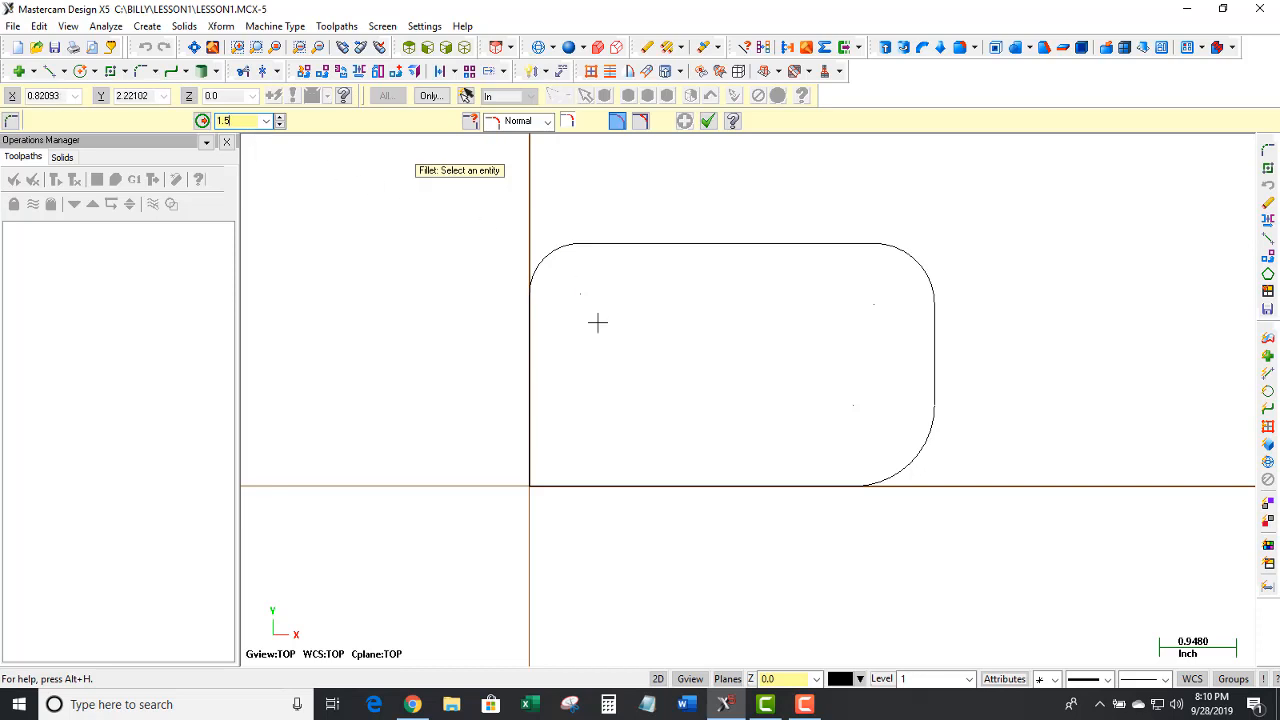
left_click(540, 390)
left_click(650, 486)
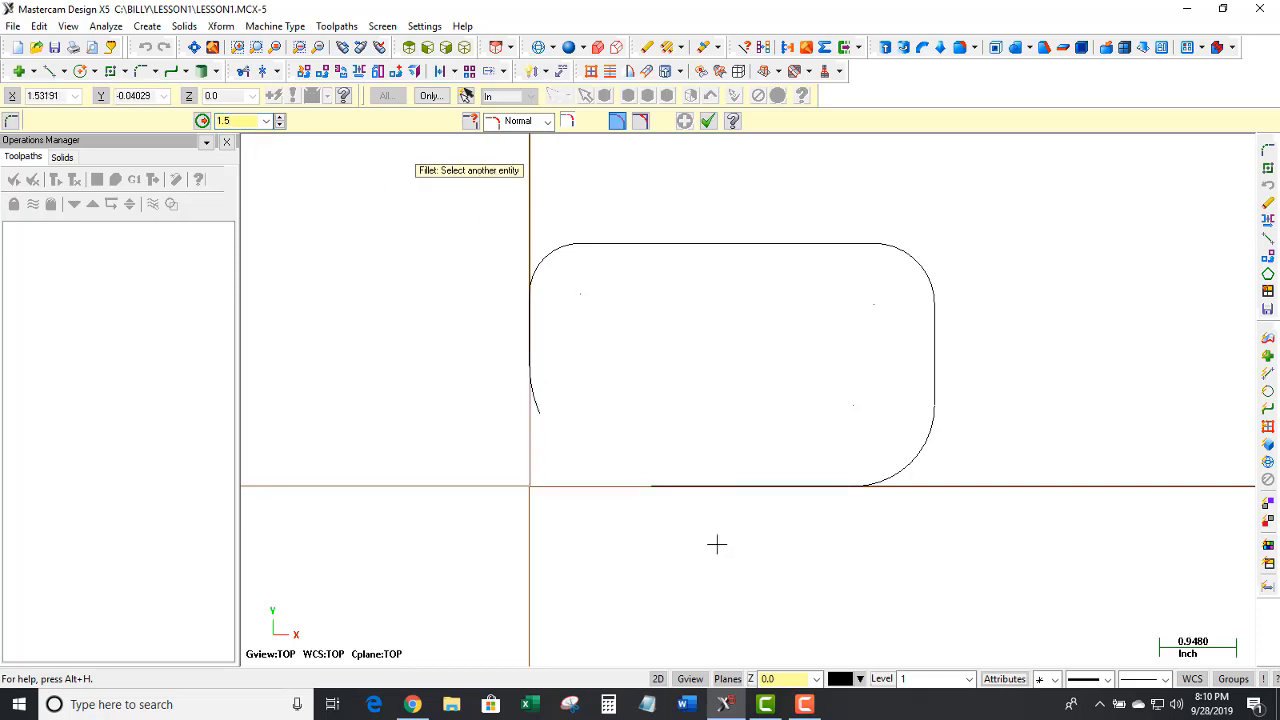
left_click(708, 121)
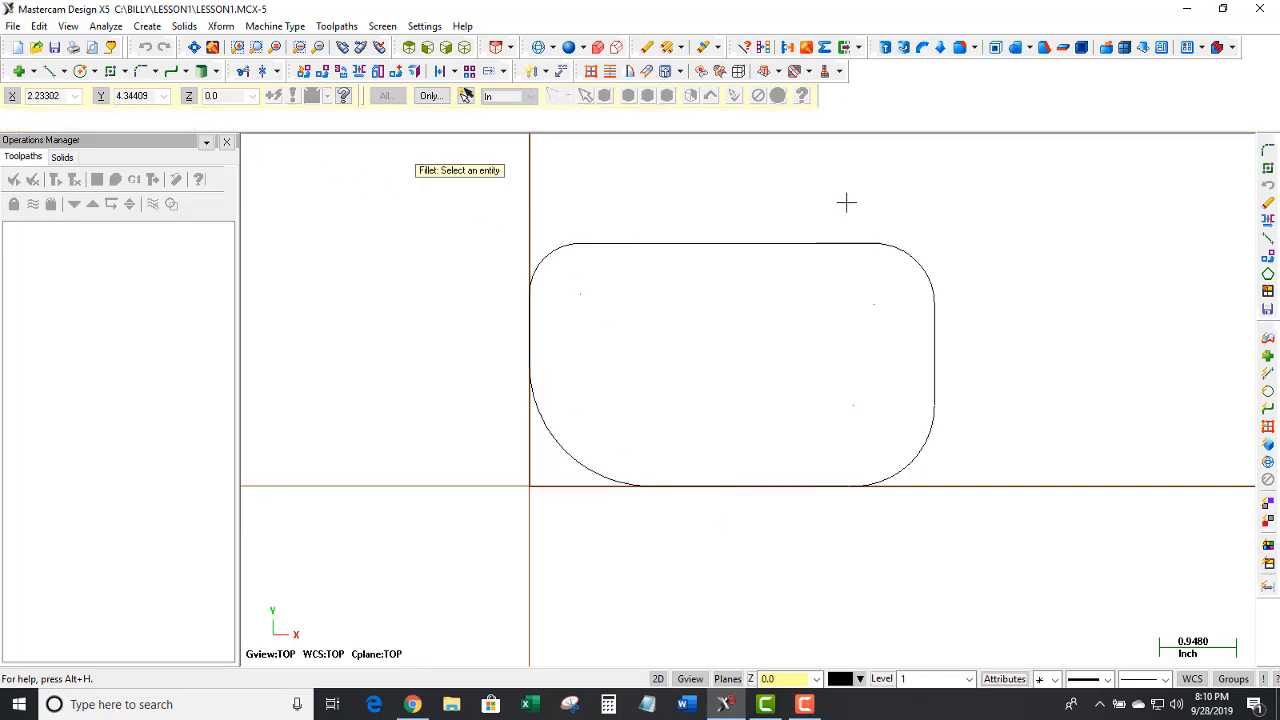
- Translate the whole filleted rectangle as a move by 1.0 in X and 1.0 in Y
scroll(1063, 377, "down", 2)
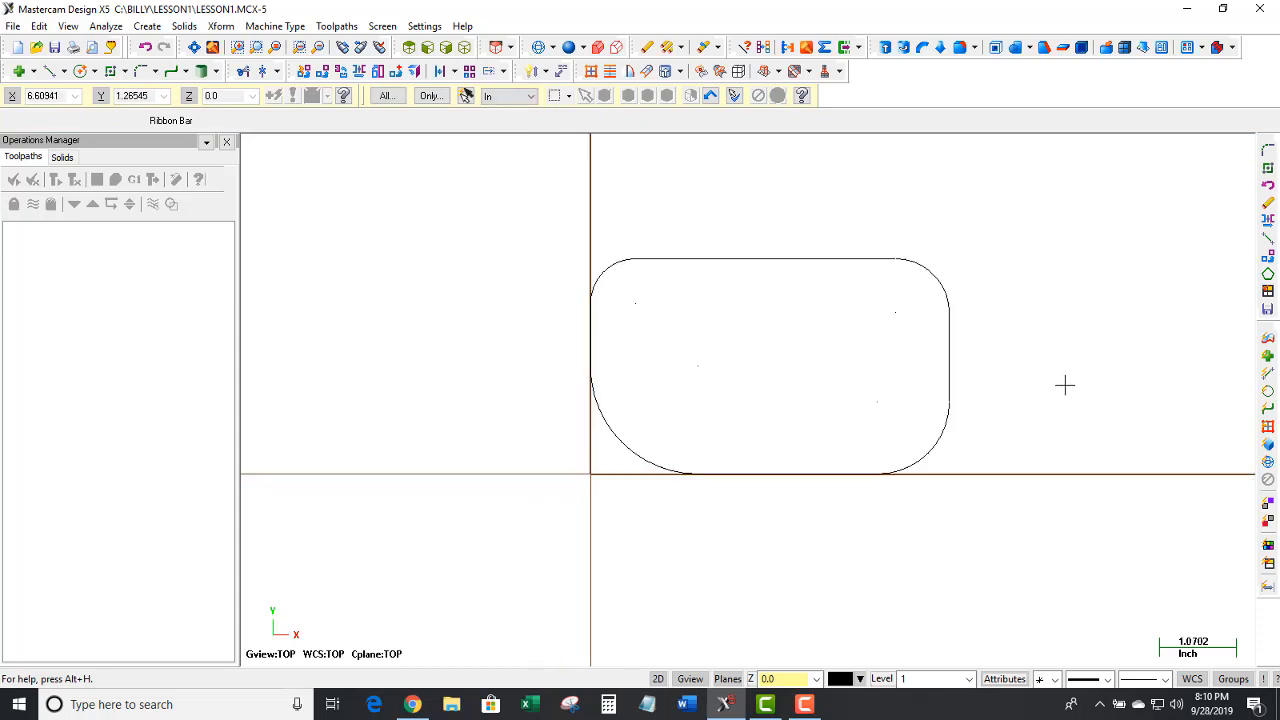
left_click_drag(592, 310, 540, 231)
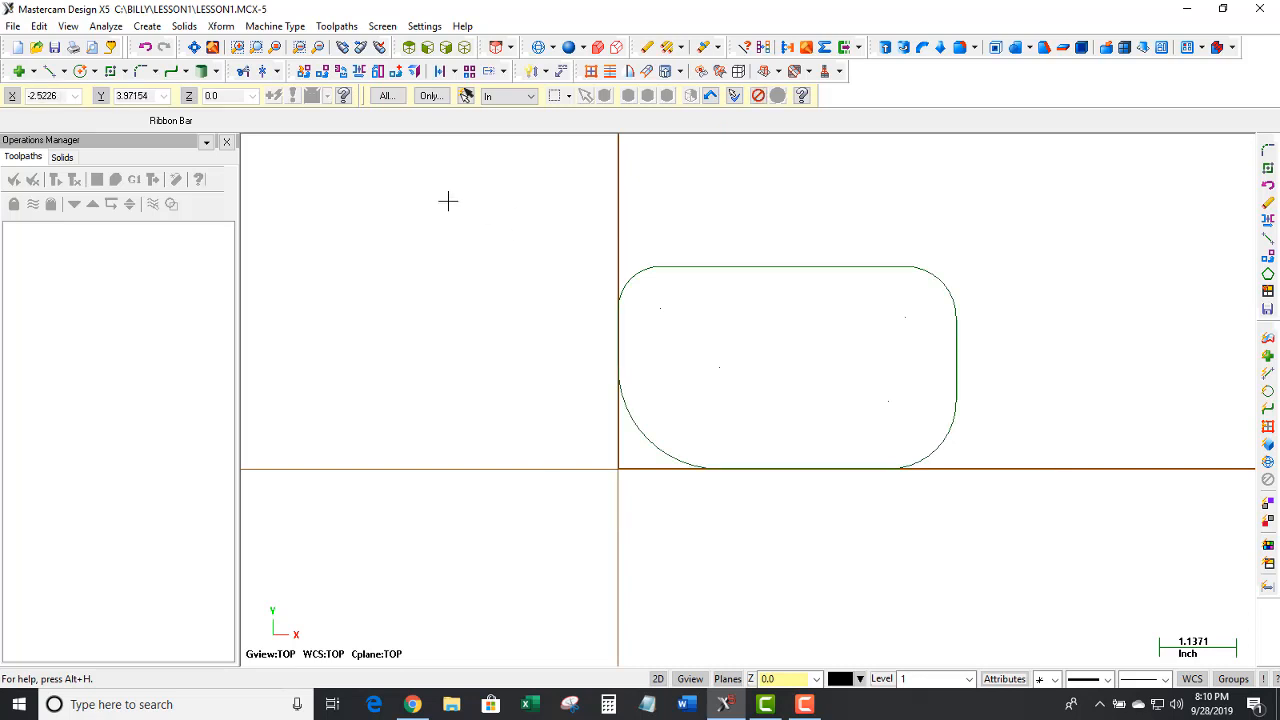
left_click(222, 27)
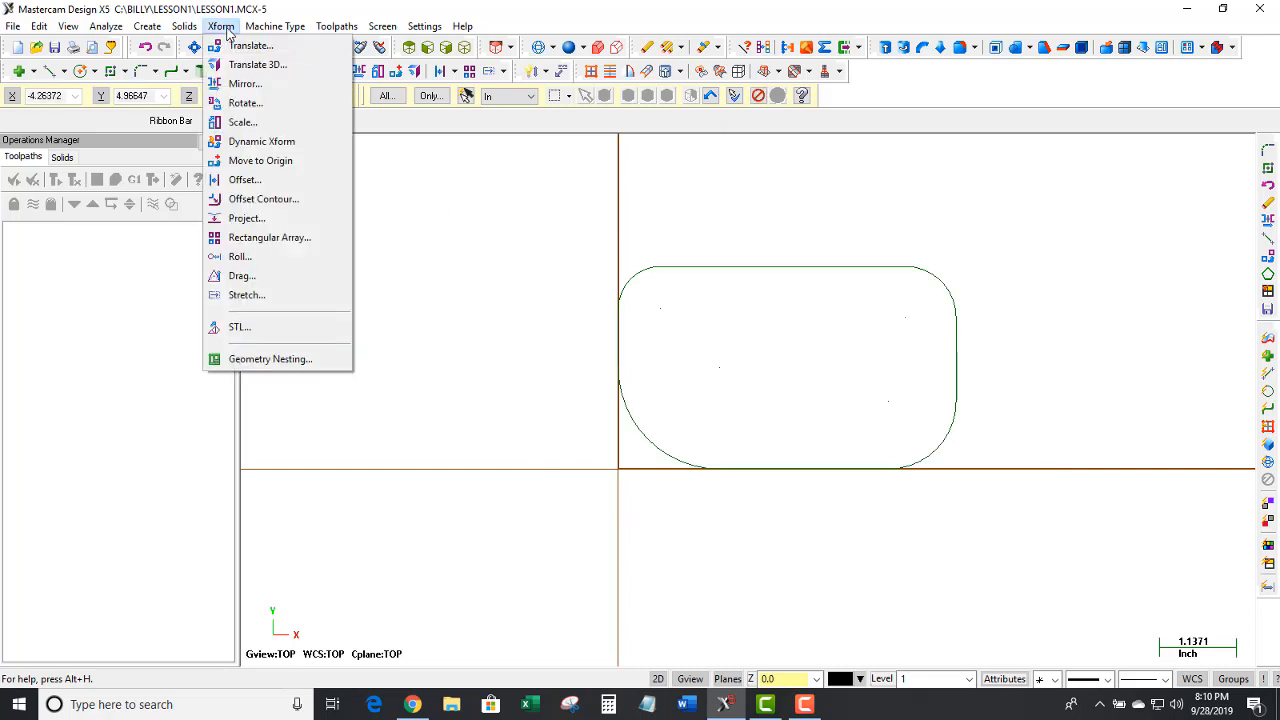
left_click(245, 46)
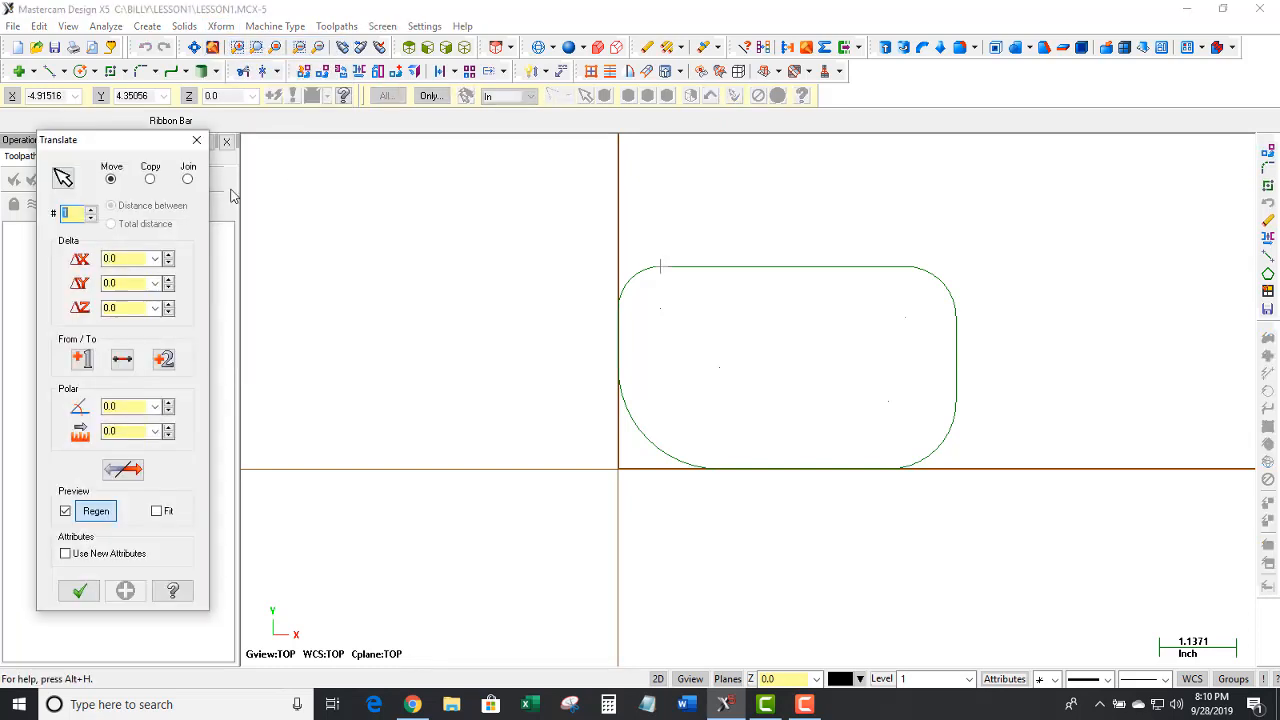
left_click(111, 178)
left_click(122, 258)
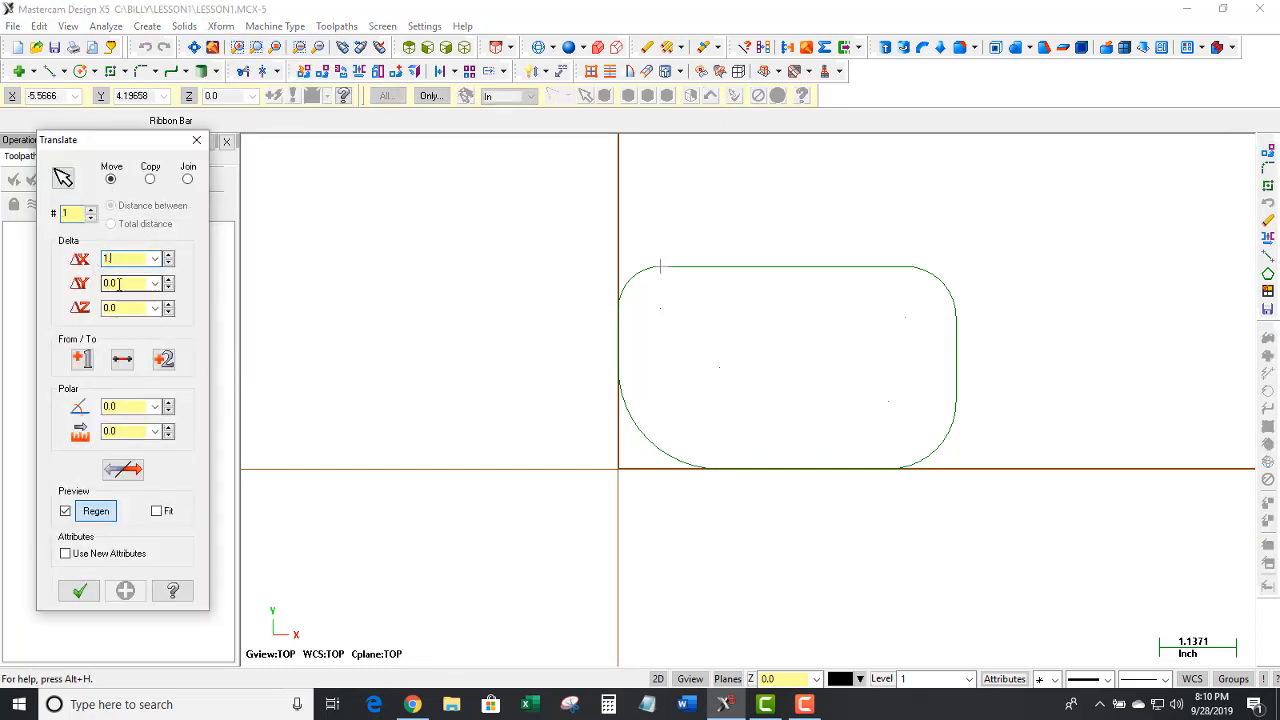
key("Tab")
type("1")
key("Return")
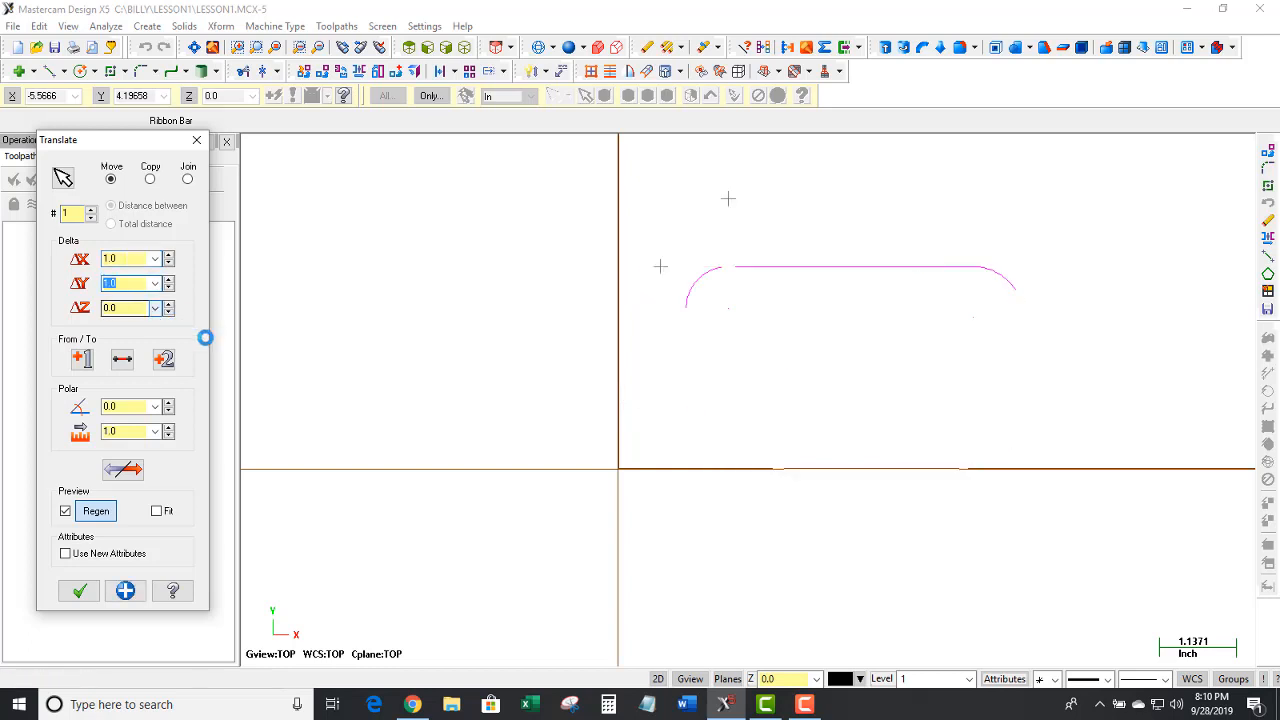
left_click(79, 590)
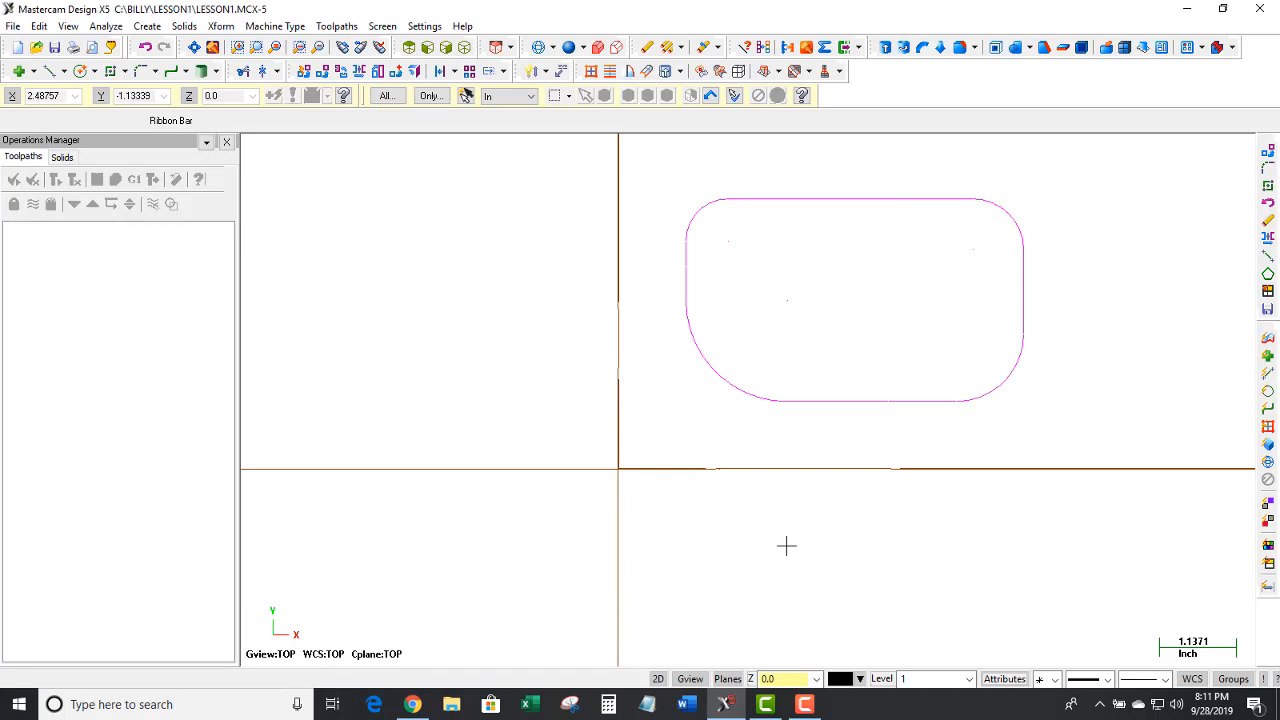
- Mirror the whole filleted rectangle as a copy about the Y axis at X 0.0, keeping the Mirror command running
scroll(1017, 503, "down", 2)
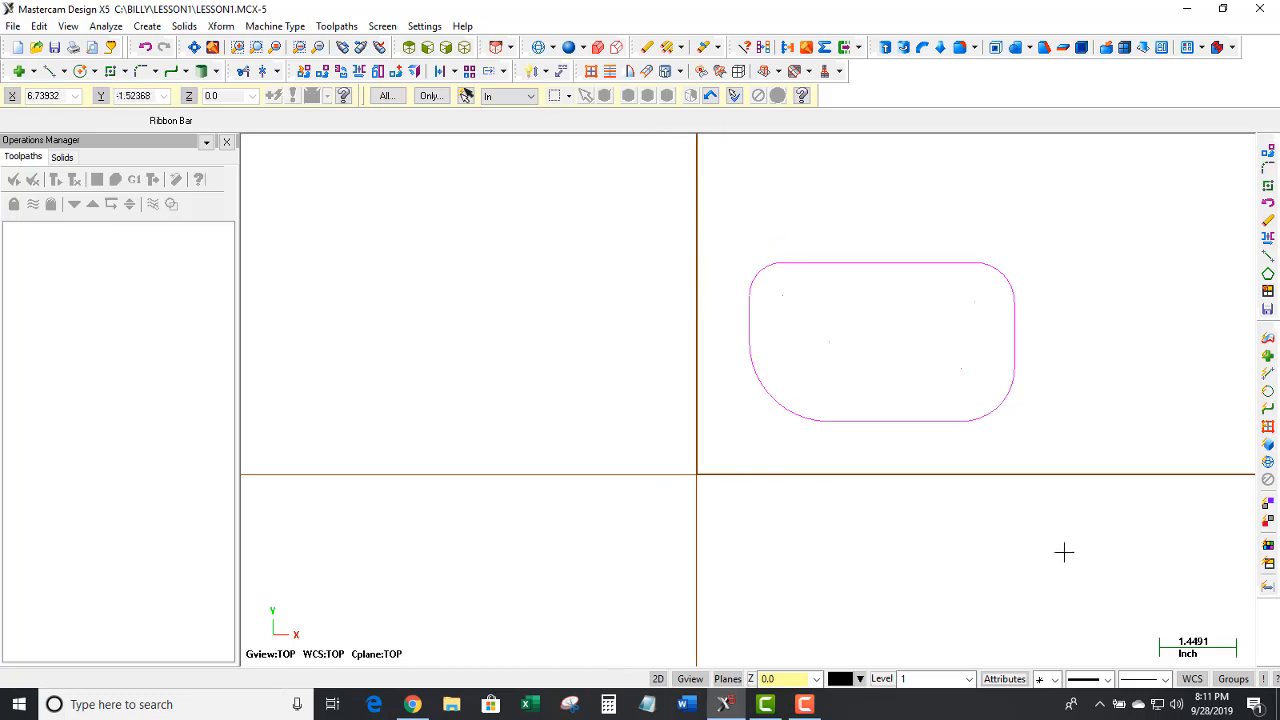
left_click_drag(974, 490, 731, 229)
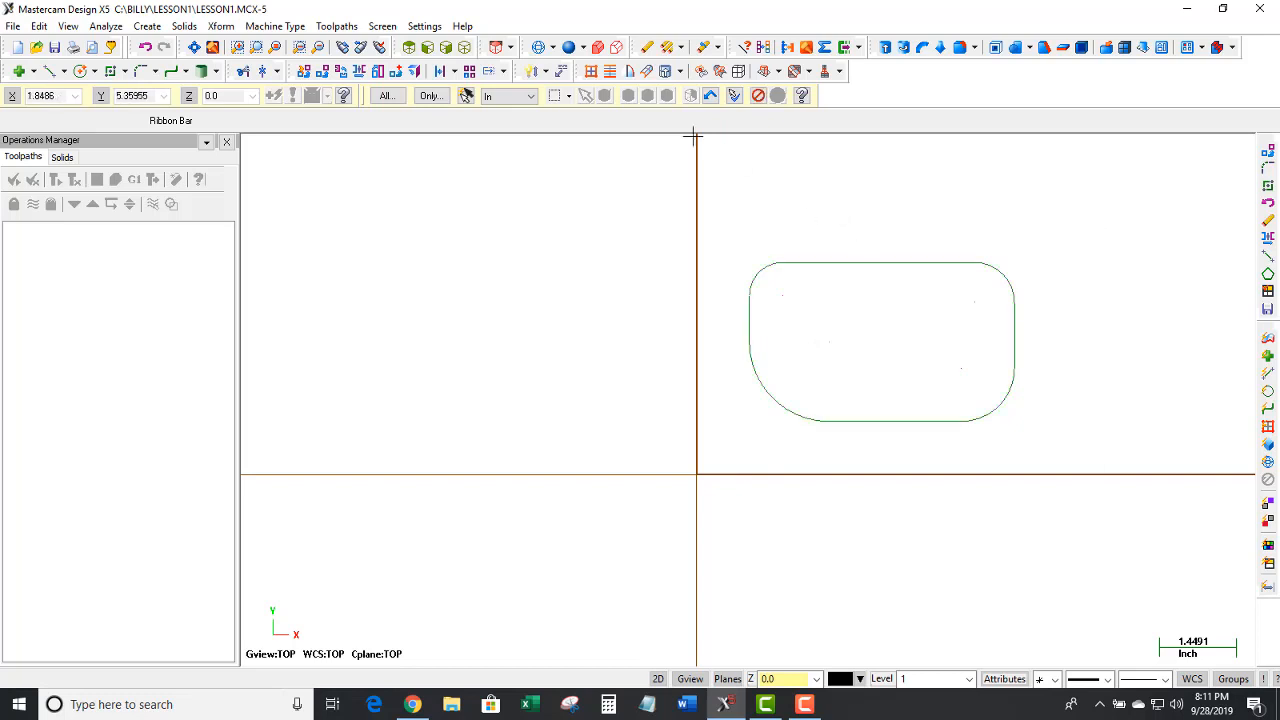
left_click(221, 27)
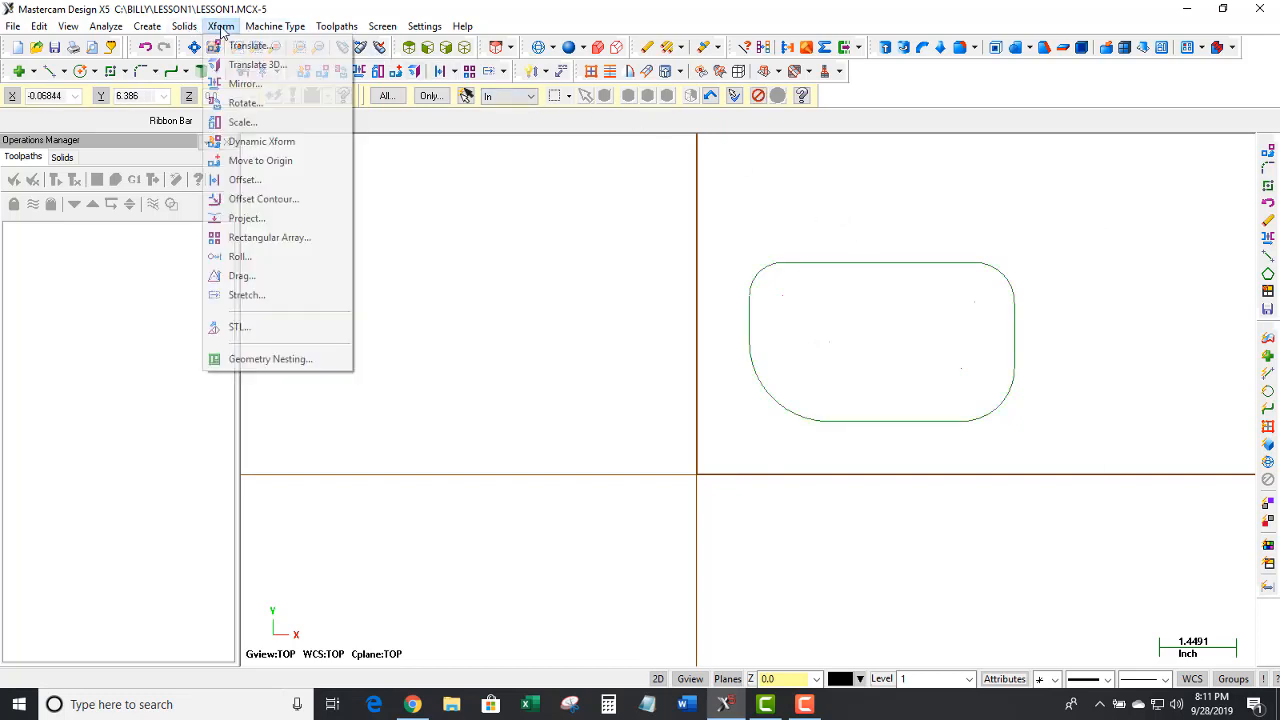
left_click(236, 83)
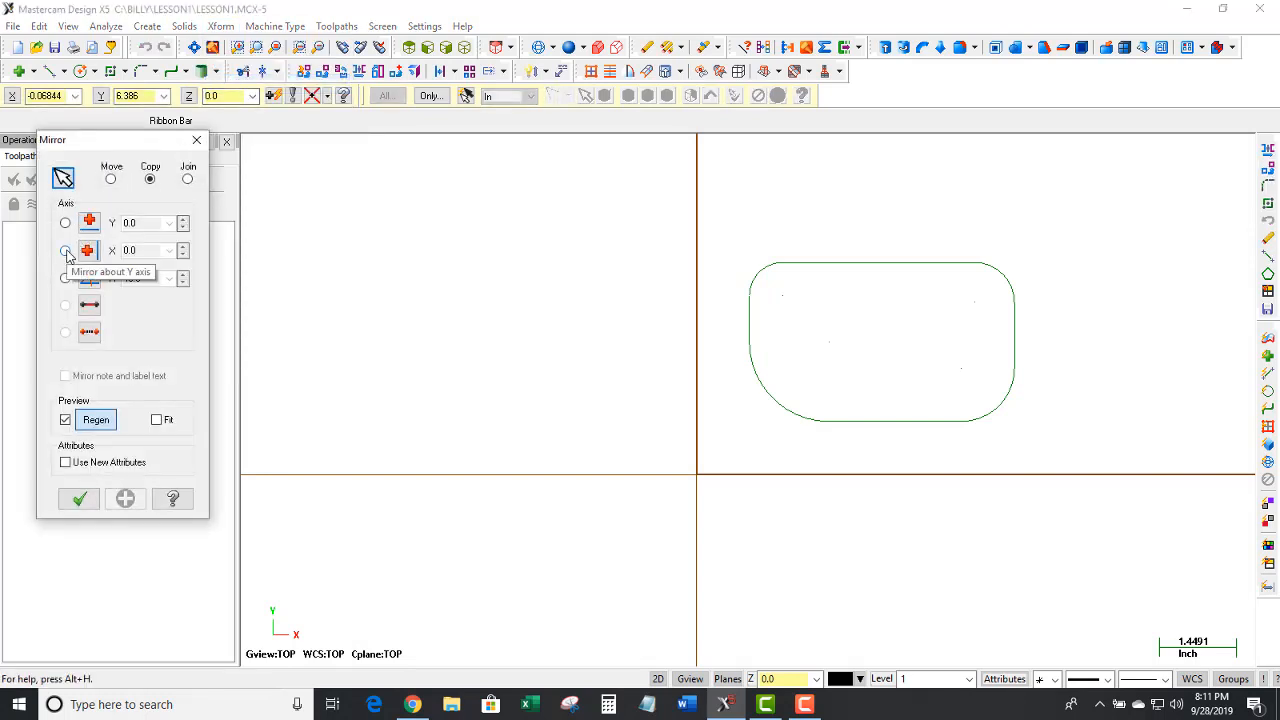
left_click(65, 251)
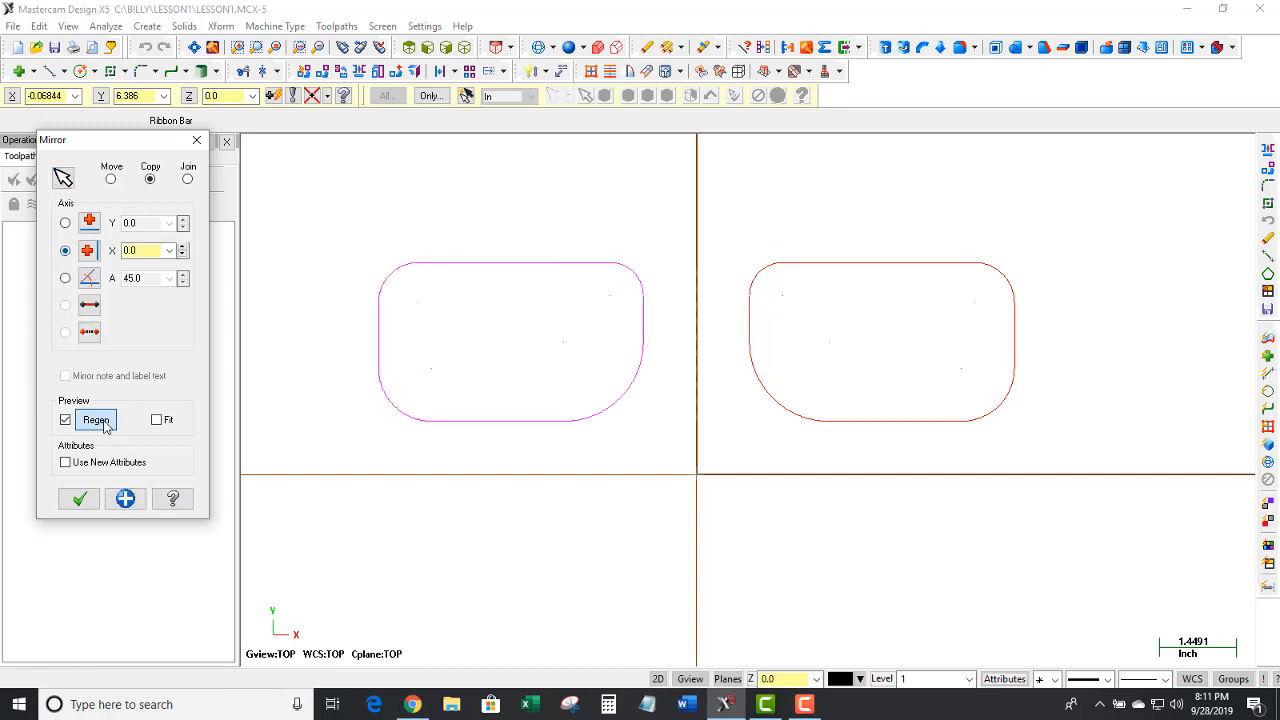
left_click(125, 497)
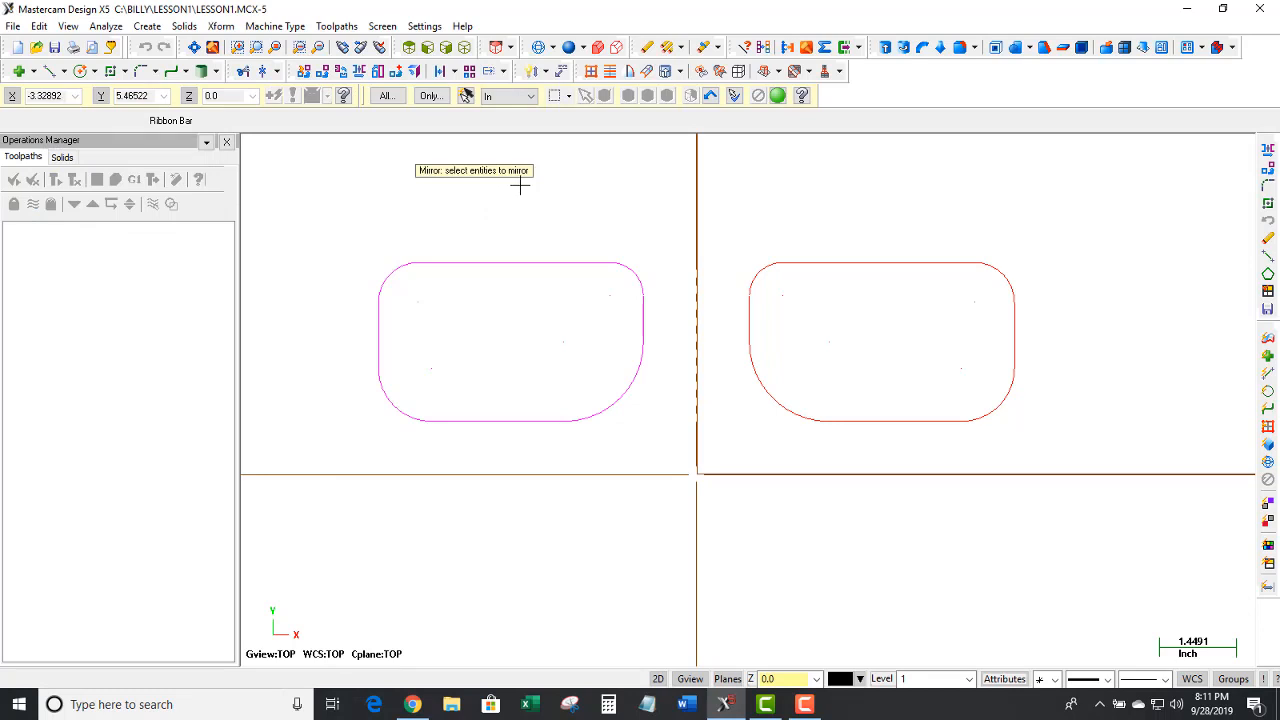
- Mirror both filleted rectangles as copies about the X axis at Y 0.0 and finish the Mirror command
mouse_move(445, 289)
left_mouse_down()
mouse_move(777, 400)
mouse_move(1066, 455)
left_mouse_up()
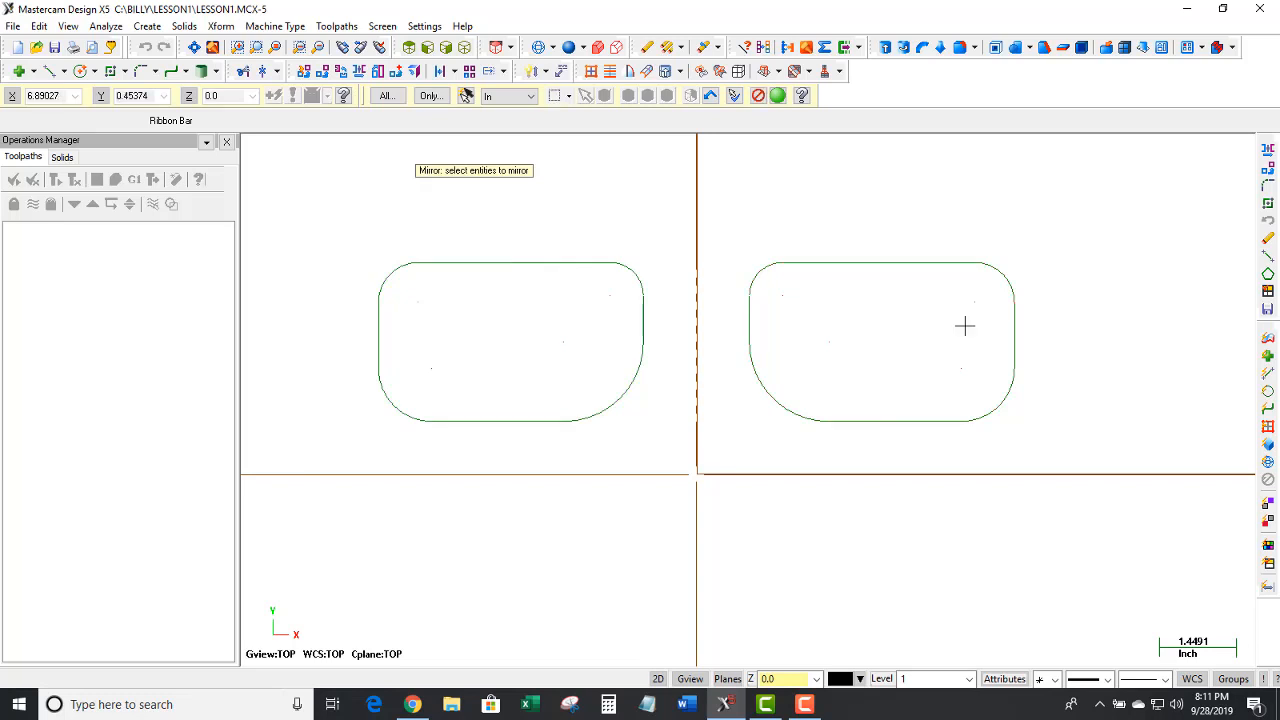
left_click(777, 95)
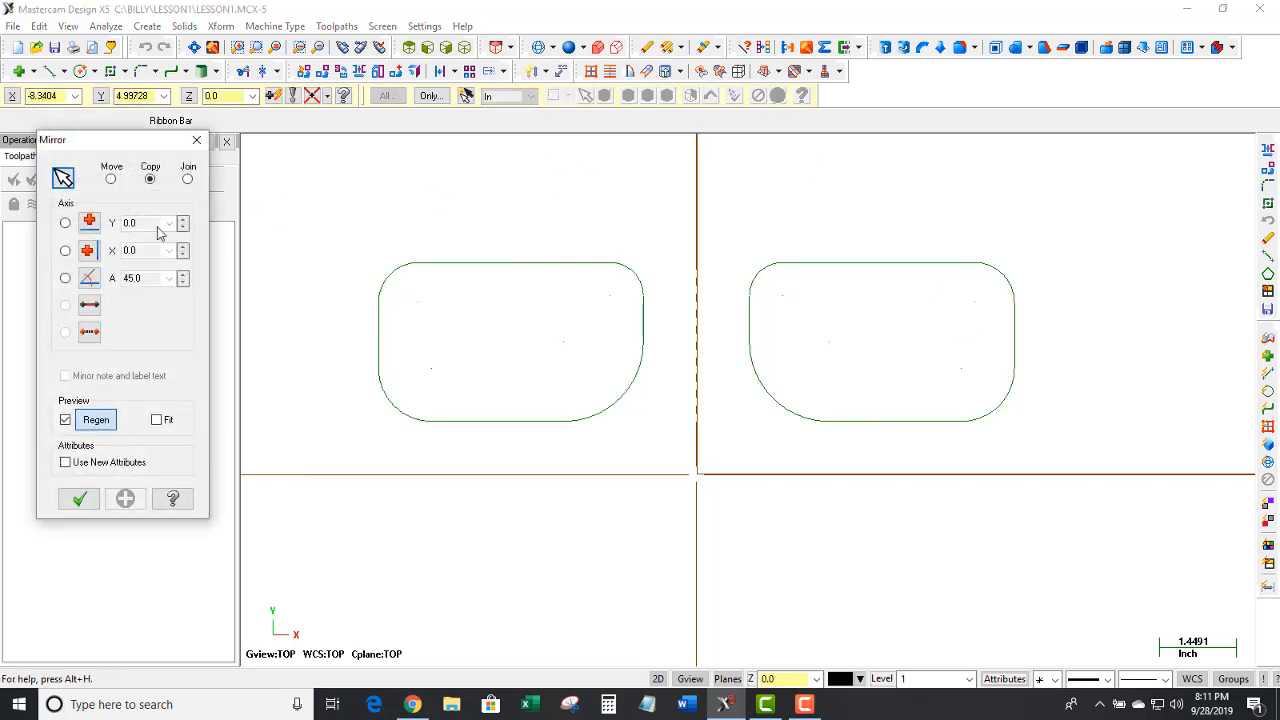
left_click(66, 224)
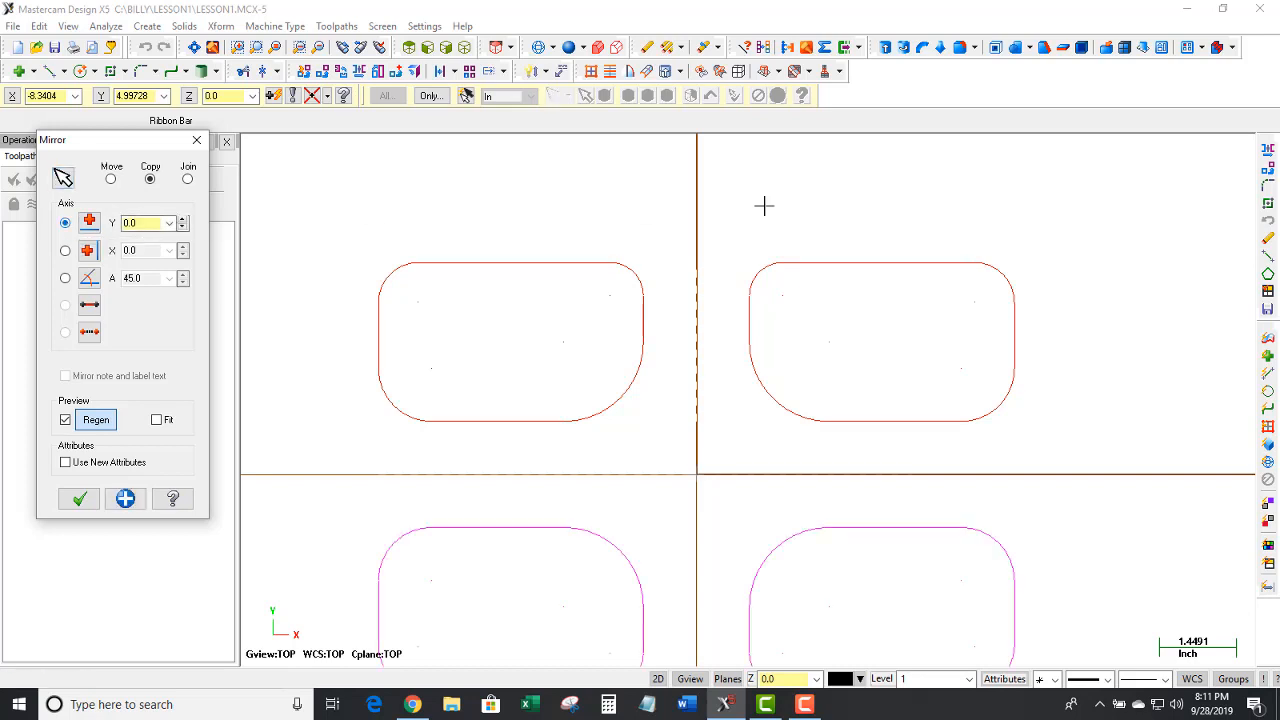
scroll(926, 164, "down", 3)
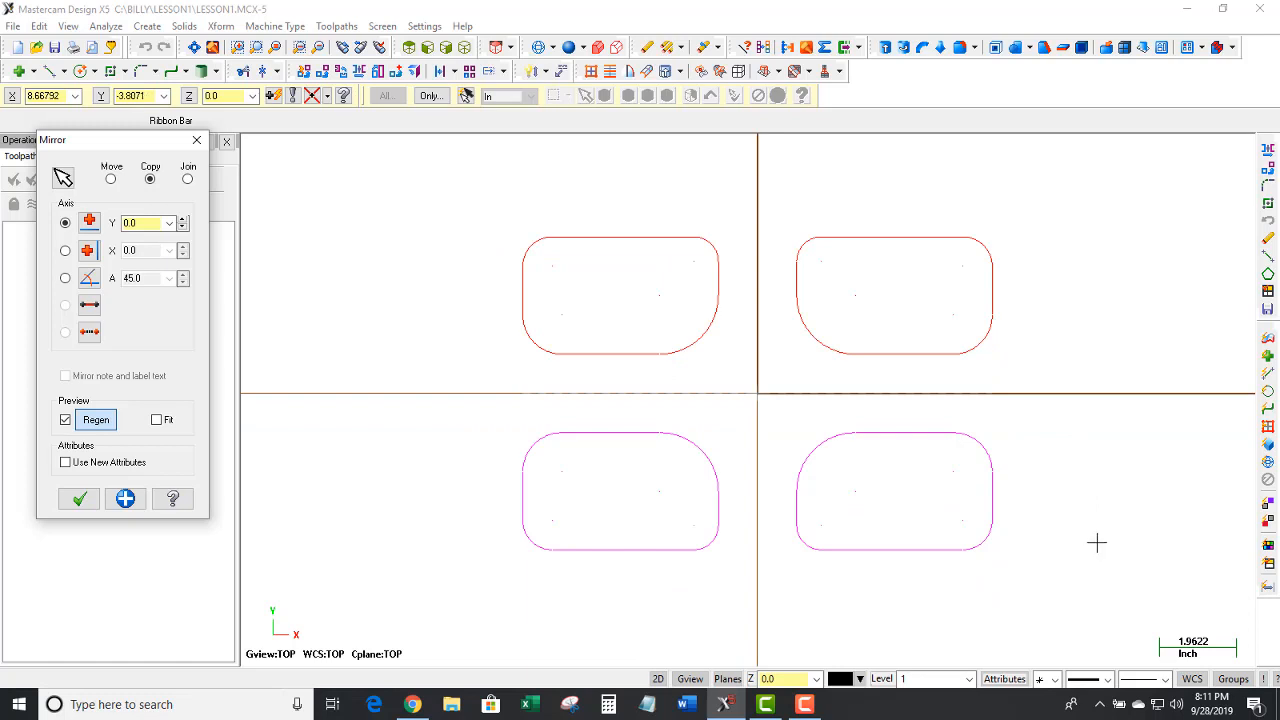
left_click(79, 498)
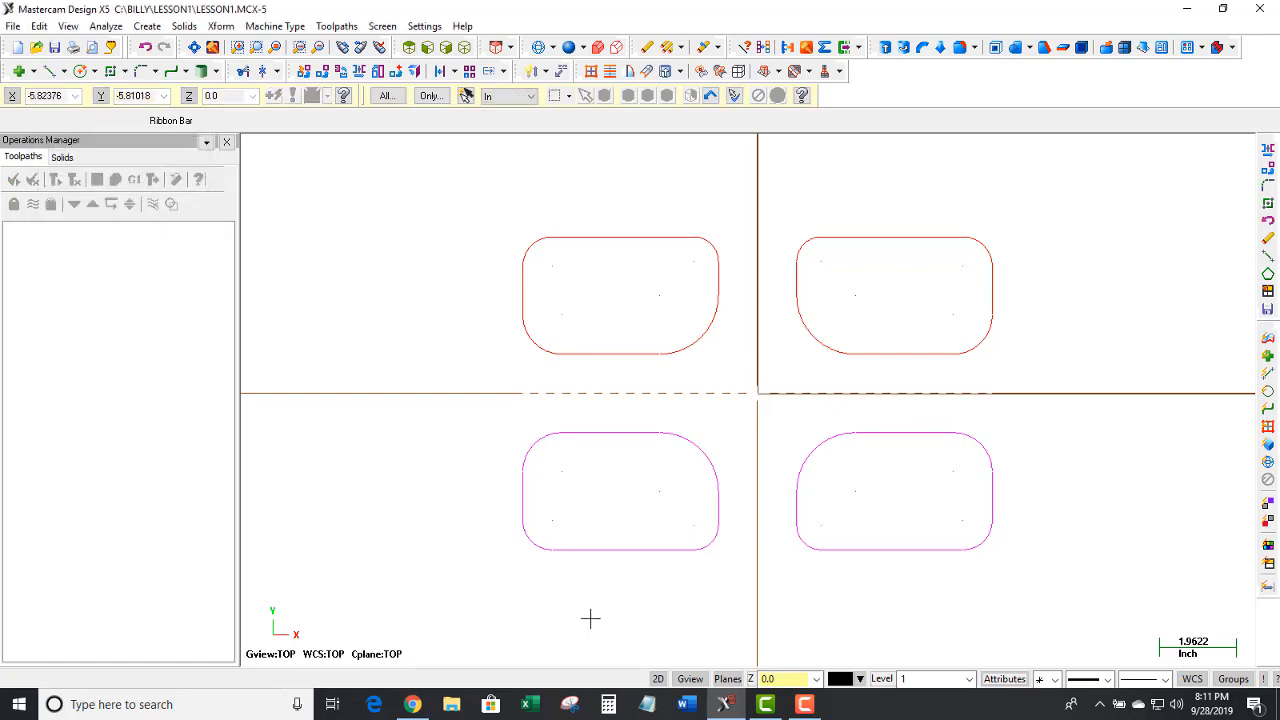
- Undo the last two mirror operations
scroll(814, 625, "up", 1)
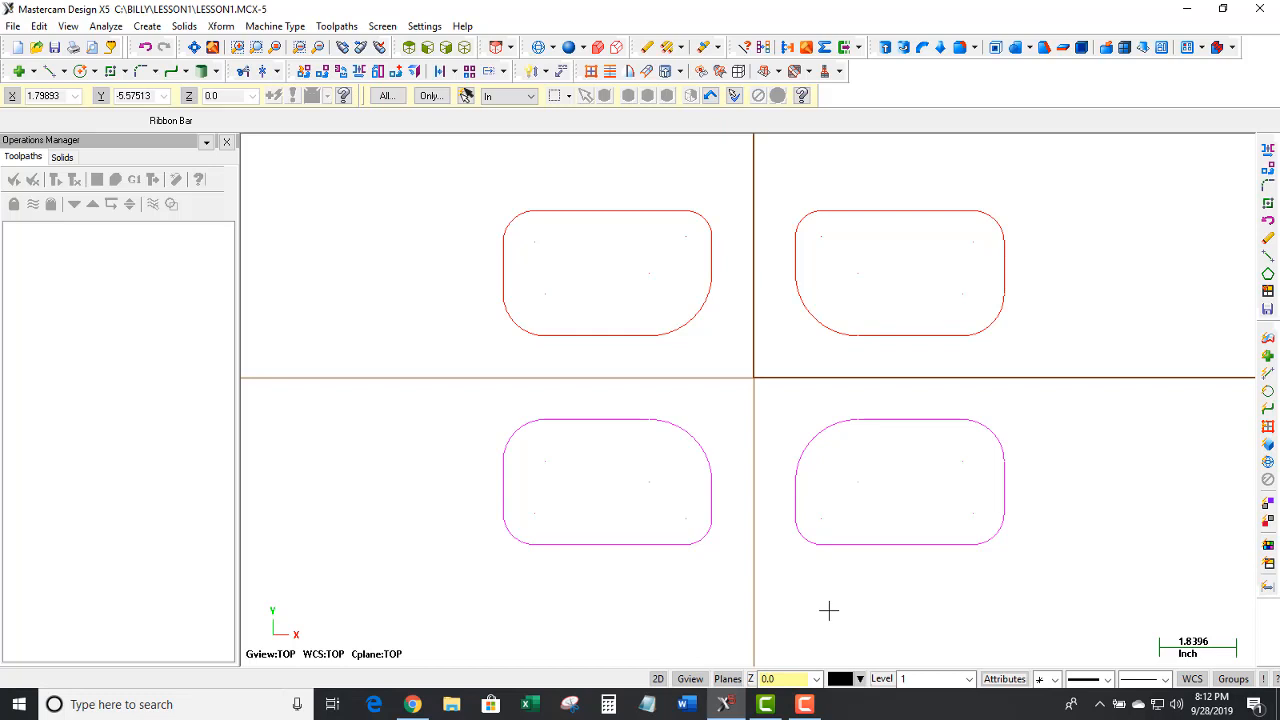
left_click(145, 48)
left_click(145, 48)
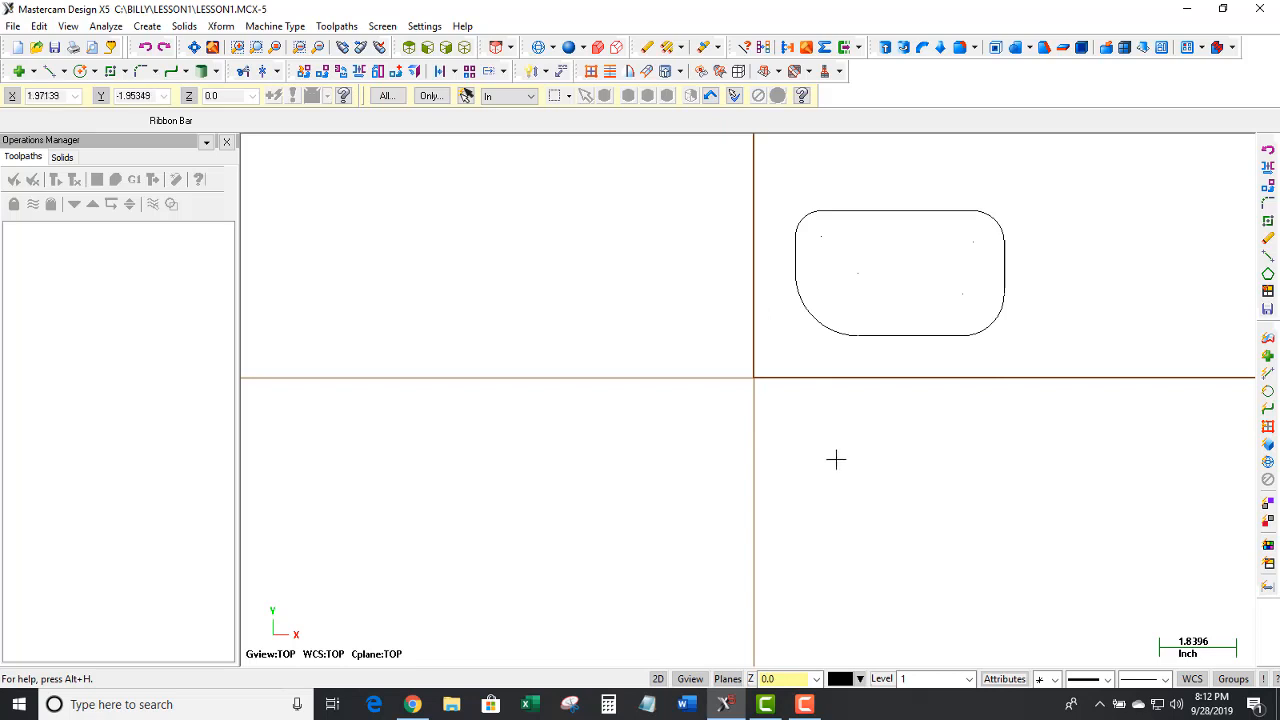
- Draw a free diagonal line about 13.06 inches long at about 314°, sloping down across both axes on the origin side of the filleted rectangle
left_click(47, 71)
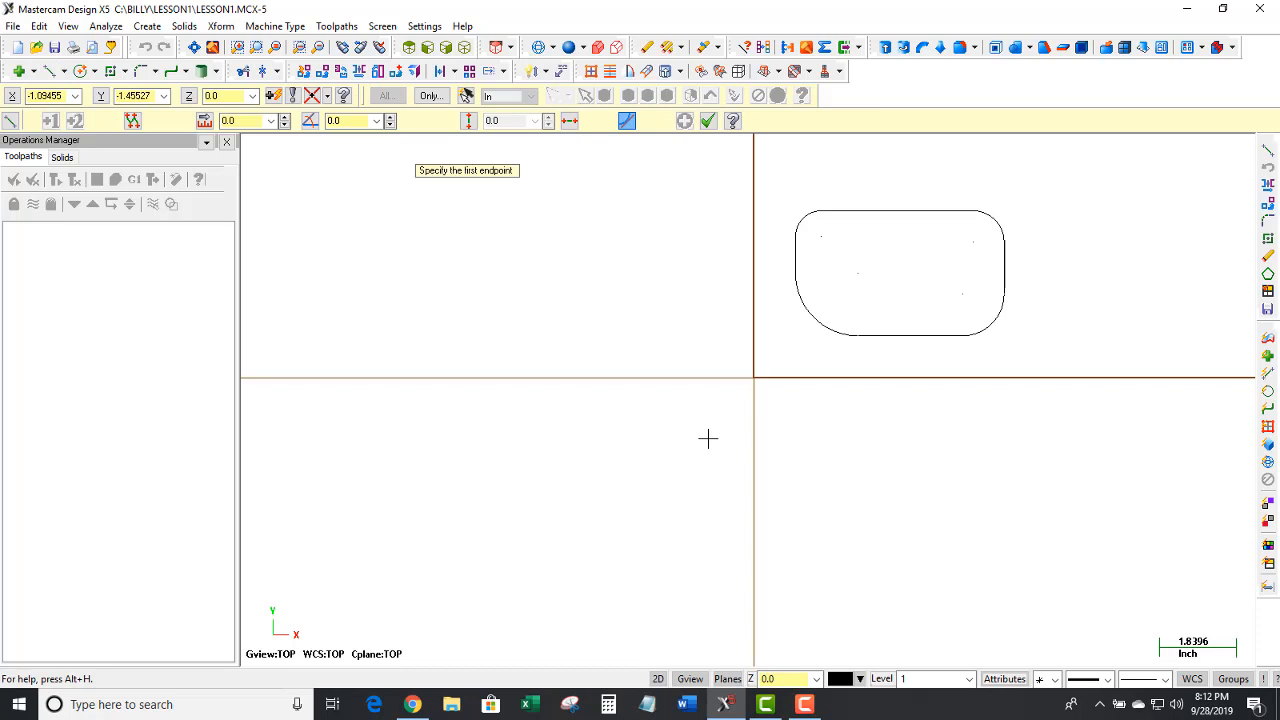
left_click(486, 223)
left_click(869, 614)
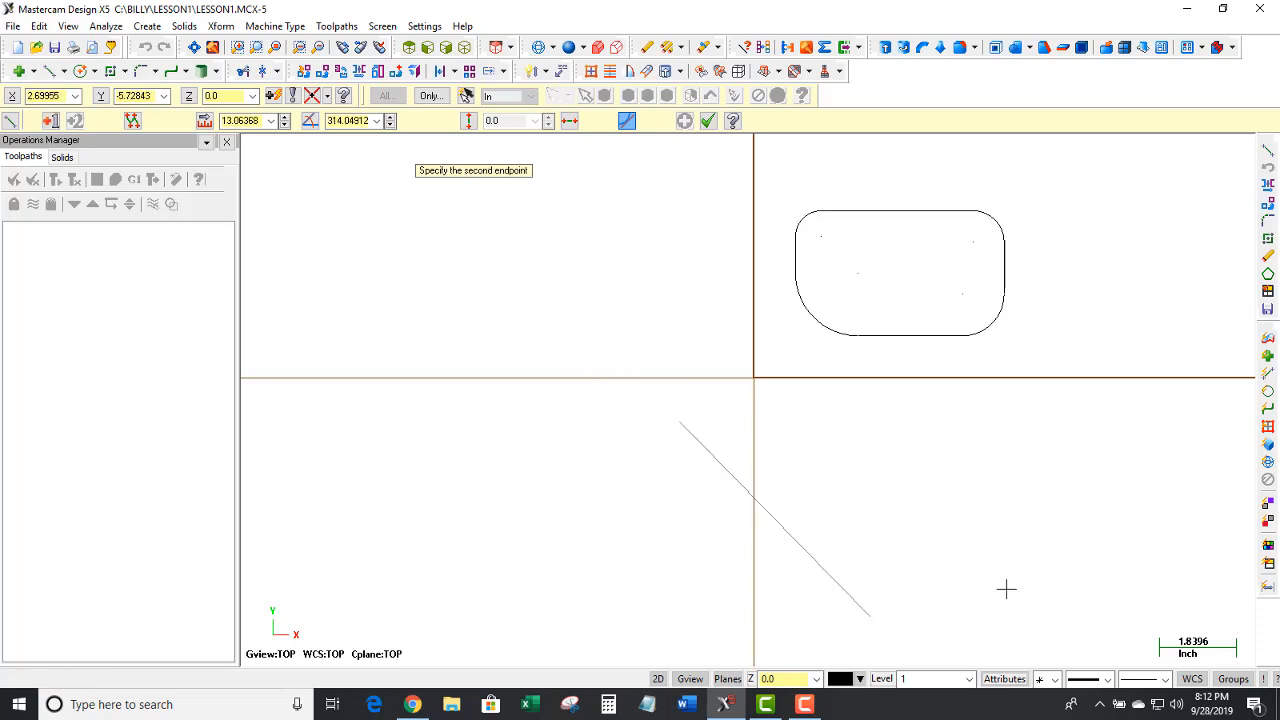
left_click(708, 121)
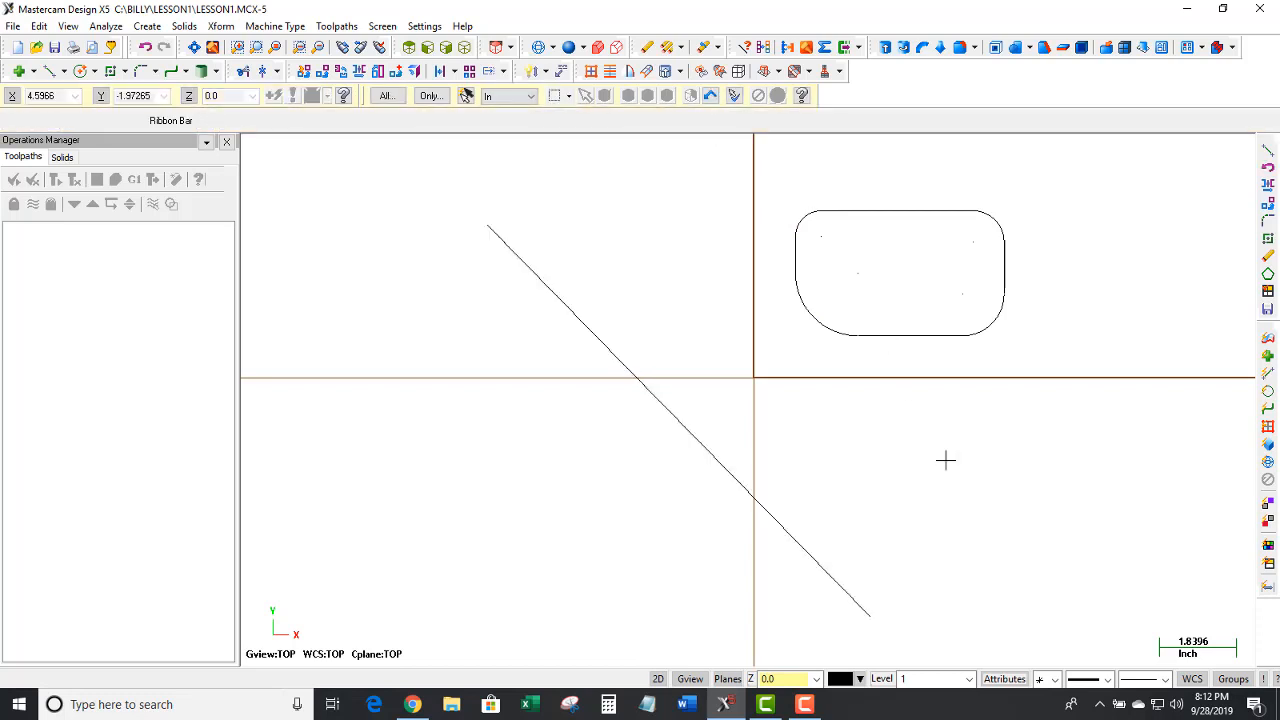
- Mirror the filleted rectangle as a copy about the diagonal line
scroll(946, 460, "down", 1)
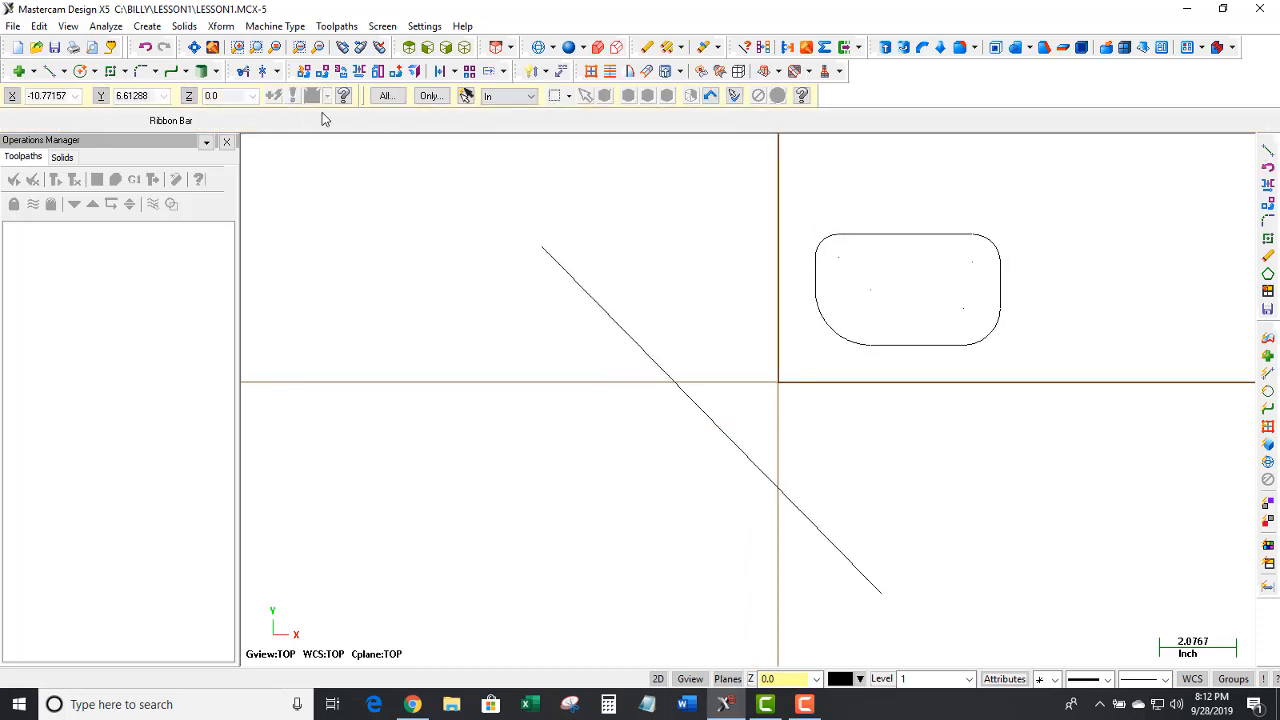
left_click(221, 26)
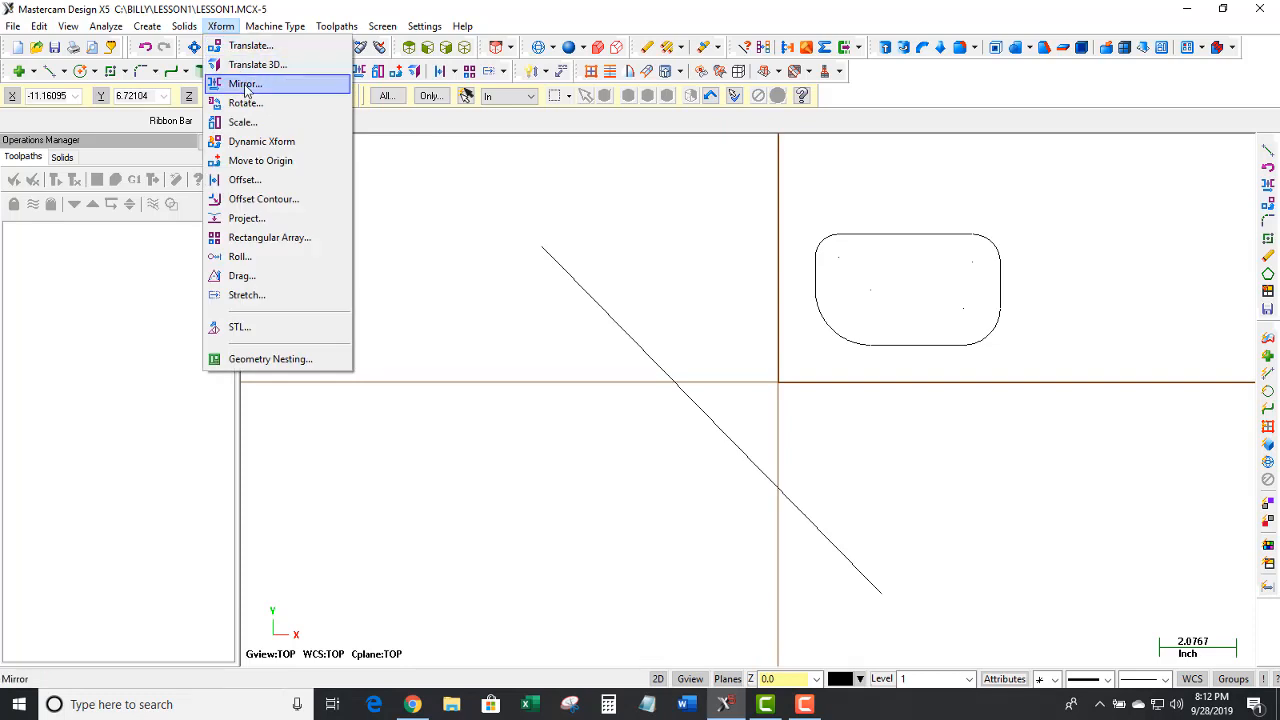
left_click(245, 84)
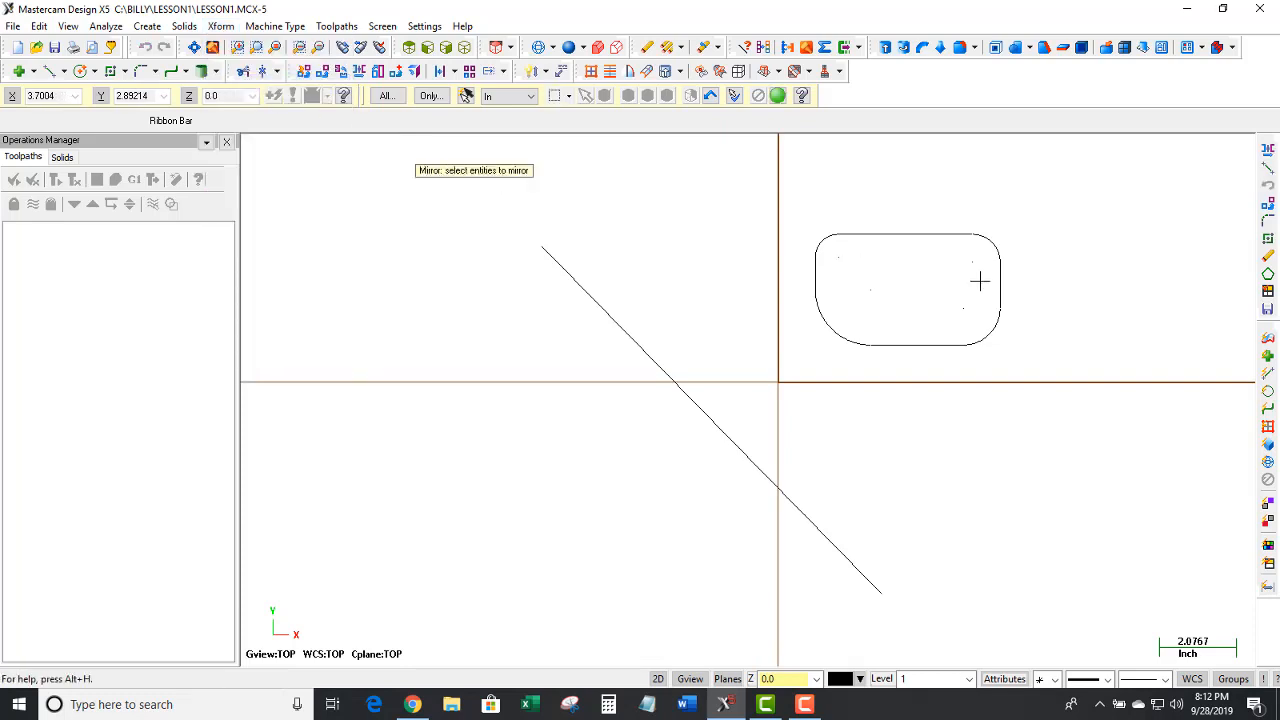
left_click_drag(1082, 416, 763, 200)
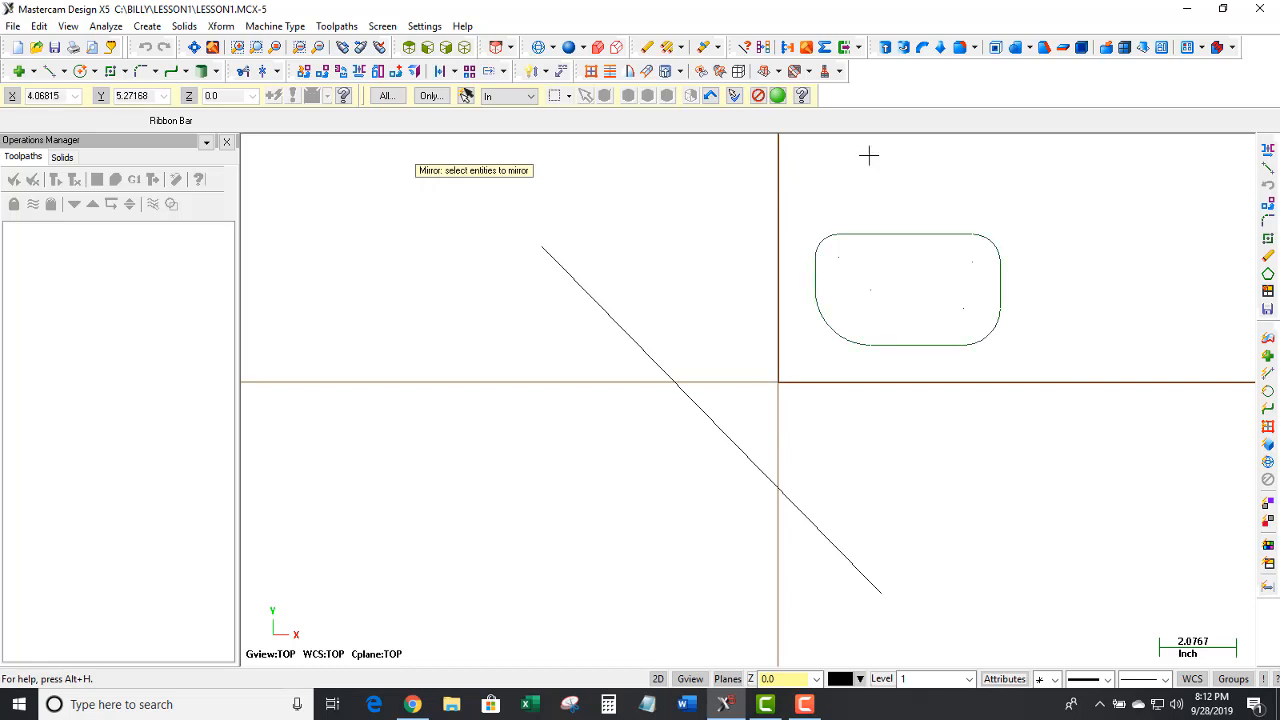
left_click(779, 96)
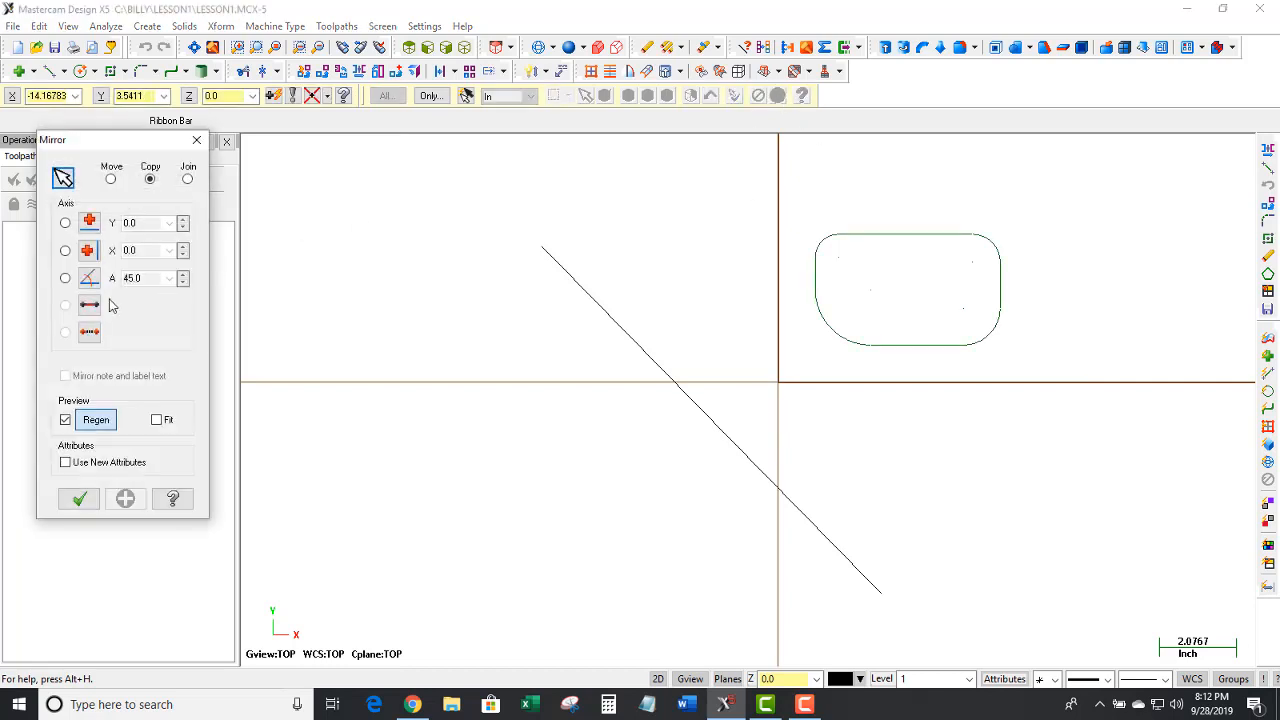
left_click(89, 307)
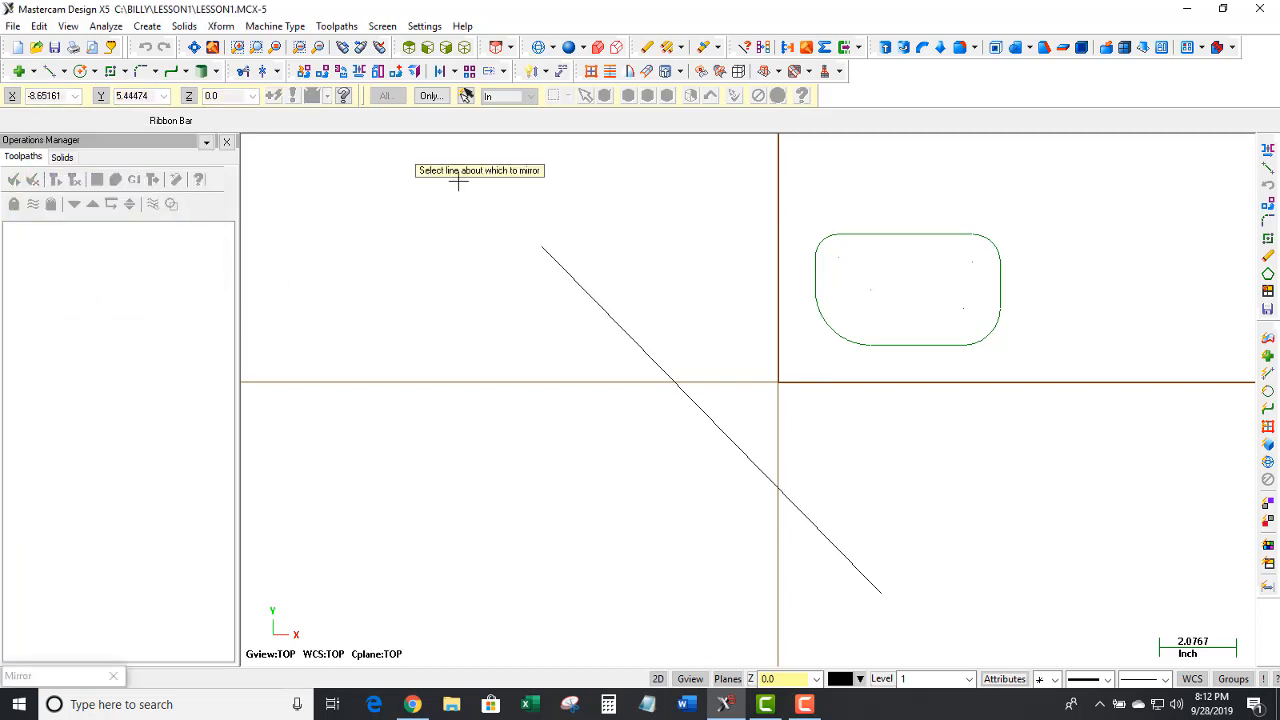
left_click(574, 265)
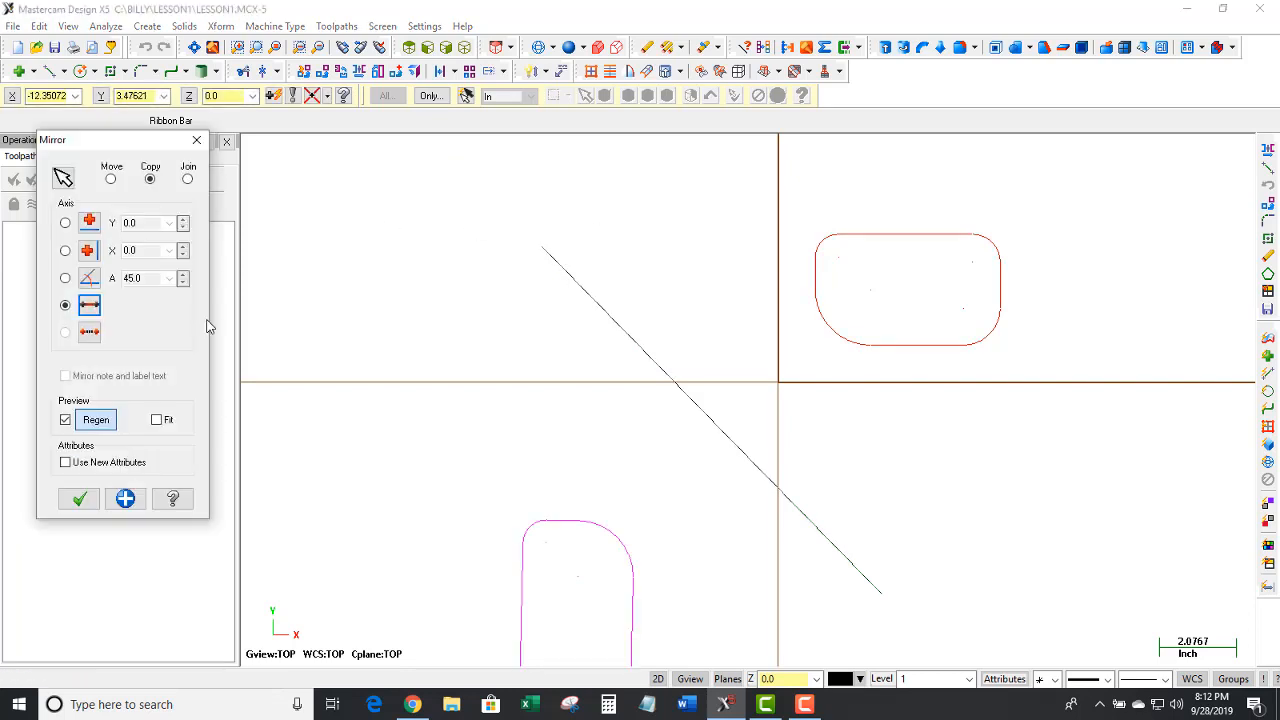
left_click(79, 498)
scroll(712, 245, "down", 3)
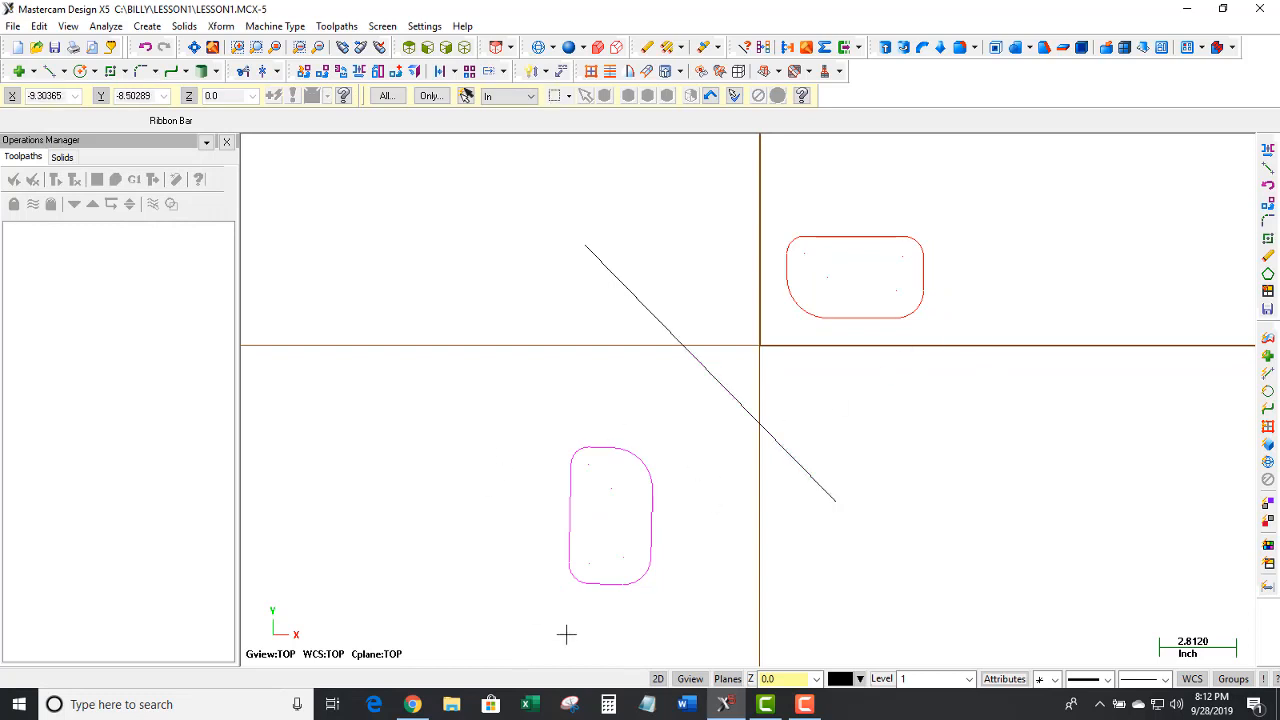
scroll(563, 634, "up", 5)
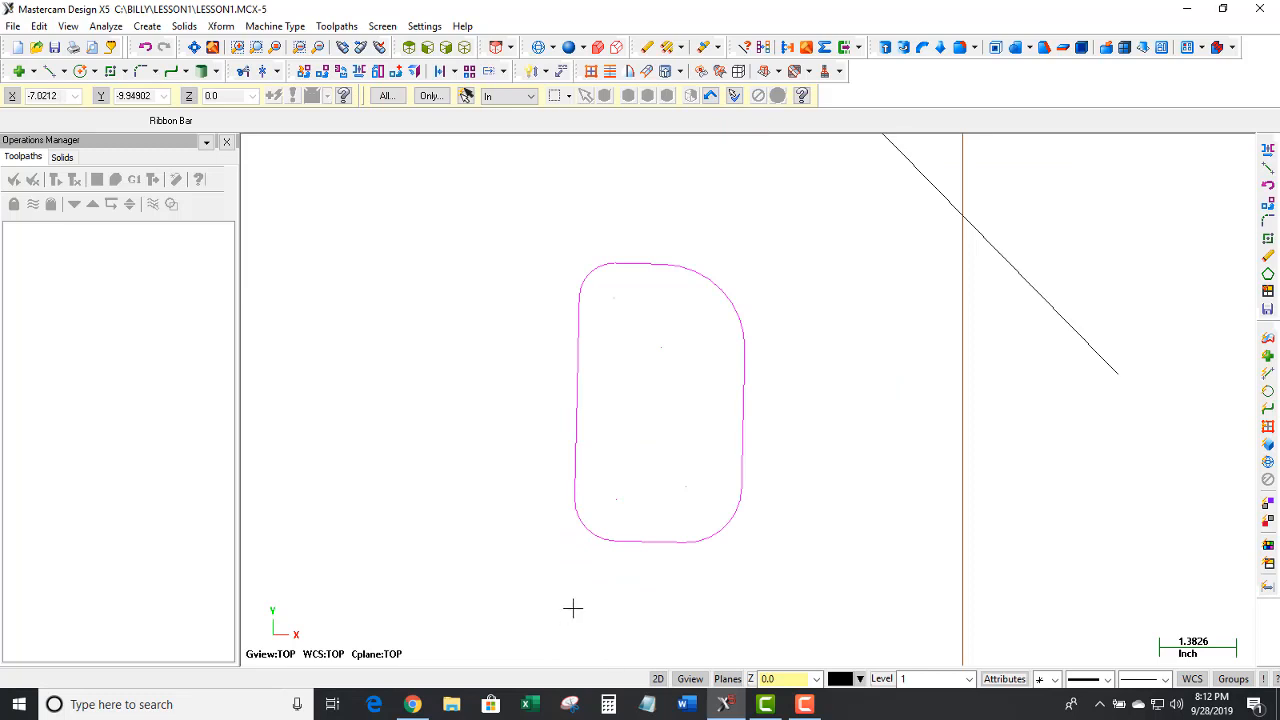
scroll(563, 608, "down", 5)
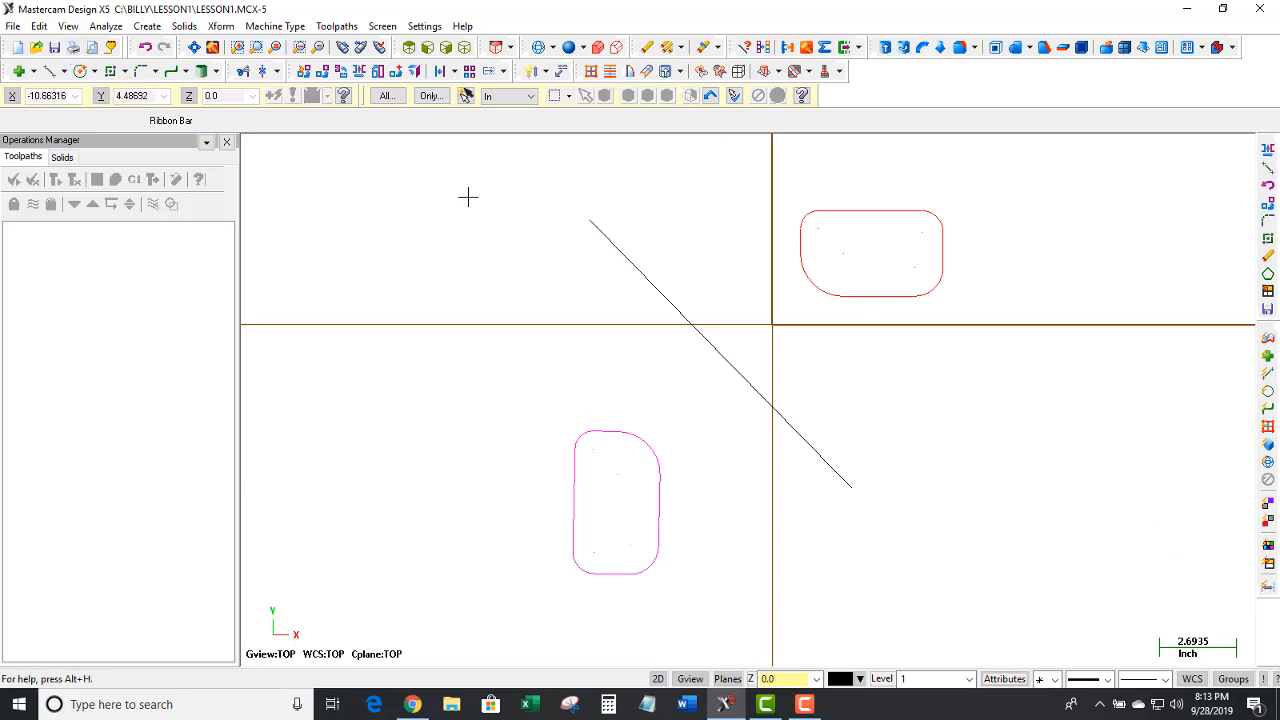
- Create two position points beyond the right side of the original filleted rectangle, one roughly below the other
left_click(147, 26)
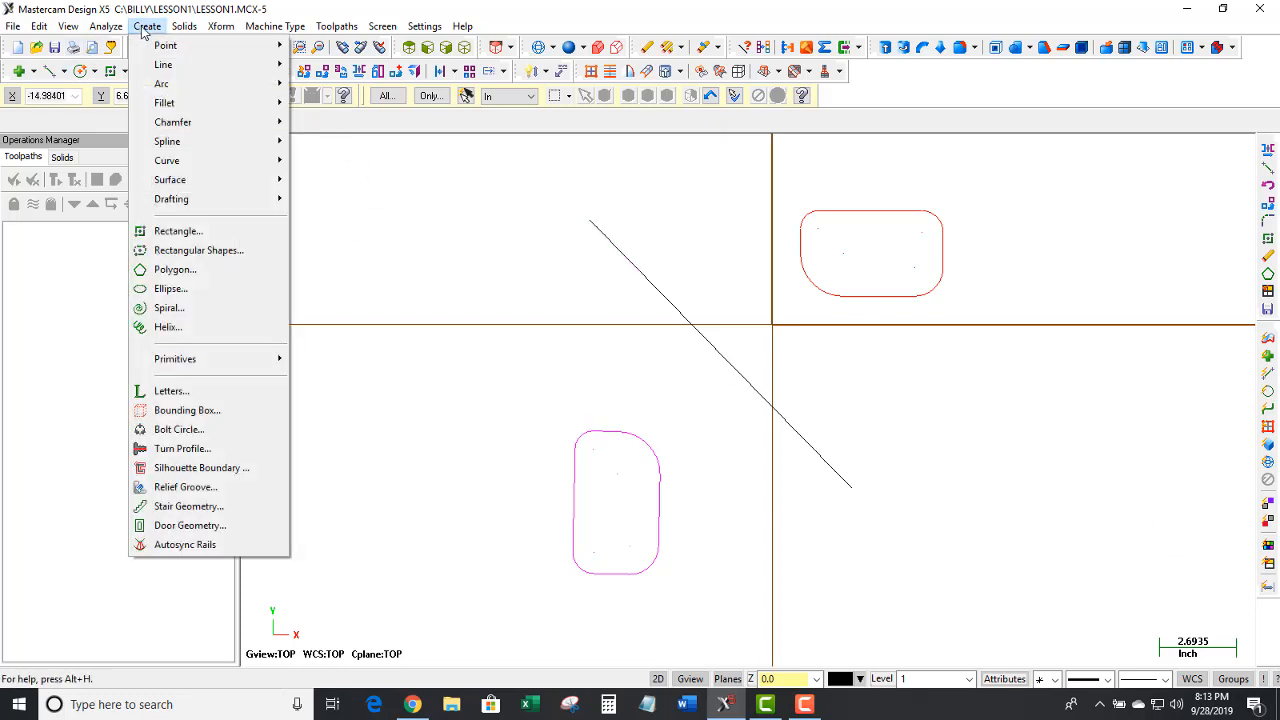
mouse_move(161, 47)
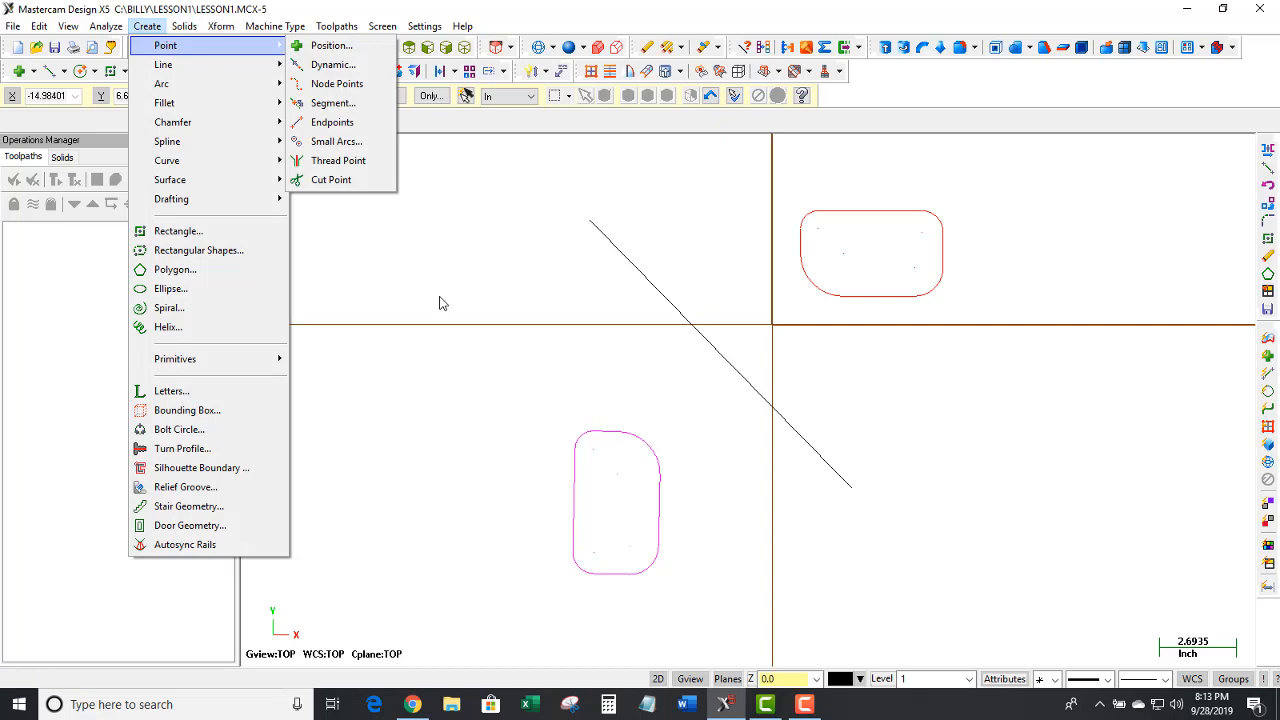
left_click(330, 46)
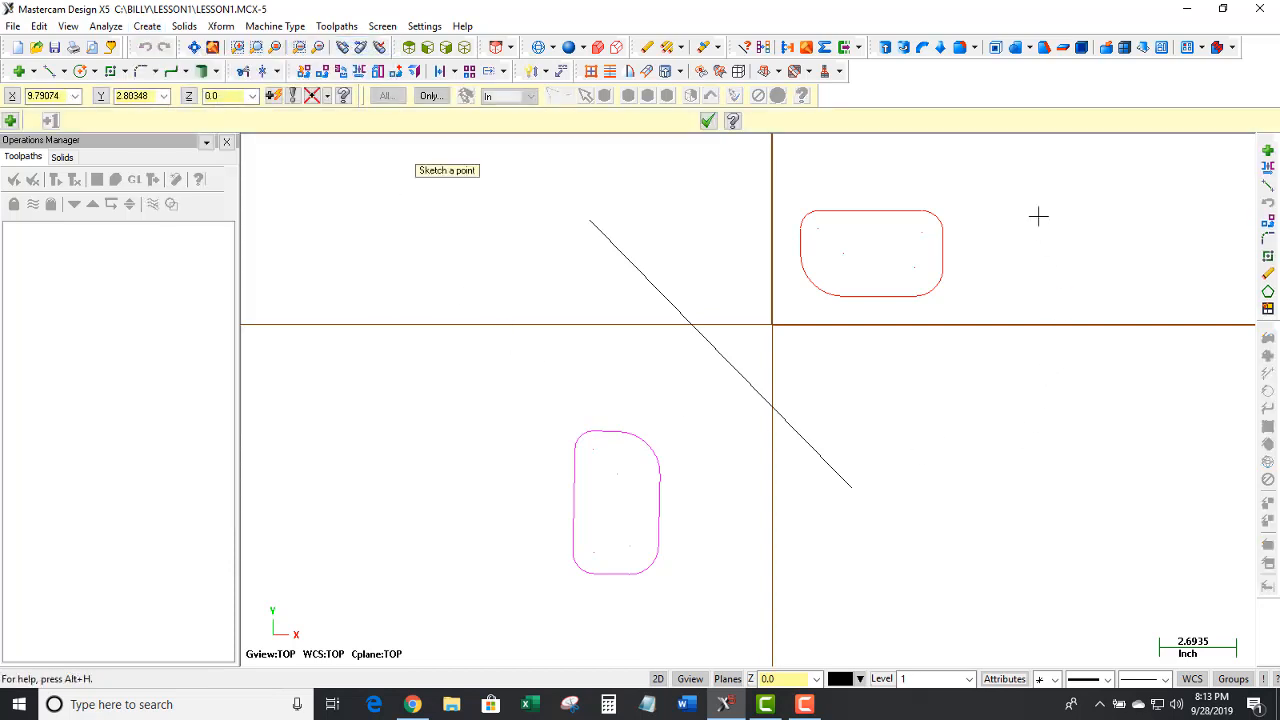
left_click(1035, 170)
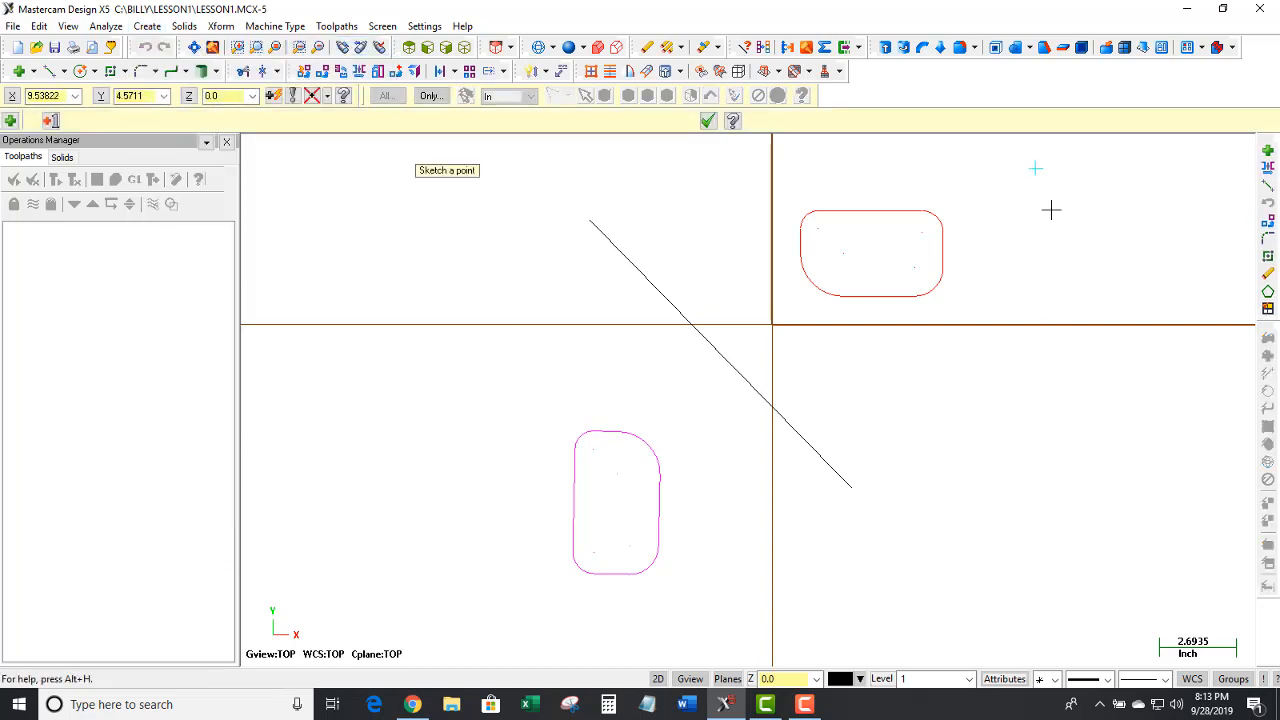
left_click(1045, 295)
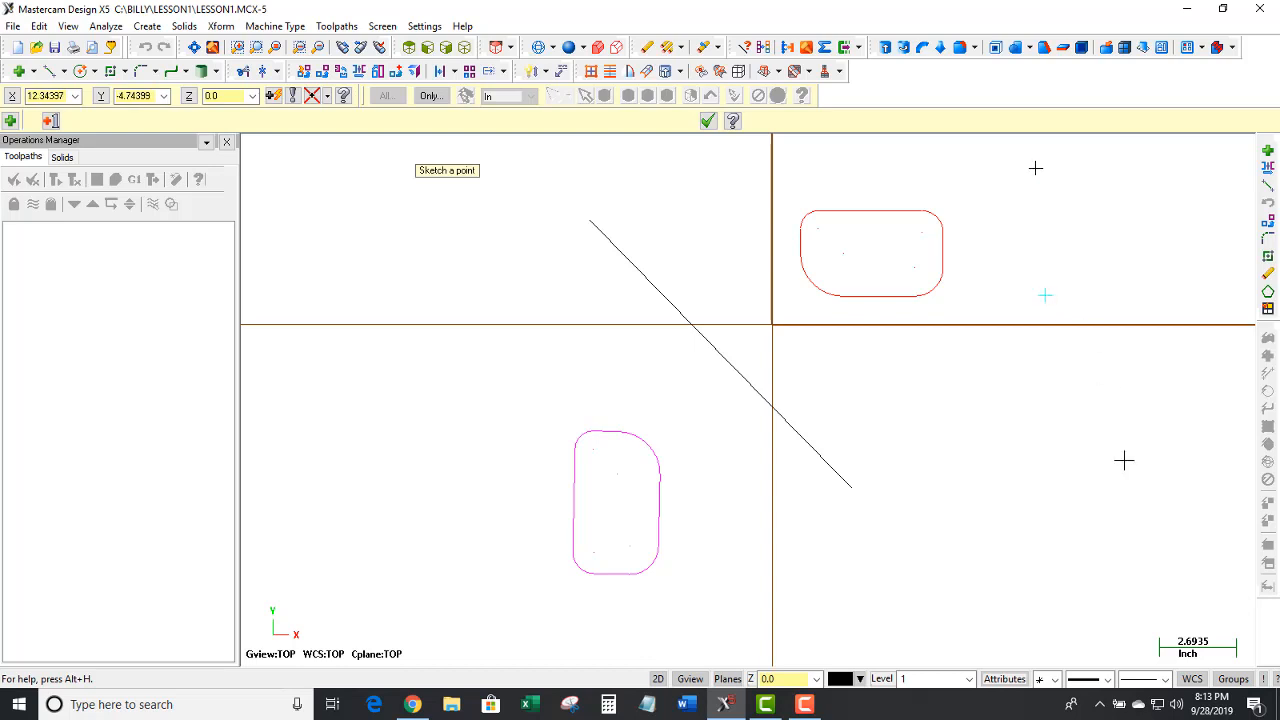
left_click(708, 120)
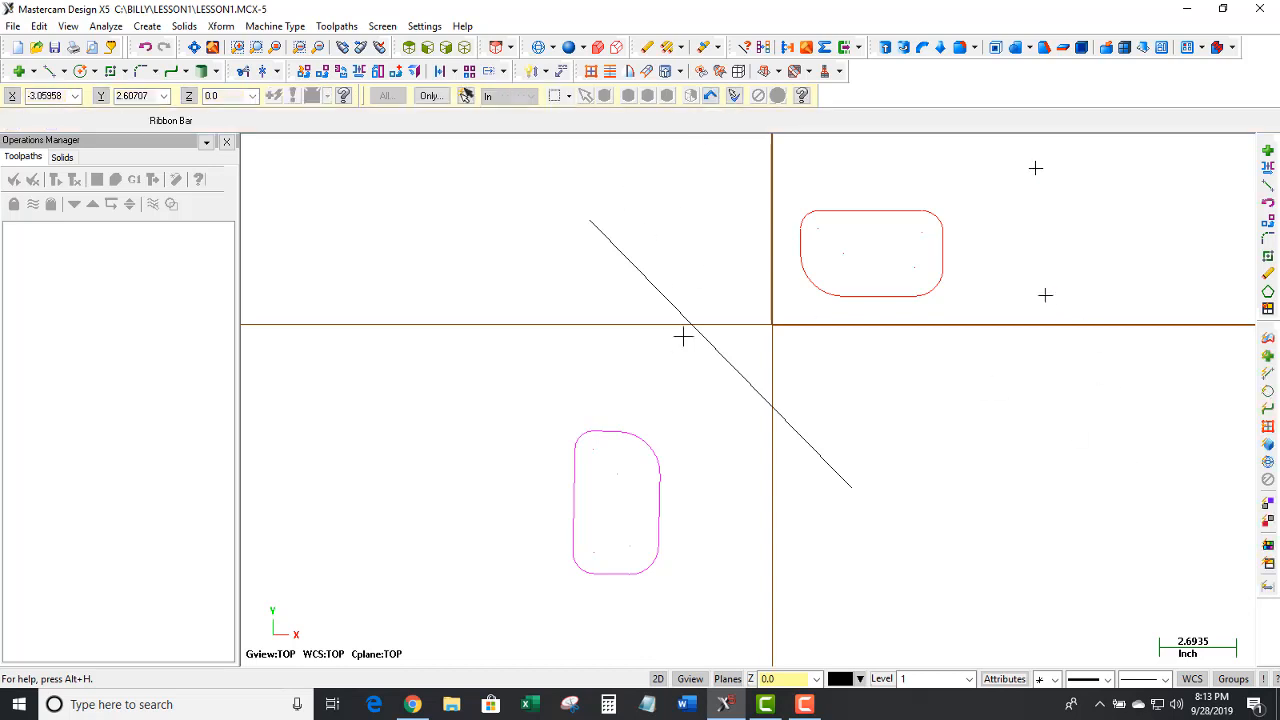
- Mirror the filleted rectangle as a copy about the line through the two position points, picking the upper point first
left_click(218, 27)
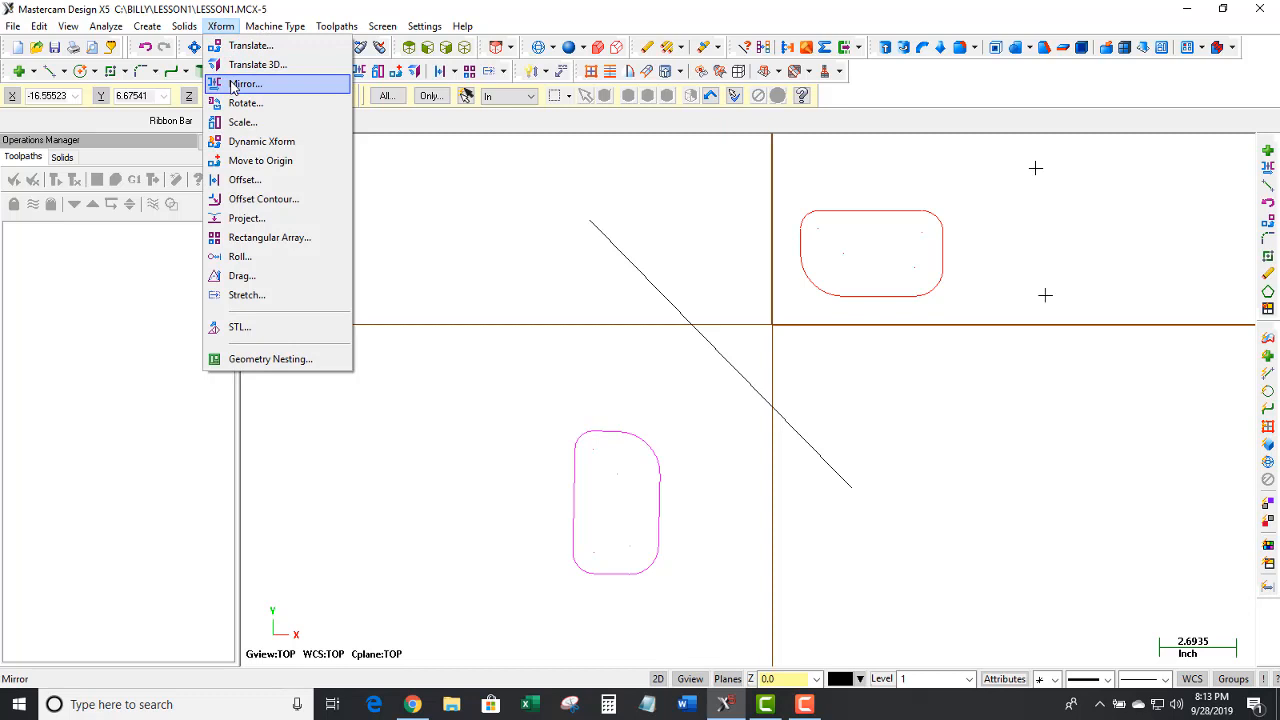
left_click(240, 84)
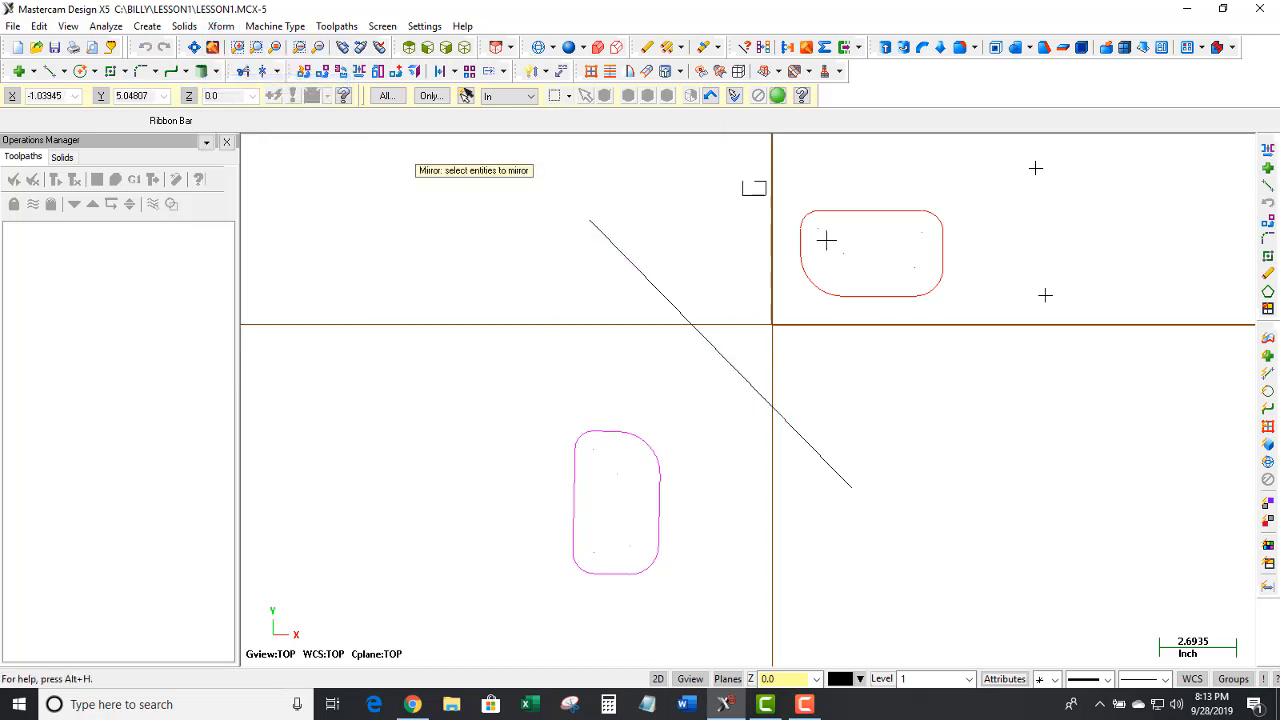
left_click_drag(742, 180, 966, 326)
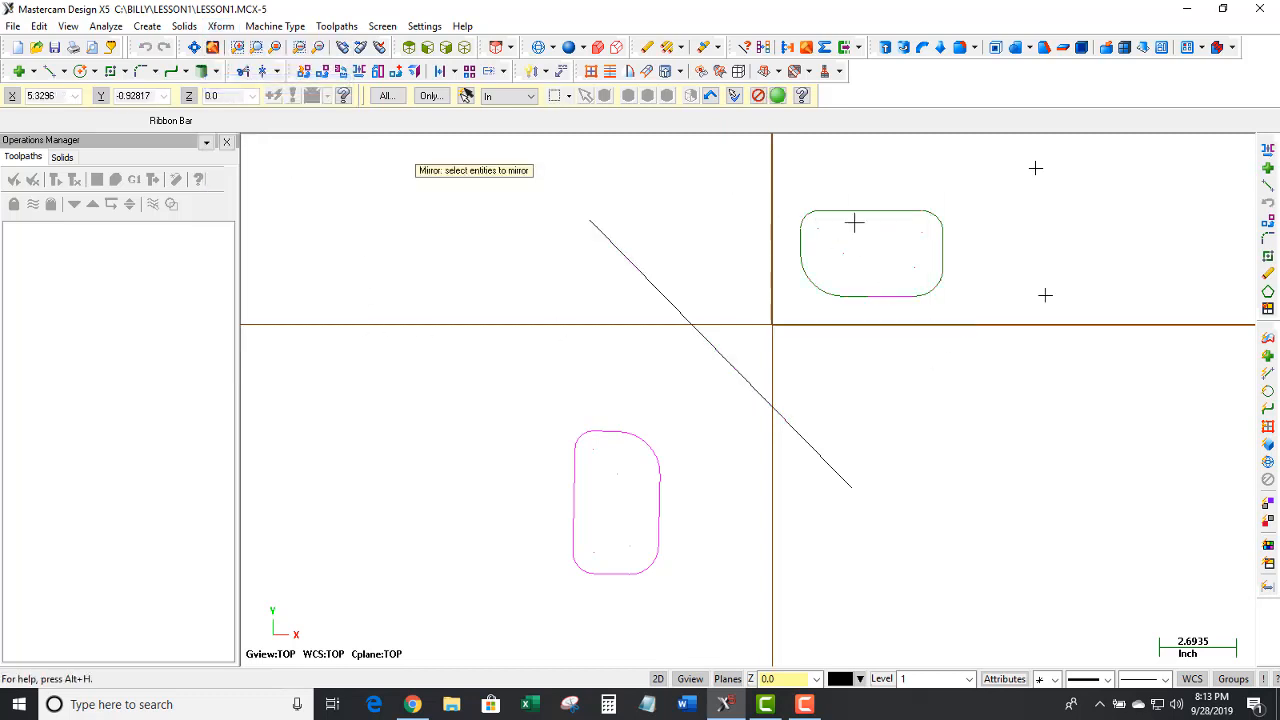
key("Return")
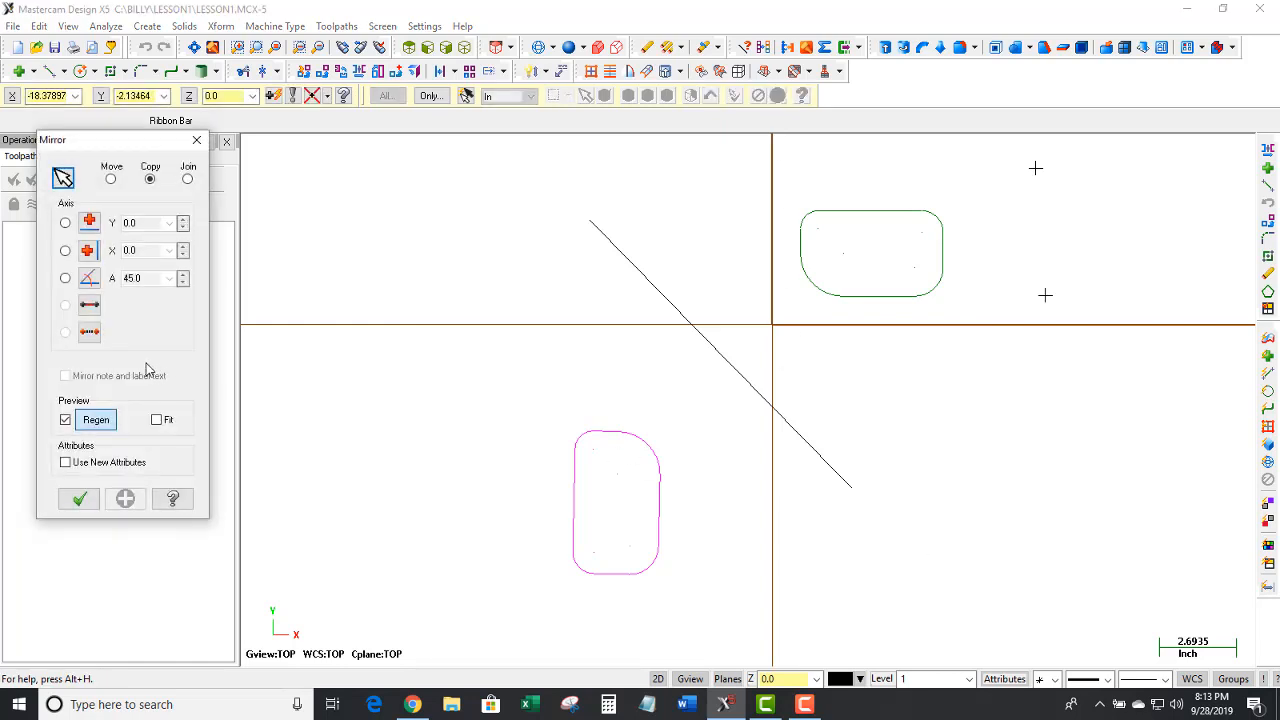
left_click(91, 335)
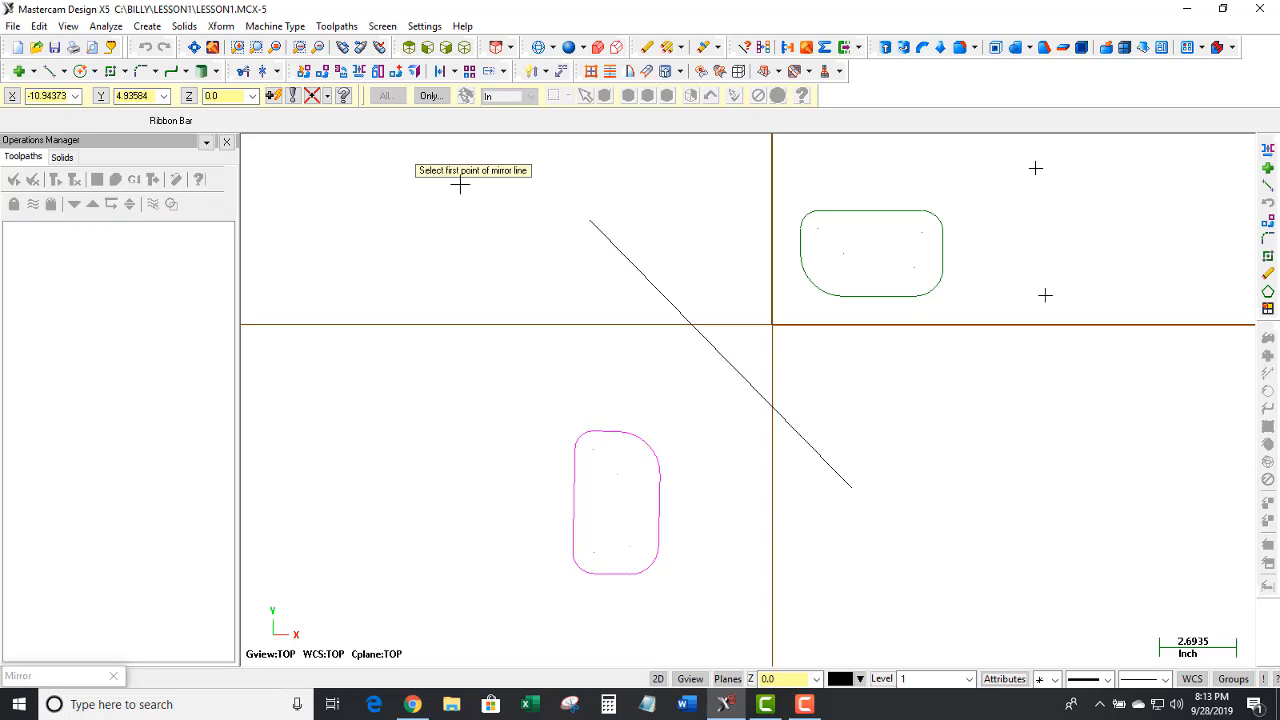
left_click(1037, 170)
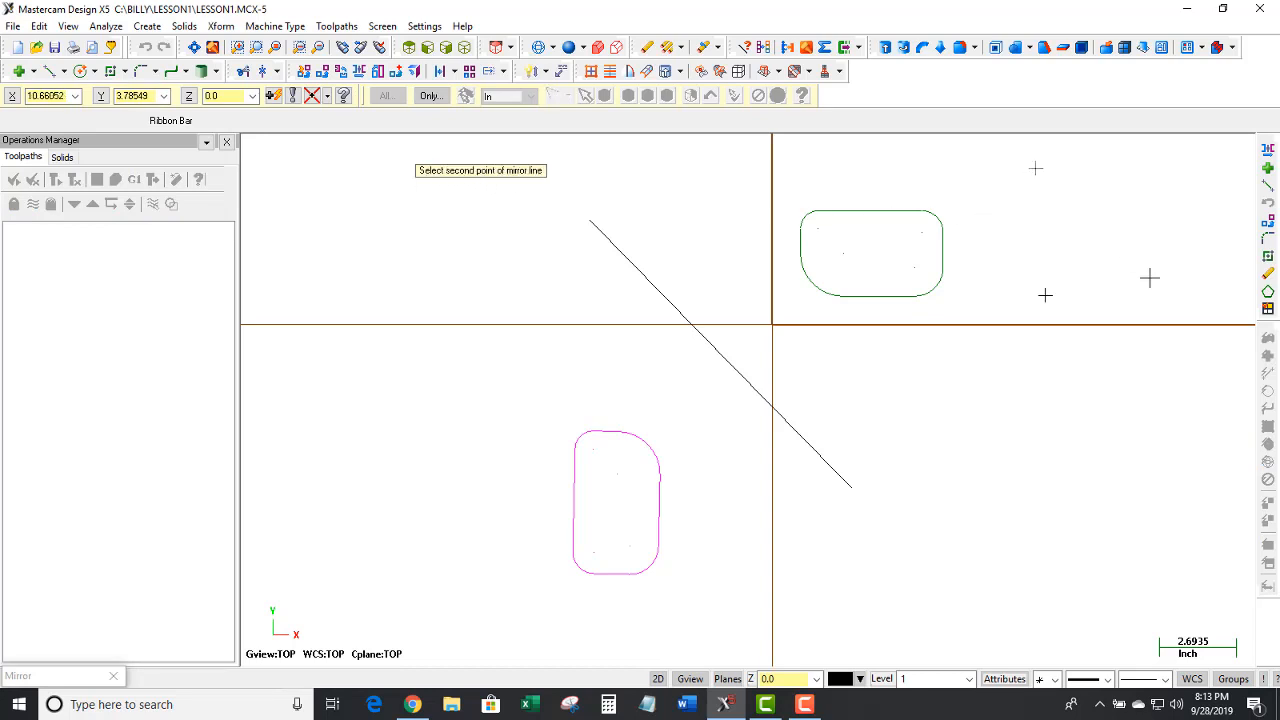
left_click(1046, 296)
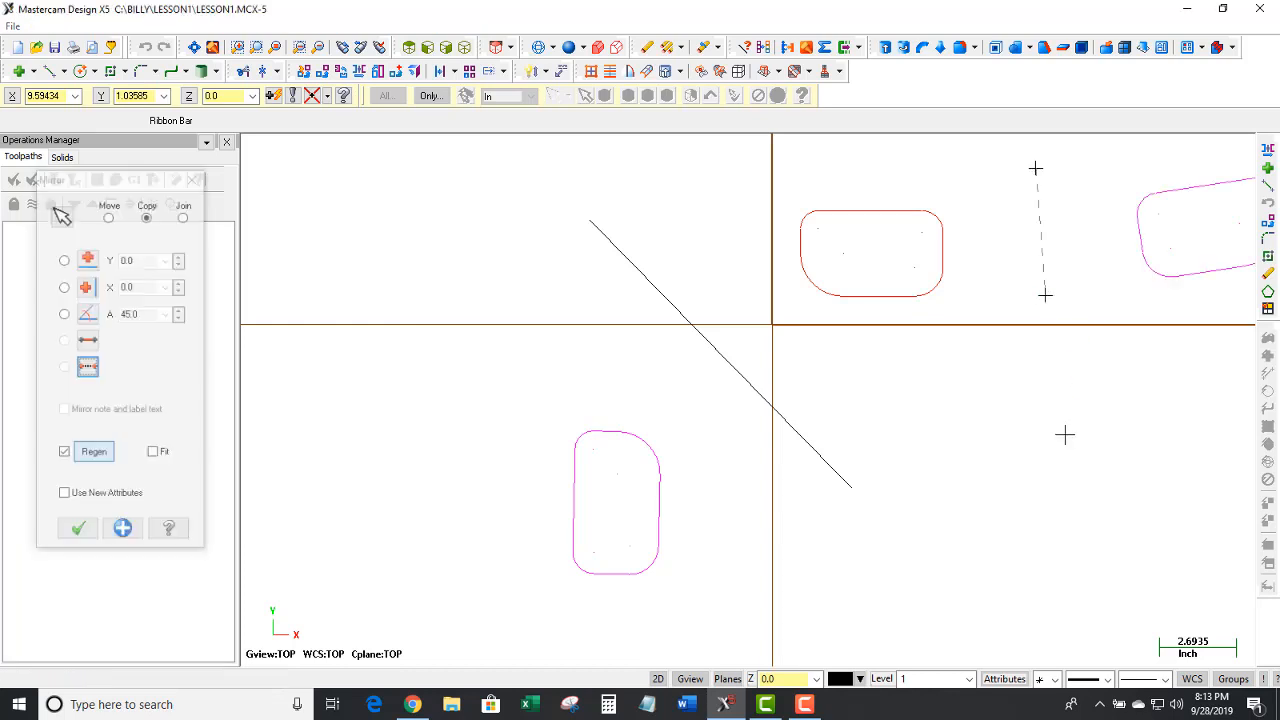
scroll(540, 326, "down", 2)
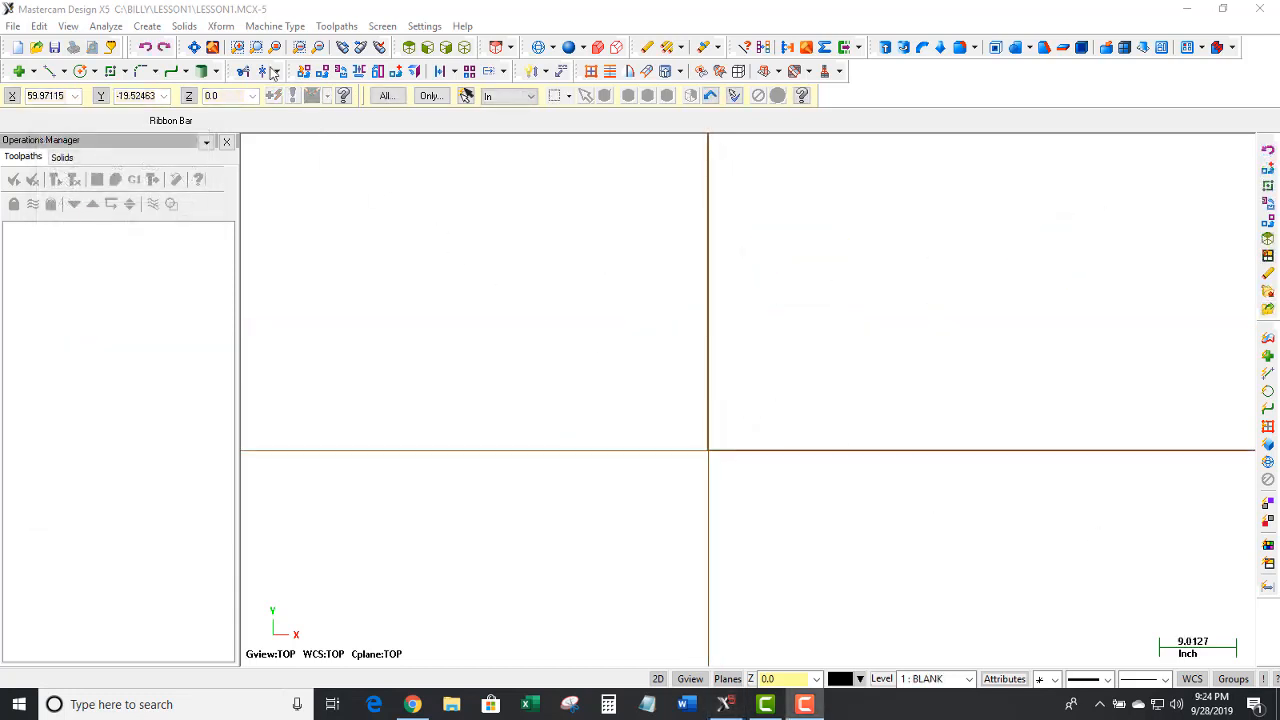
left_click(221, 26)
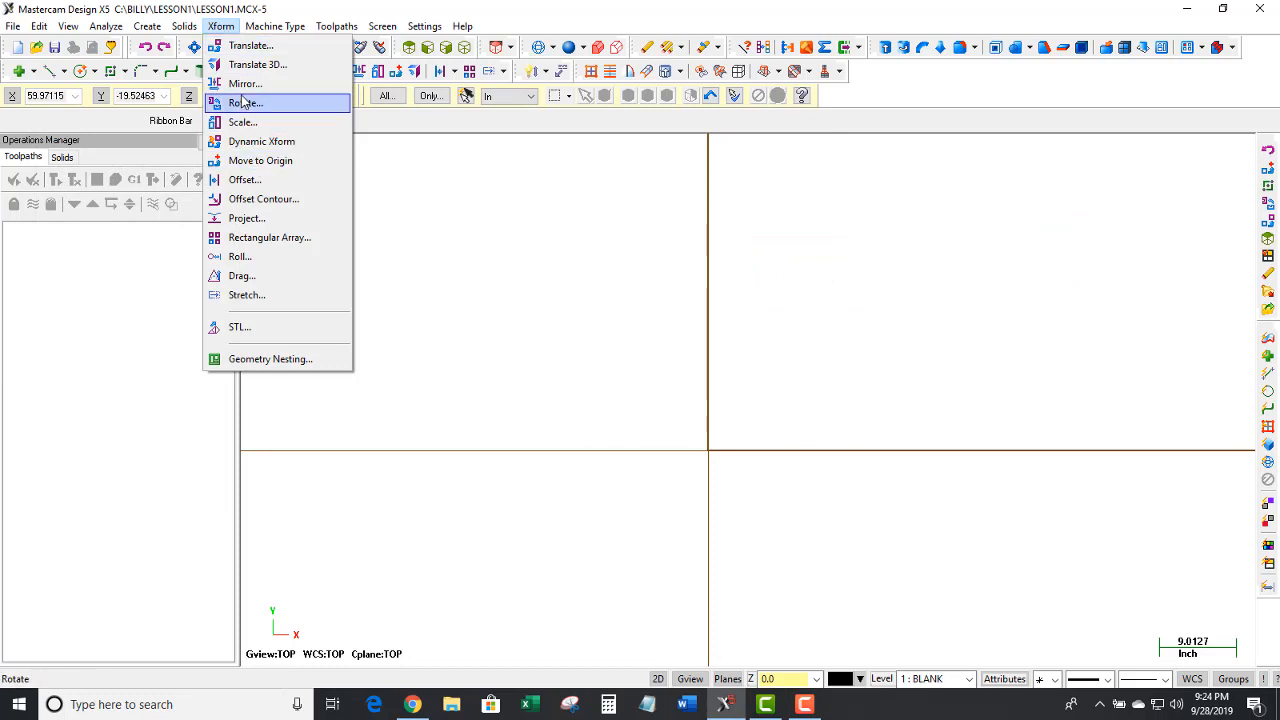
left_click(423, 171)
- Draw a free rectangle about 10.53 inches wide and 39.05 inches high in the quadrant above and to the right of the origin
left_click(147, 26)
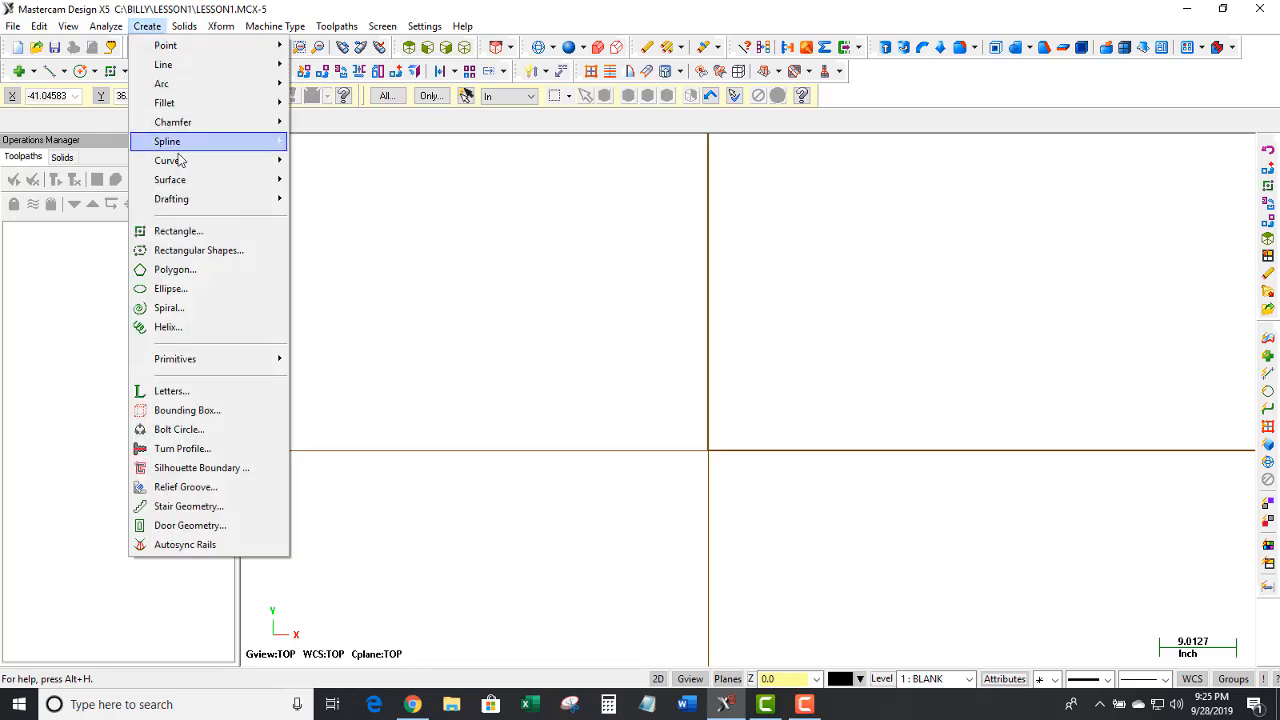
left_click(180, 229)
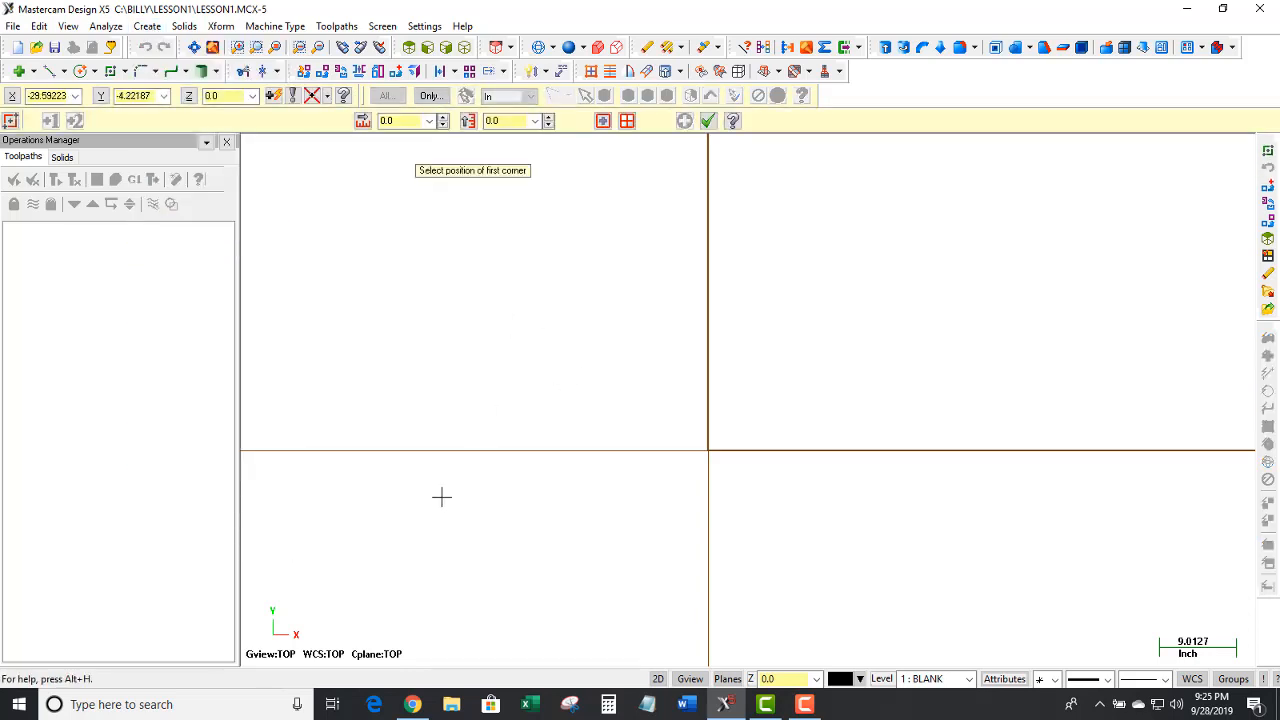
scroll(394, 520, "down", 4)
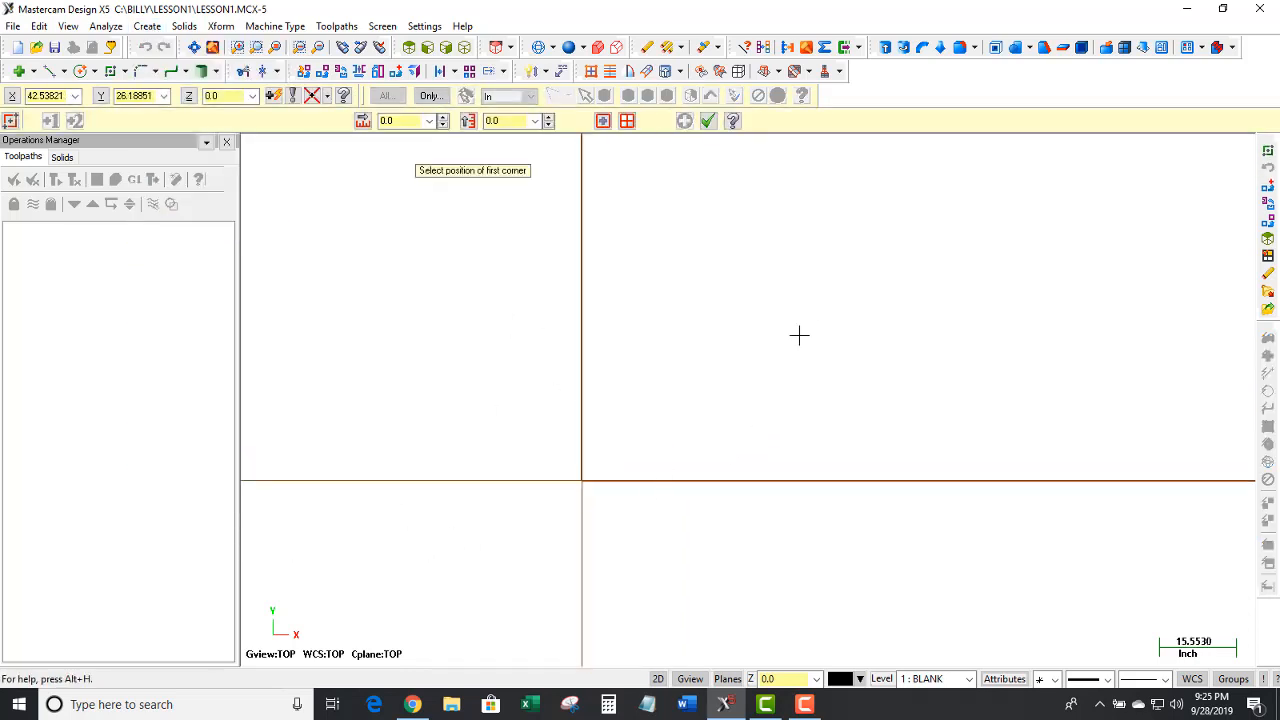
scroll(622, 502, "down", 2)
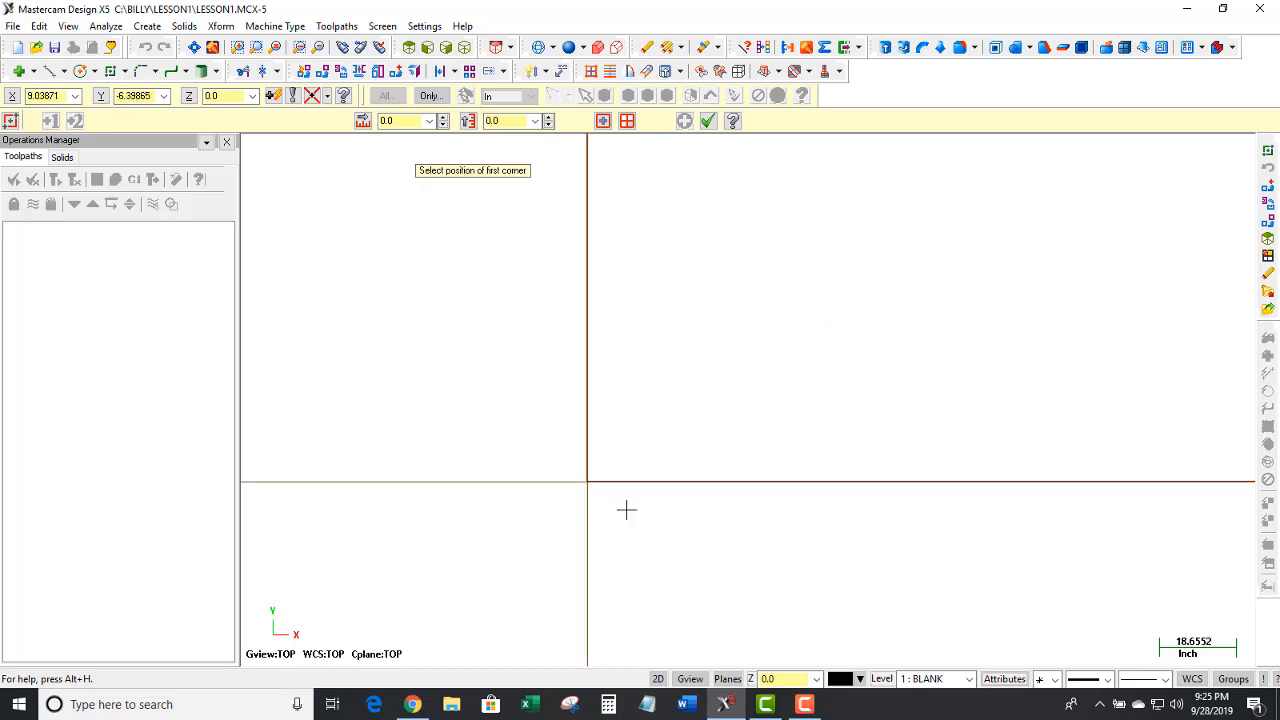
left_click(811, 329)
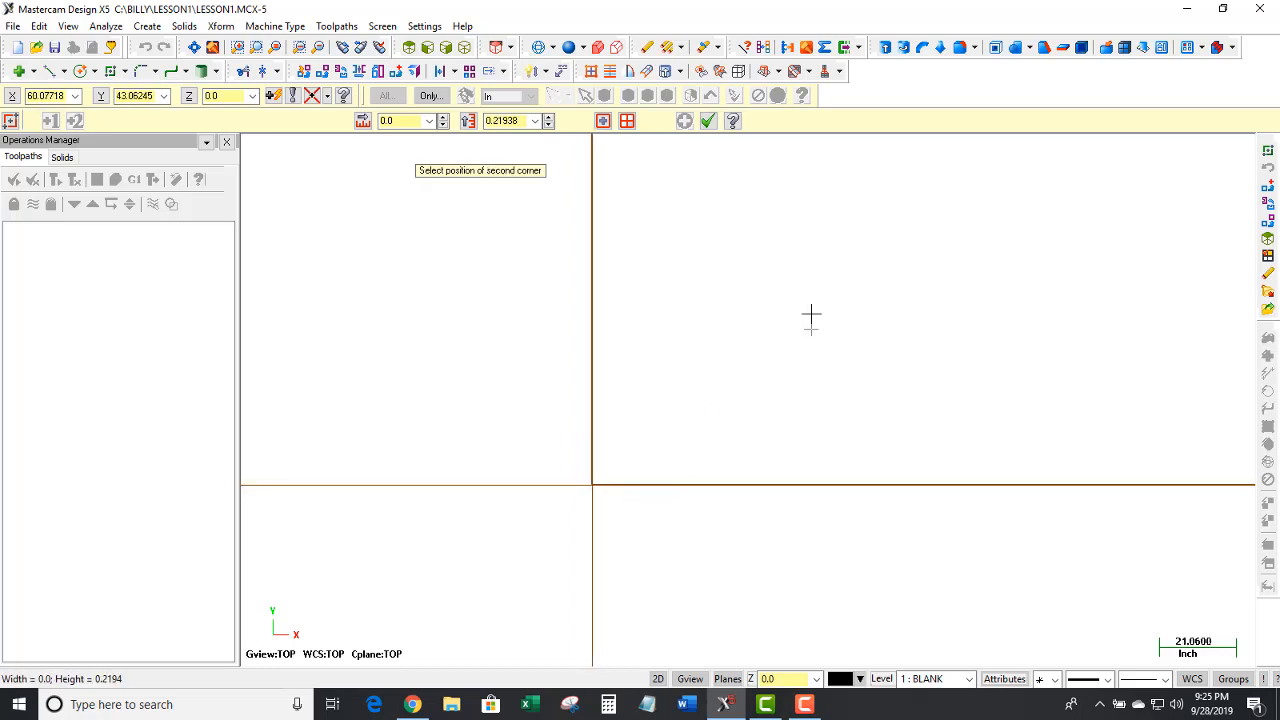
left_click(849, 187)
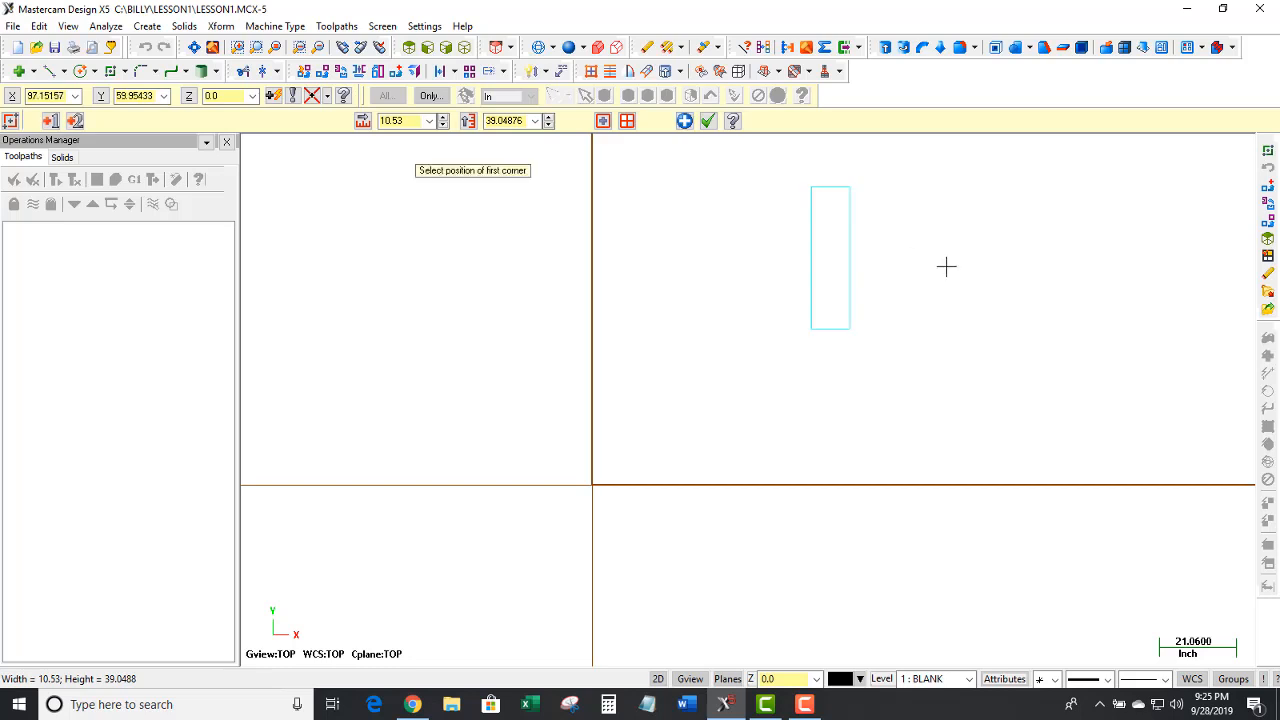
- Set the rectangle's width to 6 and its height to 18 inches and finish it
double_click(411, 122)
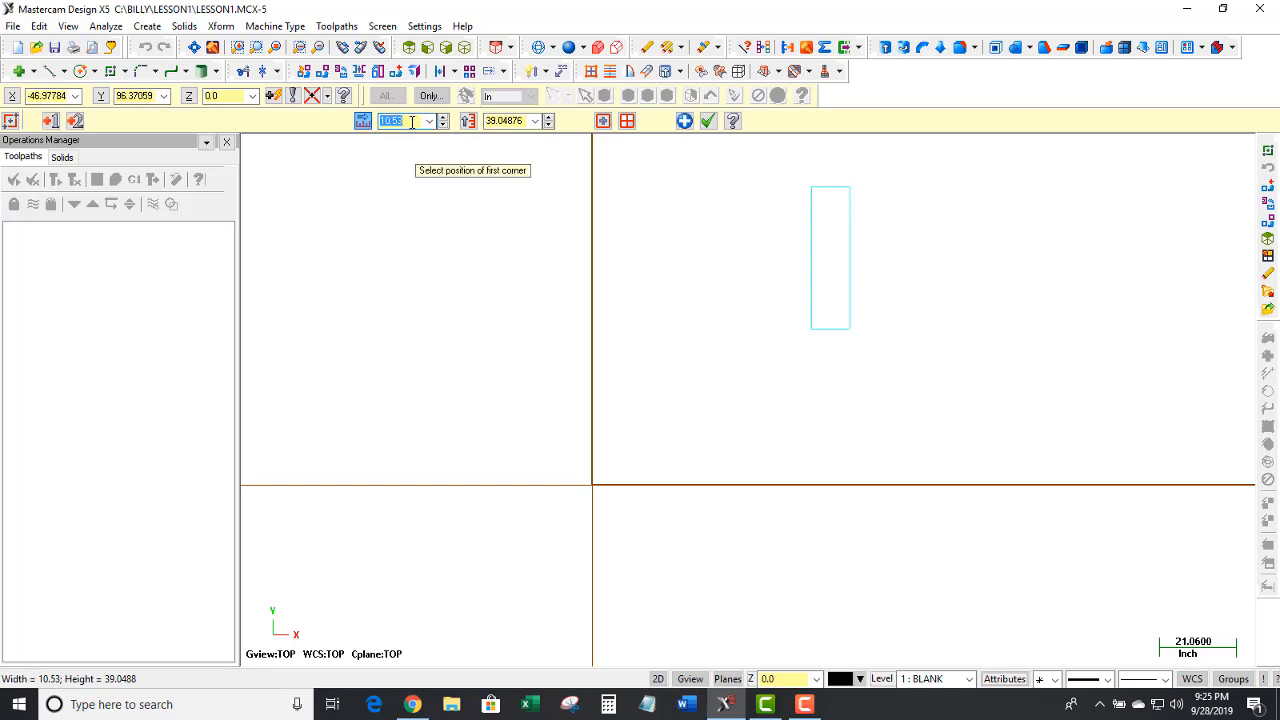
type("6.")
double_click(492, 121)
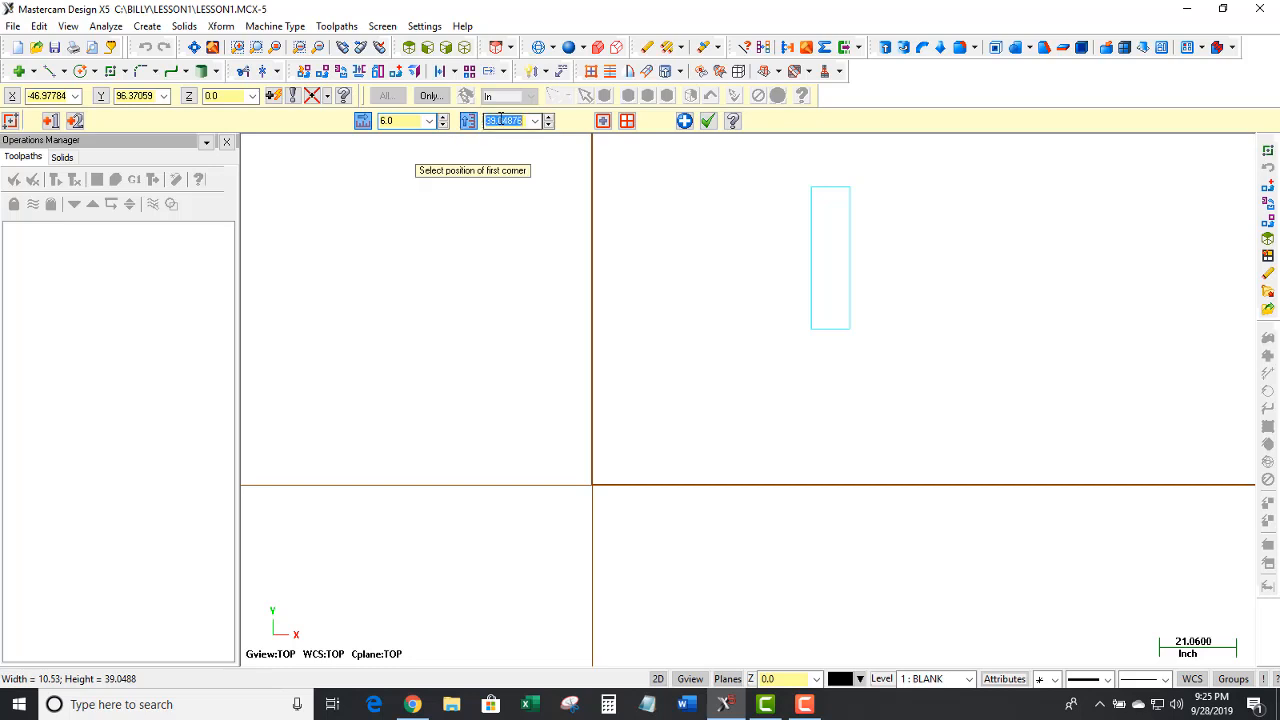
type("18")
key("Return")
left_click(707, 121)
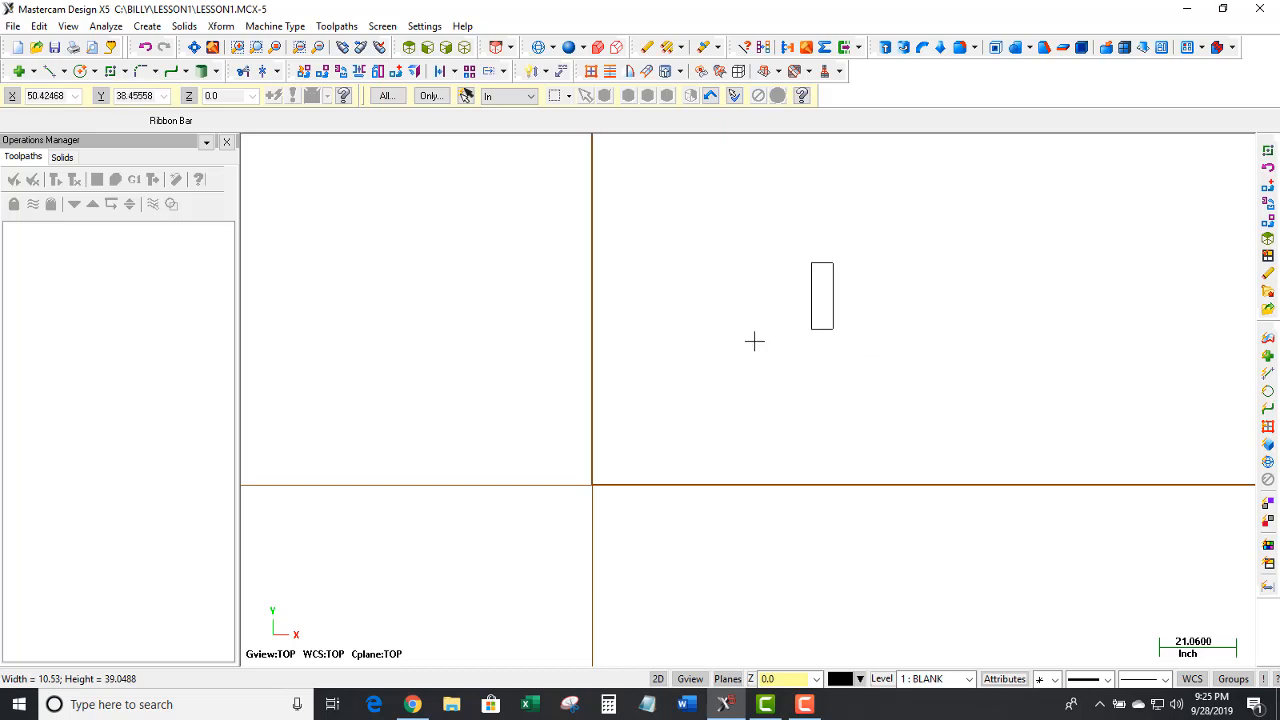
- Move the rectangle to the origin by its lower-left corner with Move to Origin
scroll(745, 338, "up", 1)
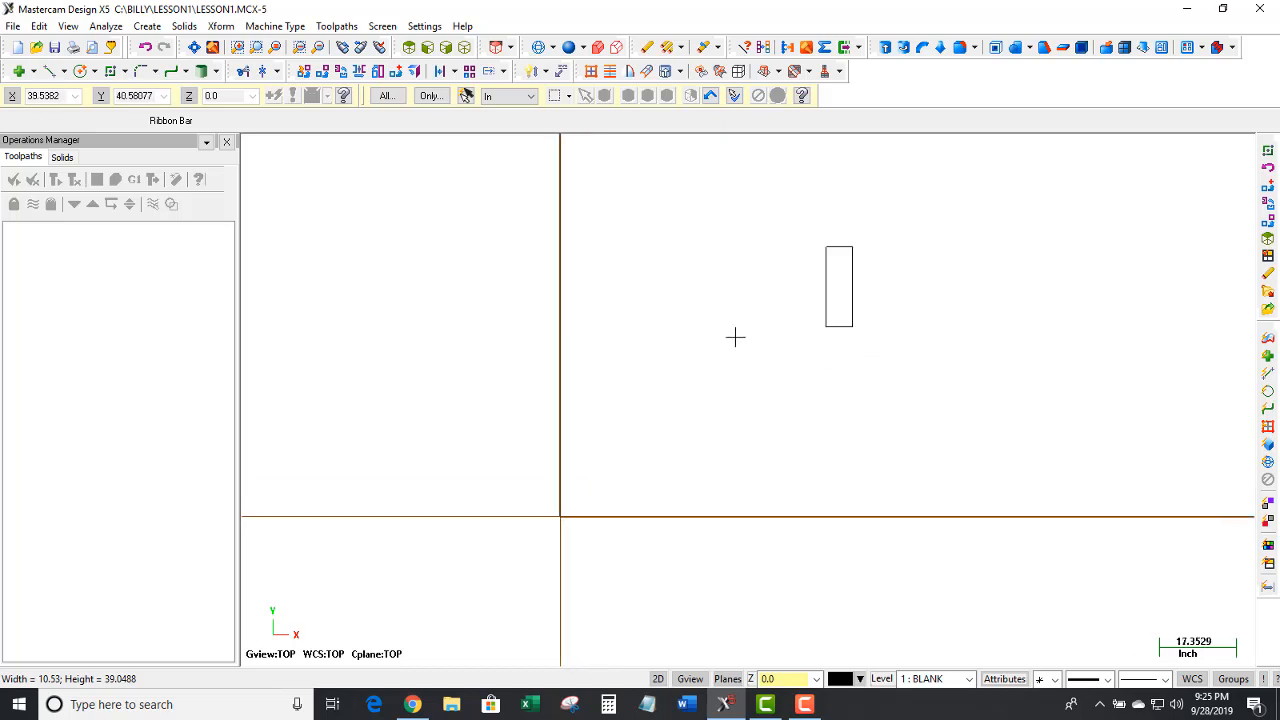
left_click(220, 27)
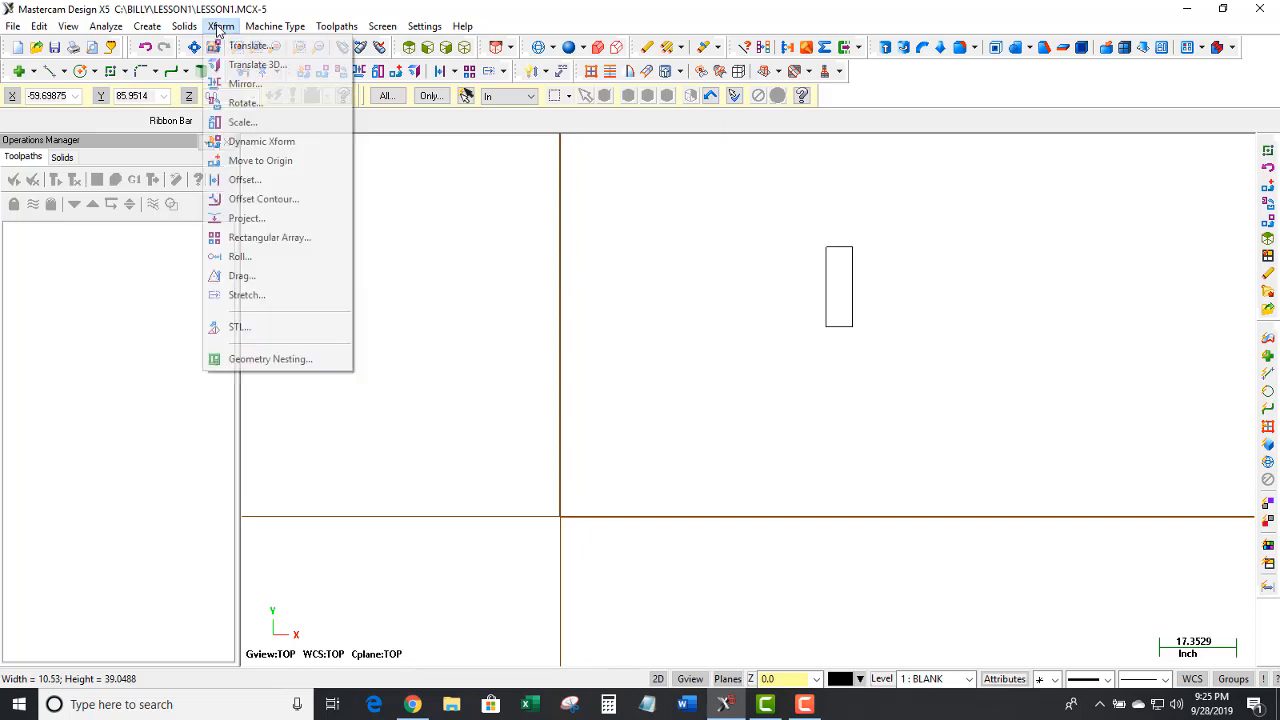
left_click(241, 166)
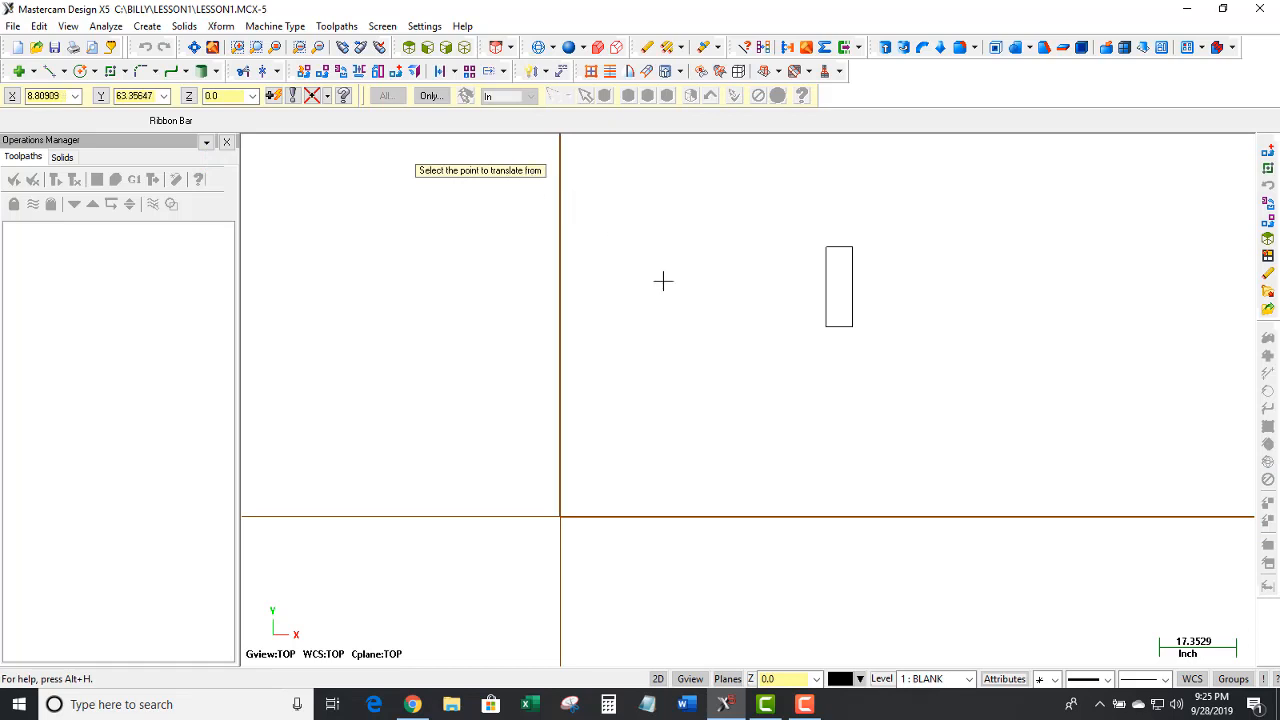
left_click(826, 328)
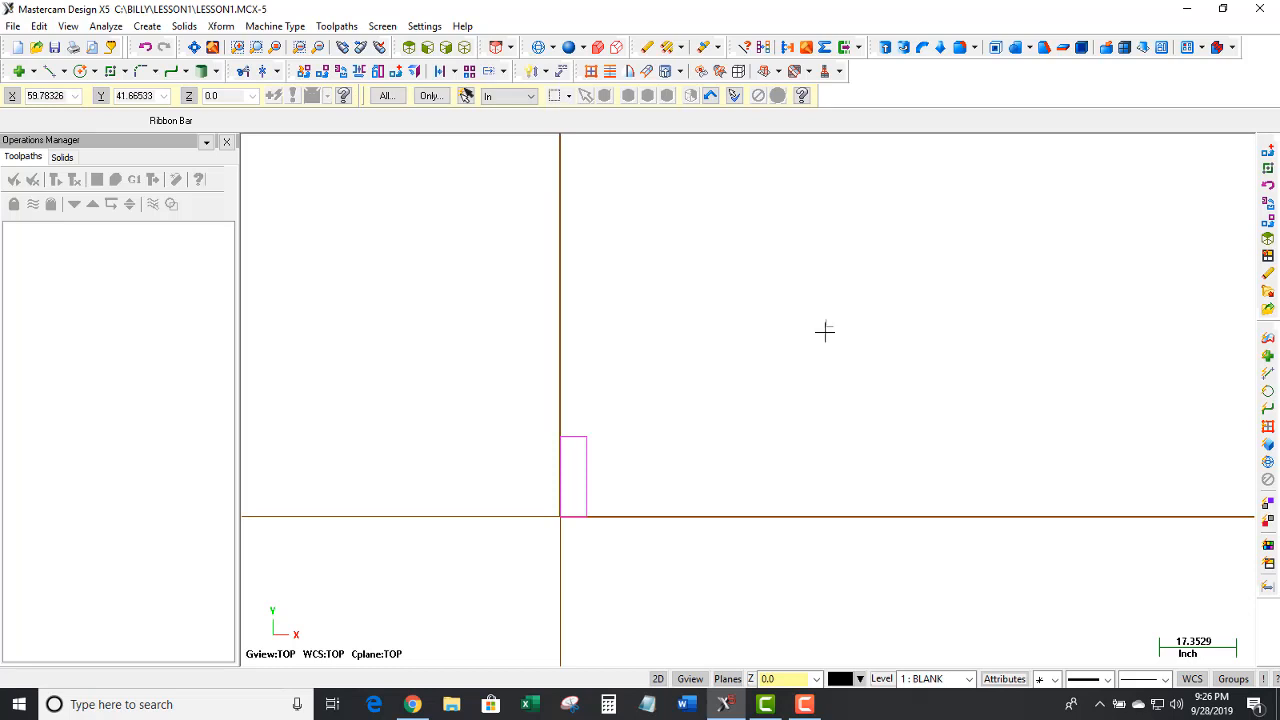
- Rotate the whole 6 x 18 rectangle about the origin with the Move option and a 90° angle
right_click(445, 458)
left_click(478, 281)
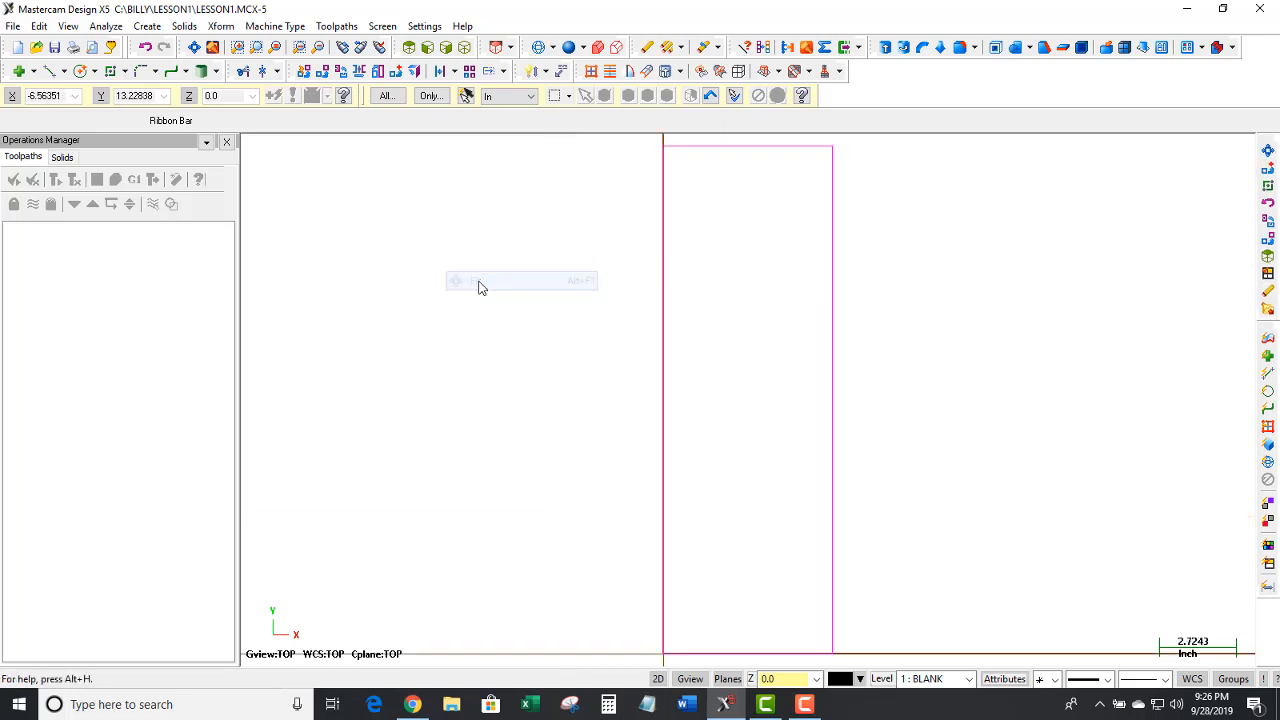
scroll(634, 371, "down", 3)
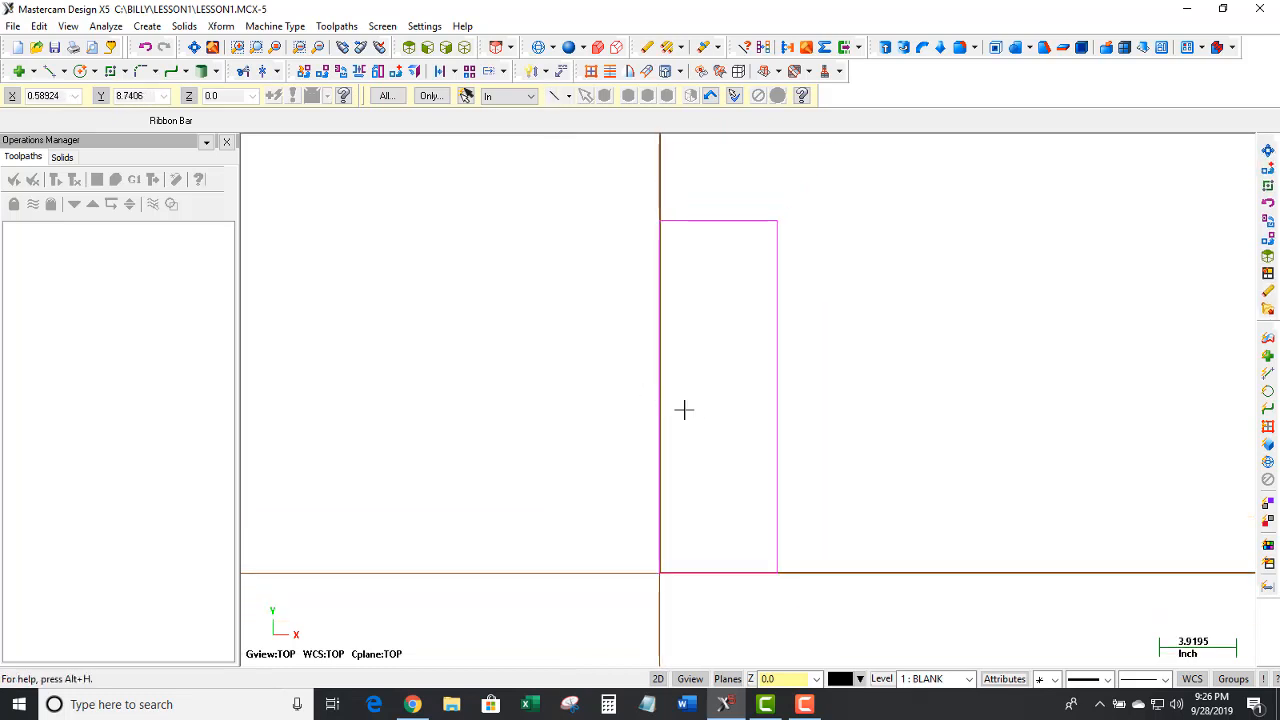
scroll(729, 245, "down", 2)
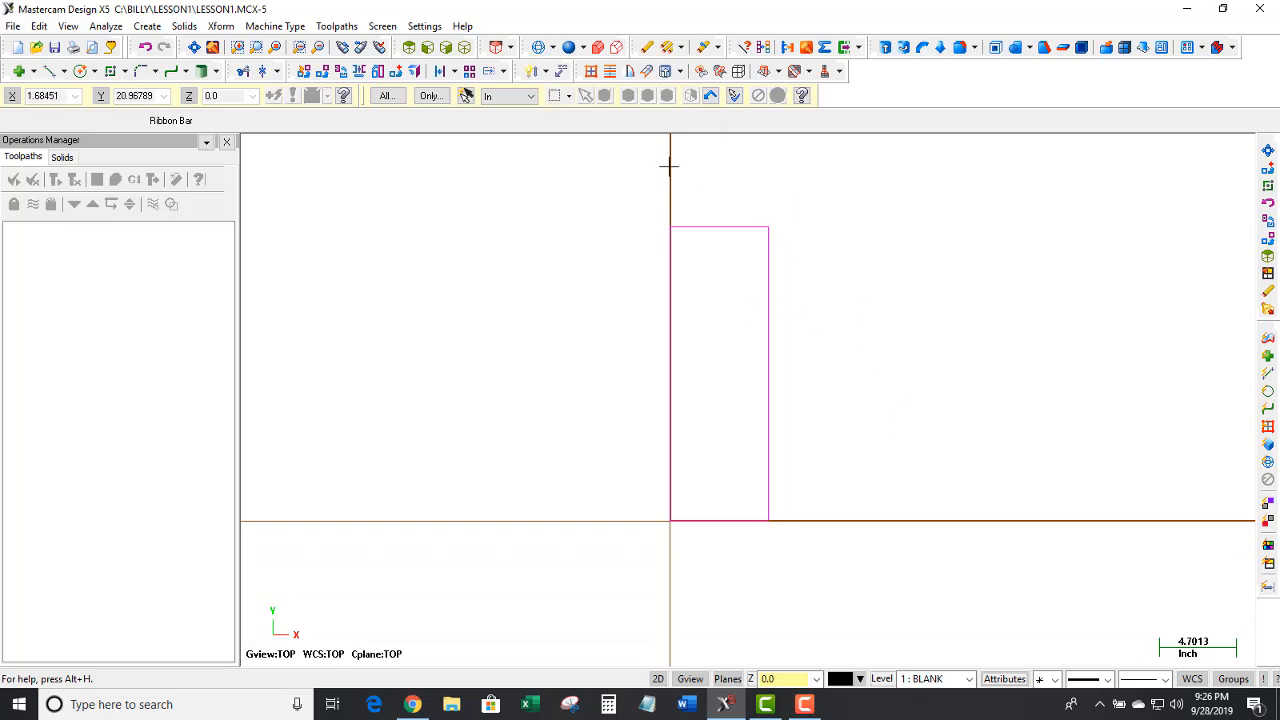
left_click(220, 28)
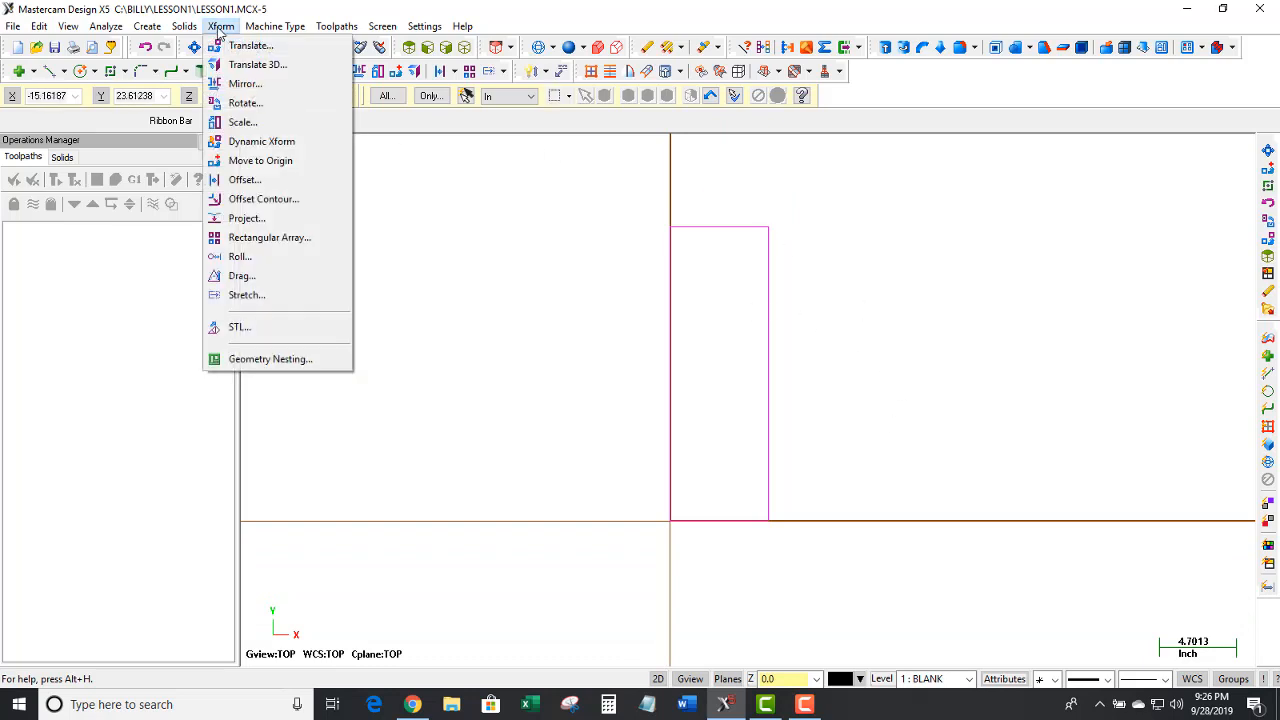
left_click(241, 103)
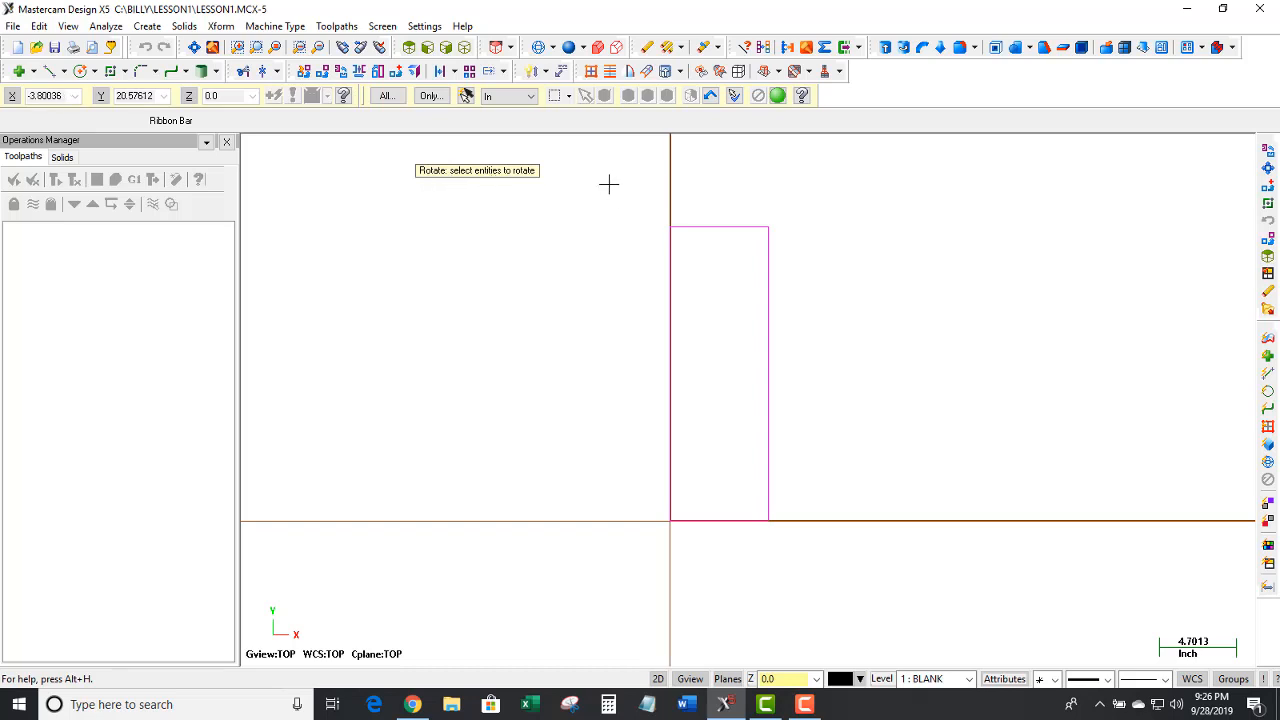
left_click_drag(667, 256, 838, 568)
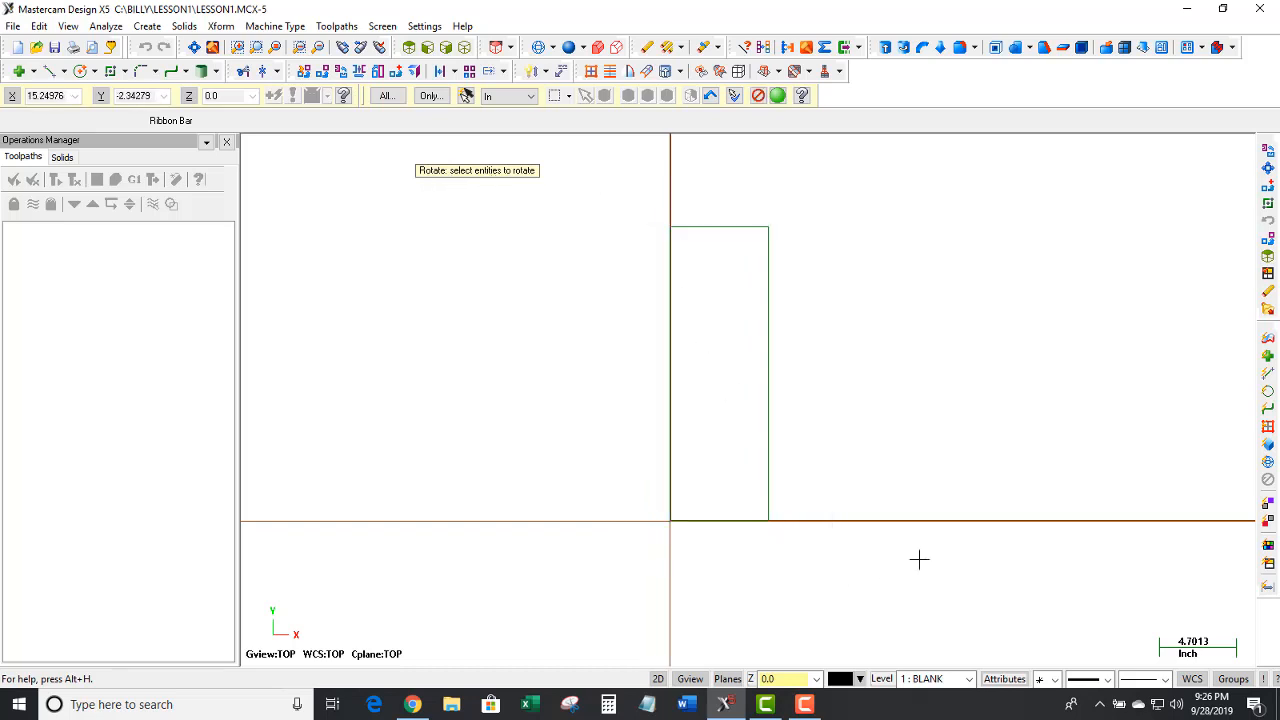
left_click(777, 96)
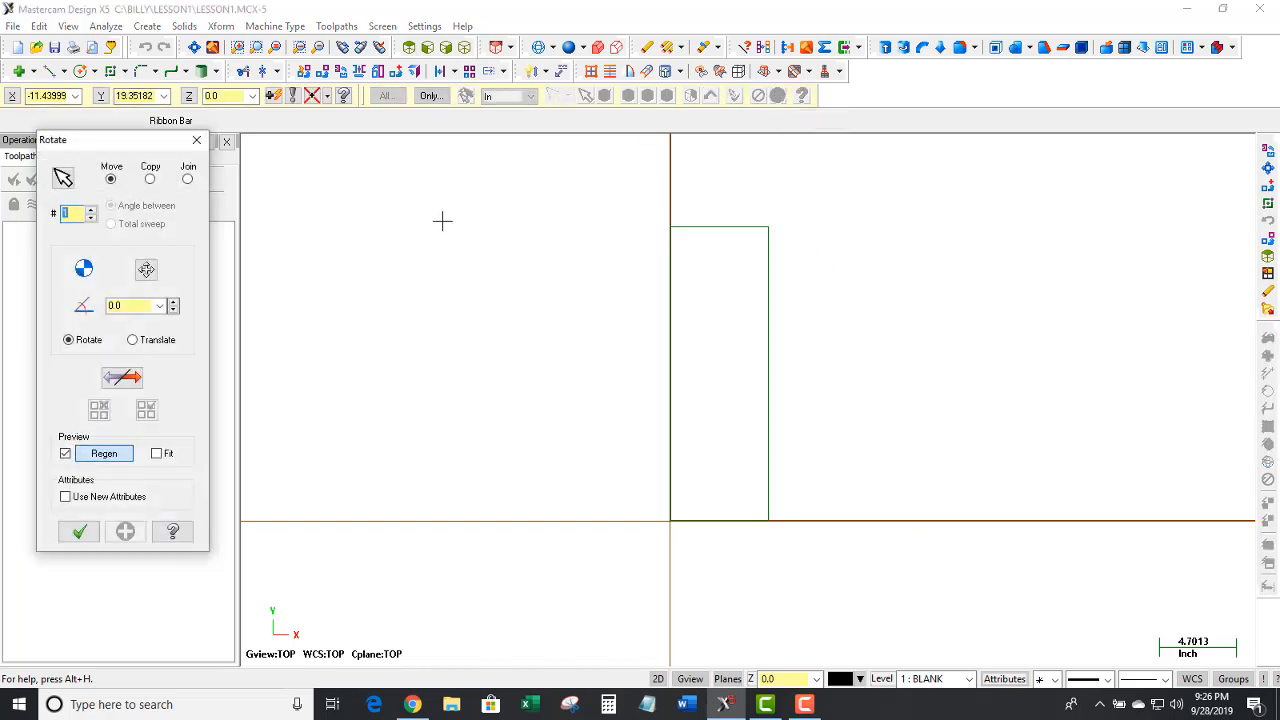
double_click(124, 307)
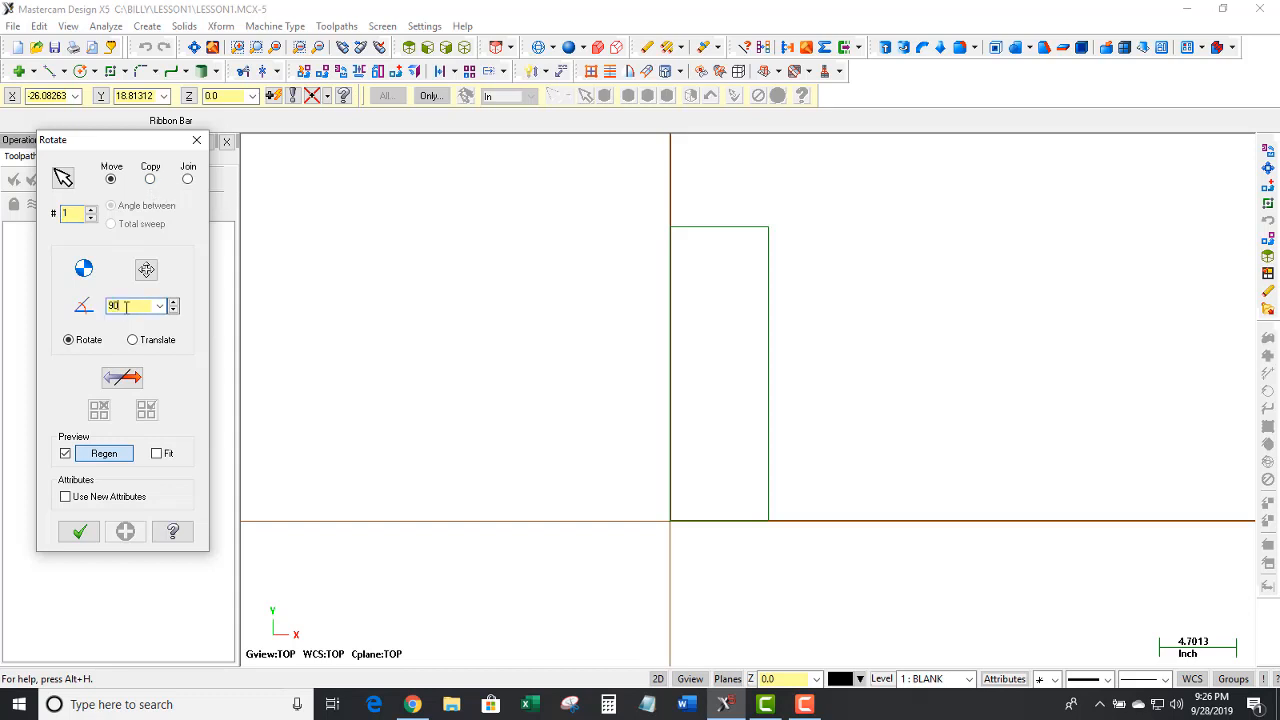
type("90")
key("Return")
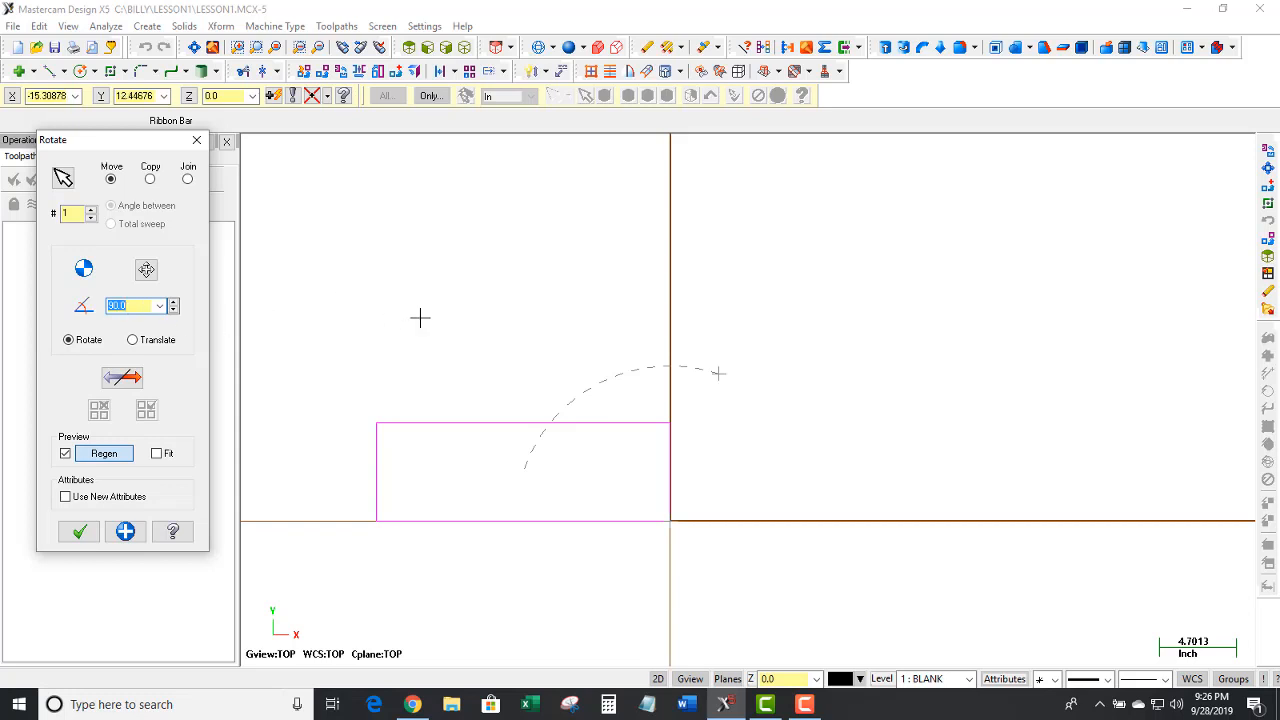
- Reverse the rotation direction so the rectangle turns clockwise below the X axis, and apply the rotation
left_click(122, 377)
scroll(600, 240, "down", 2)
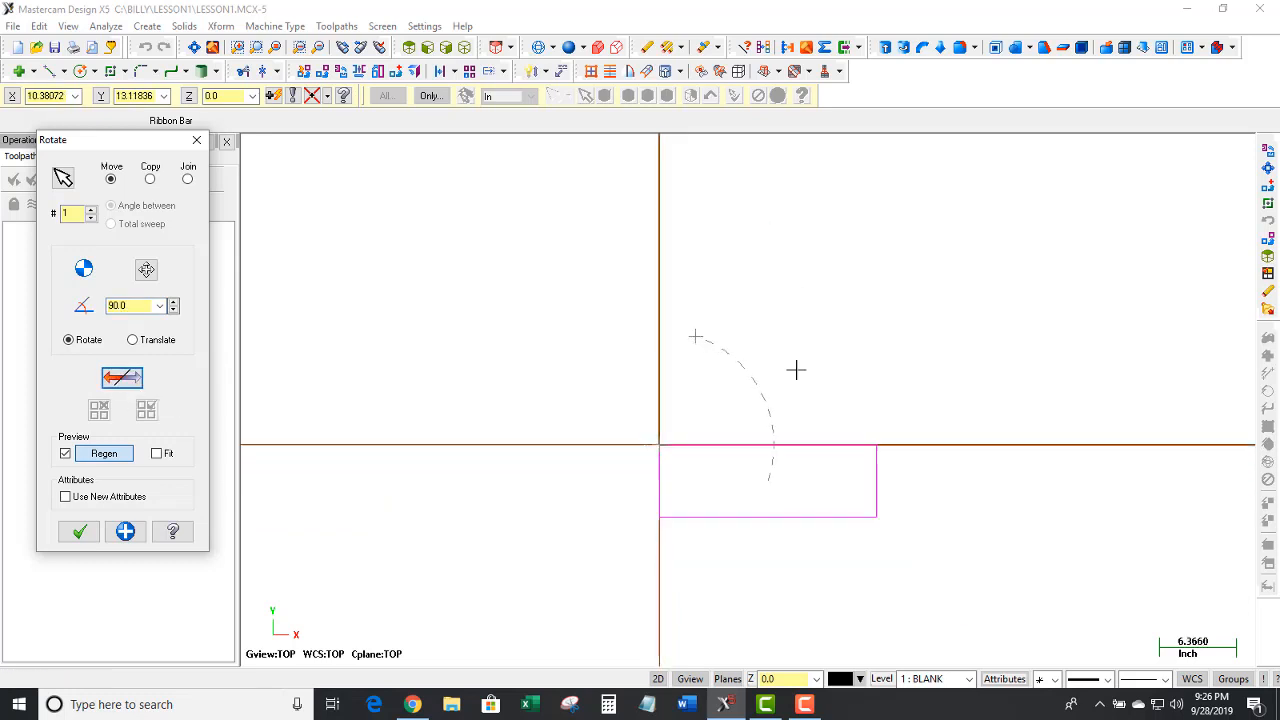
scroll(783, 551, "up", 3)
scroll(783, 551, "up", 1)
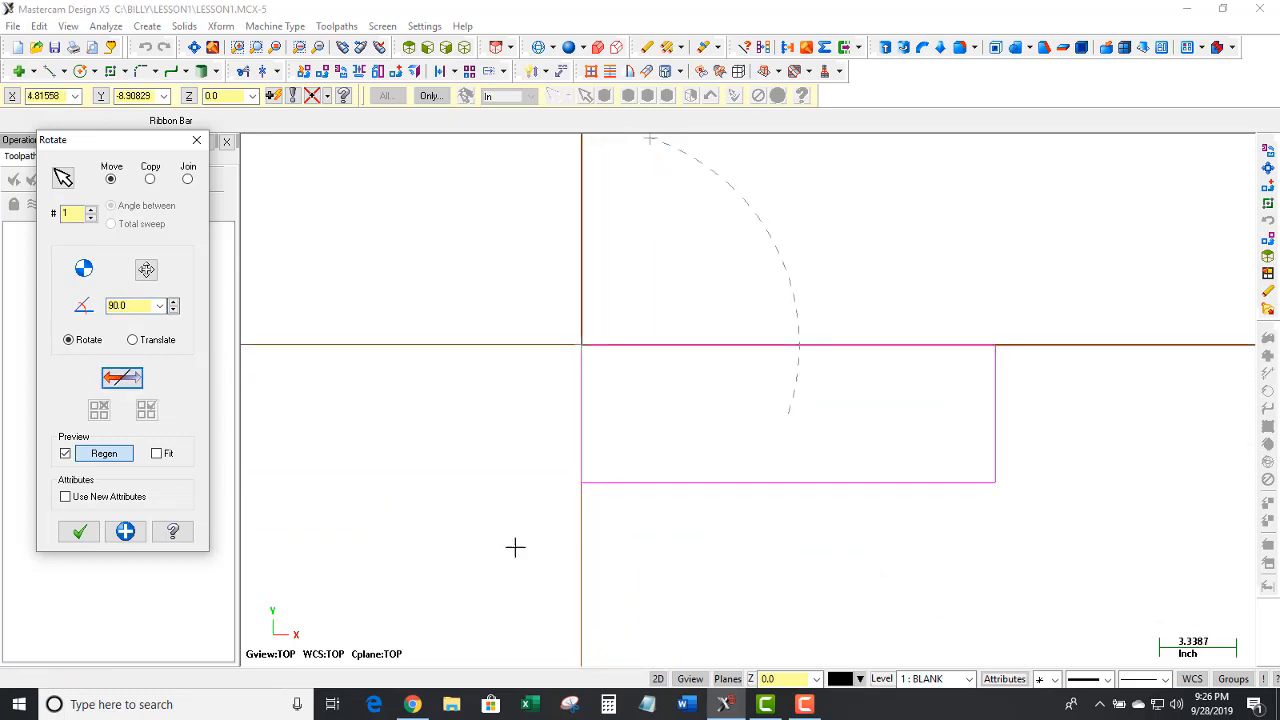
left_click(79, 531)
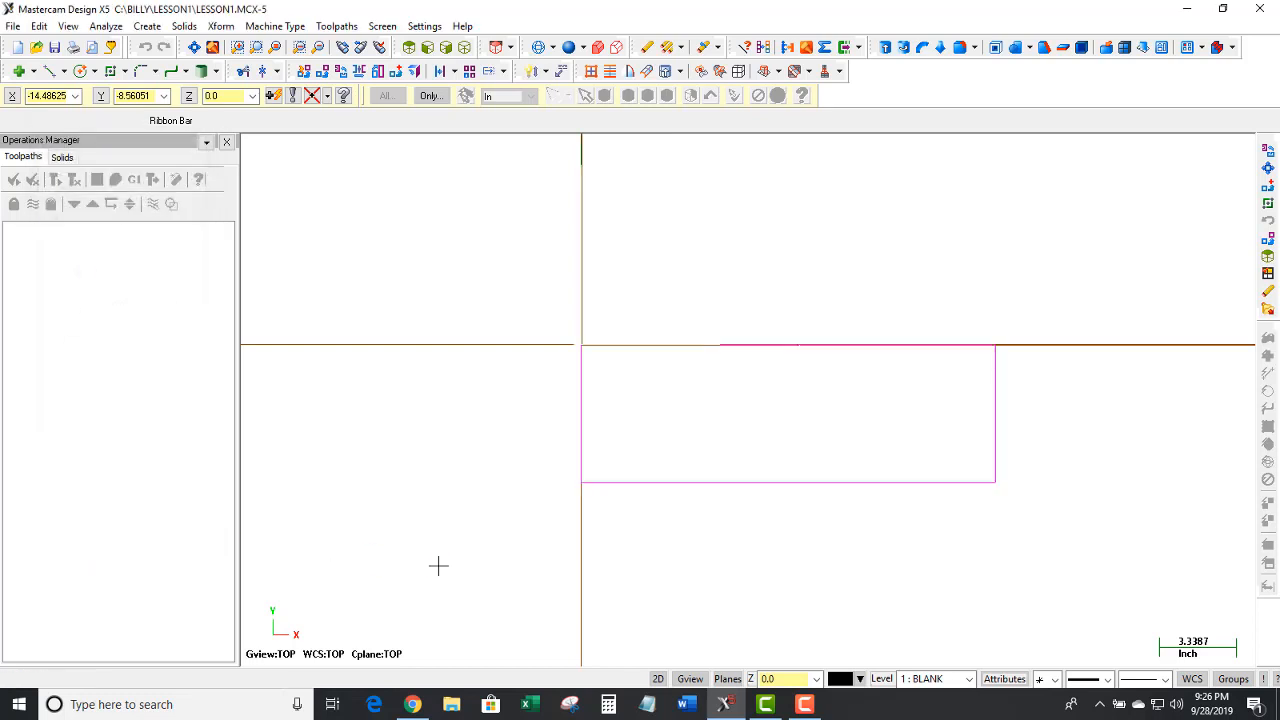
scroll(766, 374, "down", 2)
scroll(791, 406, "up", 3)
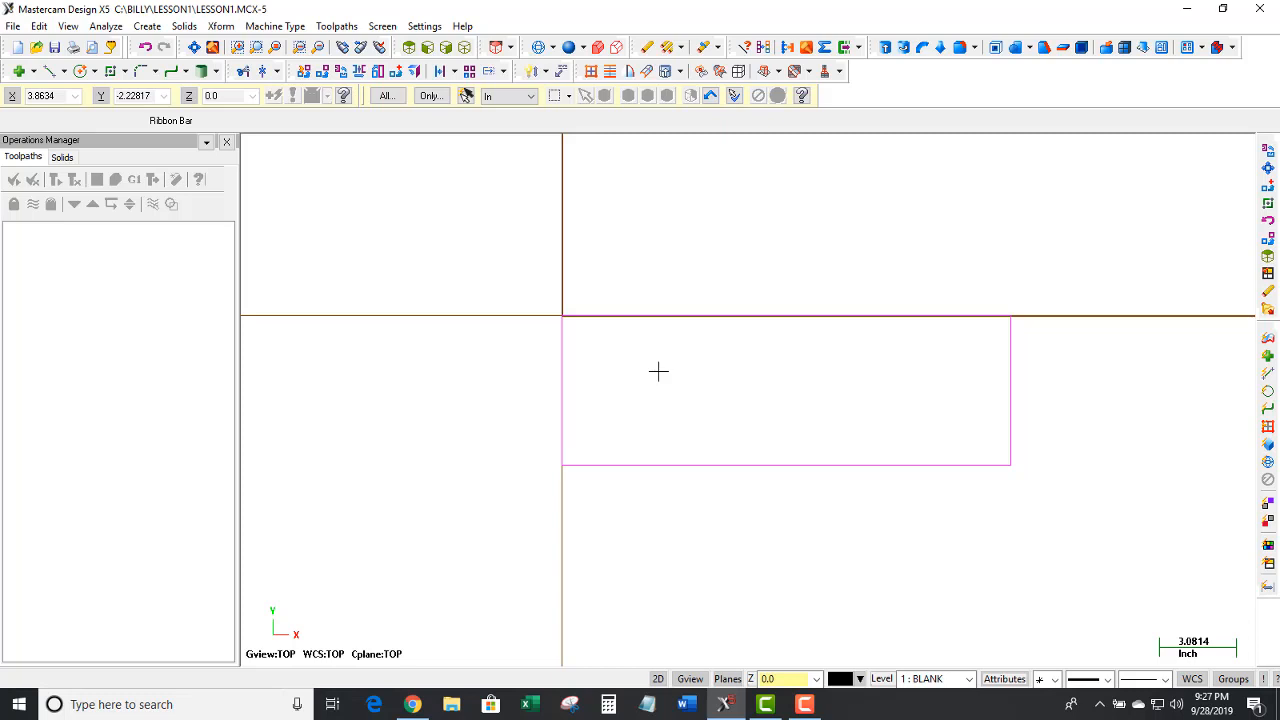
- Undo the rectangle's last rotation and its move to the origin
left_click(145, 47)
left_click(145, 47)
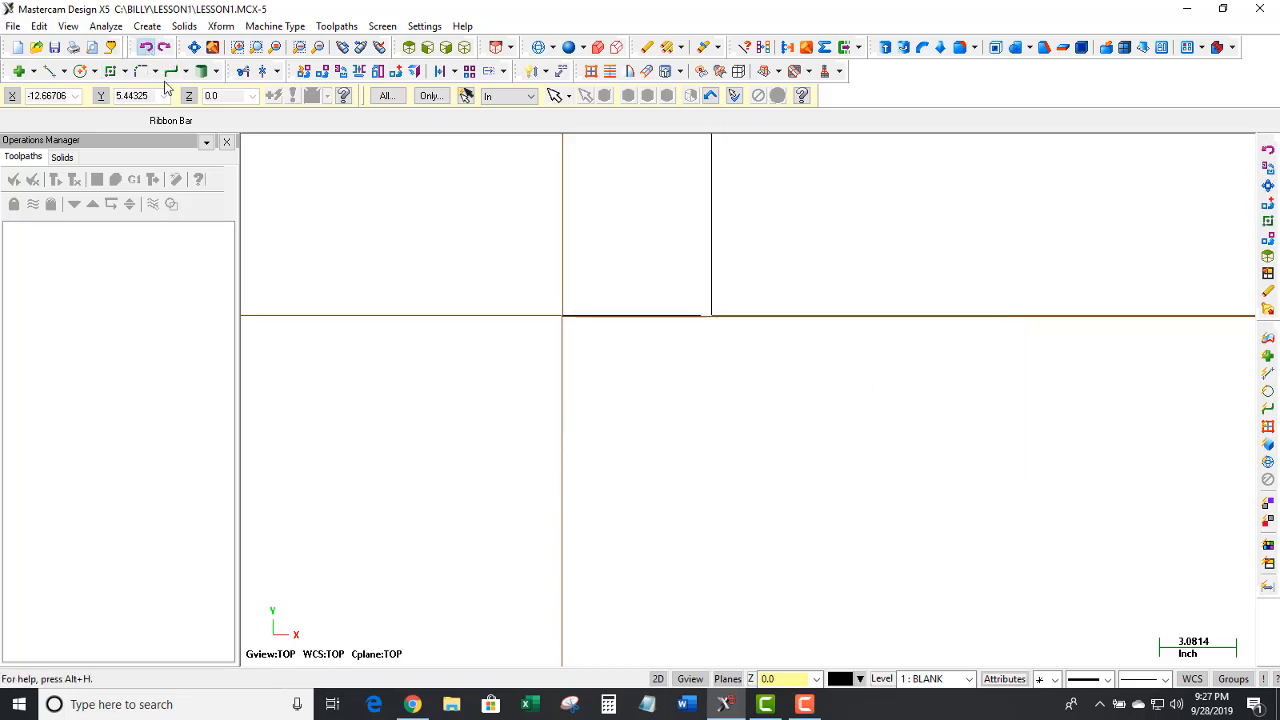
scroll(651, 531, "down", 5)
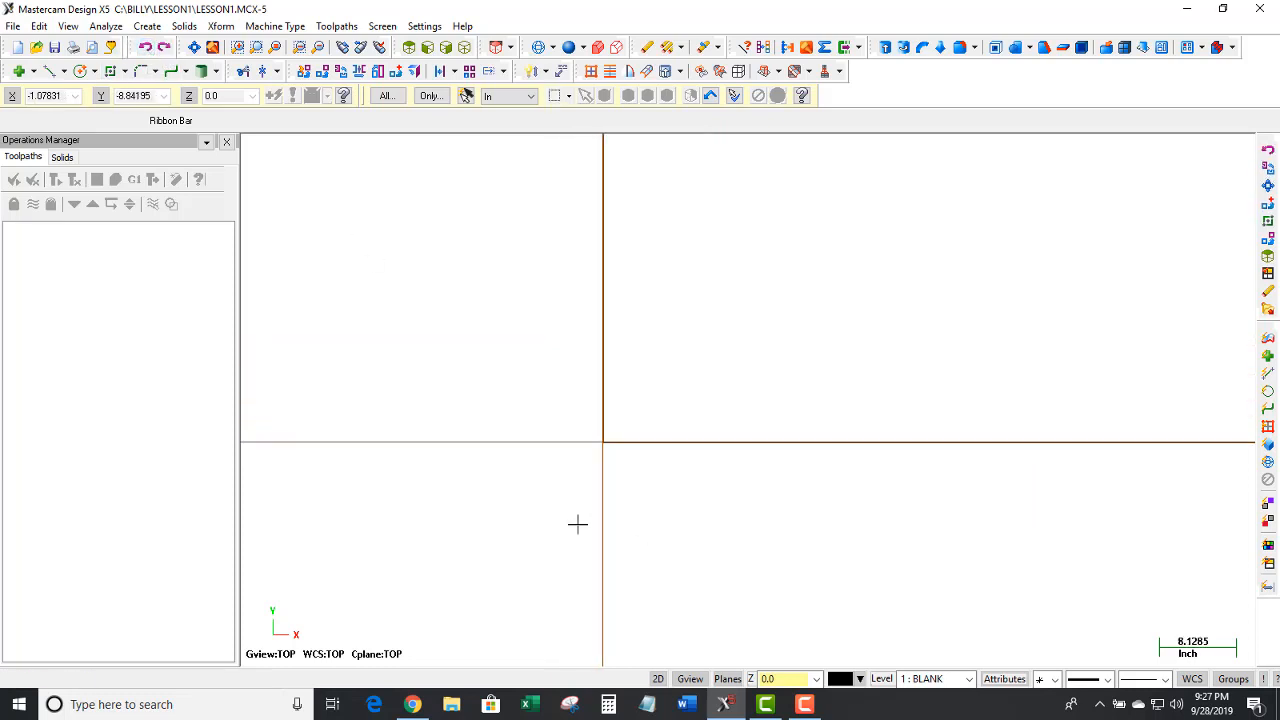
scroll(577, 524, "down", 5)
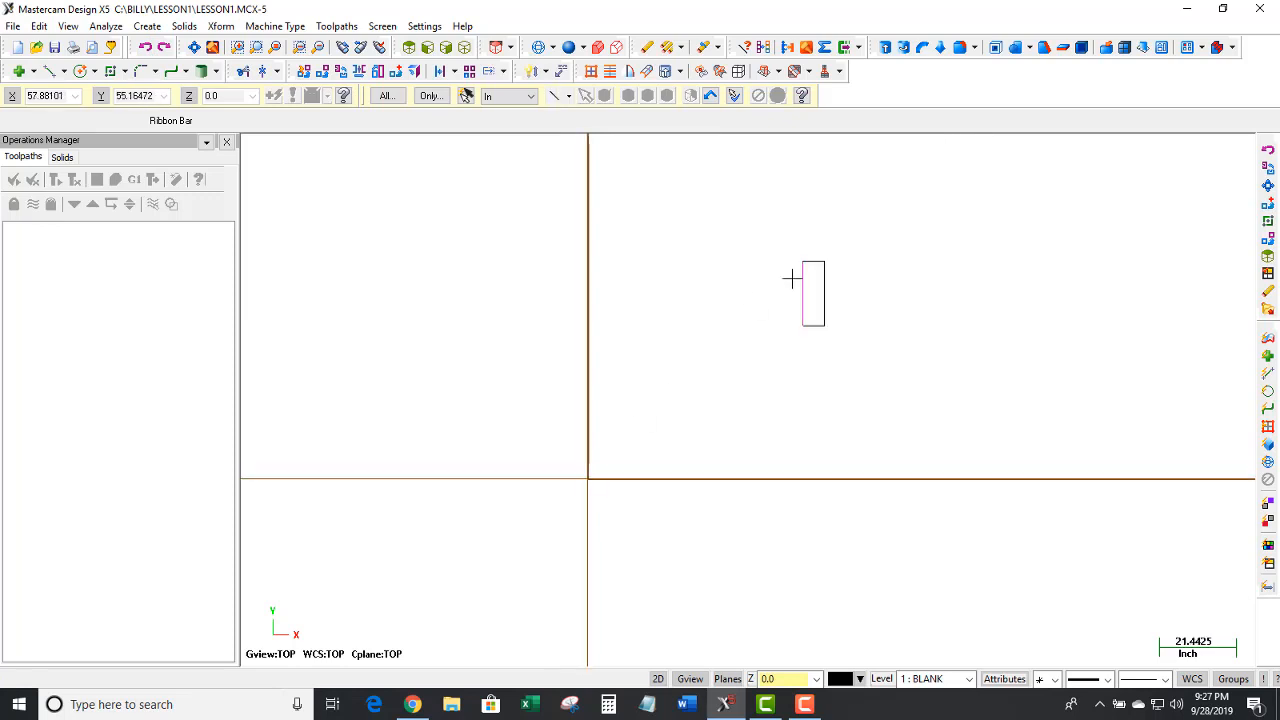
- Set up a 90° rotation of the whole rectangle about the origin with the Move option
left_click(218, 28)
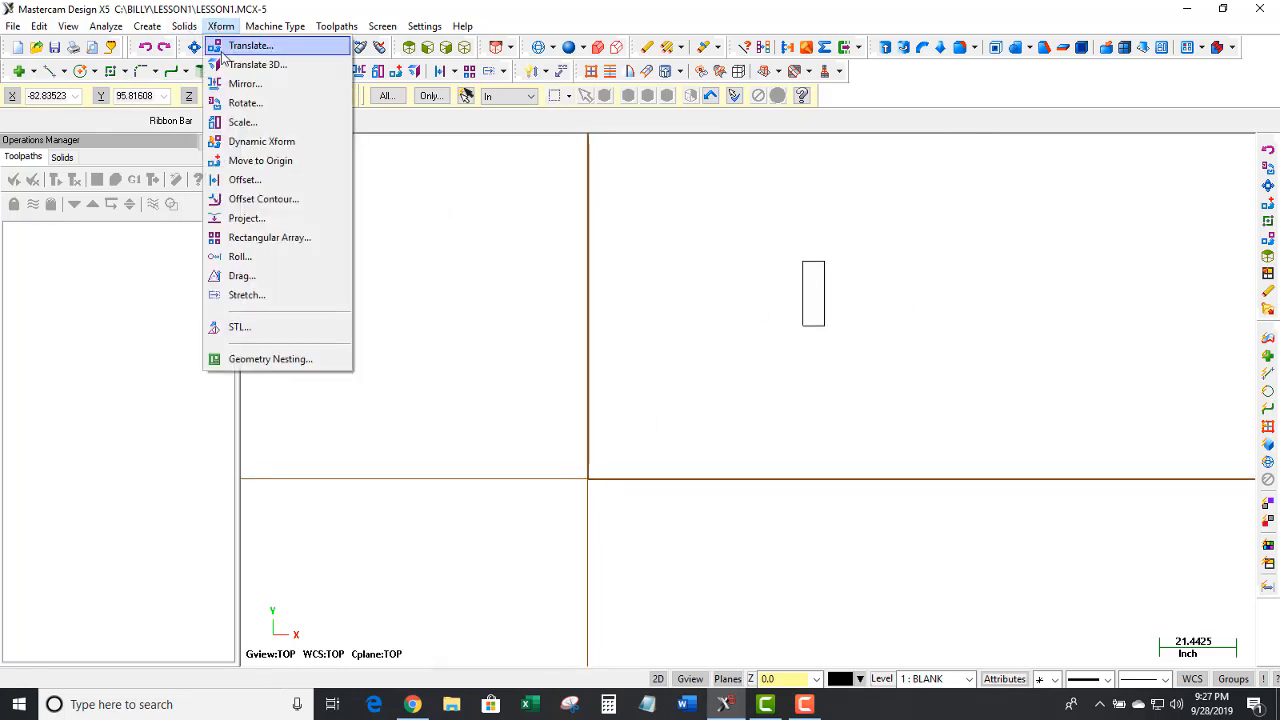
left_click(240, 104)
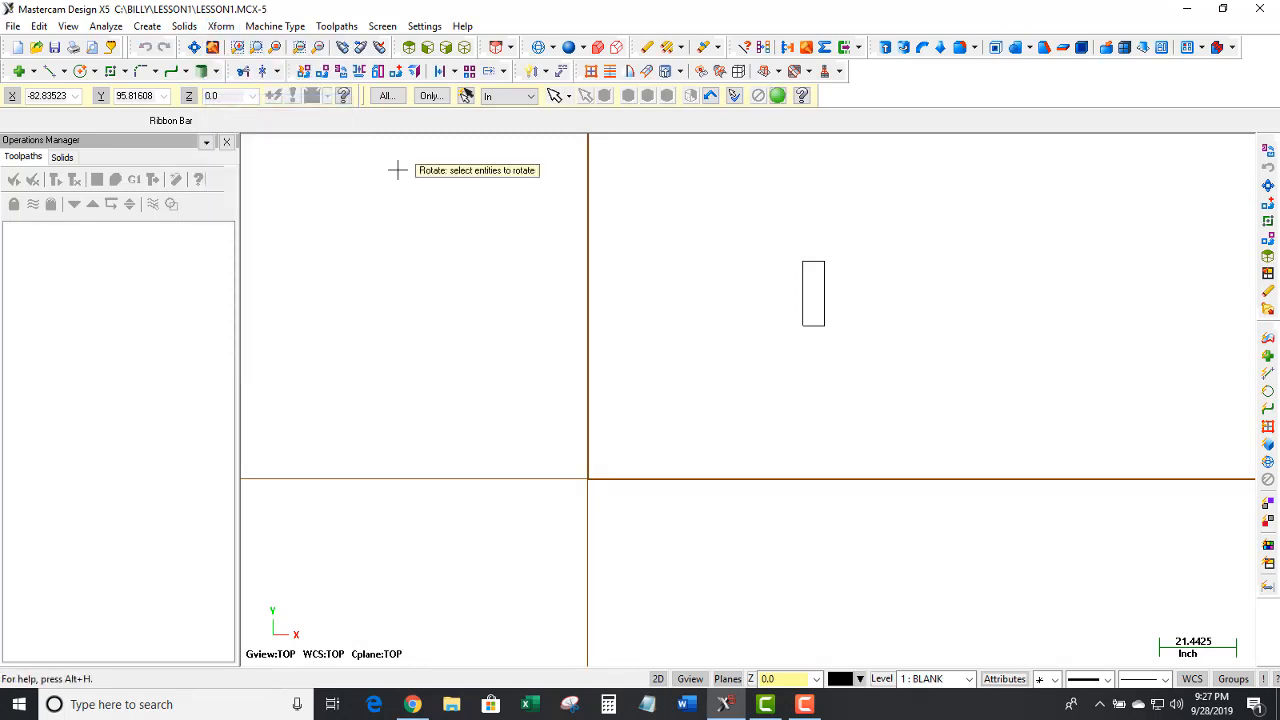
left_click_drag(798, 290, 874, 364)
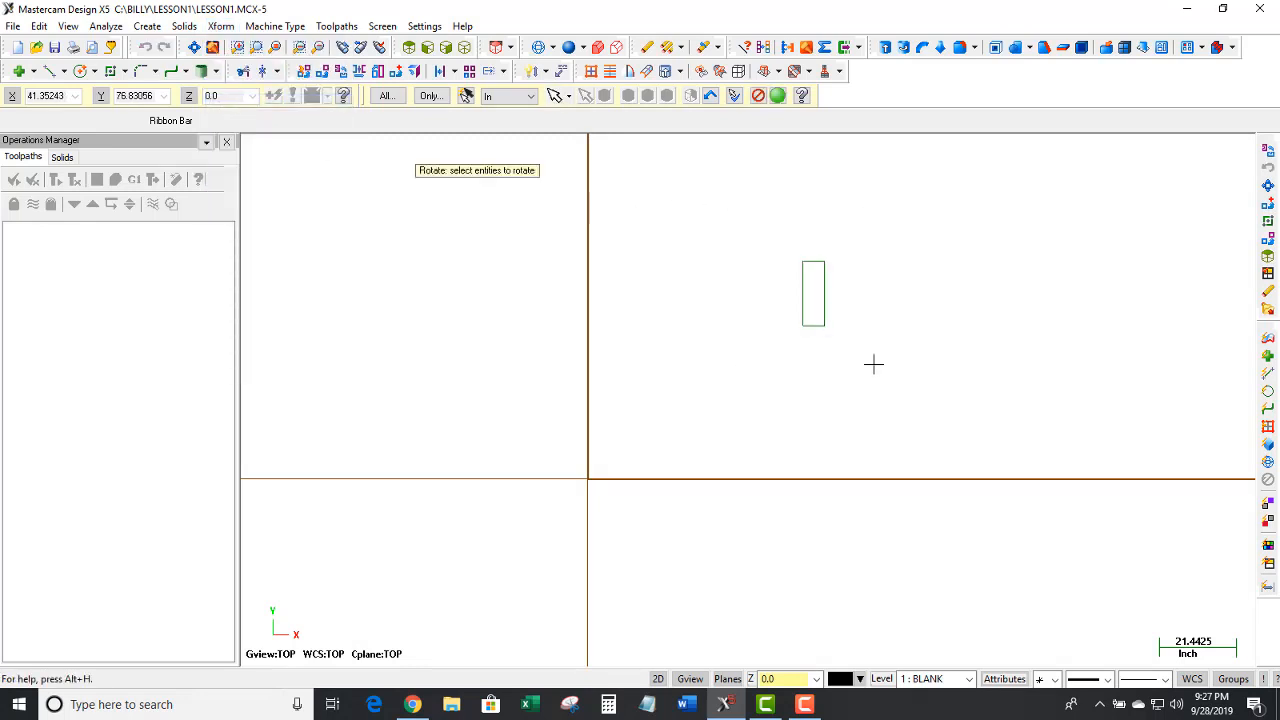
left_click(778, 96)
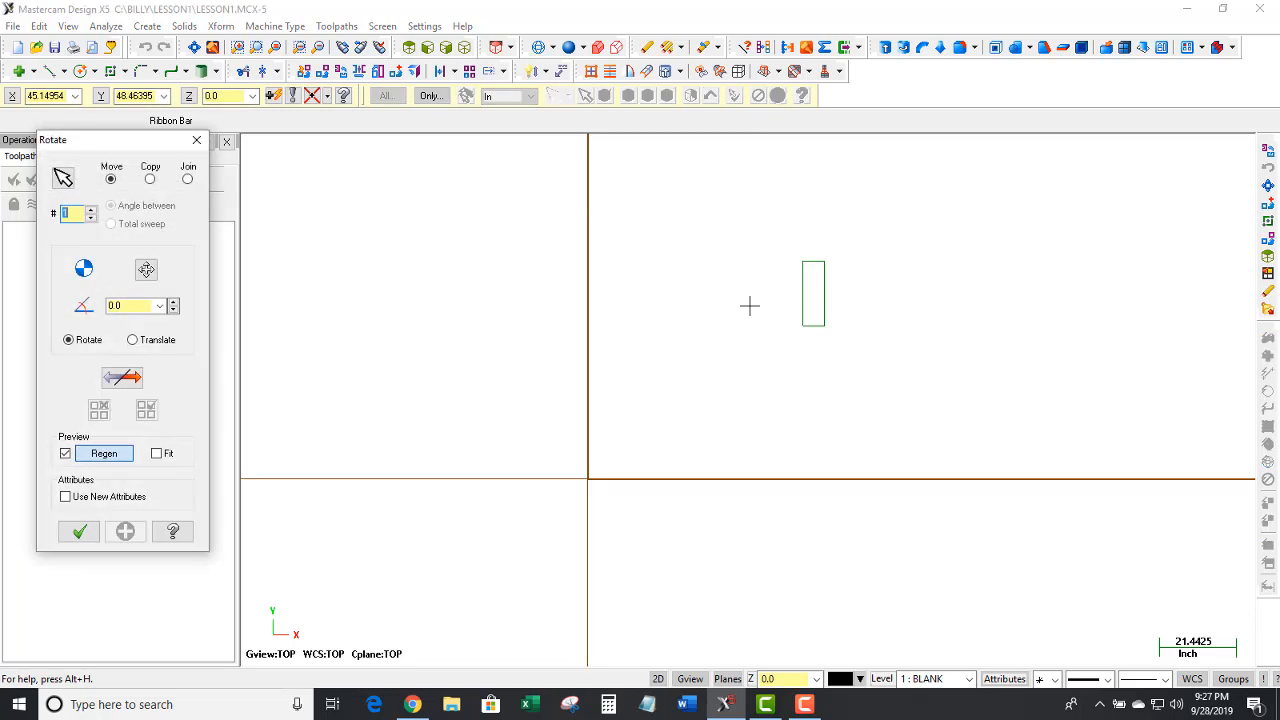
left_click(138, 305)
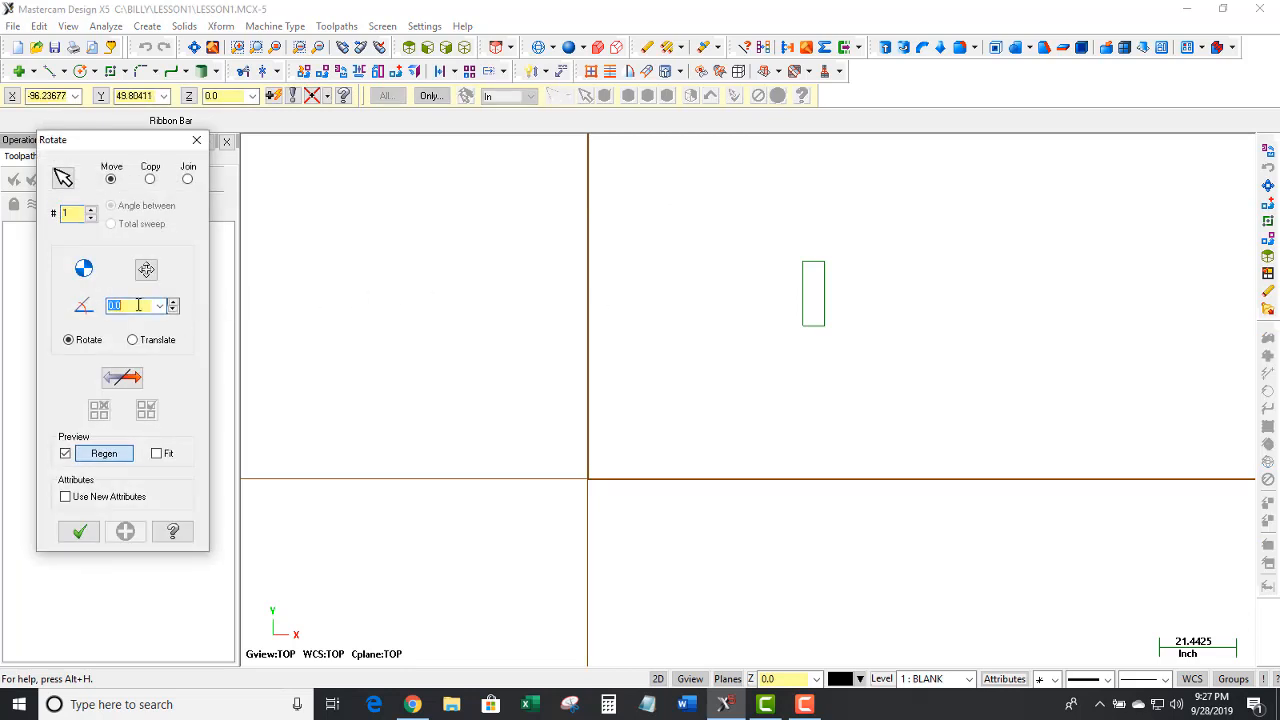
key("Return")
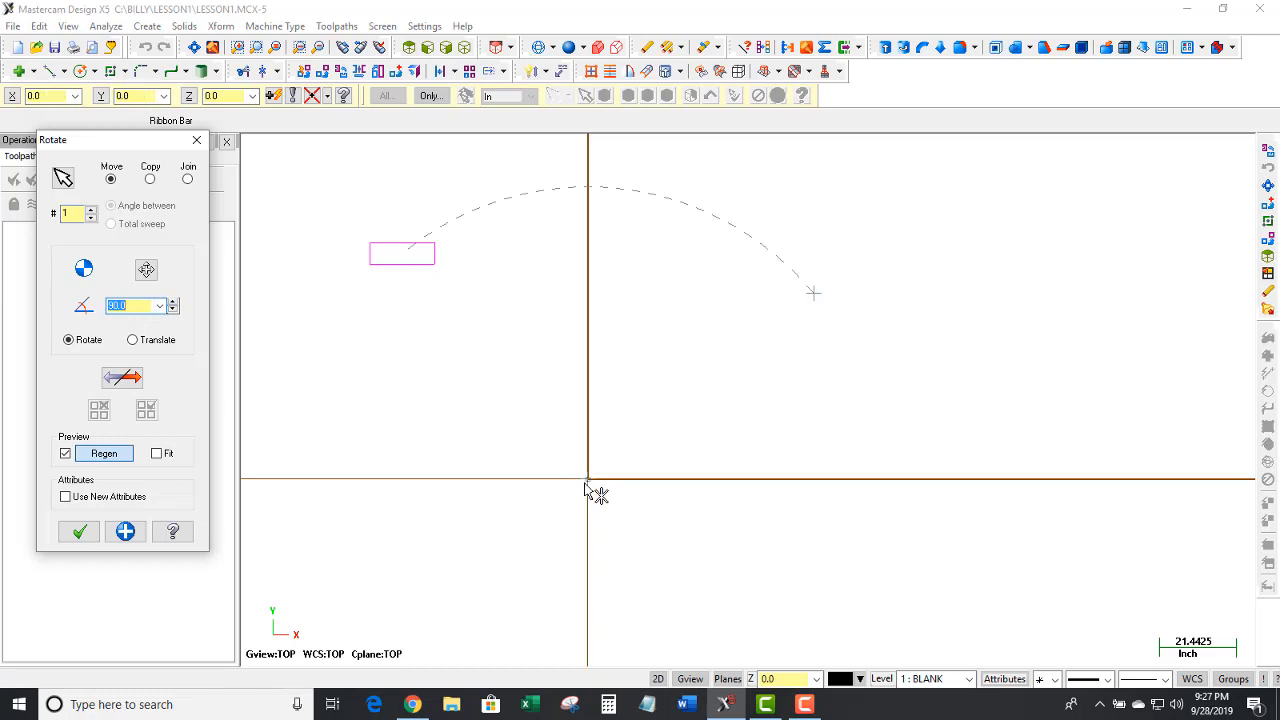
- Reverse the rotation direction to clockwise about the origin and apply the rotation
left_click(137, 378)
scroll(970, 225, "down", 2)
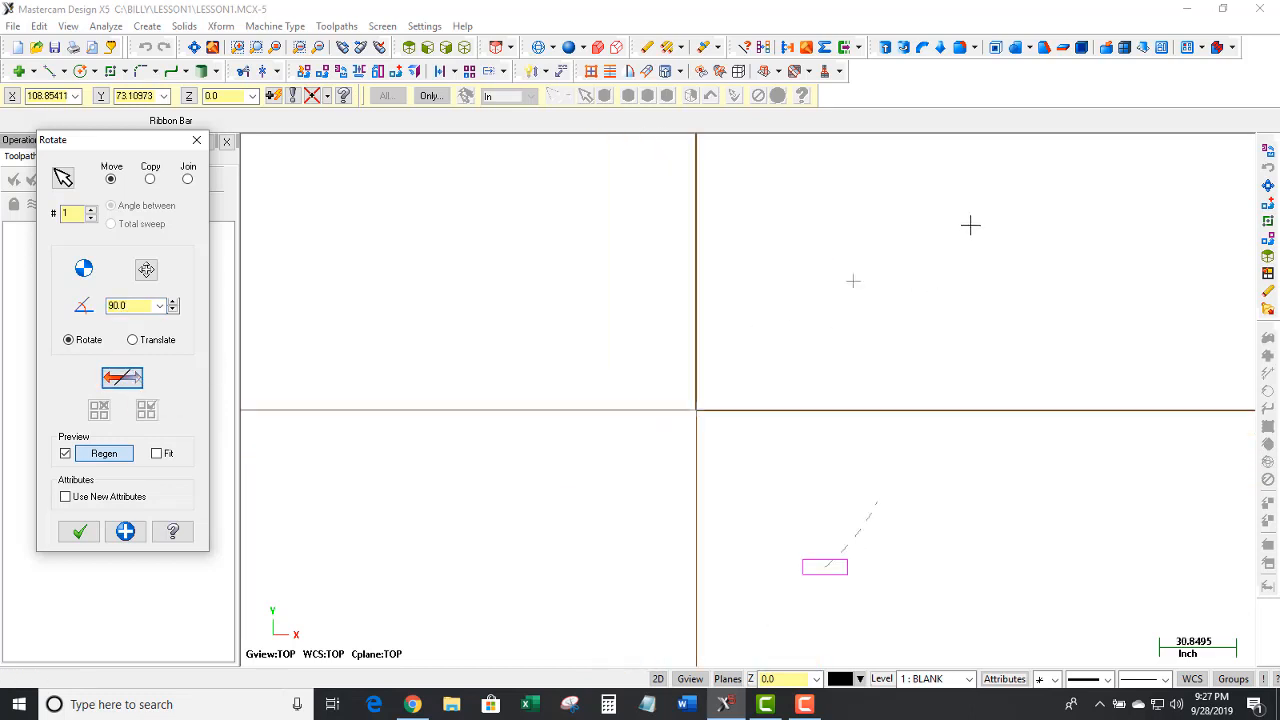
scroll(843, 569, "up", 1)
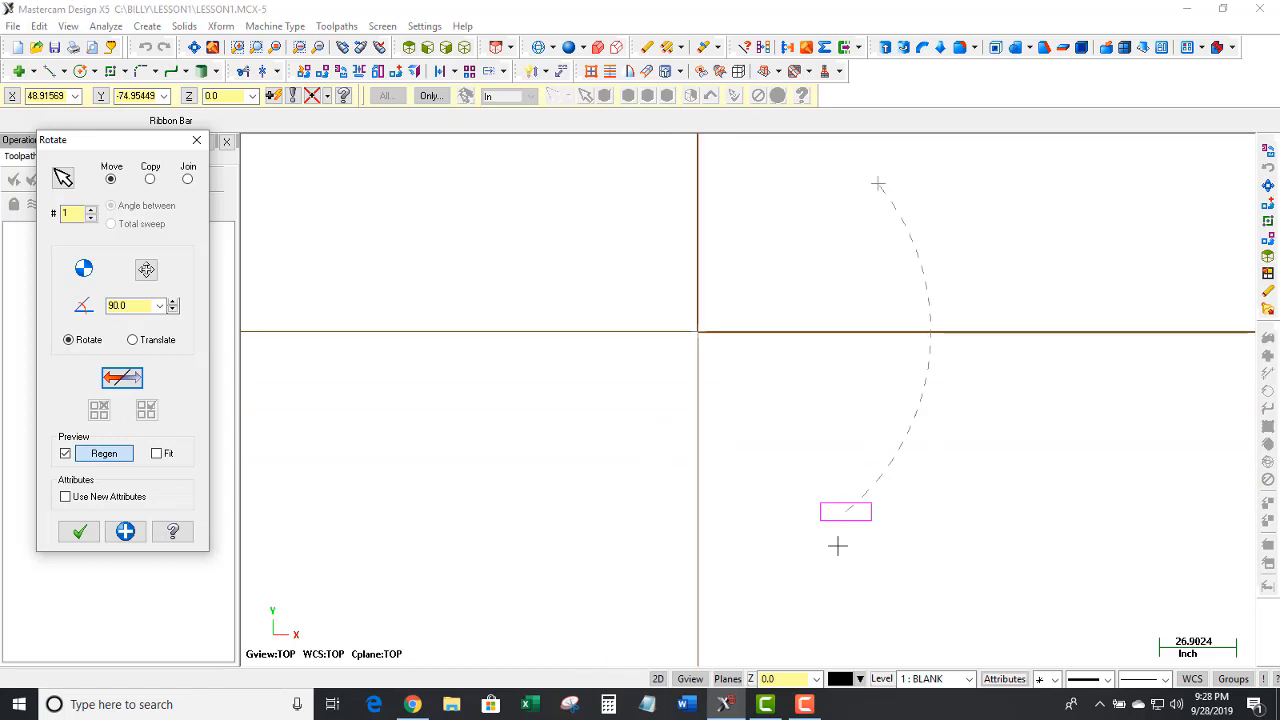
scroll(839, 555, "up", 2)
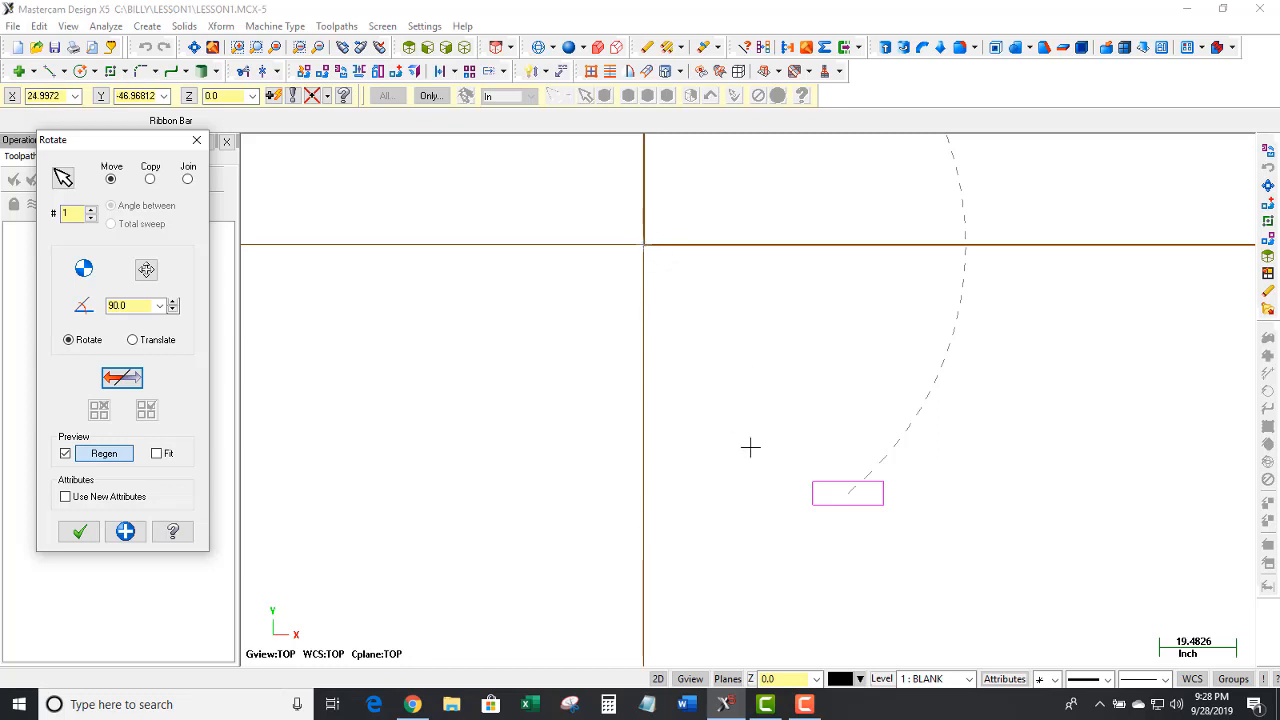
scroll(752, 448, "down", 2)
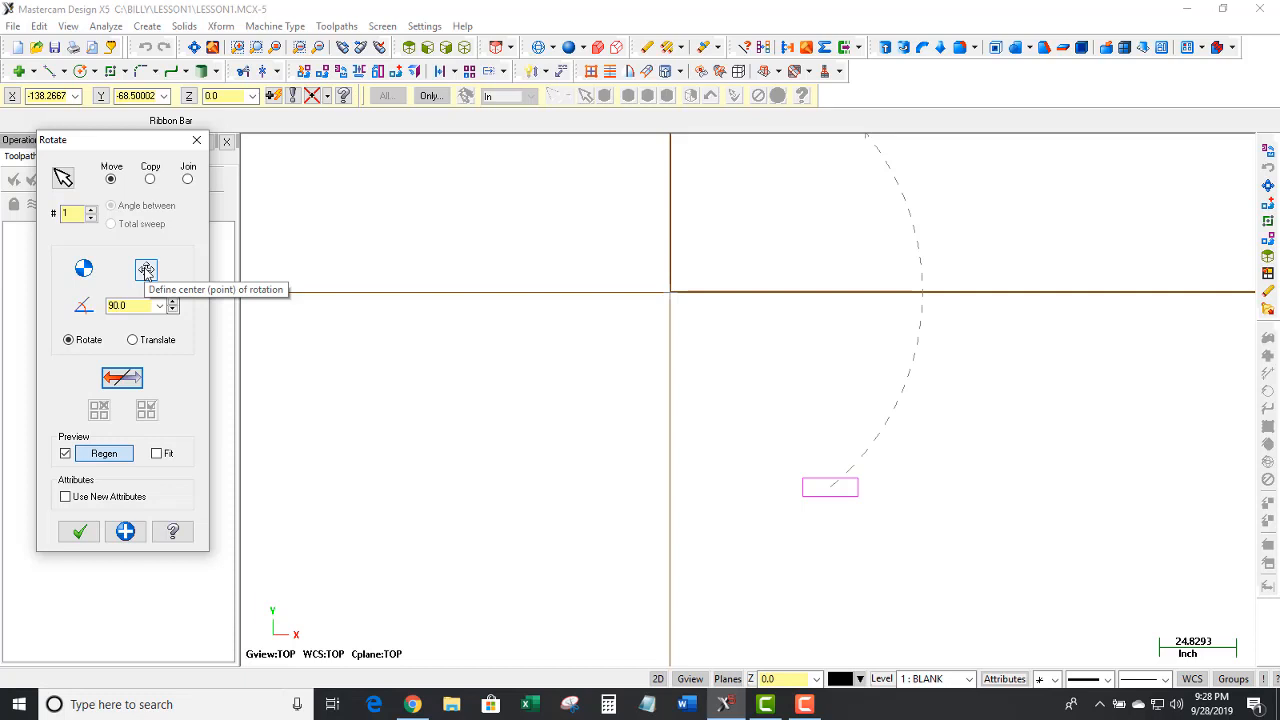
left_click(79, 531)
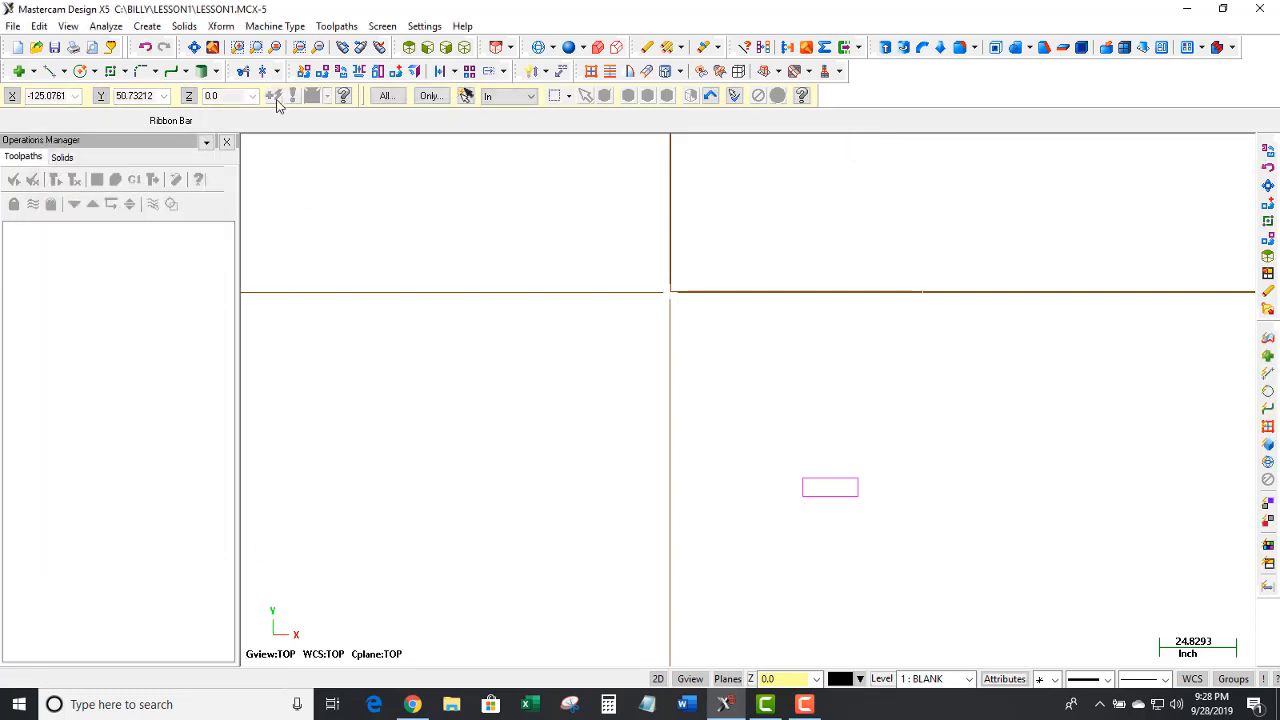
- Undo the rectangle's rotation about the origin
left_click(145, 47)
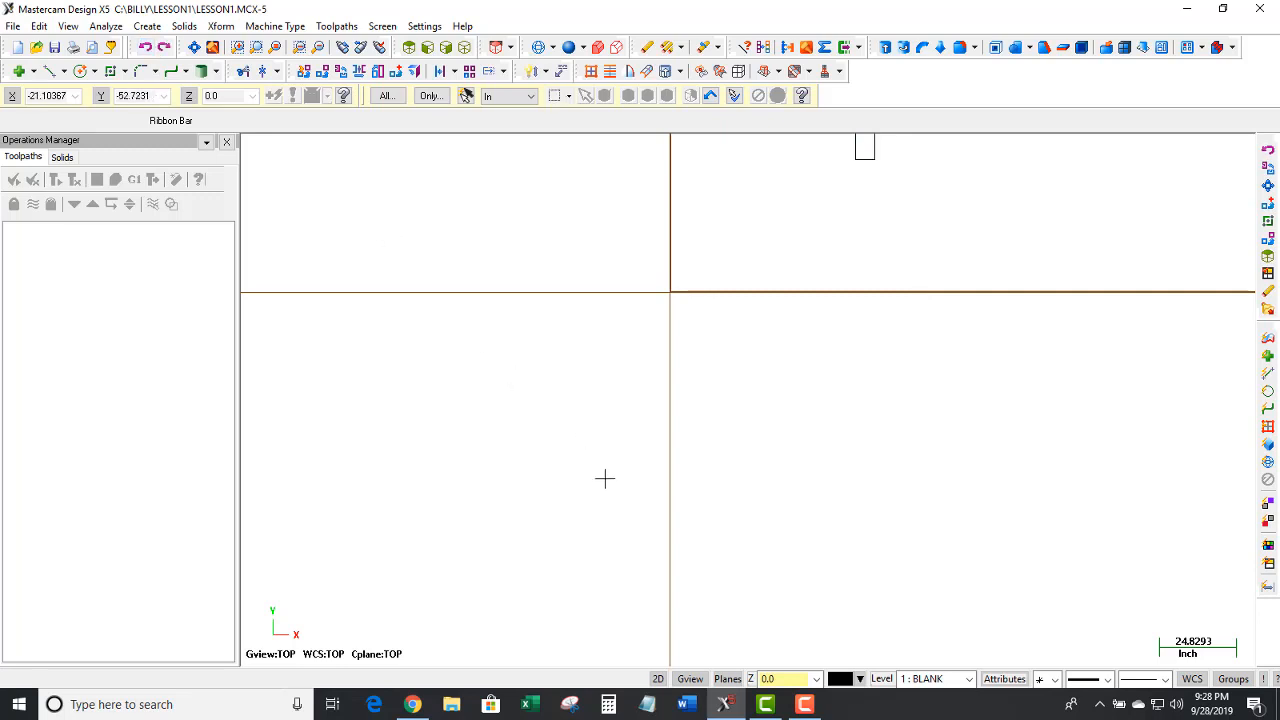
scroll(604, 478, "down", 2)
scroll(823, 191, "up", 4)
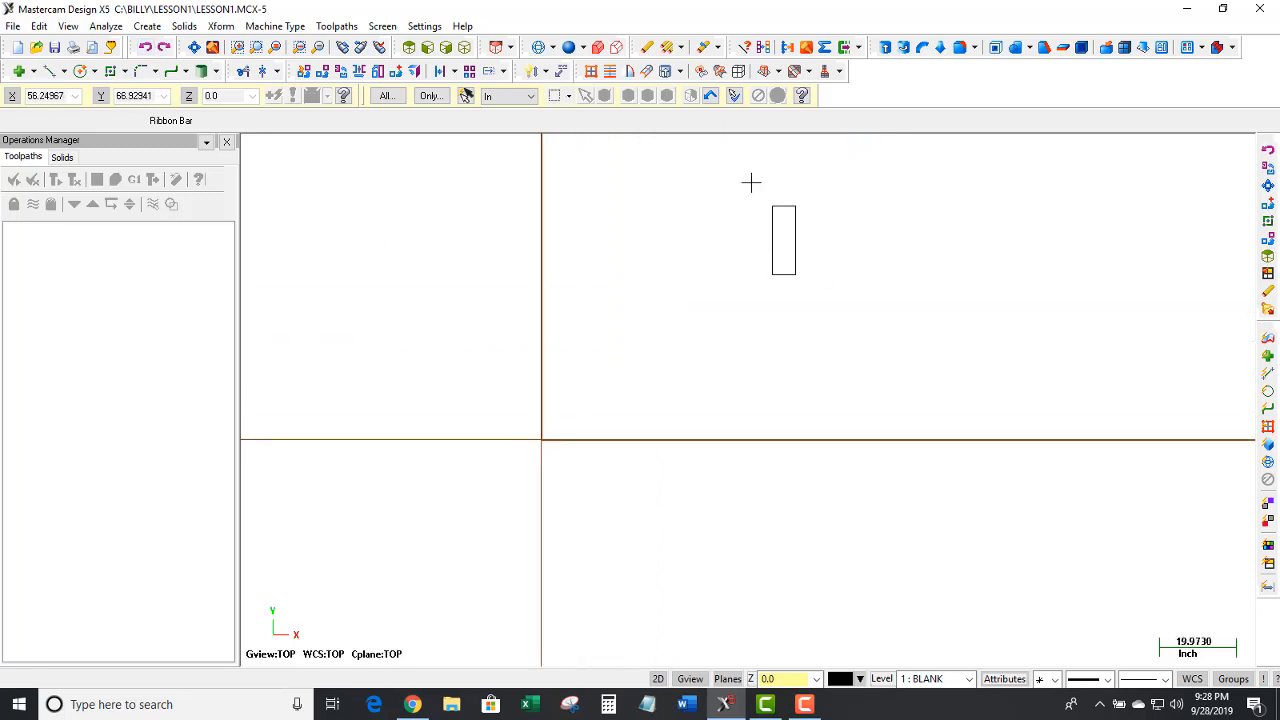
scroll(751, 183, "up", 1)
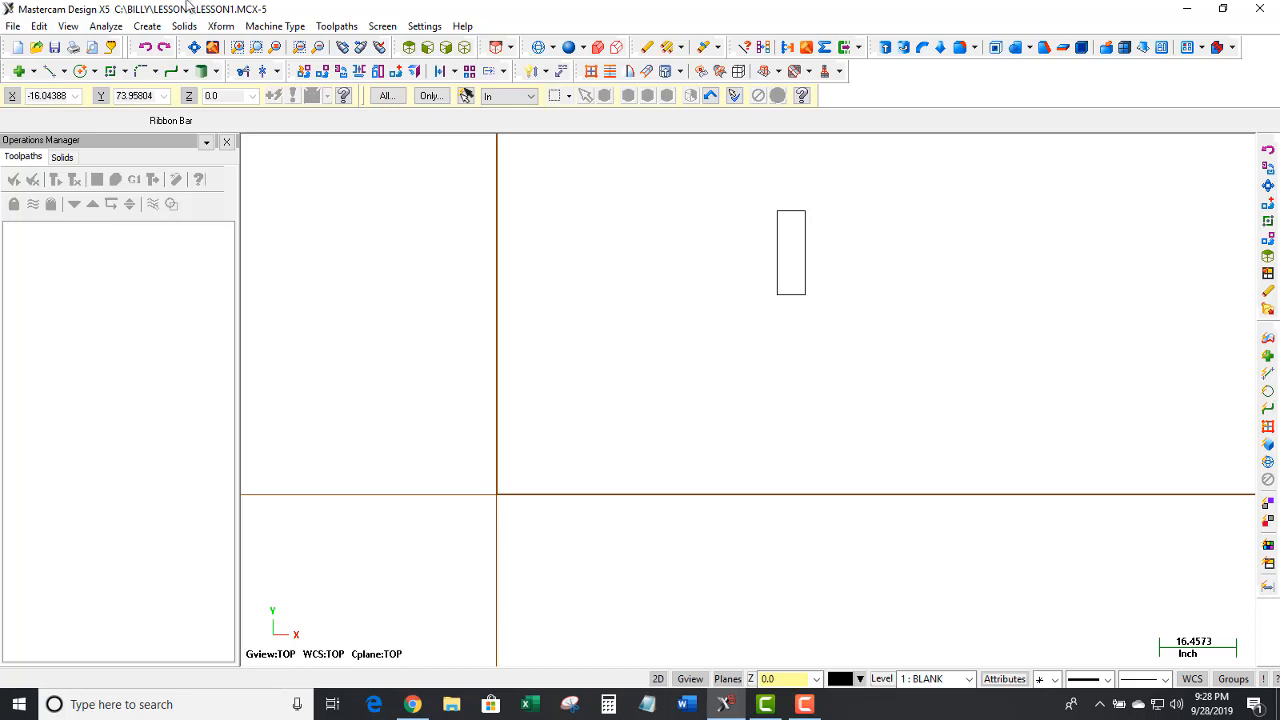
- Start rotating the whole rectangle with the Move option, using its lower-left corner as the center of rotation
left_click(222, 26)
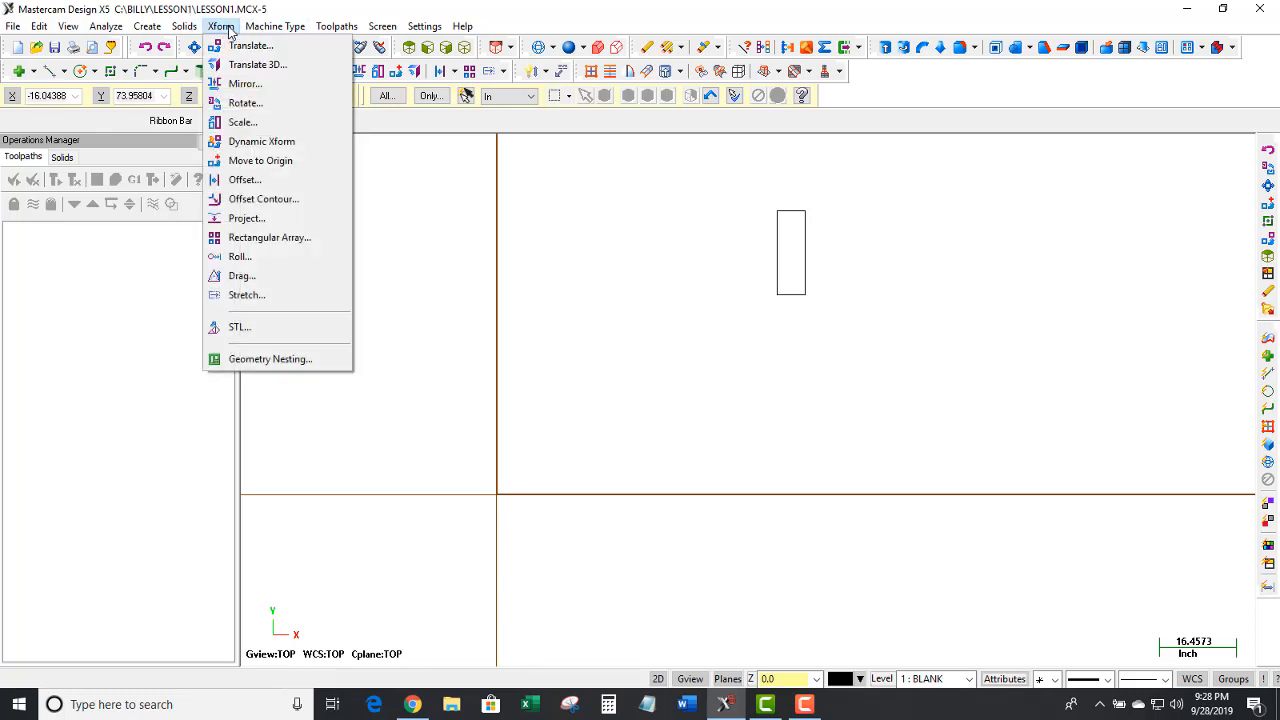
left_click(247, 104)
left_click_drag(704, 181, 852, 337)
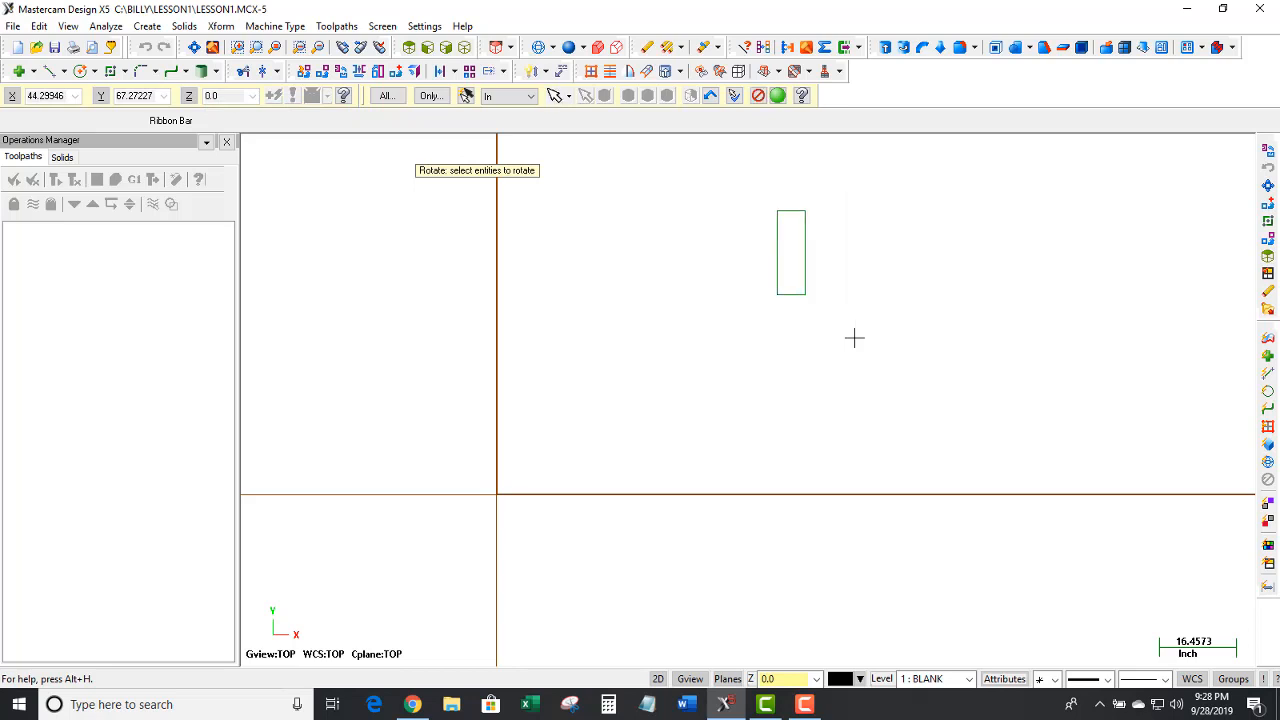
left_click(778, 96)
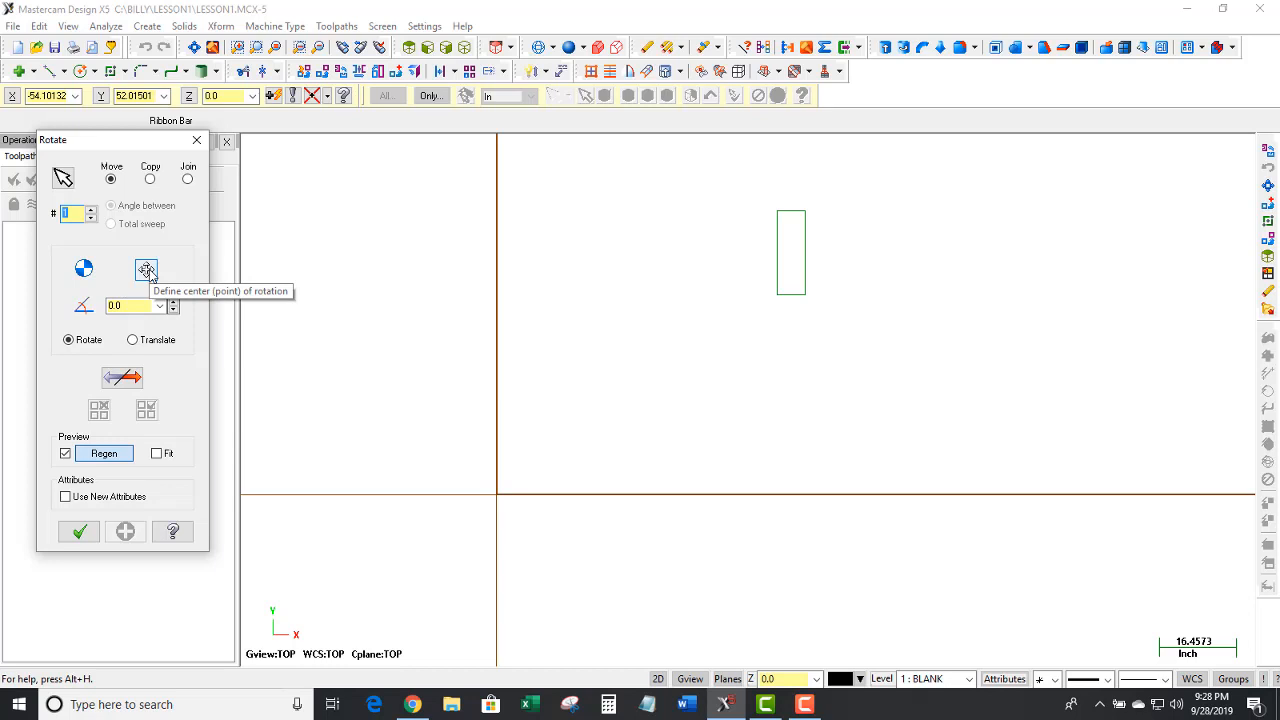
left_click(147, 270)
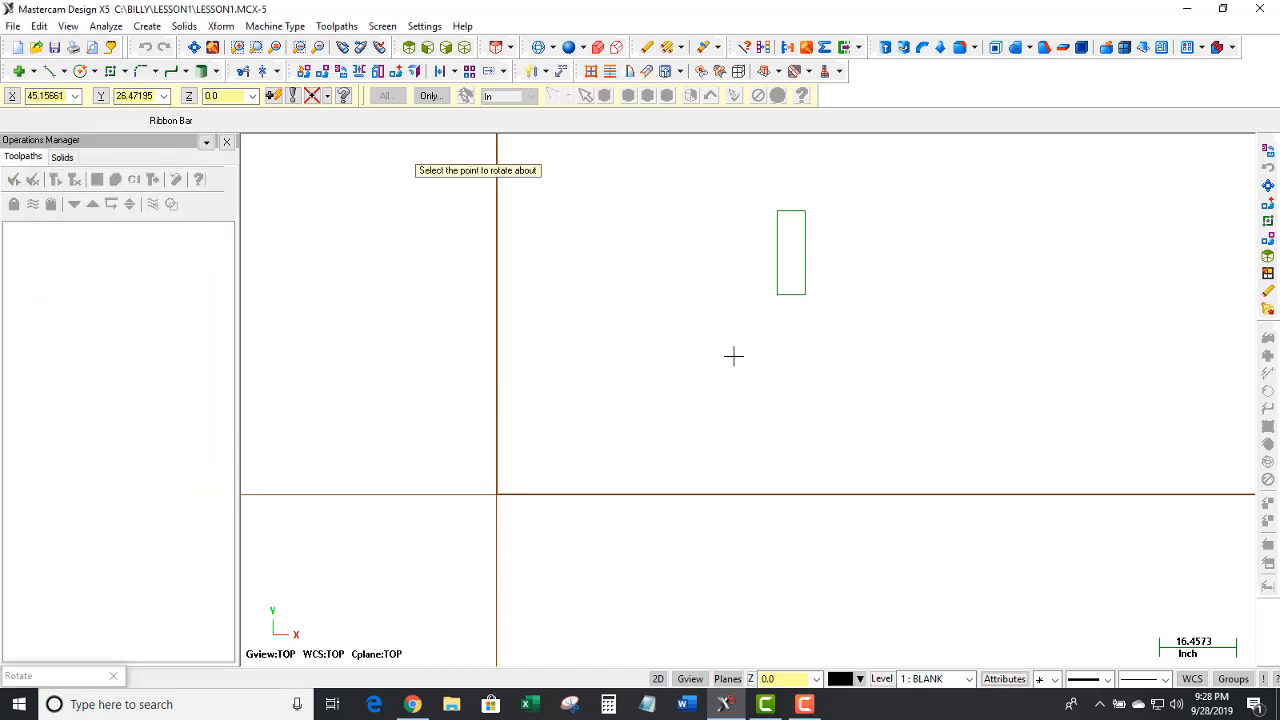
left_click(777, 296)
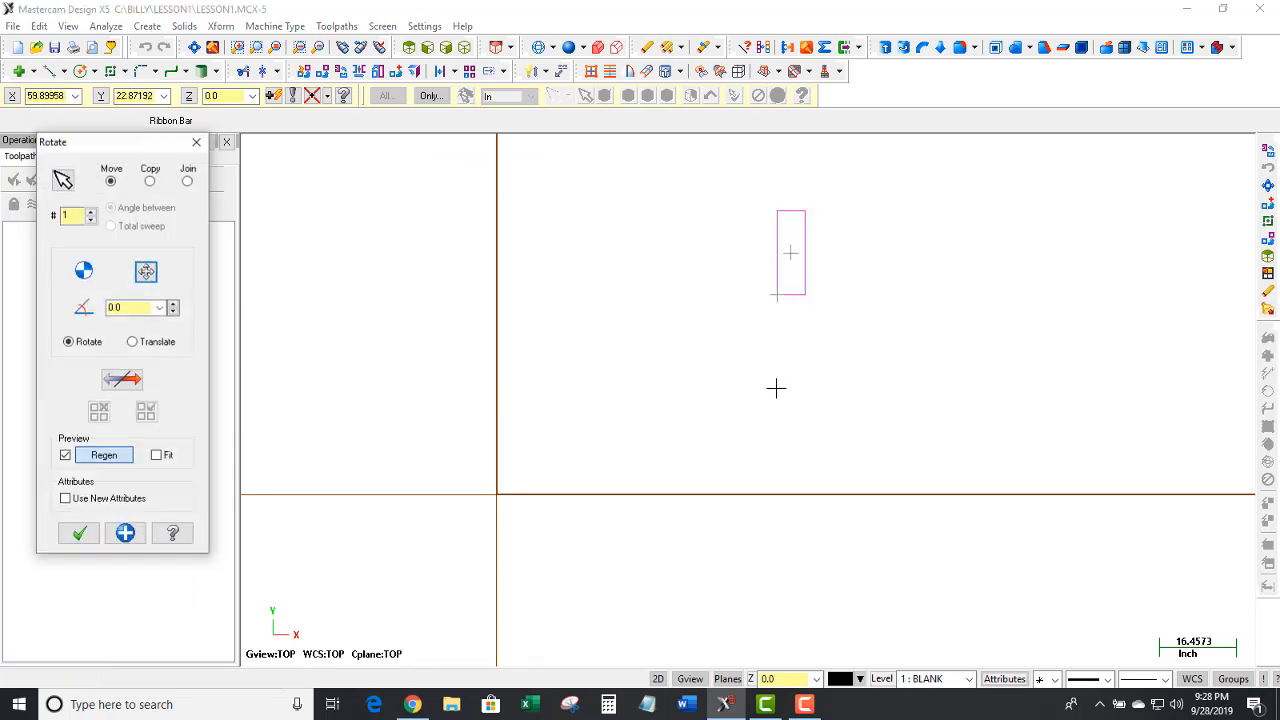
- Set the rotation angle to 90°, reverse it to clockwise, and apply the rotation about the corner
double_click(135, 306)
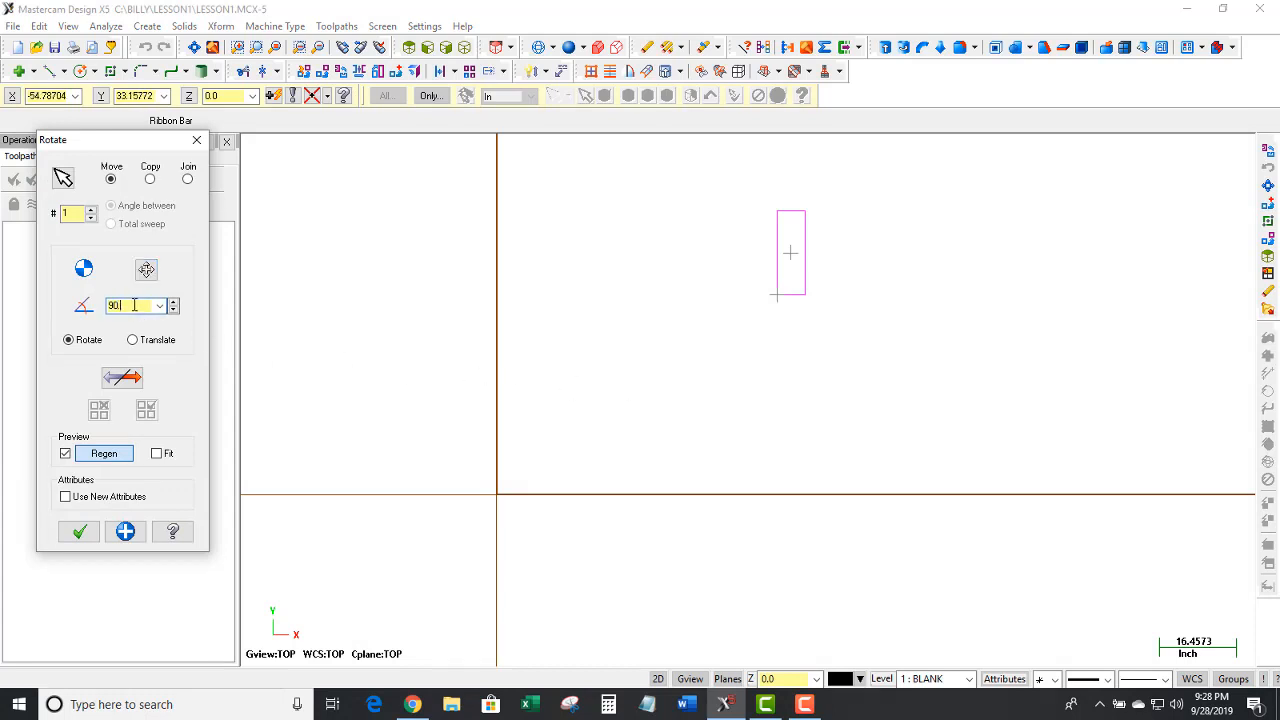
type("90")
key("Return")
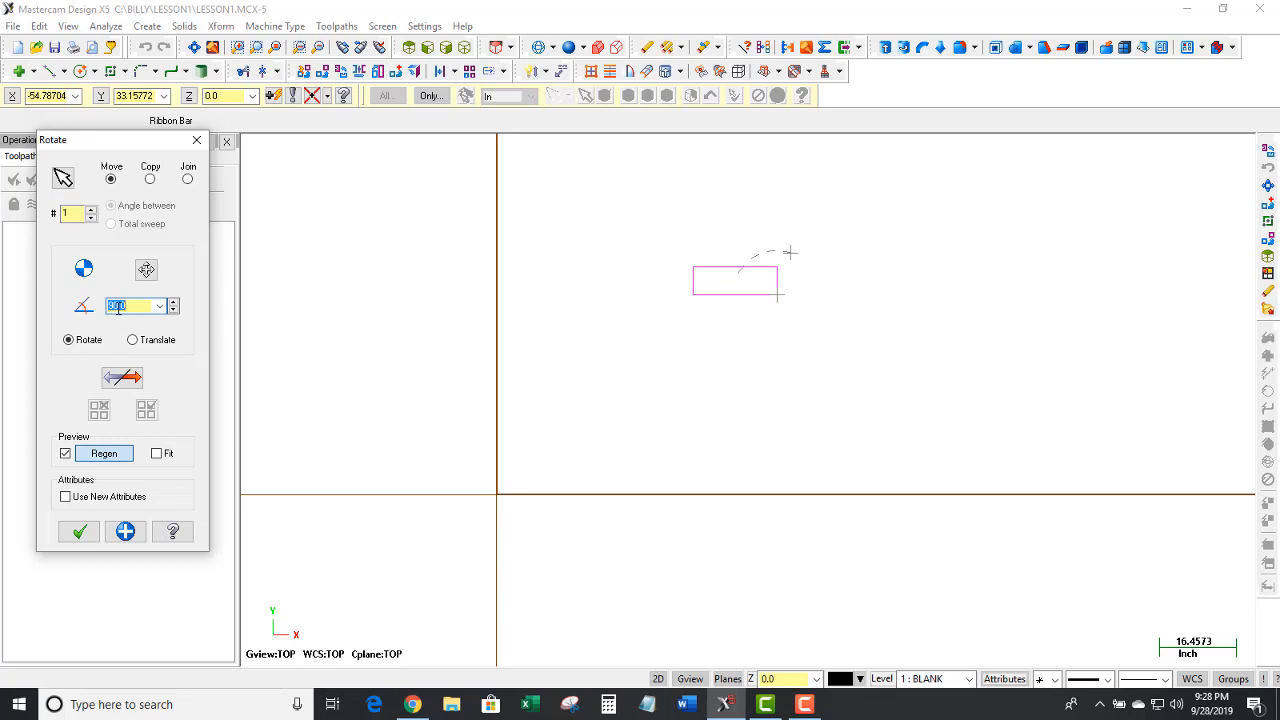
left_click(137, 384)
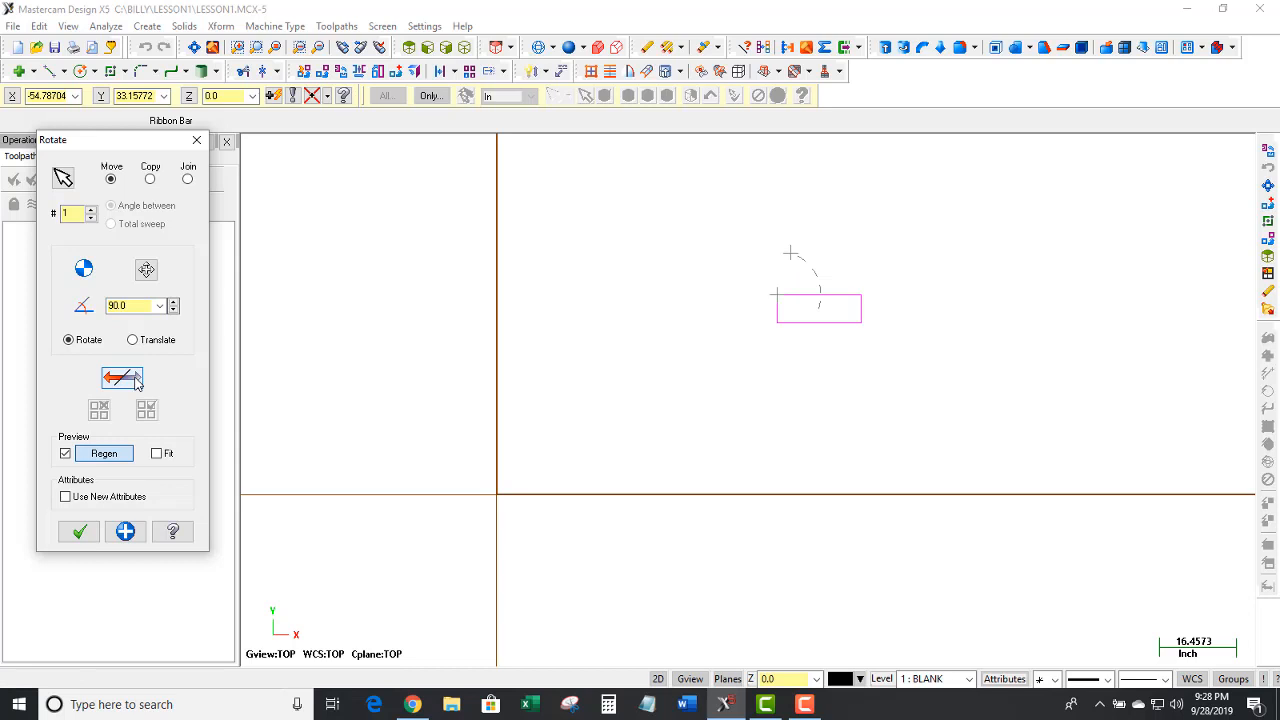
left_click(80, 531)
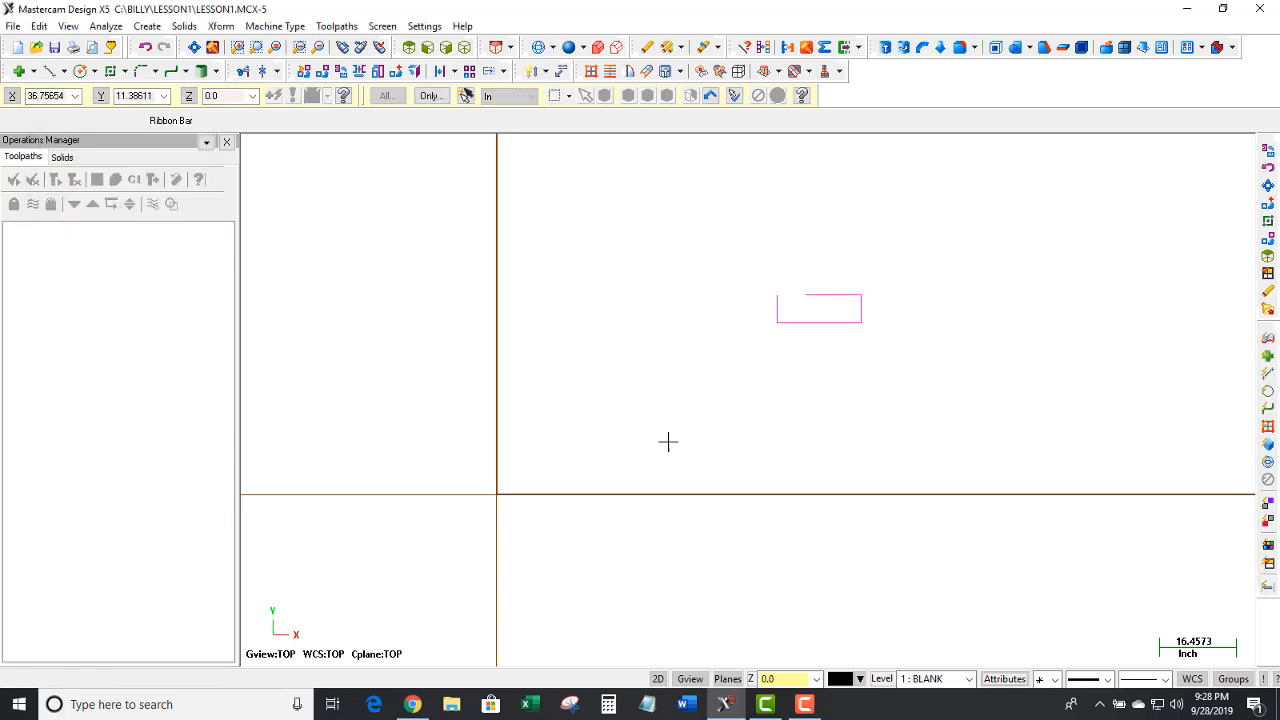
- Move the rotated rectangle to the origin by its upper-left corner with Move to Origin
scroll(640, 334, "up", 2)
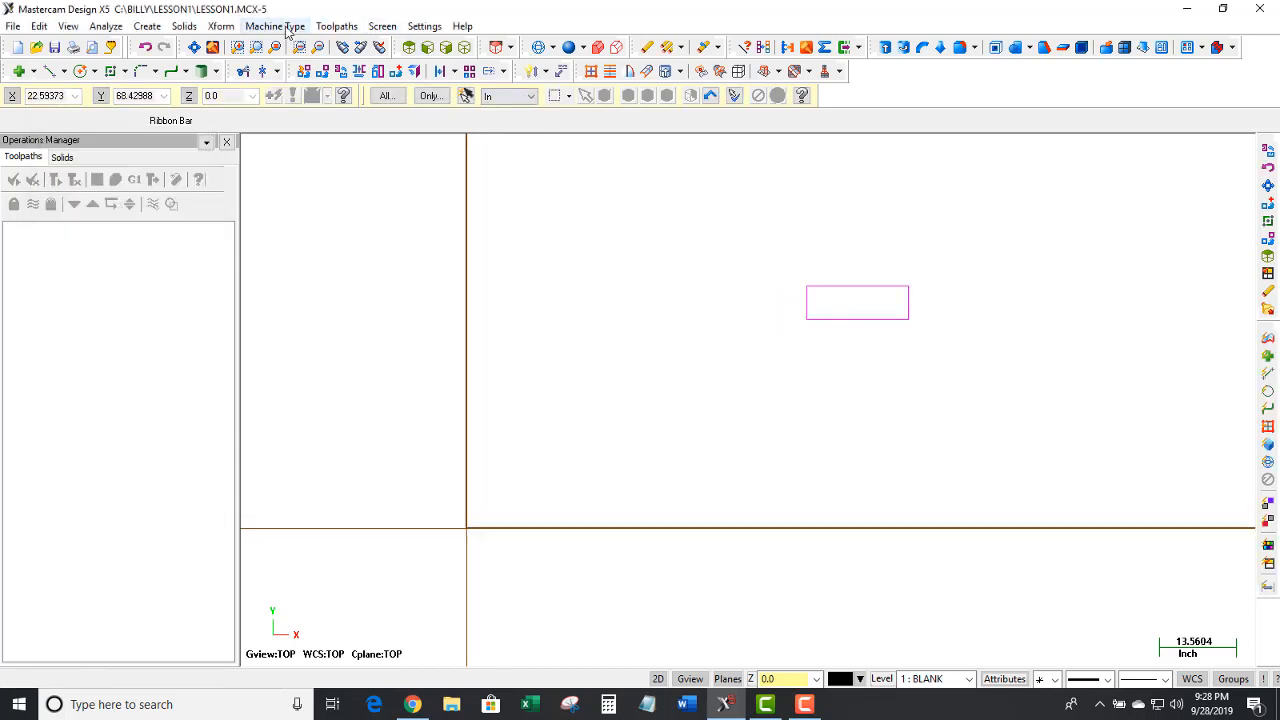
left_click(222, 27)
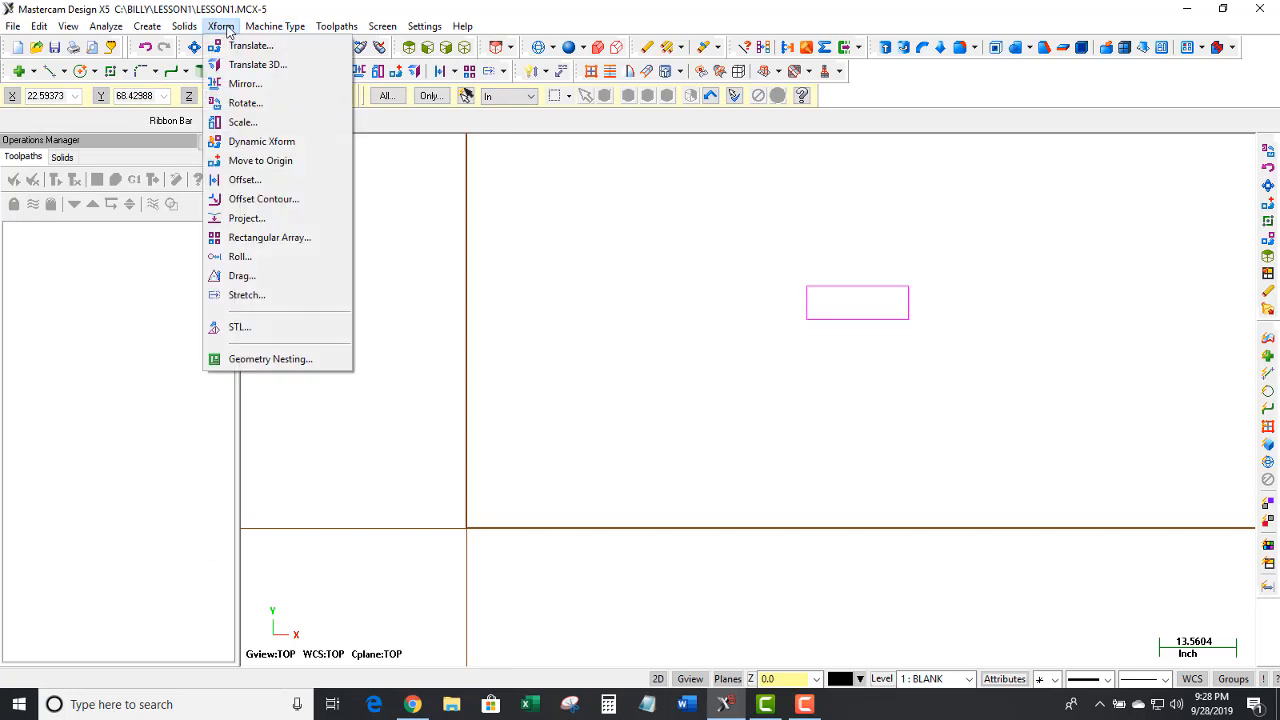
left_click(258, 161)
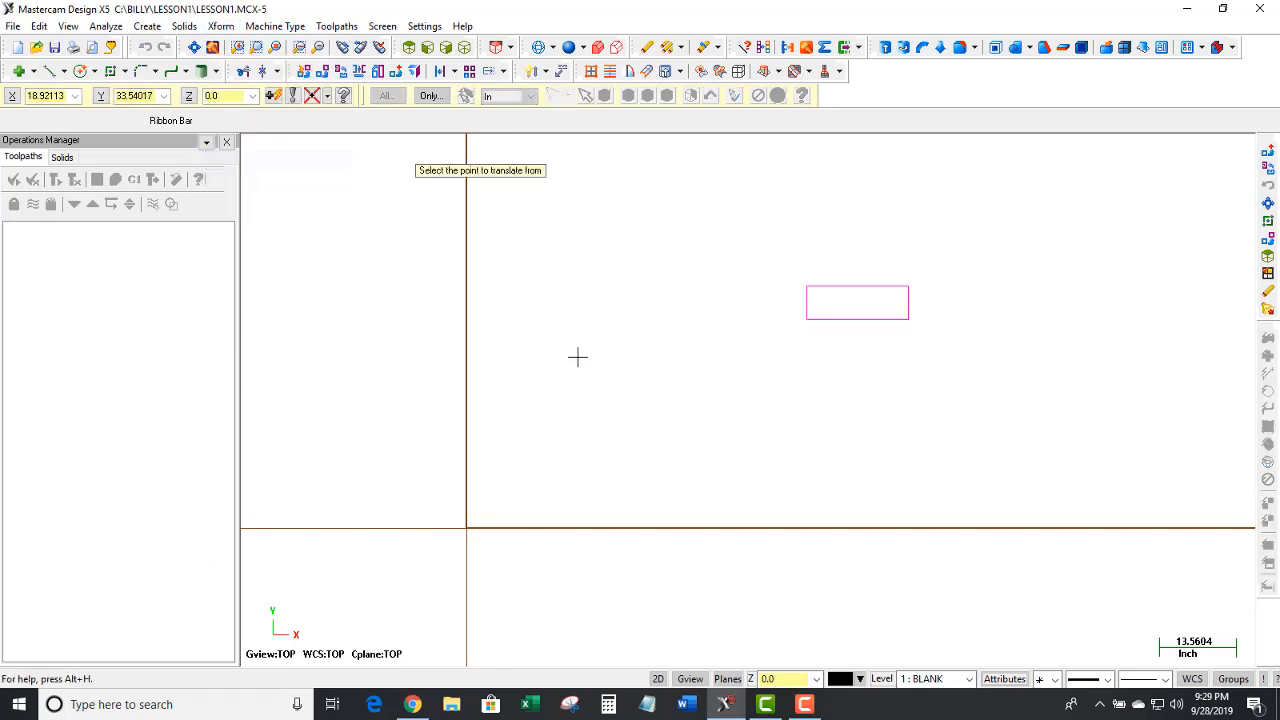
left_click(809, 288)
scroll(949, 257, "down", 2)
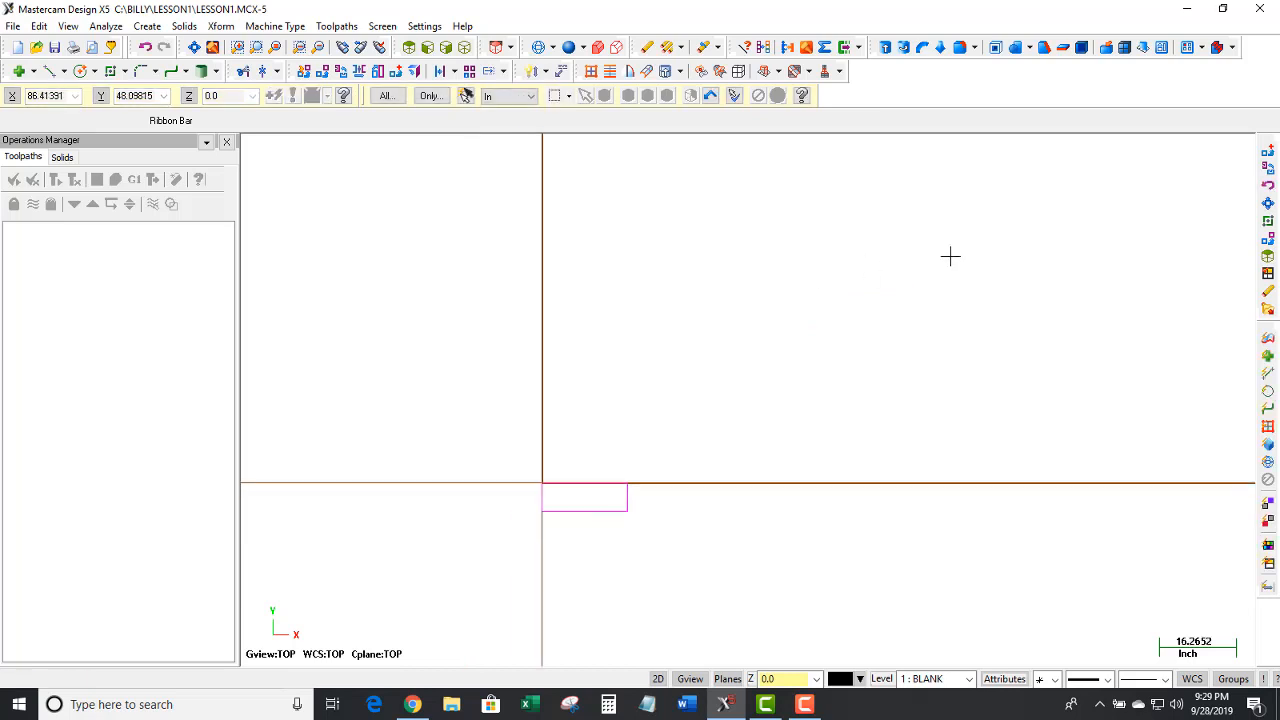
scroll(632, 481, "up", 7)
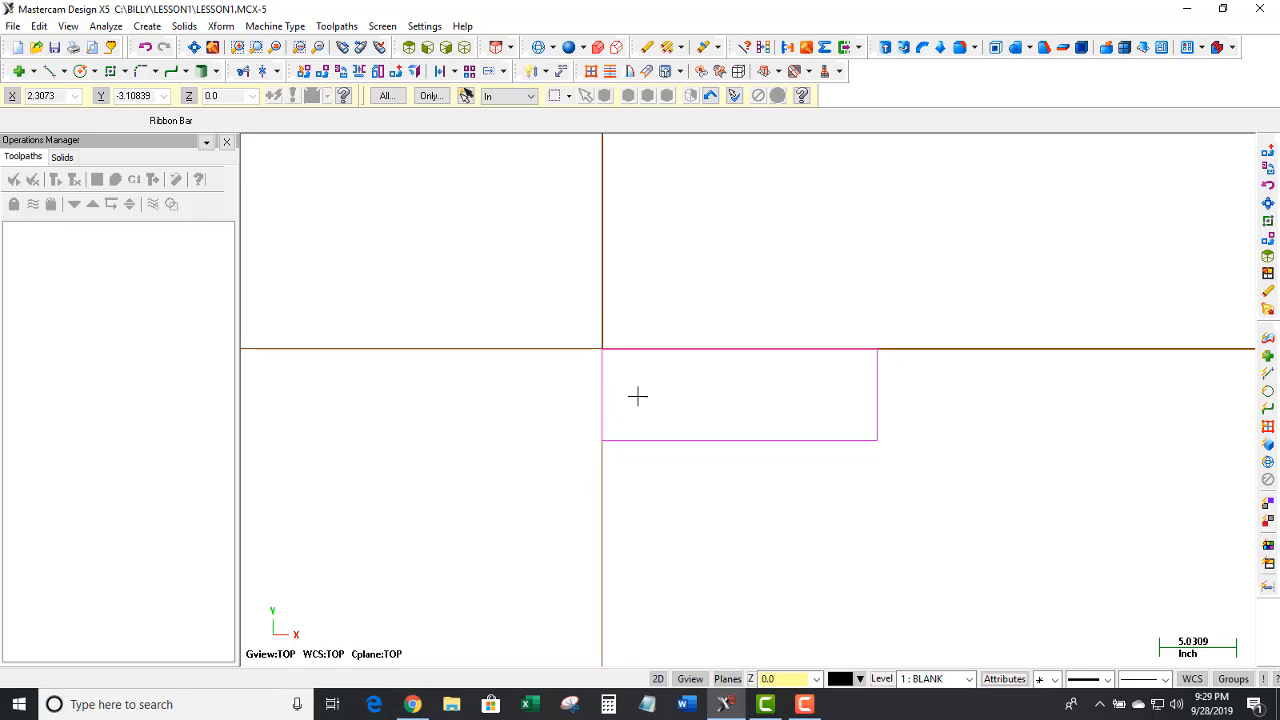
scroll(638, 396, "up", 2)
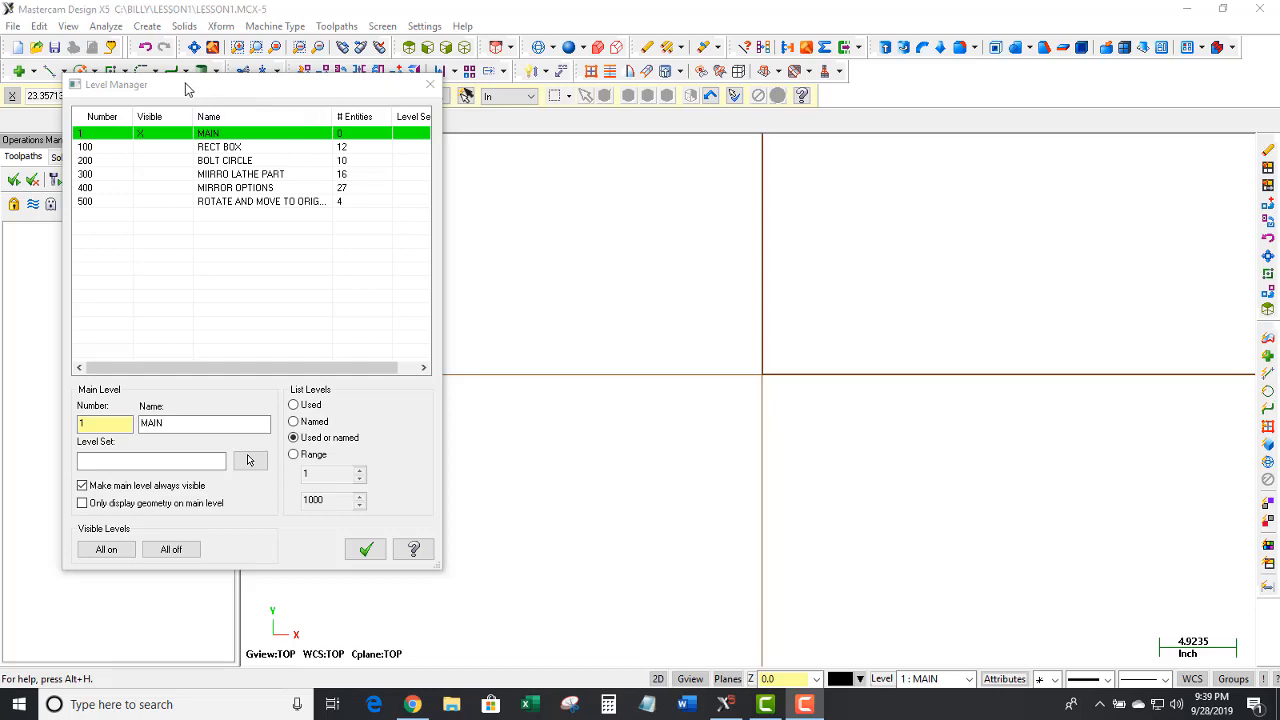
- Reopen the Level Manager and make levels 100, 200, 300, 400 and 500 visible together with the MAIN level
left_click_drag(185, 89, 340, 89)
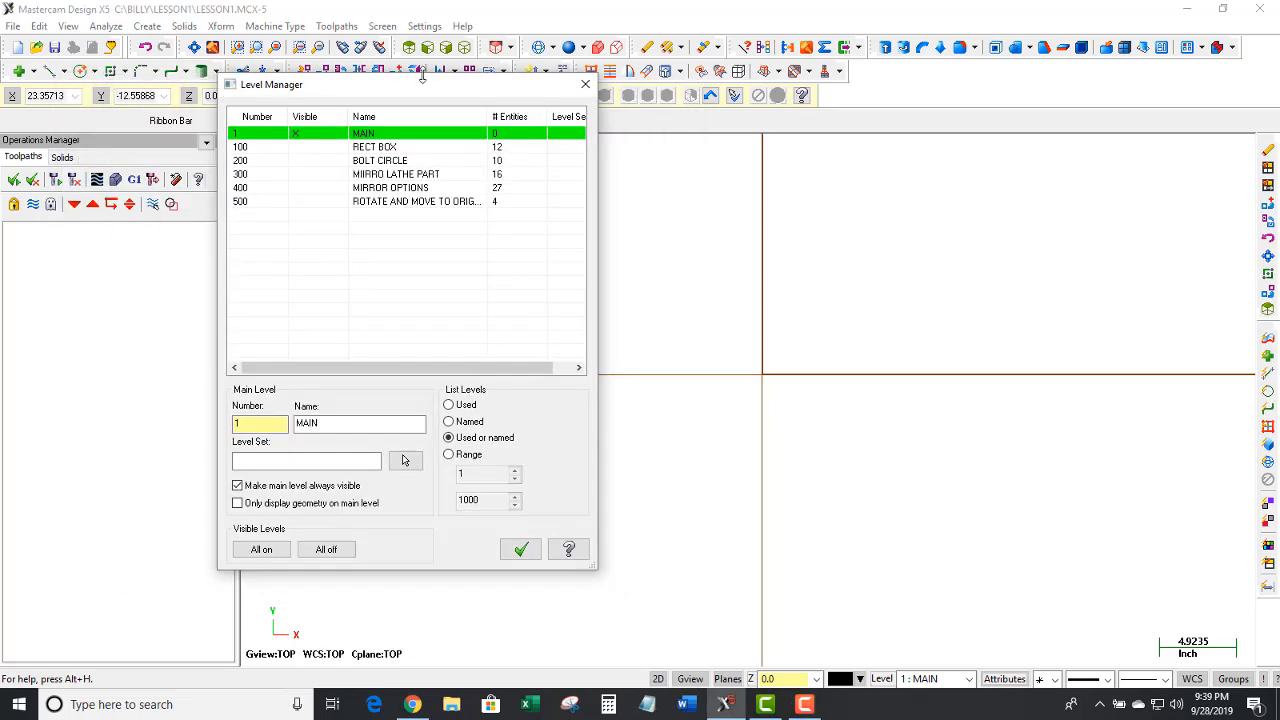
left_click(584, 88)
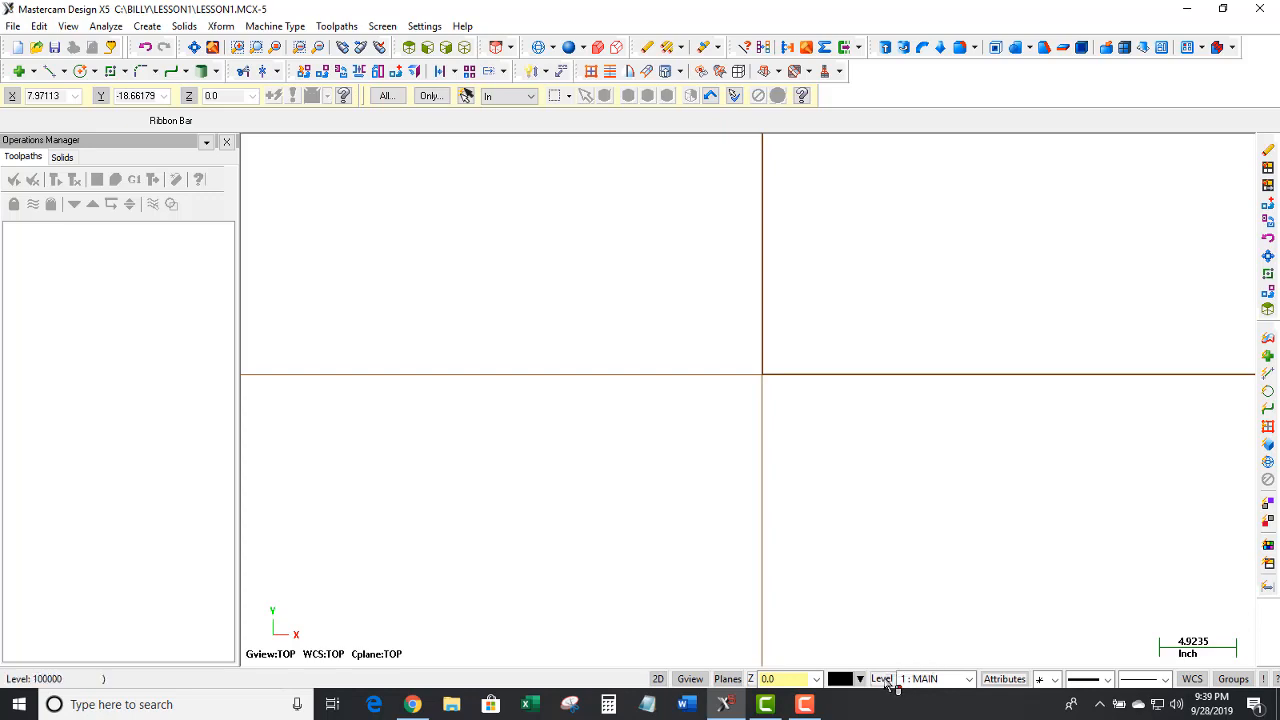
left_click(882, 679)
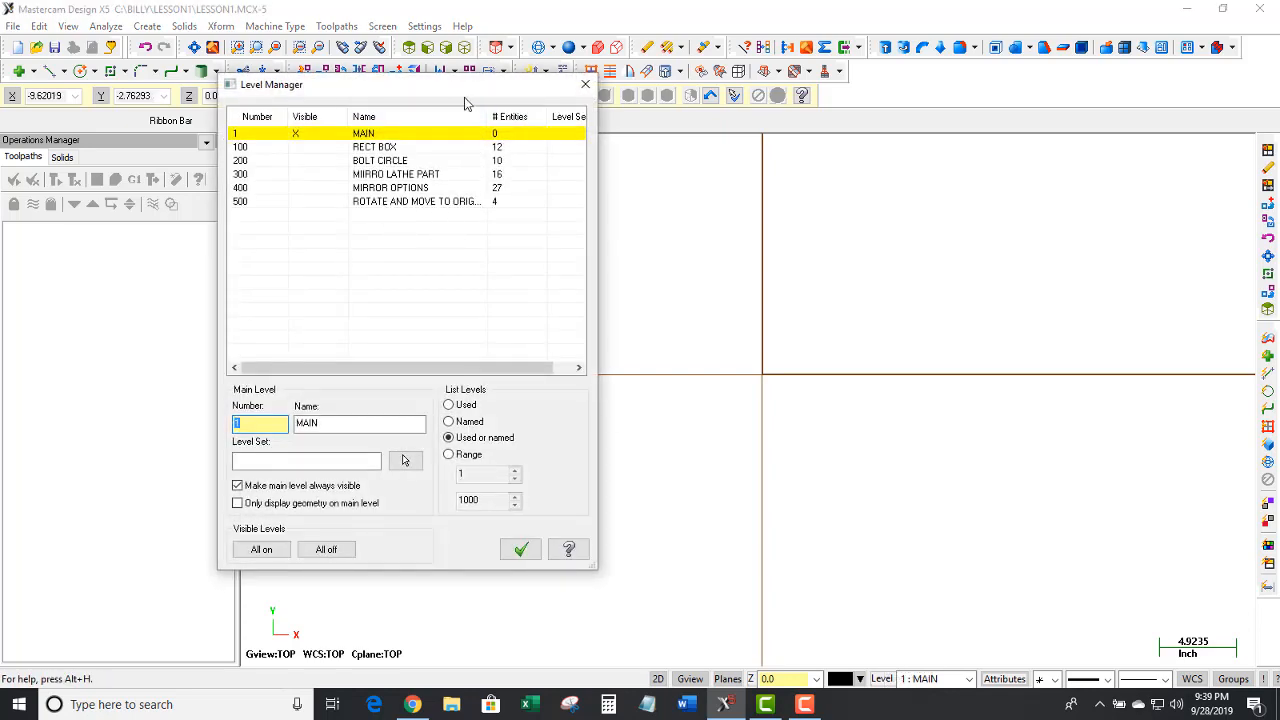
left_click_drag(464, 103, 289, 90)
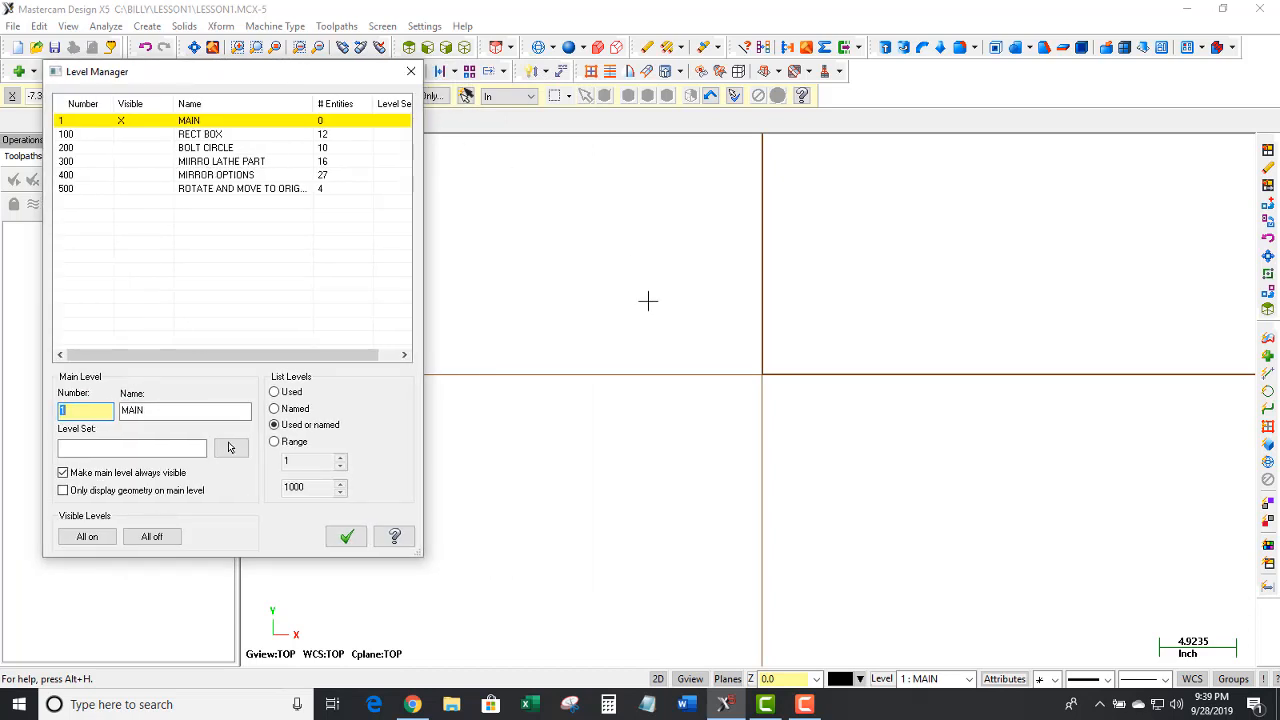
left_click(121, 134)
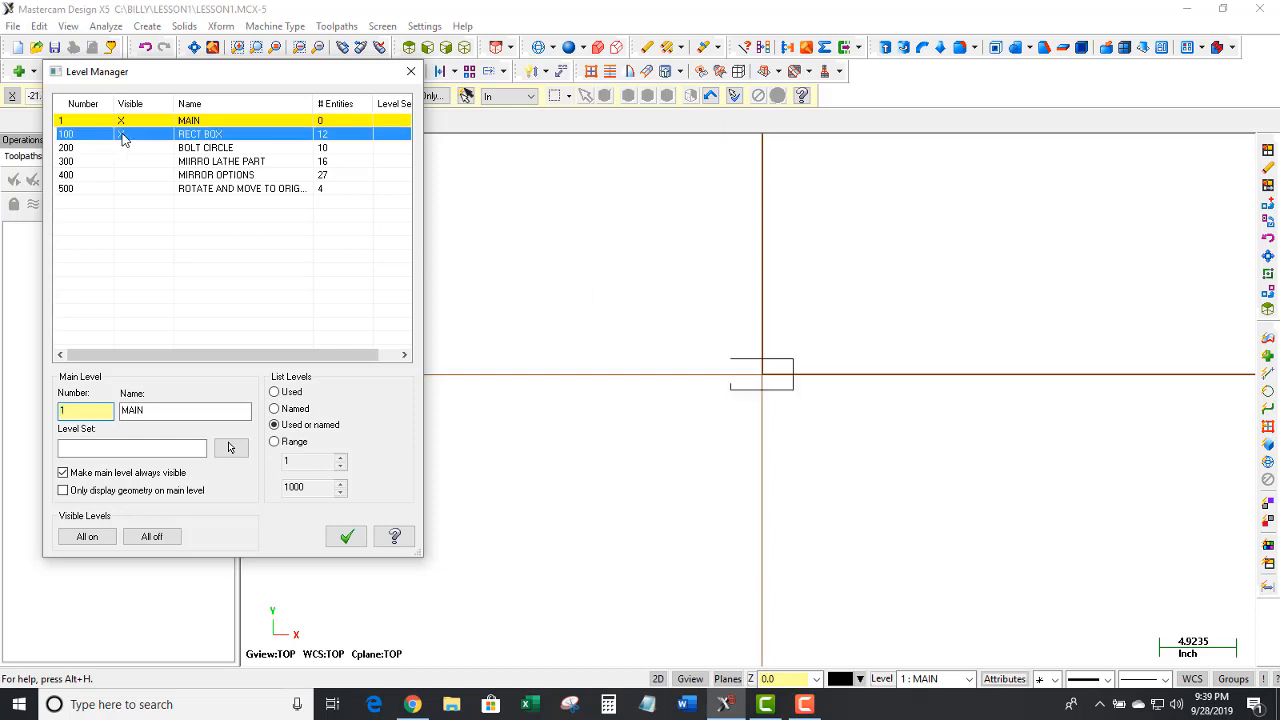
left_click(124, 148)
left_click(130, 162)
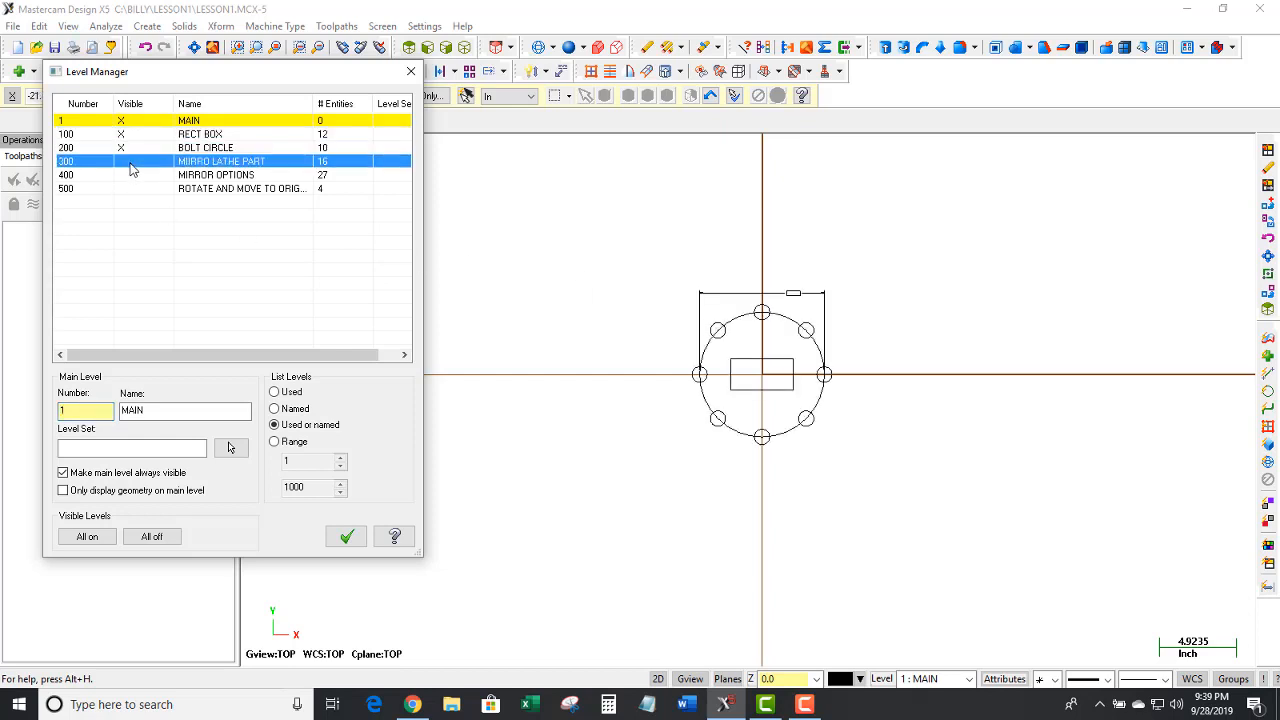
left_click(133, 176)
left_click(121, 188)
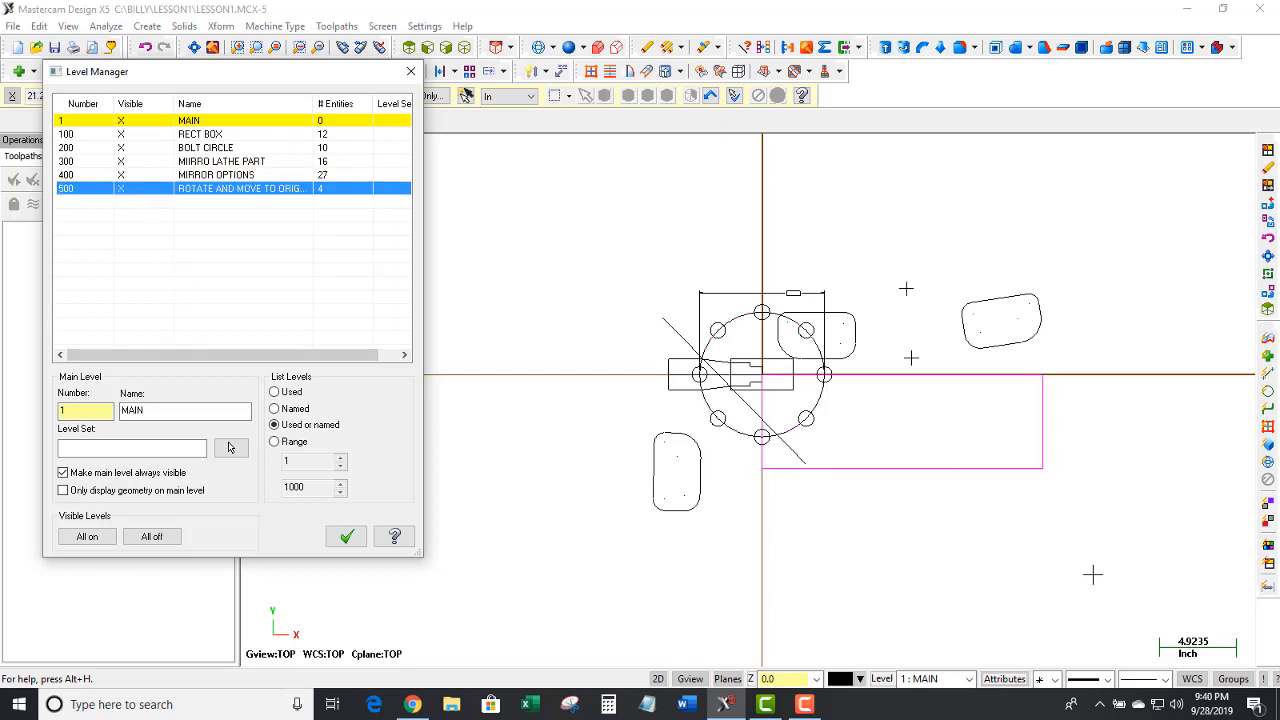
- Set level 1 (MAIN) as the main level and turn off the visibility of all other levels
left_click(84, 122)
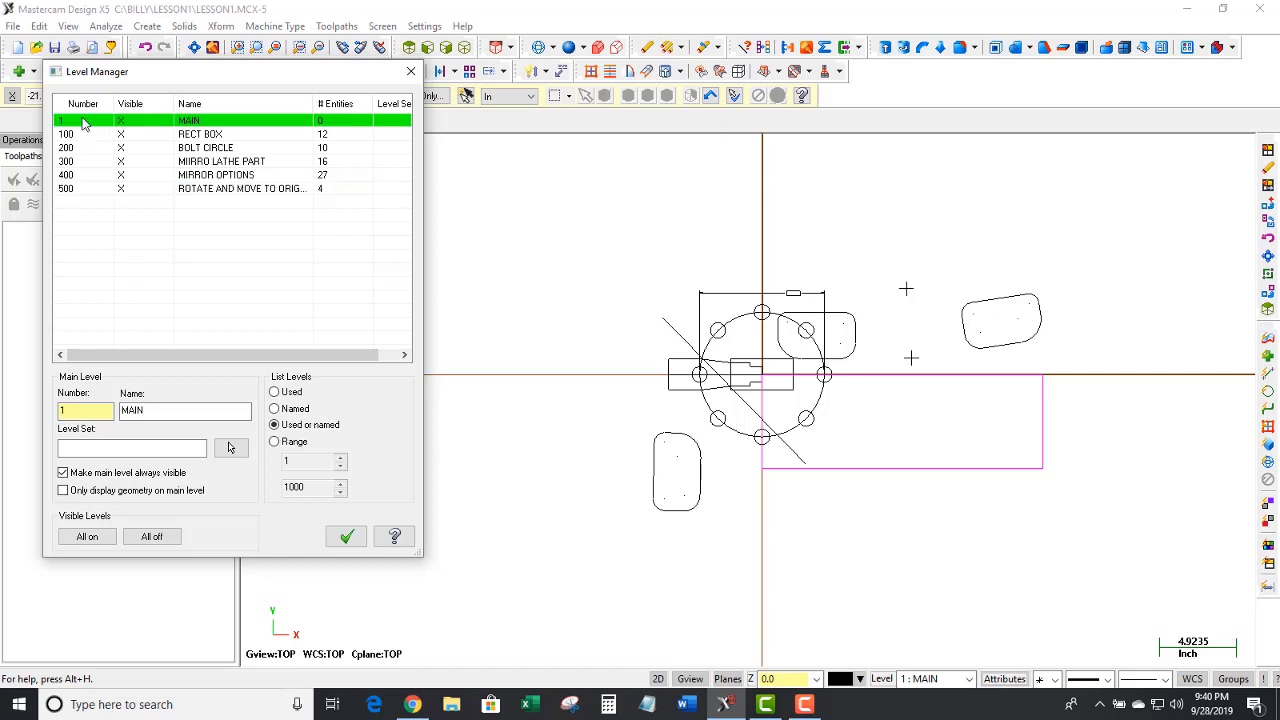
left_click(151, 536)
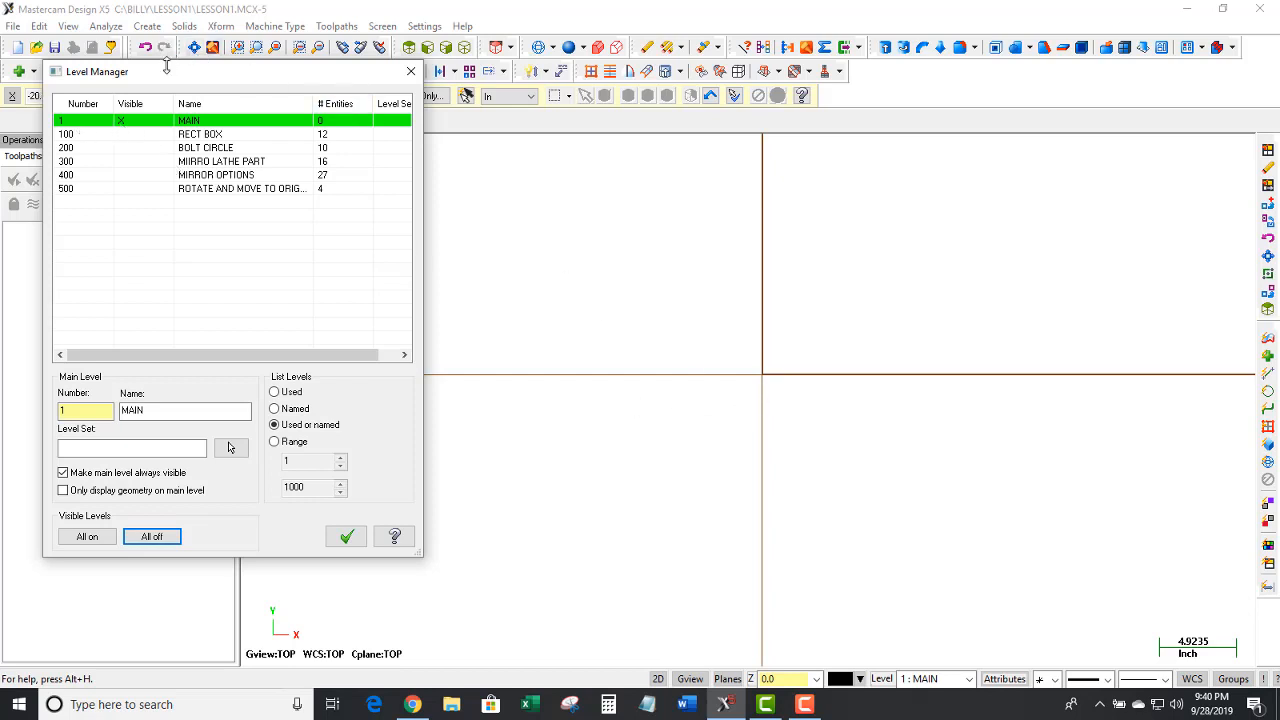
left_click_drag(168, 74, 146, 183)
left_click_drag(143, 183, 143, 181)
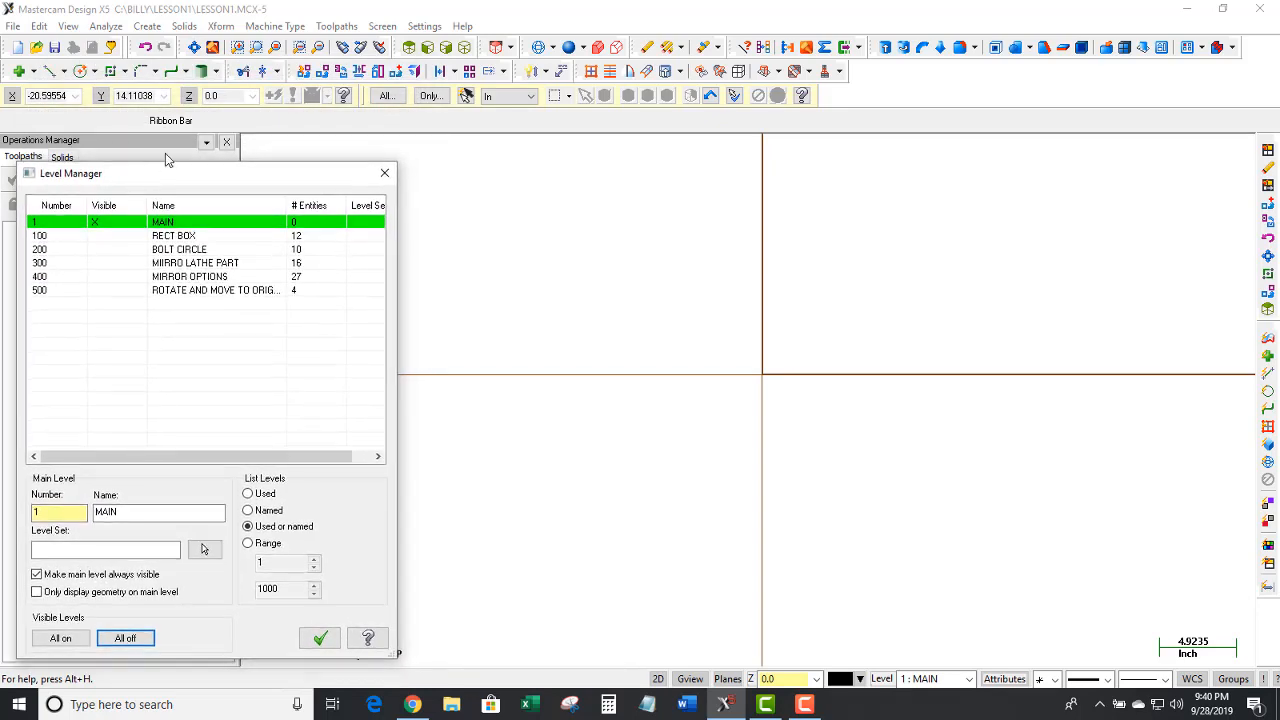
- Draw a freehand rectangle about 17.6 by 15.5 inches around the origin on level 1
left_click(112, 71)
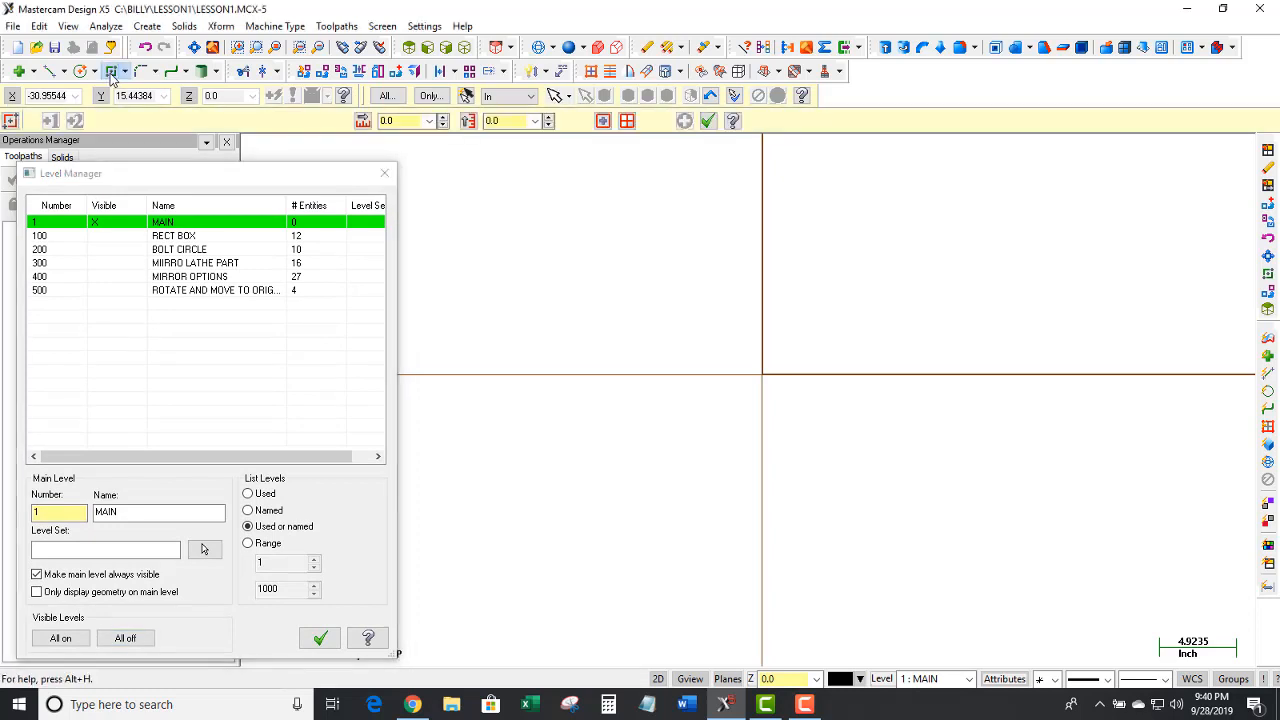
left_click(629, 268)
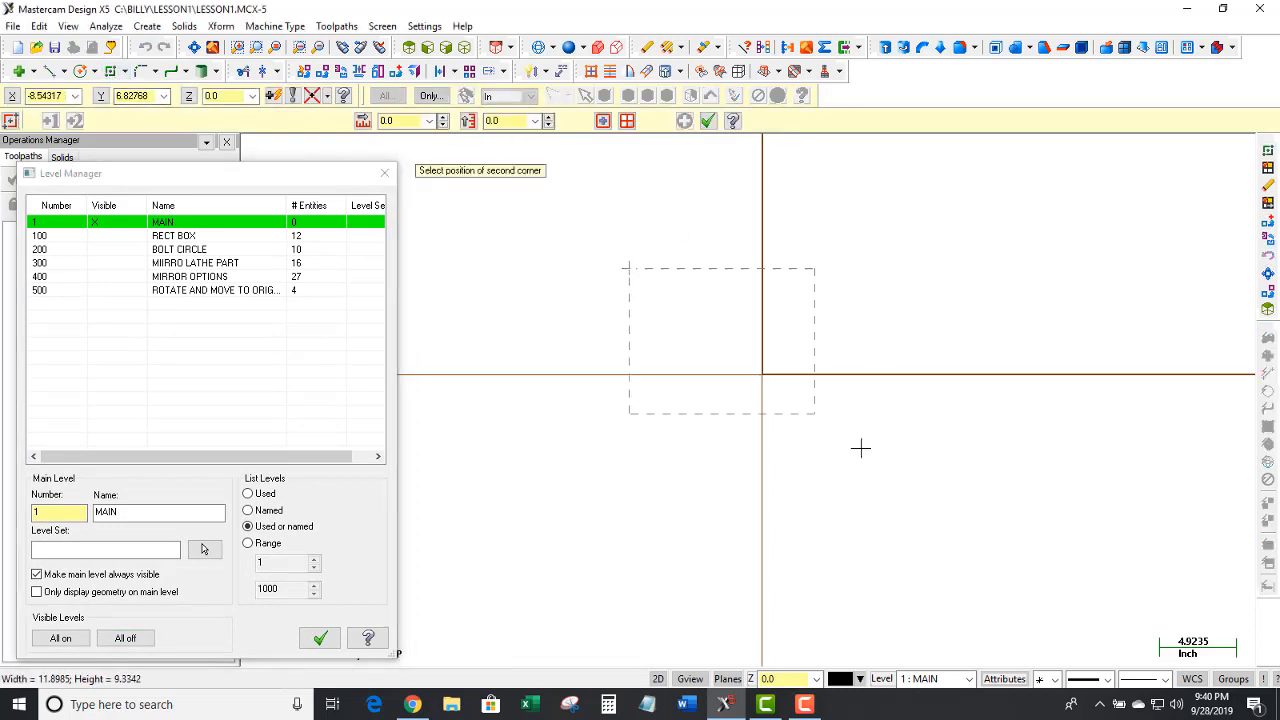
left_click(903, 510)
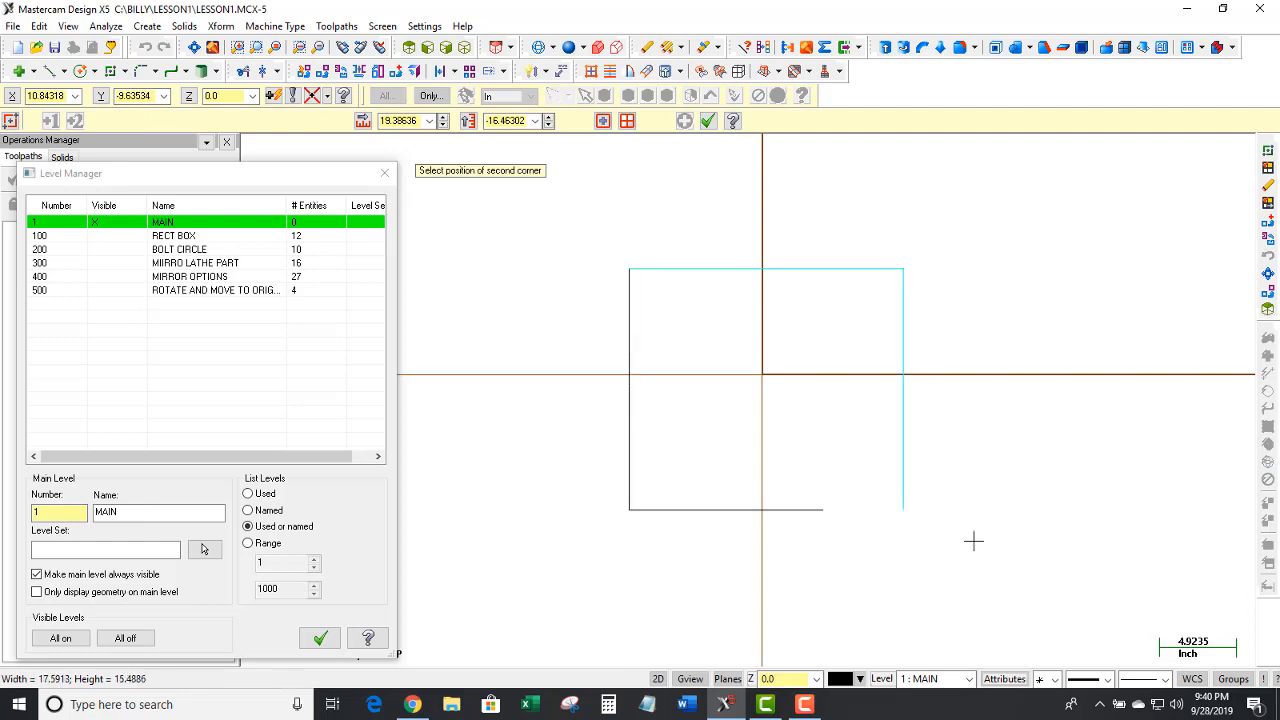
left_click(707, 120)
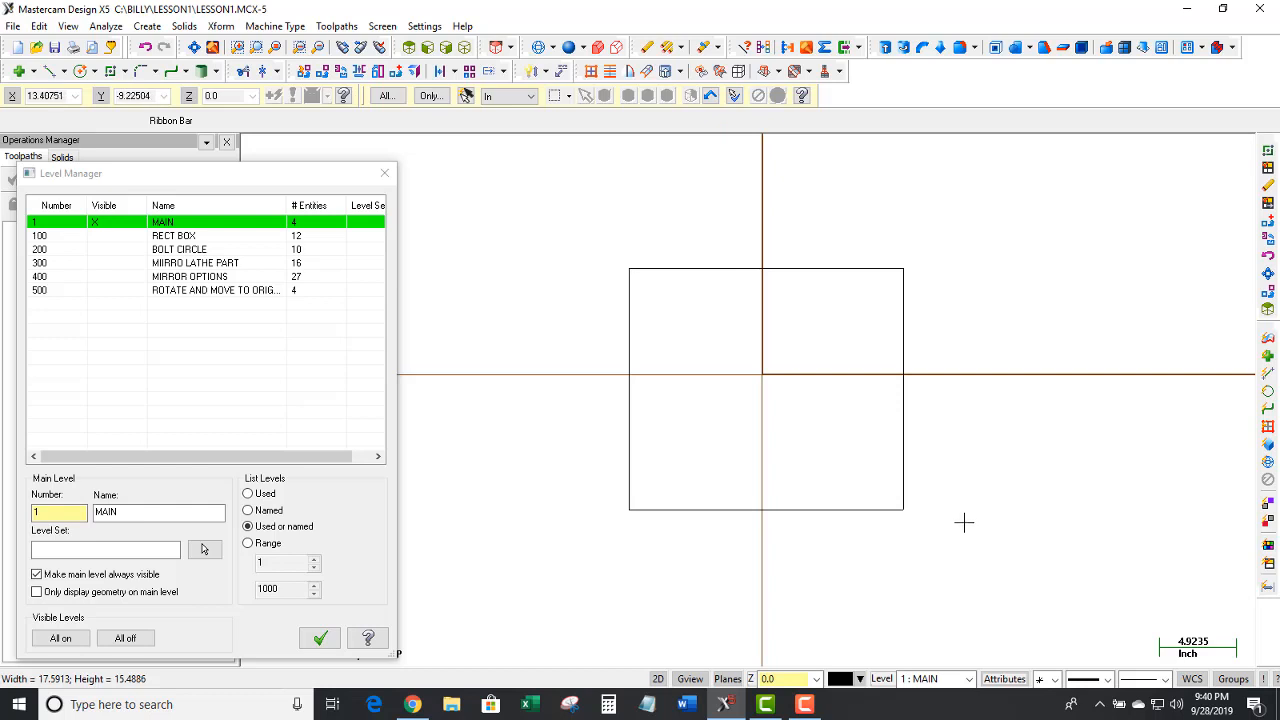
- Select the whole rectangle for a level change with the Move operation and open the target level selection
right_click(882, 679)
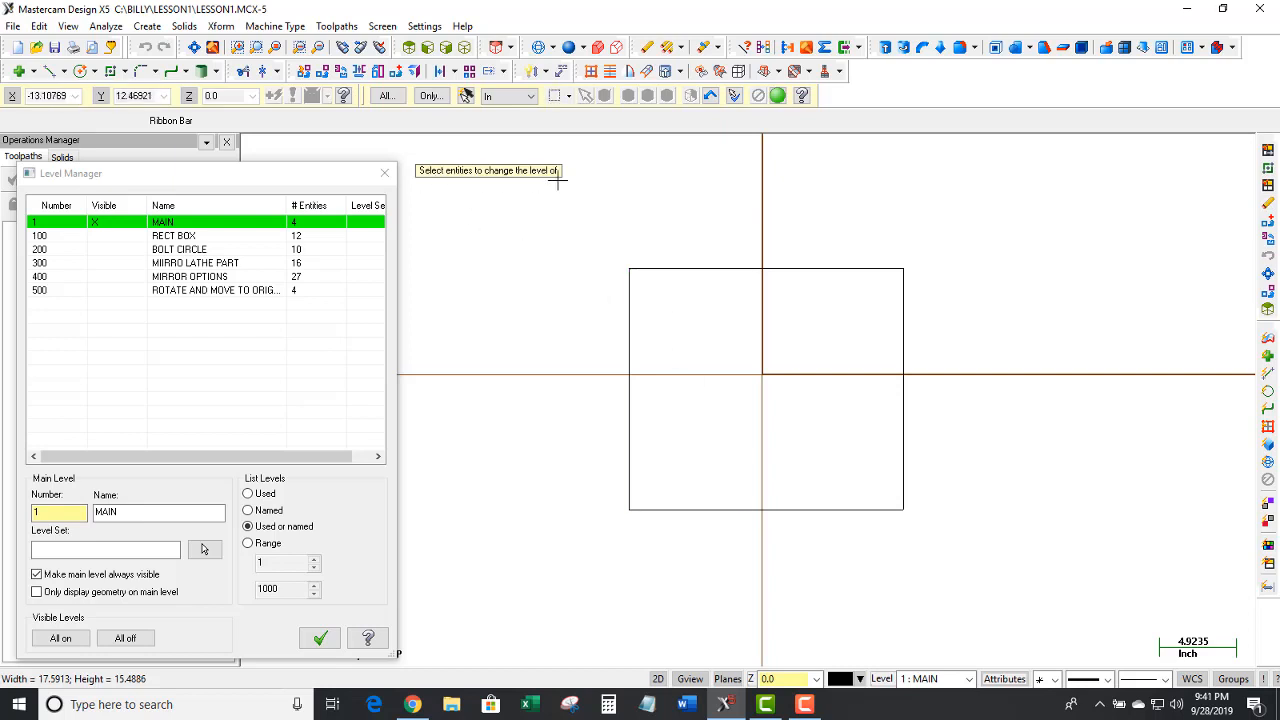
left_click_drag(750, 383, 983, 573)
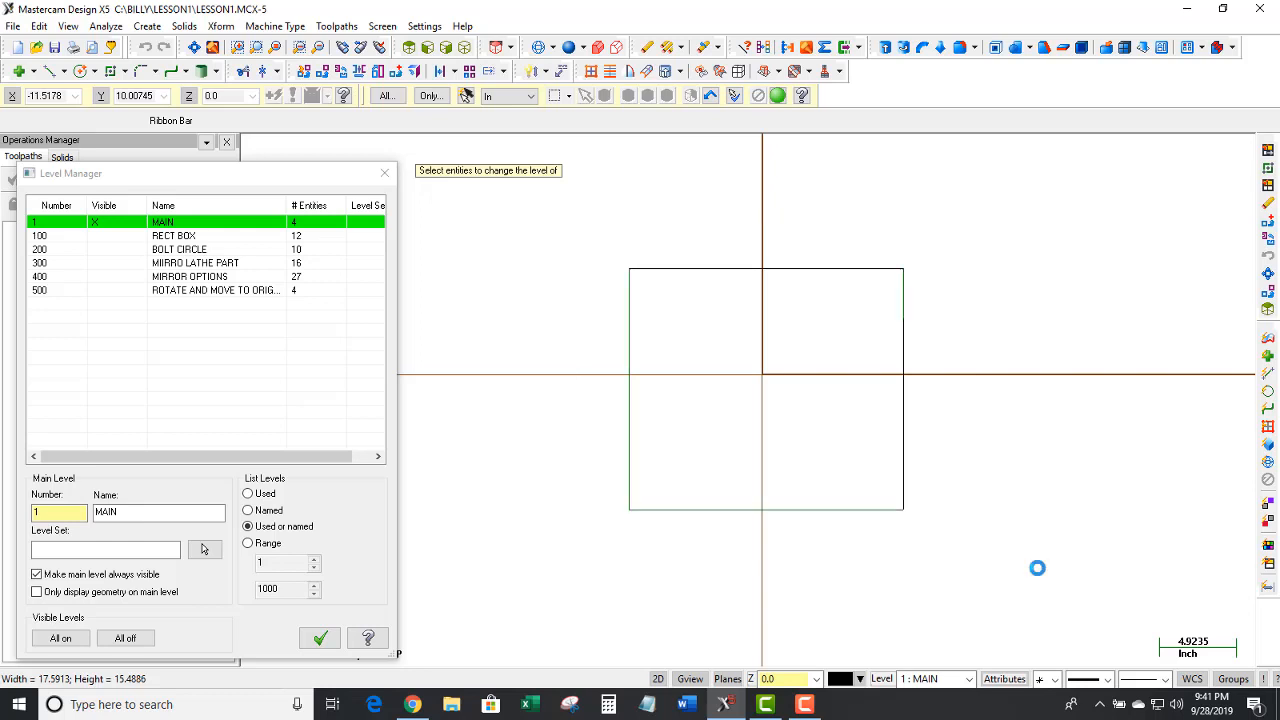
left_click(778, 95)
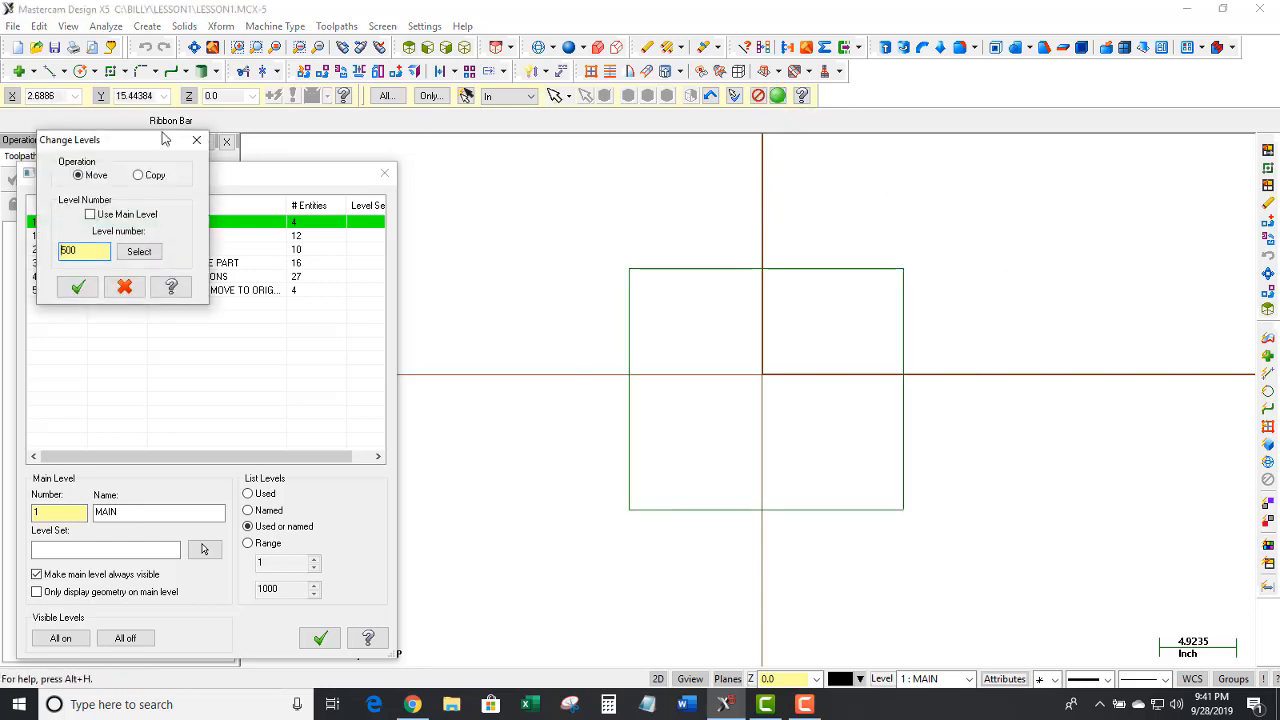
left_click_drag(144, 148, 522, 164)
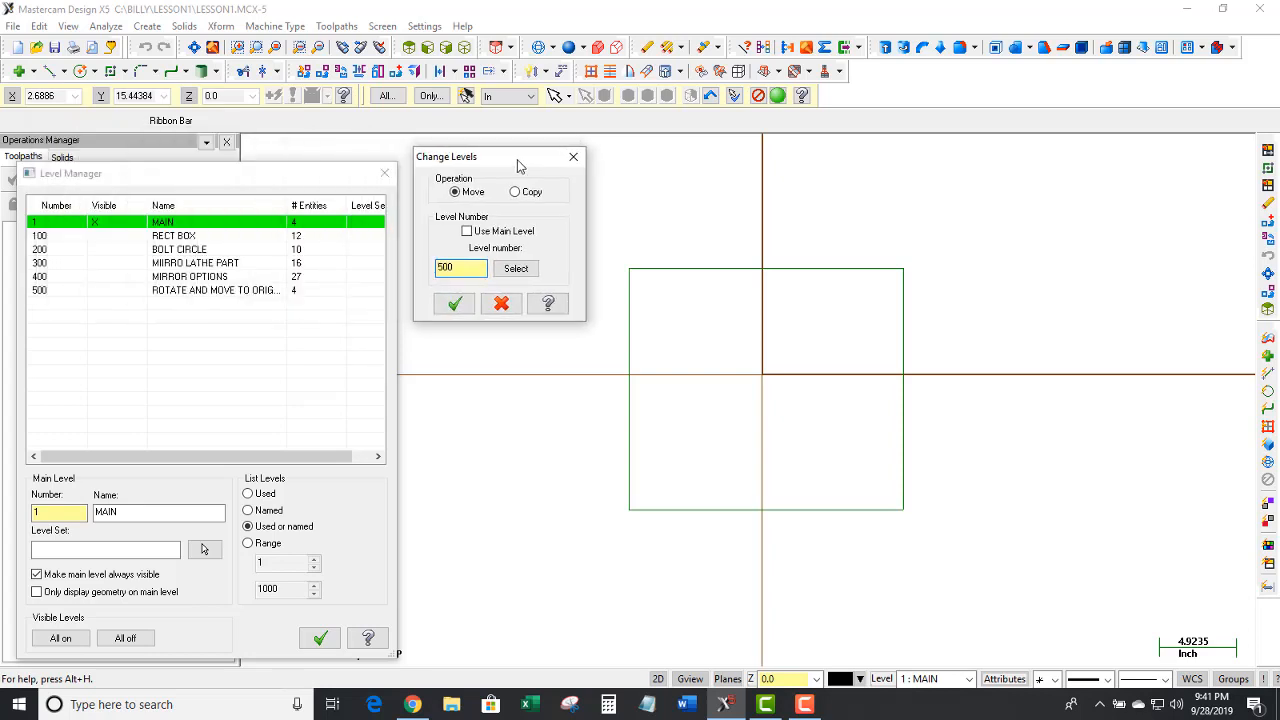
left_click(460, 197)
left_click(515, 269)
left_click(516, 268)
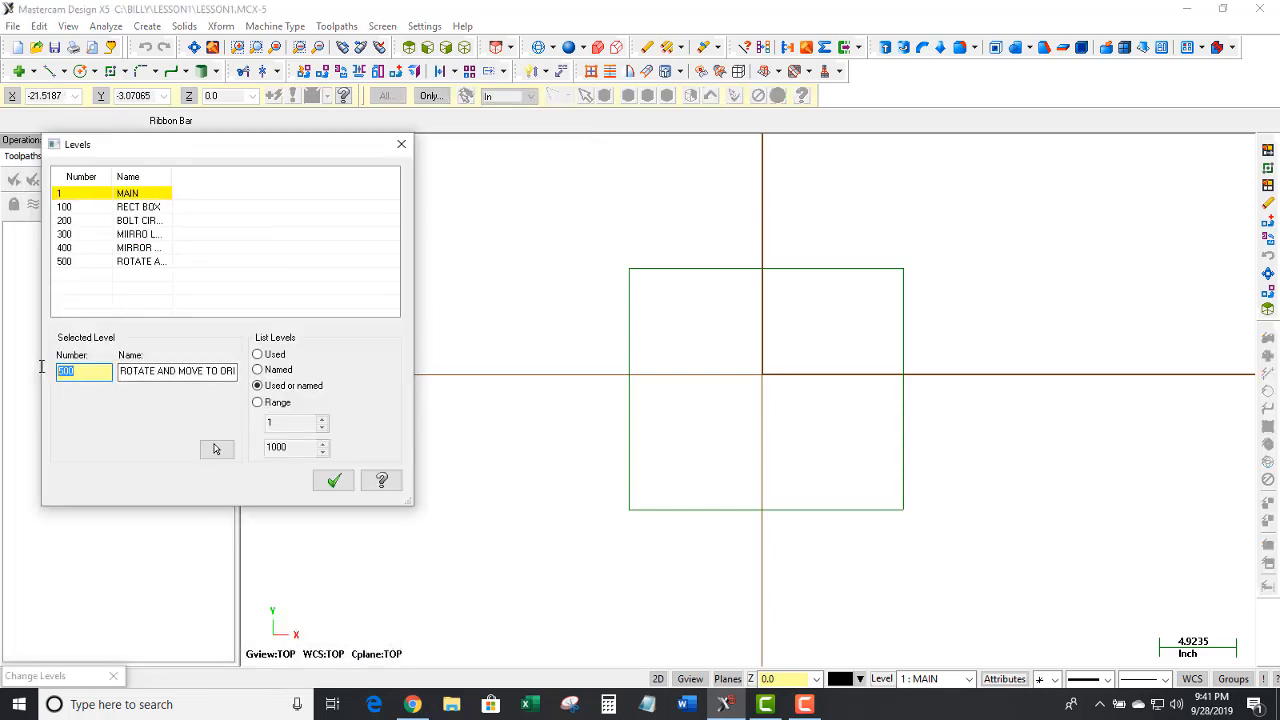
- Define level 600 with the name LEVEL MANAGER as the target and move the rectangle to it
type("600")
left_click(152, 371)
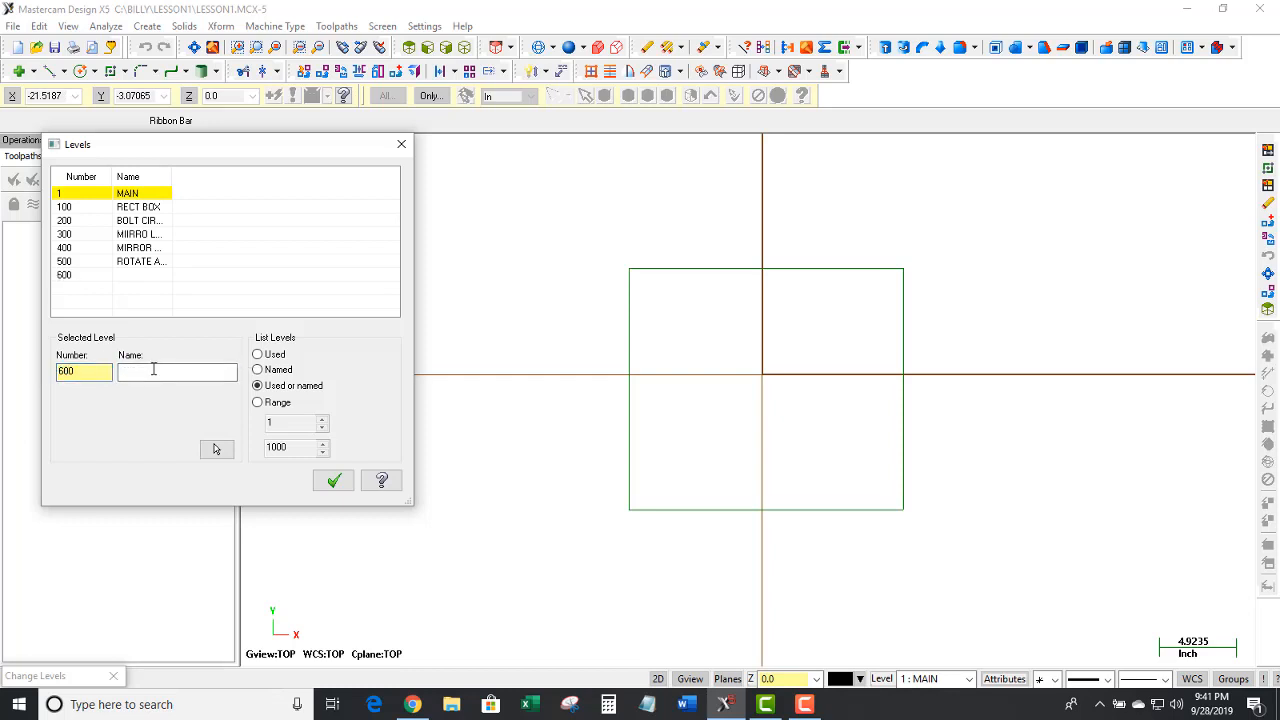
type("LEVEL MANAGER")
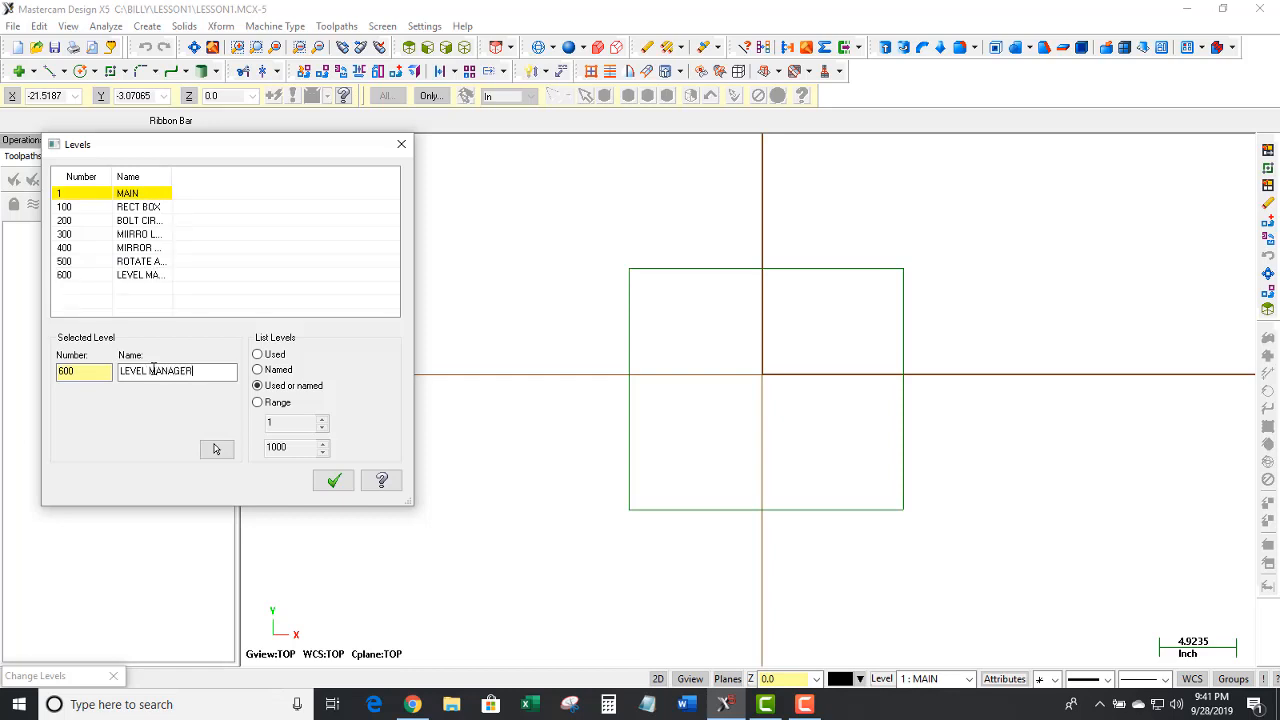
left_click(334, 484)
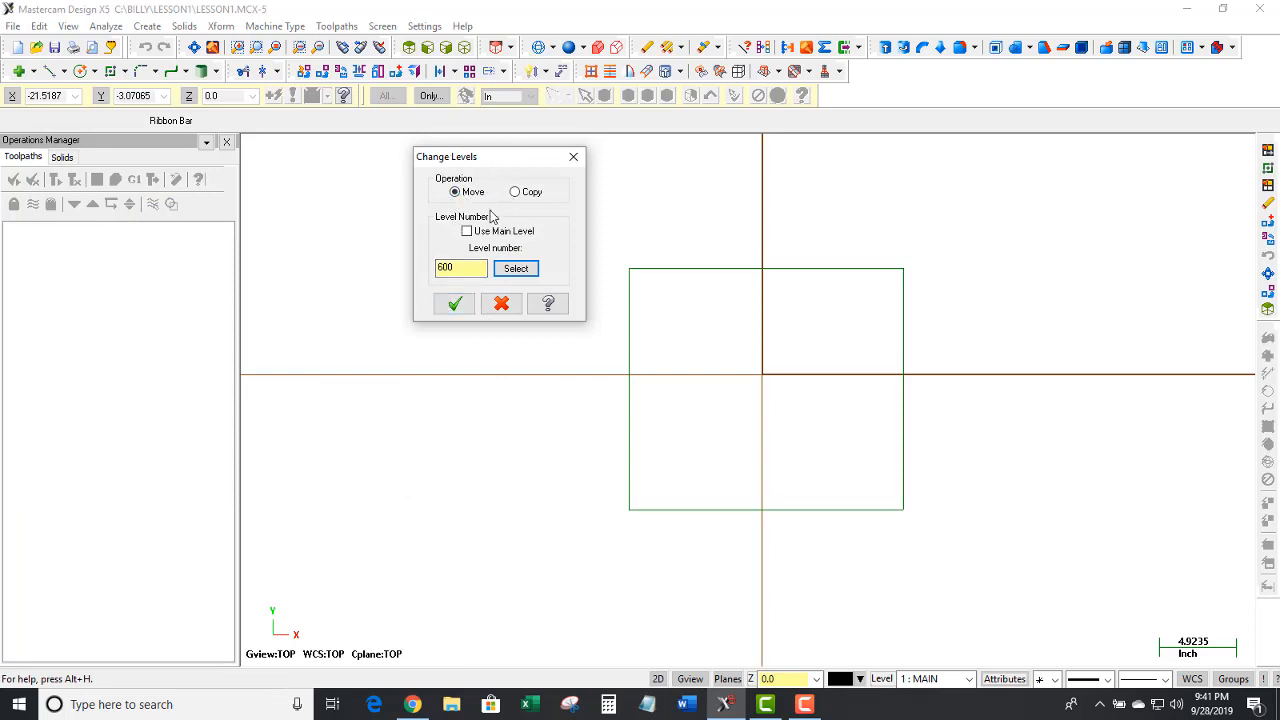
left_click(458, 304)
- Reopen the Level Manager and toggle level 600's visibility to check its rectangle, leaving the level hidden
key("alt+z")
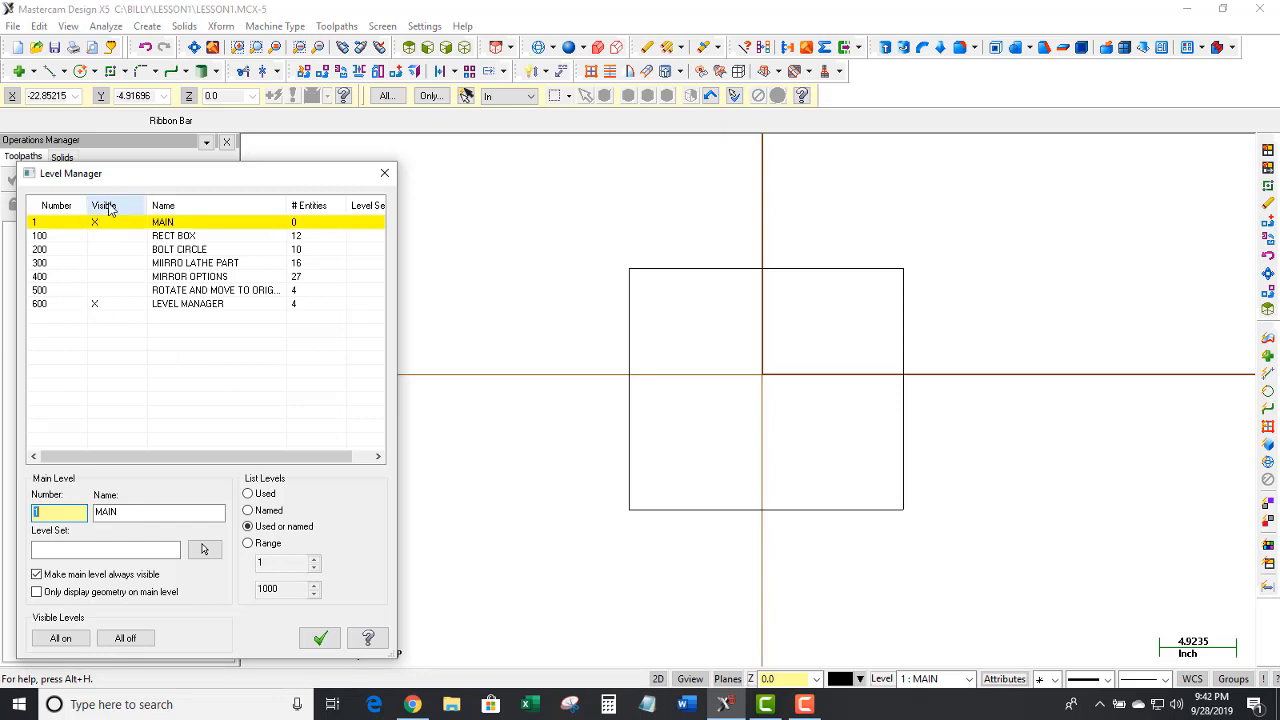
left_click(96, 305)
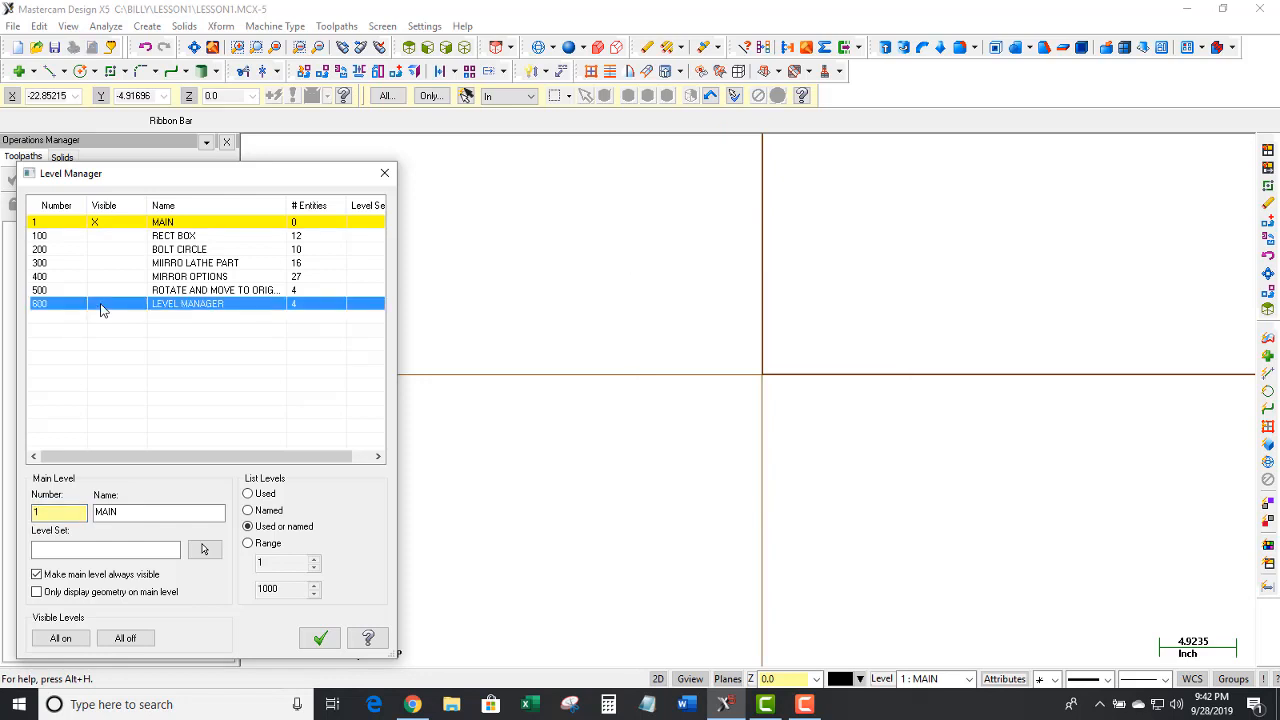
left_click(100, 308)
left_click(100, 308)
- Show and hide levels 500 and 400 one at a time to examine the geometry on each
left_click(102, 291)
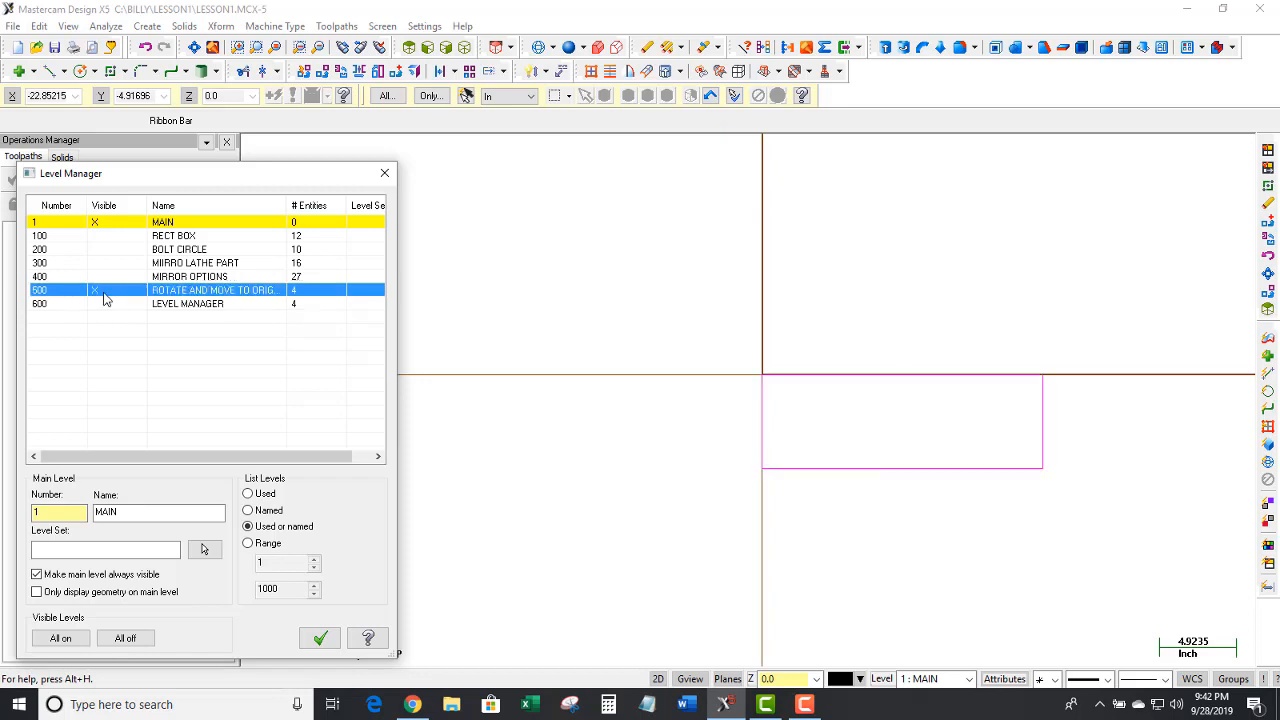
left_click(104, 291)
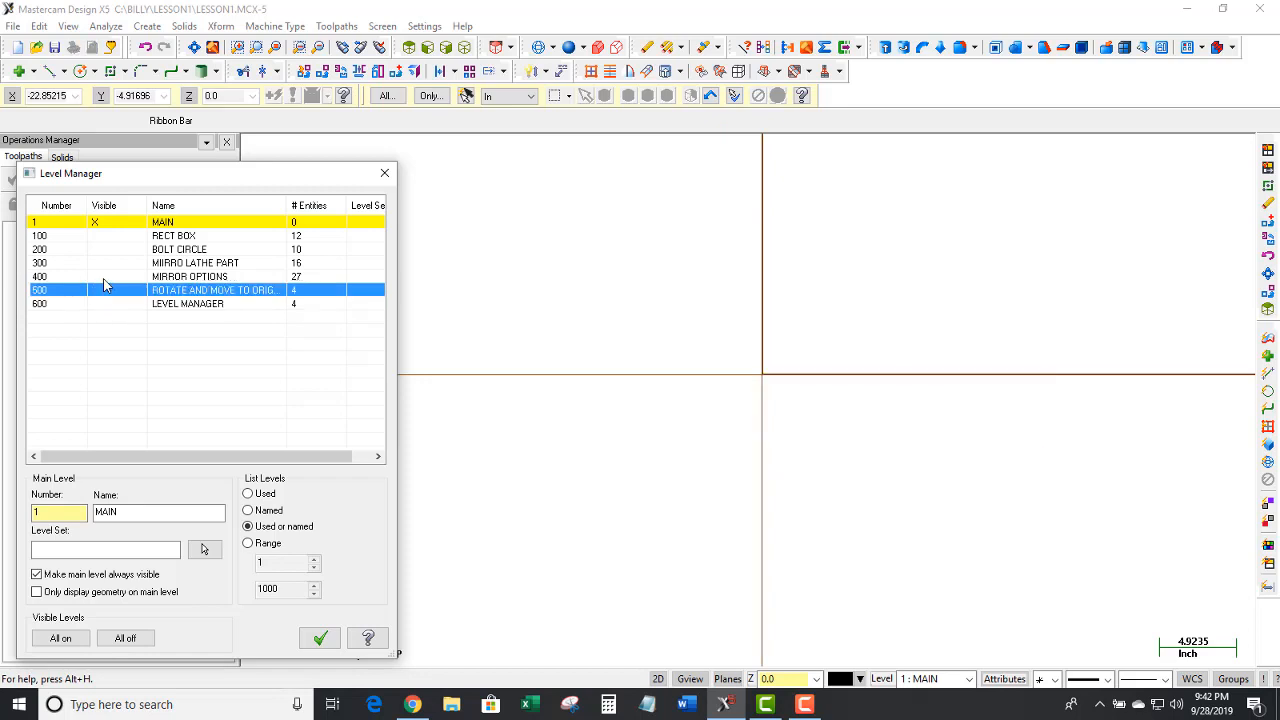
left_click(103, 279)
left_click(103, 279)
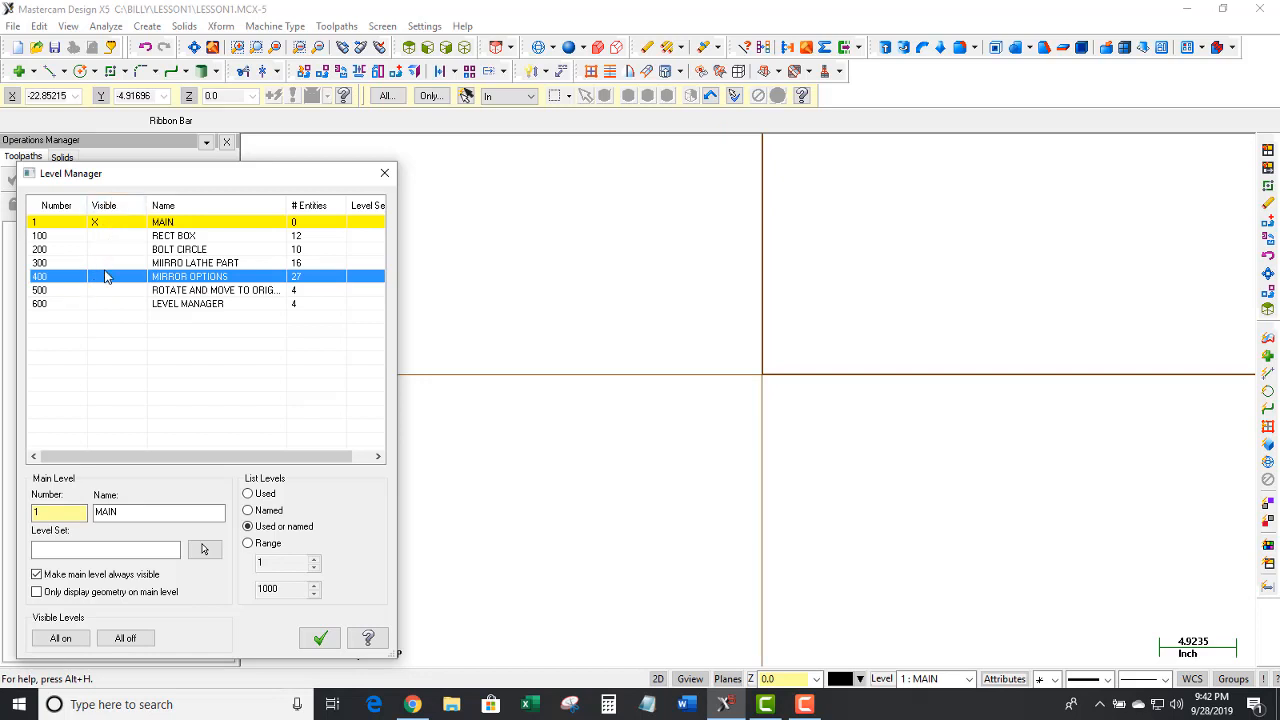
- Show level 300 (MIIRRO LATHE PART), make it the main level, and hide level 1
left_click(105, 263)
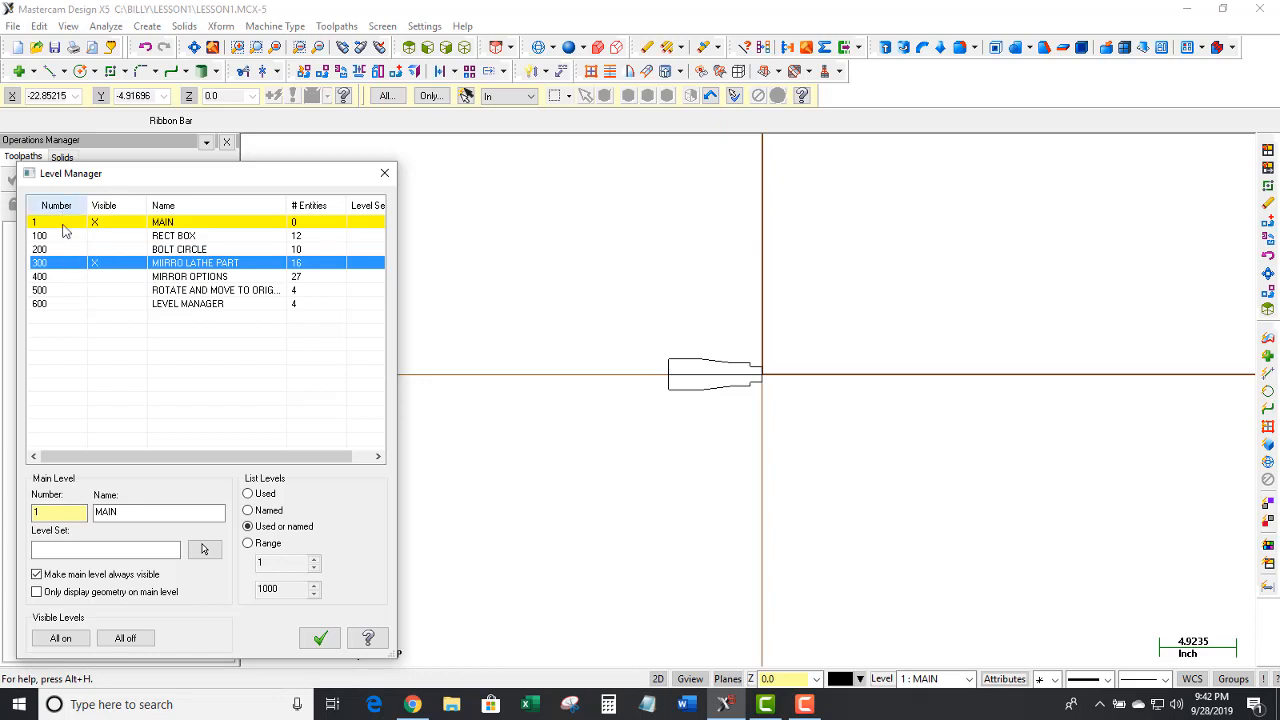
left_click(61, 264)
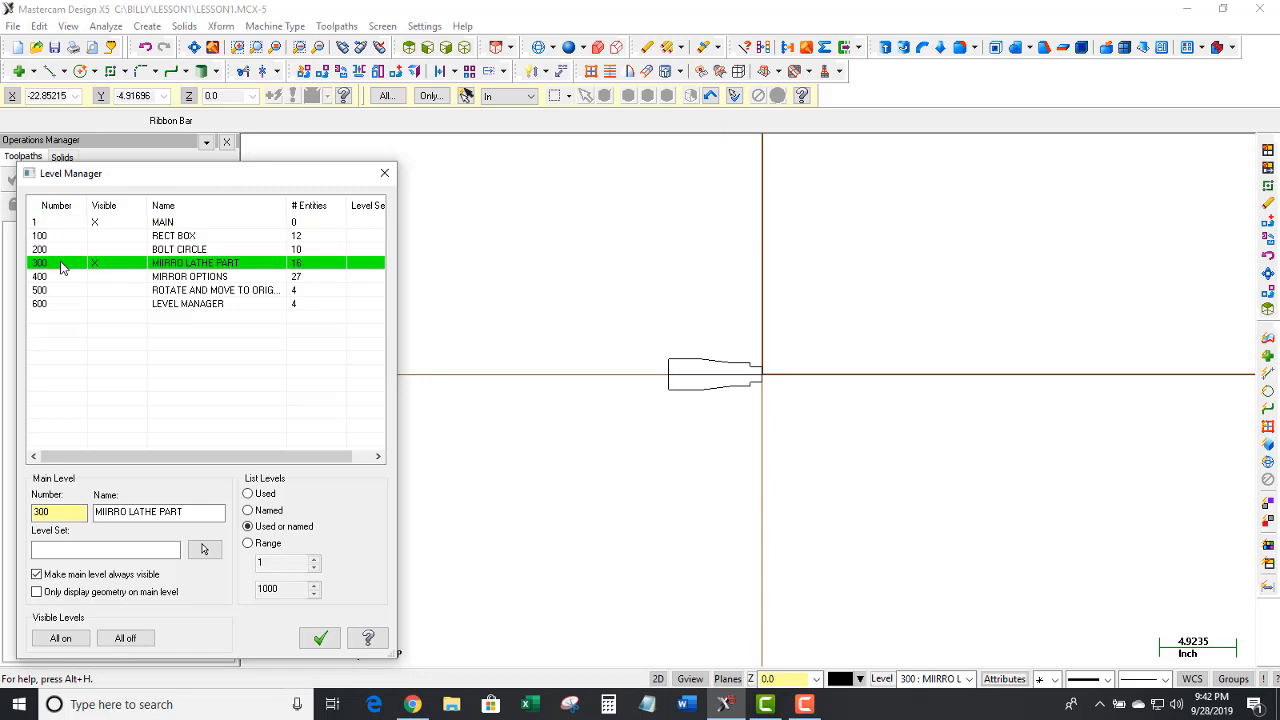
left_click(96, 224)
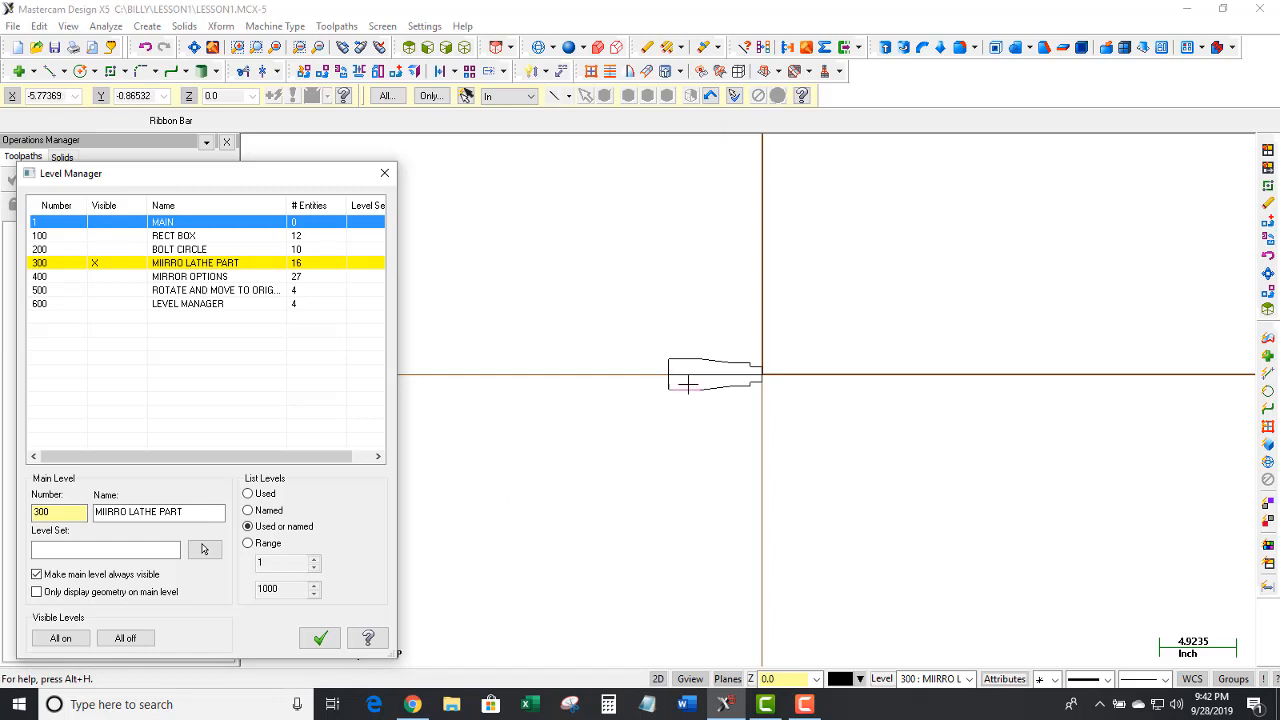
left_click(58, 264)
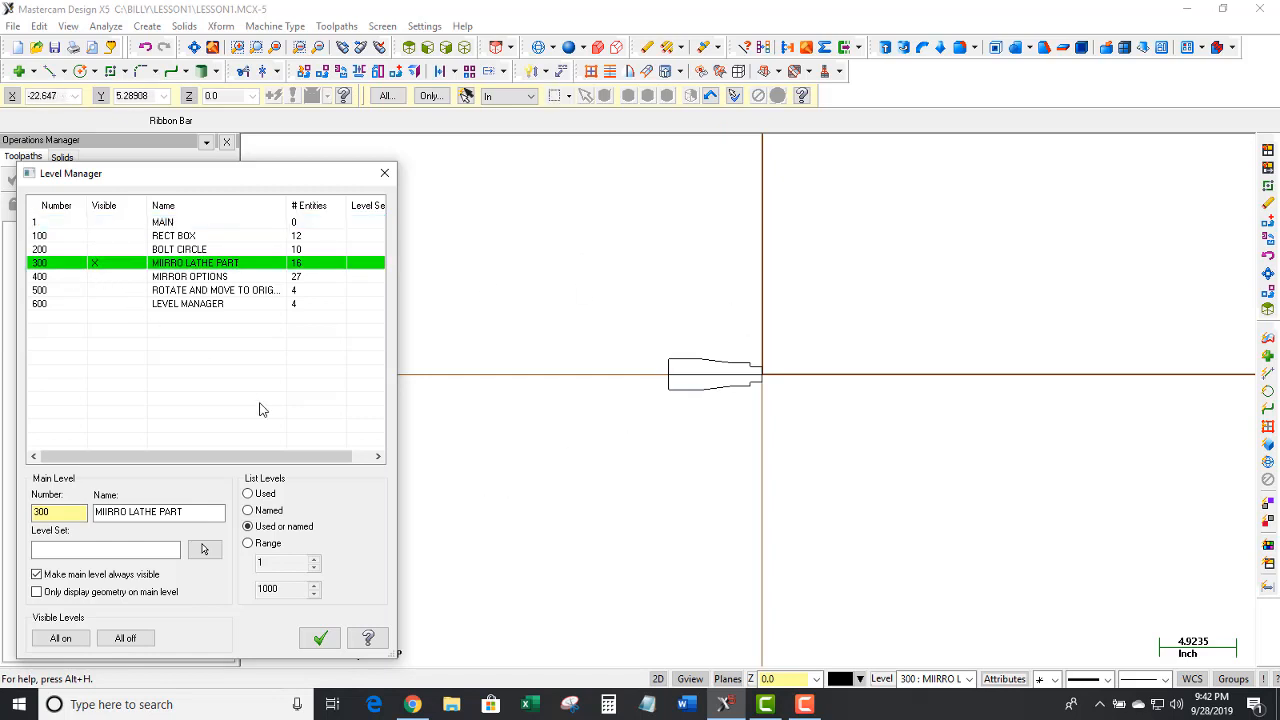
- Draw a freehand circle with a radius of about 3.76 inches above and right of the lathe part on level 300
left_click(80, 71)
left_click(845, 255)
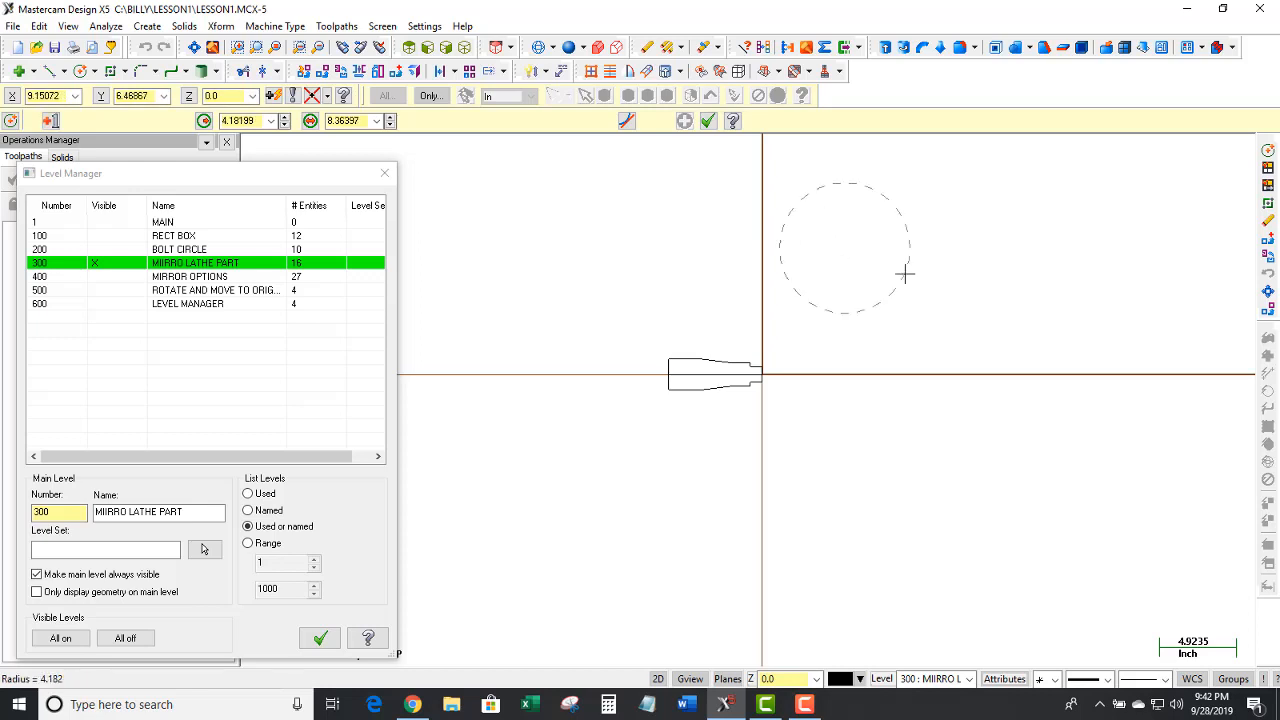
left_click(900, 252)
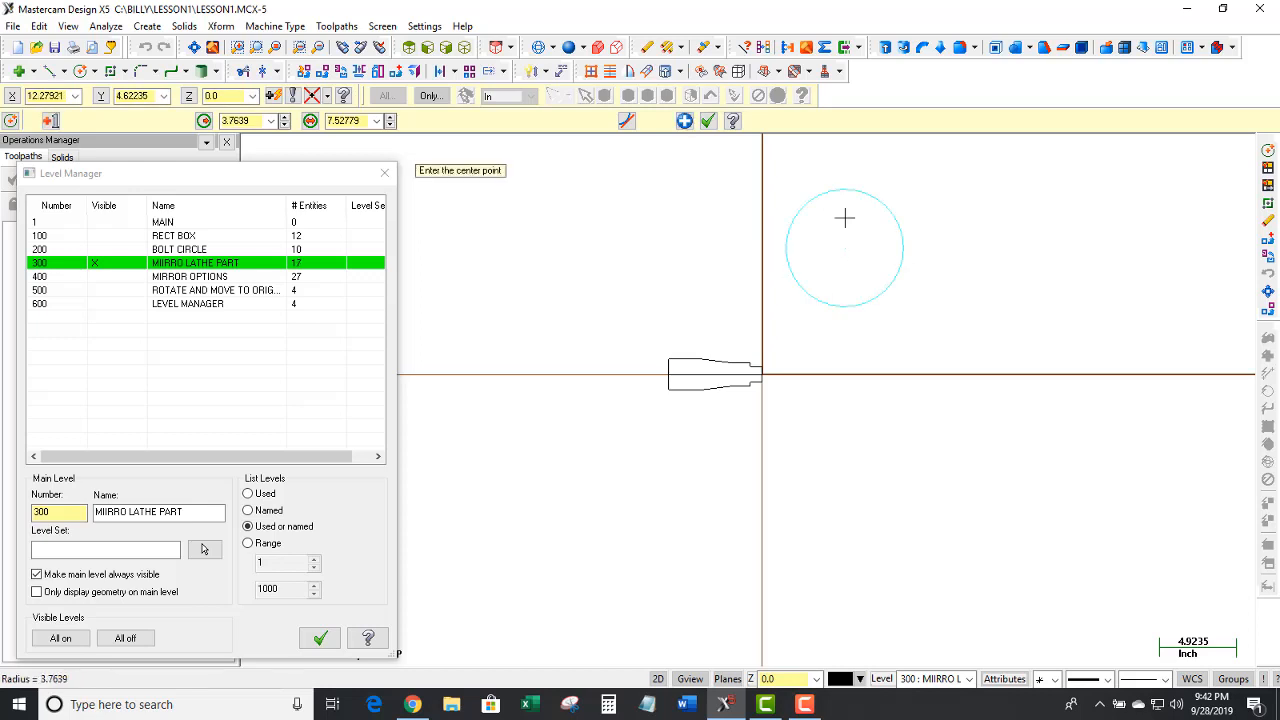
left_click(708, 121)
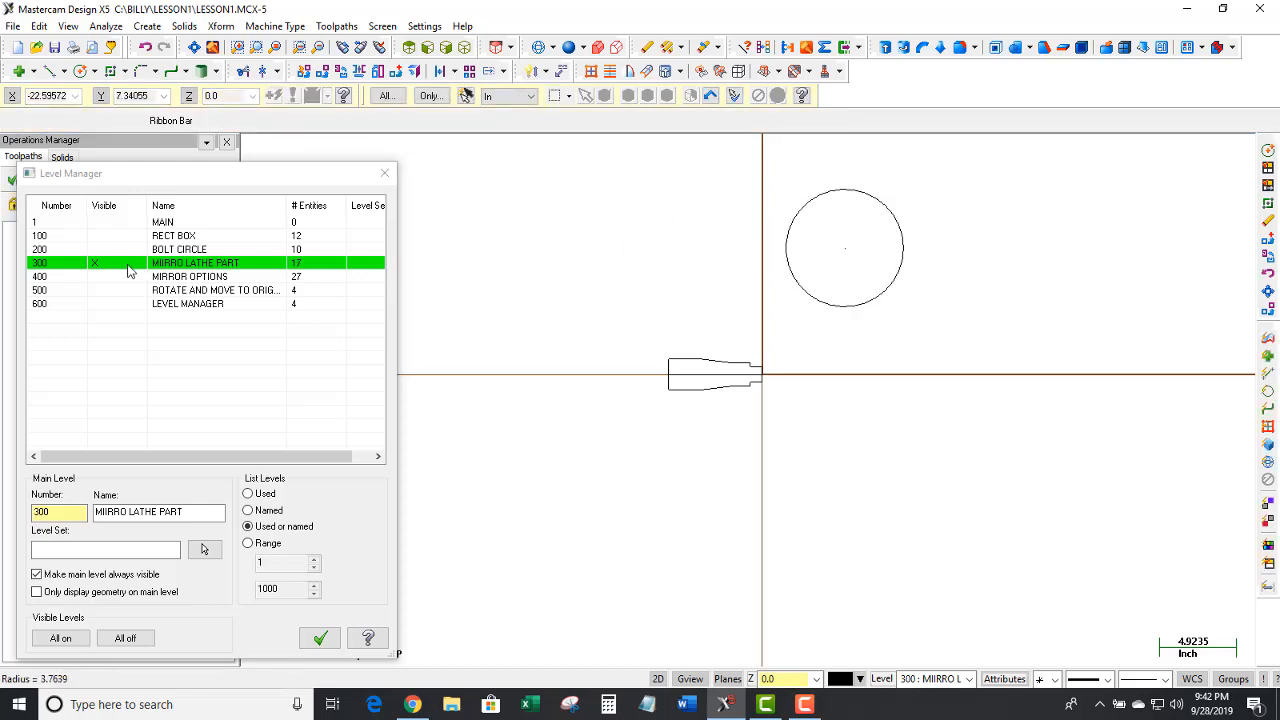
- Make level 200 (BOLT CIRCLE) the main level and hide level 300
left_click(40, 249)
left_click(94, 262)
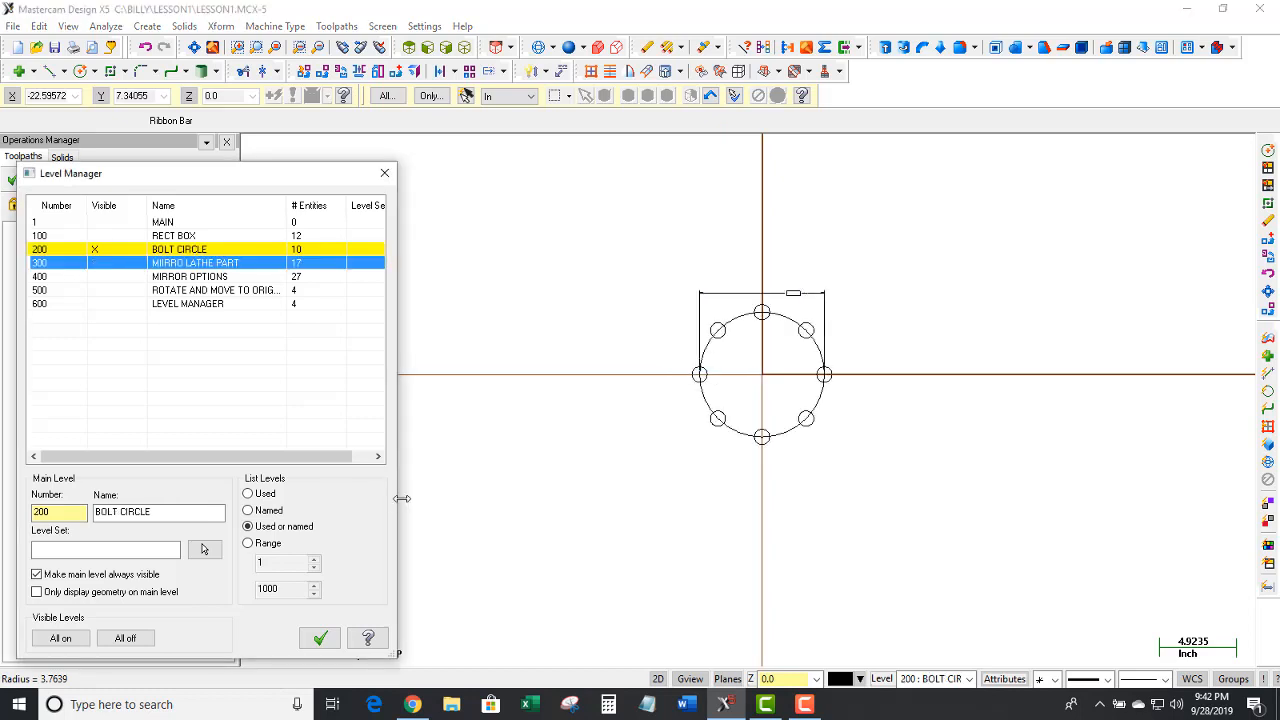
- Make levels 100 (RECT BOX) and 1 (MAIN) the main level in turn, hiding the previous level each time, to examine their geometry
left_click(76, 253)
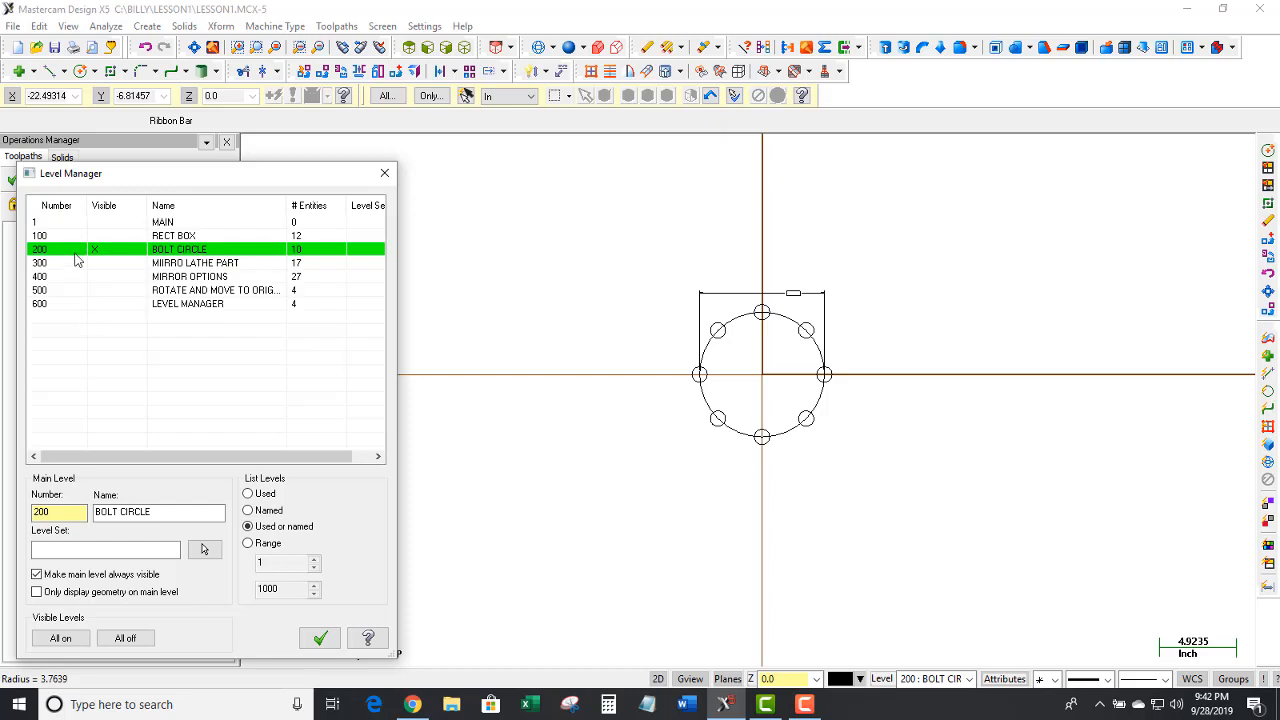
left_click(76, 236)
left_click(96, 250)
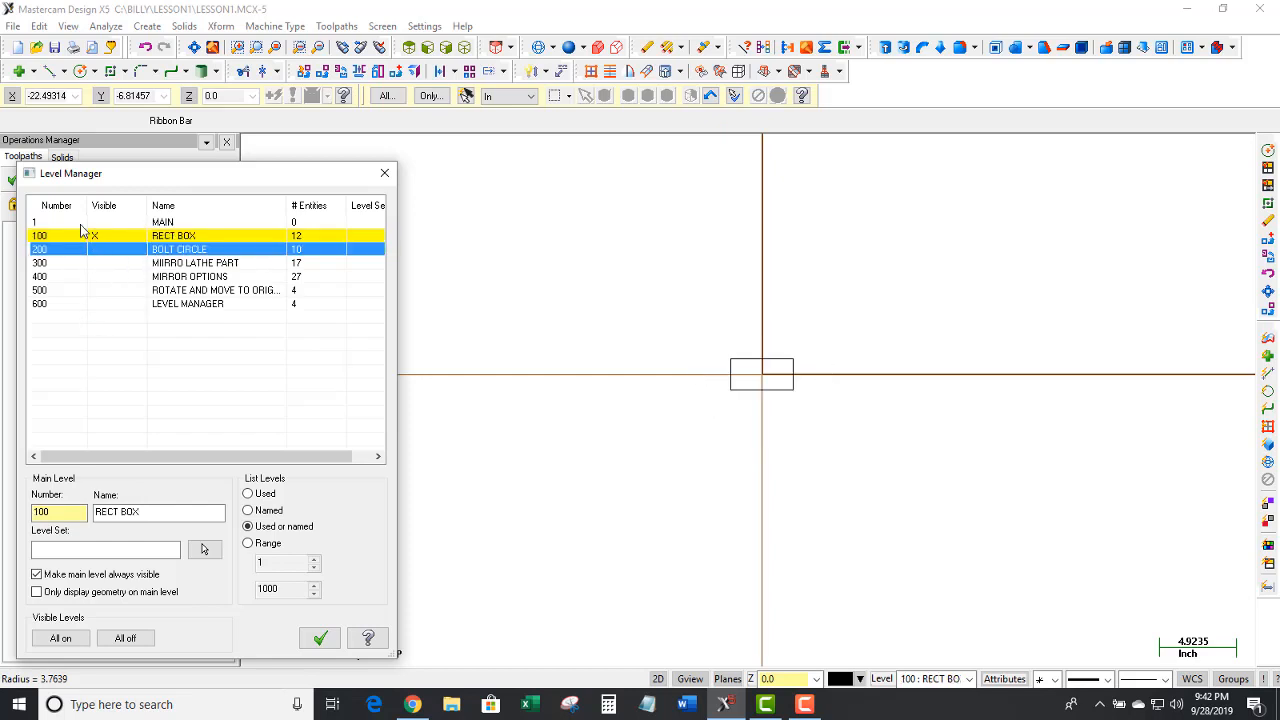
left_click(76, 222)
left_click(94, 235)
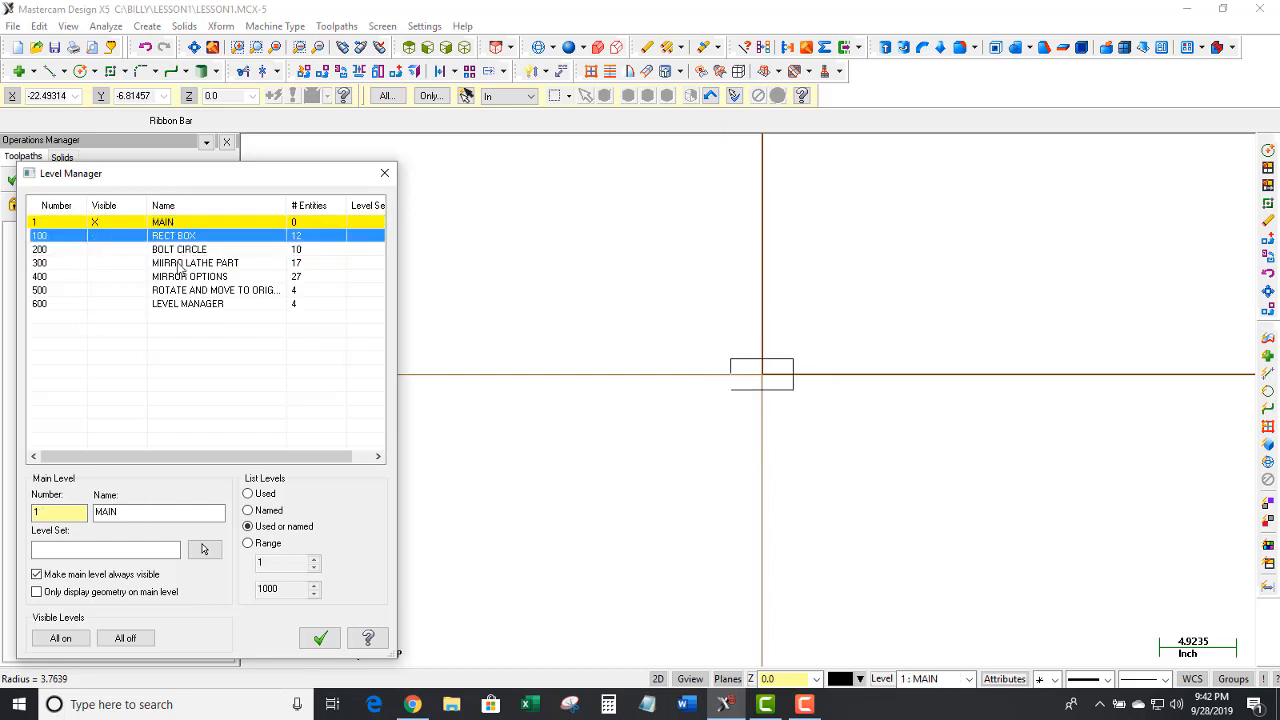
- Make level 300 (MIIRRO LATHE PART) the main level and hide level 1
left_click(70, 263)
left_click(98, 222)
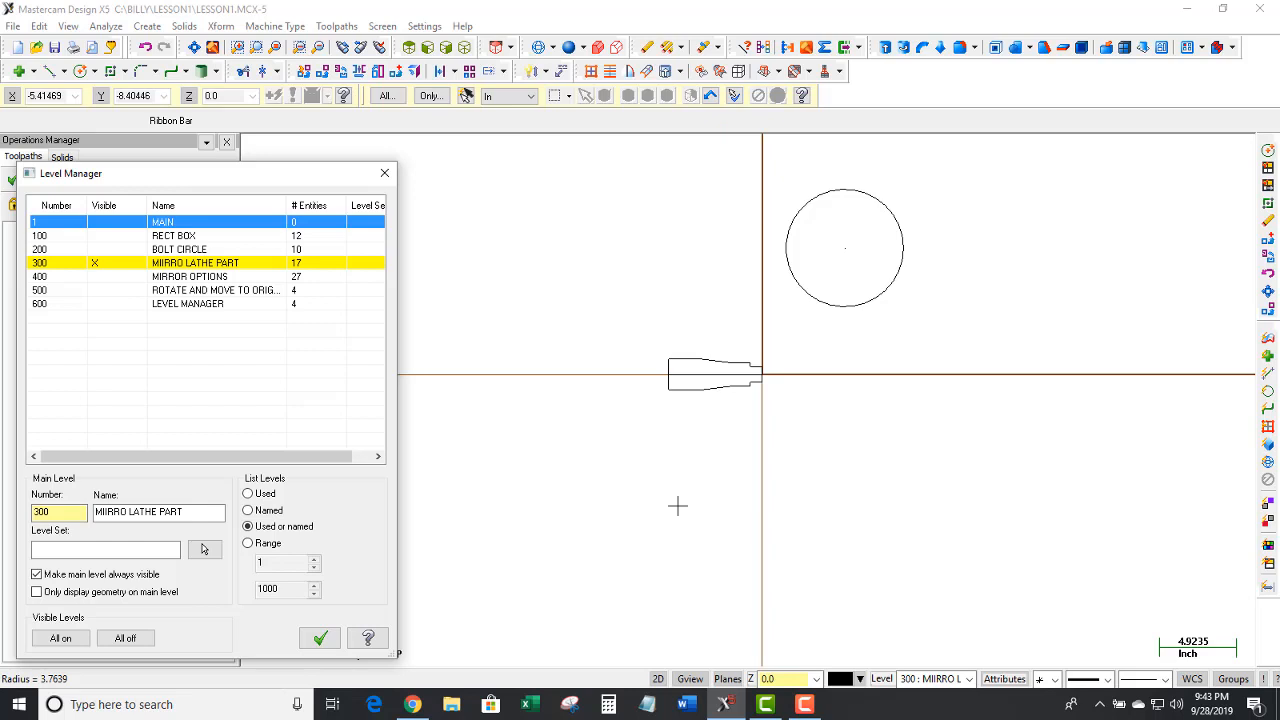
left_click(80, 265)
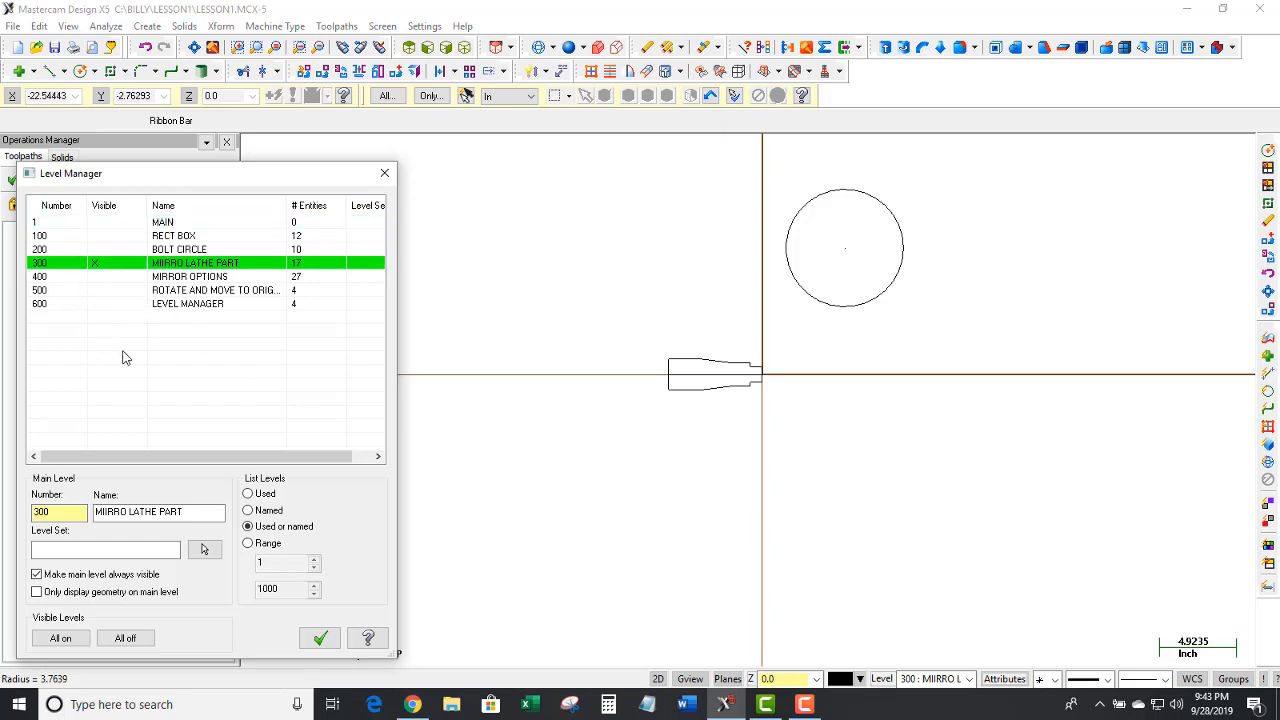
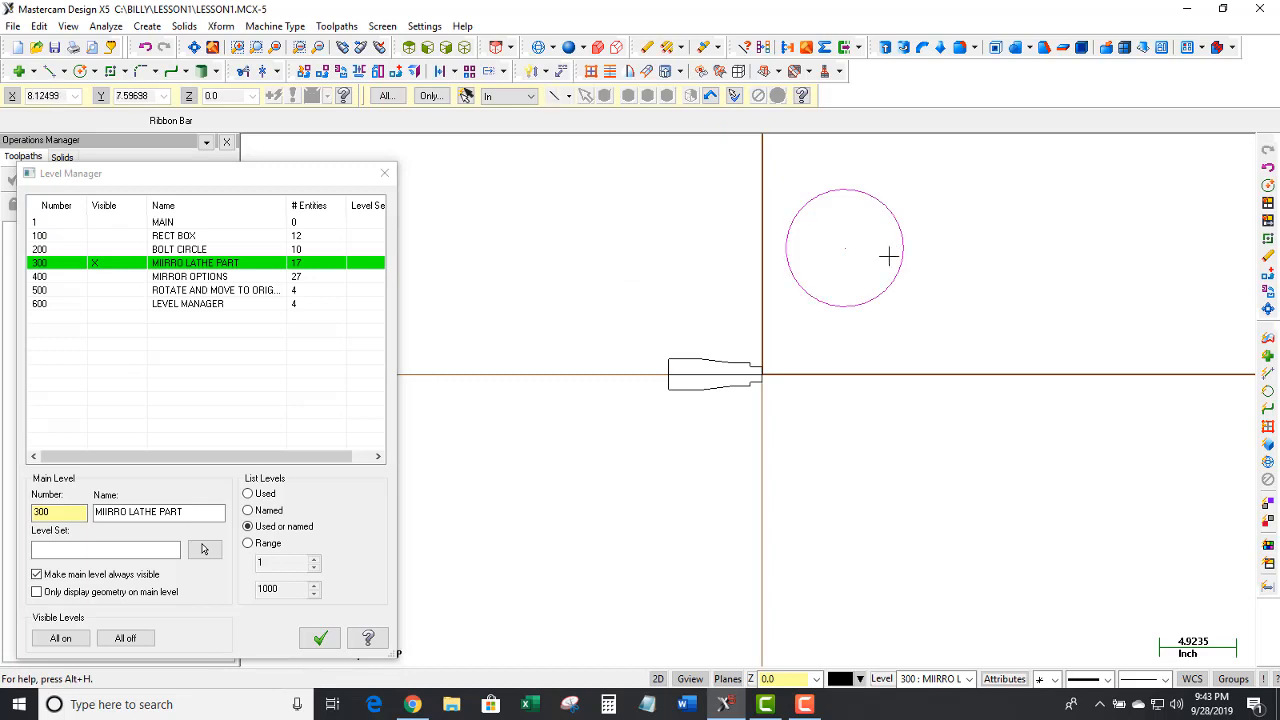
- Move the large circle above the lathe part from level 300 to a new level 700 named CIRCLE
right_click(883, 679)
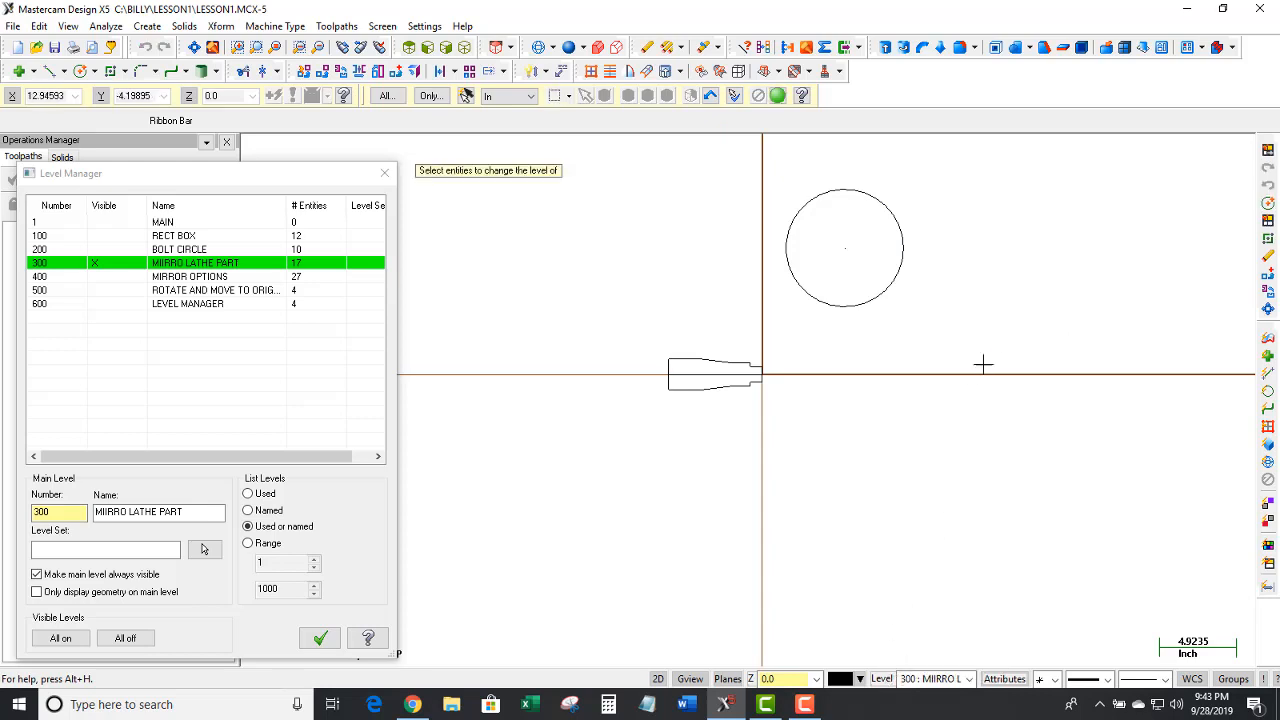
left_click_drag(960, 333, 722, 170)
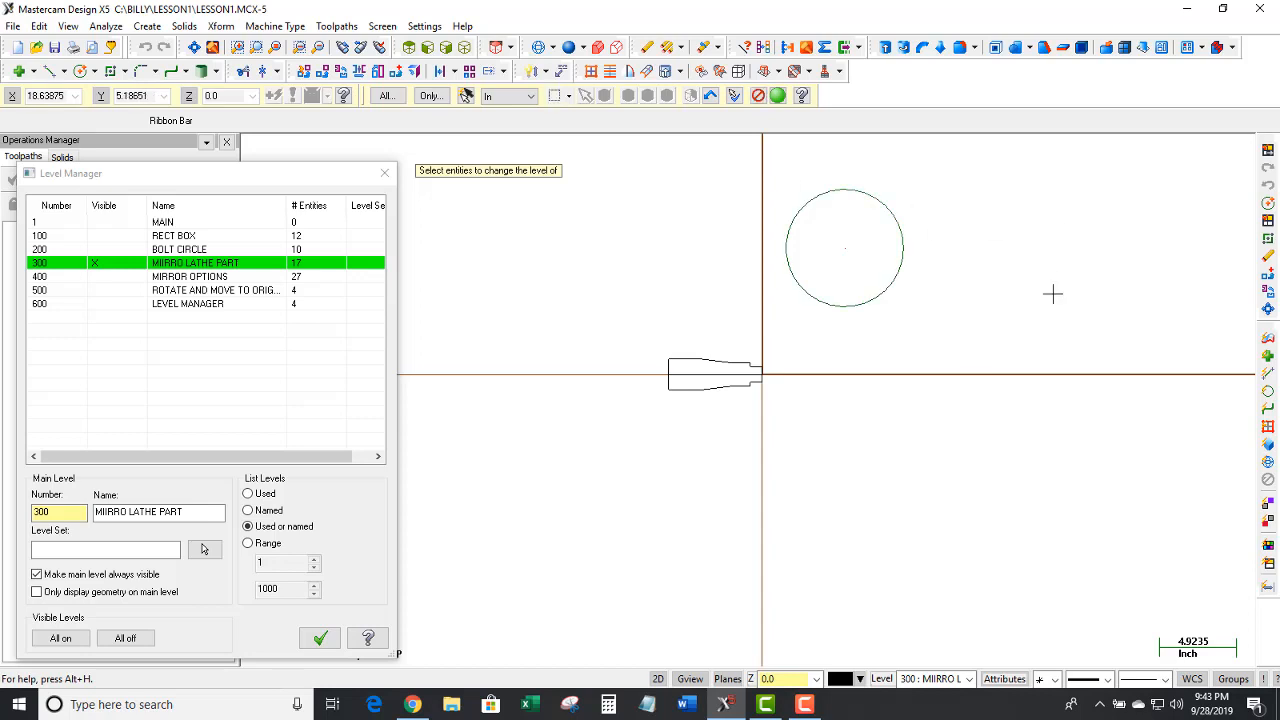
left_click(777, 95)
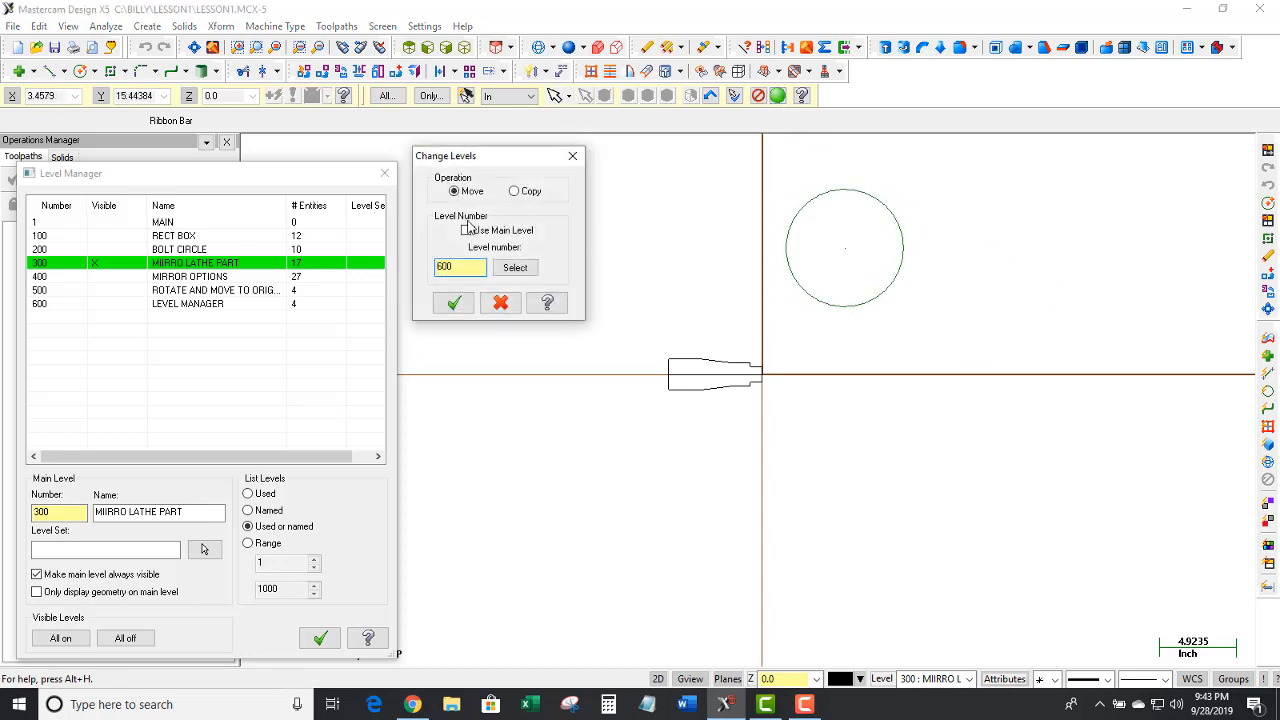
left_click(467, 266)
double_click(462, 264)
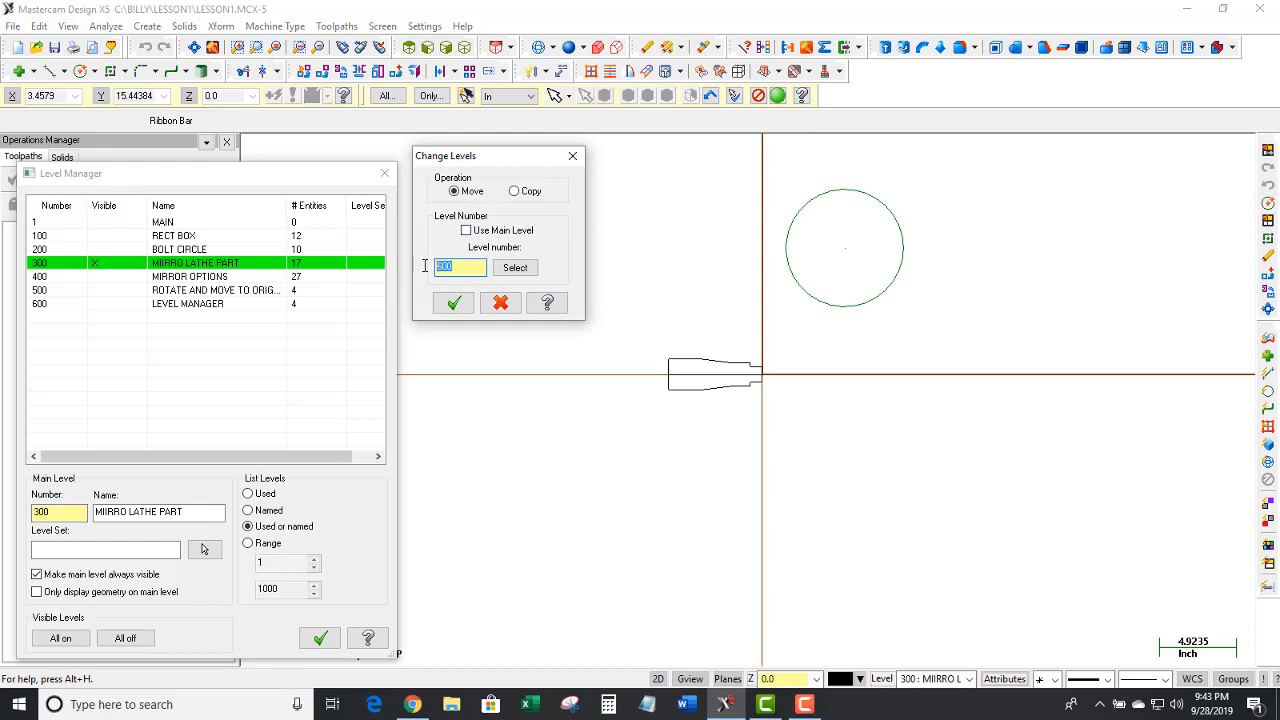
left_click(514, 268)
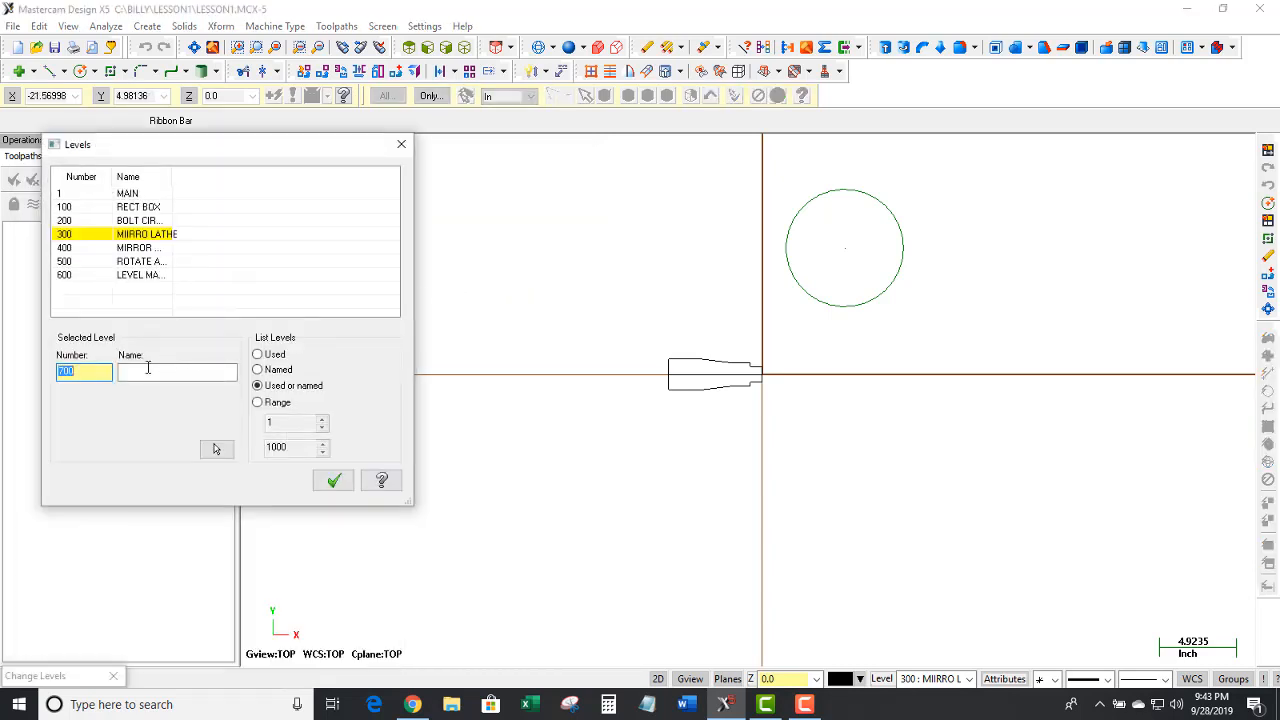
left_click(124, 374)
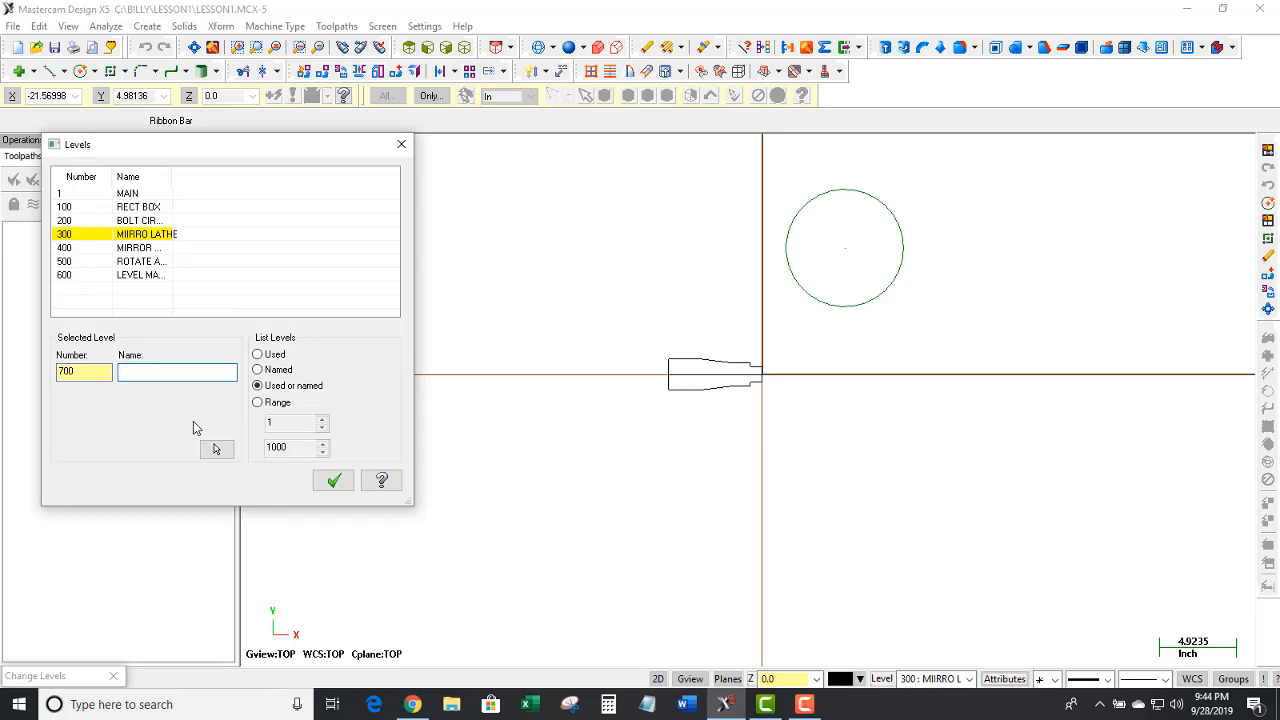
type("CIRCLE")
left_click(334, 481)
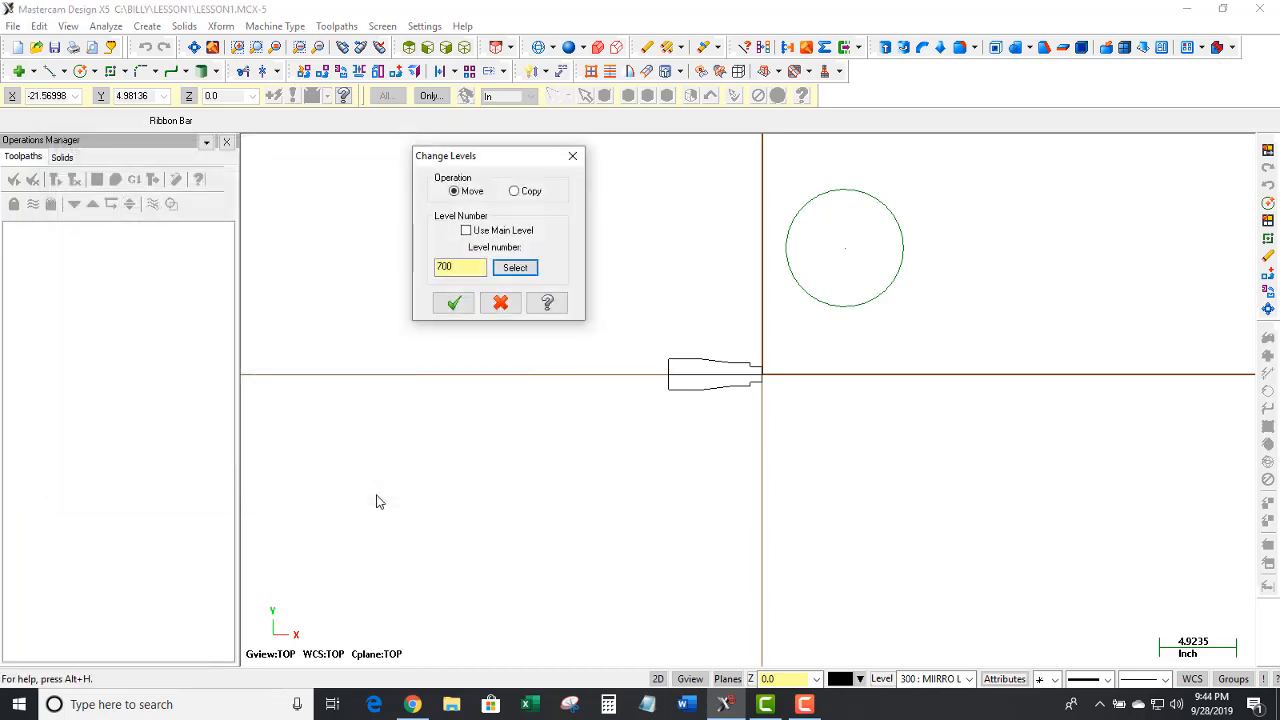
left_click(469, 309)
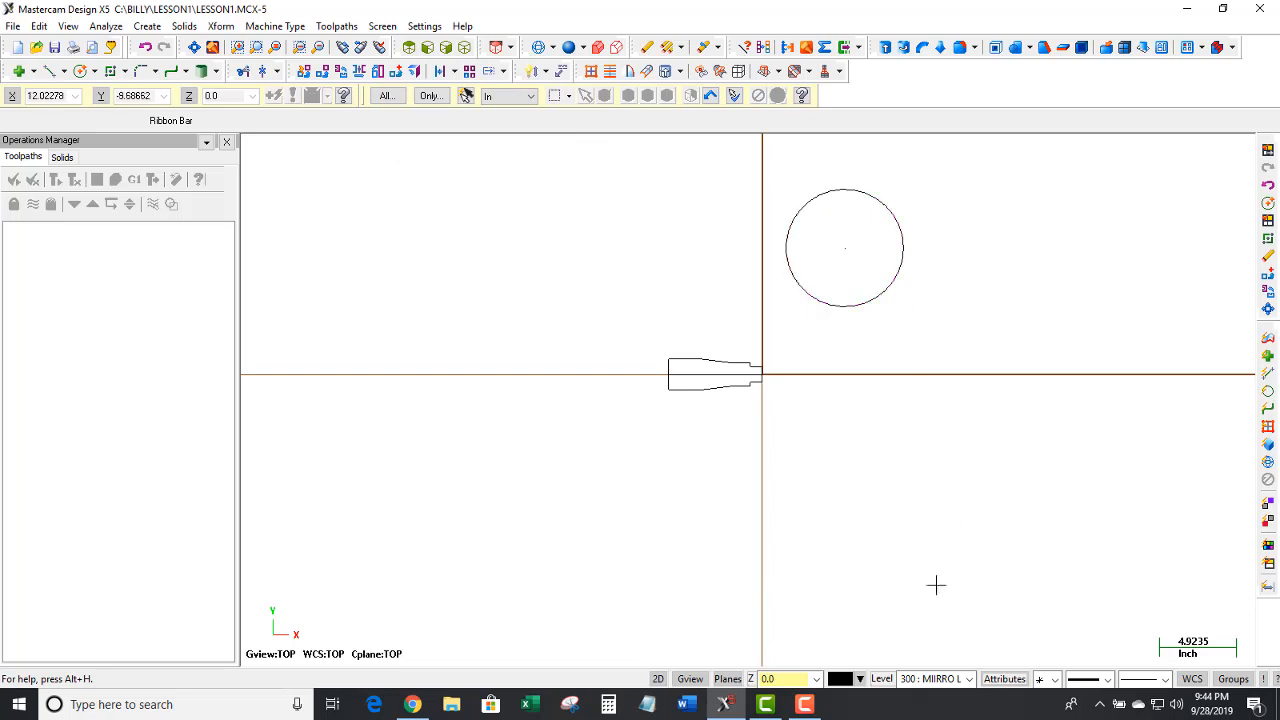
- Hide level 700 (CIRCLE) in the Level Manager, keeping level 300 as the main level
left_click(882, 679)
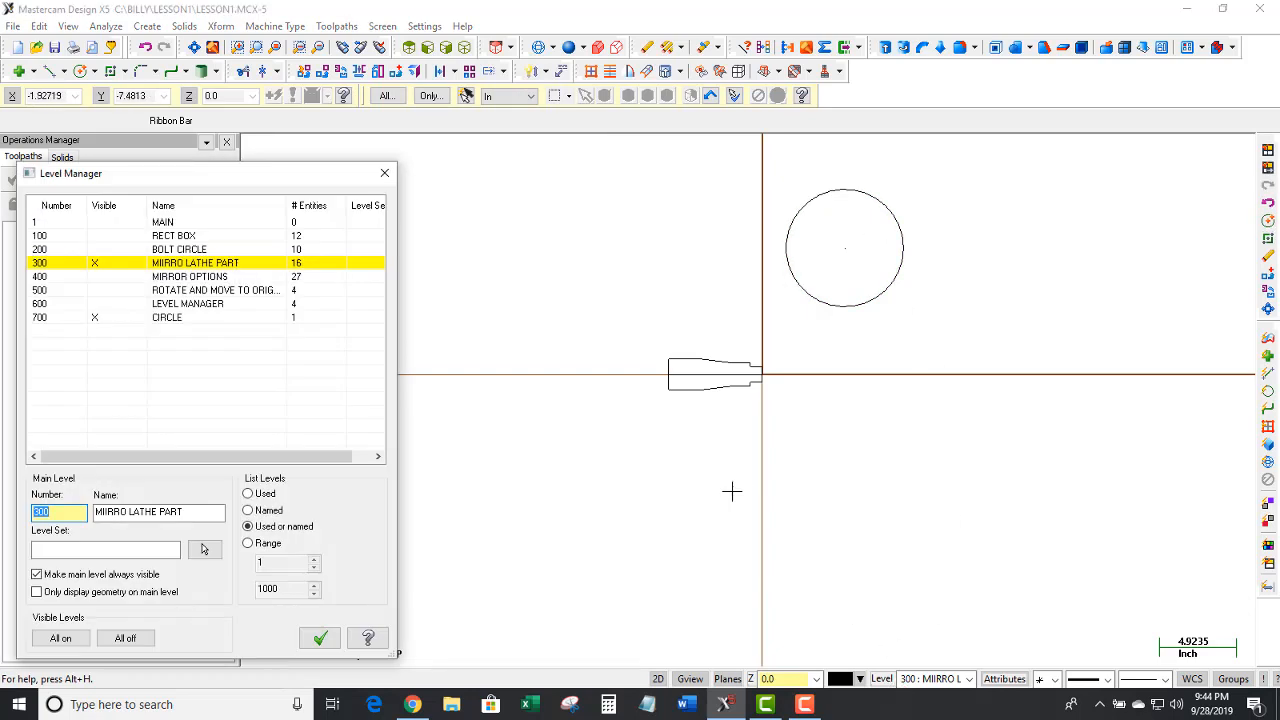
left_click(103, 319)
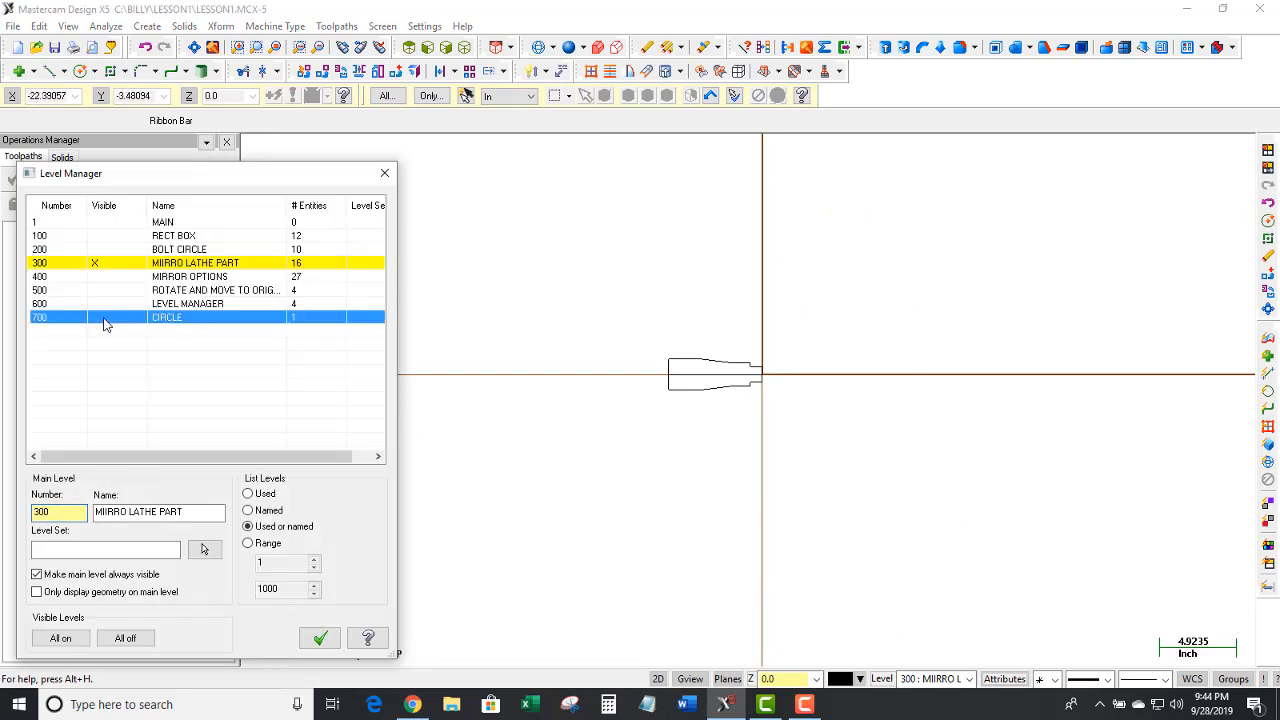
left_click(75, 263)
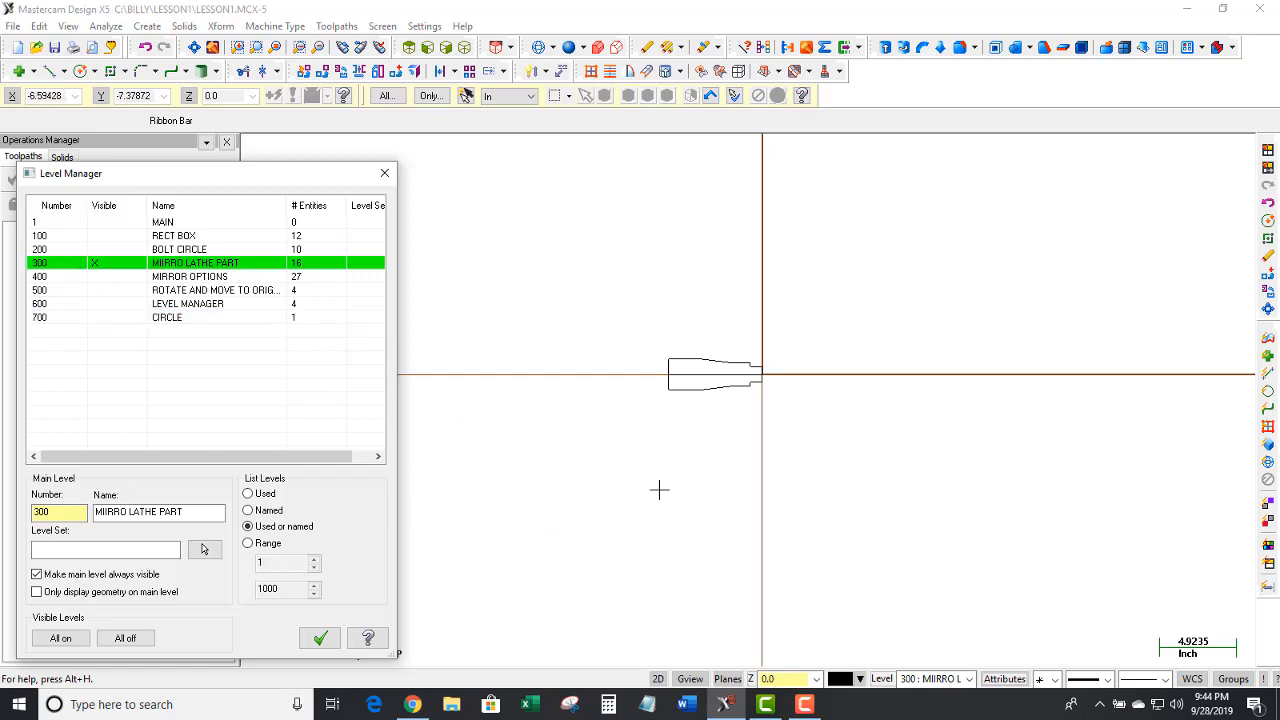
- Show all levels together, and hide every level except level 1 (MAIN) after making it the main level
left_click_drag(300, 185, 396, 122)
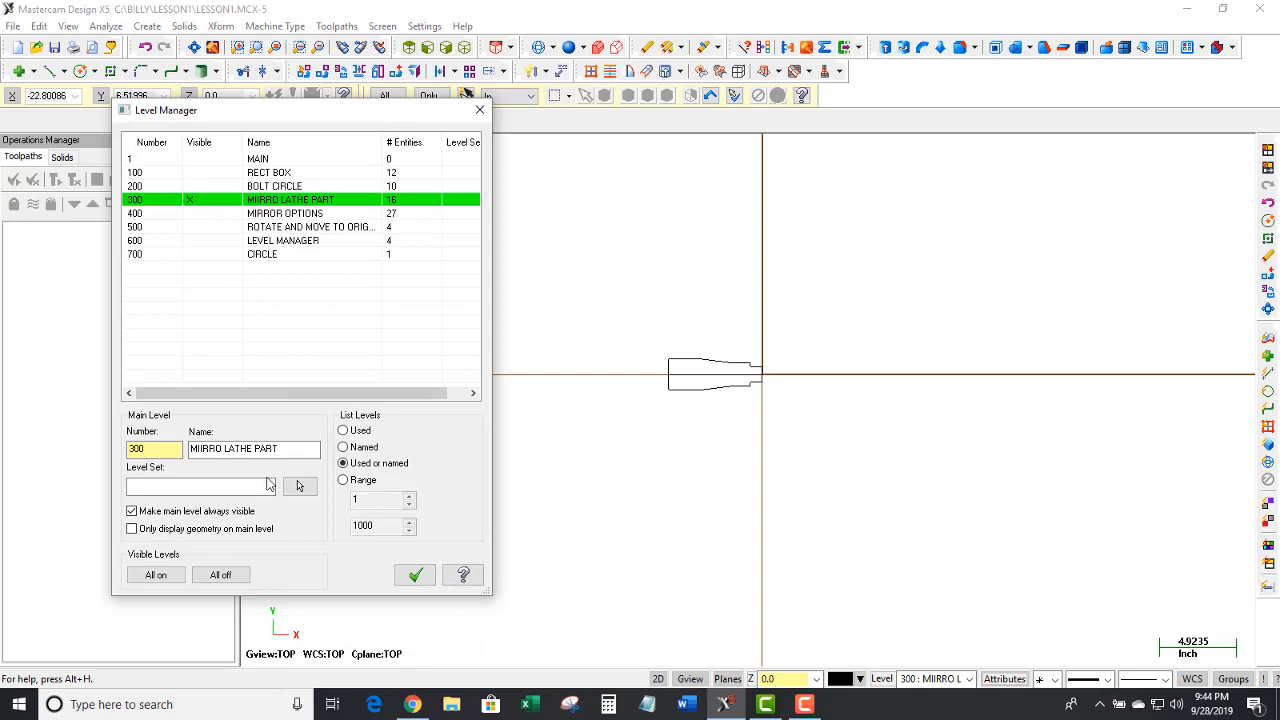
left_click(155, 575)
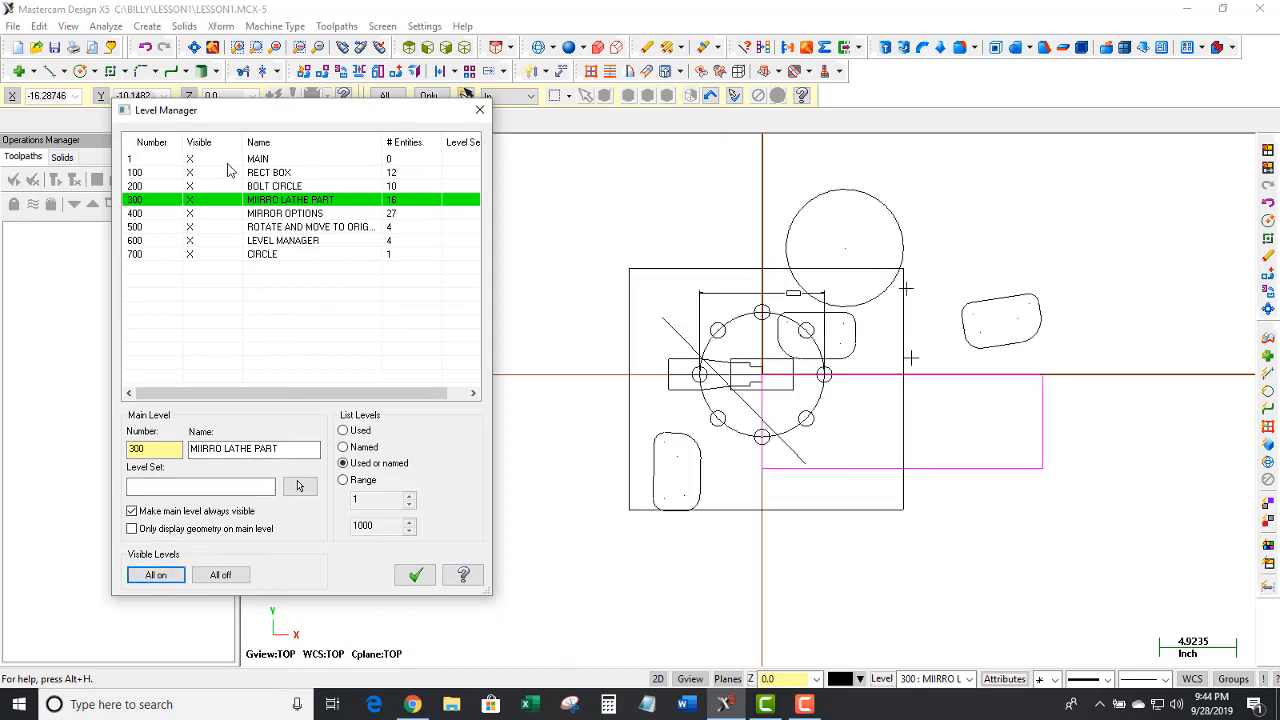
left_click(220, 575)
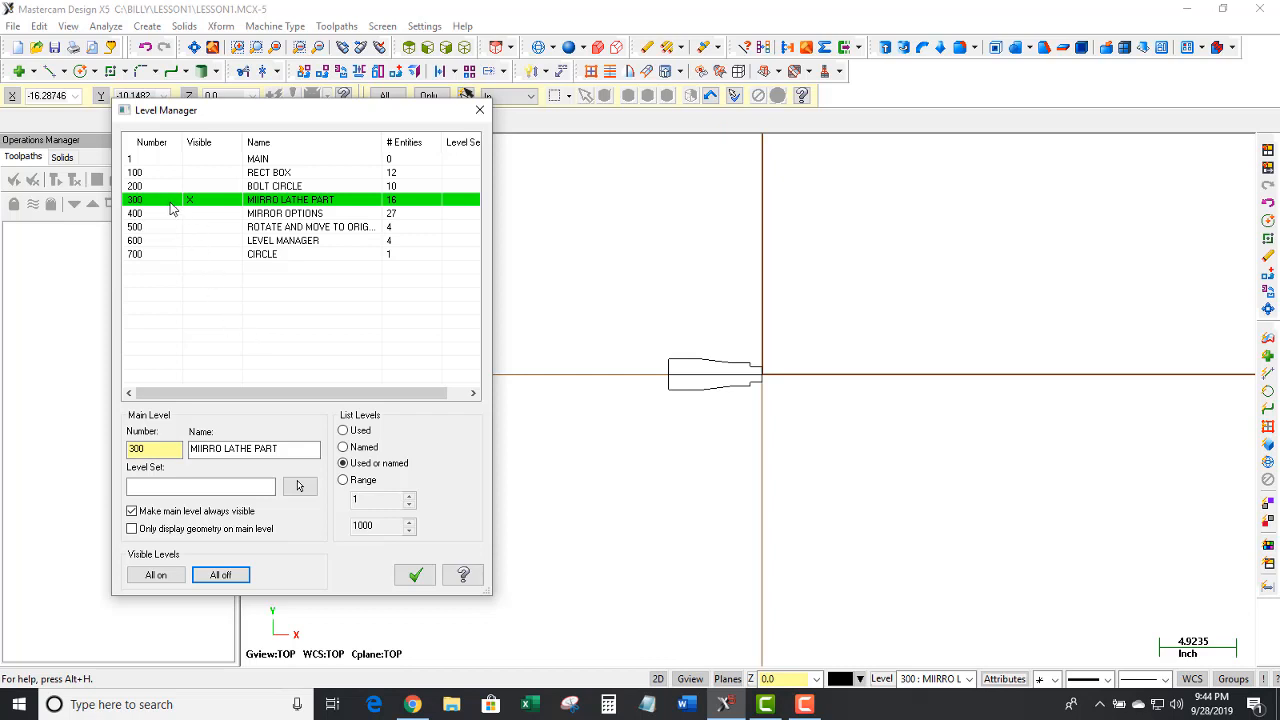
left_click(147, 160)
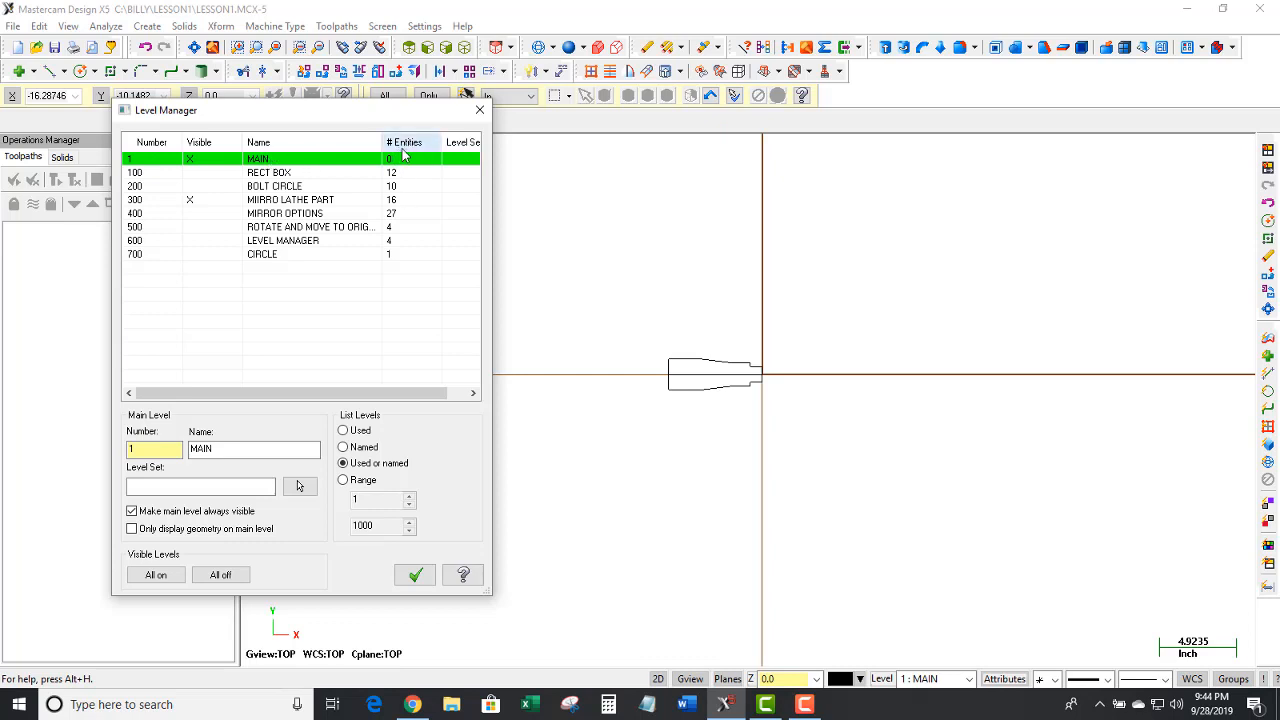
left_click(222, 575)
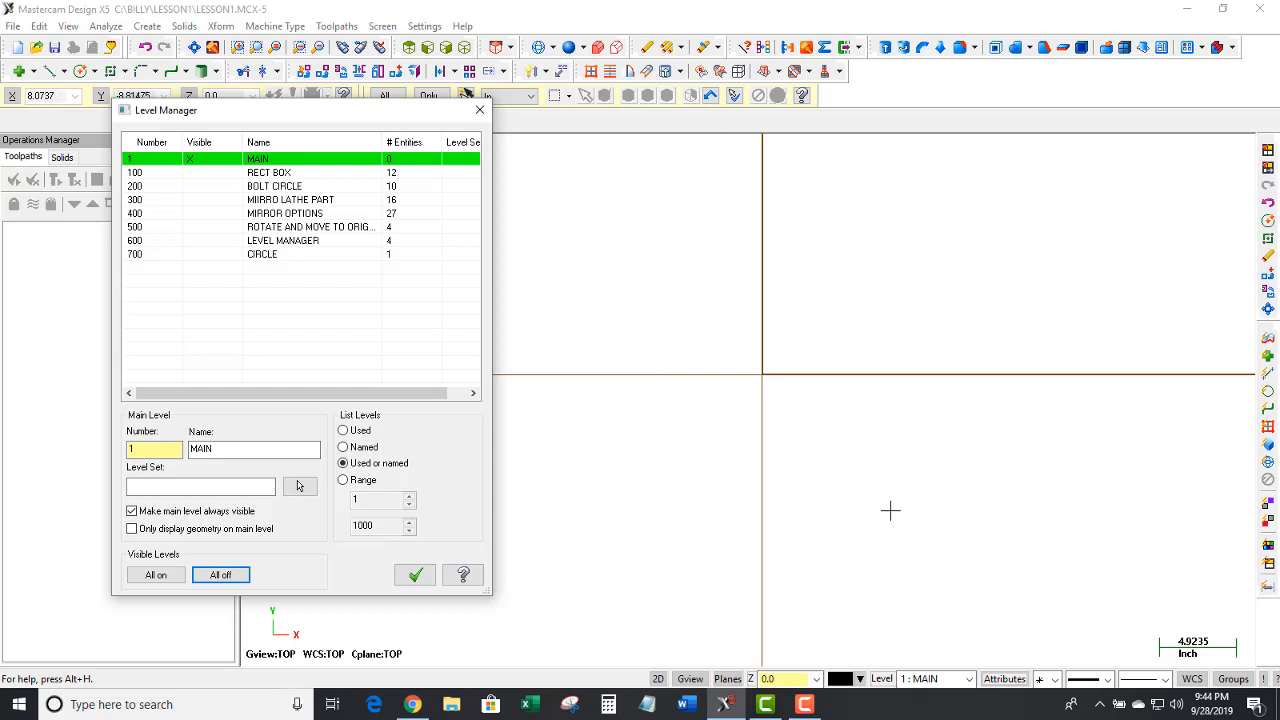